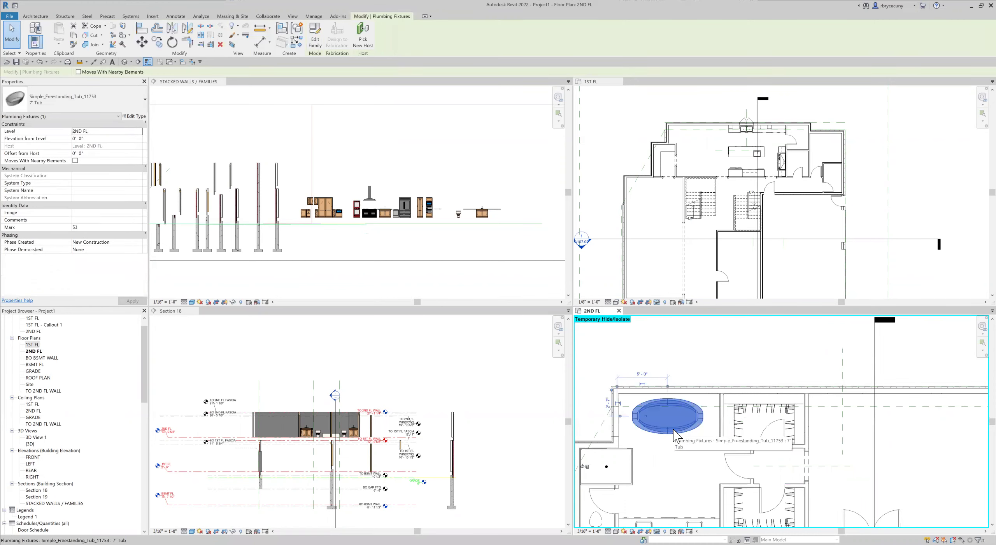
Deselect the tub and examine the kitchen and the small room beside it on the 1ST FL plan.
click(684, 349)
scroll(685, 350, down, 3)
middle_drag(696, 382, 690, 439)
click(725, 204)
scroll(724, 204, down, 3)
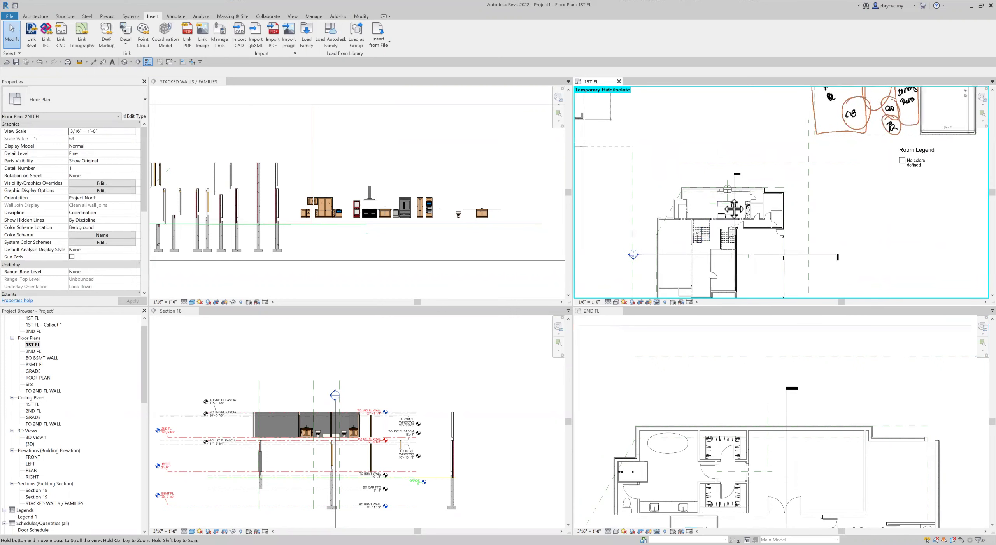
scroll(725, 204, up, 5)
middle_drag(704, 196, 753, 213)
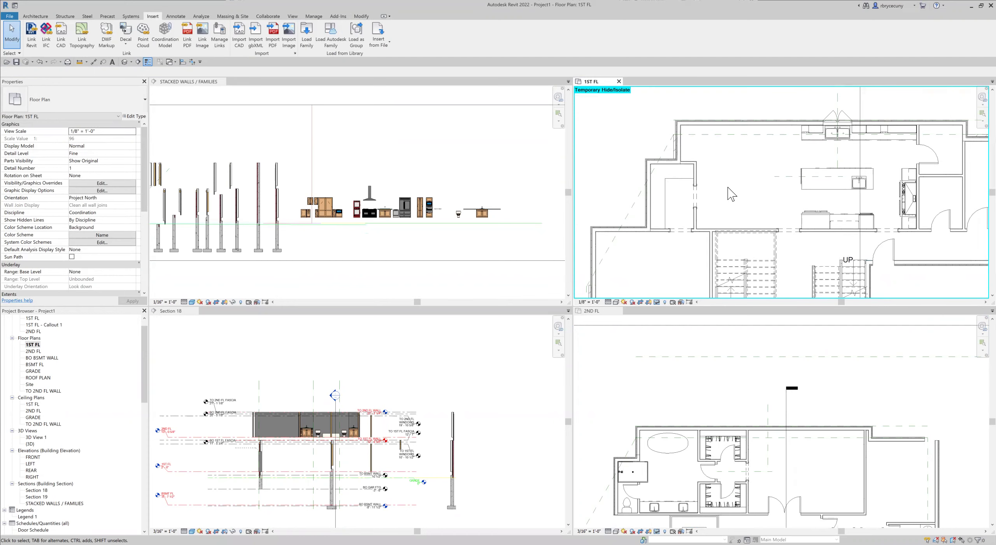
scroll(730, 193, up, 1)
middle_drag(651, 217, 665, 220)
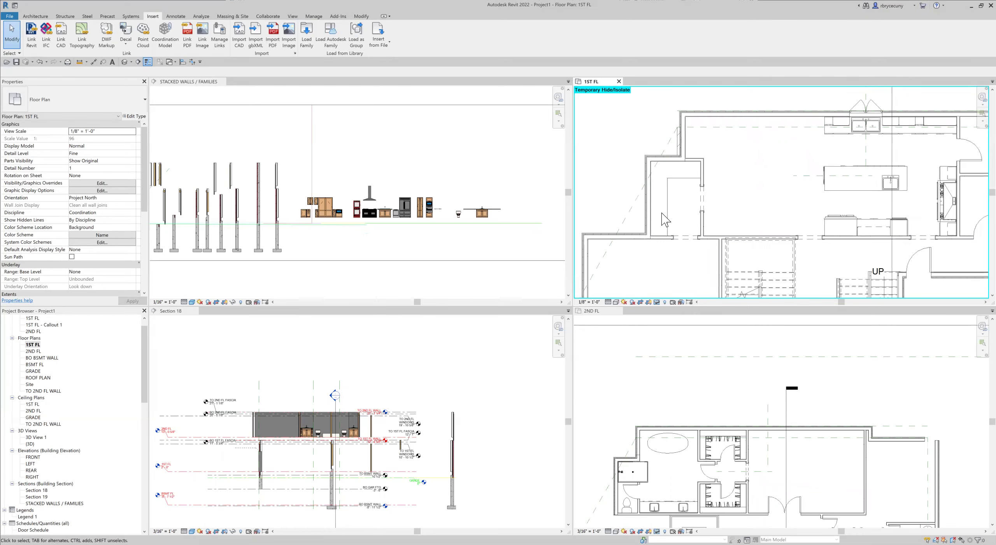
scroll(665, 219, down, 3)
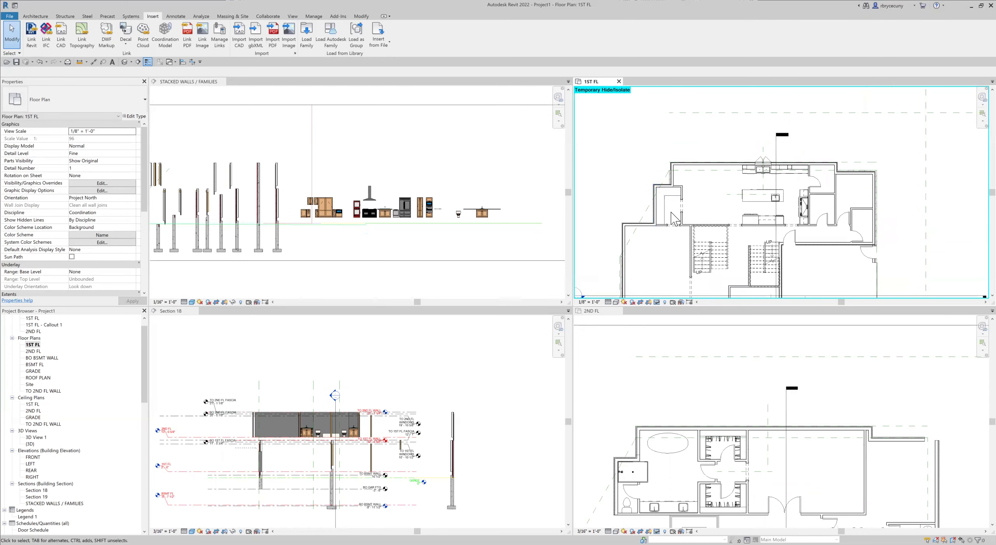
scroll(679, 195, up, 3)
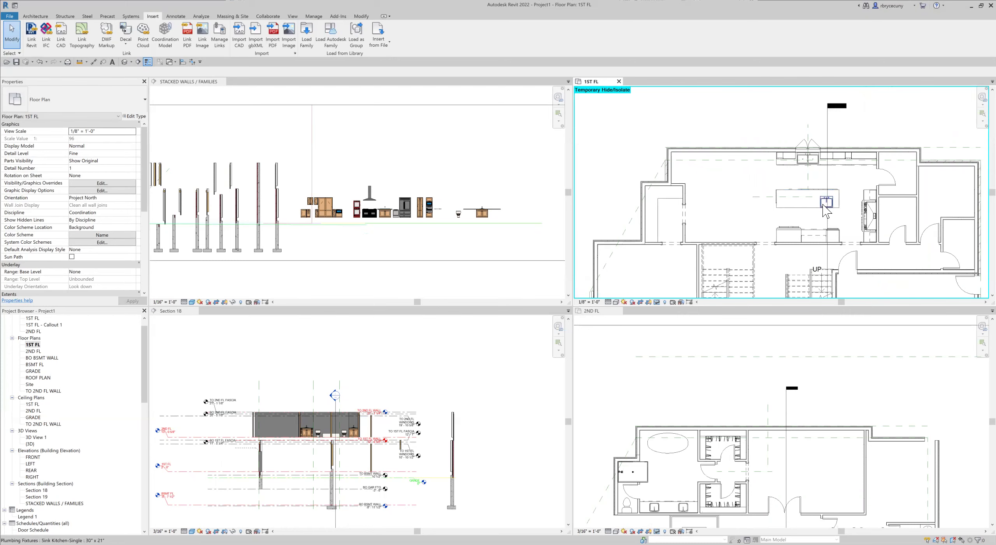
Create a similar 30" x 21" Sink Kitchen-Single from the island sink and place it on the counter in the small room beside the kitchen.
click(826, 206)
right_click(822, 203)
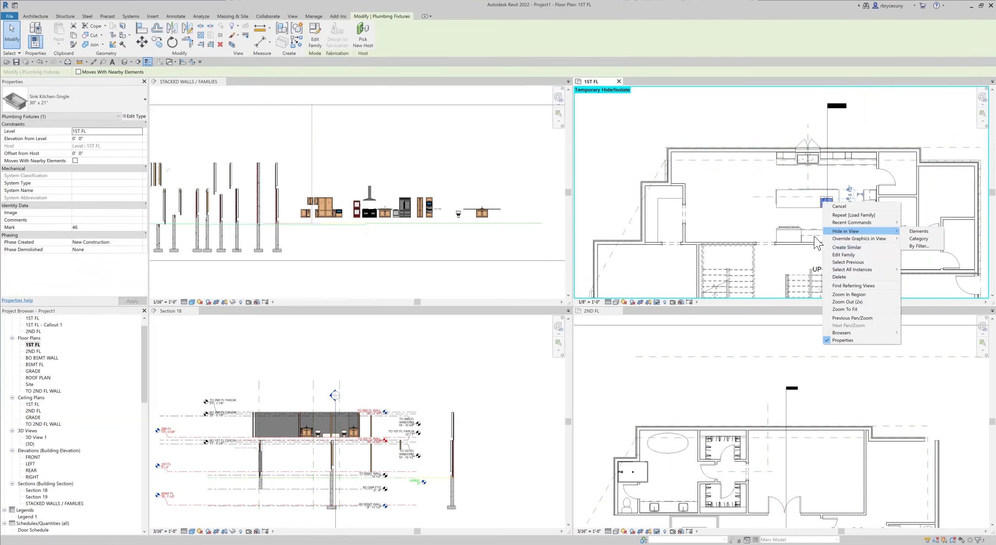
click(847, 247)
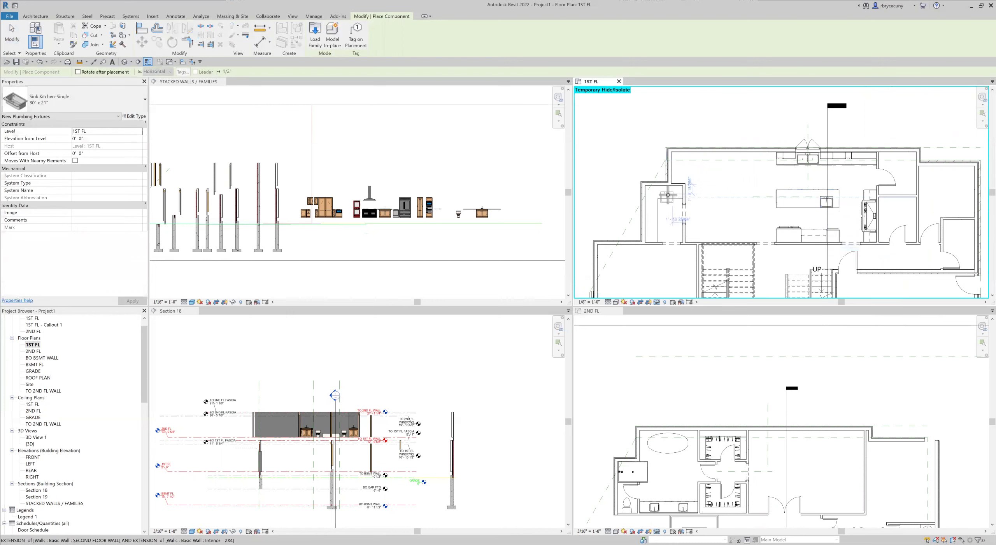
scroll(671, 195, up, 5)
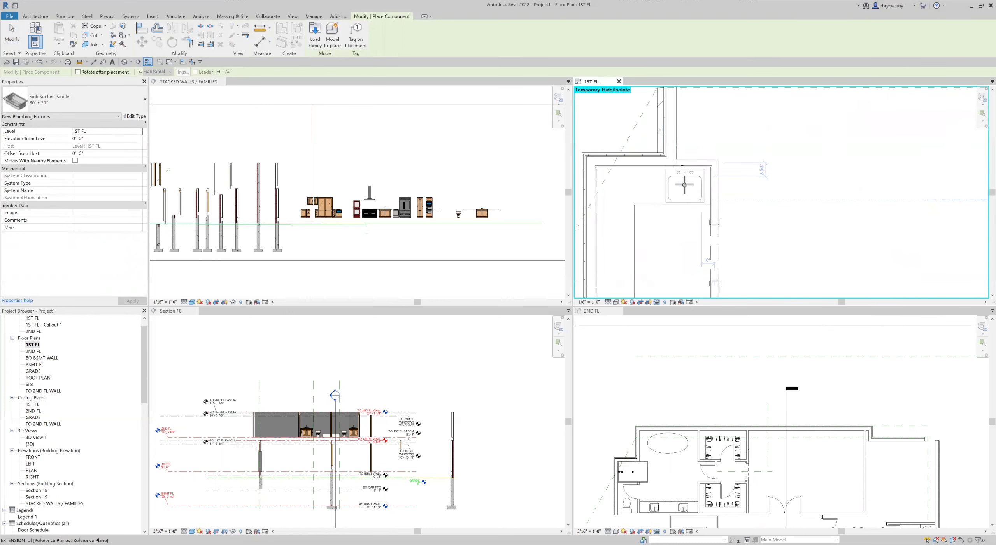
click(684, 185)
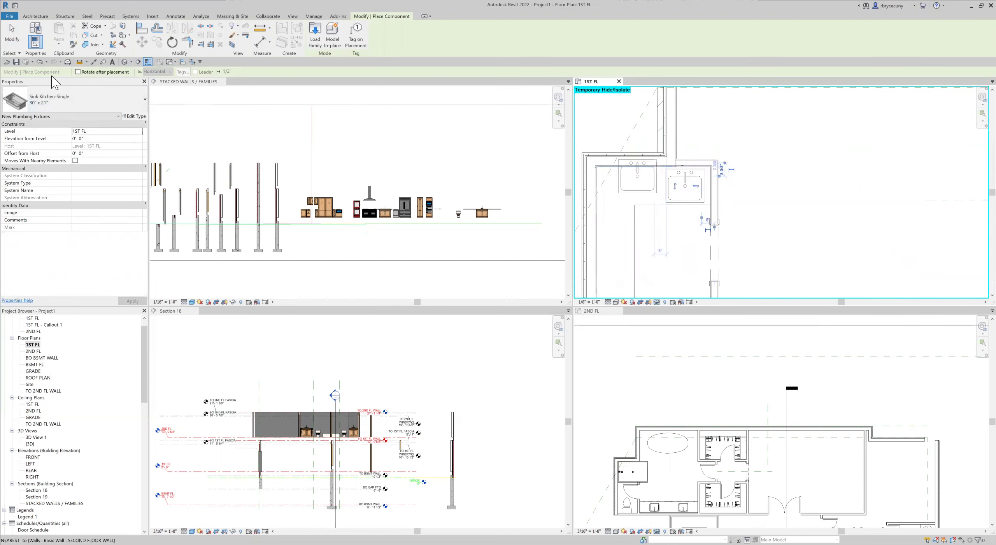
click(10, 37)
Examine the small bathroom on the 1ST FL plan and the sink counter and toilet families in the STACKED WALLS / FAMILIES section.
scroll(563, 231, down, 3)
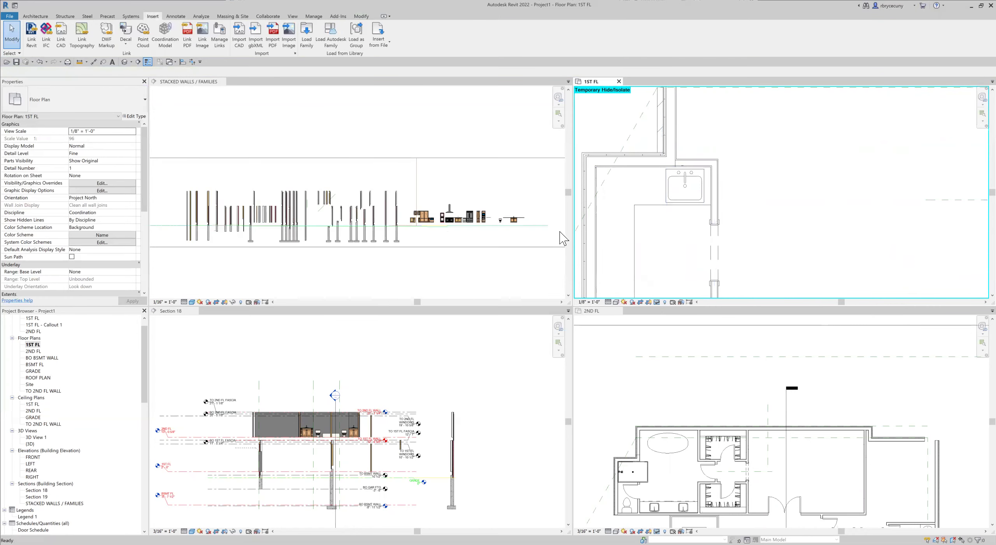
scroll(700, 249, down, 3)
scroll(693, 243, down, 1)
middle_drag(692, 243, 667, 184)
middle_drag(829, 199, 739, 221)
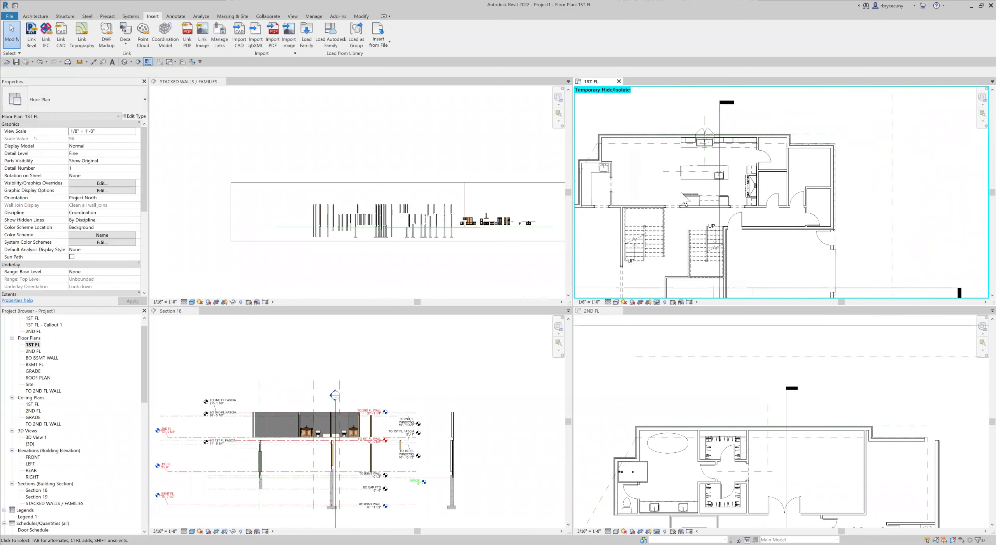
scroll(743, 225, up, 1)
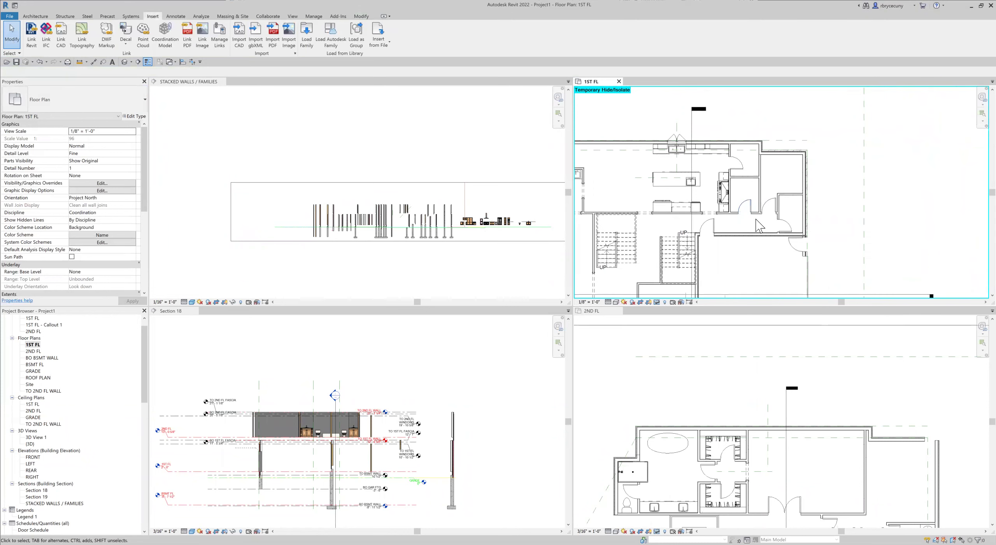
scroll(796, 216, up, 4)
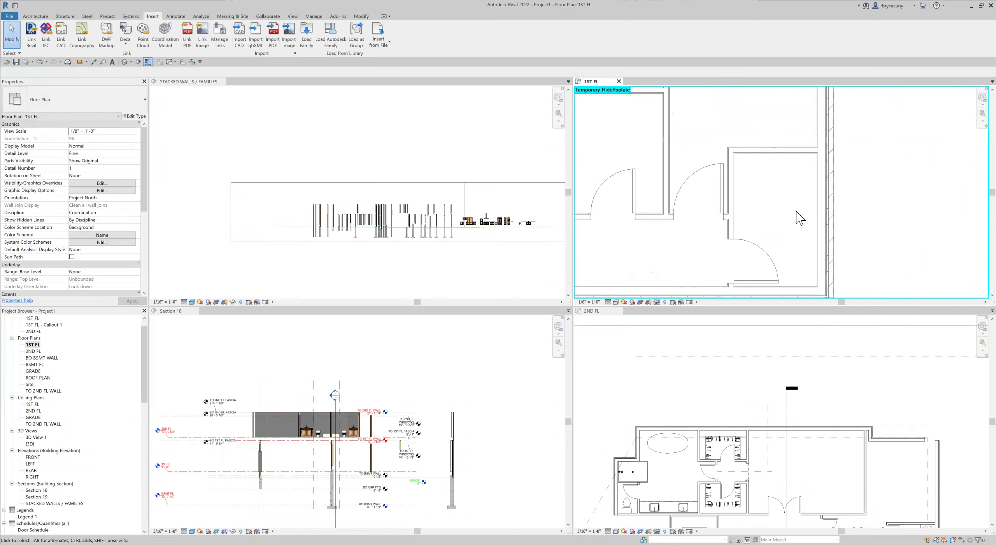
middle_drag(804, 233, 778, 200)
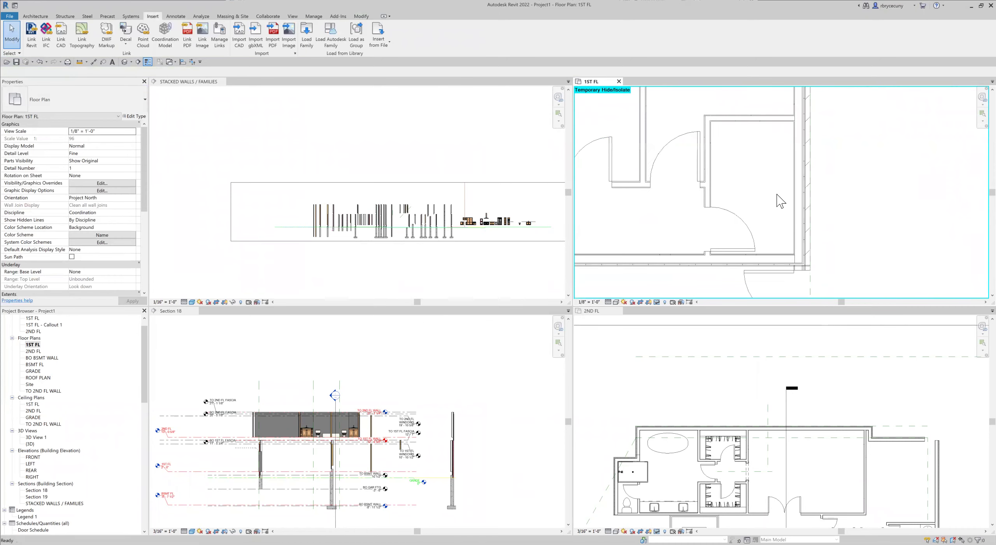
scroll(536, 223, up, 2)
scroll(536, 223, up, 6)
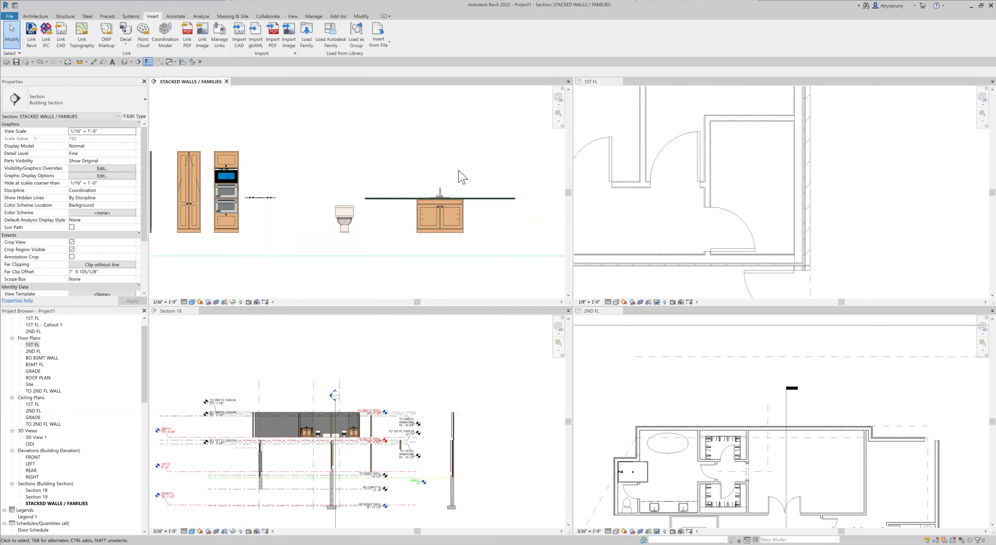
click(420, 238)
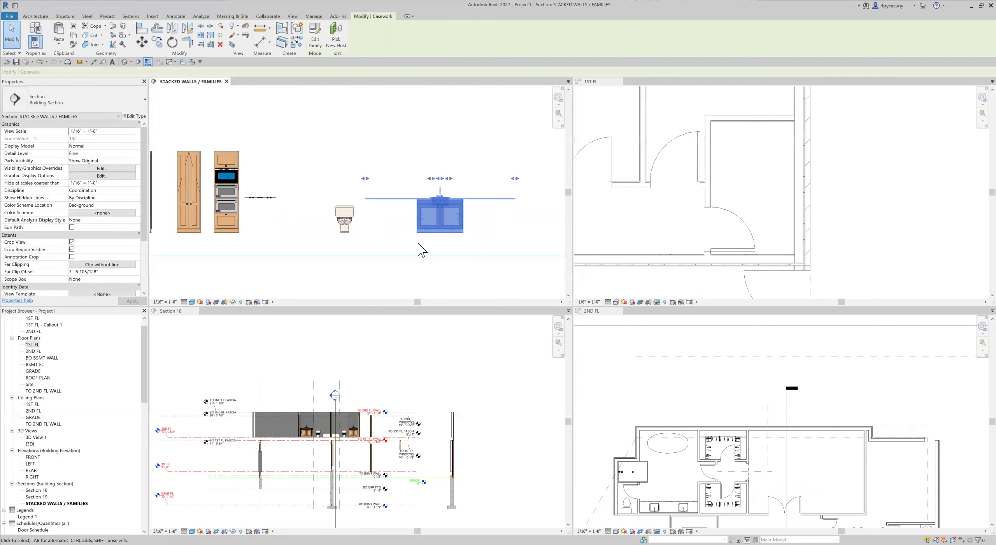
click(157, 43)
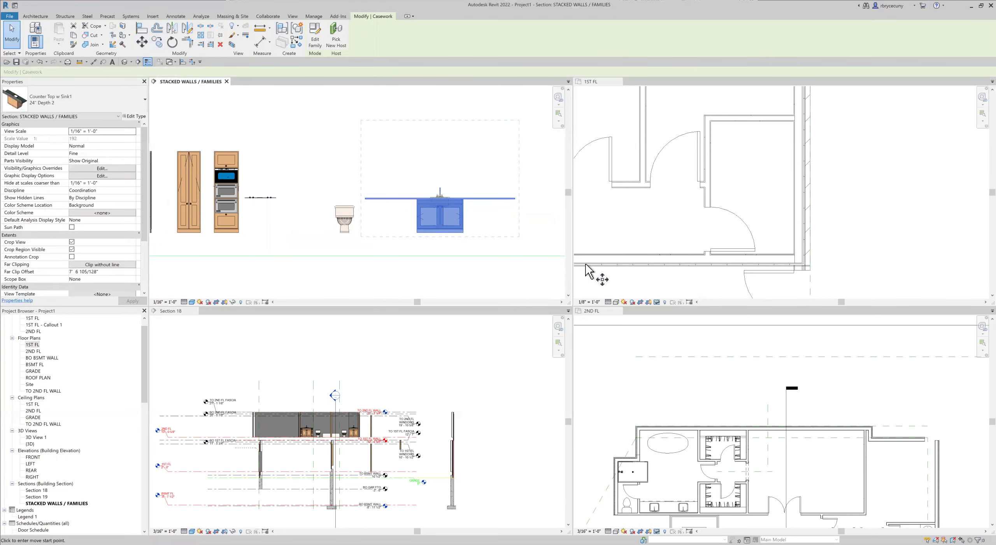
click(761, 213)
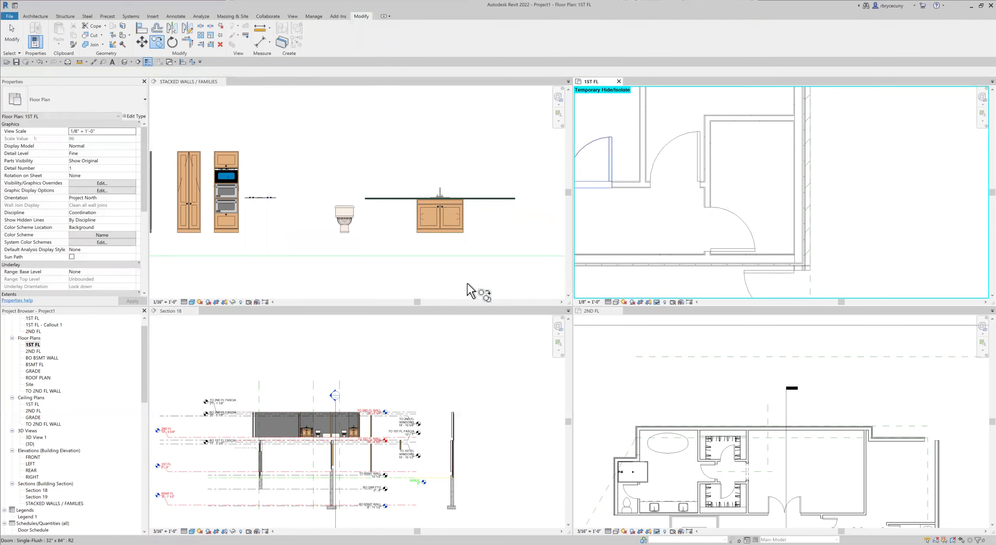
scroll(447, 257, down, 5)
click(459, 237)
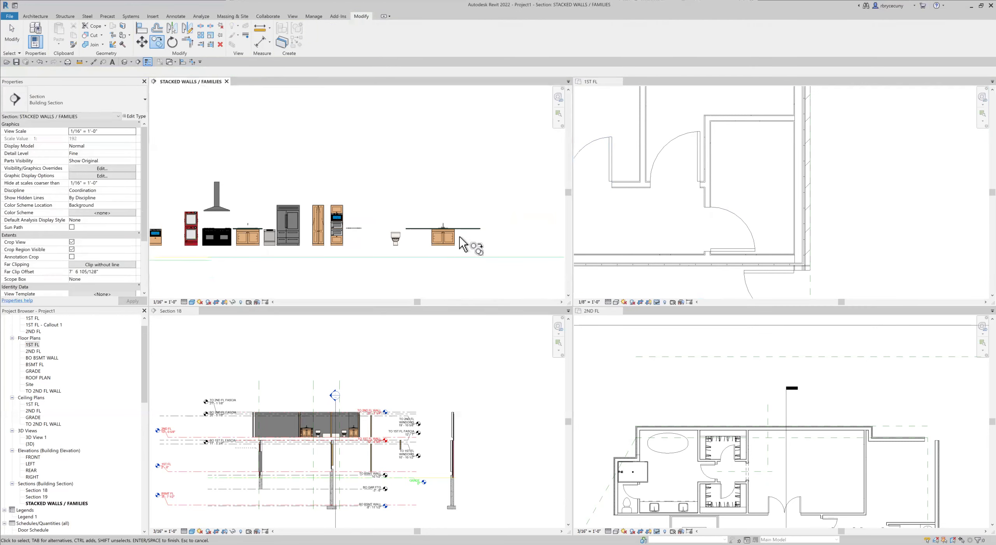
scroll(458, 236, up, 1)
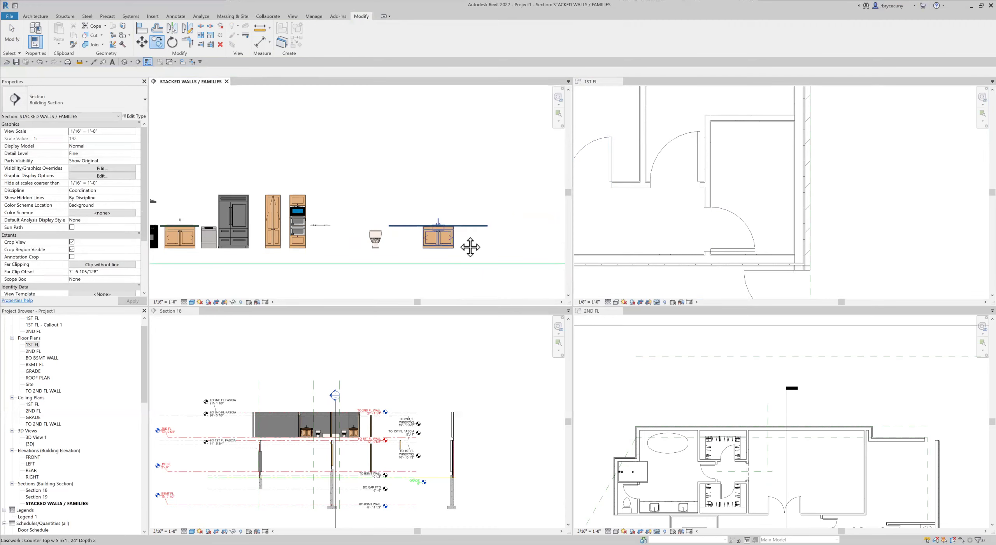
scroll(470, 247, down, 2)
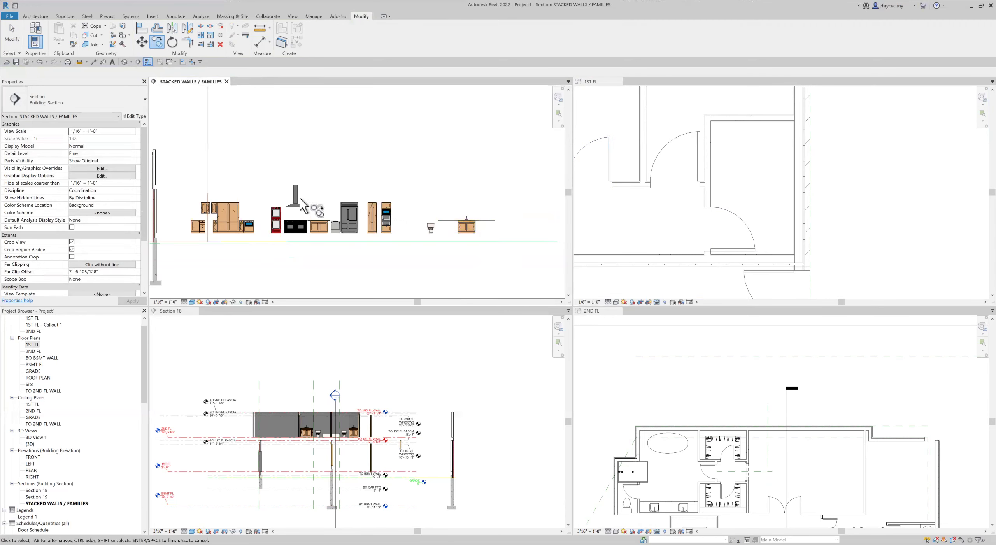
scroll(300, 200, up, 4)
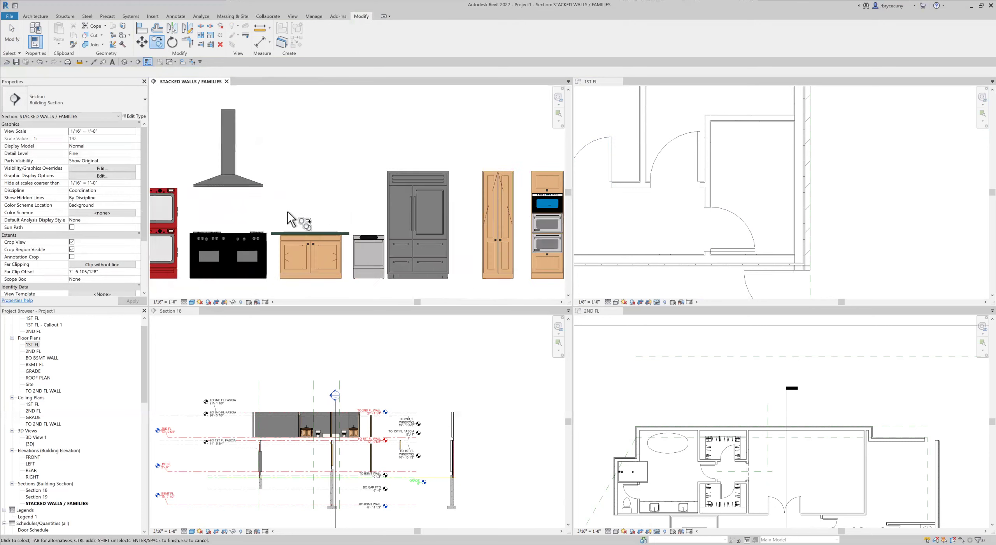
scroll(287, 212, down, 1)
mouse_move(735, 214)
middle_down()
mouse_move(726, 215)
mouse_move(722, 195)
mouse_move(658, 165)
middle_up()
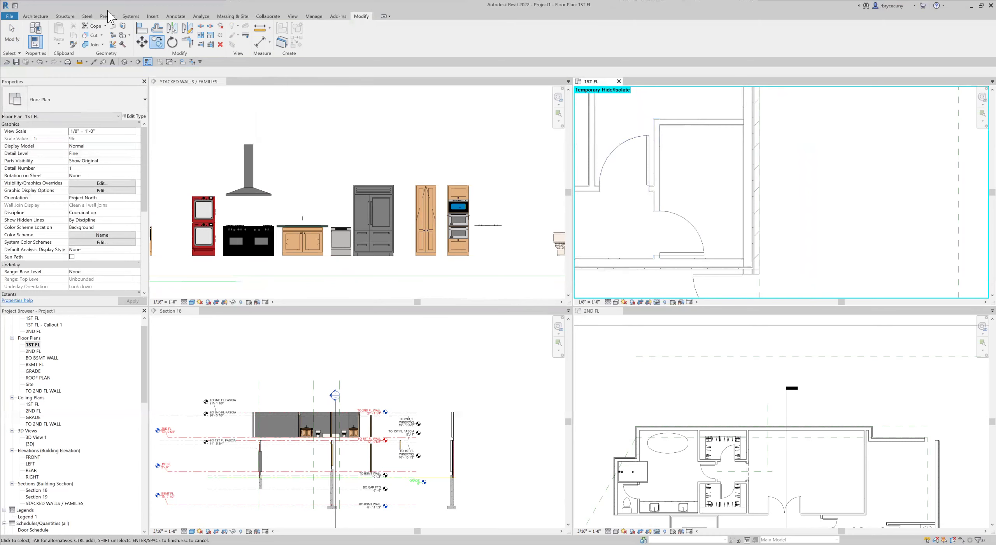
Place a Toilet-Domestic-3D component against the upper wall of the small bathroom on the 1ST FL plan.
click(35, 16)
click(92, 33)
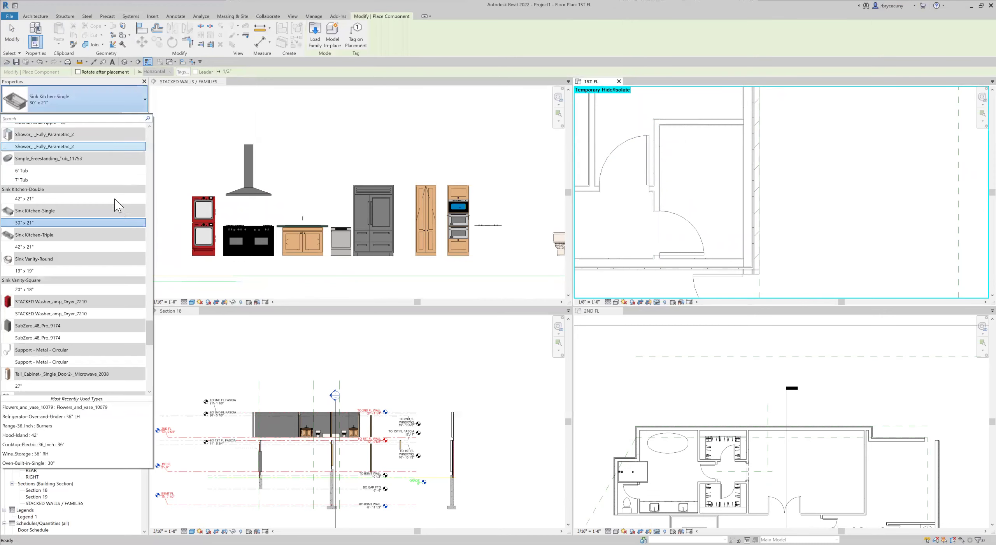
text(y)
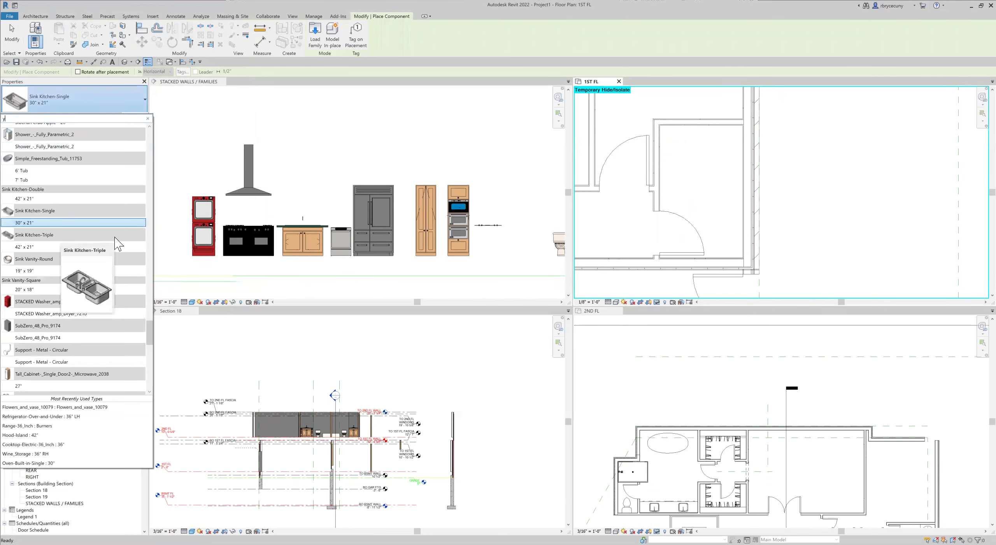
text(oi)
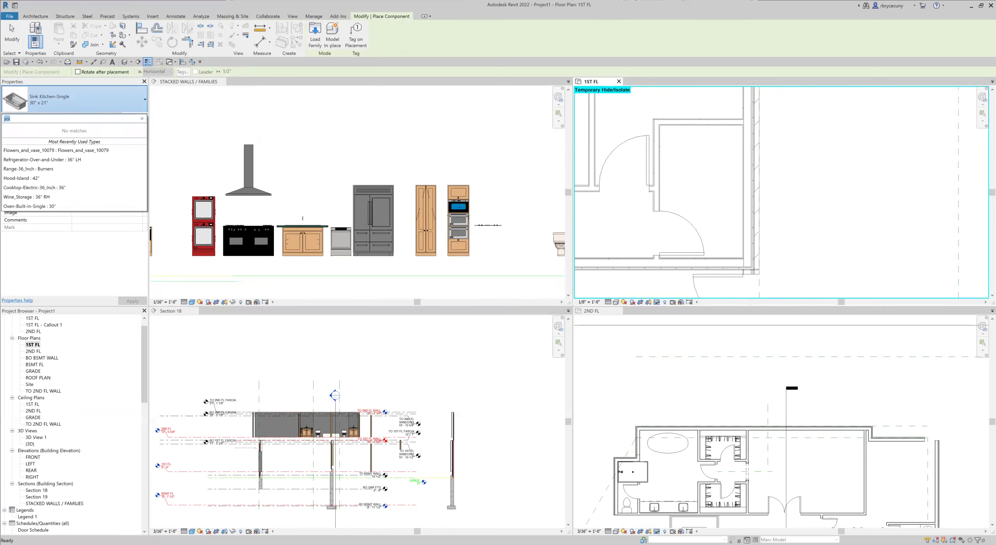
text(toi)
click(29, 142)
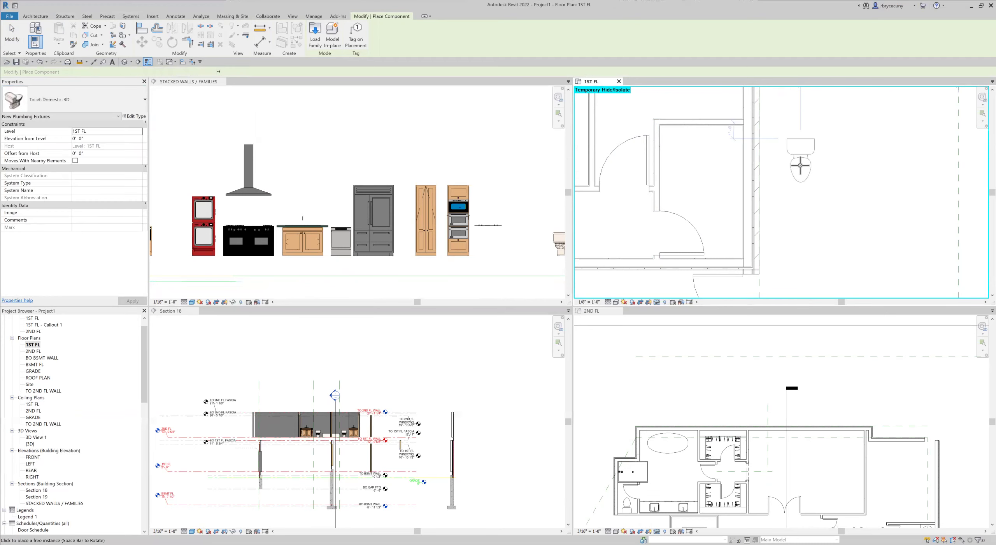
scroll(794, 160, up, 3)
middle_drag(771, 193, 767, 192)
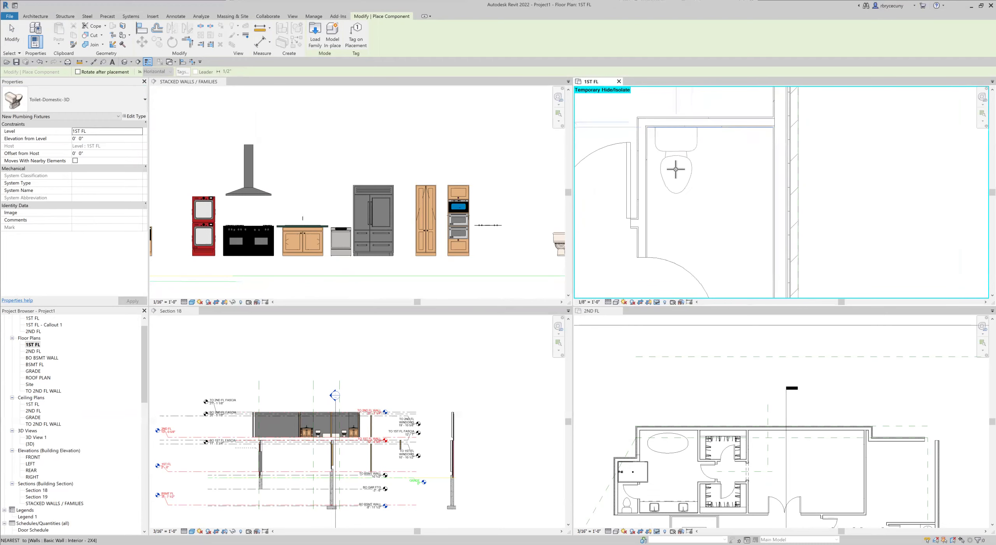
click(676, 168)
scroll(676, 169, down, 3)
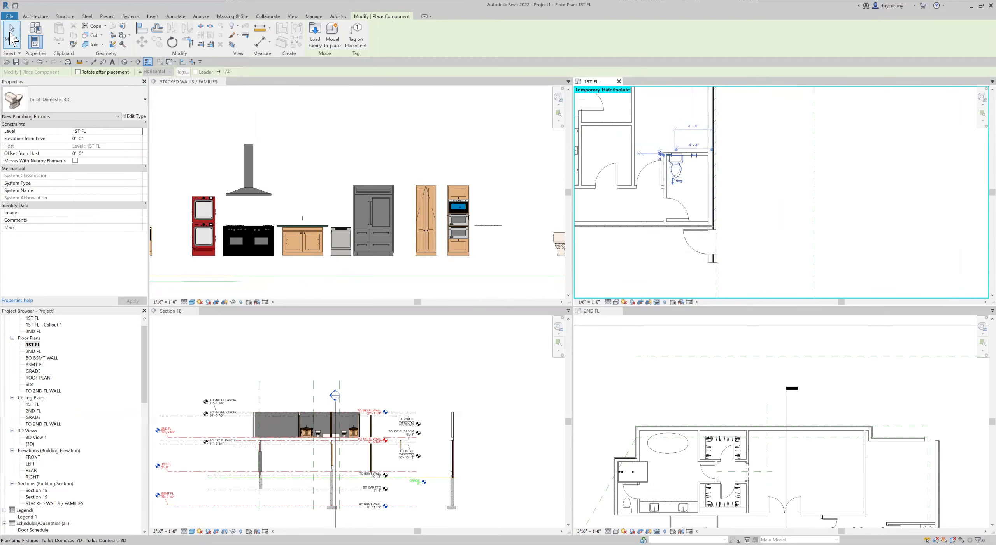
click(12, 37)
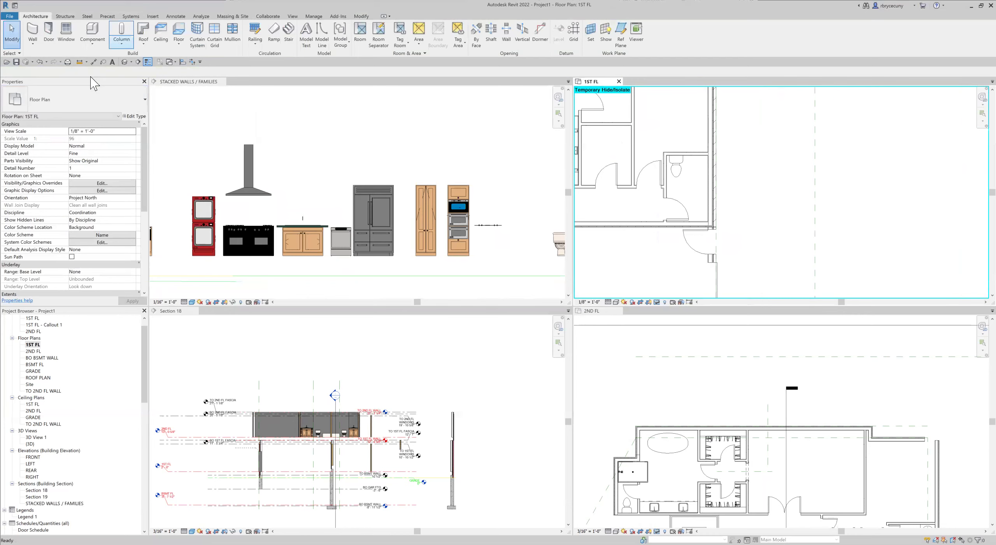
Create an in-place model in the Casework category and name it Cabinets.
click(465, 226)
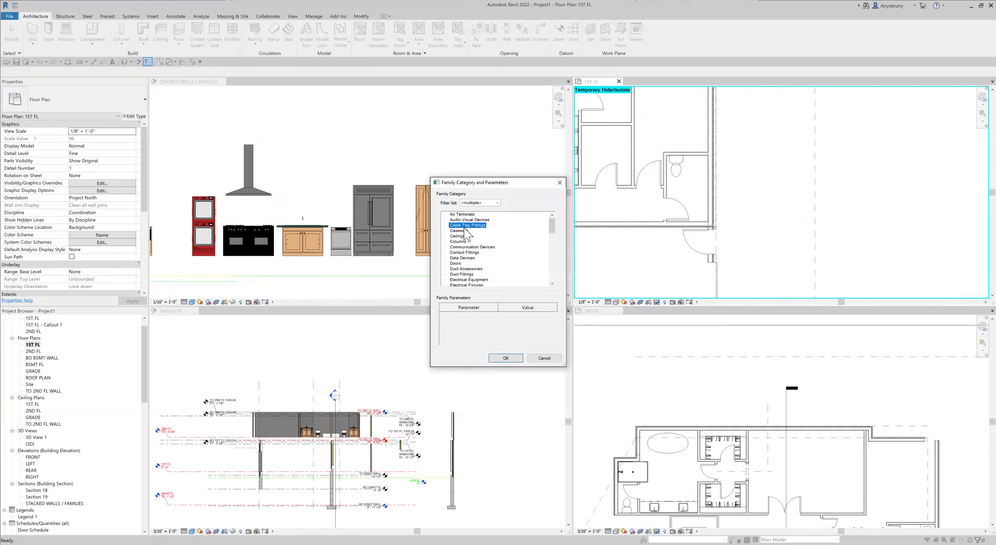
click(462, 231)
key(Return)
text(Cabinets)
click(513, 296)
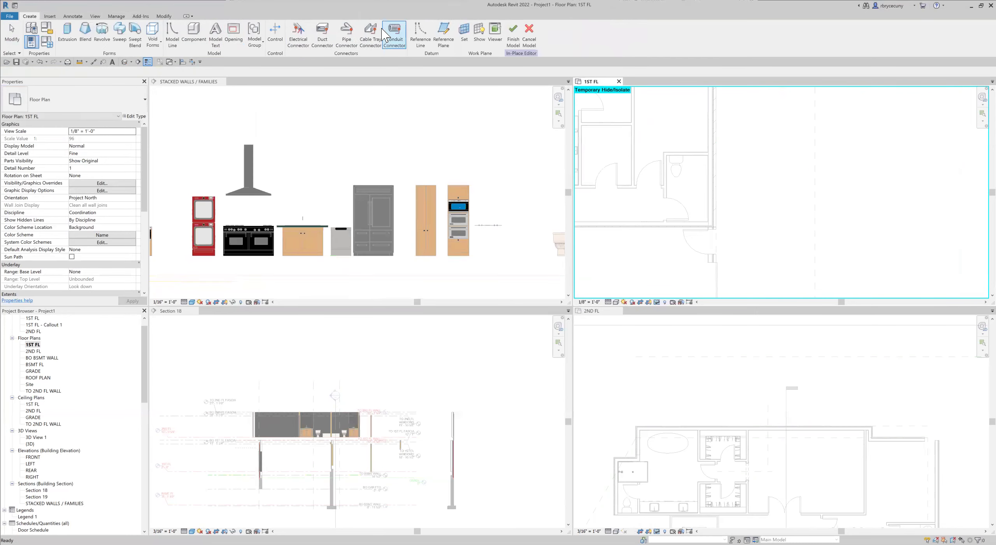
Set up a solid extrusion from 2' 10" to 3' 0" with the GREAT NEW GREEN MARBLE material.
click(67, 33)
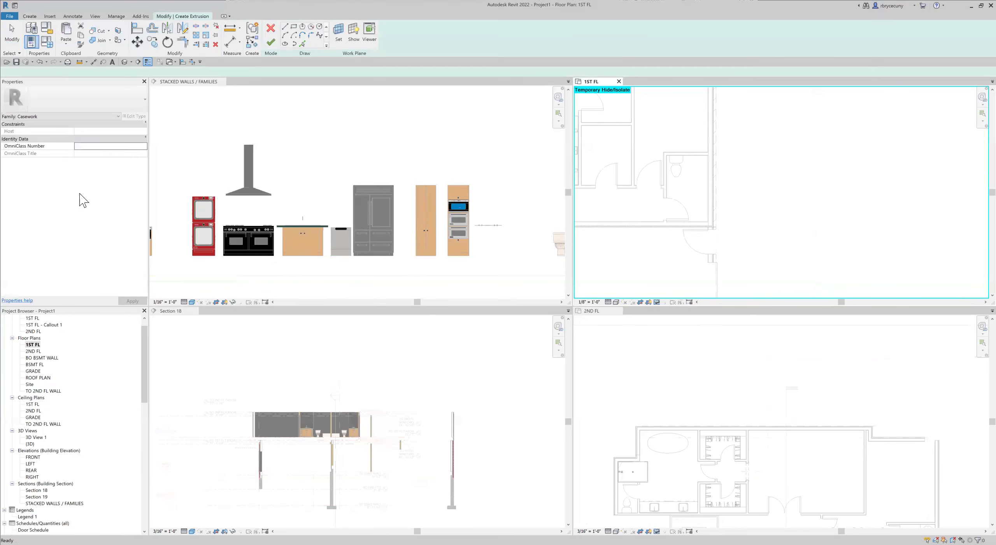
click(140, 183)
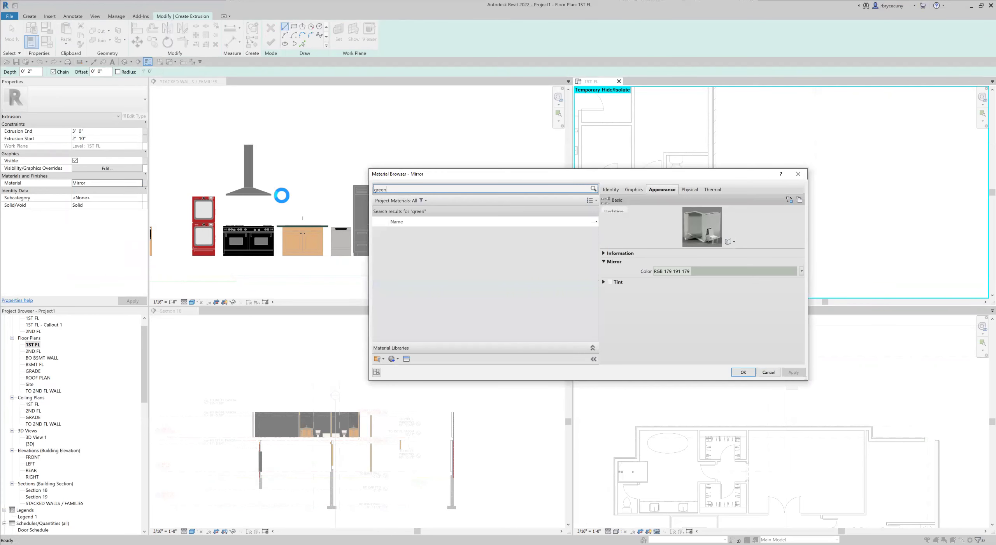
click(458, 240)
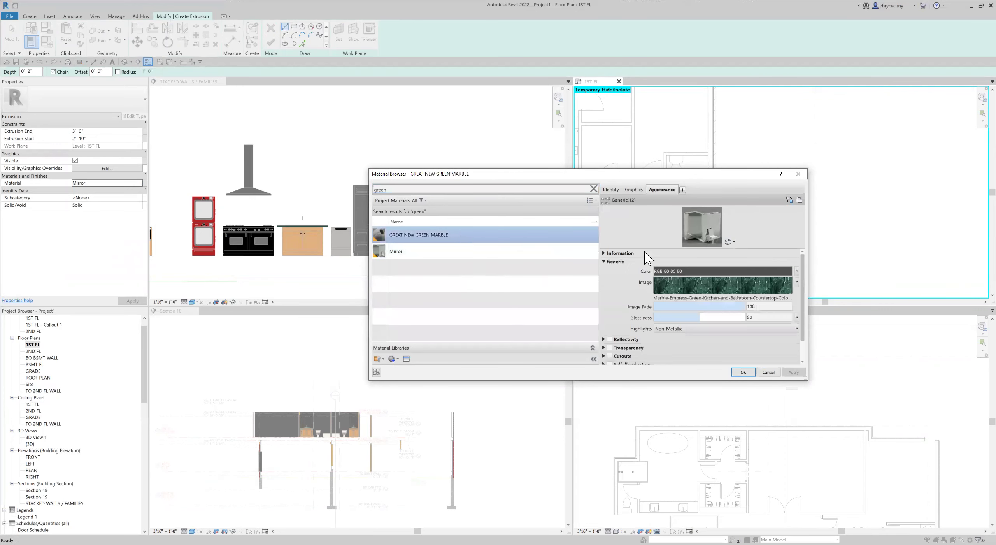
double_click(458, 241)
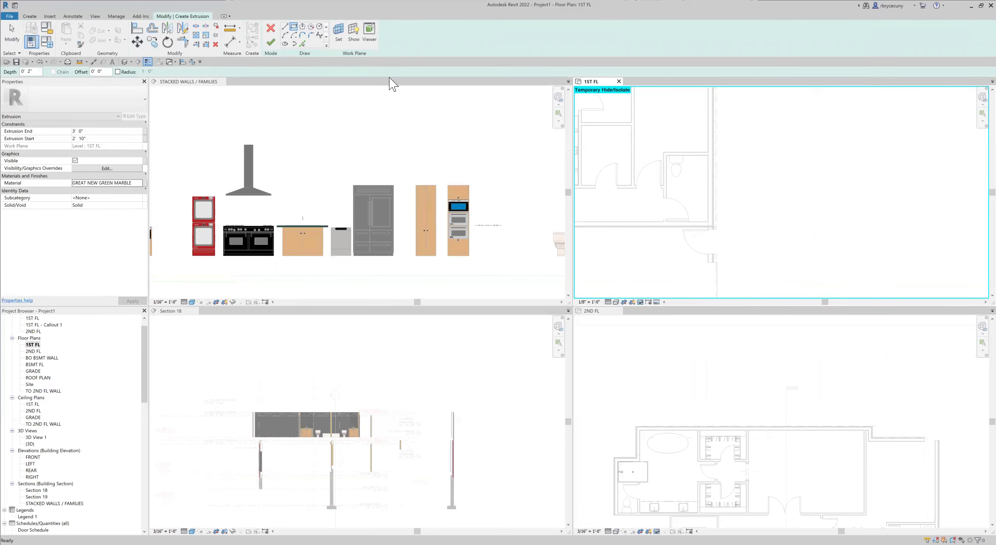
Sketch a rectangular countertop outline about 1' 10" wide along the small bathroom's exterior wall, spanning between its upper and lower walls.
scroll(718, 156, up, 4)
click(666, 149)
scroll(658, 278, down, 2)
middle_drag(658, 278, 699, 129)
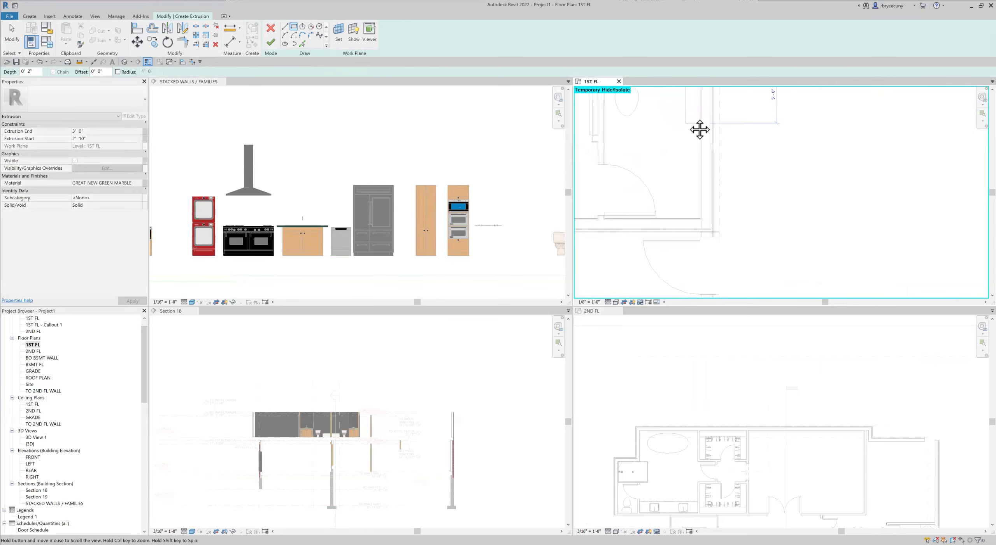
click(663, 215)
Set the countertop outline's width to 2' 0" and finish the extrusion and its in-place model.
scroll(674, 177, up, 3)
scroll(675, 143, up, 1)
middle_drag(675, 143, 657, 183)
click(652, 130)
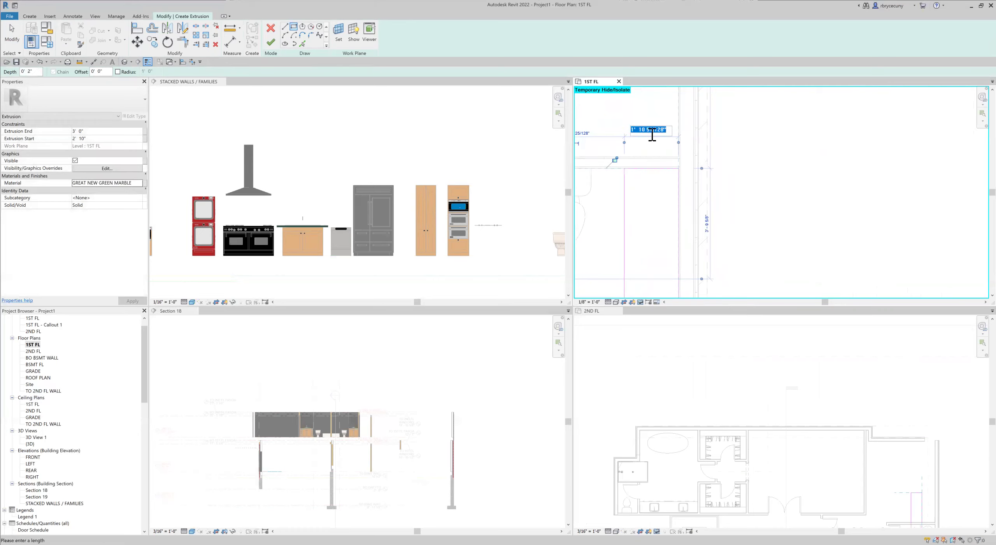
text(2)
key(Return)
scroll(667, 158, down, 1)
scroll(667, 158, down, 4)
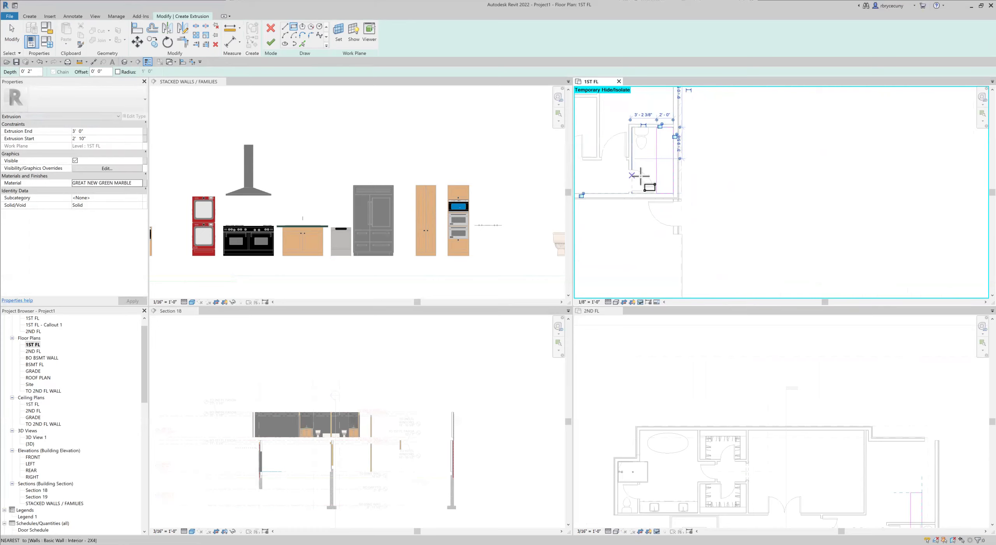
click(270, 46)
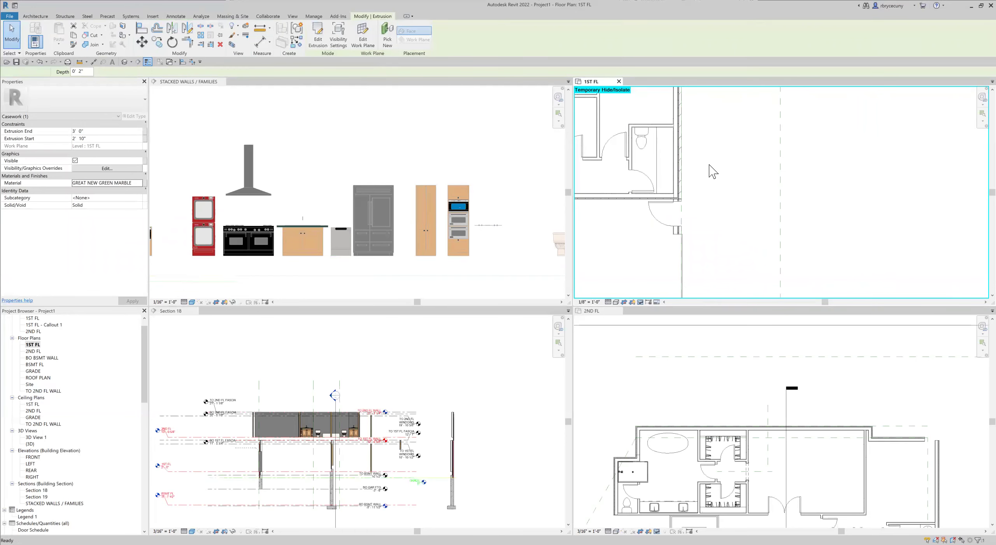
Place a 19" x 19" Sink Vanity-Round component on the bathroom countertop, opposite the door swing.
scroll(709, 165, up, 2)
middle_drag(726, 182, 787, 229)
middle_drag(718, 230, 732, 222)
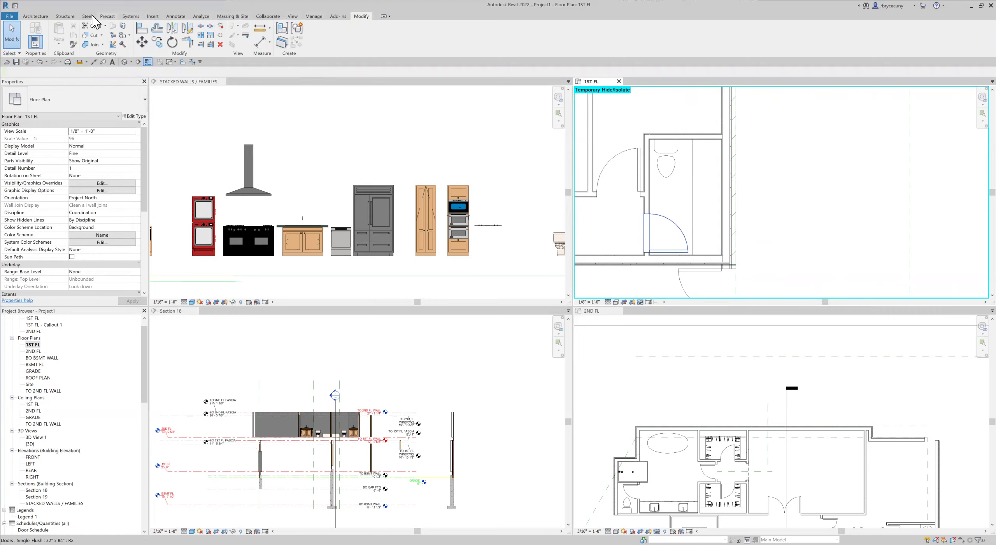
click(35, 16)
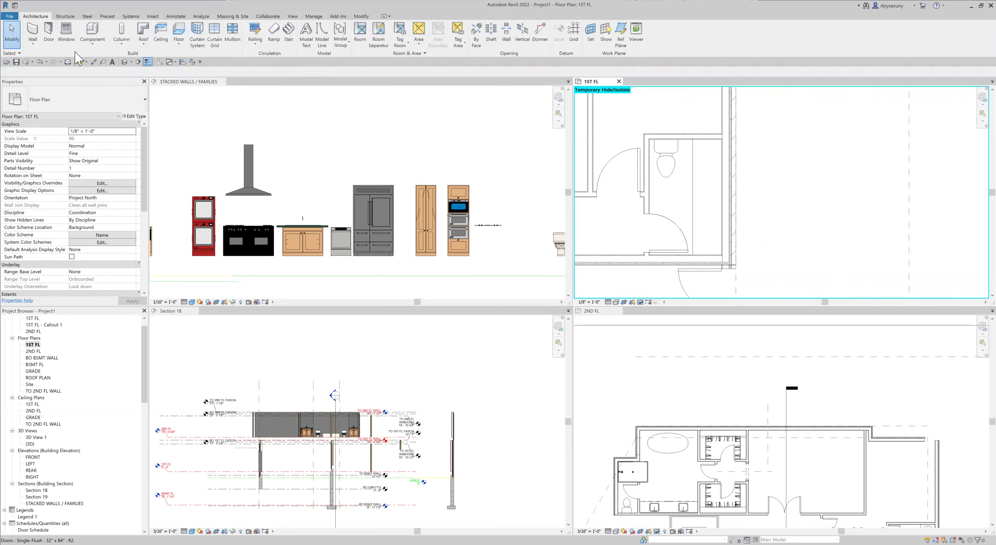
click(92, 31)
click(83, 110)
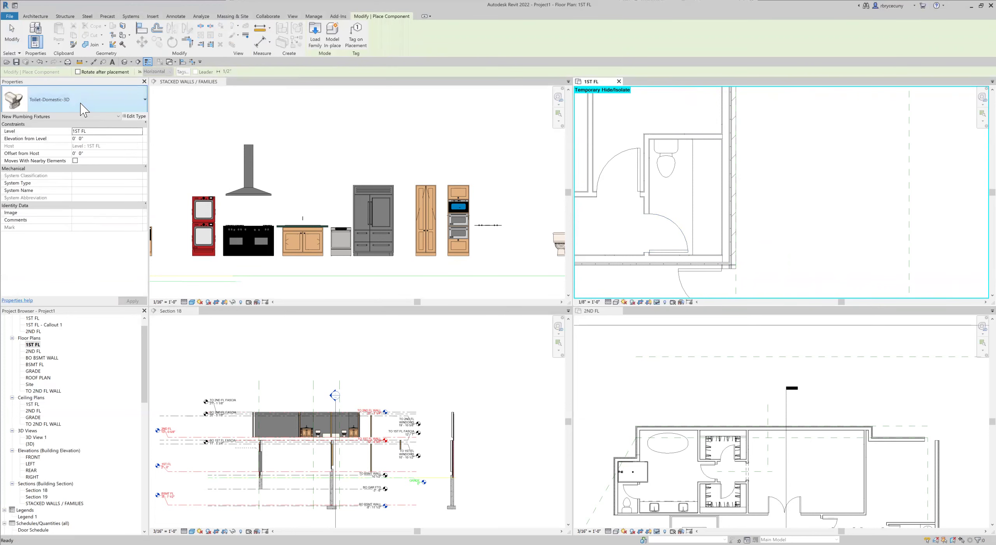
text(sink)
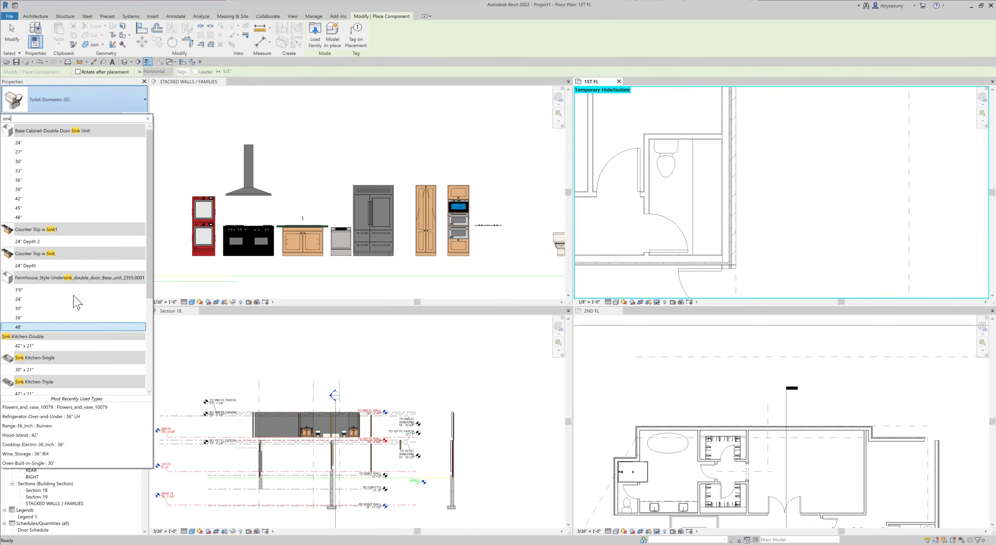
scroll(78, 304, down, 2)
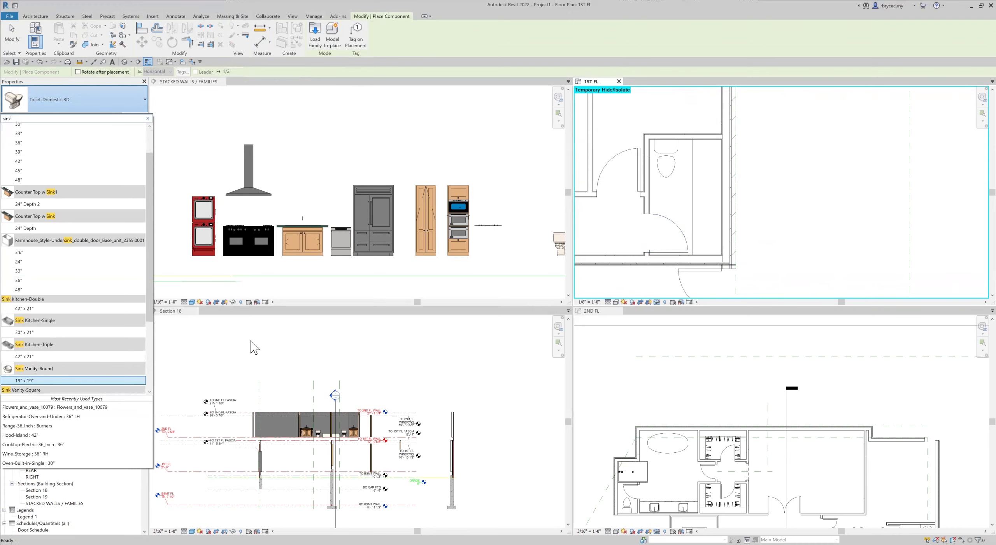
click(74, 380)
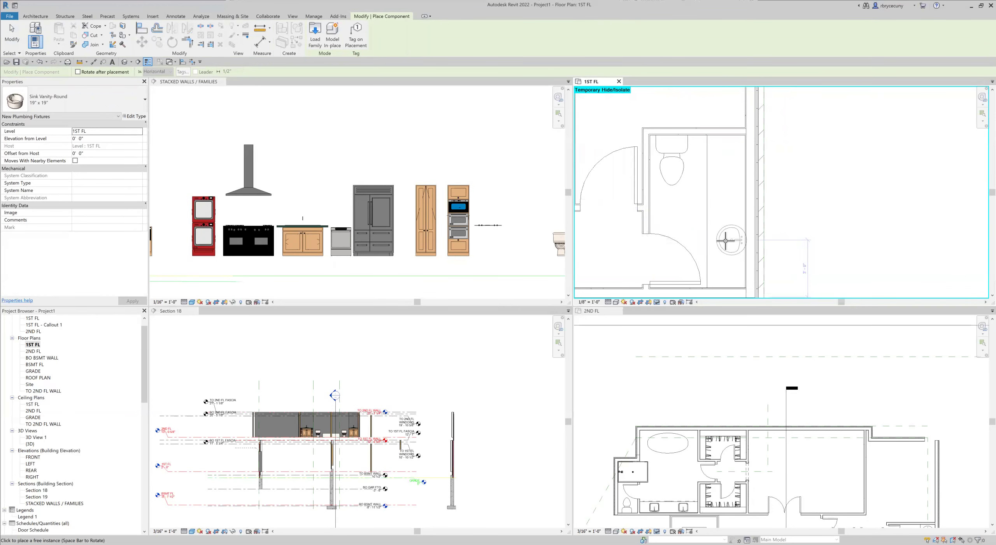
click(720, 247)
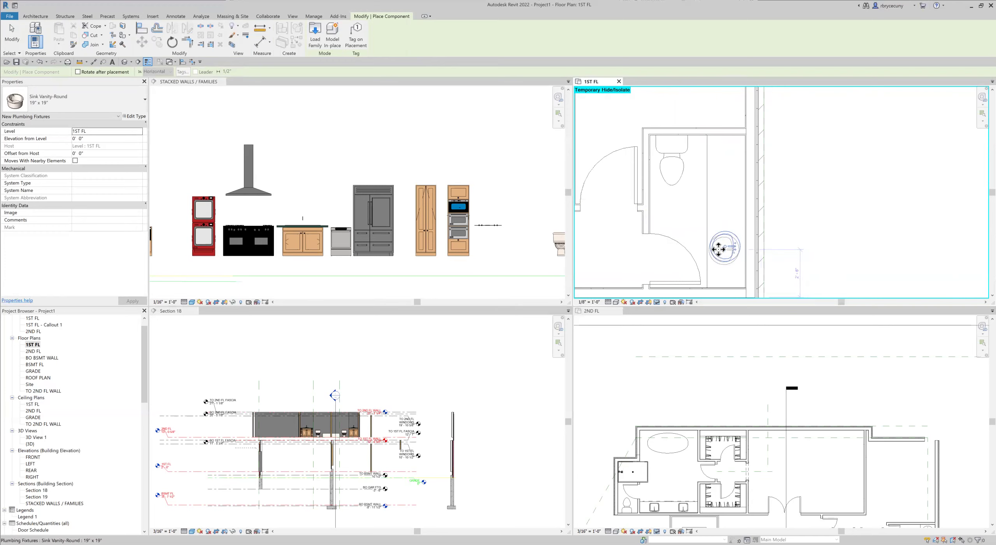
key(Escape)
key(Escape)
Set the round vanity sink's elevation from level to 5".
scroll(718, 233, up, 2)
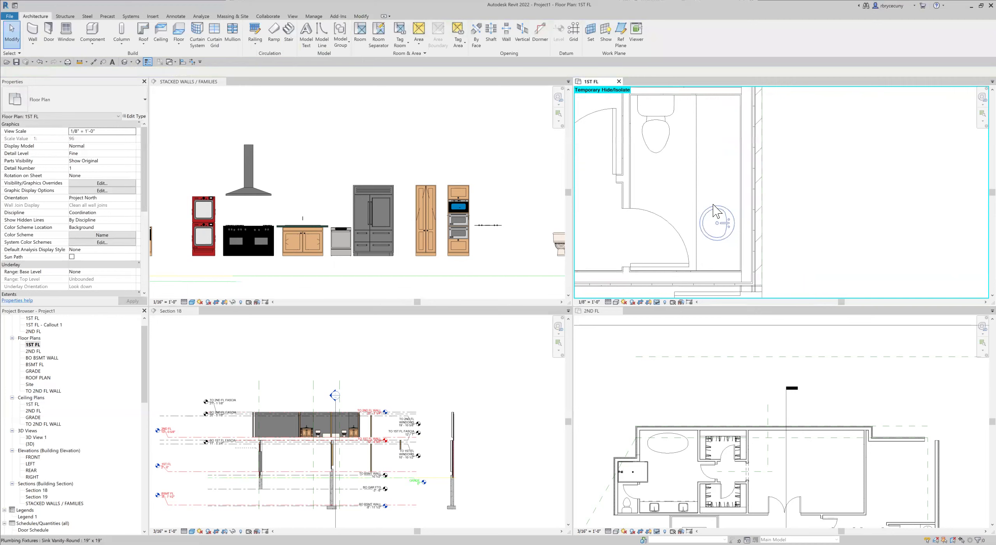
scroll(709, 207, down, 2)
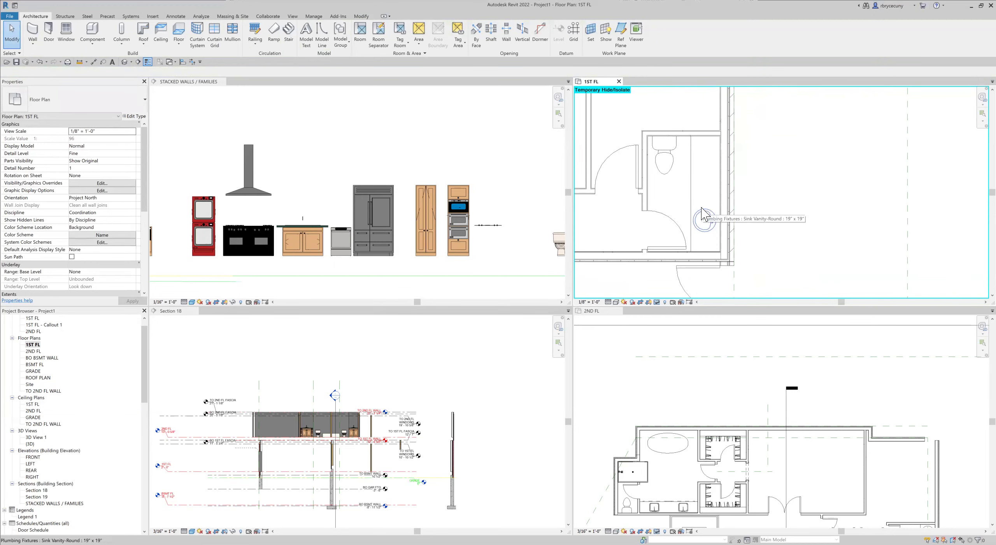
scroll(702, 213, up, 1)
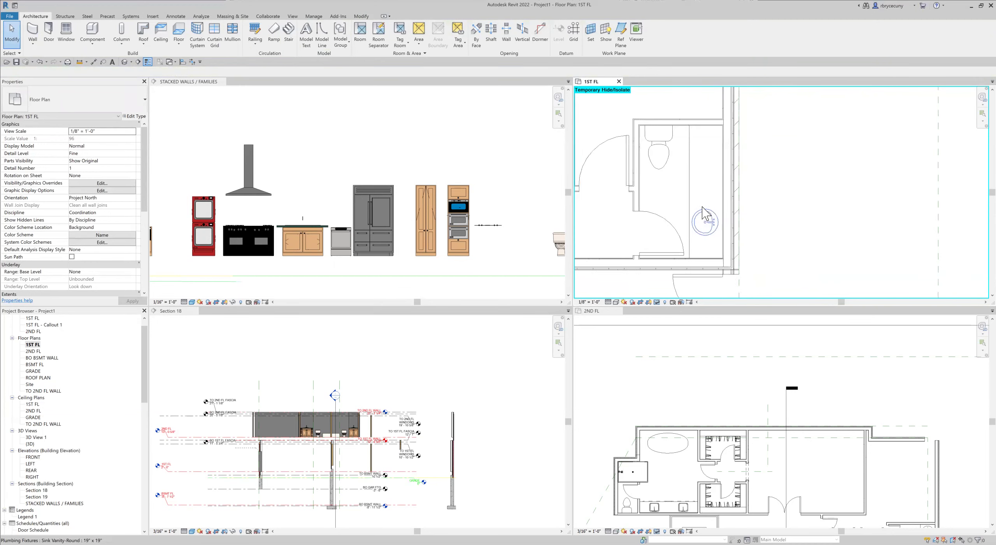
middle_drag(708, 225, 685, 221)
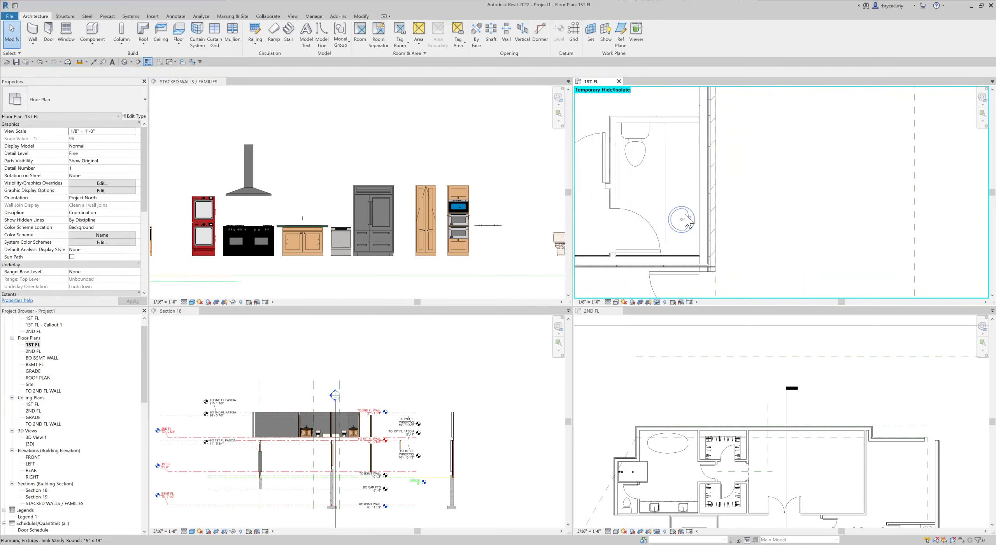
scroll(685, 216, up, 1)
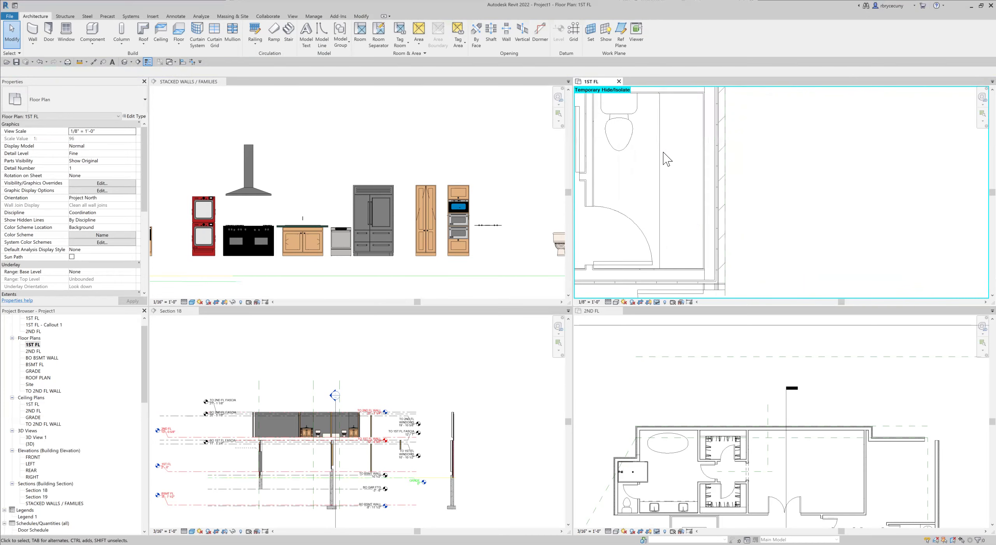
click(685, 226)
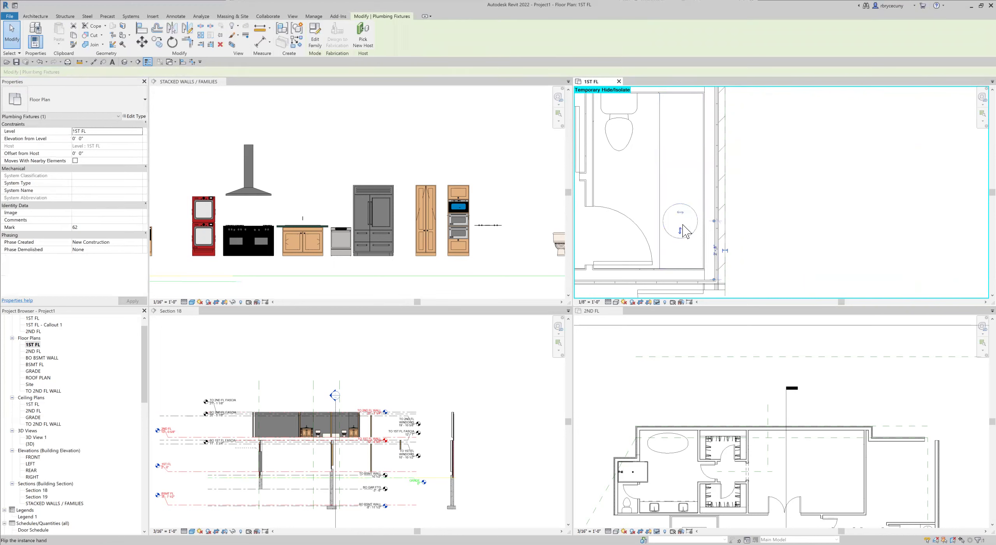
click(89, 139)
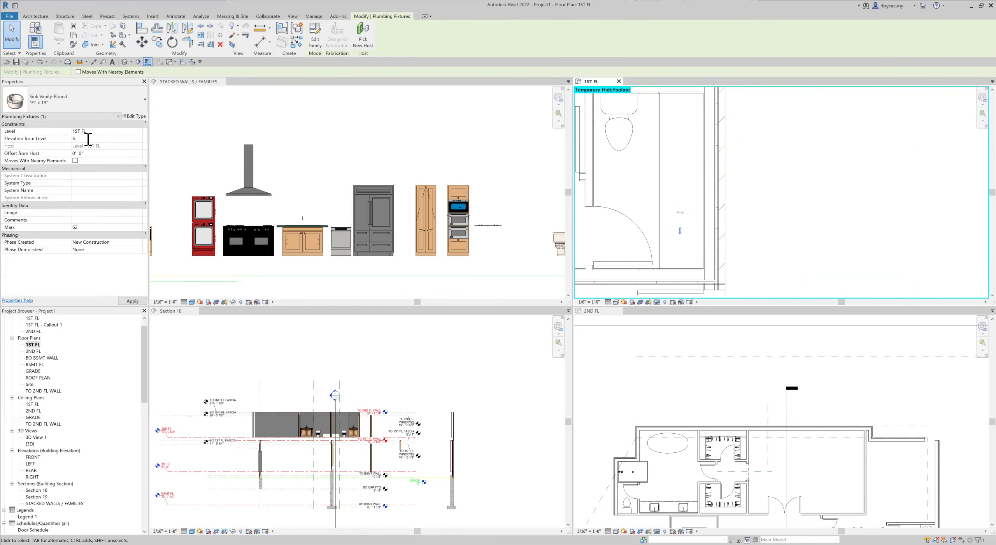
text(5")
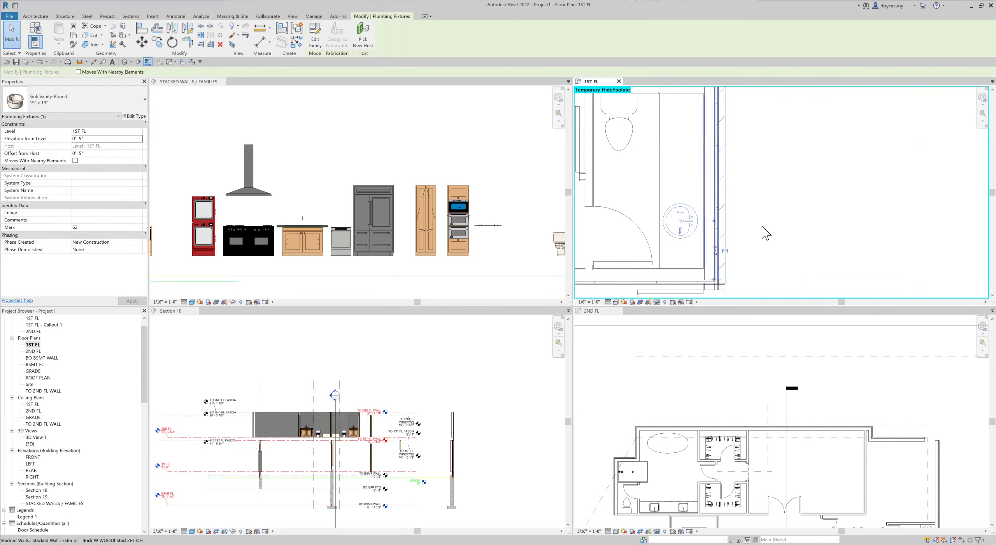
Open the bathroom countertop for in-place editing and start a void extrusion in it.
scroll(768, 234, up, 1)
scroll(768, 234, up, 1)
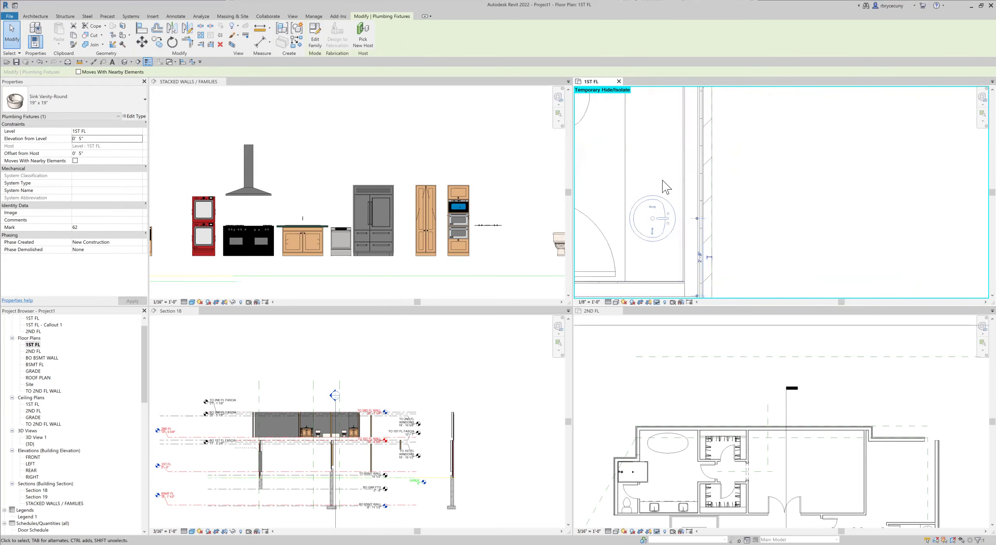
click(627, 168)
click(317, 39)
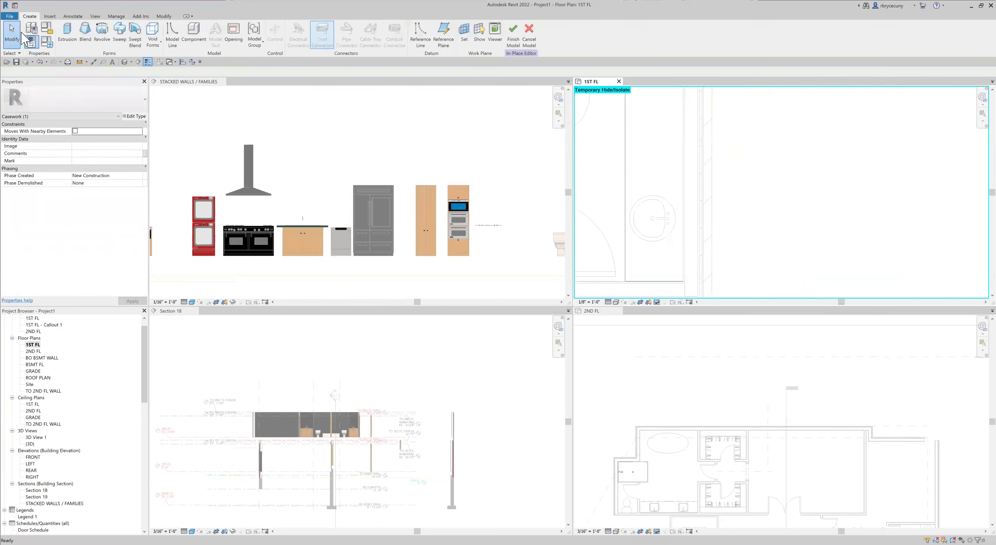
click(151, 39)
click(150, 62)
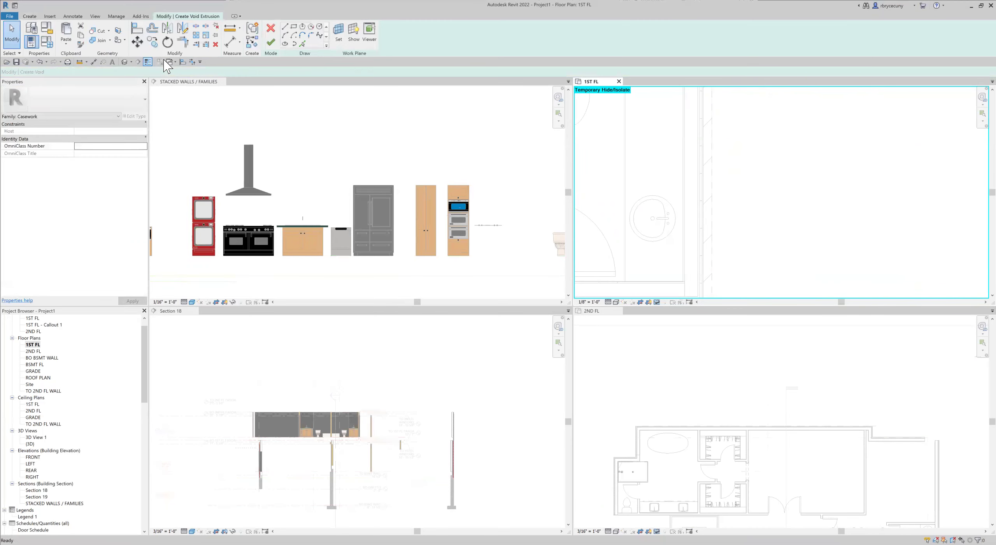
Set the void from 2' 10" to 3' 0" and trace the sink bowl's inner edges with a 1/2" outward offset.
click(302, 45)
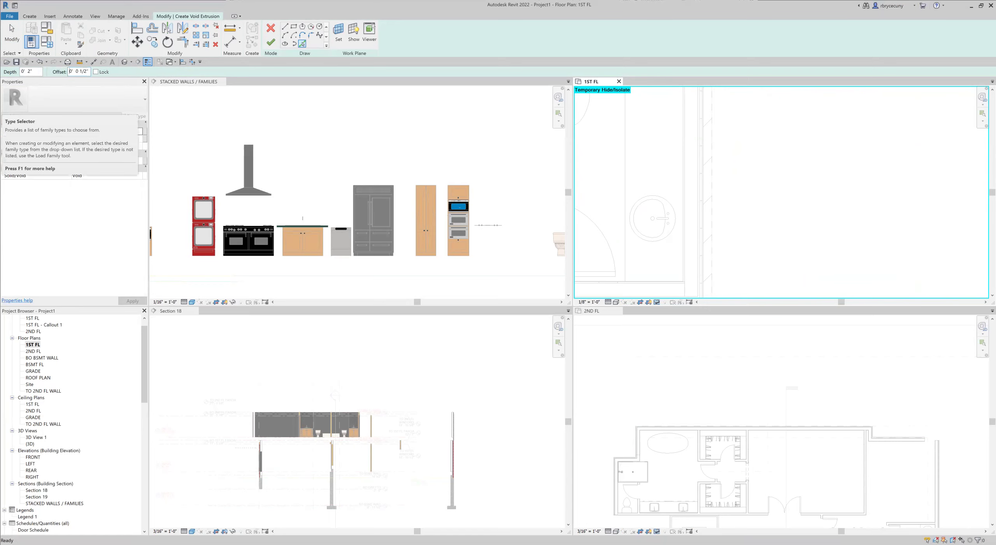
scroll(662, 209, up, 4)
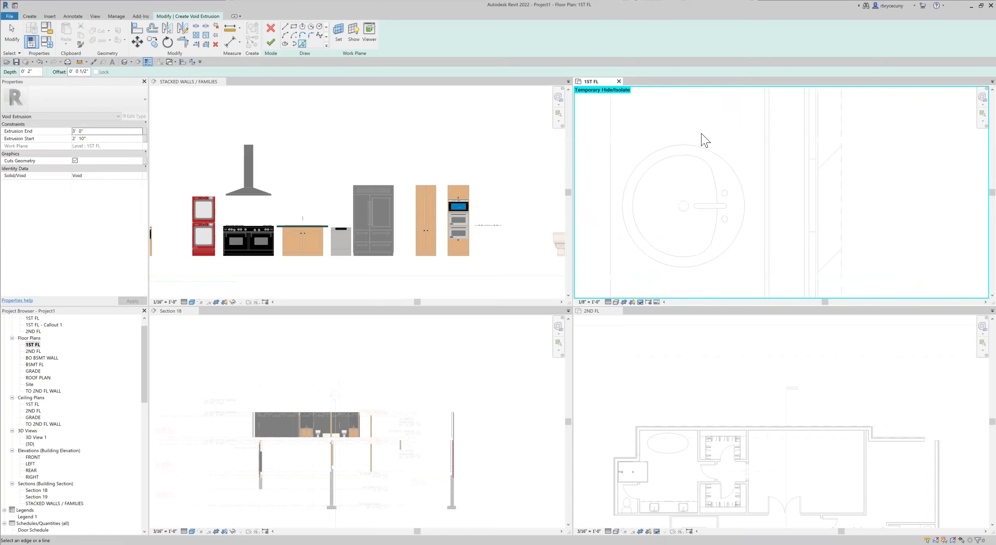
middle_drag(719, 144, 715, 131)
click(699, 152)
middle_drag(702, 220, 662, 177)
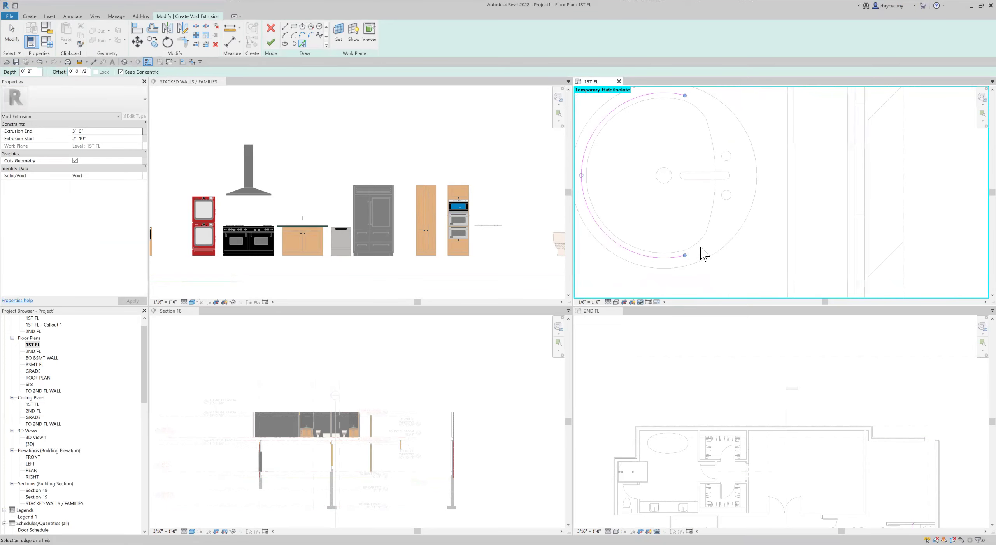
click(715, 217)
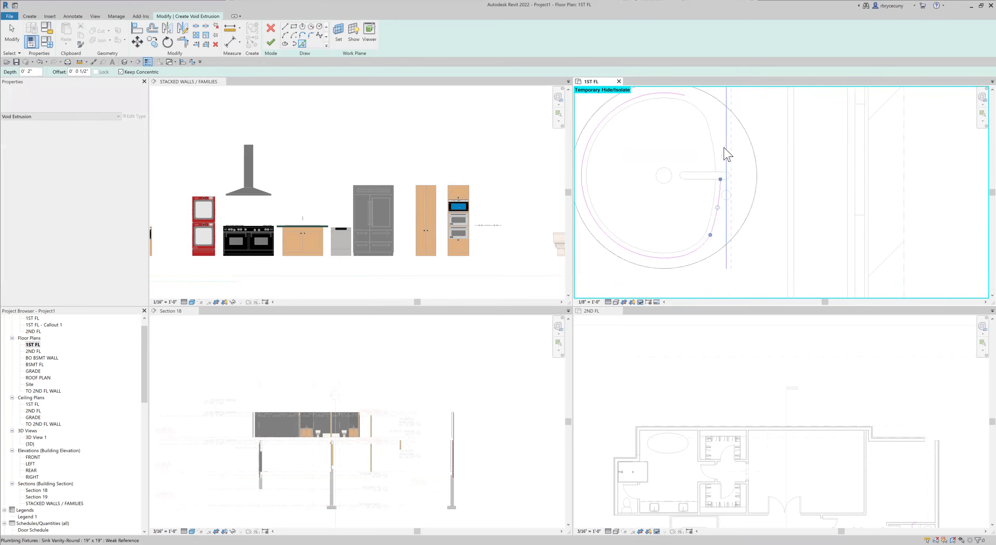
click(718, 157)
click(697, 104)
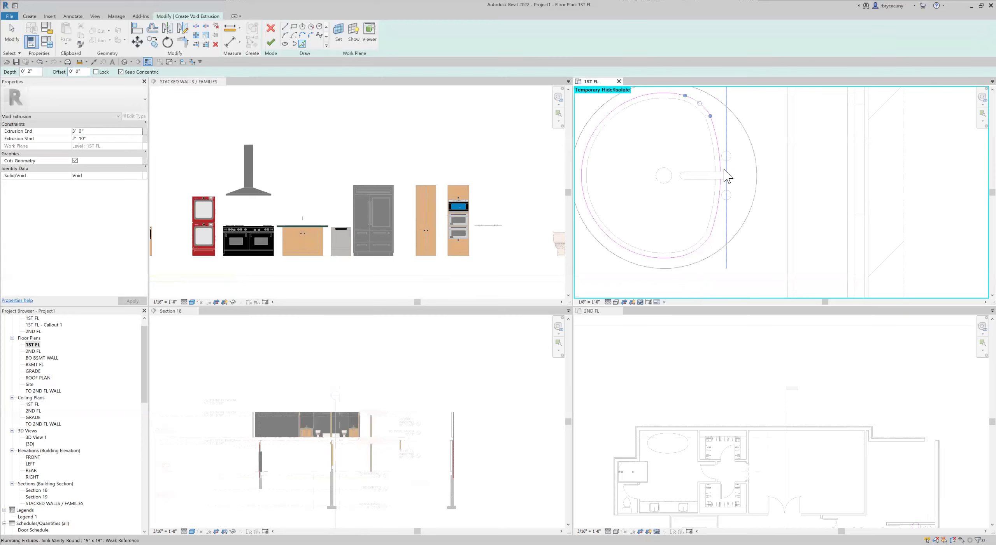
Close the gap in the bowl outline near the faucet with a short line and finish the void extrusion.
click(284, 28)
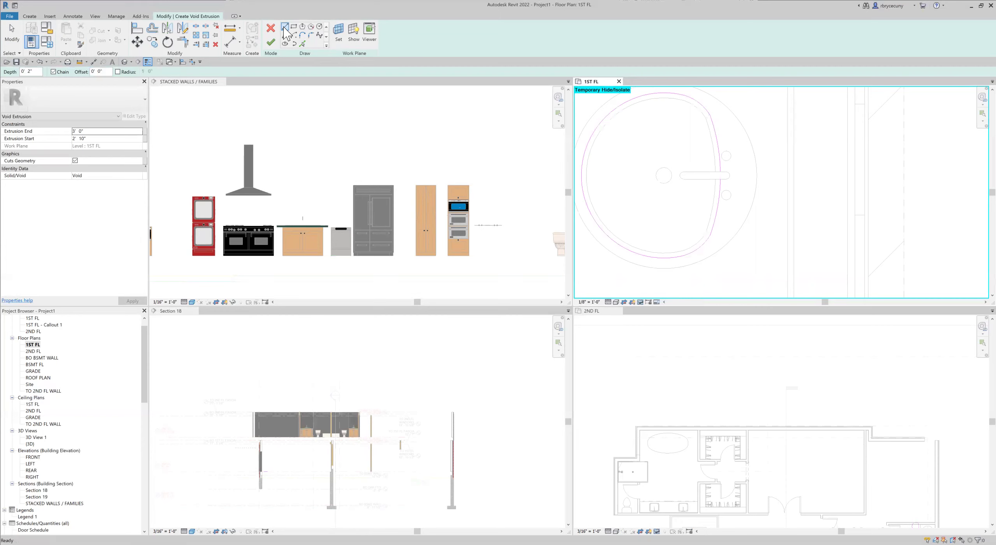
click(721, 171)
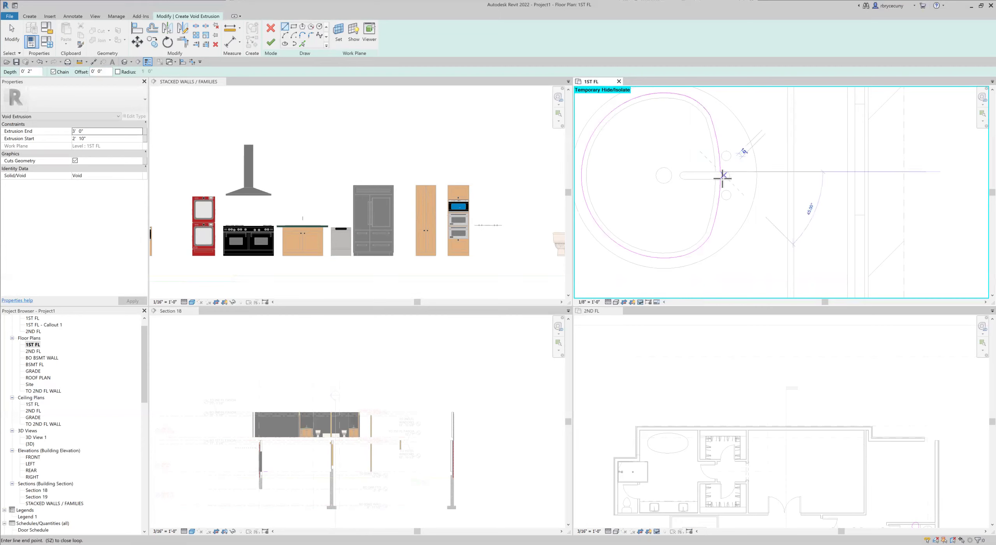
key(Escape)
scroll(617, 160, down, 2)
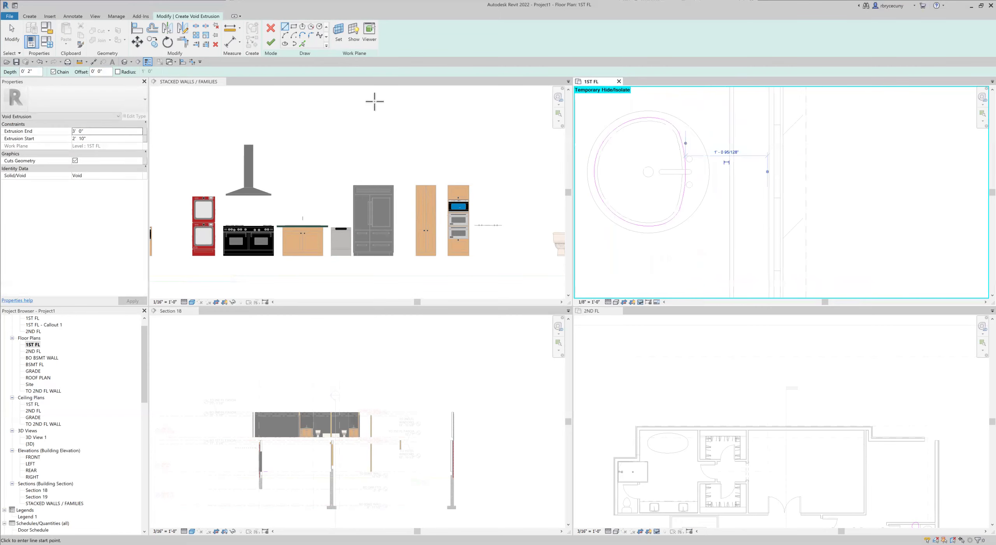
click(270, 42)
scroll(671, 189, down, 5)
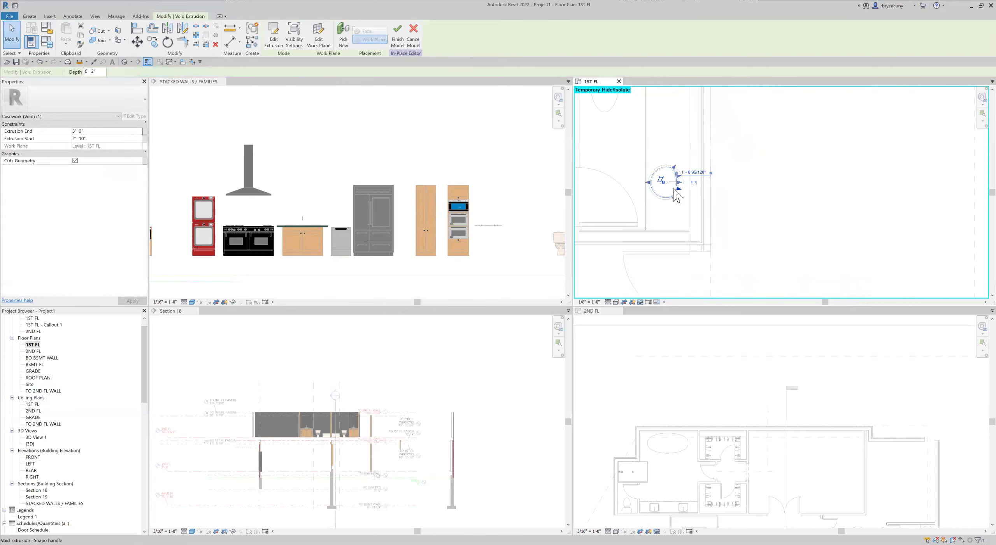
Finish the bathroom countertop's in-place model and display the 1ST FL plan in Consistent Colors.
click(397, 37)
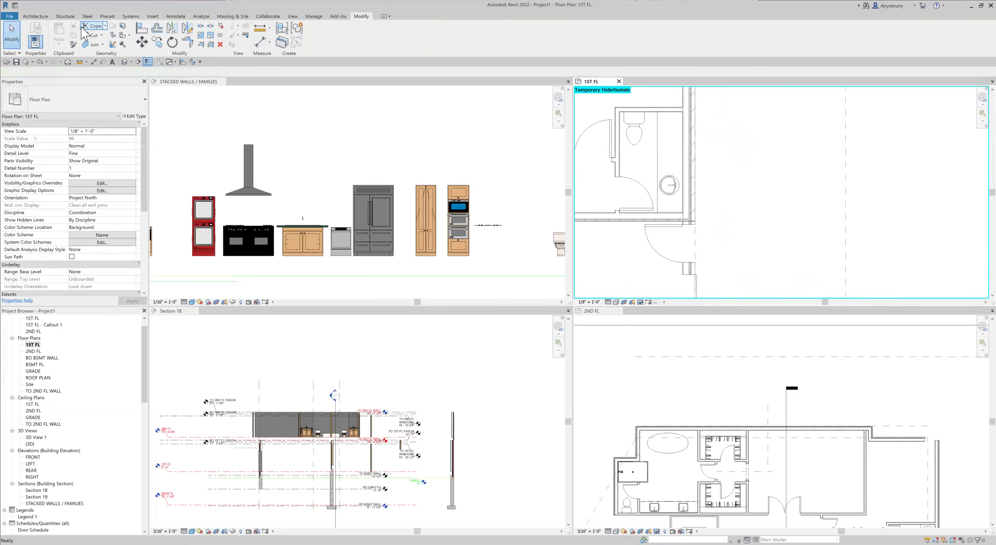
click(90, 35)
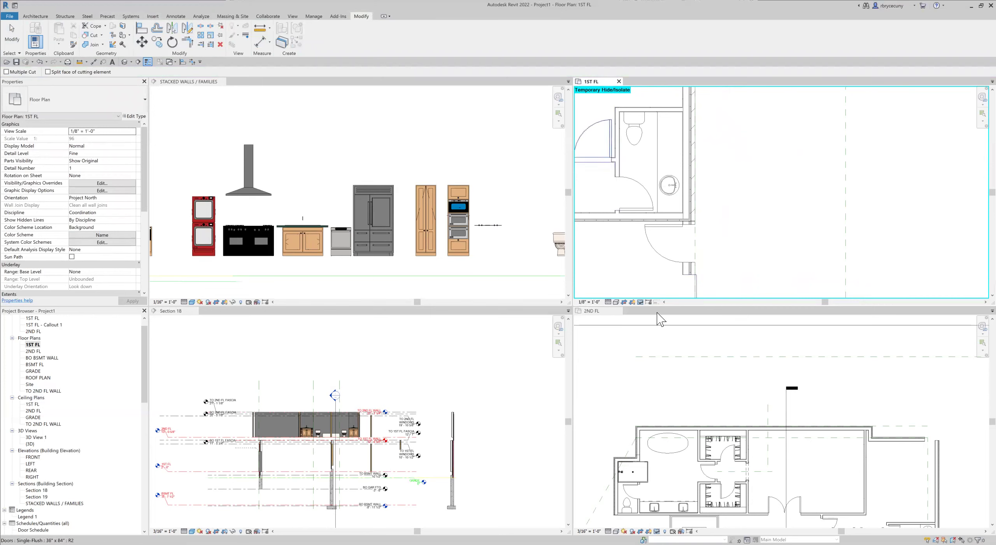
scroll(630, 280, up, 2)
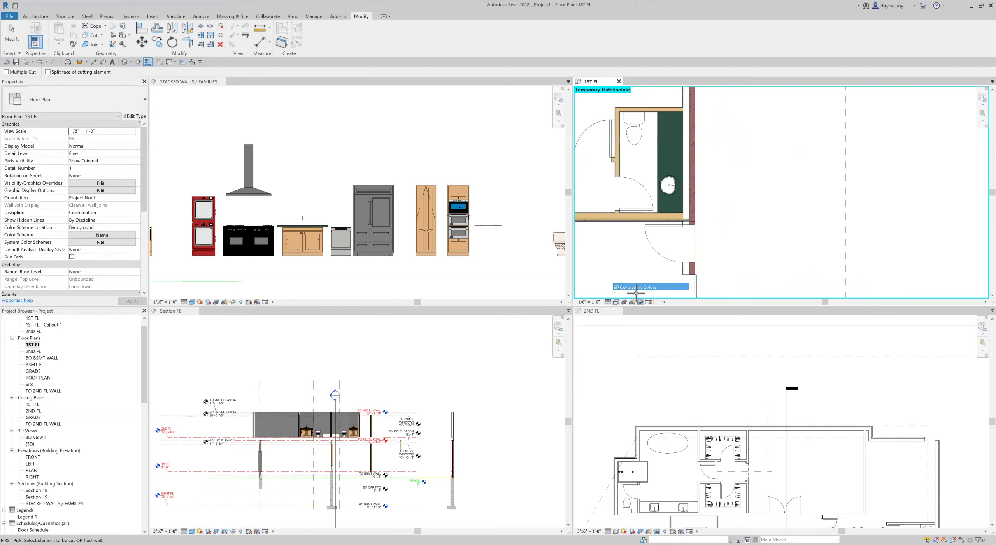
scroll(669, 237, down, 3)
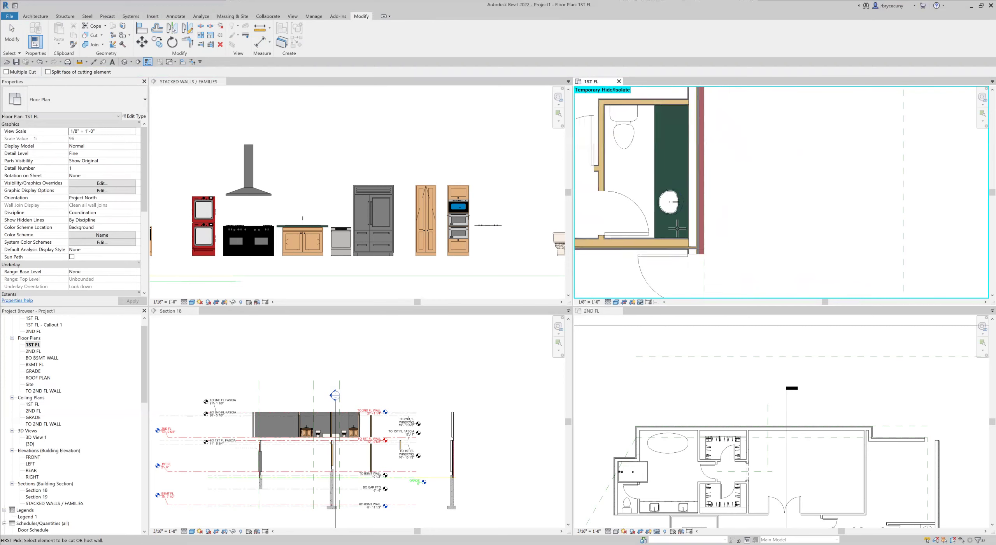
Look over the first-floor plan from the finished bathroom to the small rooms in the opposite corner of the house.
scroll(624, 201, up, 2)
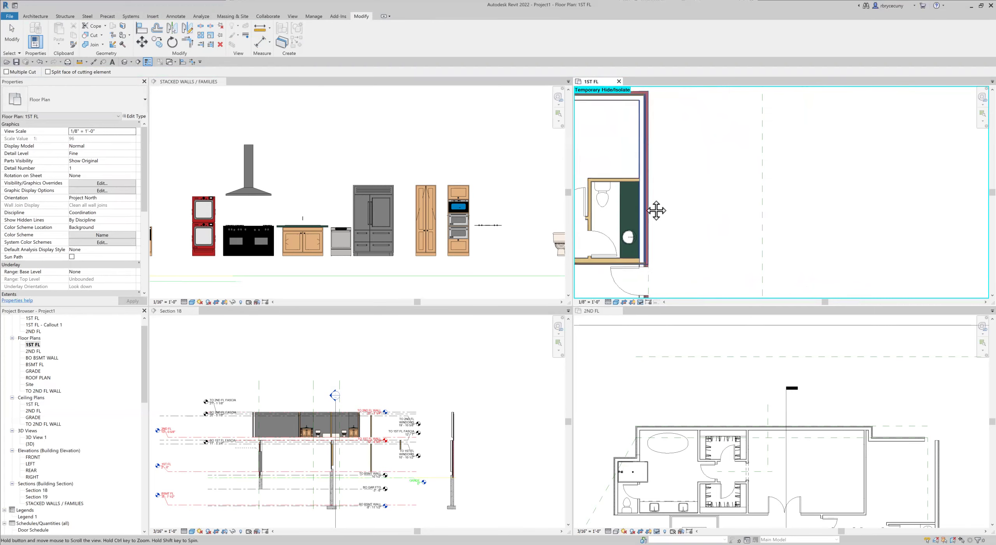
scroll(686, 191, down, 5)
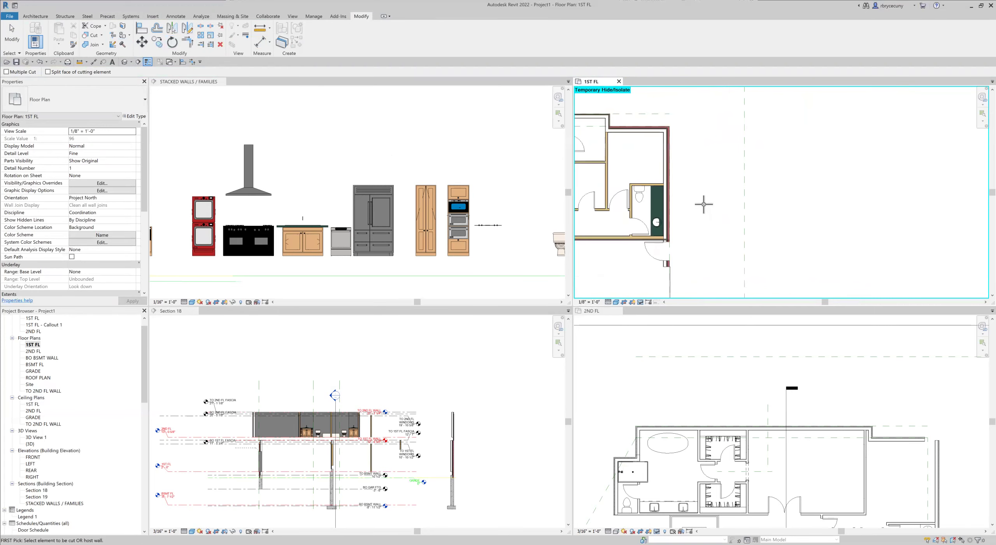
middle_drag(722, 207, 707, 236)
scroll(667, 242, up, 6)
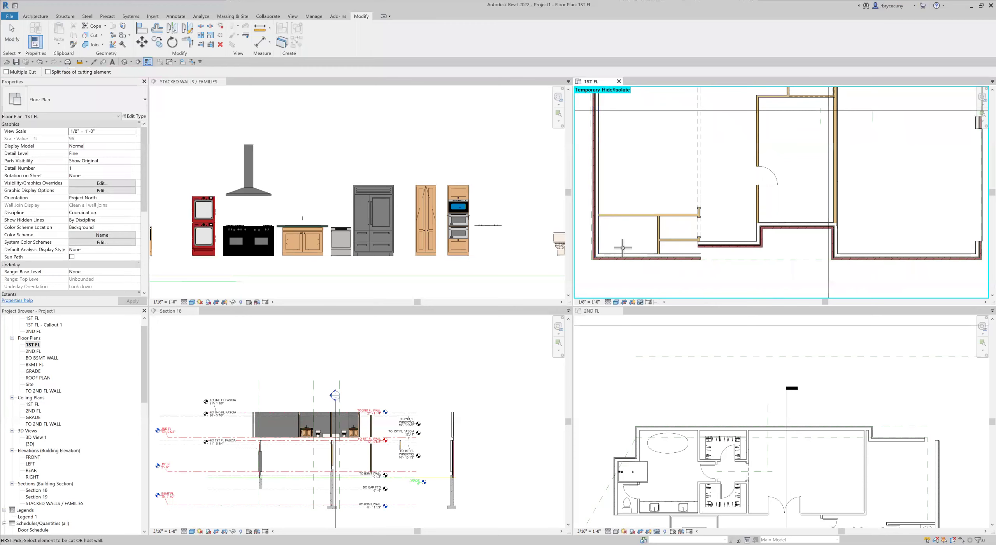
scroll(623, 247, down, 5)
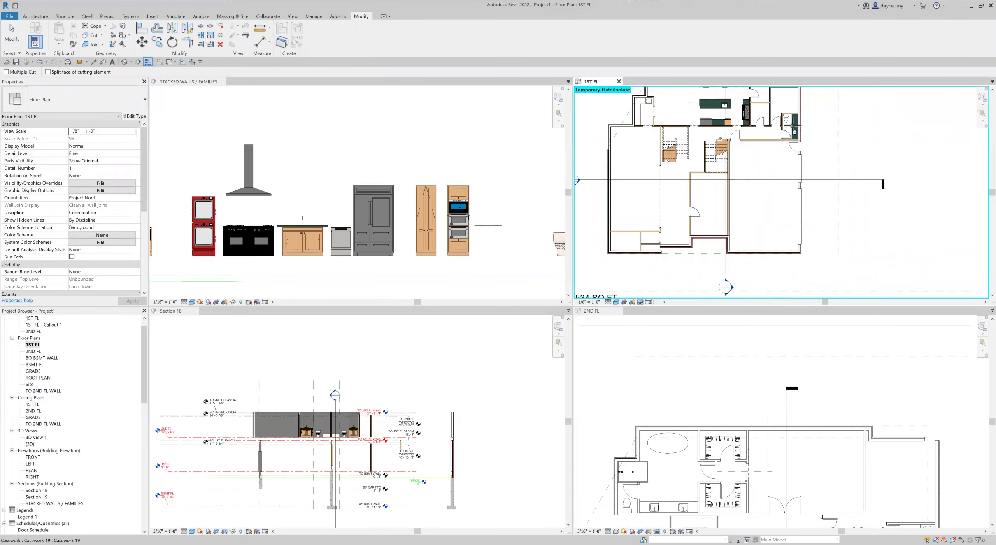
scroll(785, 122, up, 4)
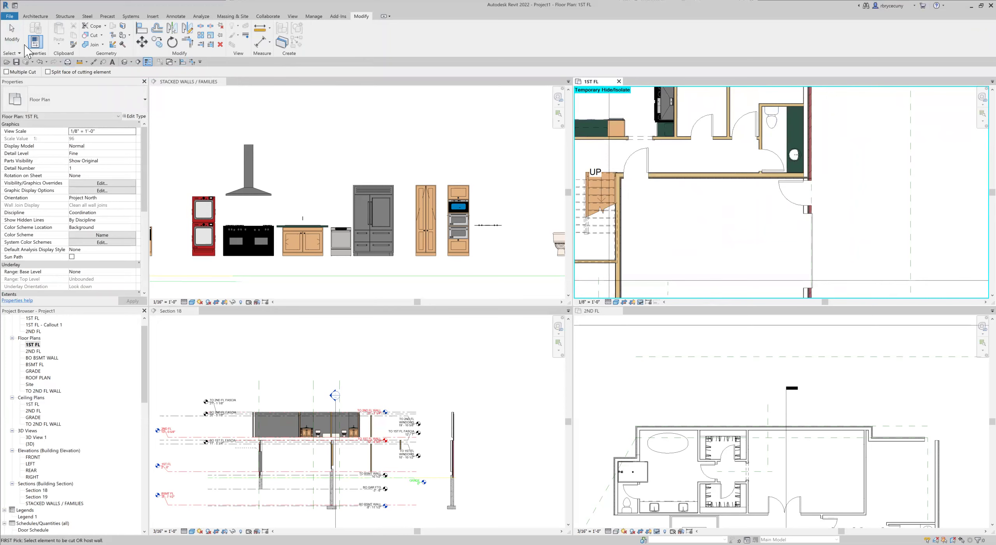
Nudge the bathroom toilet slightly toward the green marble countertop.
click(12, 33)
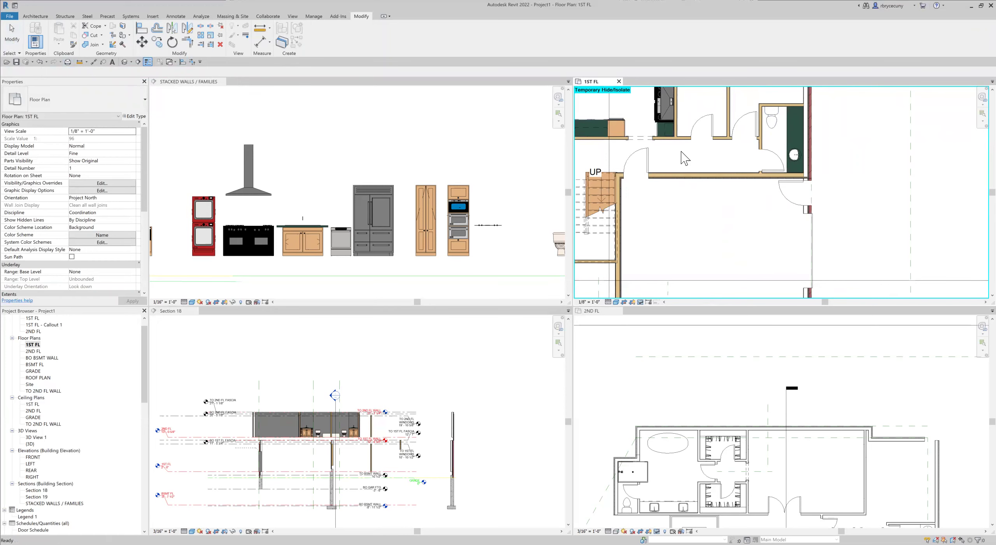
click(779, 117)
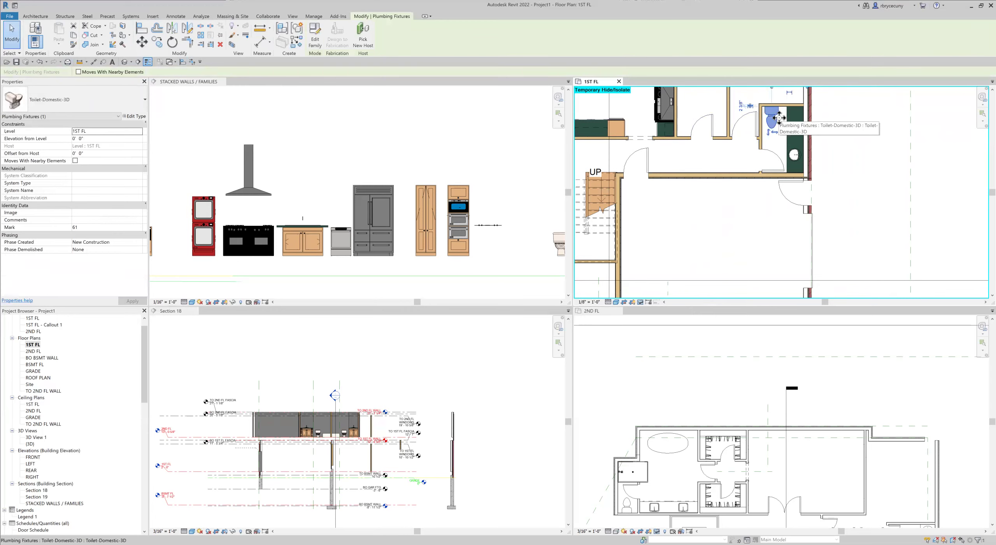
key(Right)
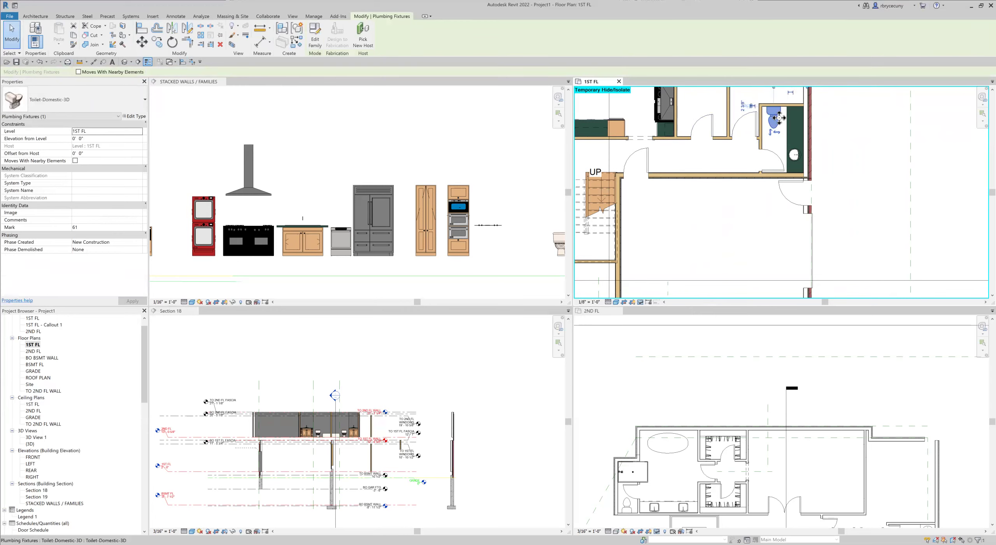
Place a matching Toilet-Domestic-3D in the corner room of the first floor, rotated so its tank backs onto the lower exterior wall.
right_click(803, 175)
click(802, 163)
scroll(778, 195, down, 5)
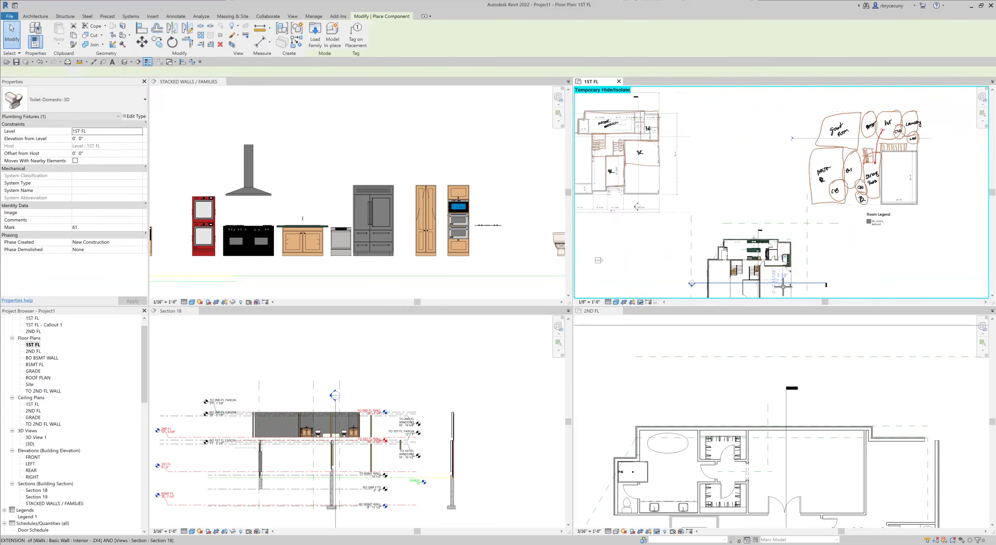
scroll(700, 224, up, 6)
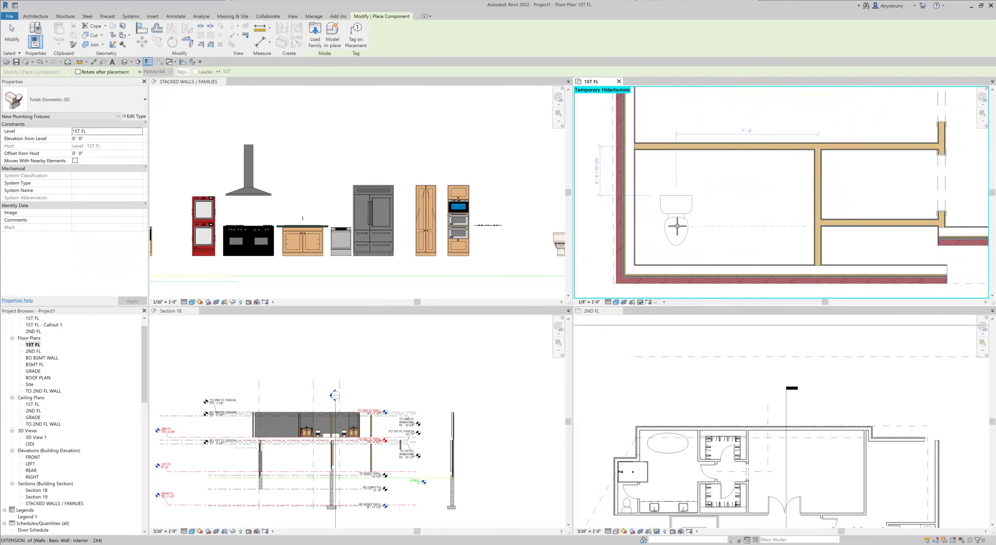
key(space)
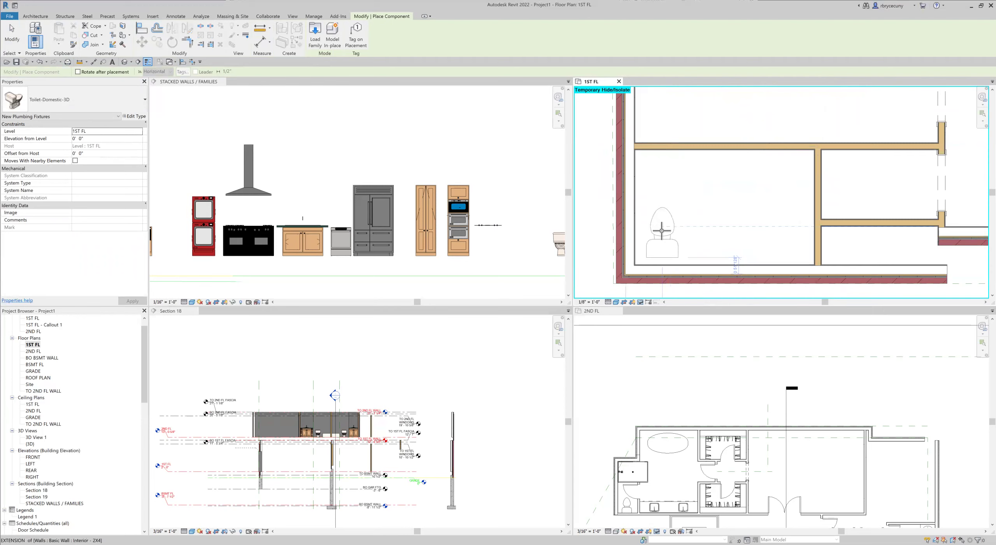
click(657, 232)
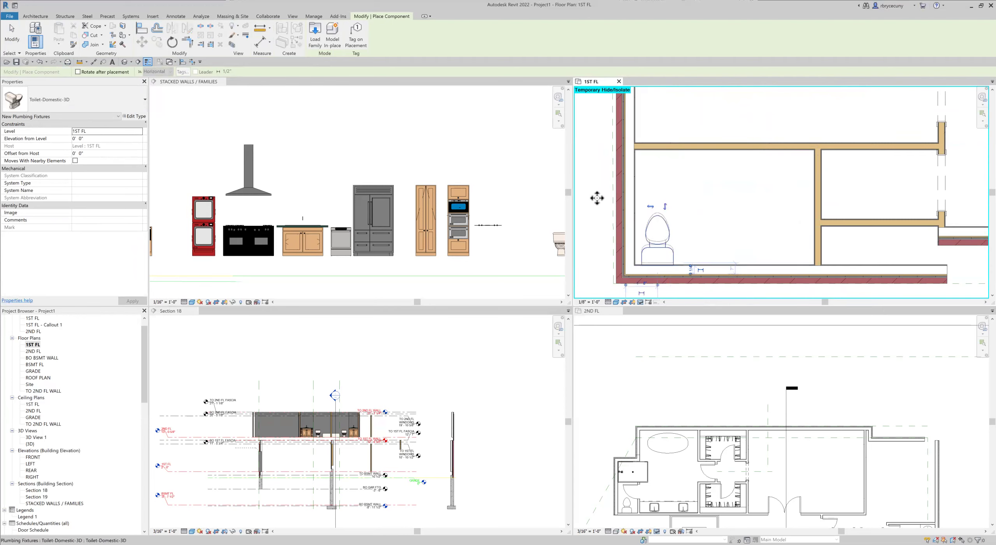
Create an in-place component in the Casework category and accept the default name.
click(42, 15)
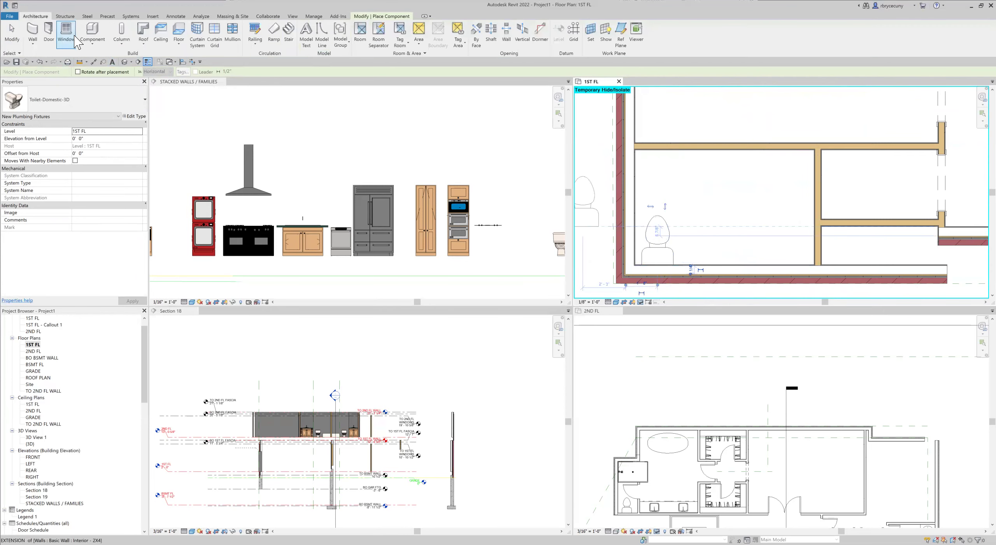
click(92, 43)
click(78, 75)
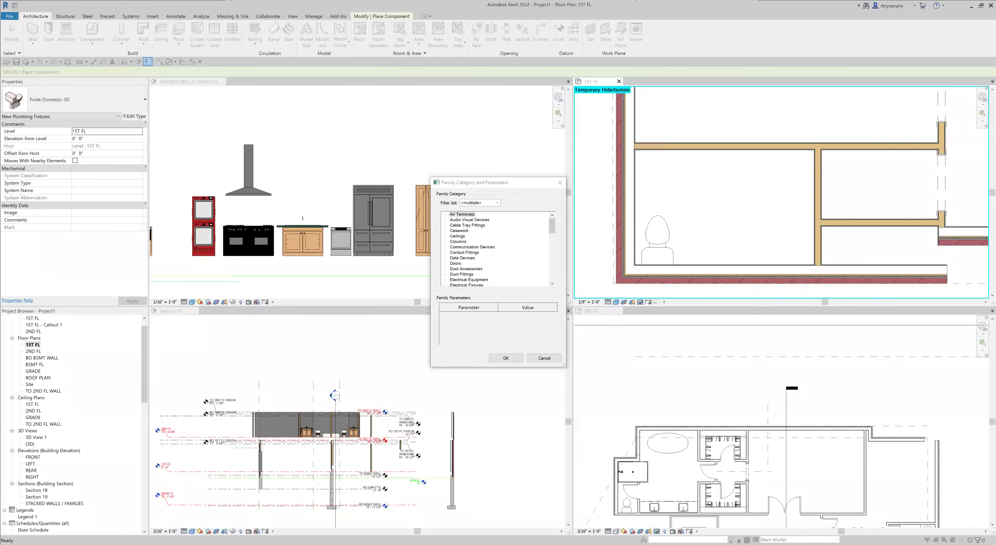
click(463, 230)
click(491, 360)
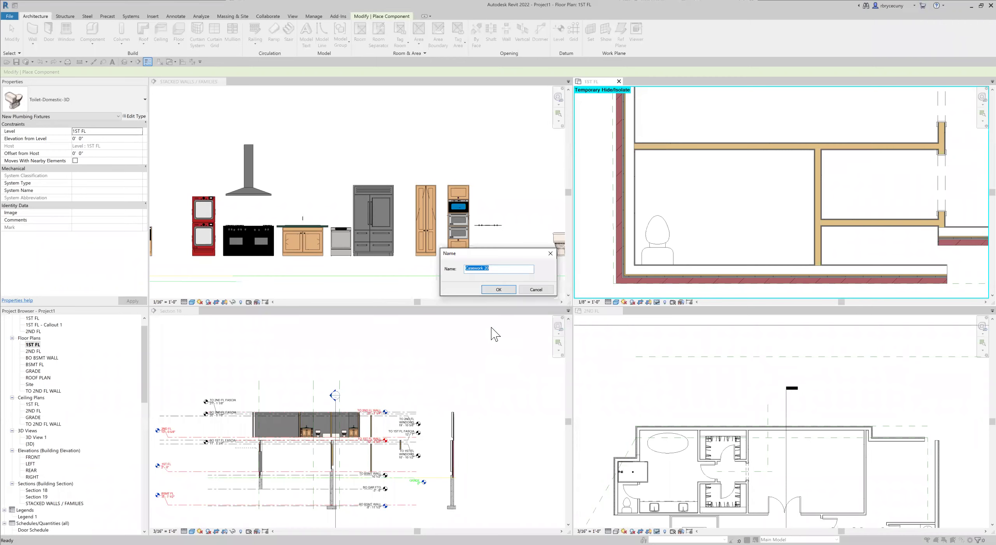
click(498, 289)
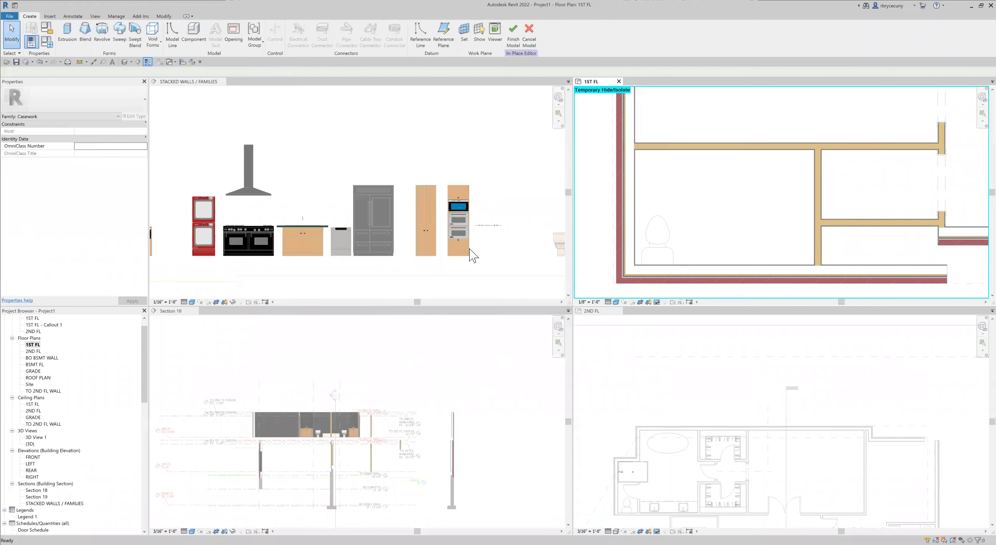
Start an extrusion and sketch a rectangle 2' 0" deep and about 6' 8" long from the corner by the partition wall toward the toilet.
click(66, 33)
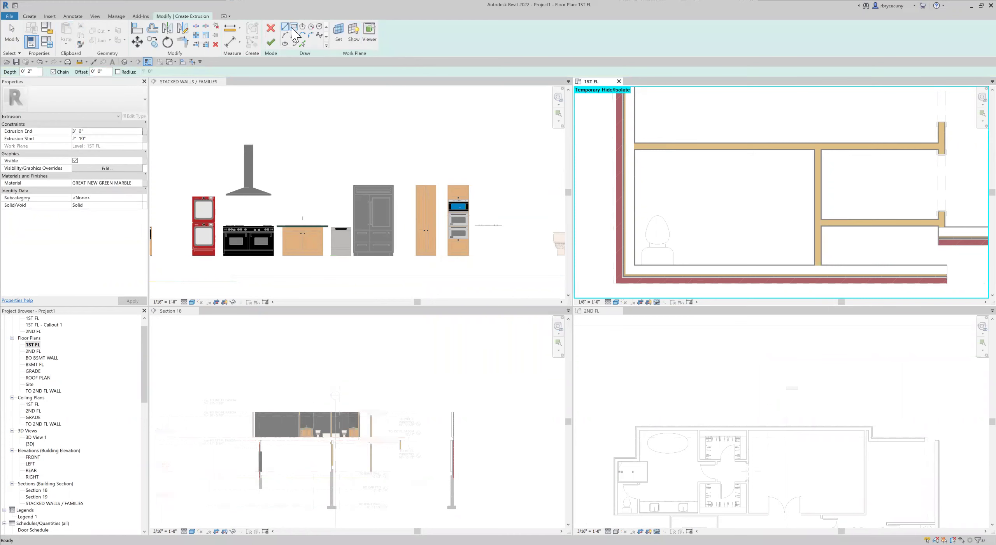
scroll(785, 226, up, 2)
middle_drag(827, 280, 822, 253)
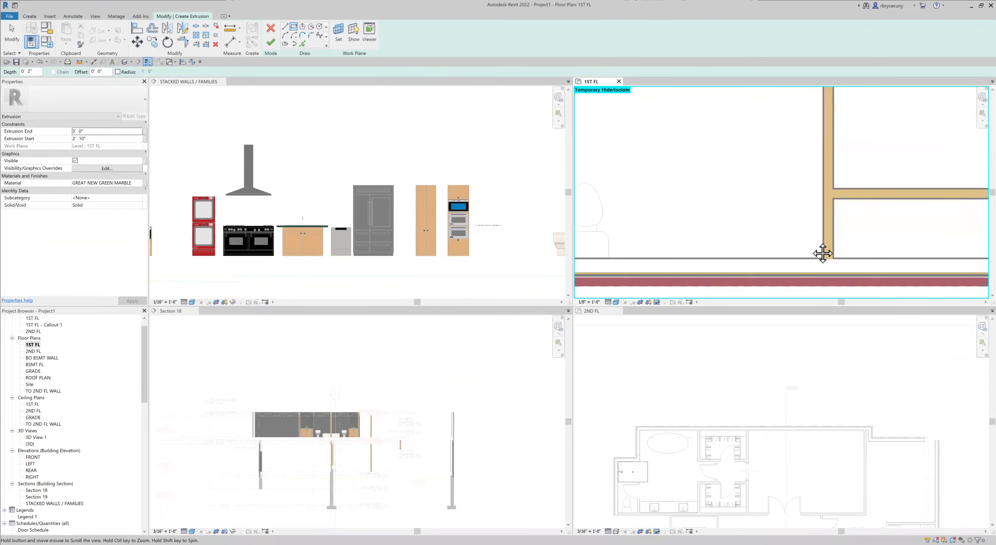
click(819, 254)
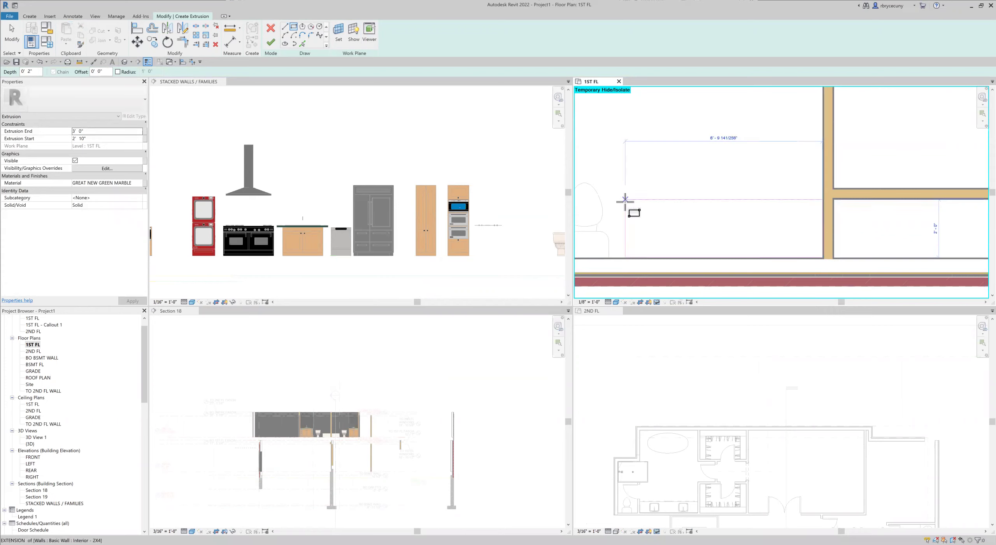
middle_drag(632, 211, 676, 184)
click(672, 171)
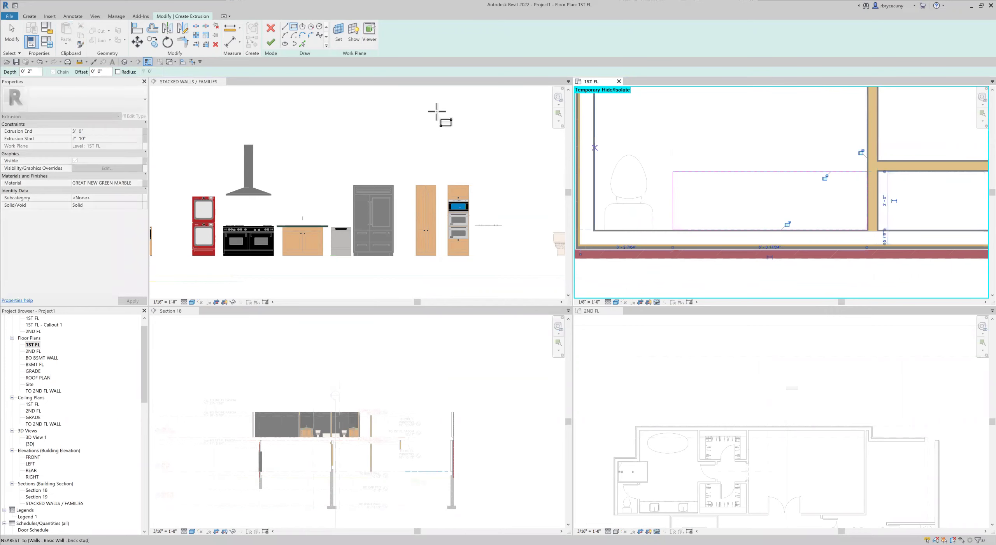
scroll(889, 208, up, 2)
scroll(888, 208, up, 2)
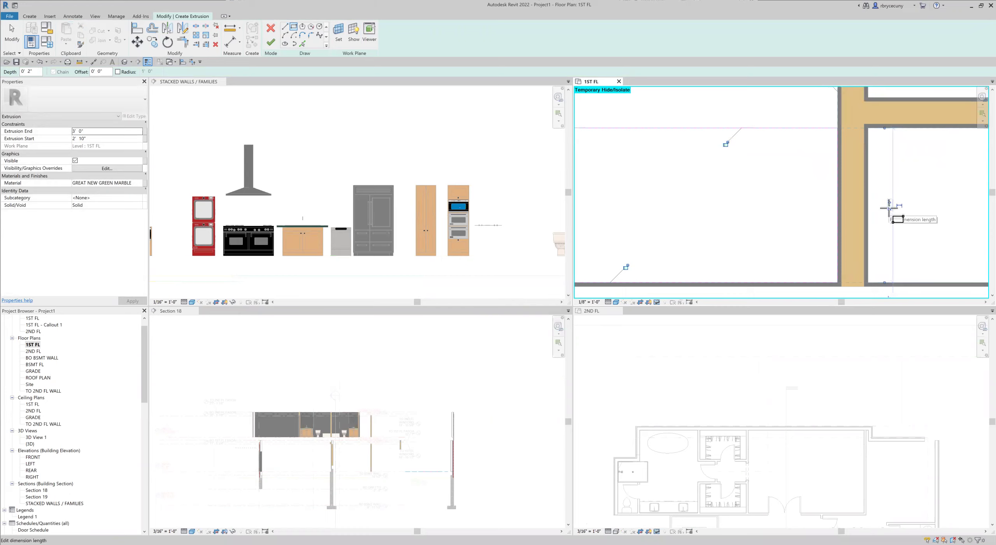
scroll(889, 208, up, 2)
scroll(894, 221, down, 6)
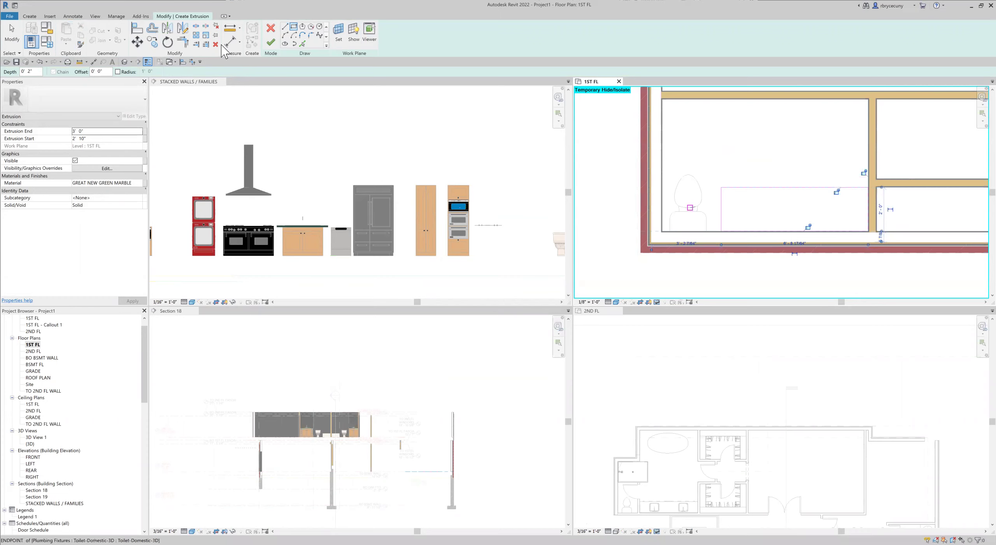
Add an aligned dimension between the wall beside the toilet and the countertop sketch's nearest edge.
click(233, 40)
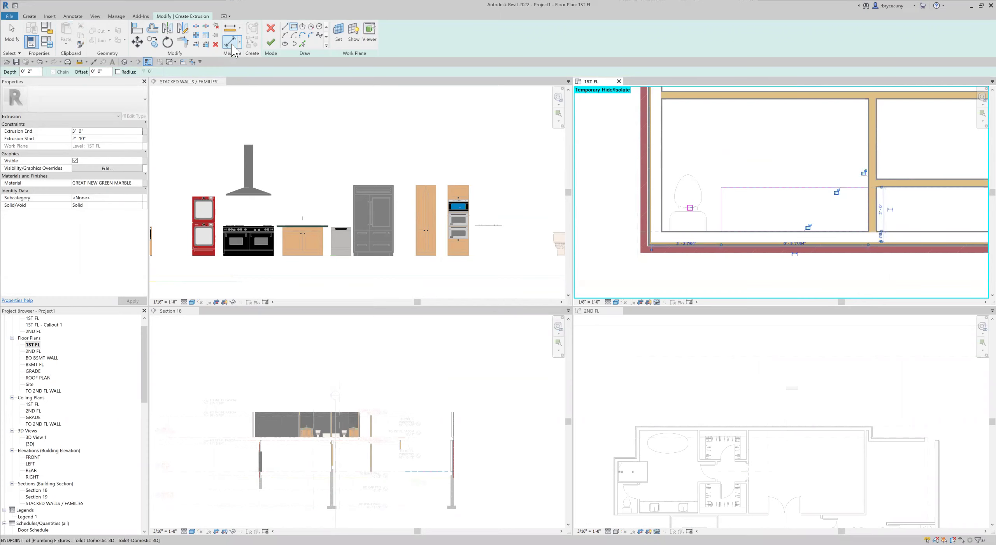
click(665, 205)
click(722, 216)
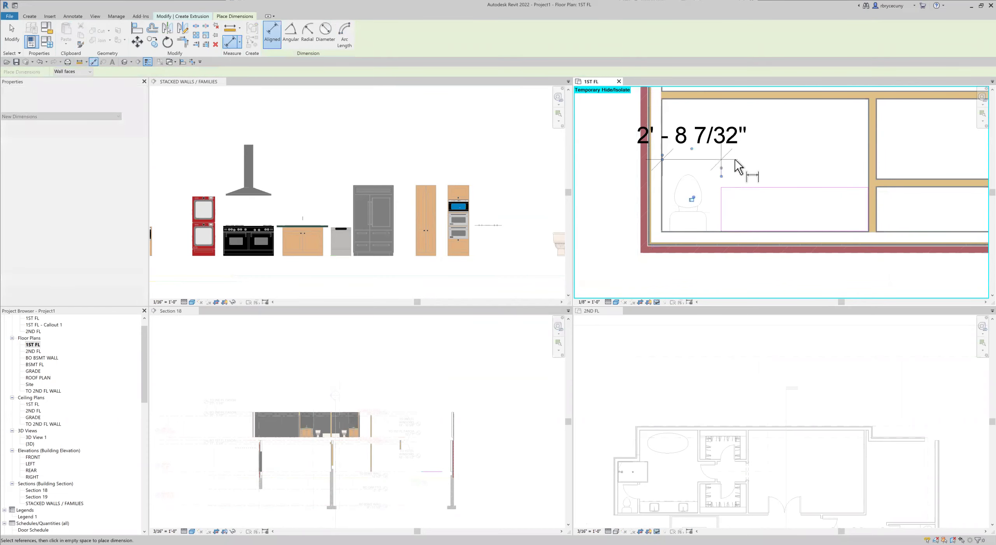
click(734, 159)
click(12, 35)
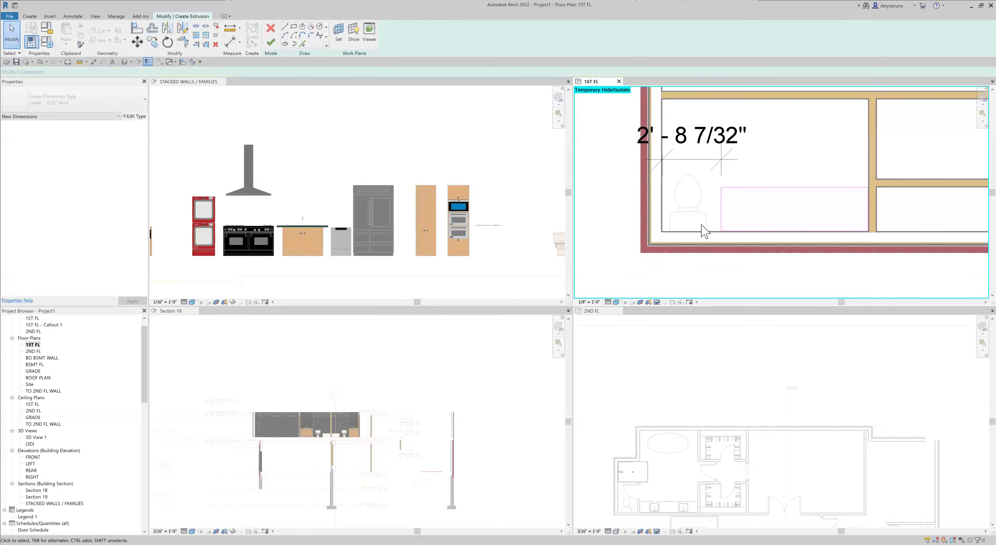
Set the distance from the wall to the countertop's toilet-side edge to 3' 0" and finish the extrusion and its in-place model.
click(722, 219)
click(696, 142)
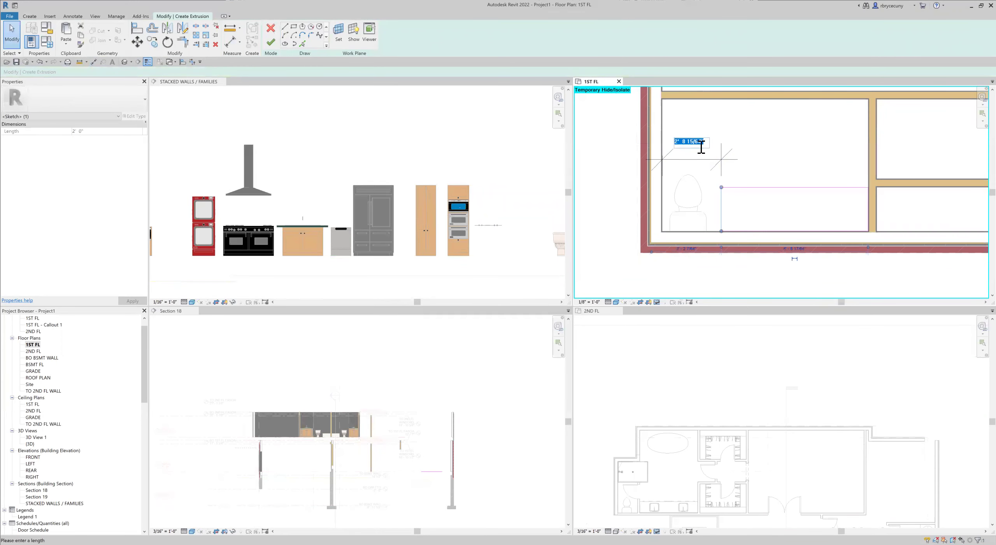
text(3)
key(Return)
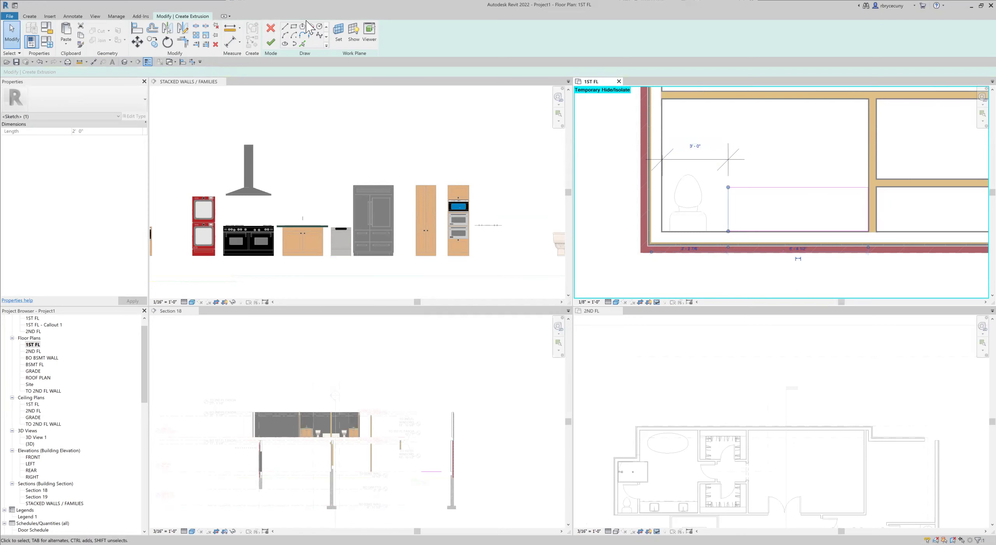
click(271, 42)
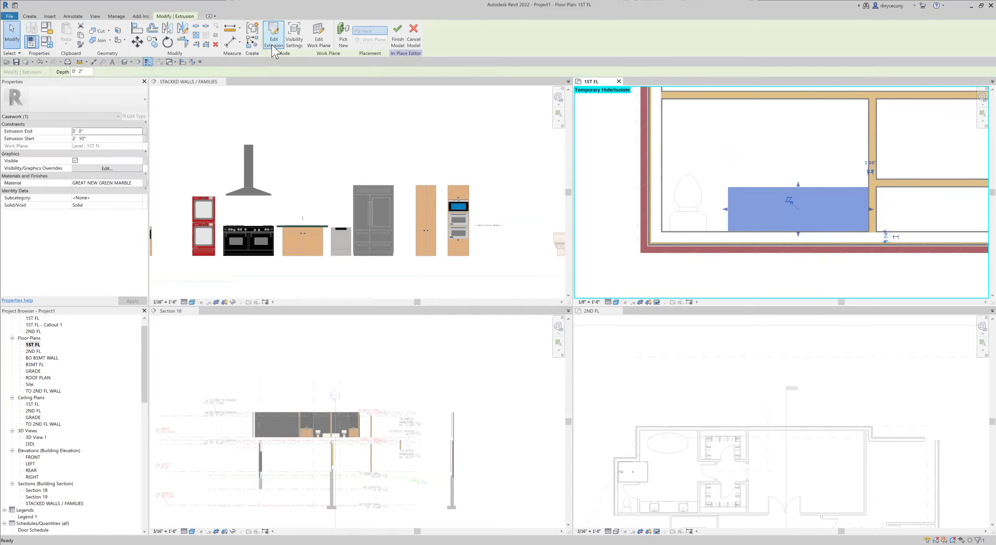
click(396, 41)
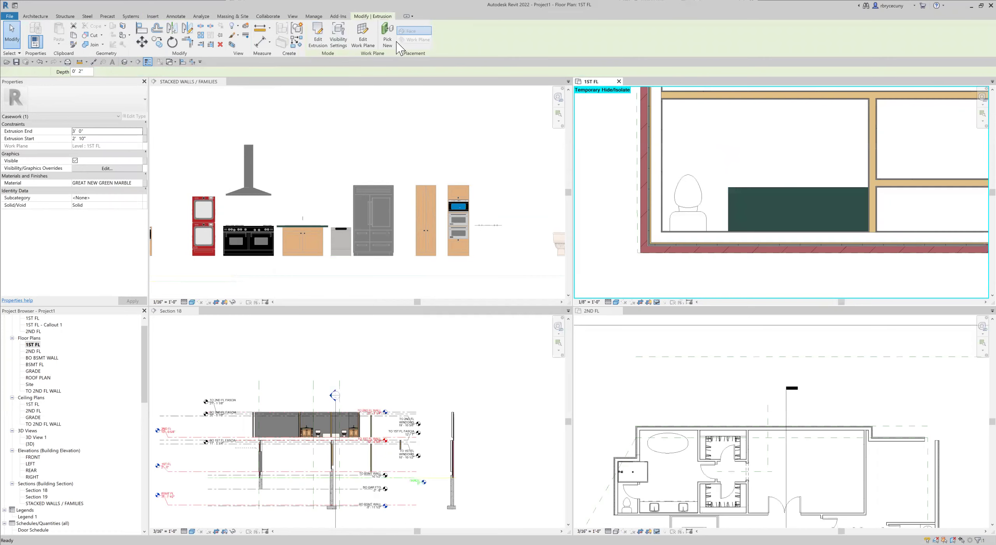
Open the second bathroom's green marble countertop for in-place editing.
click(819, 194)
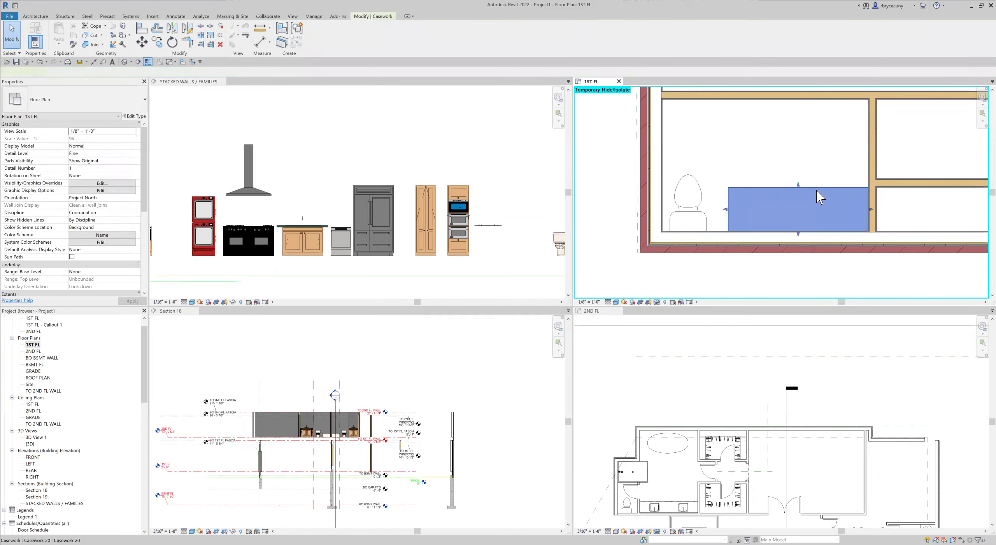
click(316, 39)
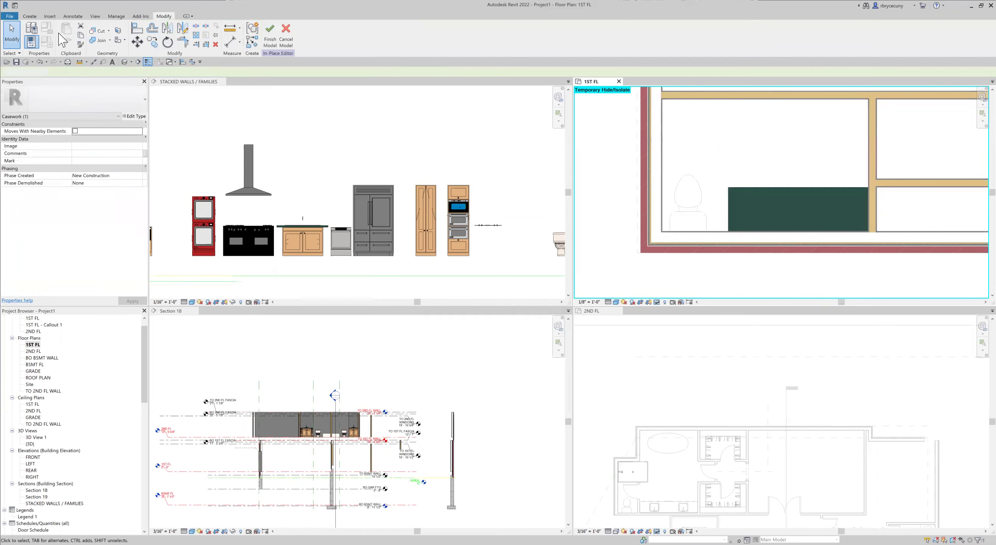
click(30, 16)
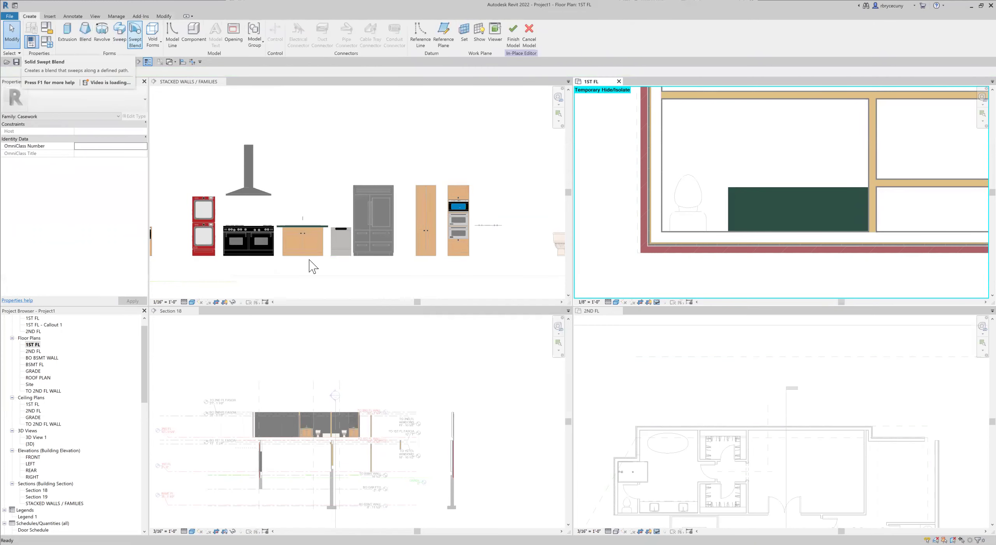
Start another extrusion in the small sink room beside the kitchen and sketch its back edges along the sink wall and adjoining exterior wall.
scroll(778, 274, down, 6)
middle_drag(825, 254, 817, 253)
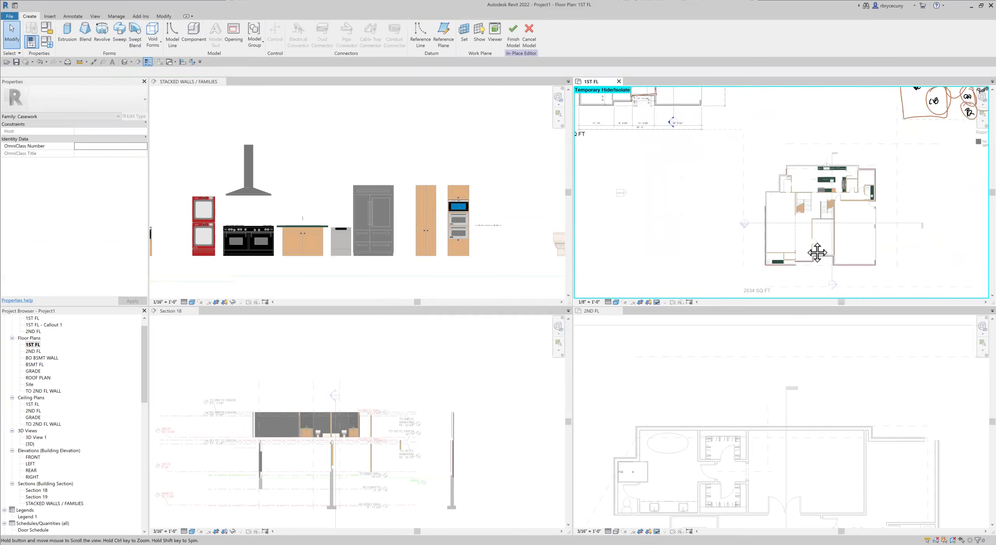
scroll(749, 178, up, 6)
scroll(723, 170, up, 2)
scroll(704, 216, down, 3)
middle_drag(723, 248, 725, 205)
scroll(792, 239, up, 4)
scroll(690, 294, up, 2)
scroll(690, 293, down, 7)
middle_drag(705, 282, 690, 299)
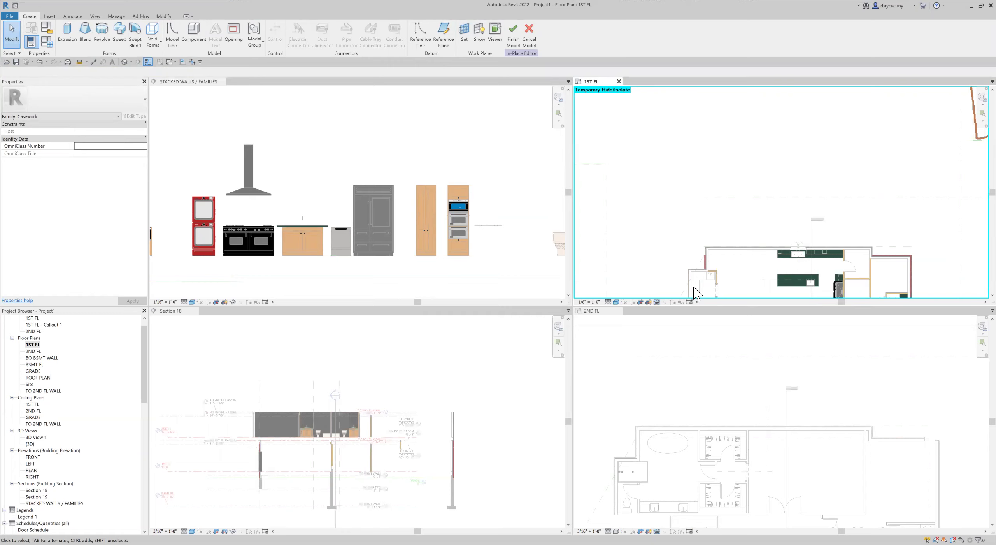
middle_drag(696, 293, 659, 127)
scroll(658, 127, up, 5)
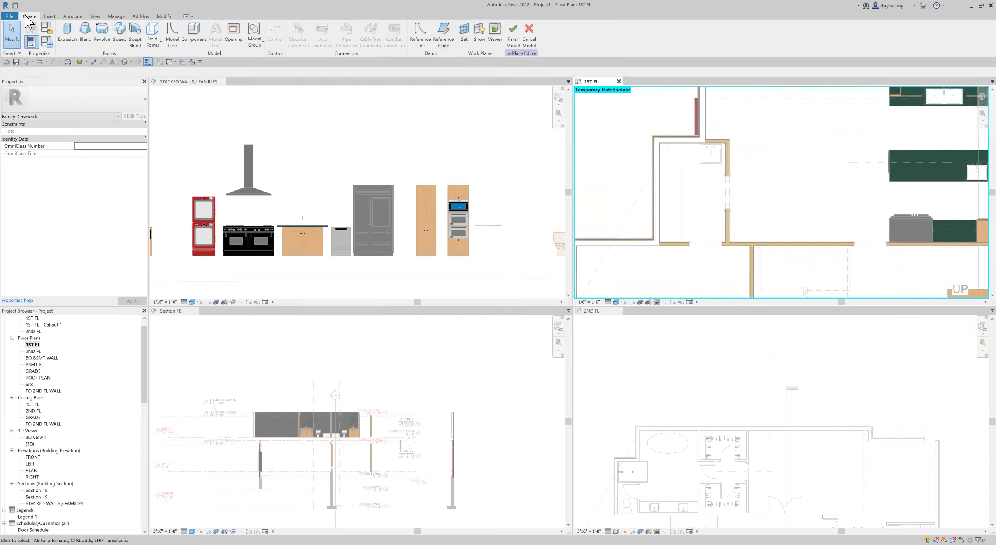
click(67, 33)
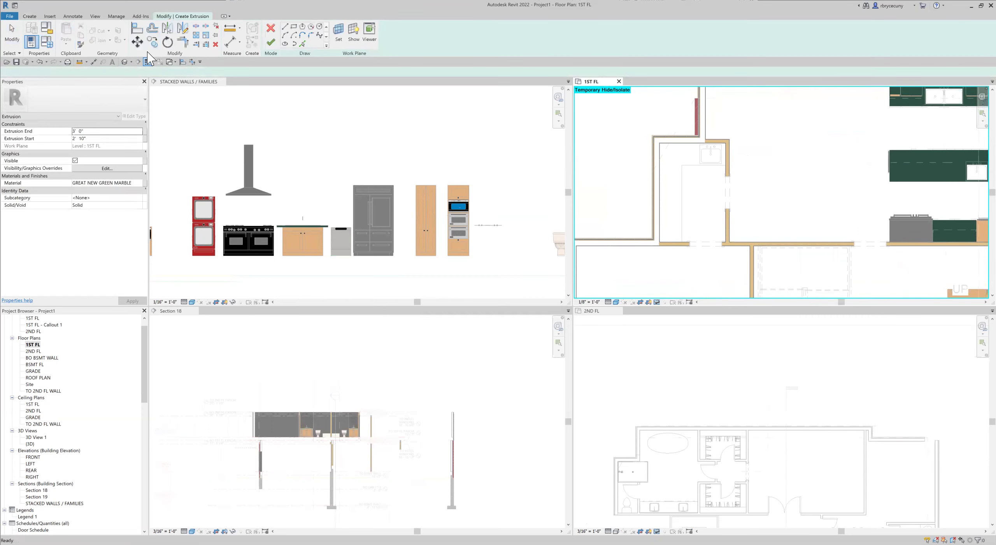
click(285, 27)
scroll(714, 126, up, 5)
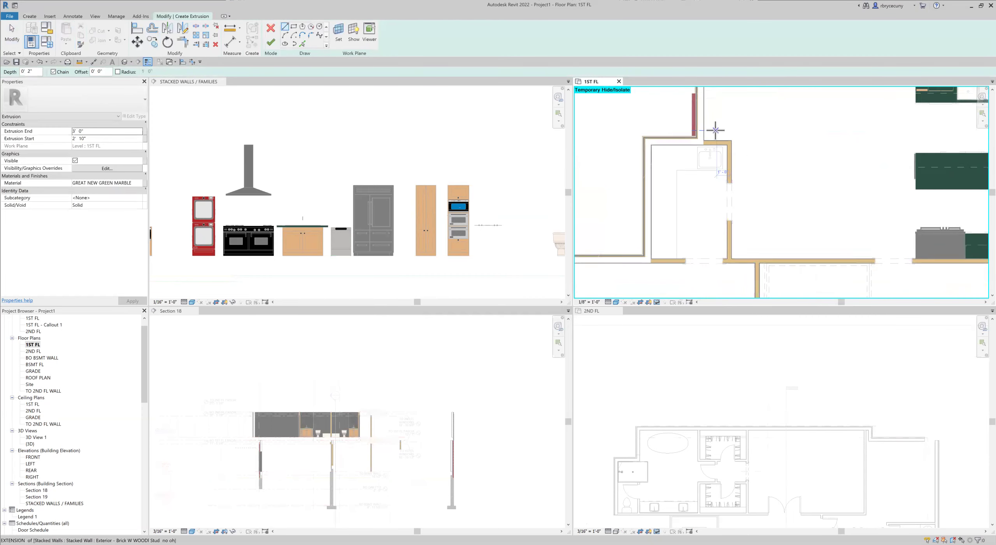
click(755, 182)
scroll(755, 182, down, 3)
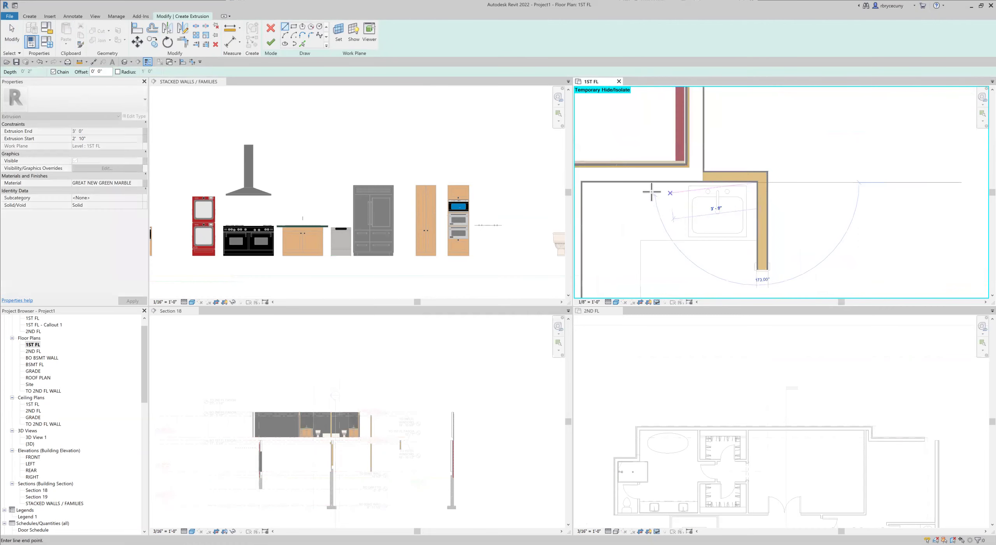
click(582, 182)
middle_drag(604, 294, 678, 31)
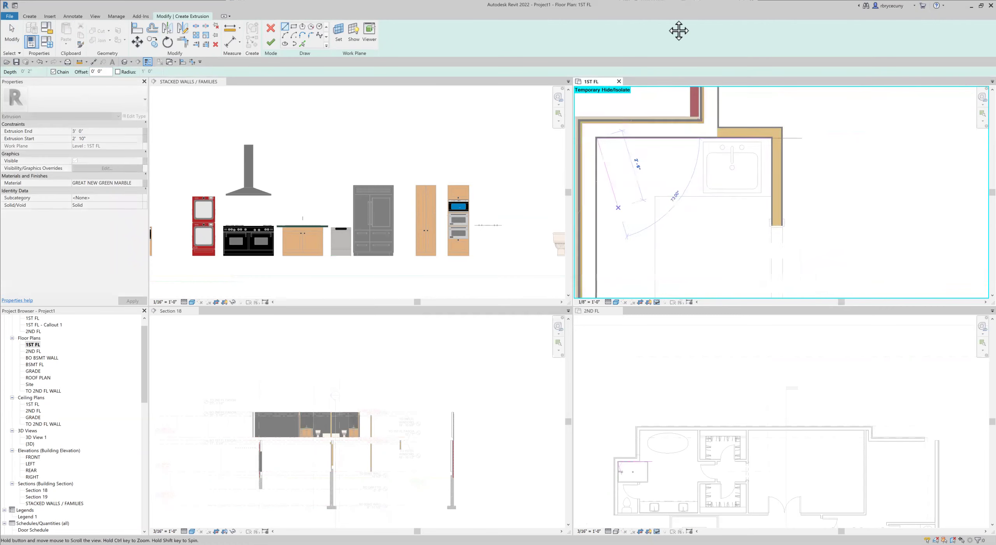
scroll(678, 147, up, 2)
click(639, 225)
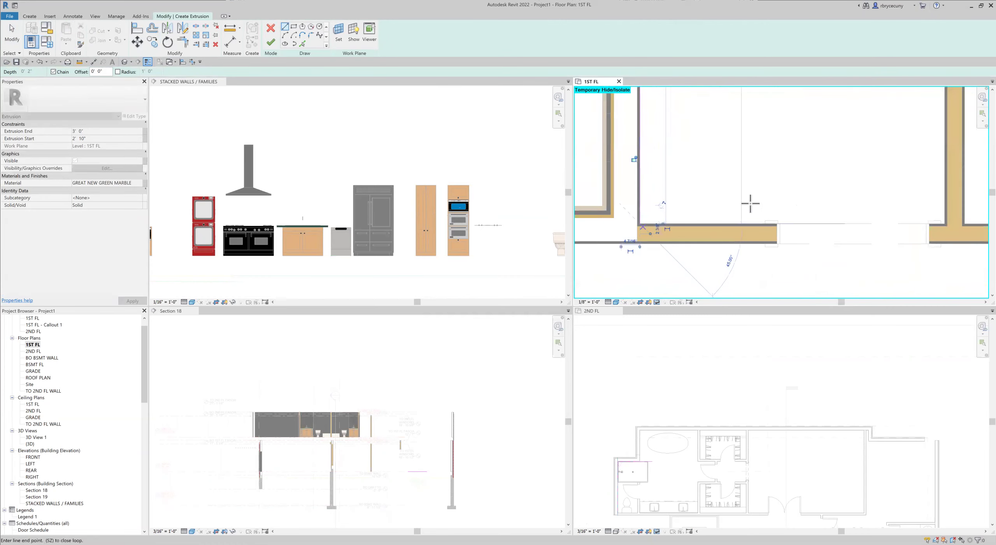
Close the L-shaped countertop sketch along the plan's counter front lines, and finish the extrusion and the in-place model.
click(741, 223)
scroll(741, 223, down, 3)
middle_drag(724, 195, 681, 320)
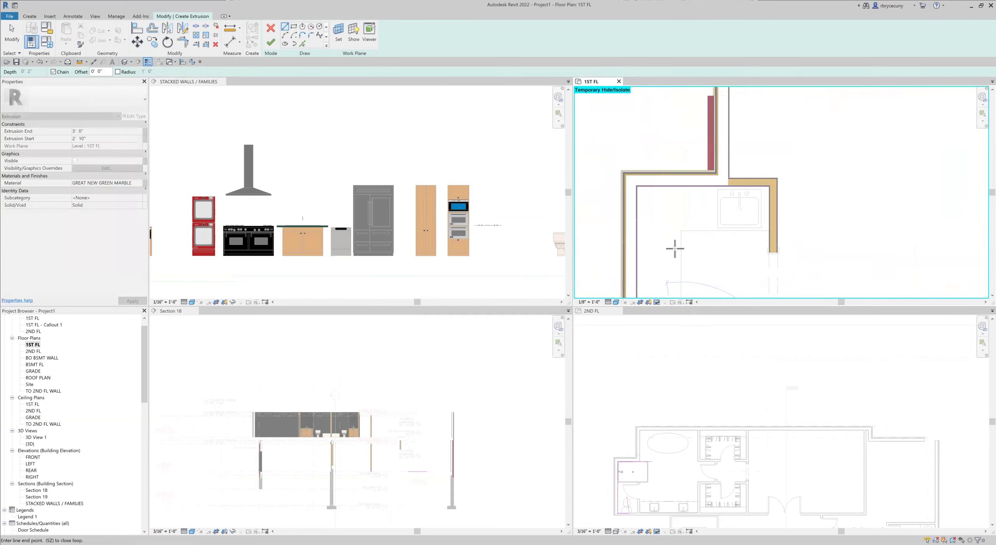
scroll(676, 248, up, 2)
click(687, 217)
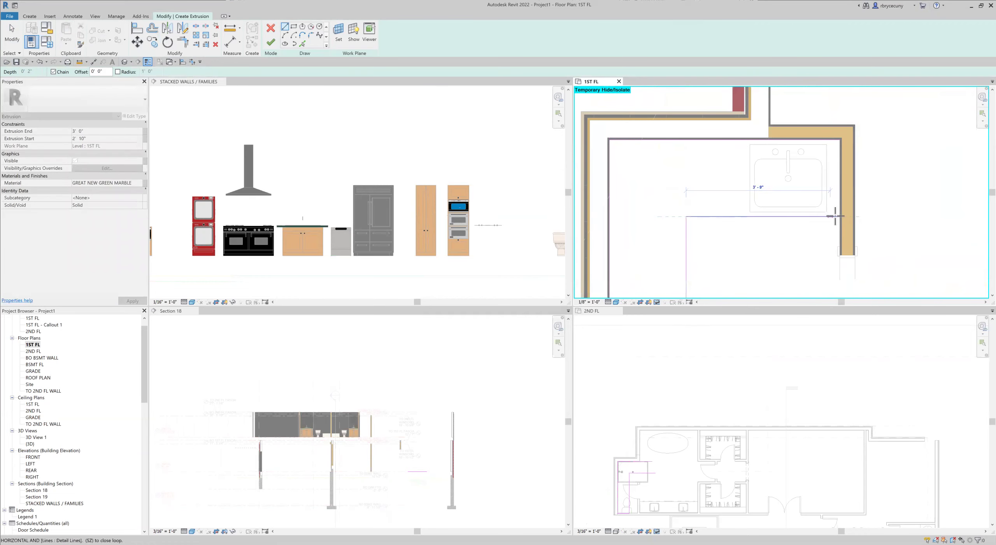
click(839, 216)
click(839, 140)
click(270, 42)
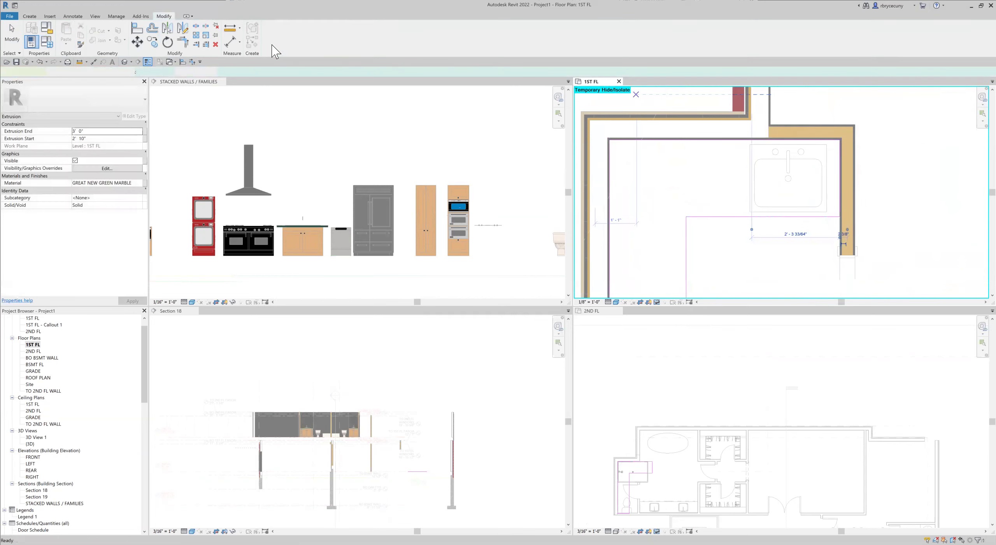
click(397, 35)
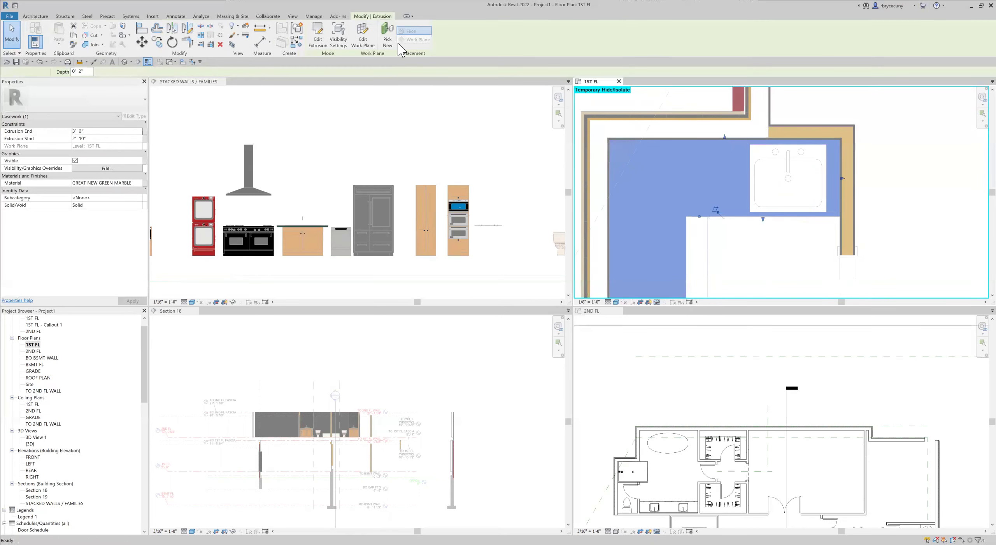
Move the Section 18 line up the first-floor plan so it cuts through the kitchen and the small sink room.
scroll(595, 158, down, 3)
scroll(655, 189, up, 2)
scroll(645, 167, down, 2)
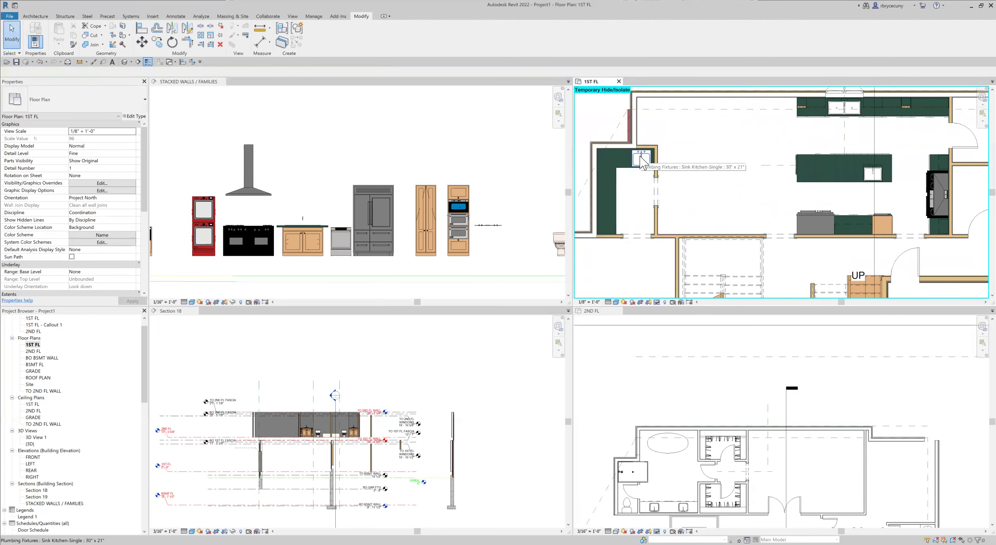
scroll(641, 160, up, 2)
scroll(642, 162, down, 4)
scroll(642, 161, down, 2)
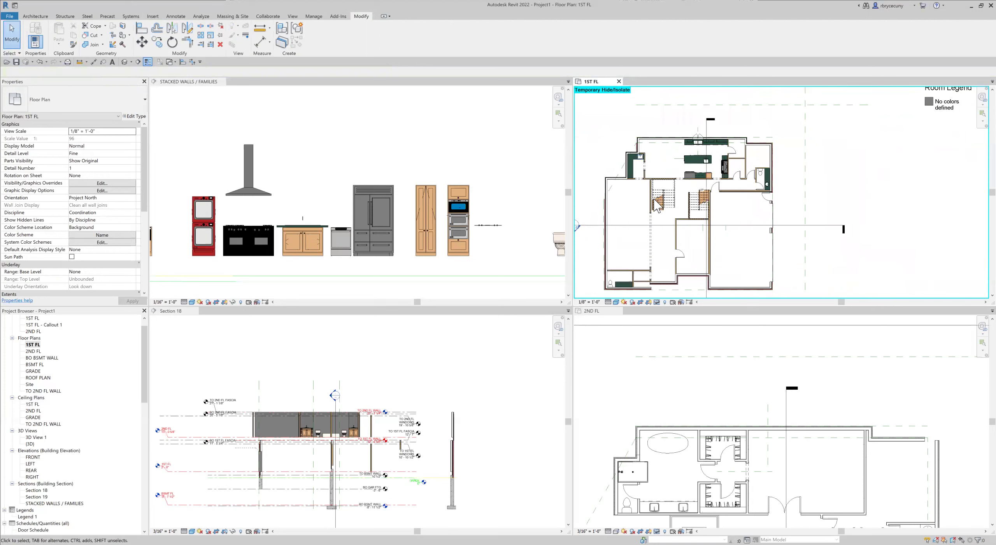
drag(612, 226, 614, 158)
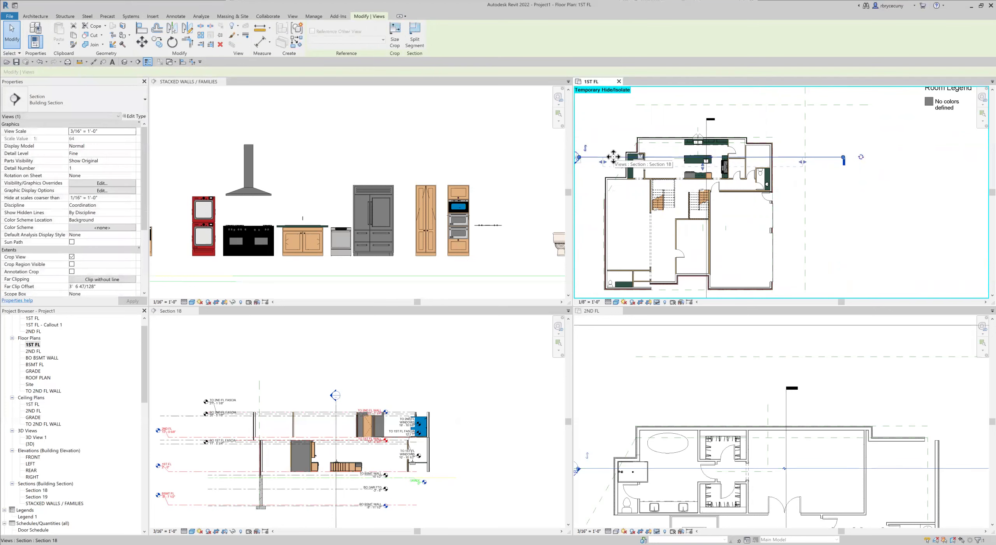
Flip Section 18 so it looks in the opposite direction, toward the wall behind the sink.
scroll(726, 412, down, 3)
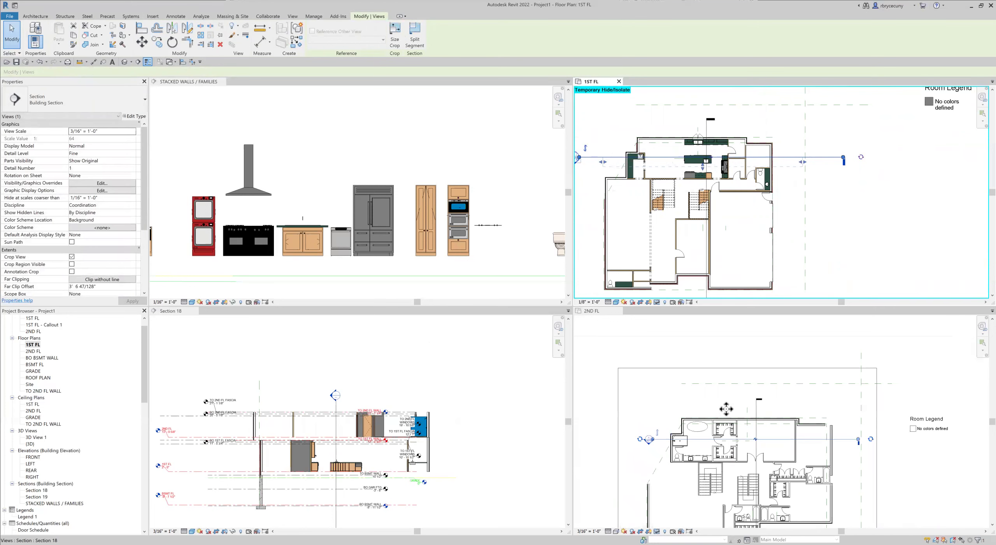
scroll(763, 374, down, 3)
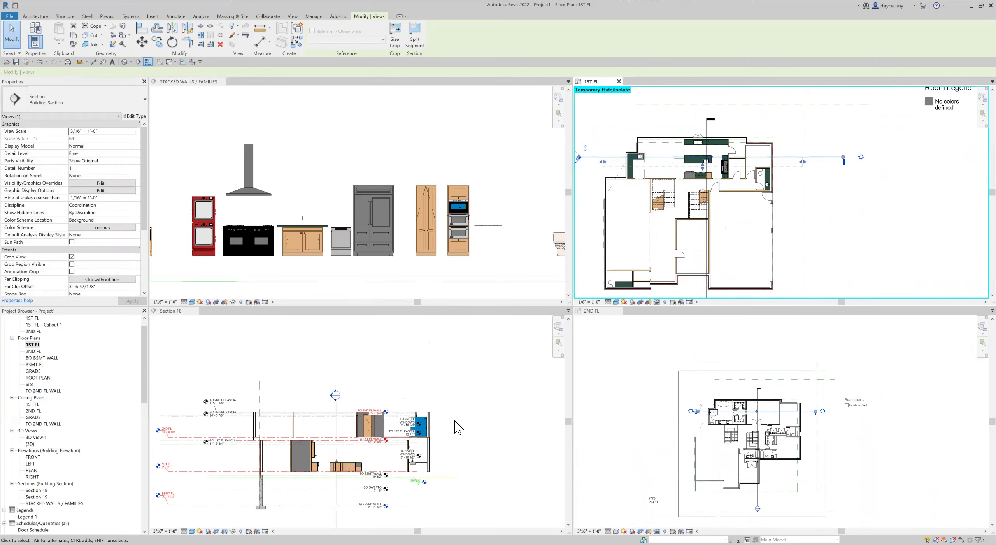
scroll(634, 197, up, 2)
scroll(644, 150, up, 2)
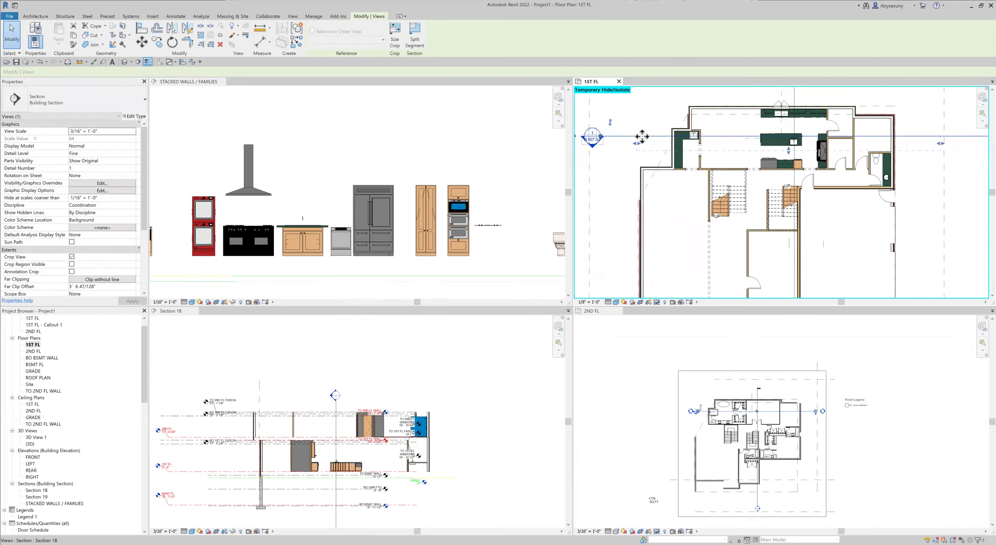
right_click(641, 137)
click(662, 166)
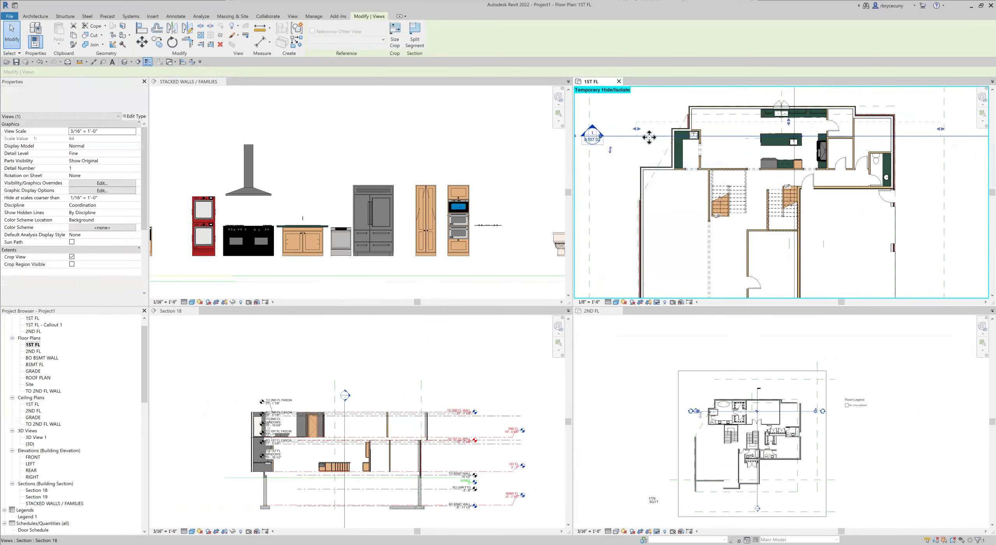
right_click(649, 138)
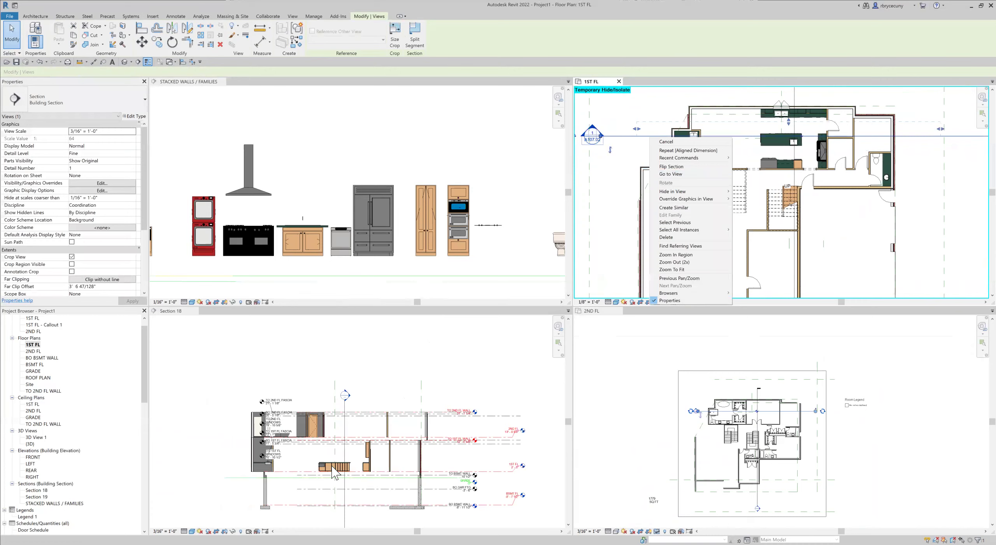
click(290, 460)
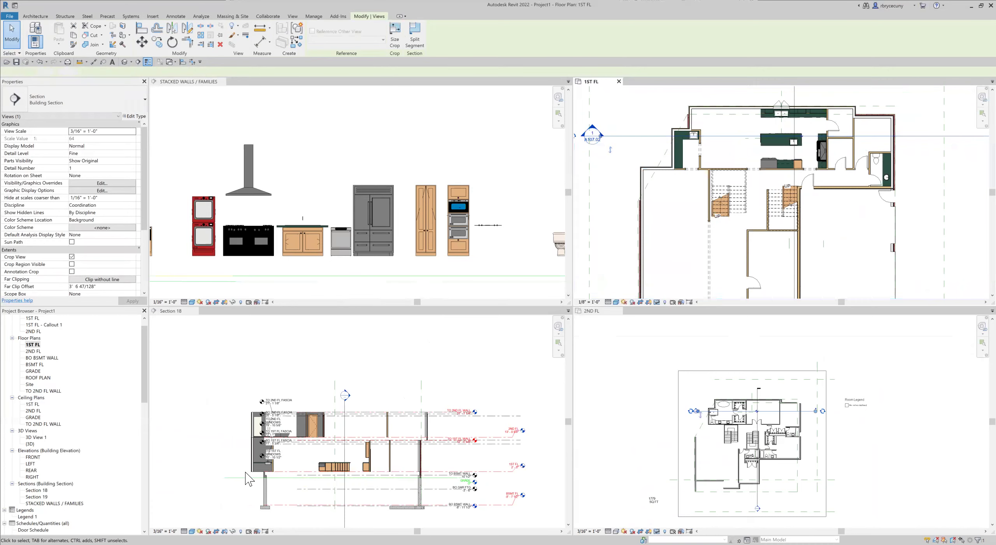
Inspect how the sink sits in the L-shaped countertop in Section 18 and select the countertop.
scroll(303, 459, up, 8)
scroll(344, 417, up, 4)
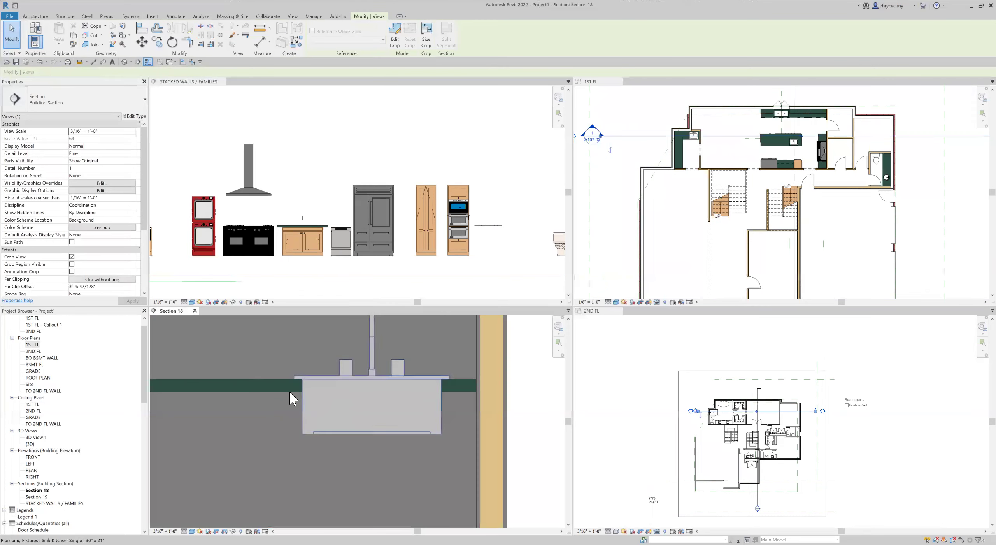
click(279, 385)
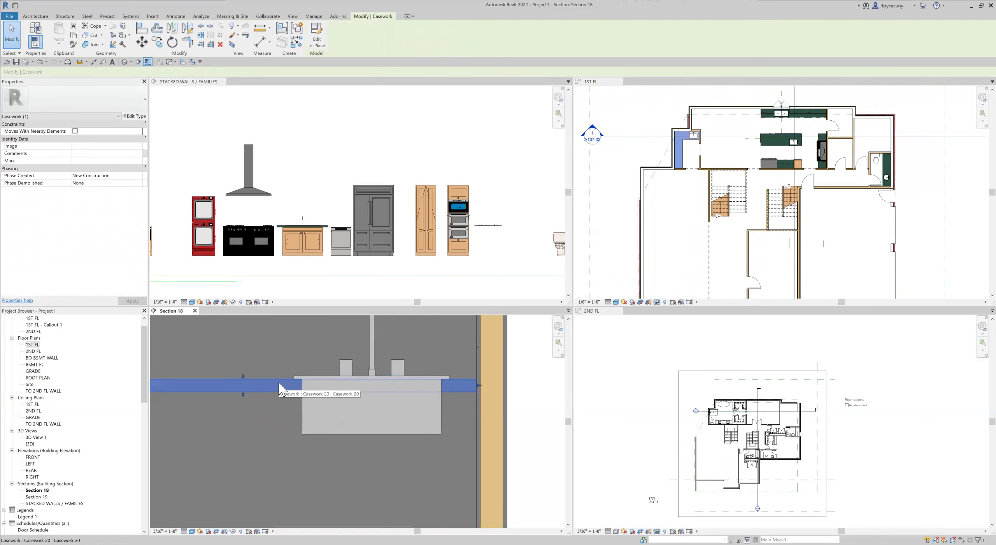
scroll(714, 135, up, 3)
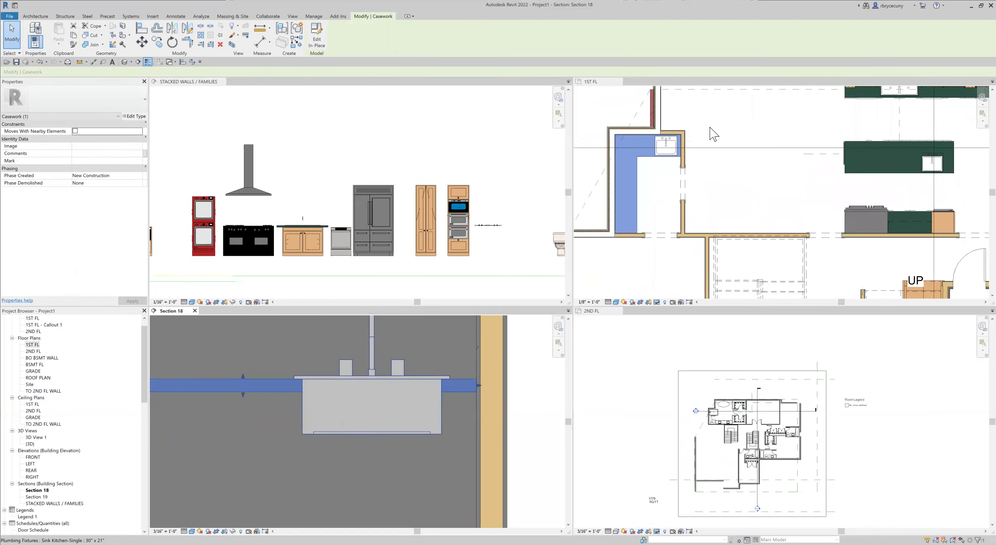
Review the first-floor plan from the L-shaped countertop across the kitchen to the bathroom and the empty room above it.
click(713, 136)
scroll(663, 151, up, 3)
scroll(665, 218, down, 2)
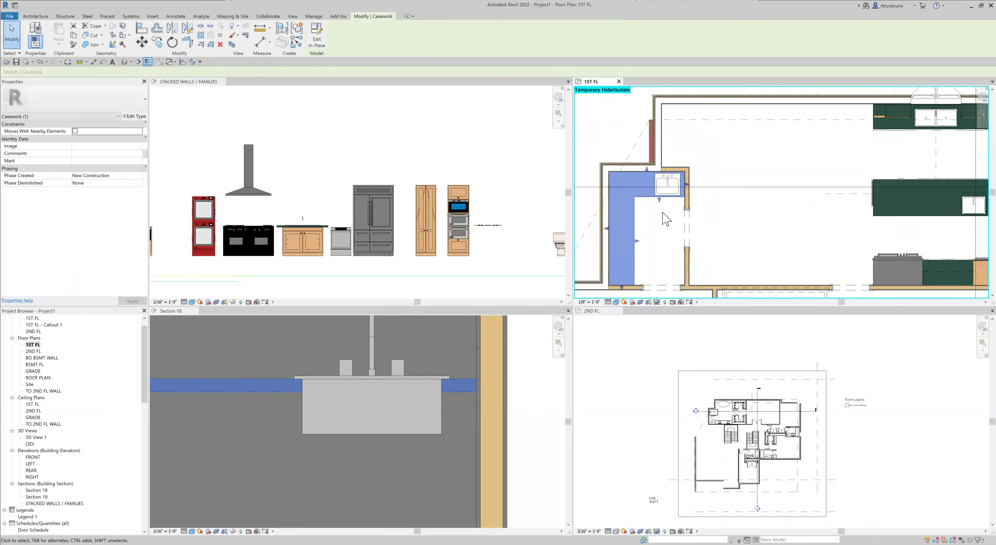
scroll(665, 218, down, 5)
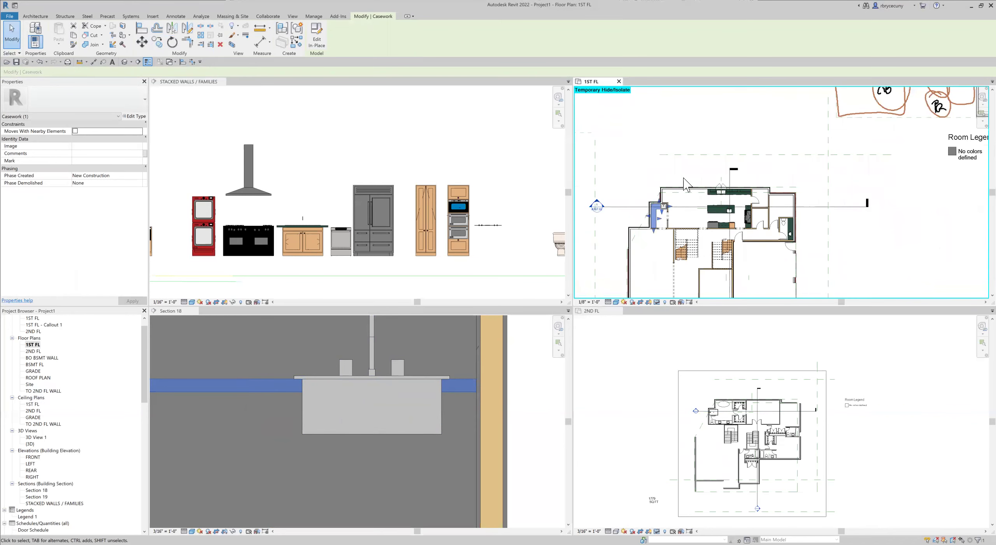
scroll(785, 129, down, 3)
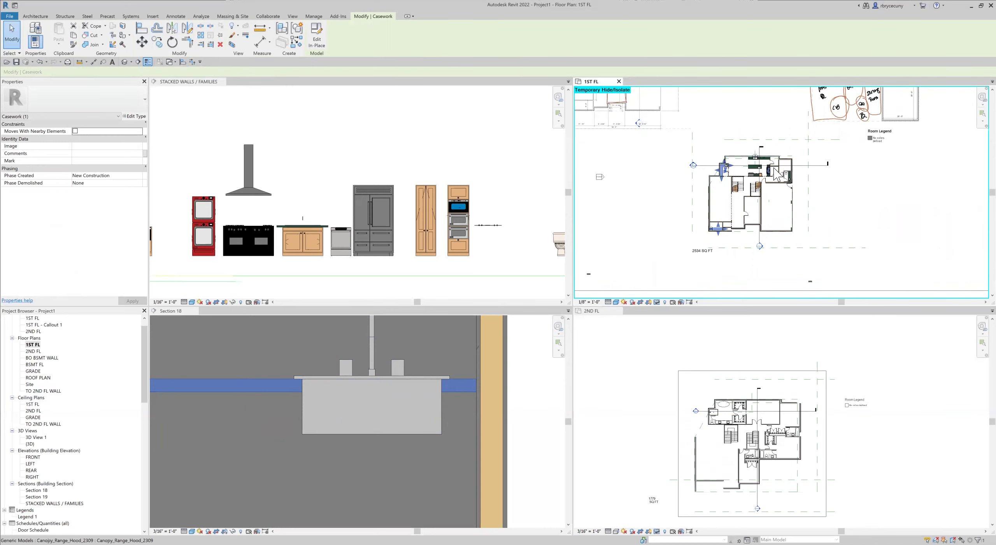
scroll(772, 171, up, 4)
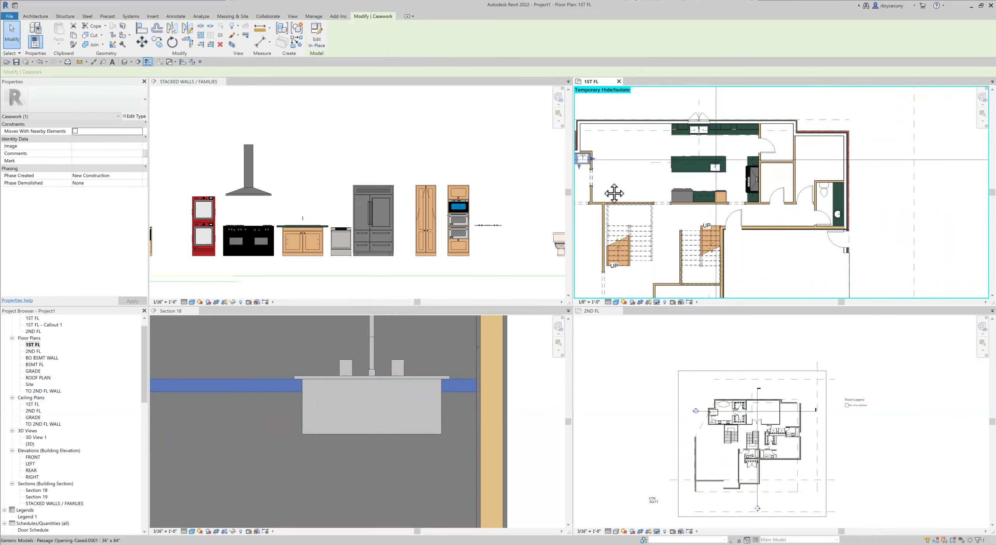
middle_drag(583, 158, 751, 149)
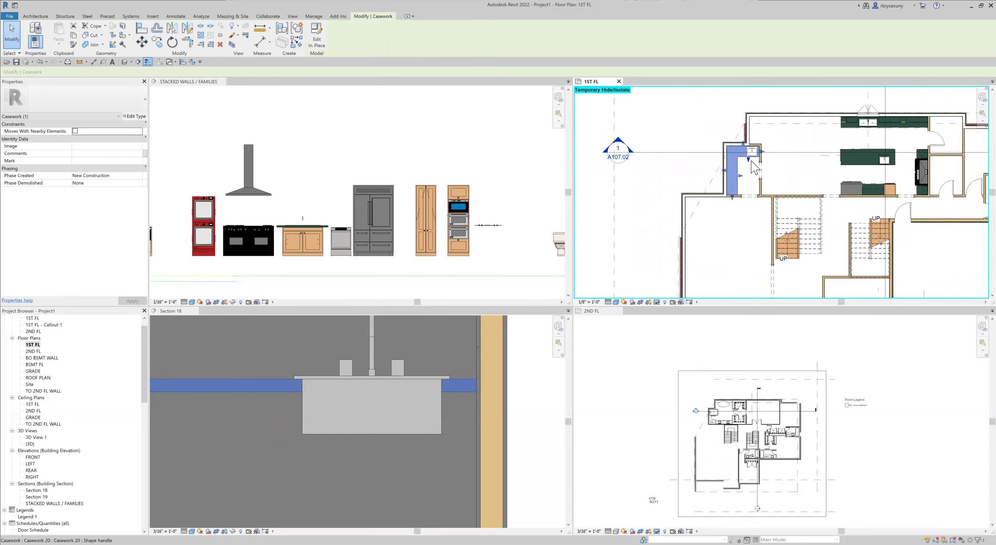
scroll(749, 152, up, 5)
middle_drag(712, 196, 703, 119)
scroll(699, 193, down, 3)
scroll(708, 164, up, 2)
scroll(704, 118, down, 5)
middle_drag(788, 175, 782, 207)
scroll(768, 179, up, 3)
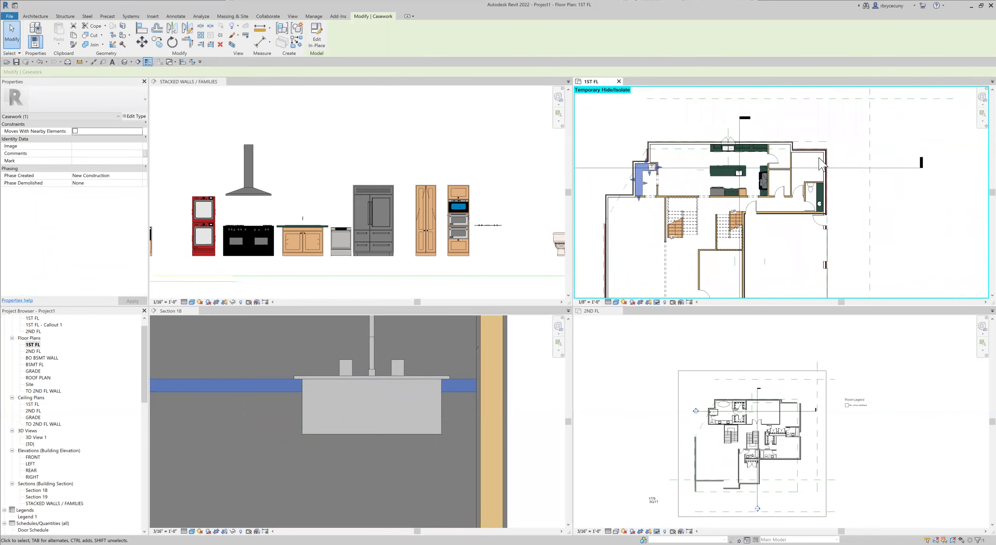
scroll(820, 163, up, 4)
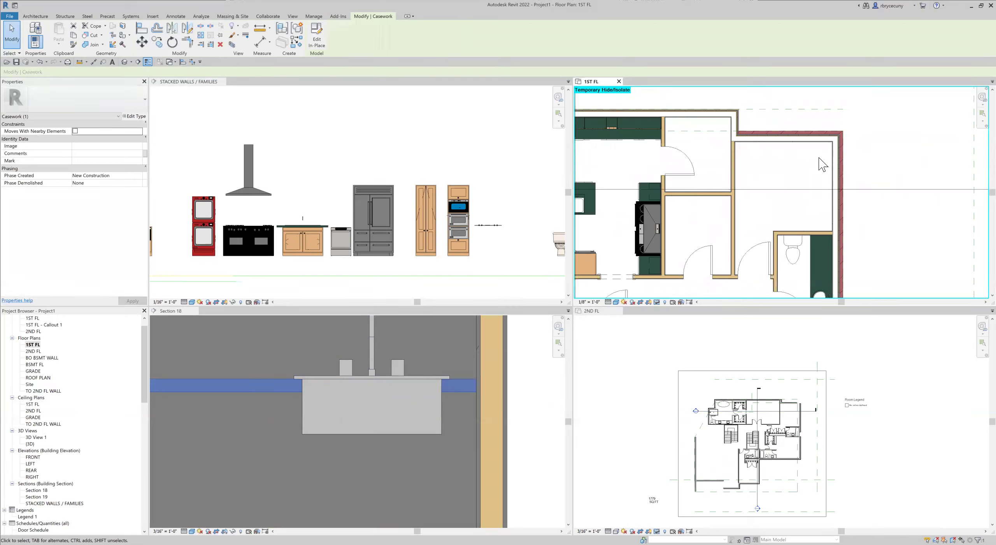
middle_drag(777, 158, 722, 147)
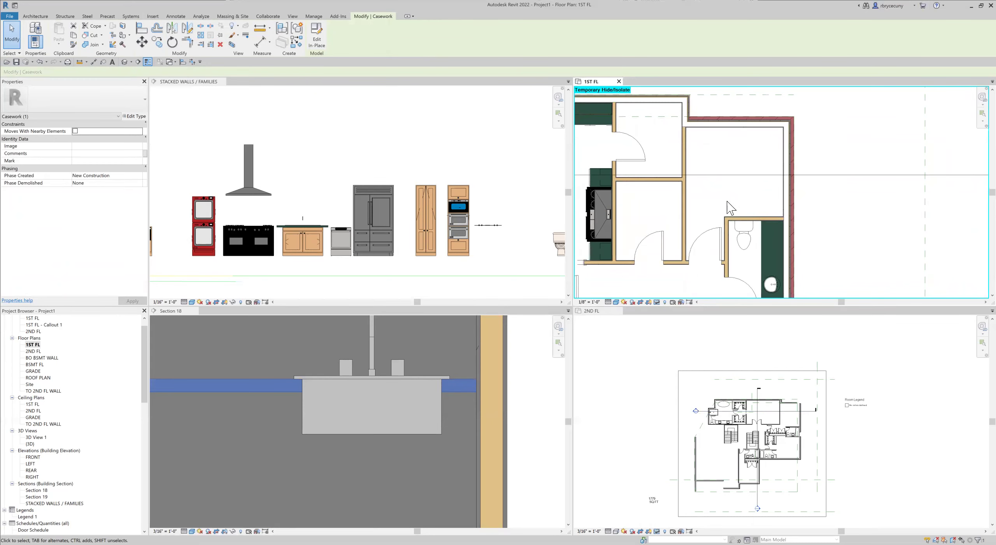
Start a new in-place Casework model, accepting the suggested name, and begin an extrusion for a countertop.
click(35, 16)
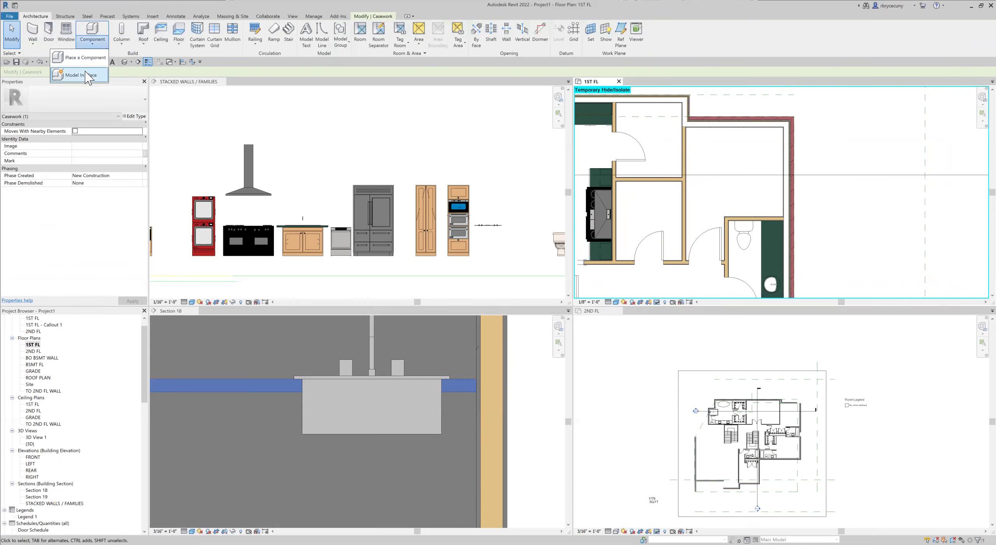
click(463, 230)
click(512, 357)
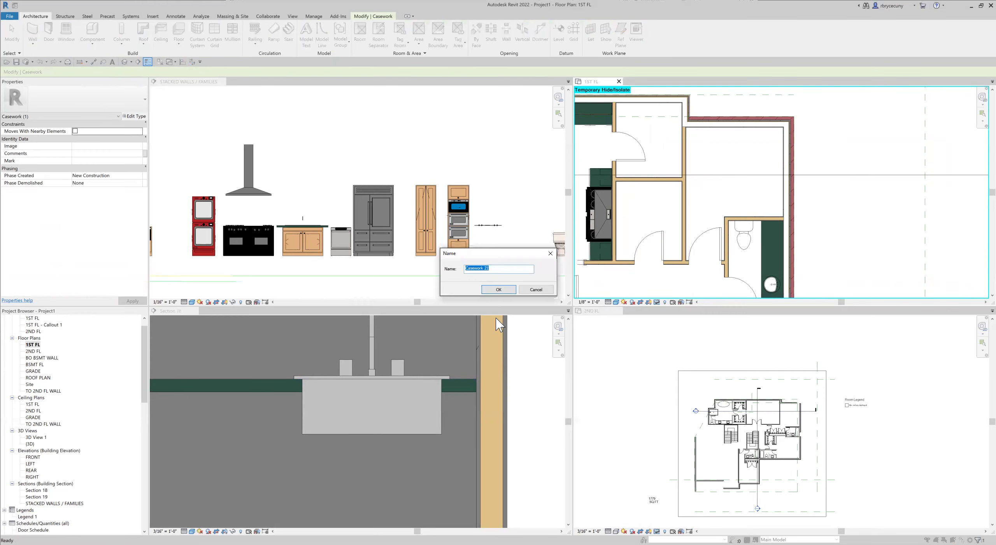
click(489, 289)
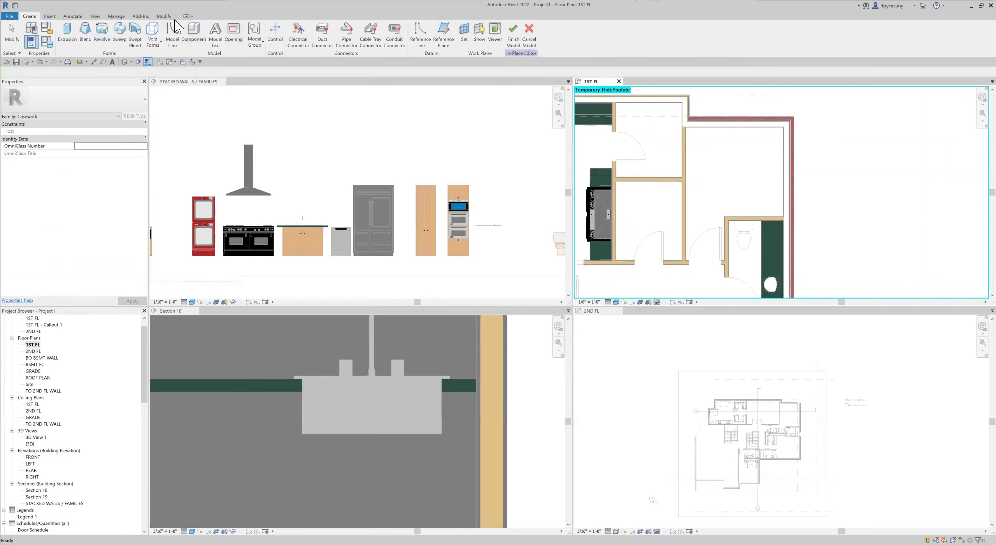
click(67, 33)
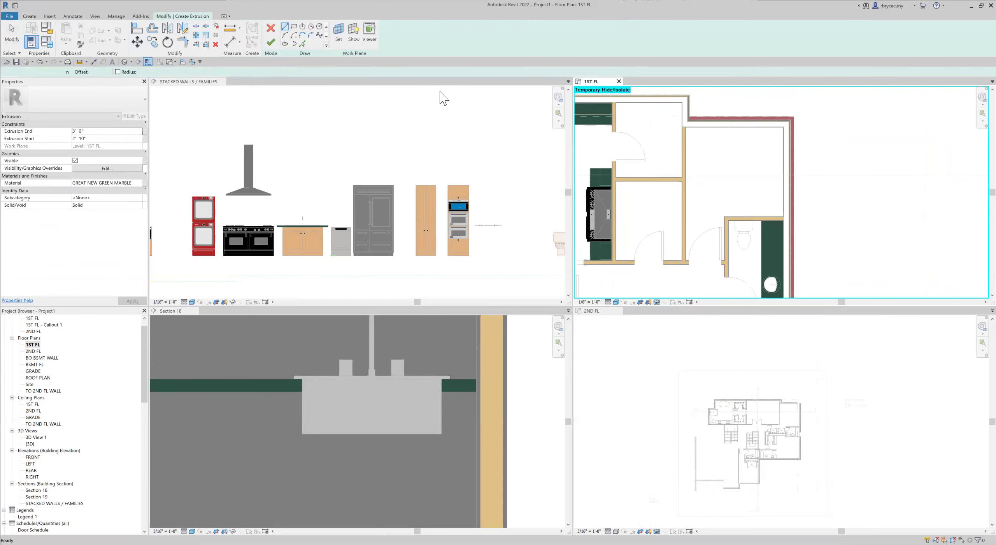
Sketch the back edges of a U-shaped countertop along the upper, exterior and bathroom walls of the empty room above the bathroom.
scroll(673, 130, up, 3)
click(674, 129)
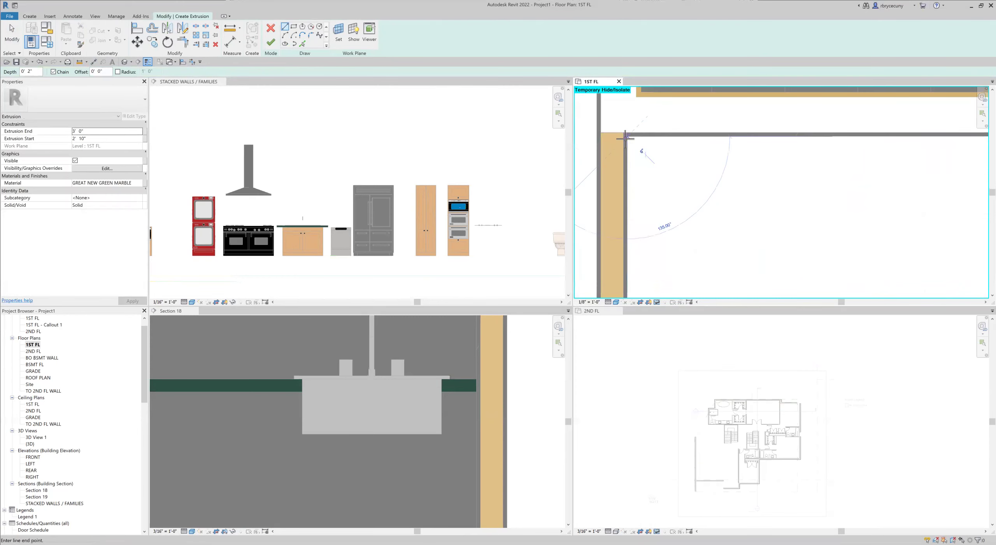
scroll(836, 187, up, 3)
scroll(798, 134, up, 2)
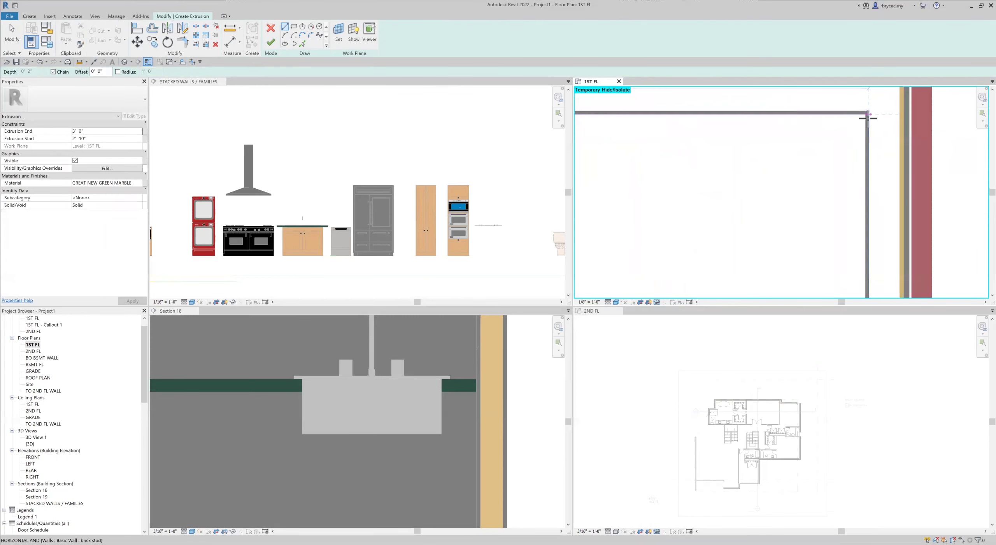
scroll(816, 183, down, 5)
middle_drag(816, 183, 813, 122)
scroll(823, 187, up, 5)
mouse_move(822, 187)
middle_down()
mouse_move(847, 233)
mouse_move(851, 300)
middle_up()
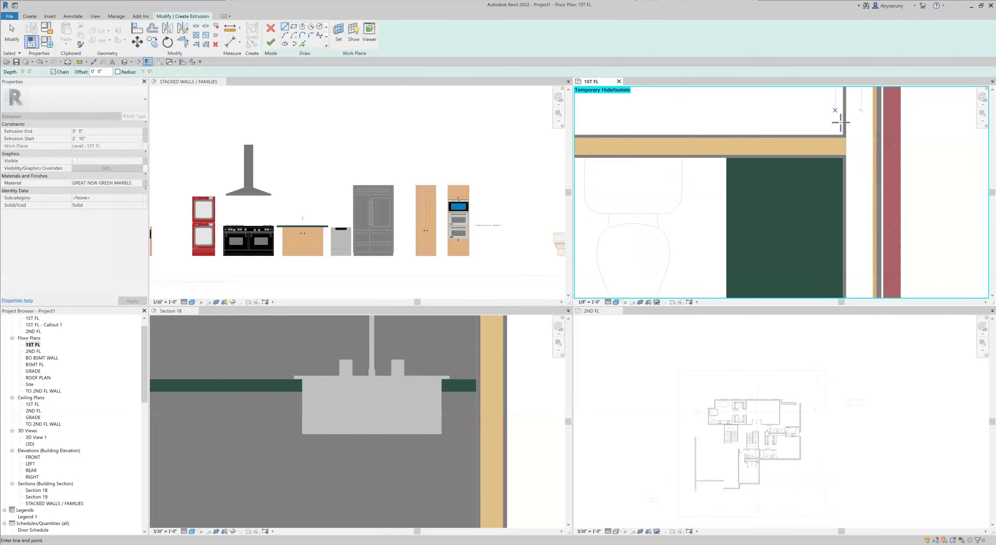
scroll(844, 136, down, 3)
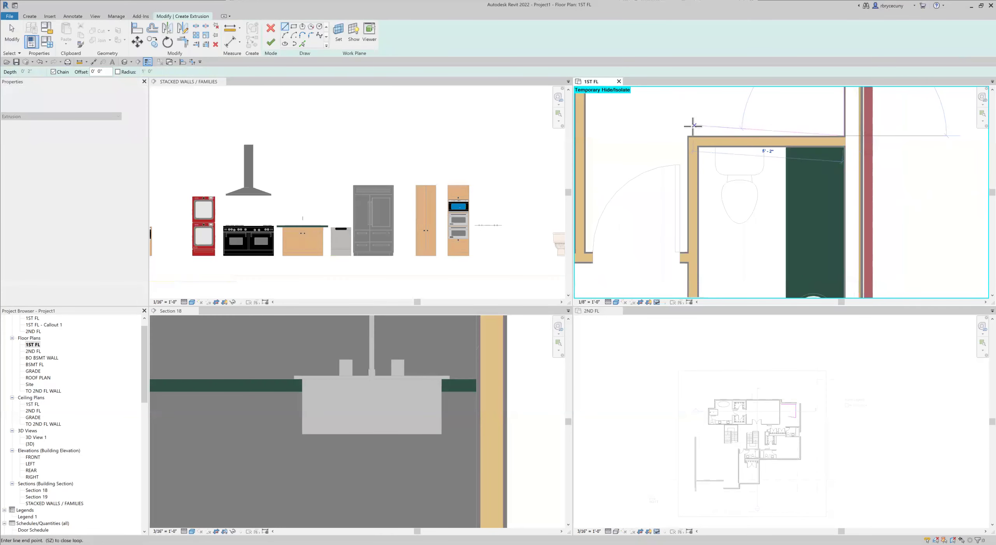
middle_drag(699, 142, 686, 225)
click(673, 222)
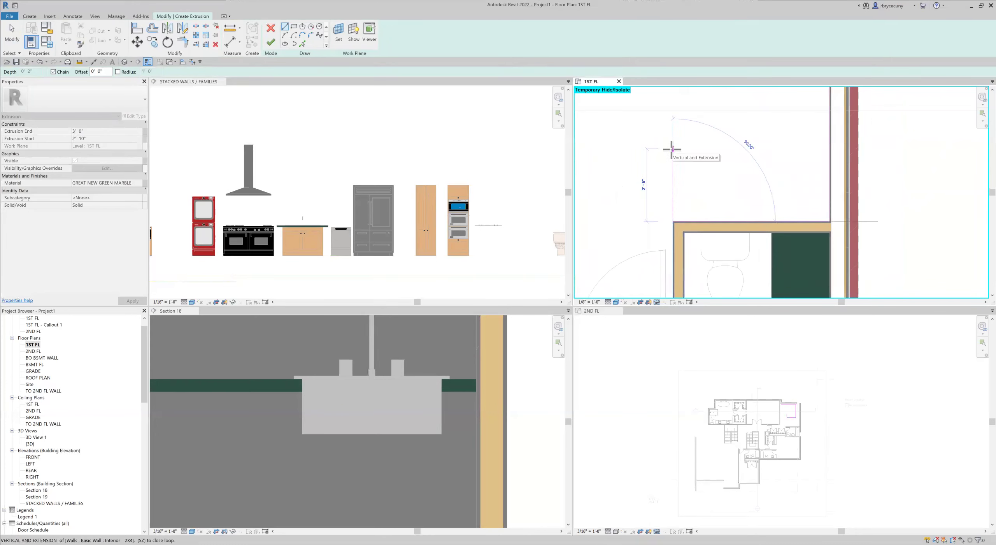
Close the U-shaped outline with its inner edges, making the leg along the bathroom wall 2' deep and ending at the interior side wall.
click(673, 163)
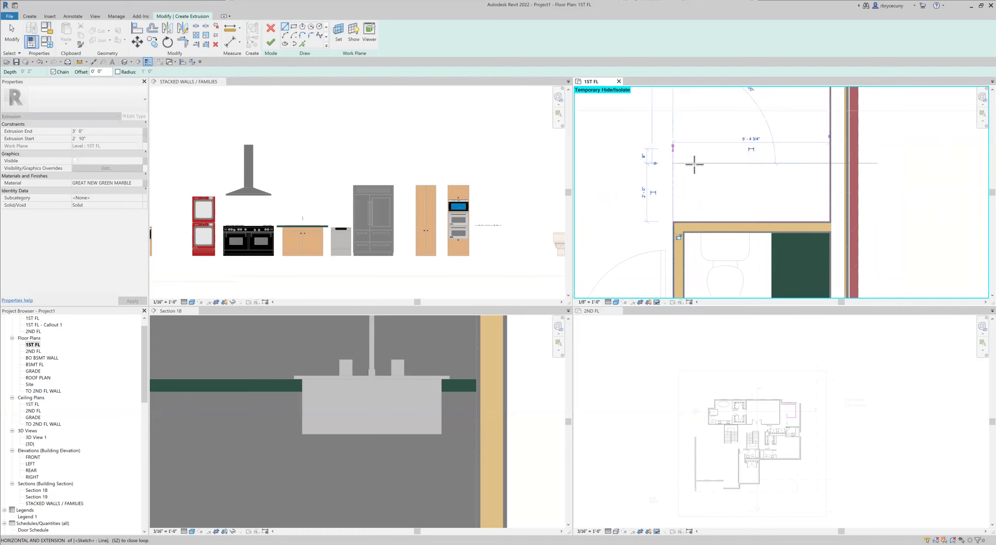
click(764, 166)
scroll(772, 271, down, 3)
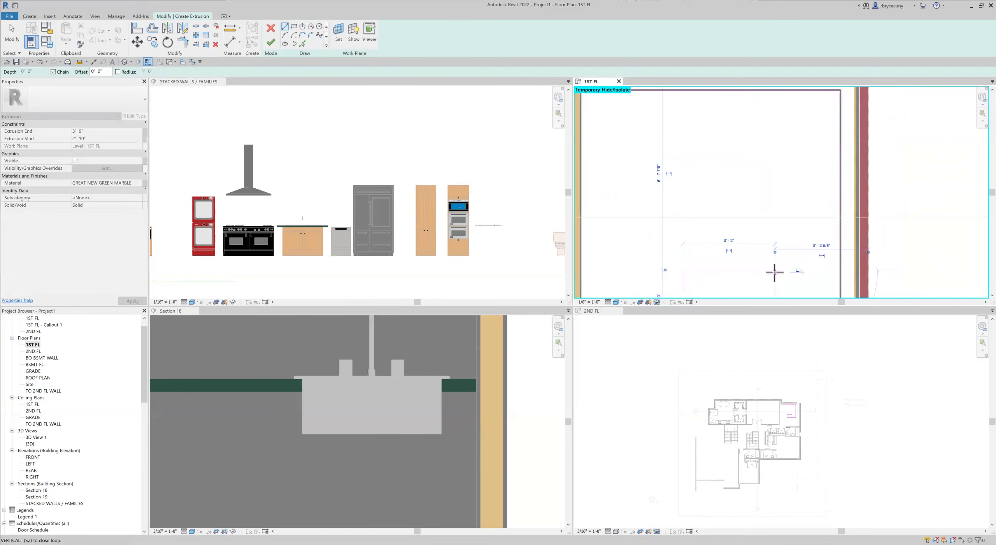
click(774, 206)
click(678, 206)
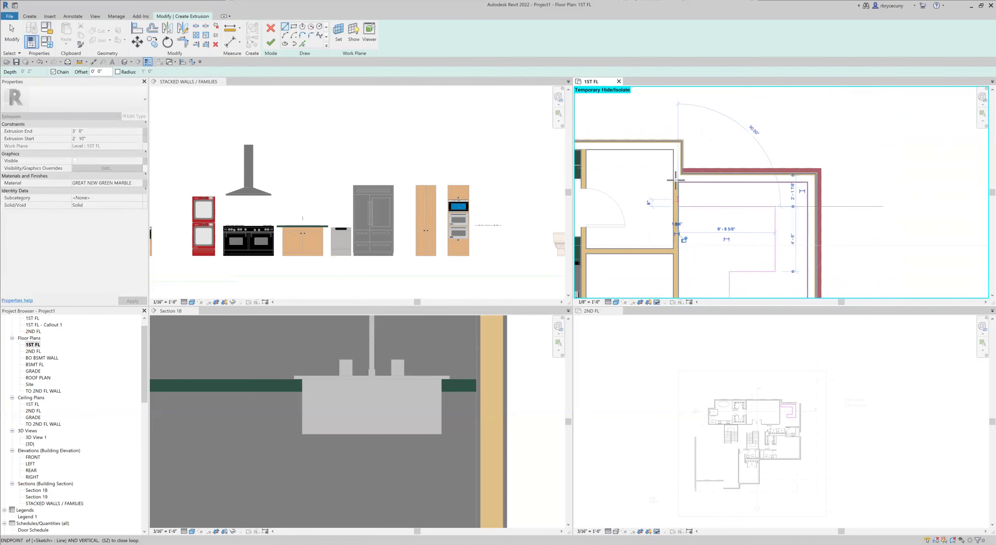
click(676, 180)
key(Escape)
key(Escape)
Set the upper countertop leg's depth to 2', measured from the inner face of the upper wall to its front edge.
click(698, 206)
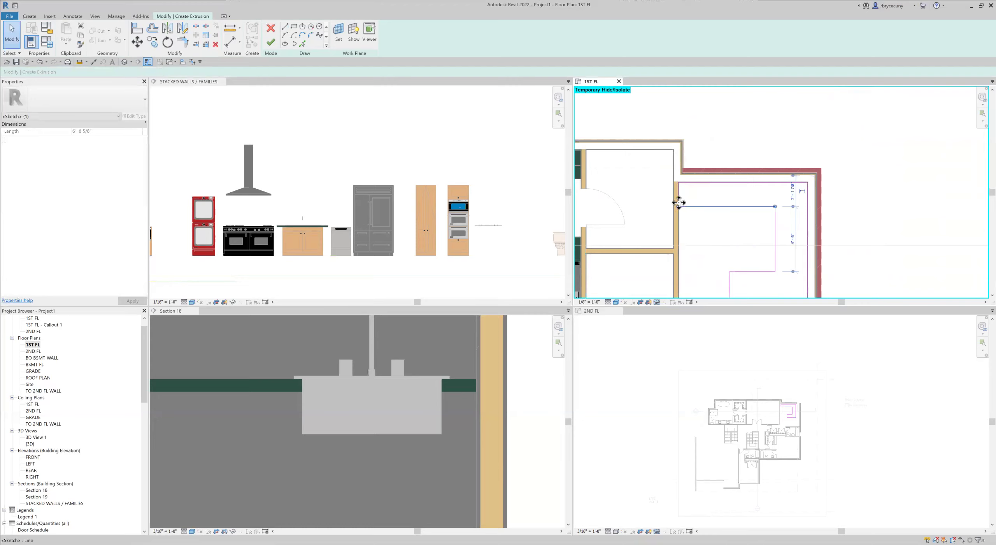
click(794, 190)
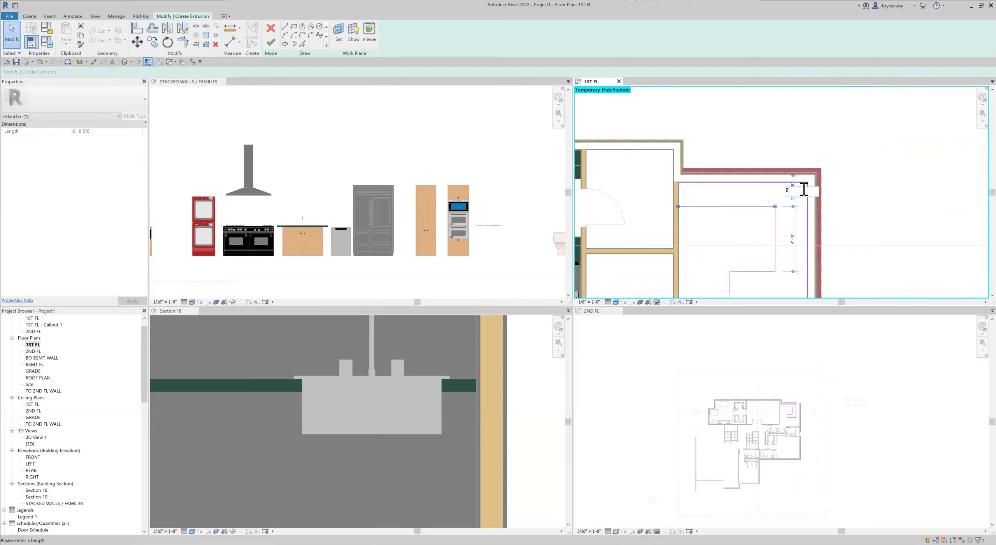
scroll(803, 190, up, 5)
key(Return)
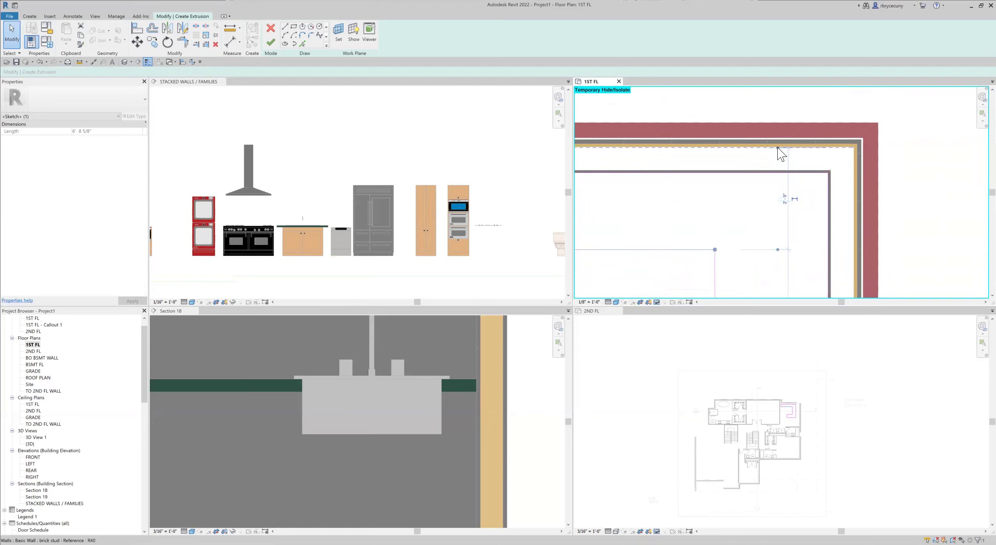
drag(778, 151, 778, 174)
scroll(698, 243, down, 2)
click(743, 227)
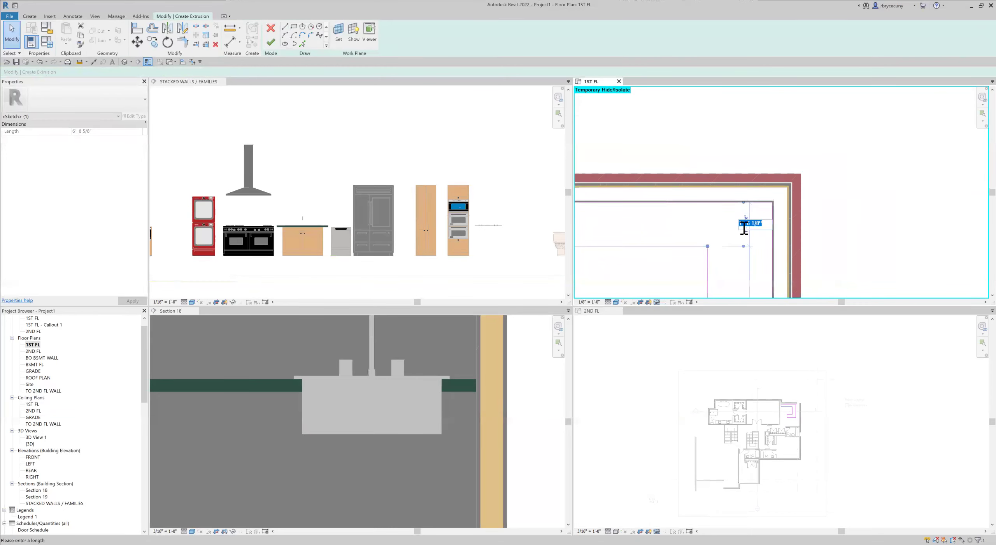
text(2)
key(Return)
scroll(755, 191, down, 3)
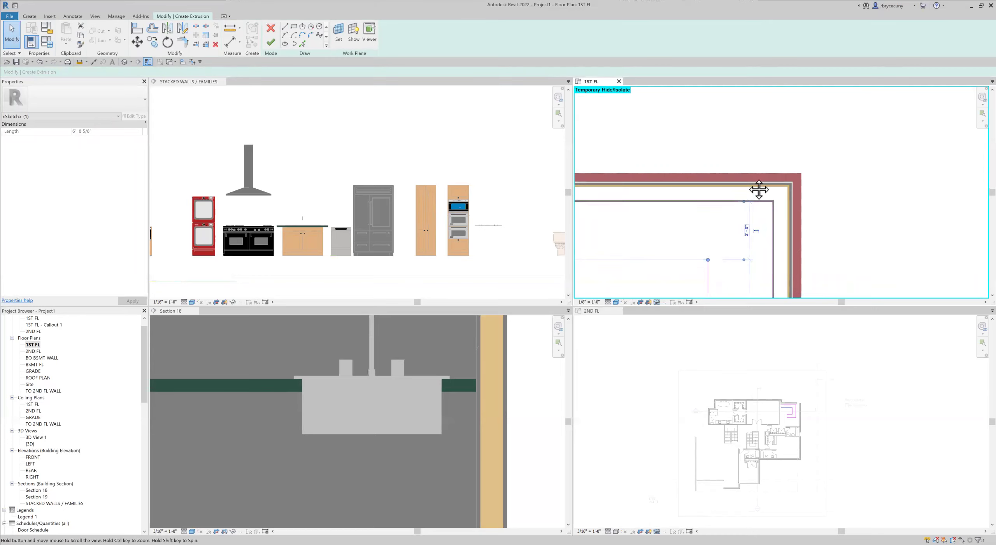
scroll(749, 209, up, 5)
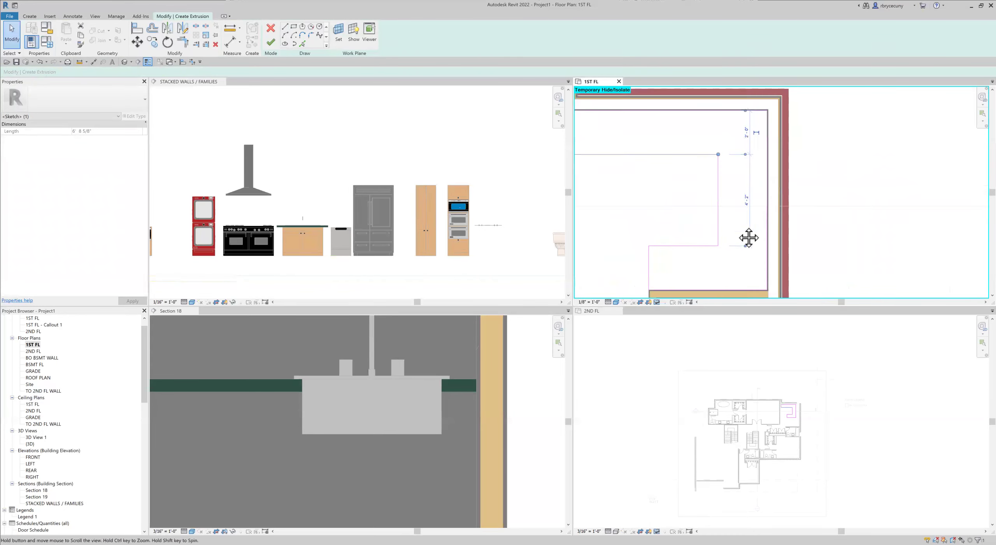
Dimension the middle leg from the exterior wall's inner face to its front edge and set that depth to 2'.
click(698, 215)
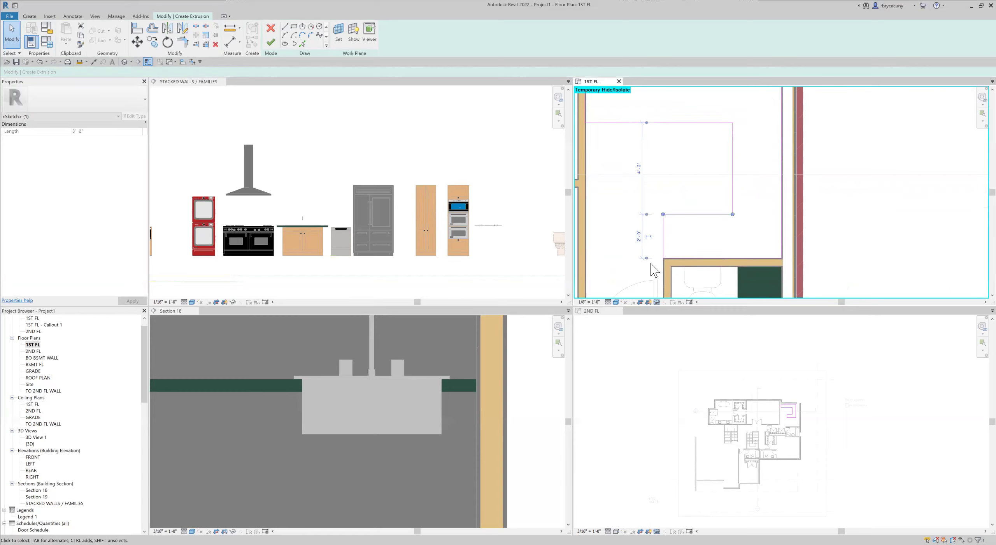
scroll(685, 218, down, 1)
scroll(684, 218, down, 1)
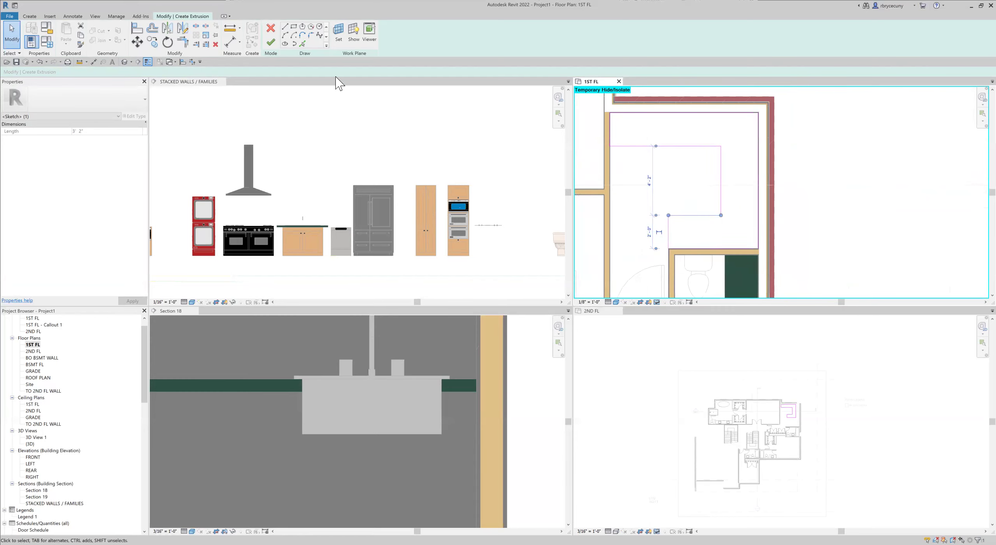
click(93, 62)
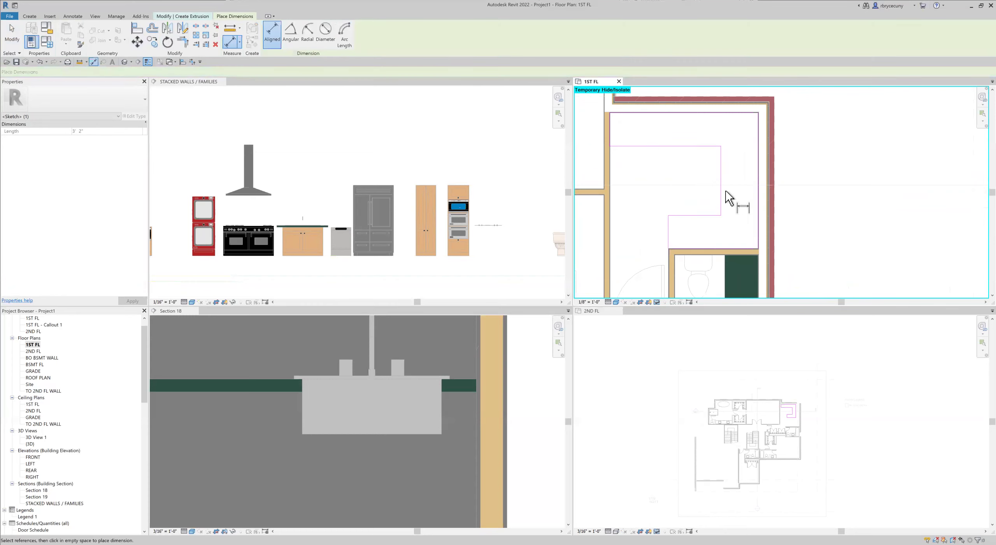
click(761, 195)
click(728, 196)
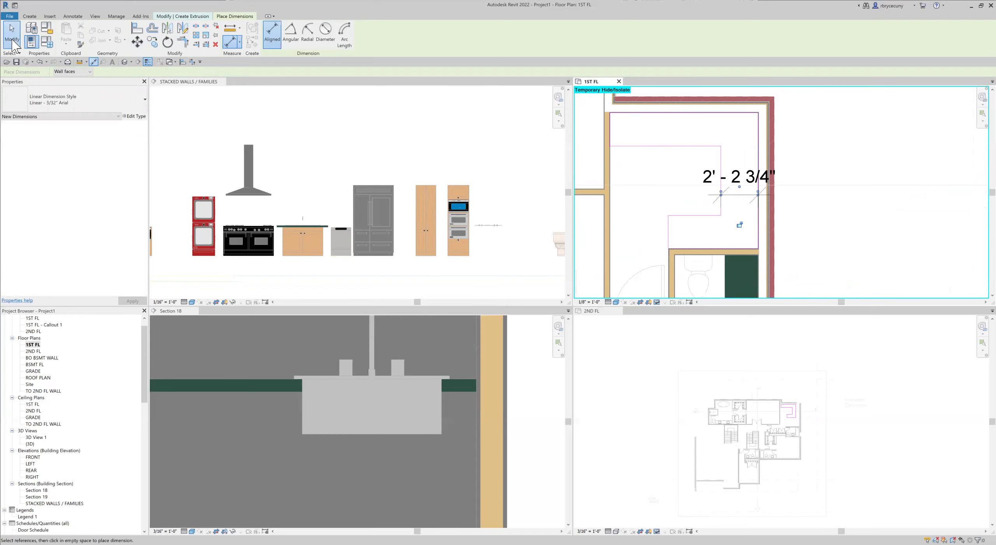
click(11, 41)
click(721, 168)
click(735, 179)
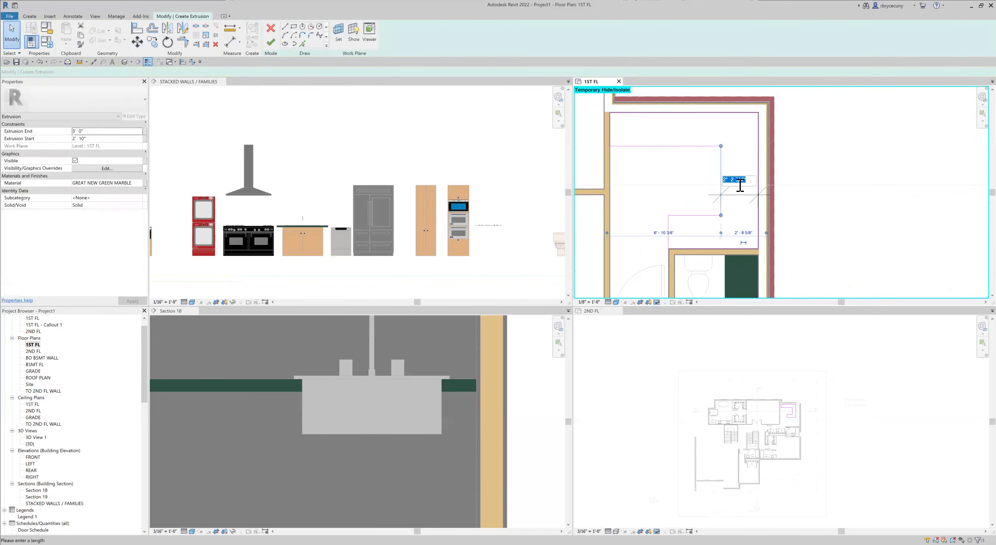
key(Return)
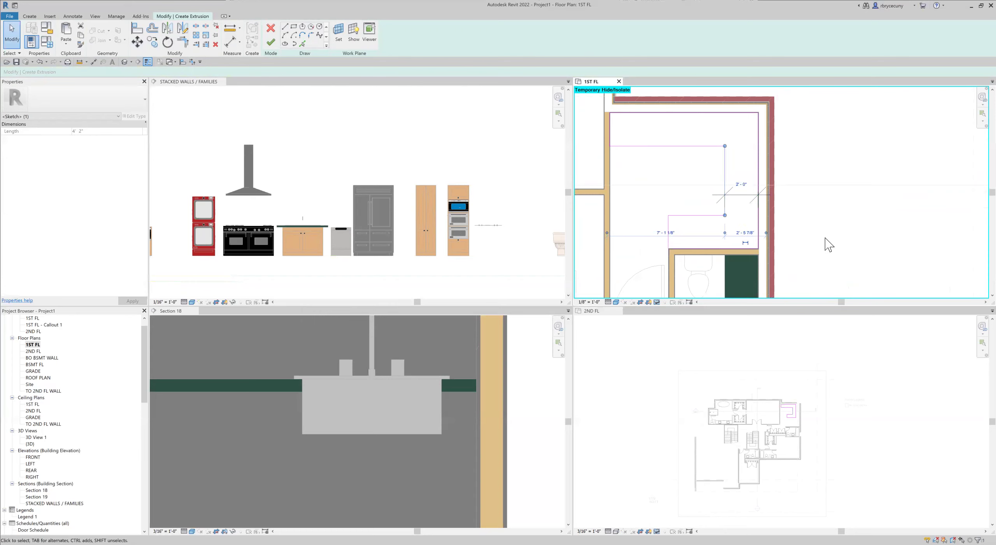
Finish the extrusion sketch to create the solid U-shaped countertop.
click(817, 236)
scroll(816, 235, down, 2)
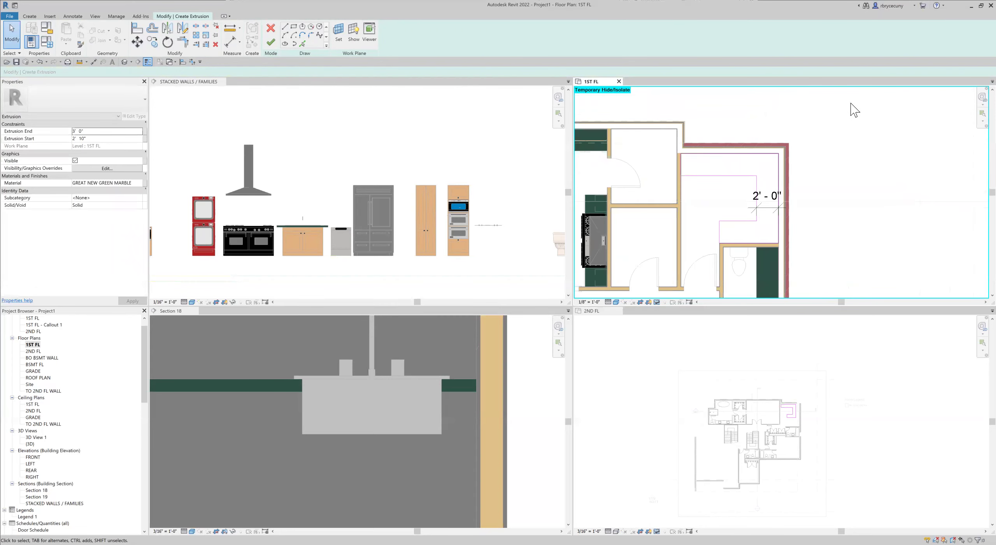
click(271, 42)
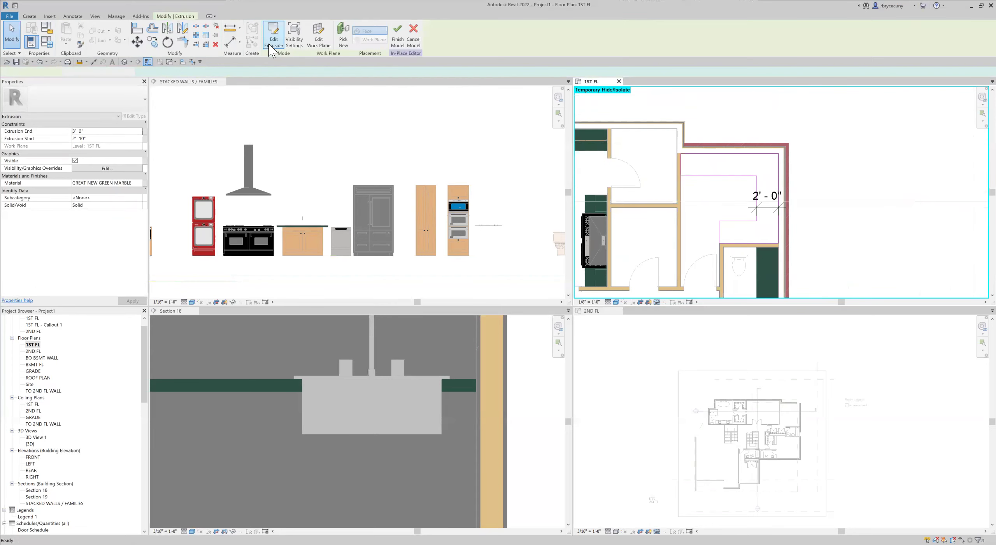
middle_drag(828, 193, 791, 201)
scroll(802, 210, down, 2)
middle_drag(840, 255, 871, 257)
click(840, 239)
Check the U-shaped countertop in the first-floor plan against the appliance families and finish the in-place casework model.
scroll(840, 238, up, 2)
scroll(839, 240, up, 1)
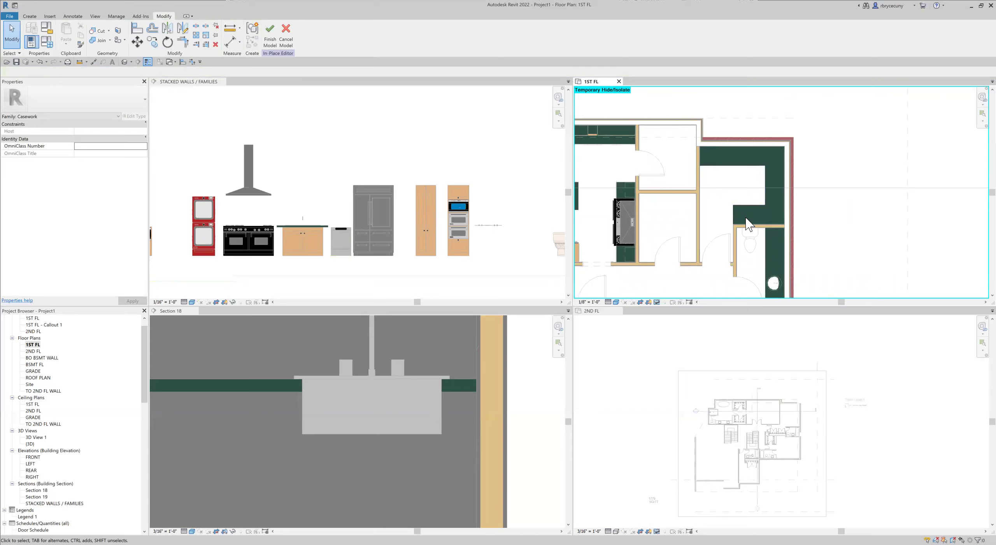
middle_drag(748, 224, 733, 225)
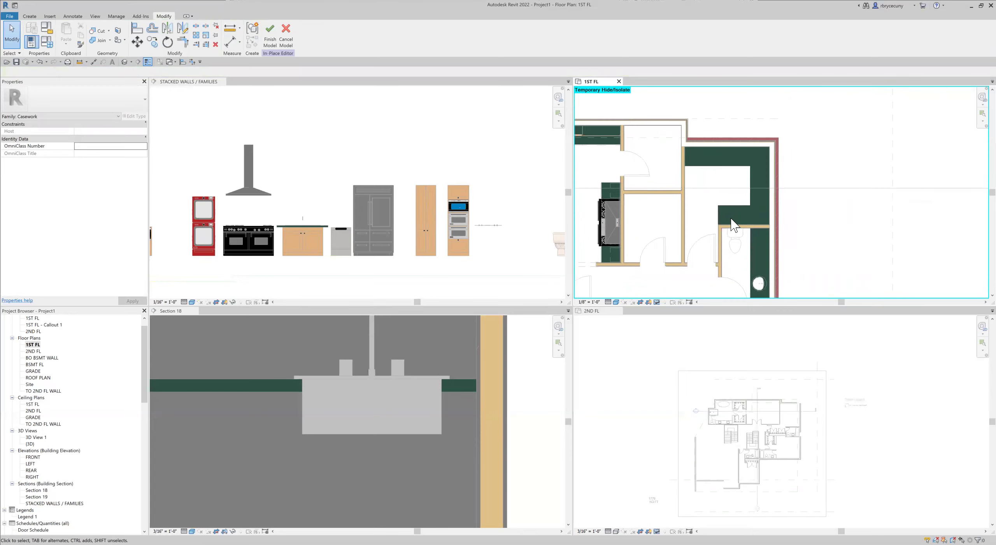
scroll(731, 225, up, 2)
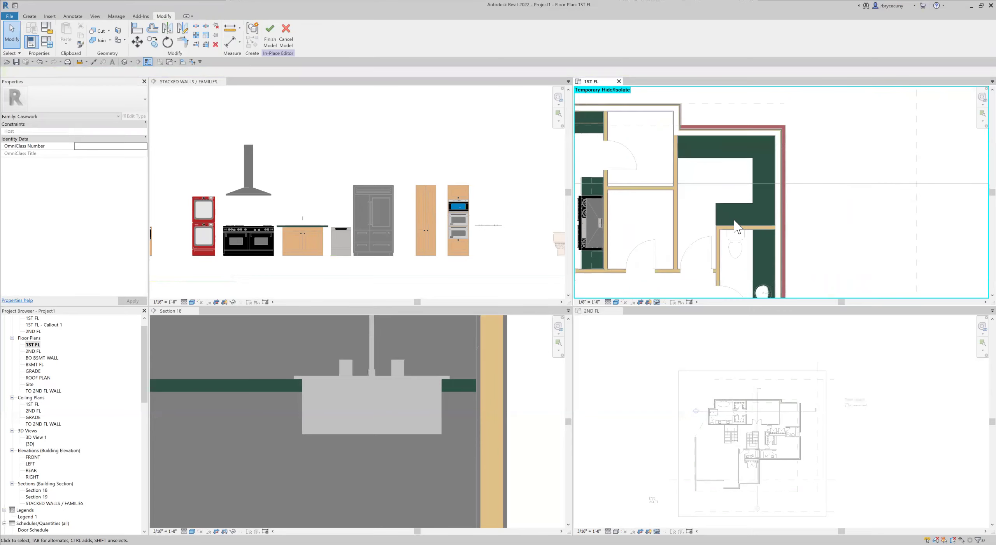
click(201, 236)
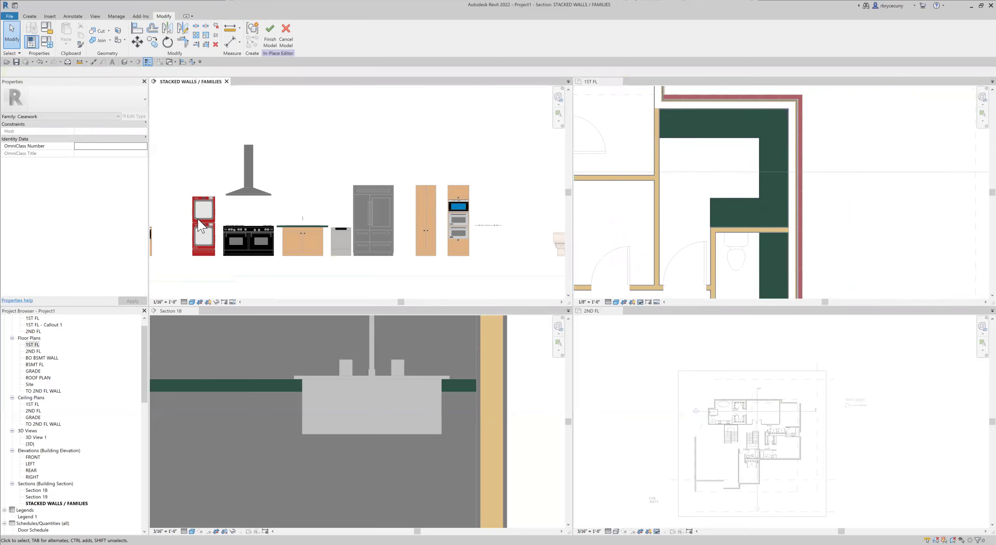
scroll(209, 239, down, 2)
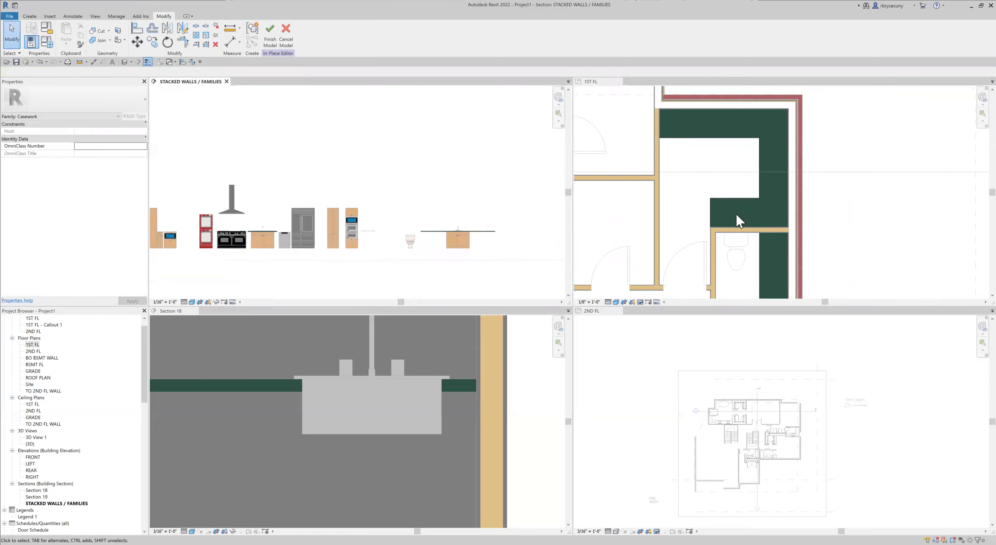
click(273, 44)
click(704, 189)
scroll(705, 189, down, 2)
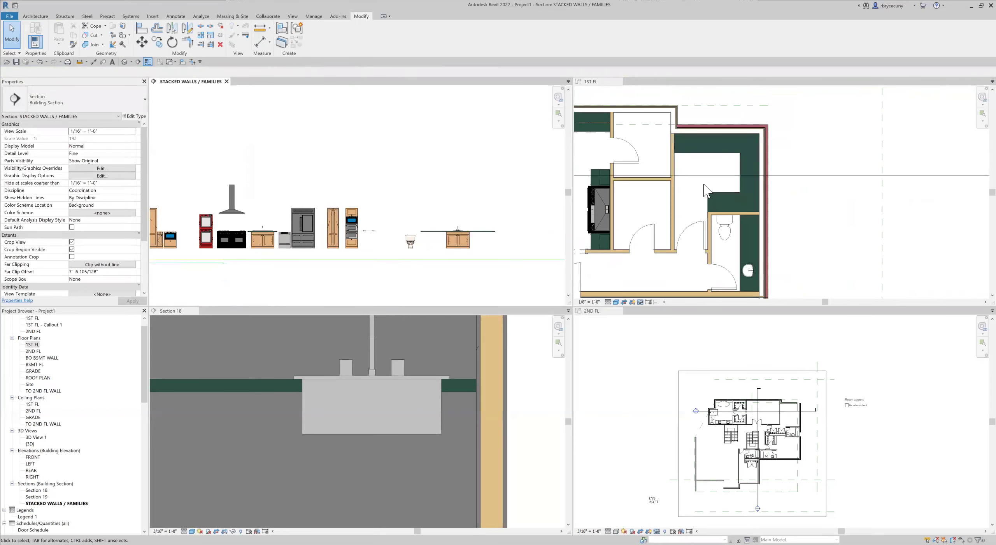
Create another instance of the red stacked washer and dryer and place it beside the interior wall, just below the upper countertop leg.
click(205, 240)
right_click(203, 231)
click(233, 277)
scroll(685, 159, up, 2)
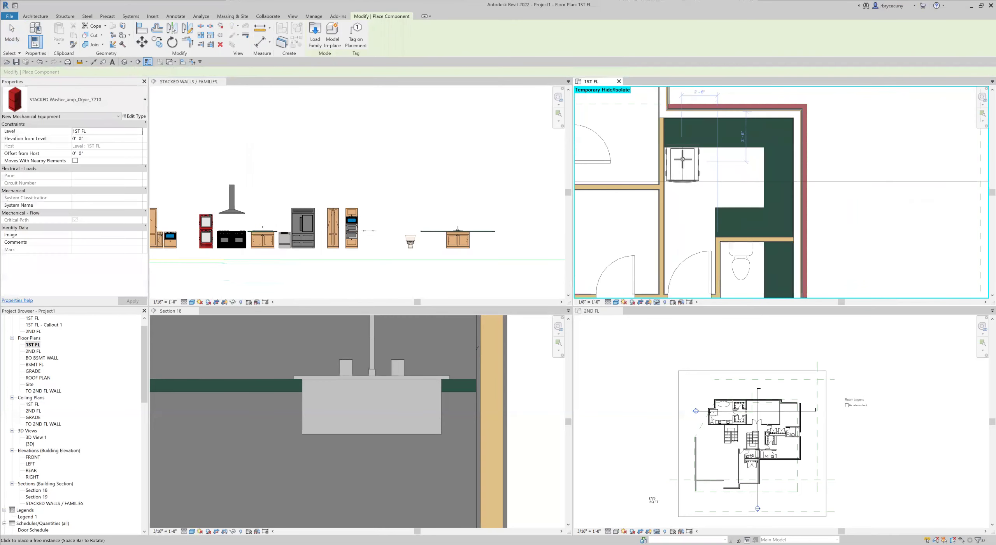
scroll(689, 167, up, 3)
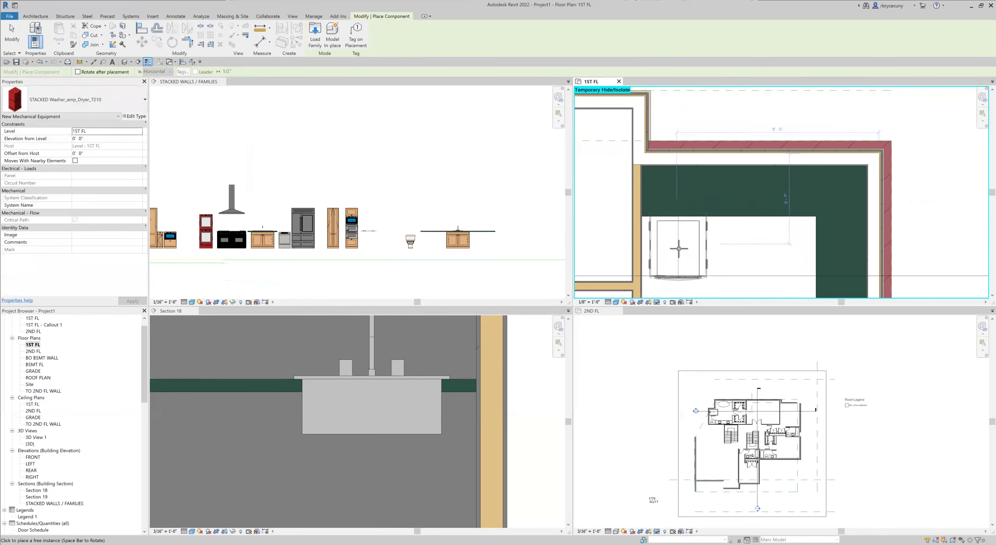
click(678, 248)
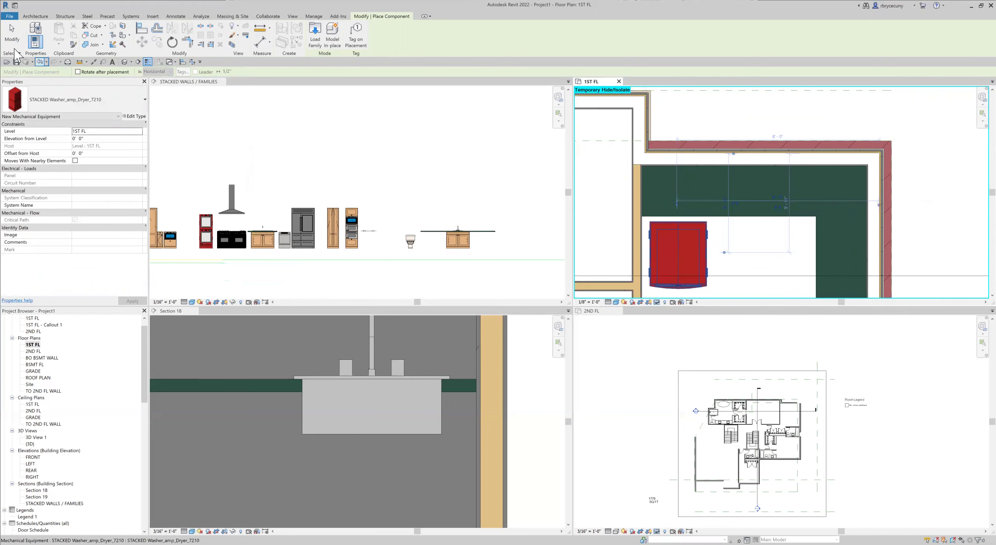
Shorten the U-shaped countertop's upper leg from its interior-wall end, clearing space for the stacked washer and dryer.
click(12, 39)
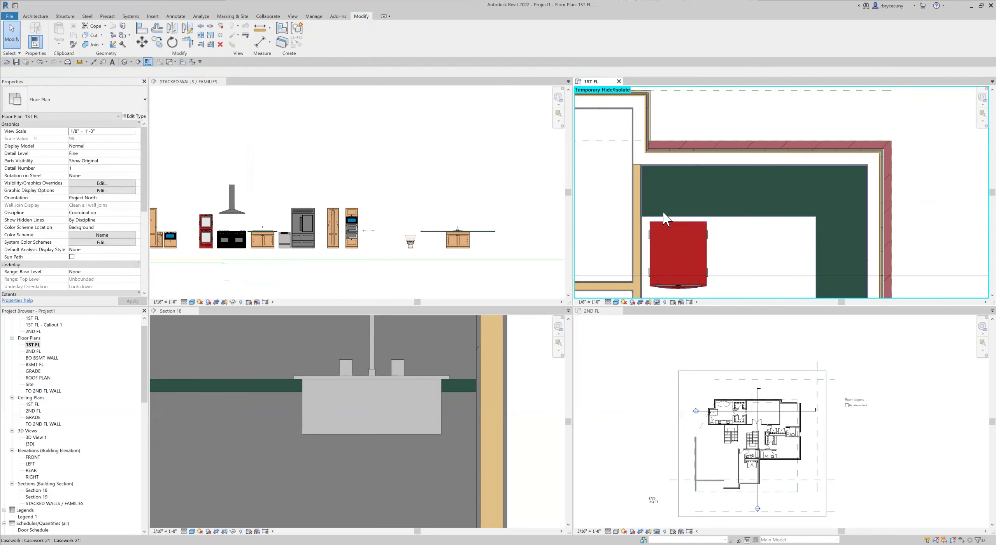
click(653, 192)
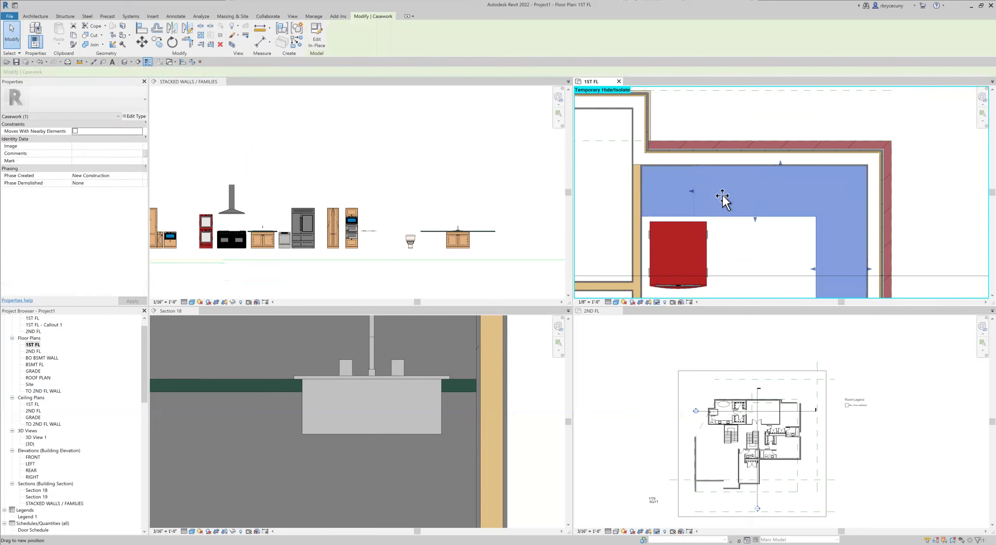
drag(776, 206, 784, 205)
scroll(711, 205, up, 1)
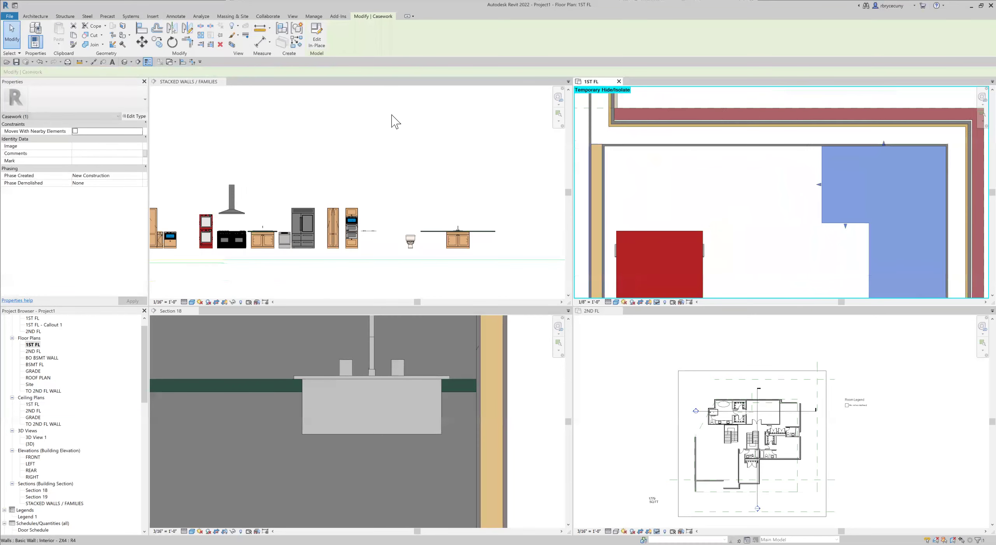
Align the back of the stacked washer and dryer with the inner face of the laundry room's upper exterior wall.
click(647, 148)
click(142, 28)
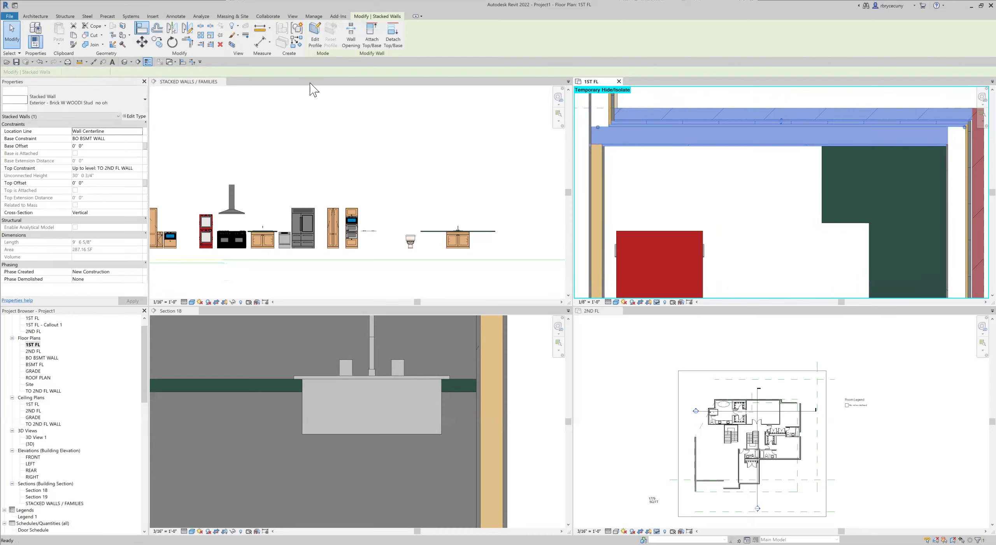
click(644, 146)
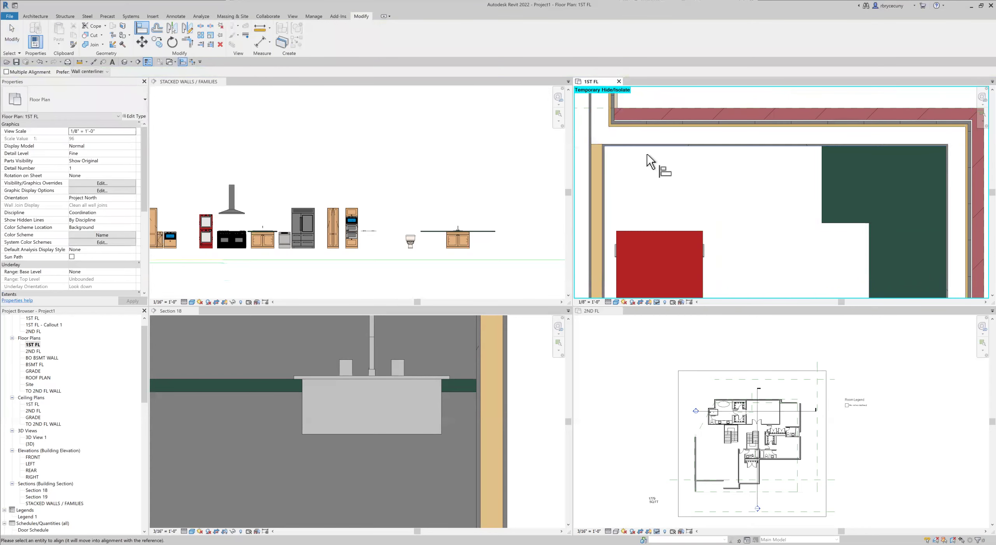
click(660, 231)
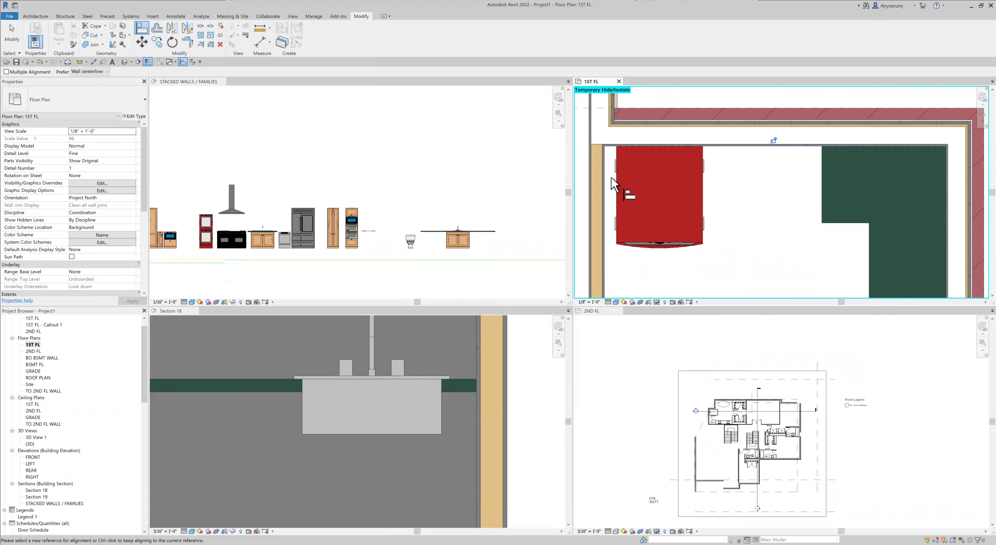
Try aligning the washer and dryer's side with the adjoining interior wall's face, undoing both attempts.
click(613, 161)
scroll(612, 161, up, 2)
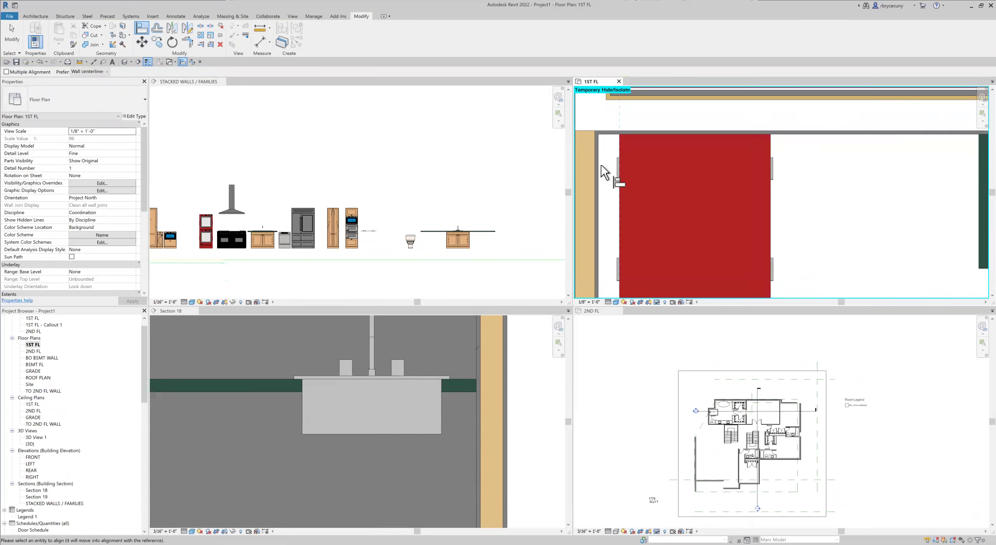
click(599, 165)
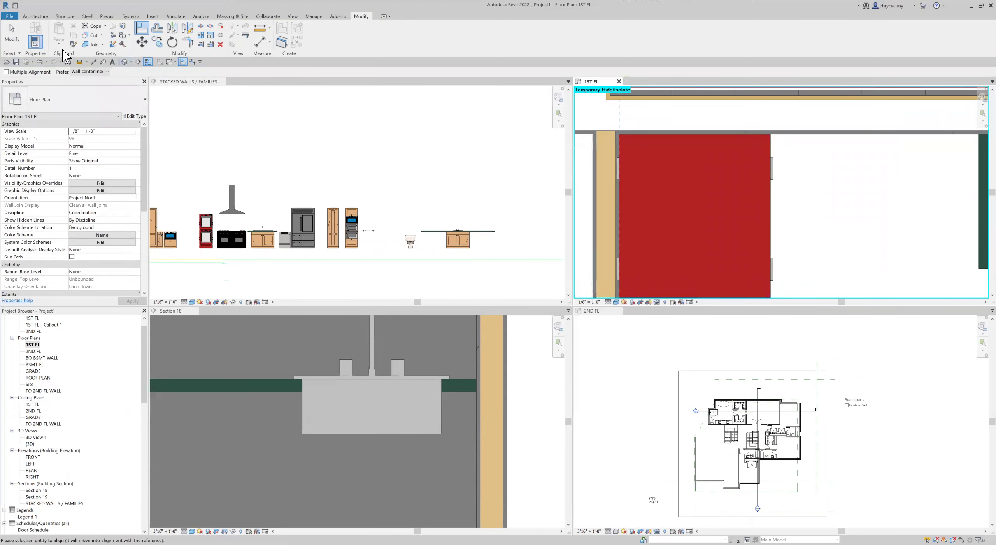
click(39, 62)
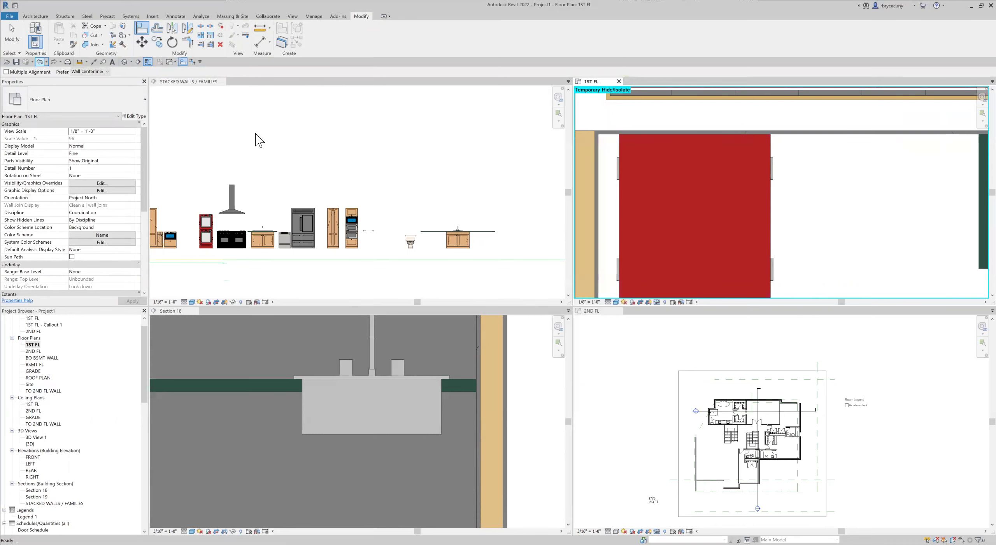
click(615, 169)
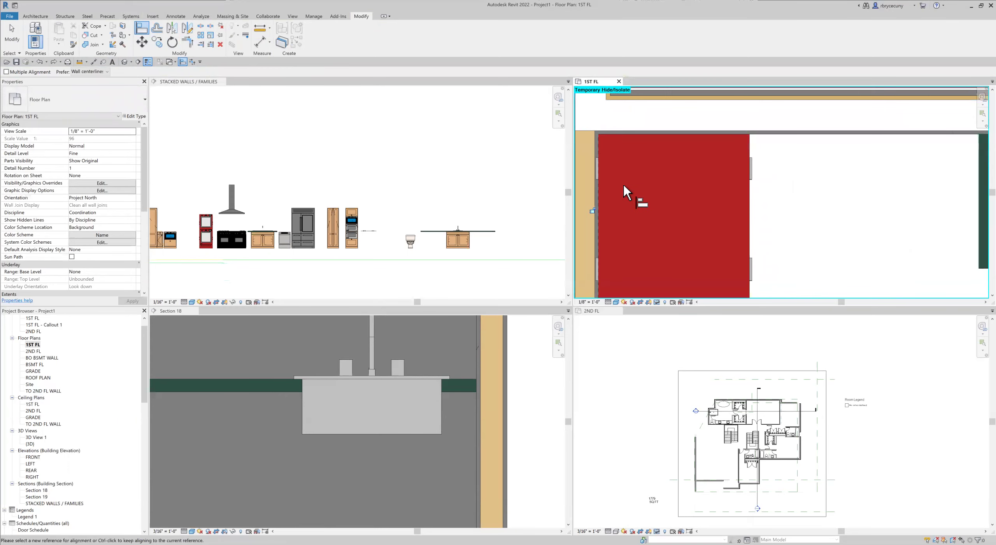
click(592, 187)
click(40, 62)
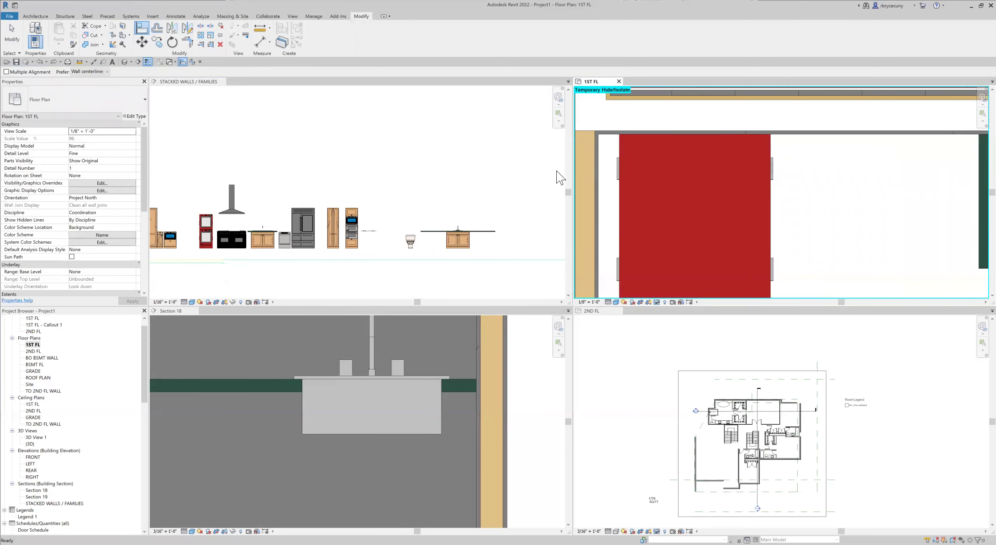
Align the outer edge of the washer and dryer's protruding side bracket with the interior wall's finished face.
scroll(605, 147, up, 4)
click(586, 200)
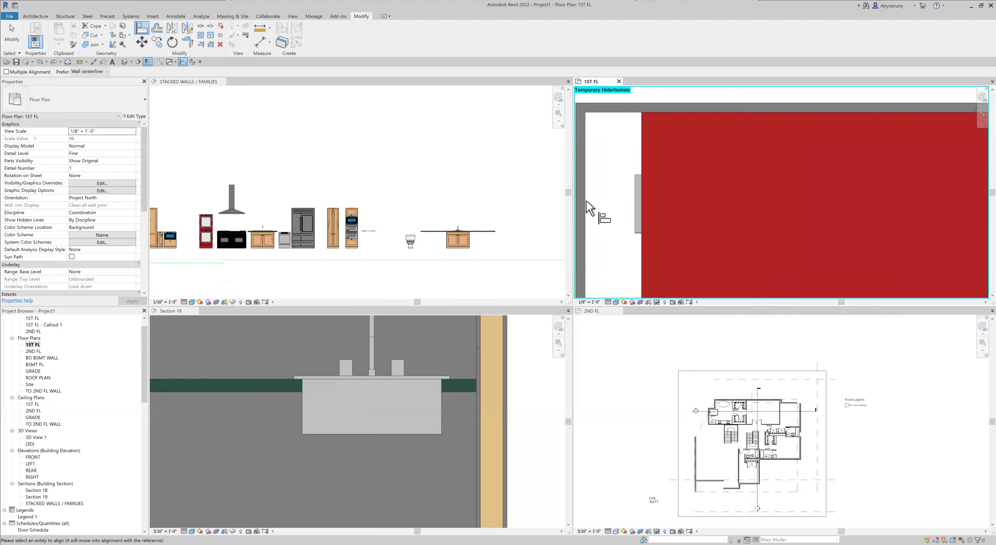
click(634, 215)
scroll(634, 218, down, 5)
middle_drag(641, 233, 671, 193)
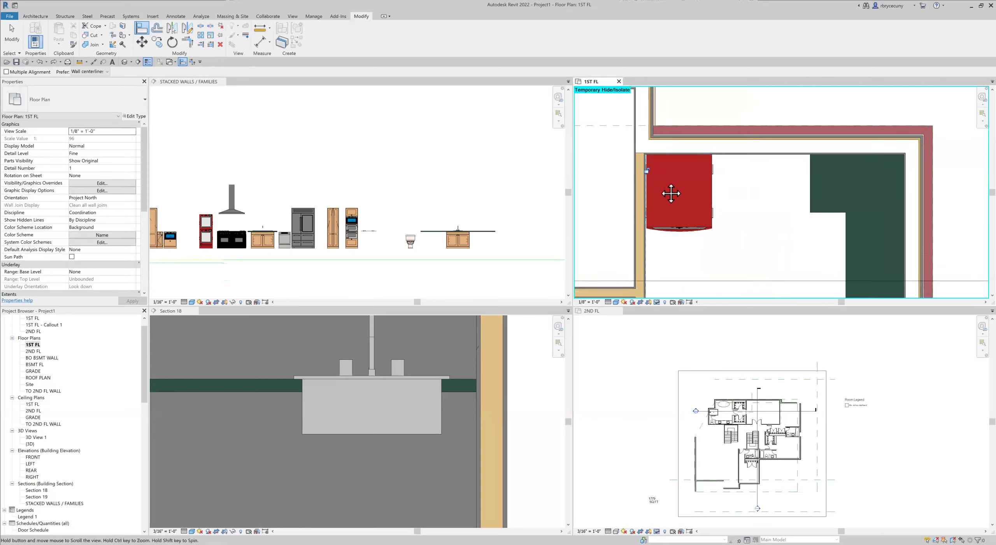
scroll(679, 179, up, 2)
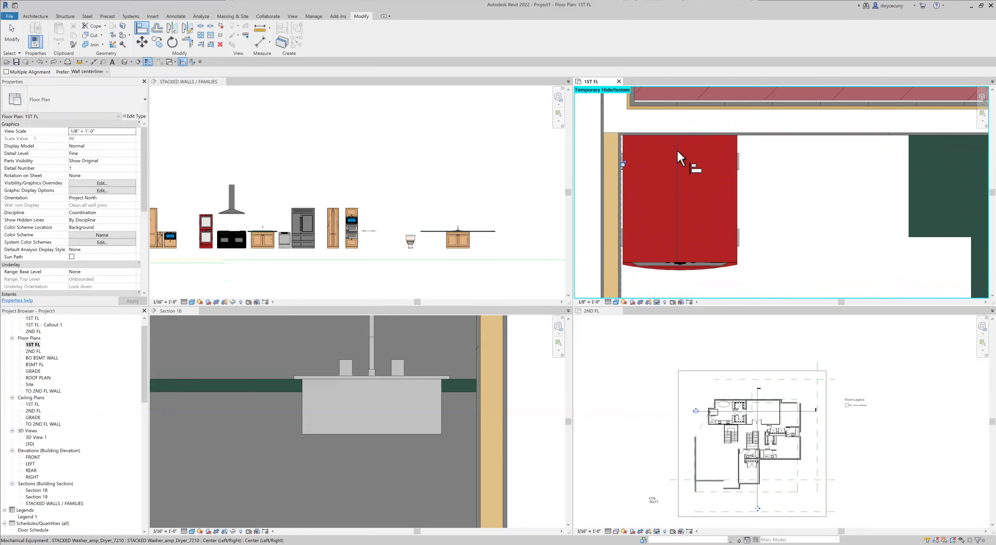
scroll(677, 171, down, 2)
Copy the stacked washer and dryer sideways by its full width so a second unit sits directly beside it.
click(12, 34)
click(687, 163)
scroll(688, 164, up, 2)
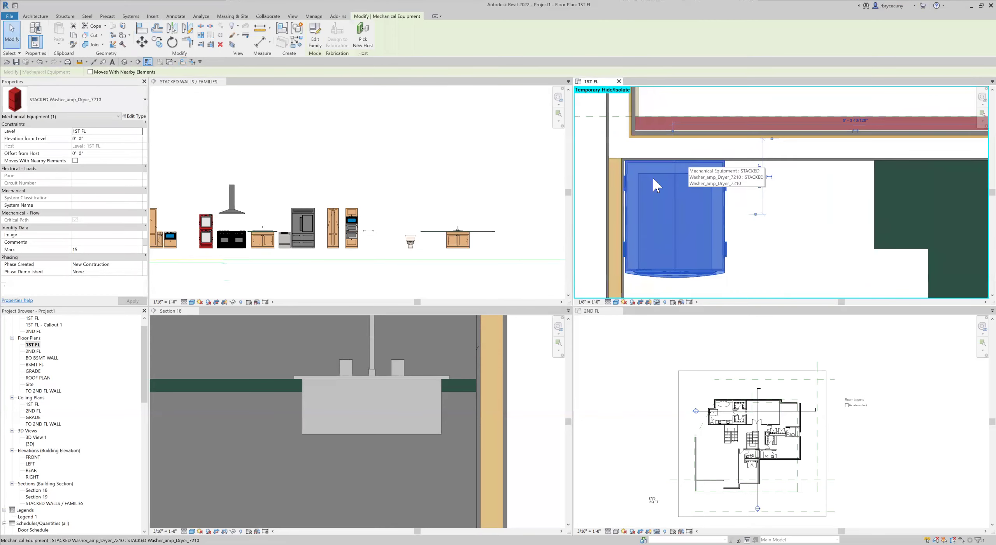
click(157, 42)
scroll(616, 177, up, 4)
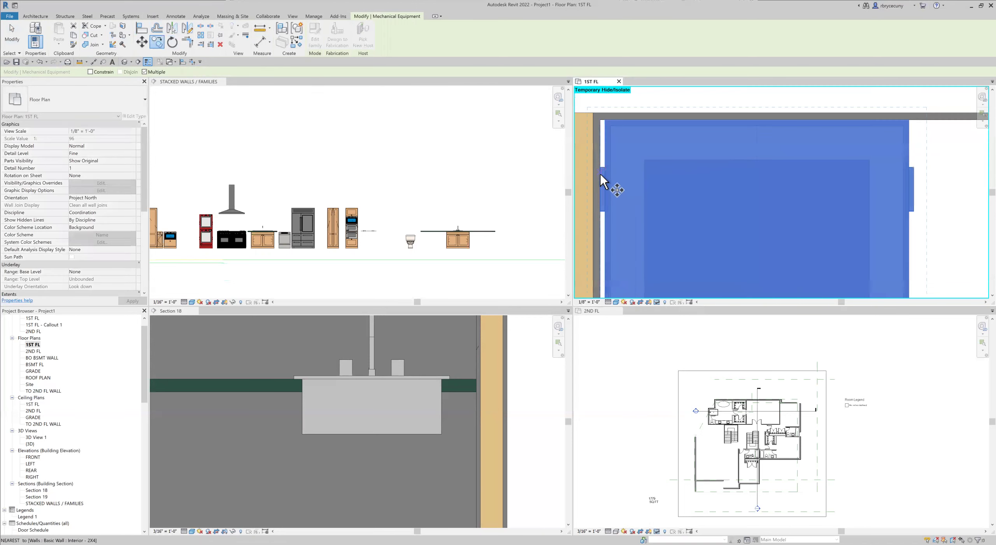
click(602, 168)
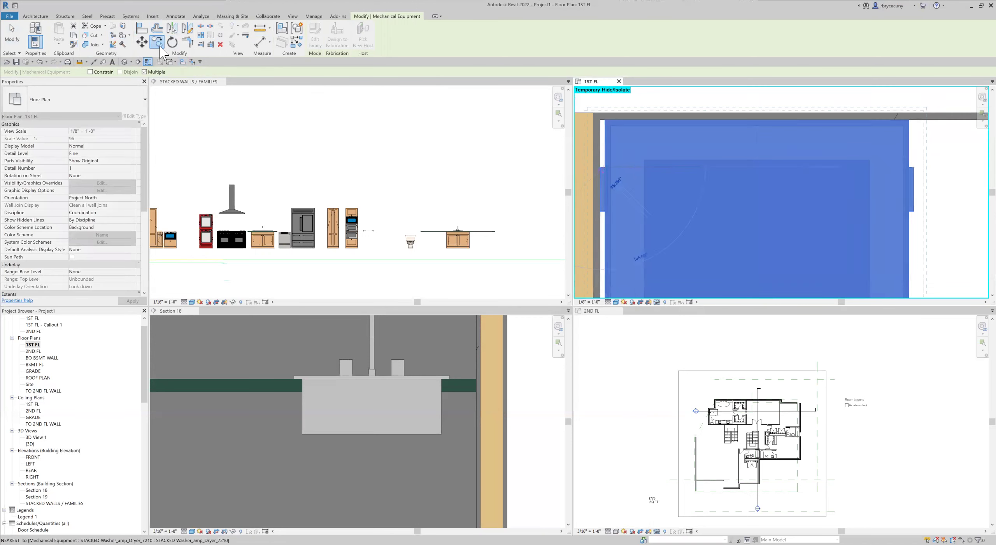
click(143, 43)
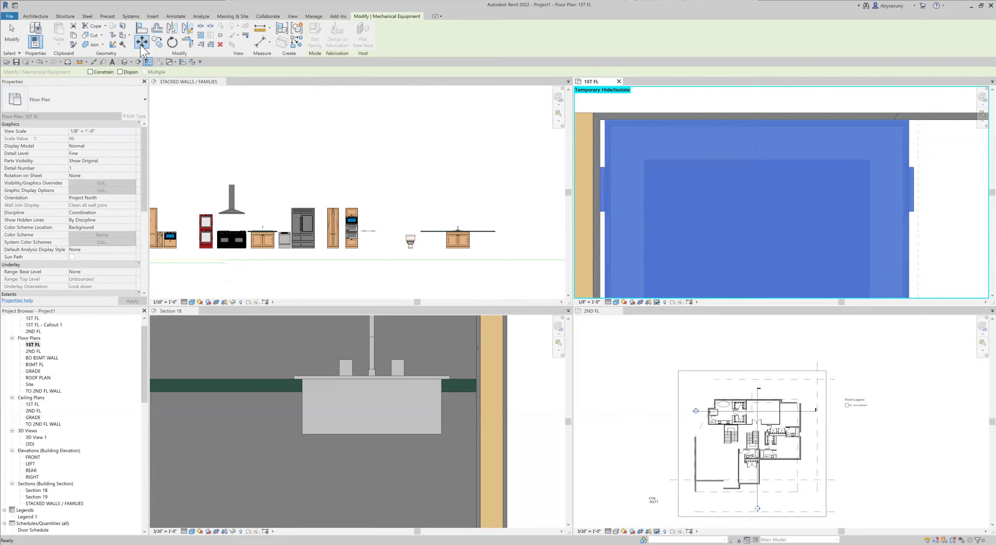
click(154, 42)
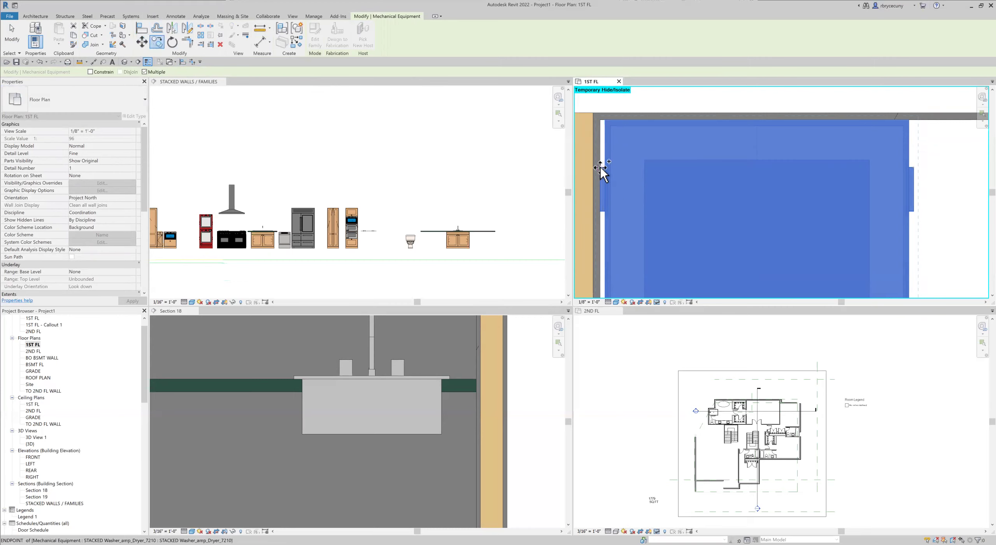
click(911, 168)
scroll(616, 203, down, 5)
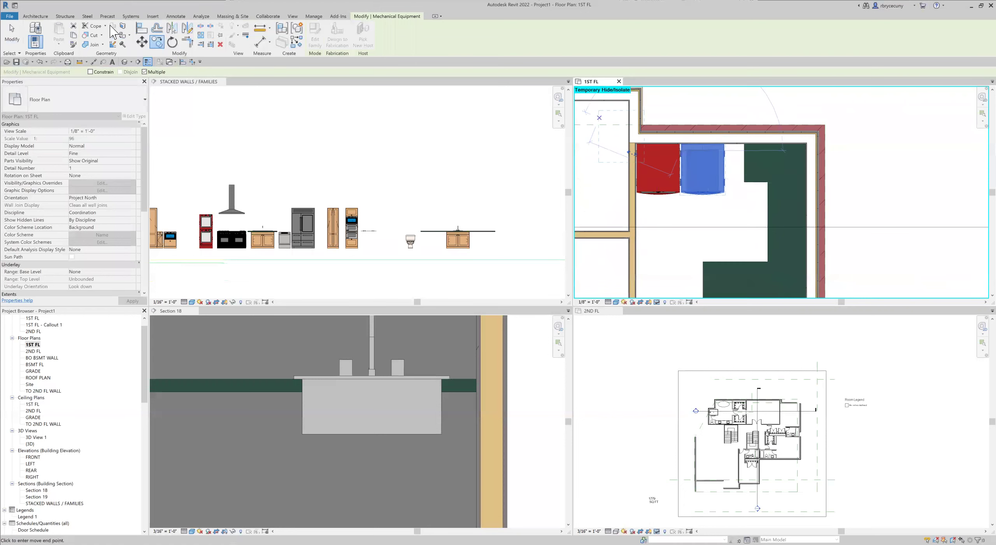
click(19, 38)
Extend the end of the countertop's upper leg to meet the side of the second washer and dryer.
scroll(611, 158, up, 2)
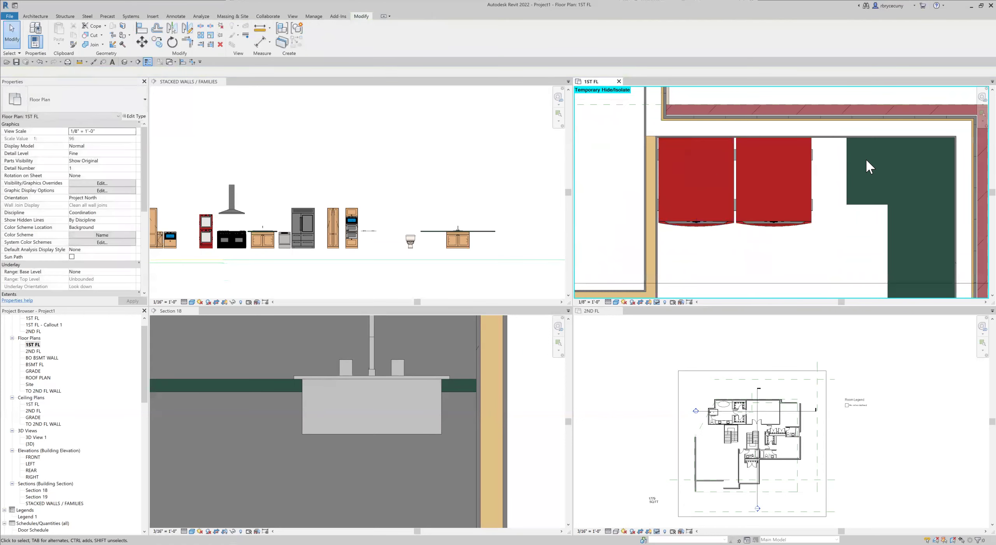
scroll(853, 164, up, 1)
click(845, 174)
drag(843, 174, 801, 172)
scroll(796, 177, up, 3)
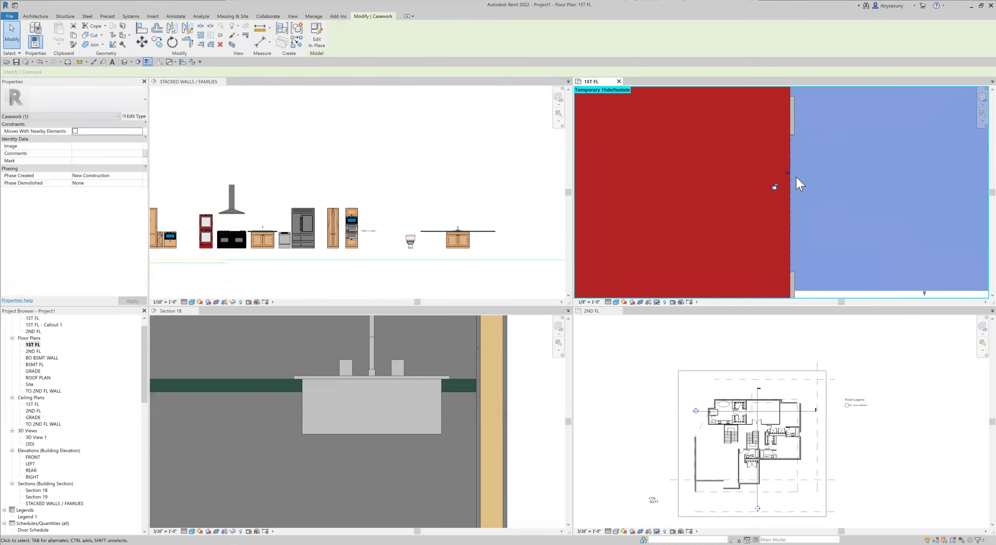
scroll(796, 179, down, 2)
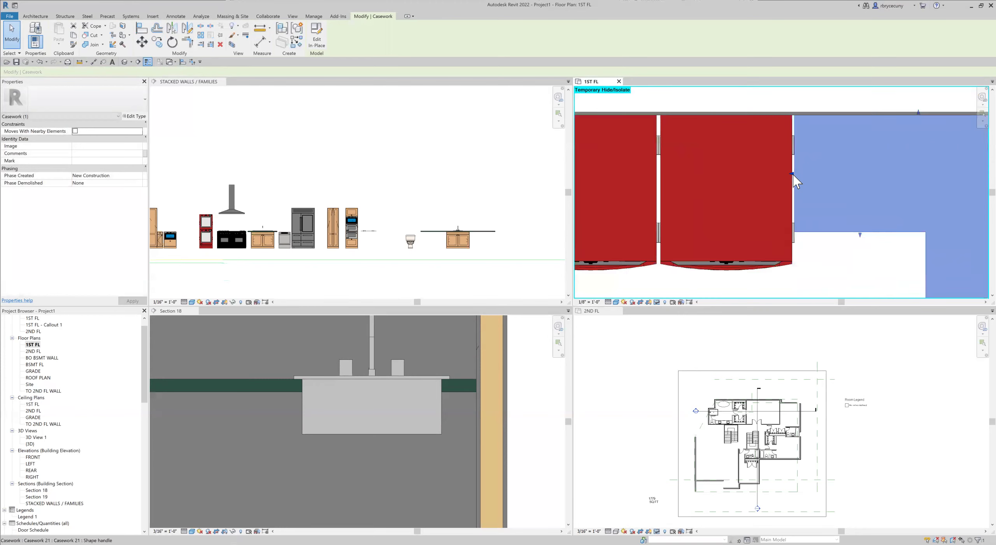
scroll(792, 175, down, 5)
Move both stacked washer and dryer units 6' straight down, away from the upper exterior wall.
click(781, 187)
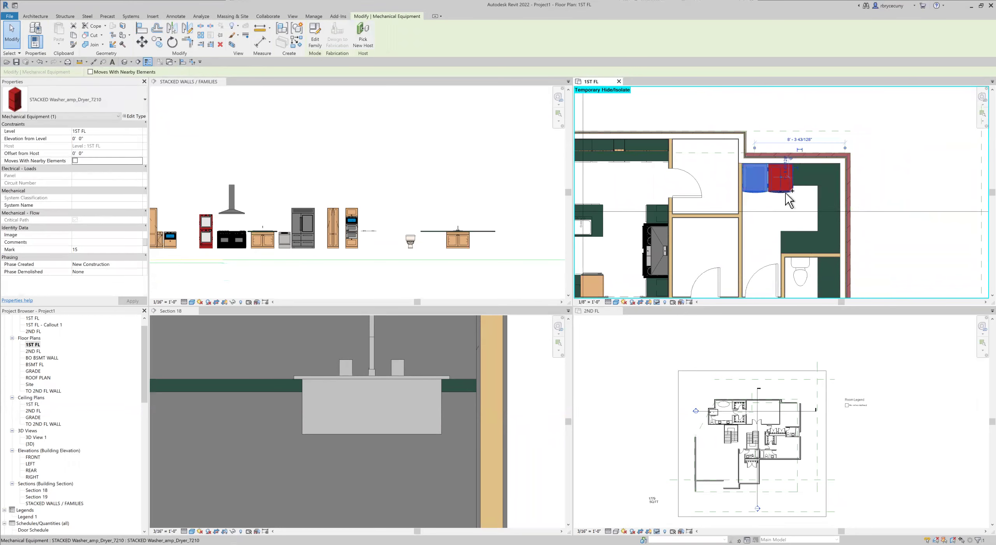
ctrl+click(785, 192)
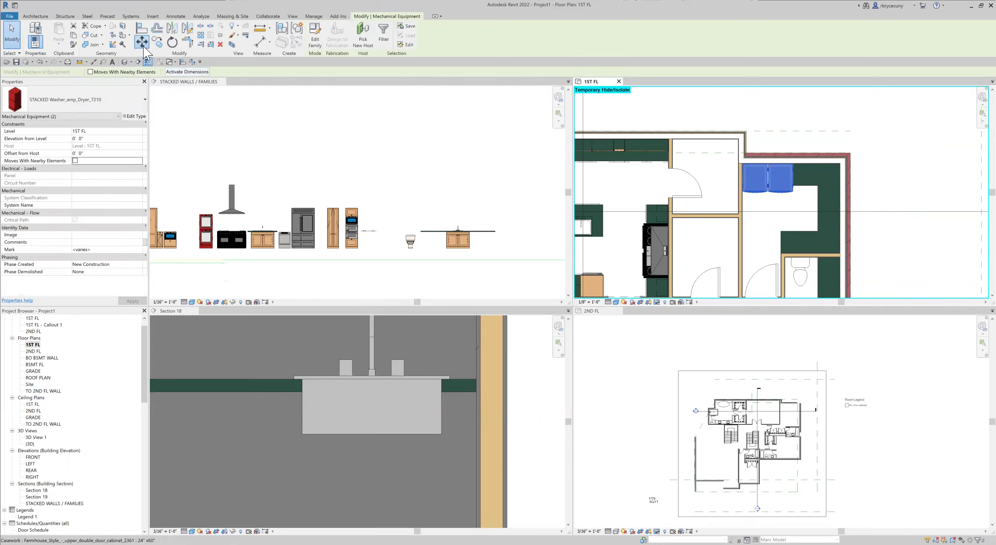
click(142, 41)
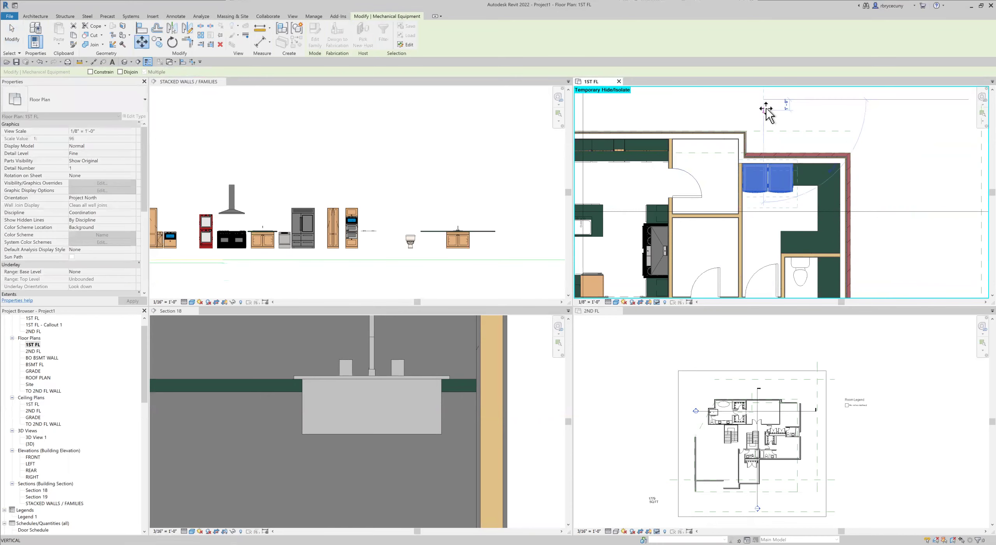
text(6)
key(Return)
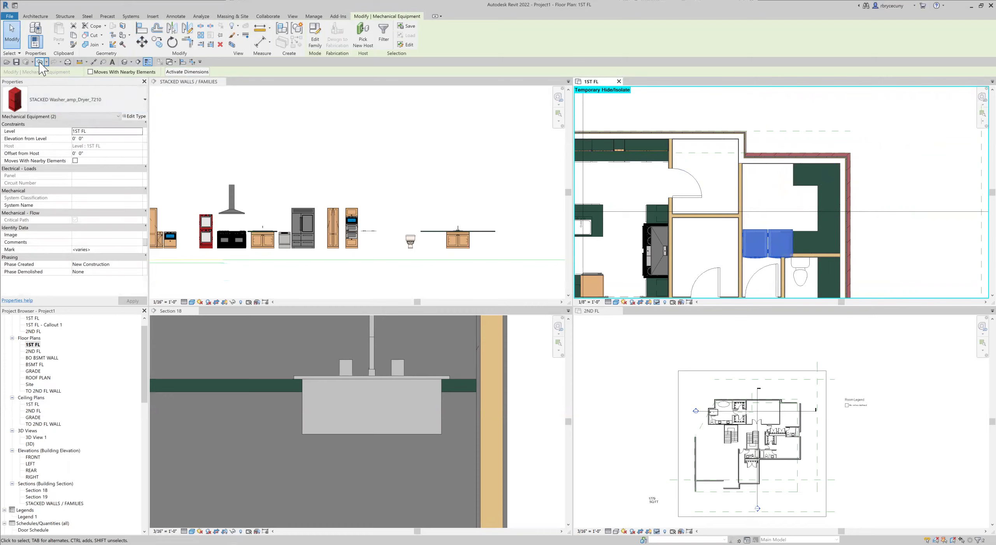
Move both selected washer and dryer units 5.5' back up toward the exterior wall.
click(142, 41)
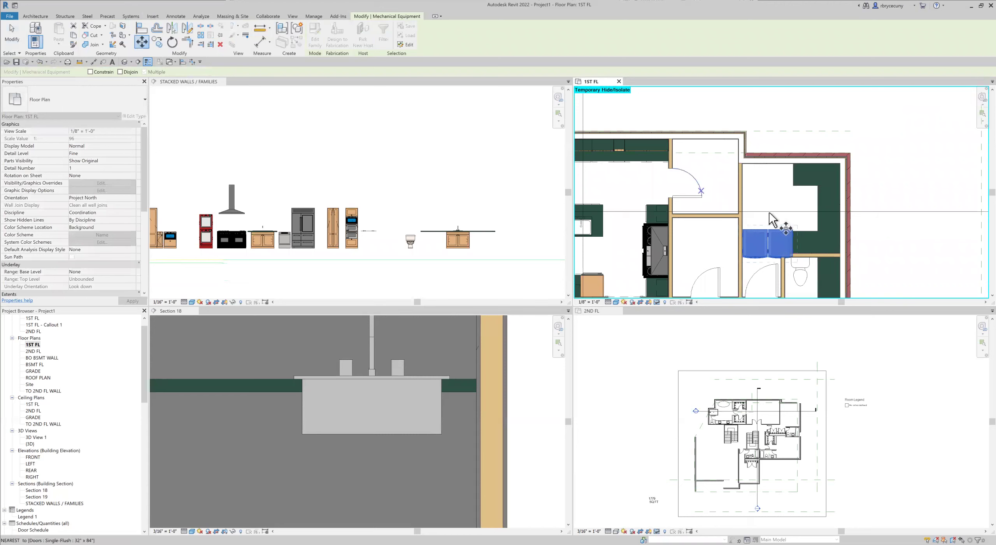
click(886, 181)
text(5)
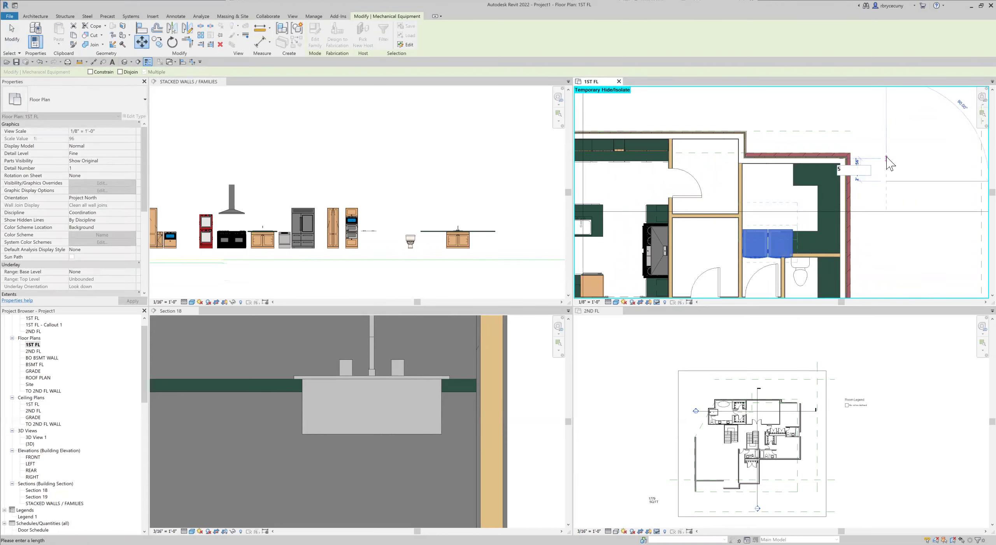
text(.5)
key(Return)
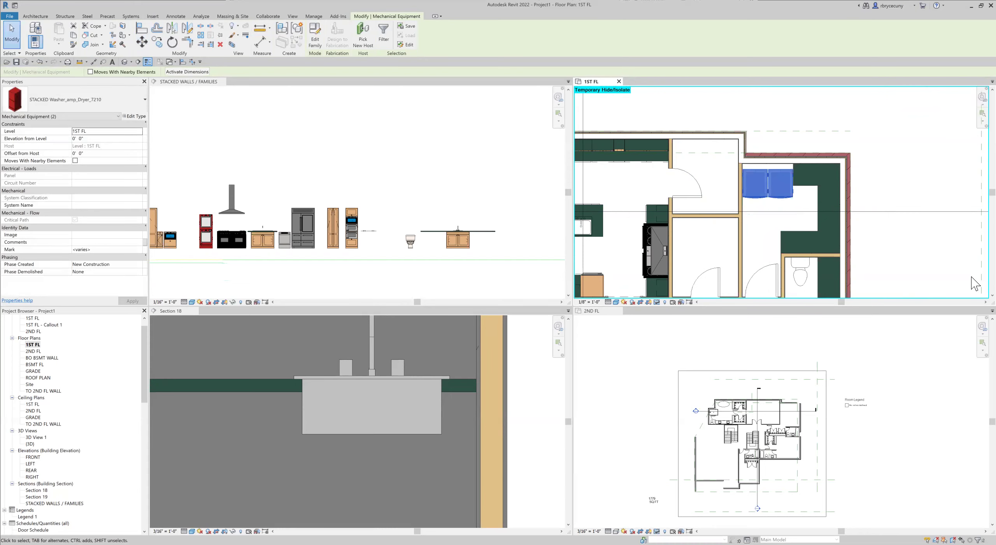
scroll(874, 220, down, 3)
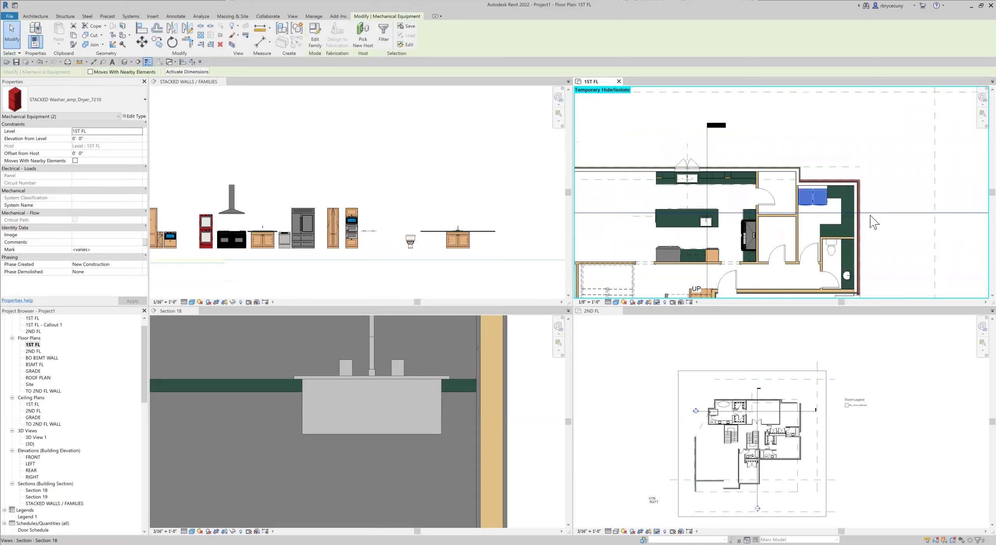
middle_drag(873, 219, 845, 200)
scroll(225, 218, up, 2)
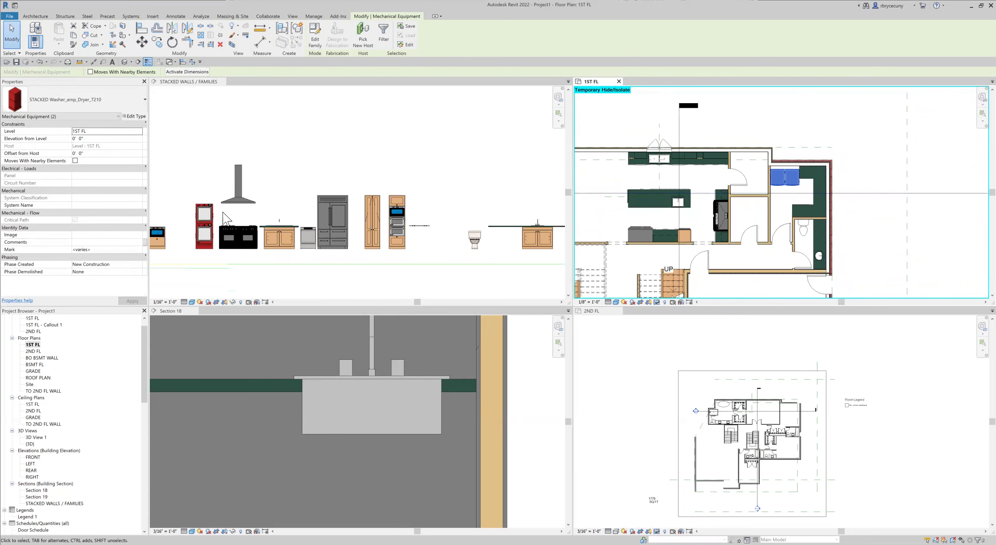
scroll(797, 177, up, 2)
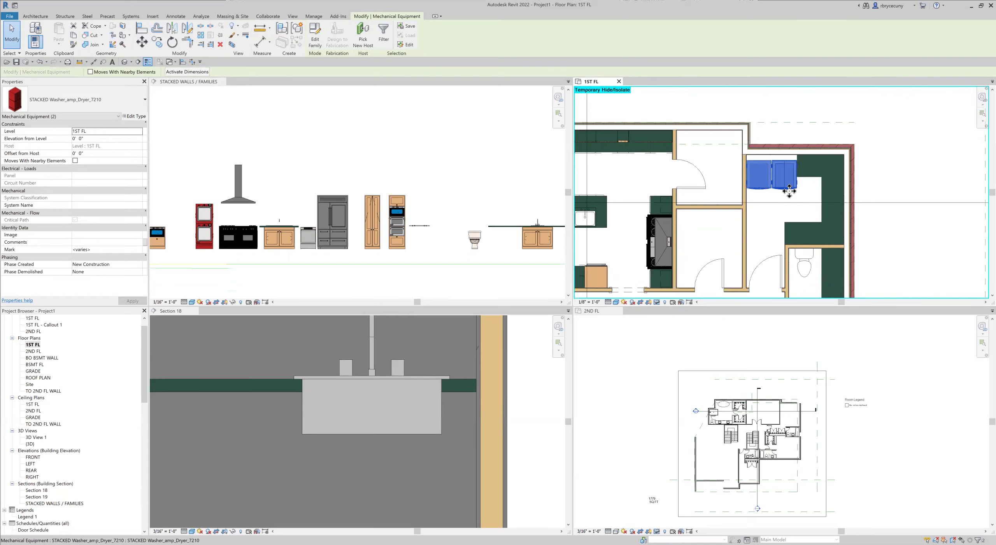
scroll(789, 190, up, 2)
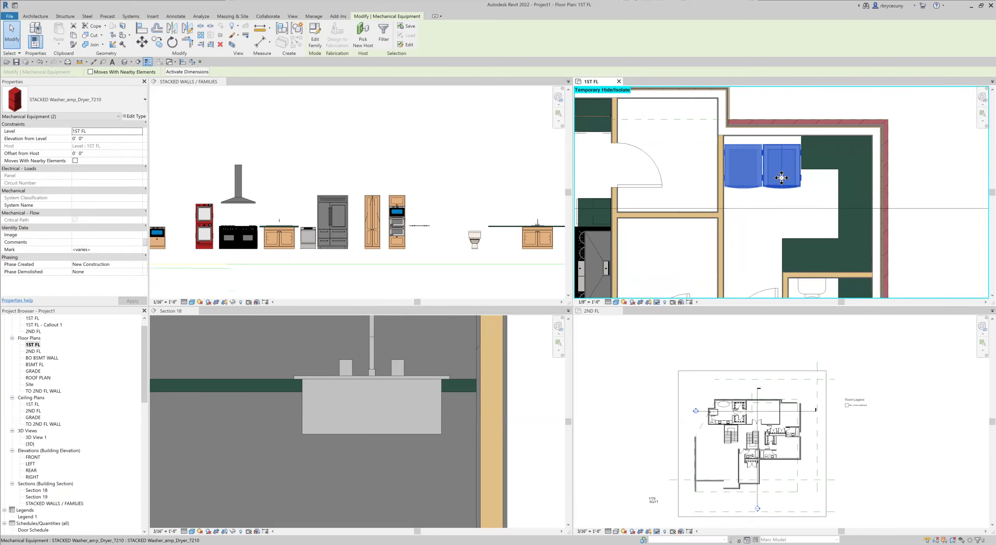
scroll(781, 177, down, 4)
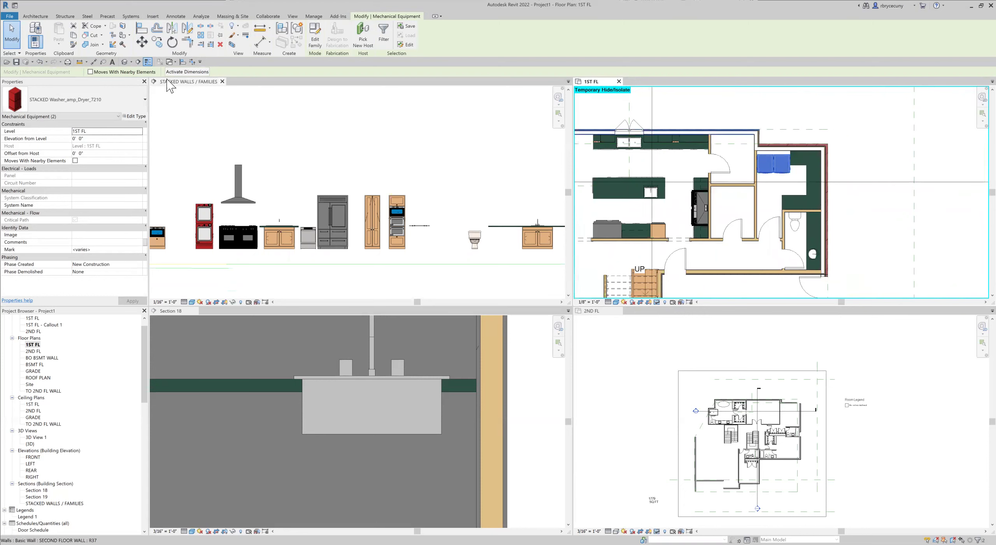
Save the project and deselect the two stacked washer and dryer units.
click(16, 62)
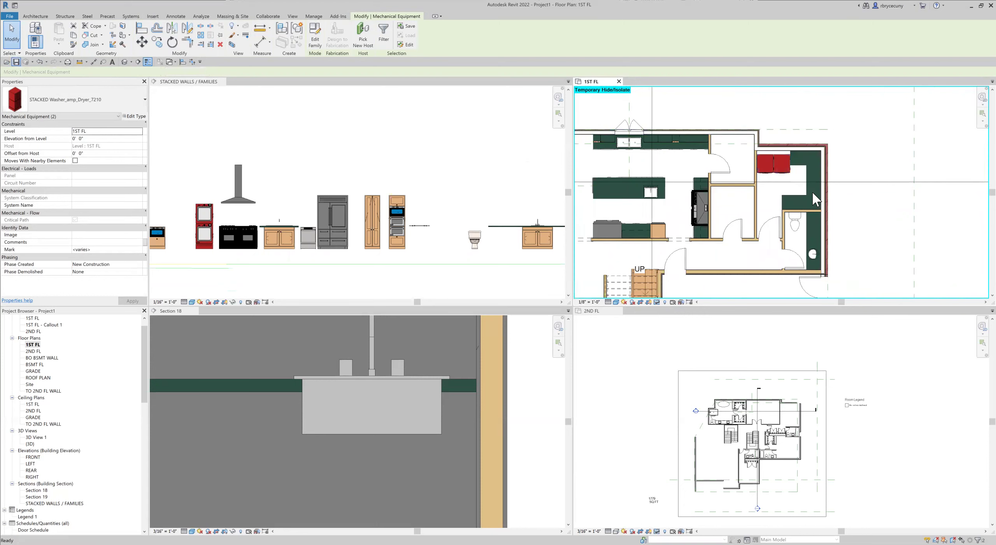
key(Escape)
scroll(785, 175, up, 2)
scroll(785, 175, down, 3)
middle_drag(805, 183, 854, 147)
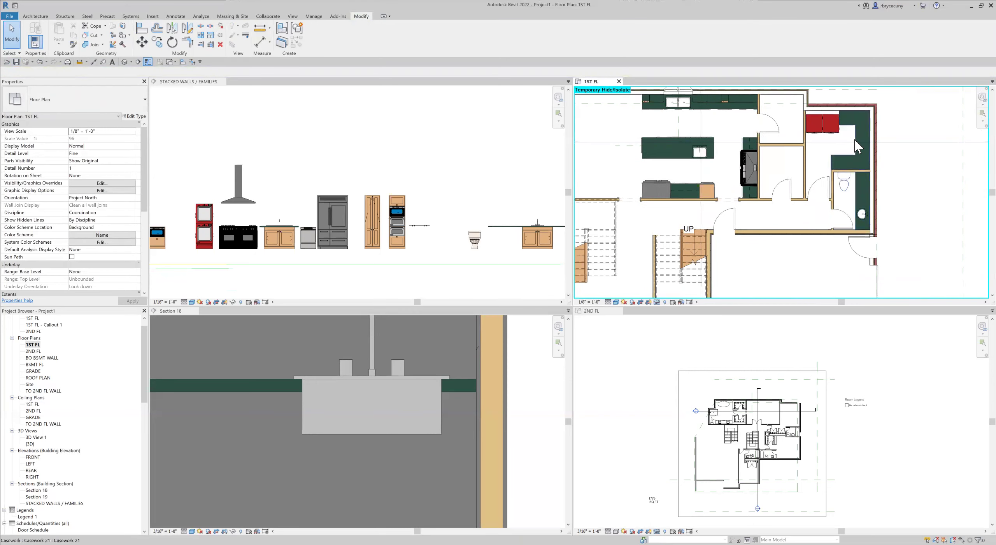
scroll(856, 149, up, 3)
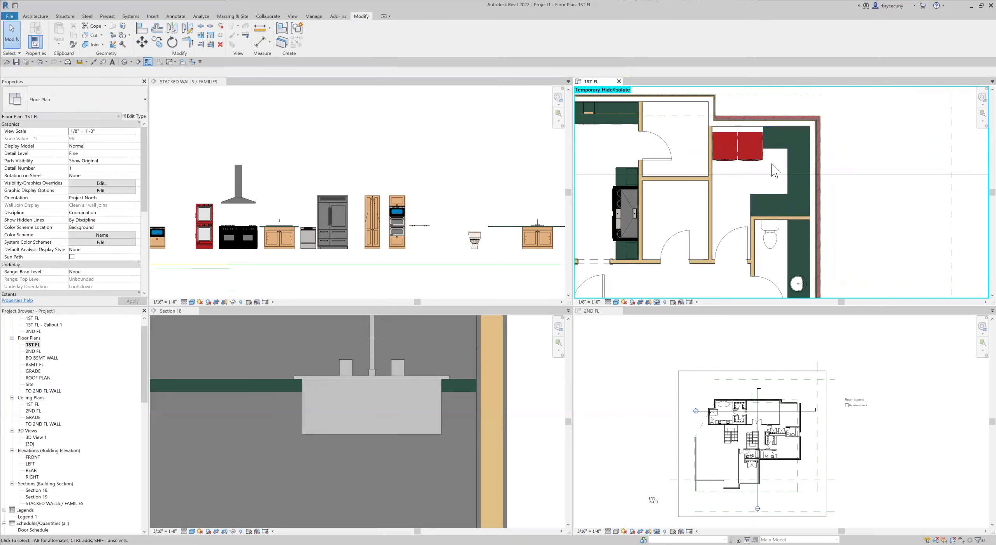
scroll(632, 199, down, 3)
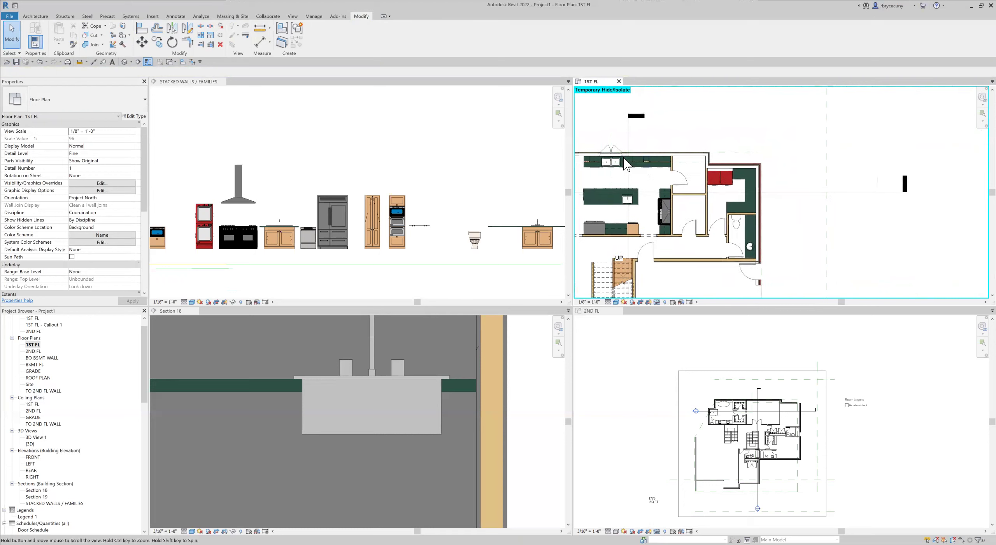
Place a rotated 42" x 21" Sink Kitchen-Double, matching the sink below the kitchen window, on the laundry countertop along the exterior wall.
scroll(608, 165, up, 2)
click(600, 155)
right_click(602, 156)
click(634, 201)
scroll(894, 229, up, 2)
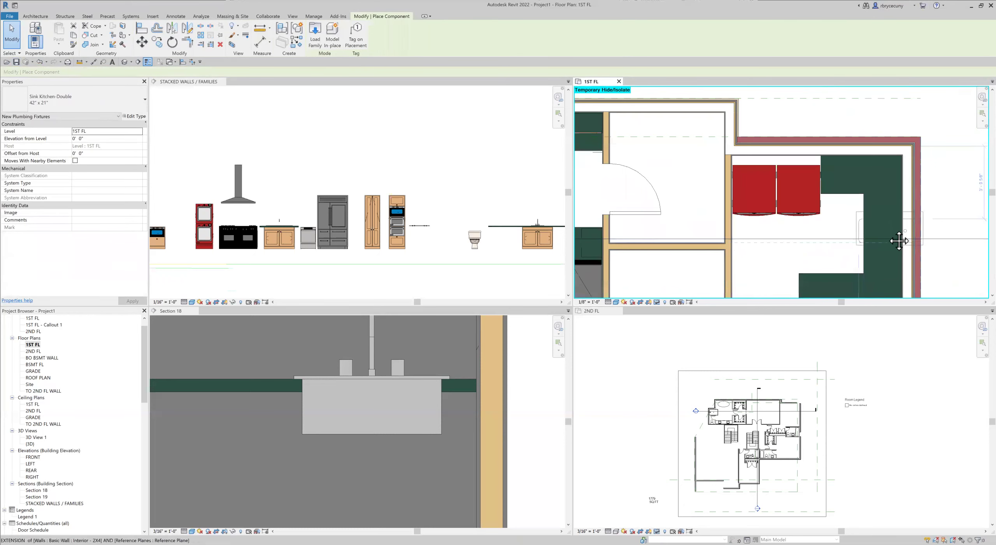
middle_drag(898, 240, 870, 156)
key(space)
key(space)
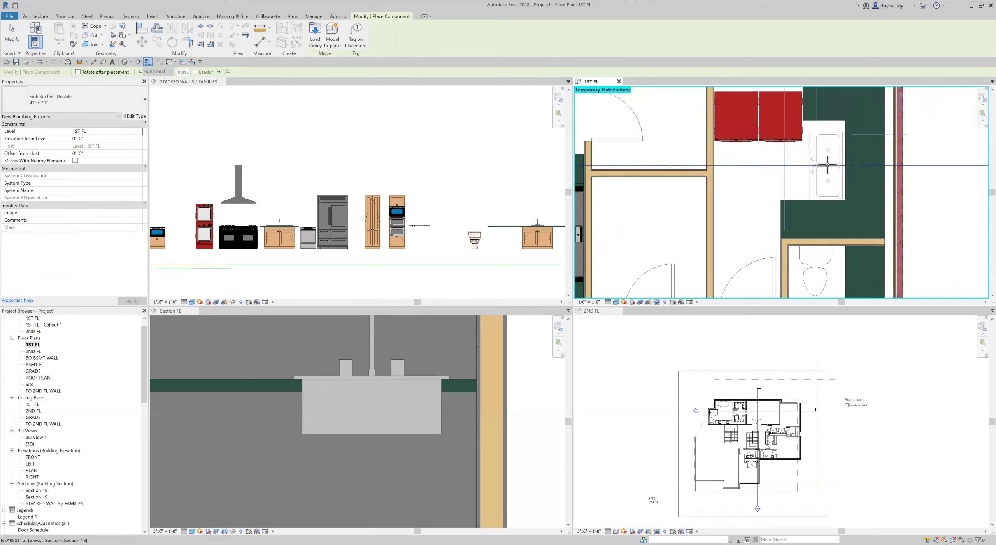
click(864, 166)
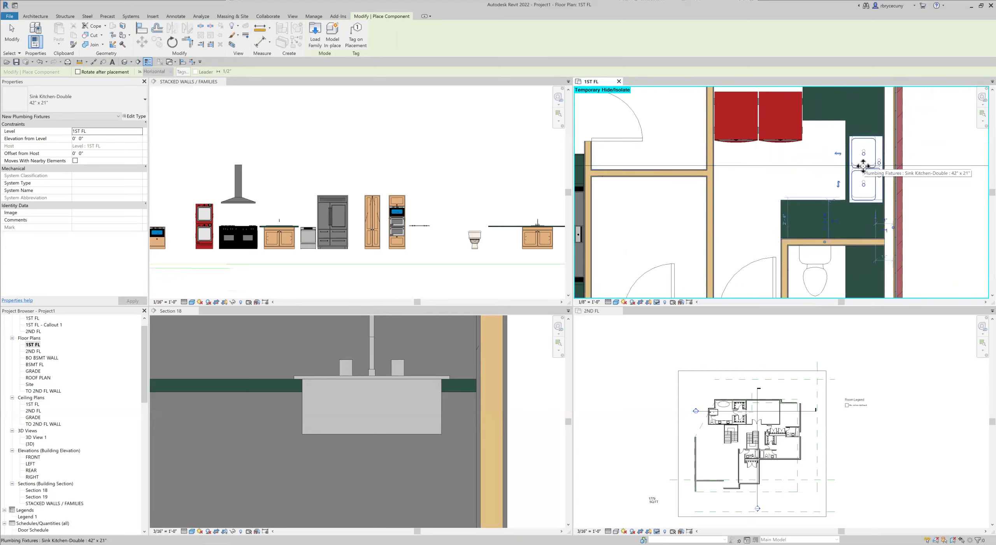
key(Escape)
key(Escape)
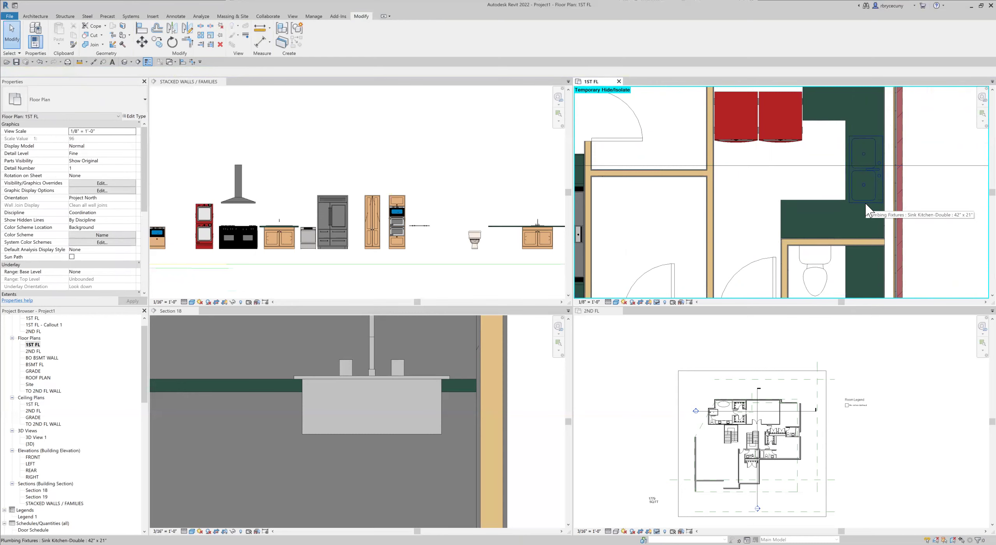
Open Section 18 and examine how the laundry room's double sink sits in the countertop.
scroll(865, 210, down, 3)
click(902, 184)
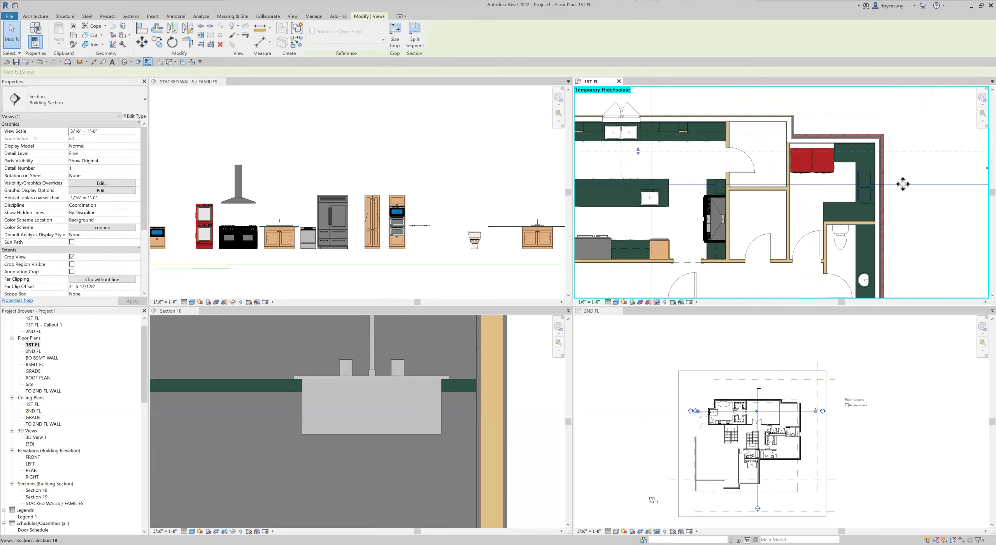
click(918, 218)
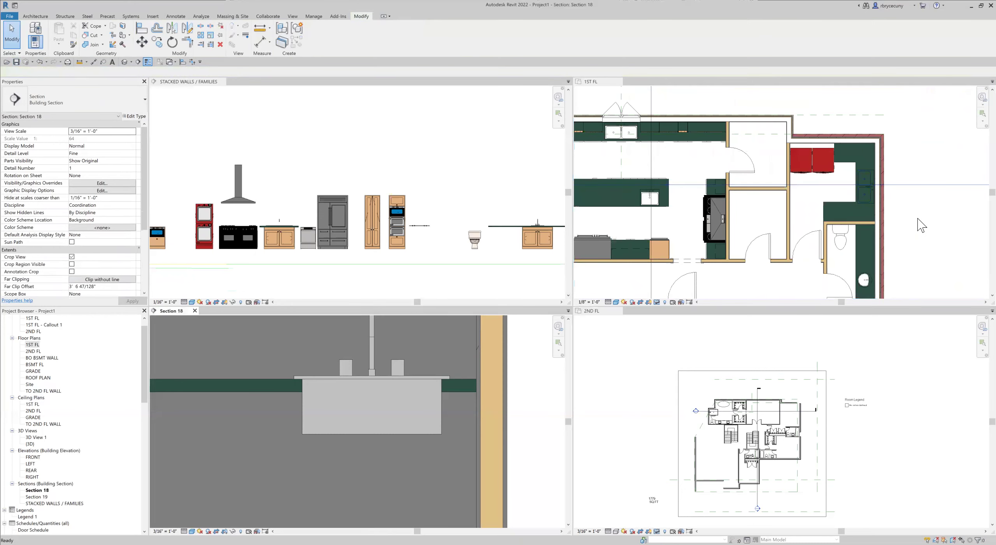
scroll(364, 373, down, 5)
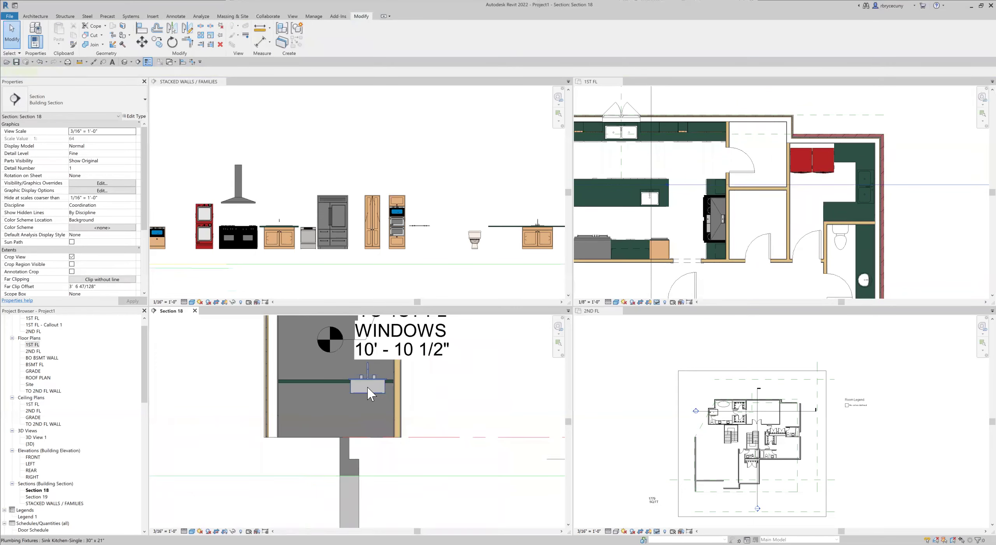
click(367, 386)
click(891, 205)
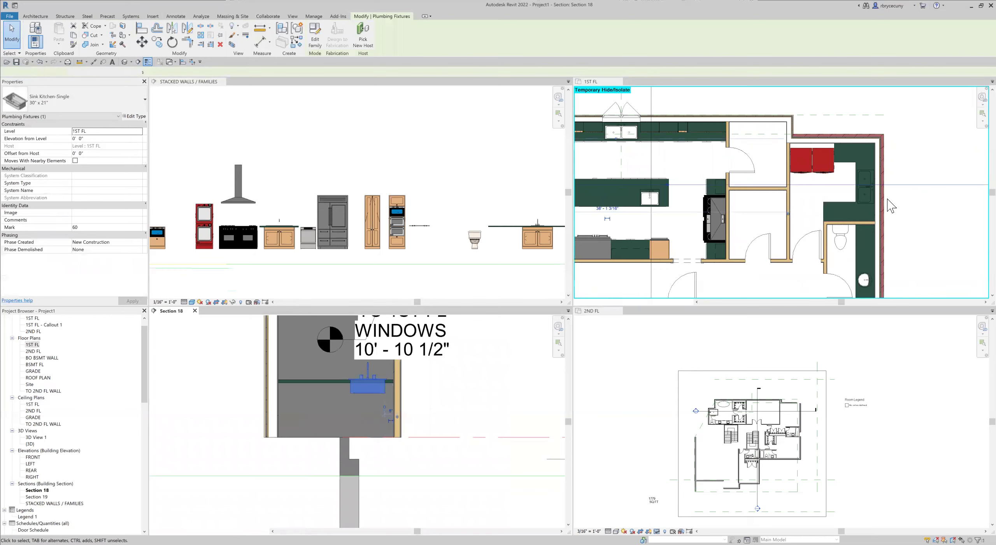
click(864, 186)
scroll(478, 376, down, 5)
middle_drag(477, 377, 316, 396)
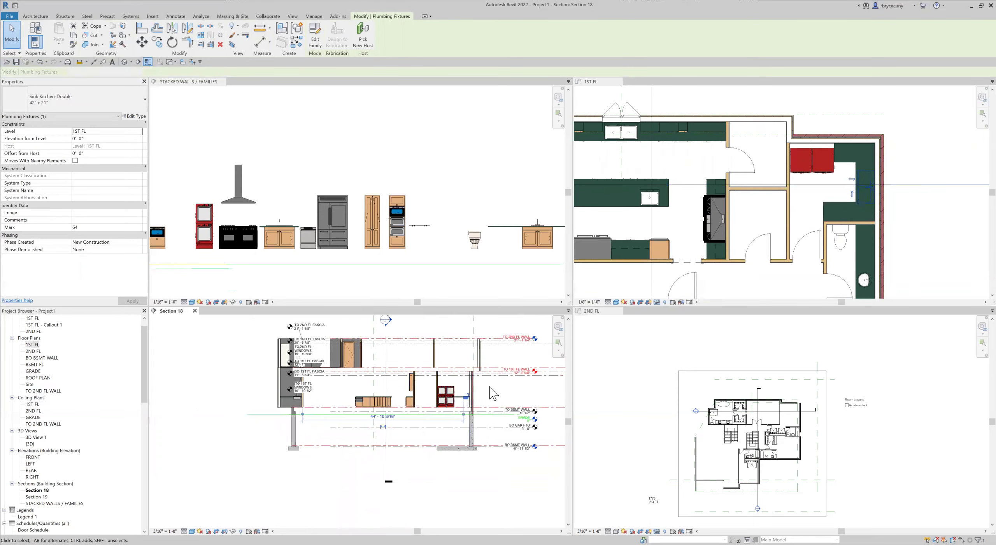
scroll(421, 392, up, 6)
scroll(402, 433, up, 3)
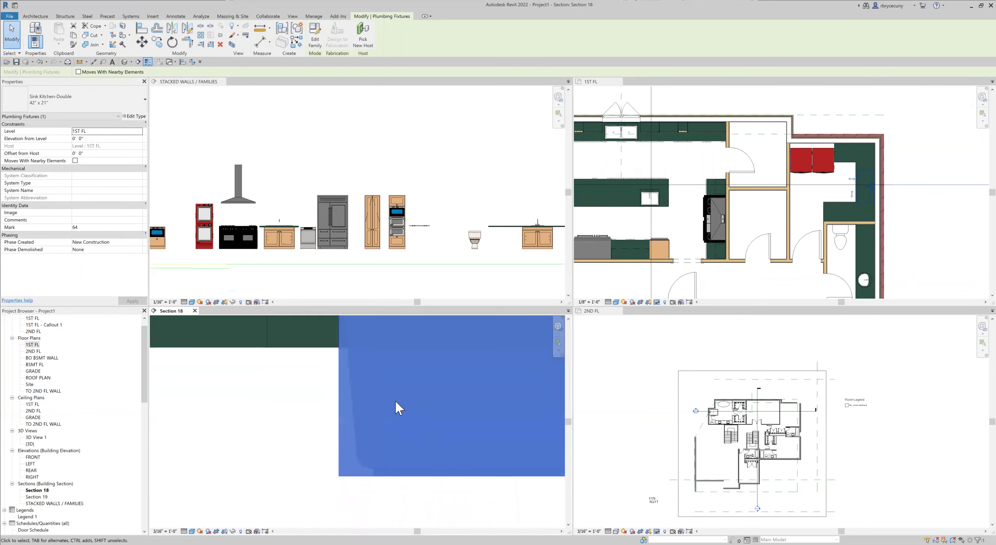
scroll(366, 385, down, 2)
scroll(365, 385, down, 2)
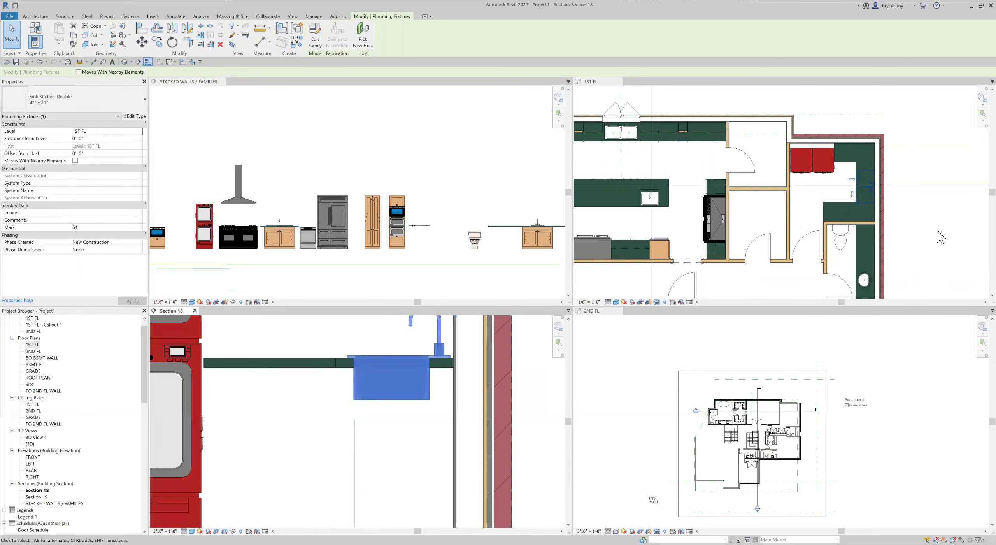
Open the laundry countertop for in-place editing and start a void extrusion in it.
scroll(929, 205, up, 2)
click(768, 219)
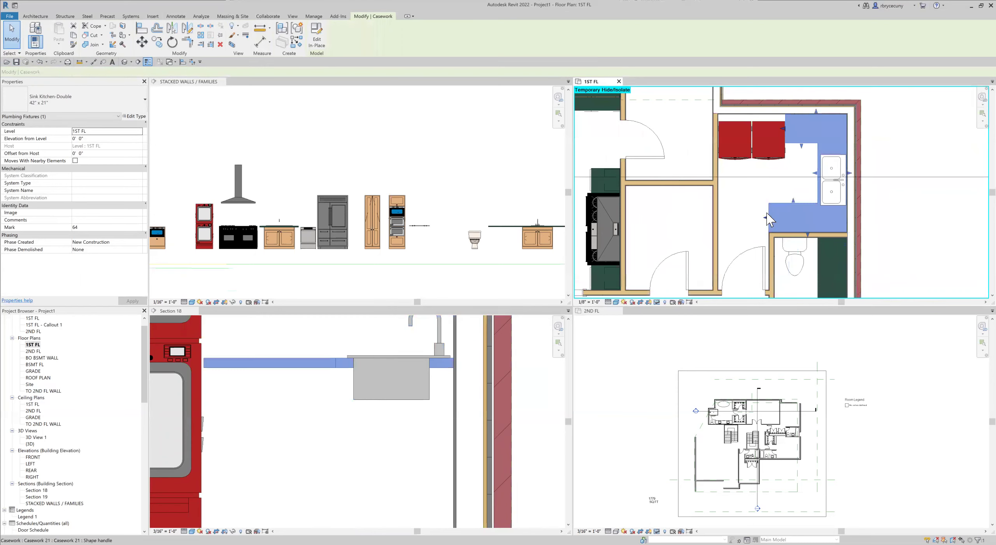
click(317, 39)
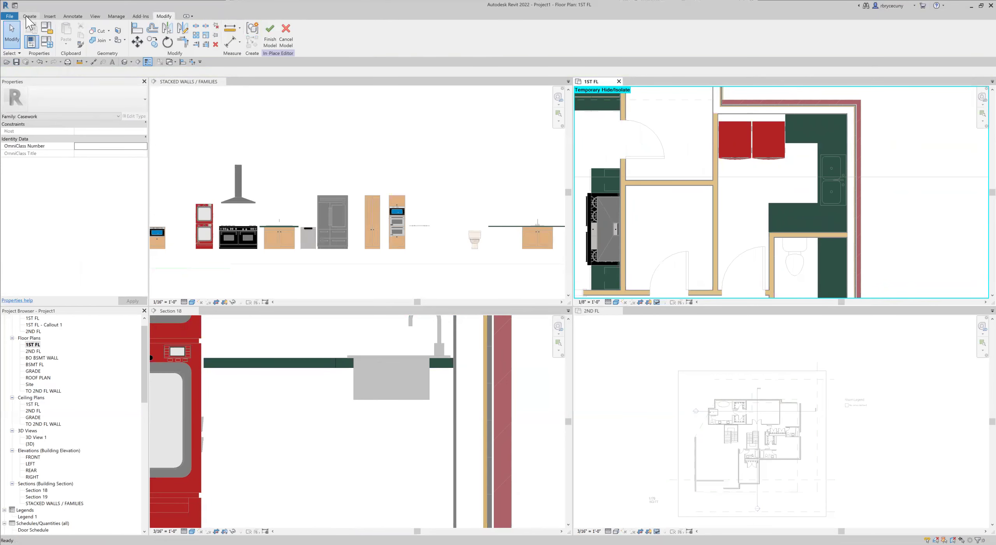
click(29, 17)
click(155, 35)
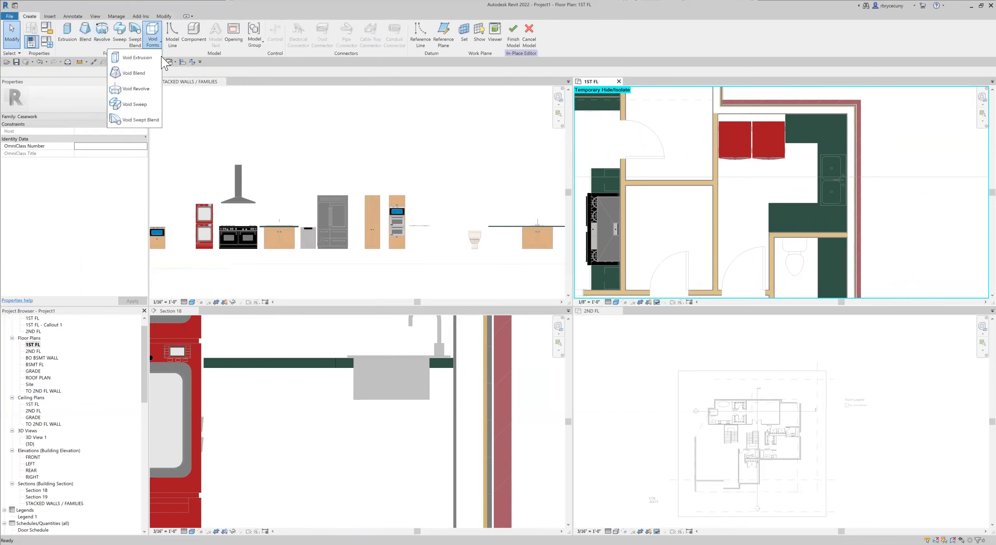
click(136, 57)
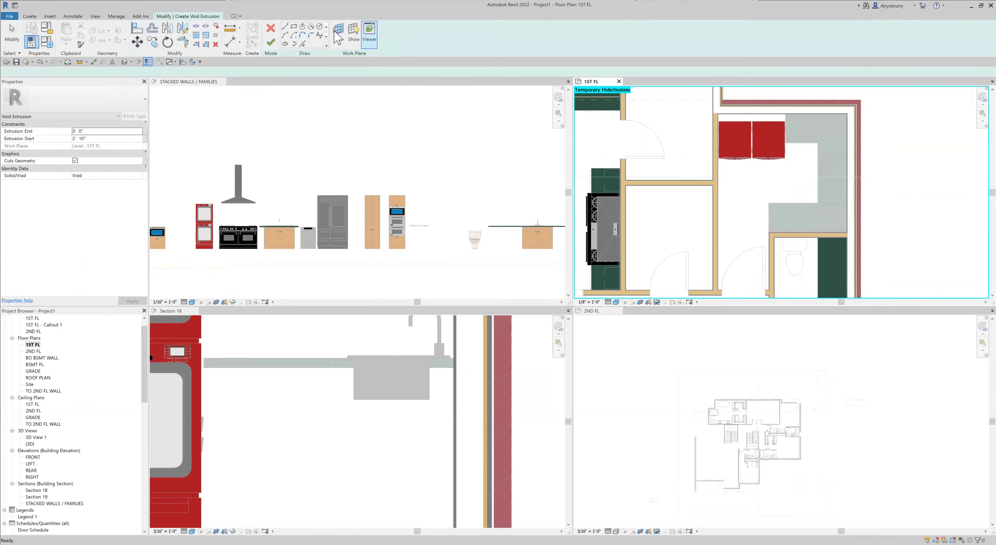
scroll(829, 166, up, 6)
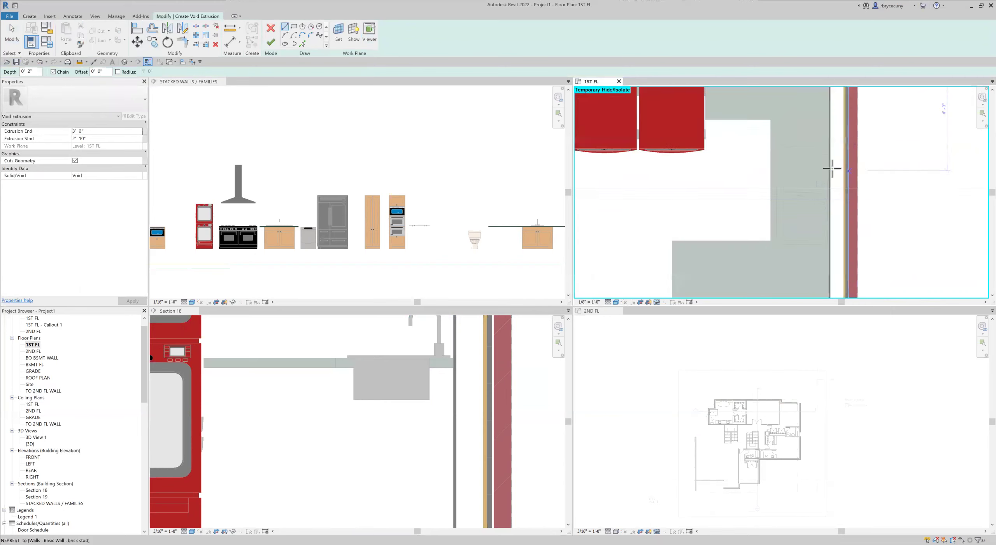
scroll(750, 112, up, 1)
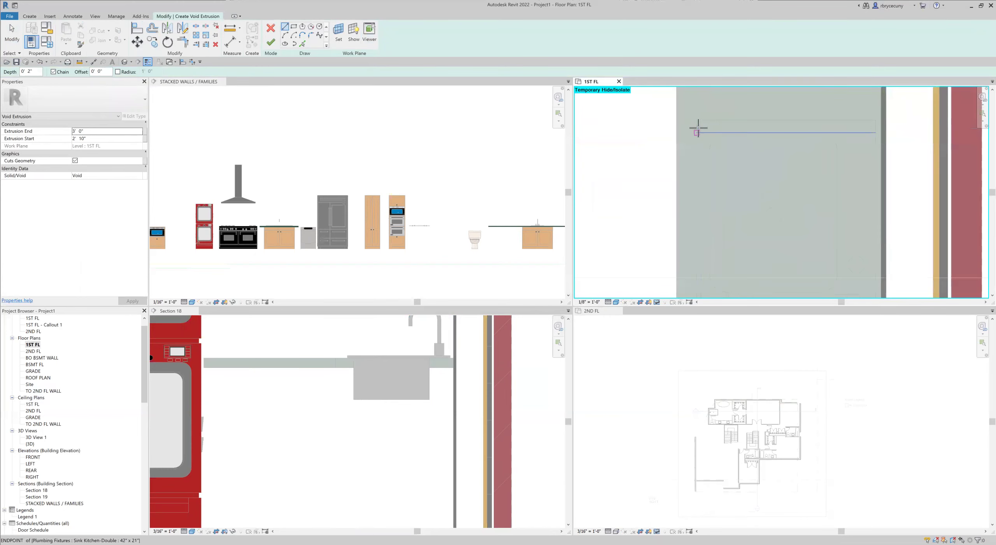
scroll(704, 126, down, 3)
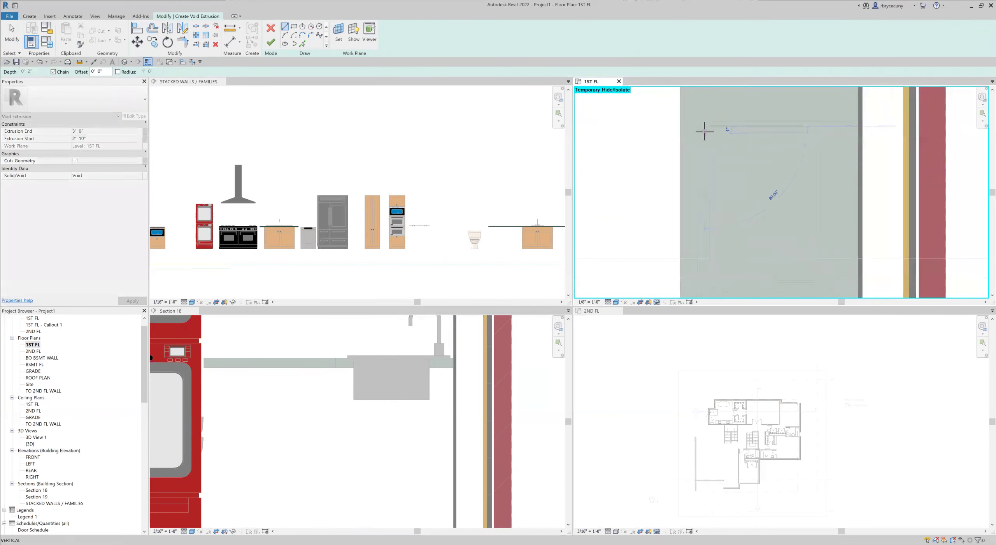
click(704, 128)
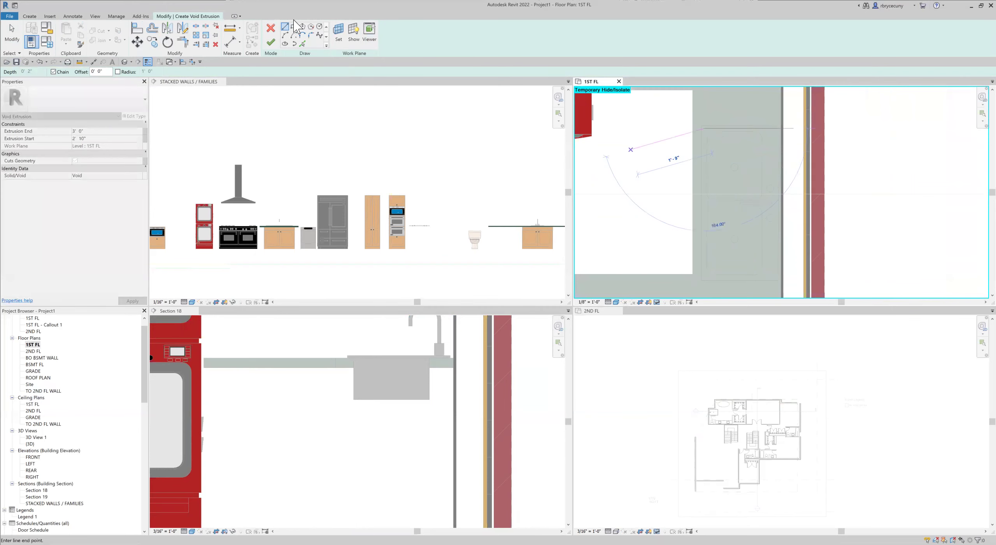
Sketch a rectangular void about 3'-4" long just inside the double sink's outer rim and finish the void extrusion.
click(293, 27)
scroll(704, 129, up, 3)
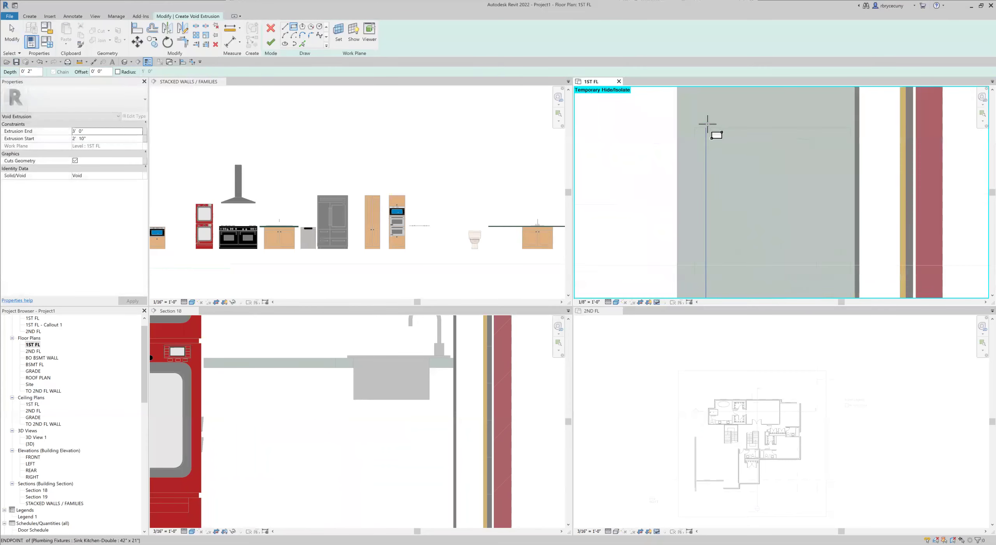
click(698, 141)
scroll(699, 144, down, 4)
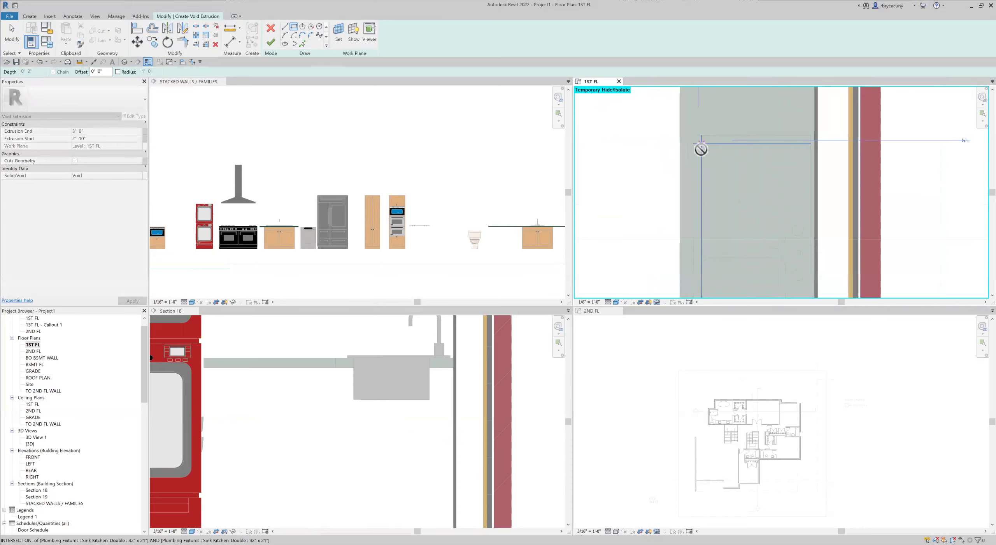
scroll(757, 227, up, 2)
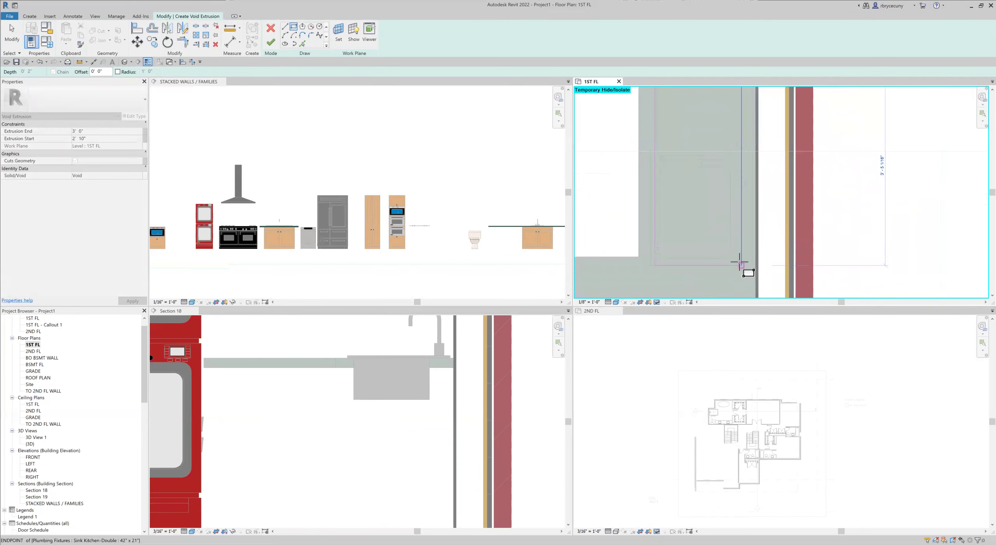
scroll(740, 261, up, 2)
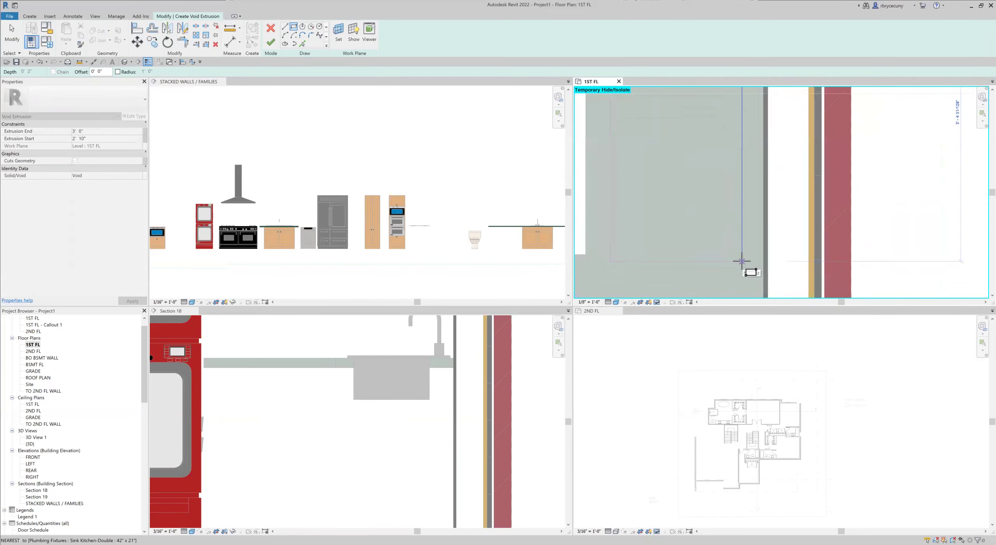
click(742, 261)
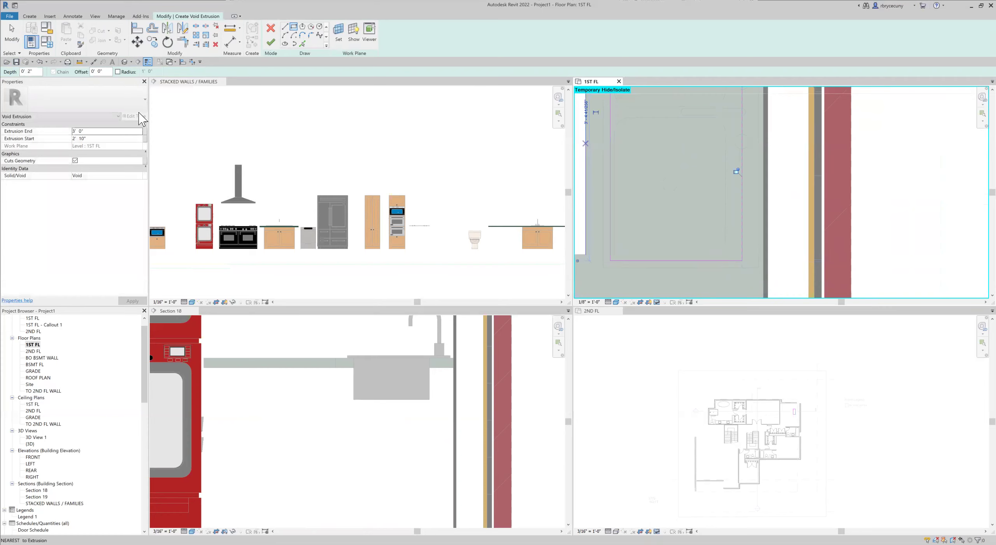
click(271, 42)
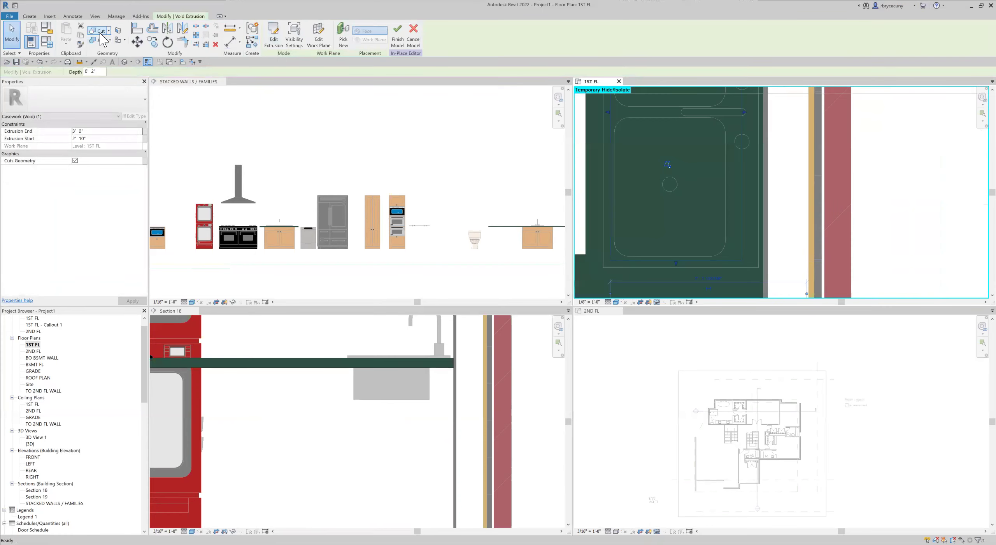
Finish the in-place laundry countertop with its sink opening cut out and save the project.
click(270, 39)
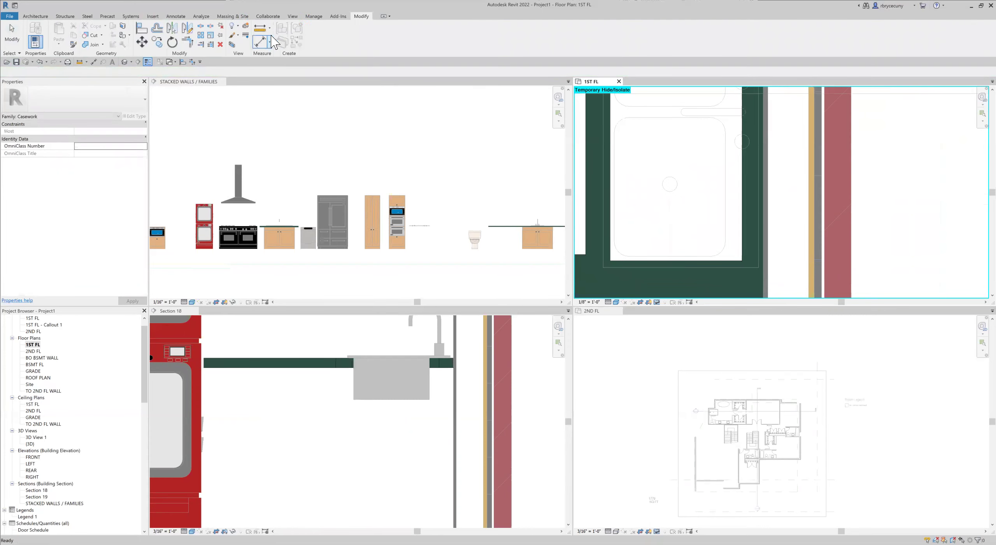
scroll(707, 218, down, 4)
scroll(707, 220, down, 5)
scroll(755, 217, up, 2)
middle_drag(733, 207, 755, 222)
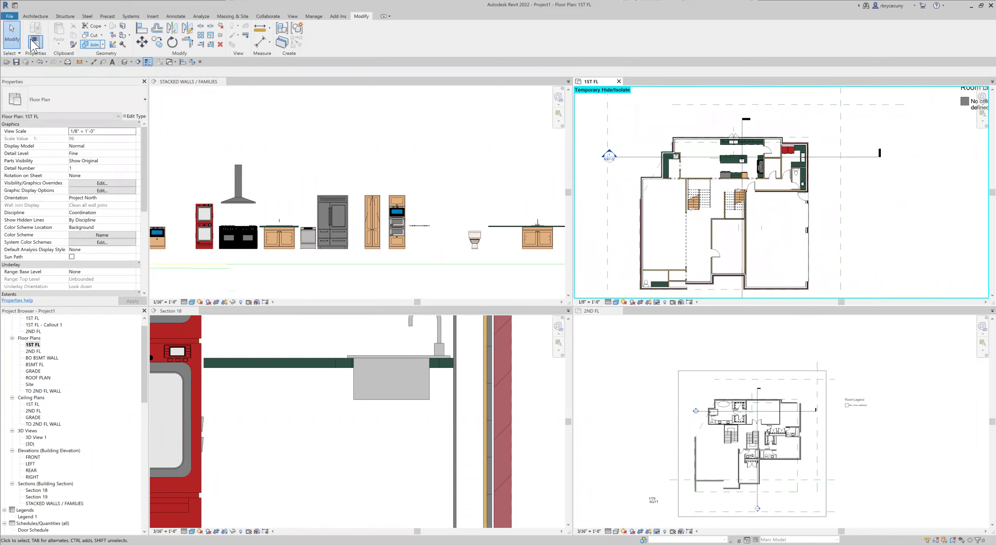
click(16, 62)
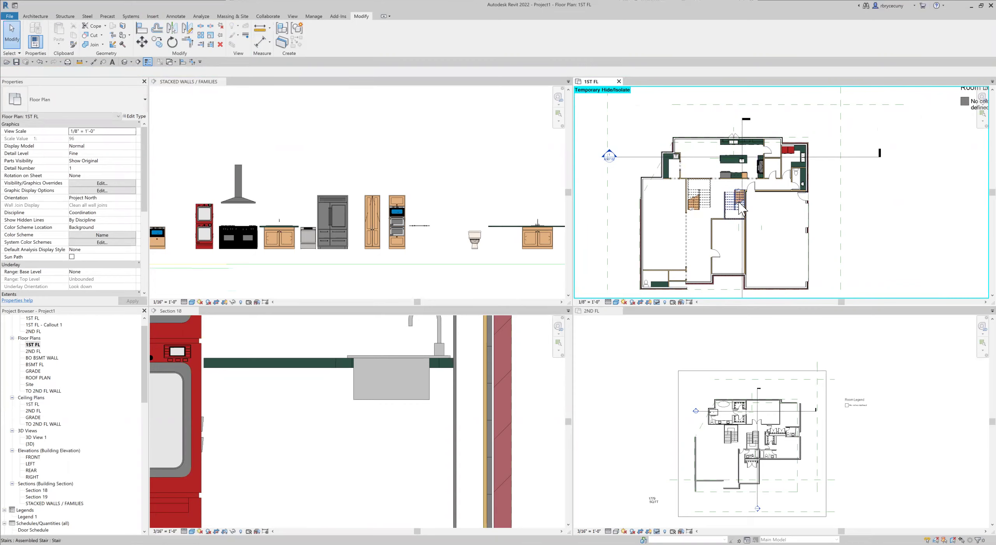
scroll(772, 147, up, 5)
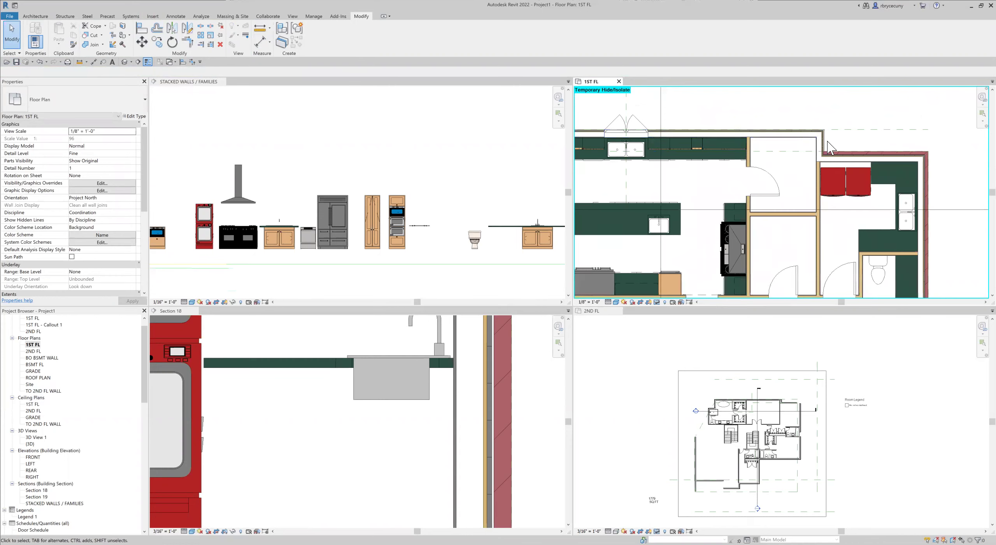
middle_drag(700, 173, 765, 152)
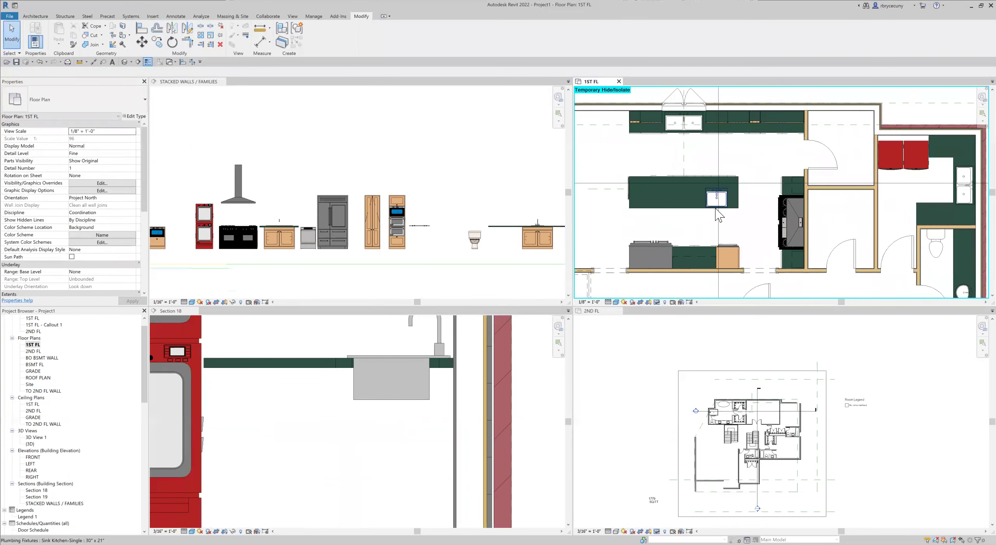
scroll(576, 179, down, 5)
scroll(739, 402, up, 4)
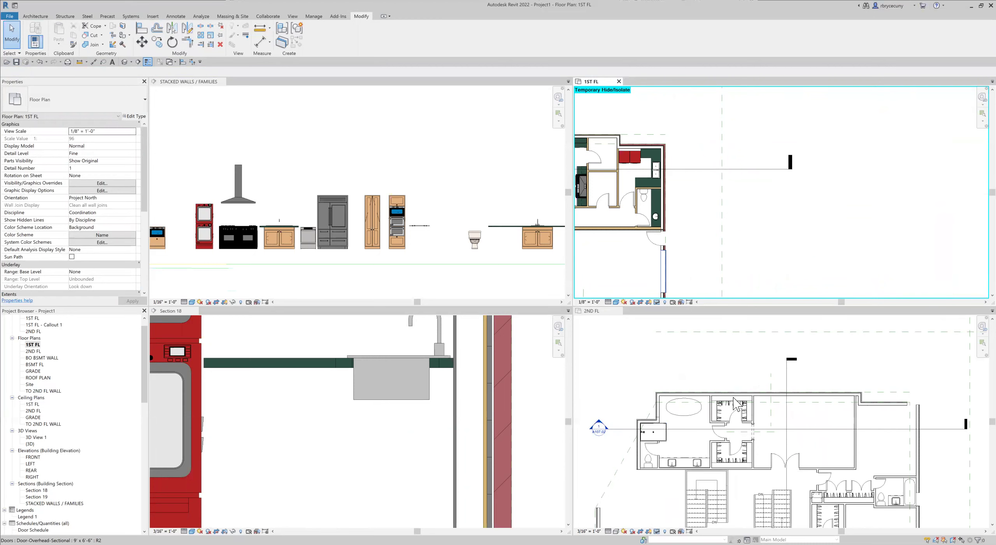
Place one instance similar to the 2ND FL Closet_Hangers_on_Pole_ADJUSTABLE unit in the 1ST FL closet behind the kitchen range.
click(729, 405)
click(730, 404)
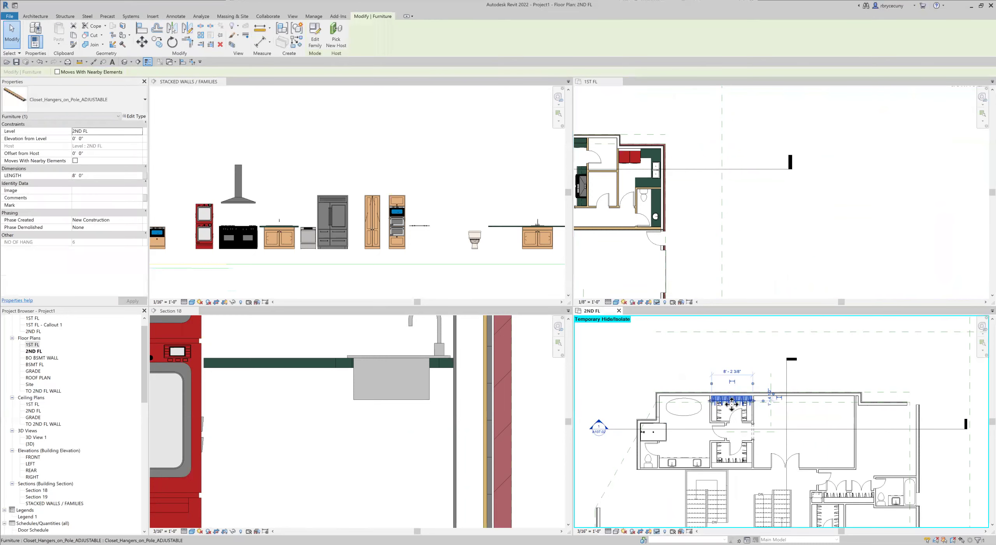
right_click(731, 404)
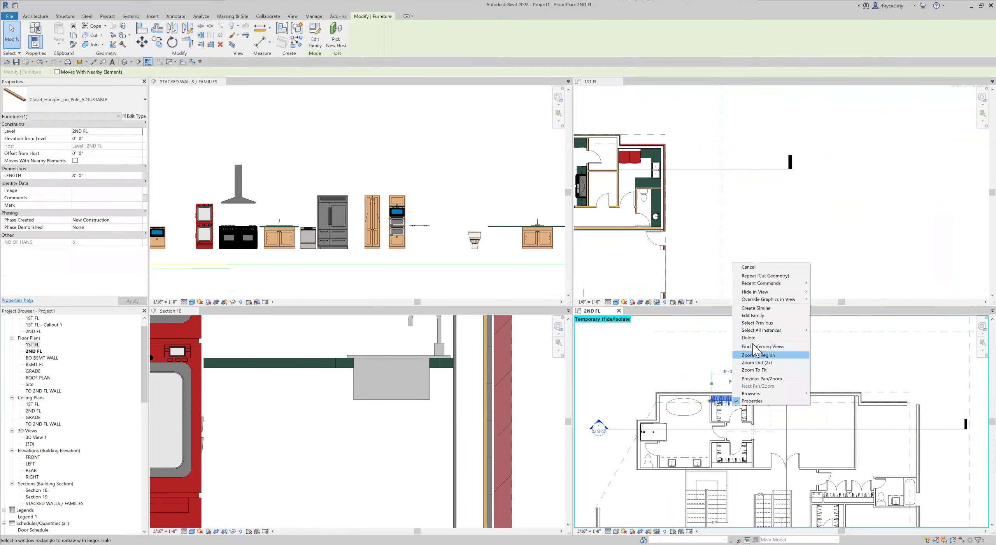
click(762, 307)
scroll(596, 188, up, 2)
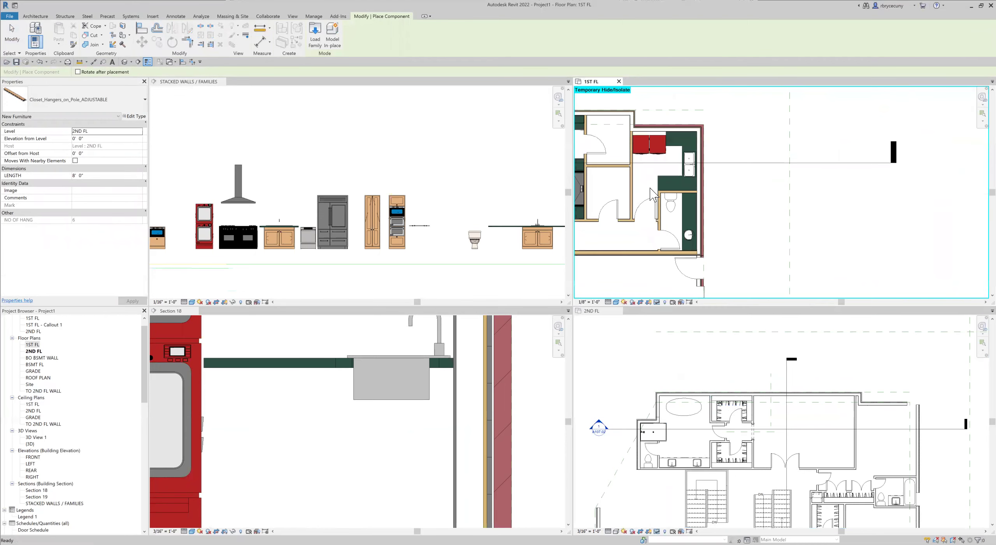
scroll(686, 211, up, 2)
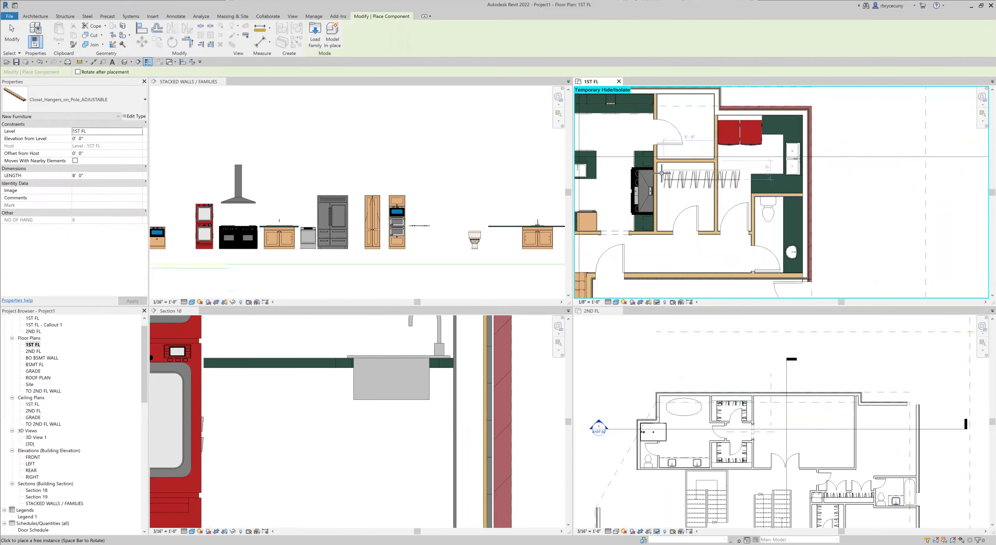
scroll(661, 173, up, 4)
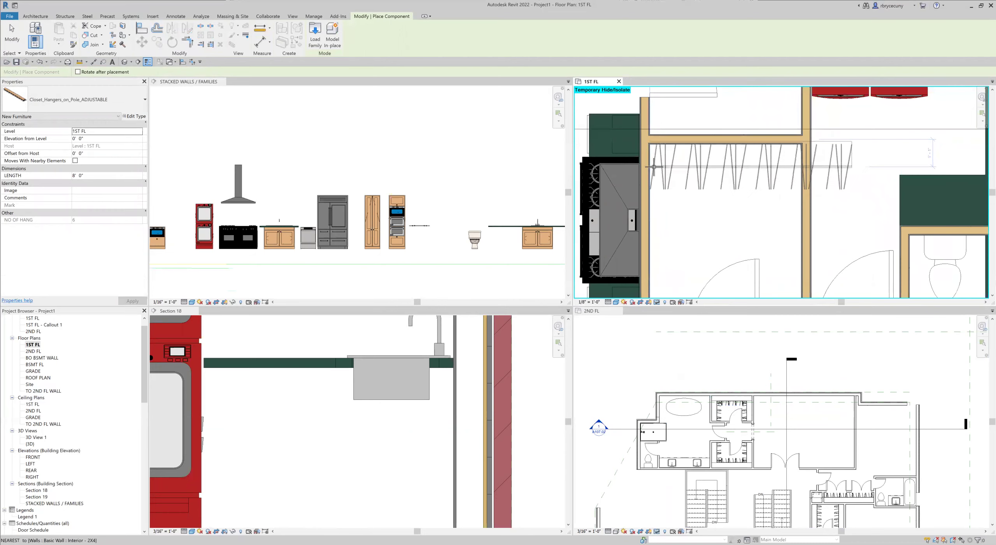
click(687, 199)
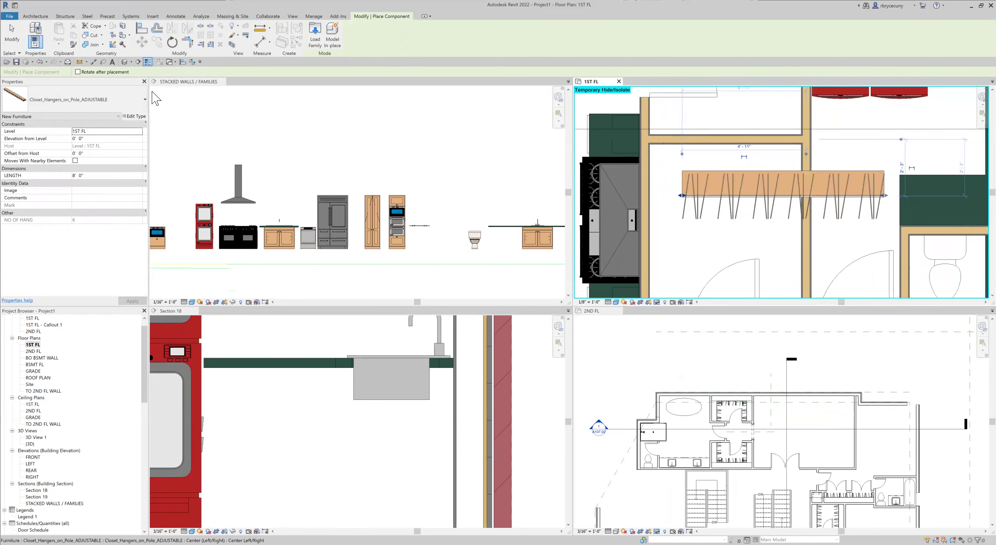
click(15, 40)
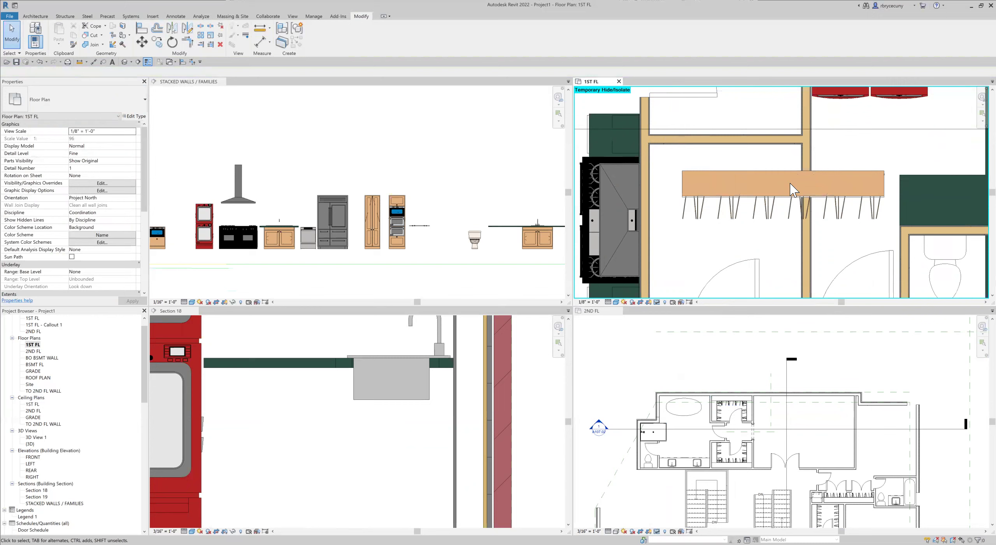
Rotate the new closet hanger unit on 1ST FL by 90 degrees.
click(776, 169)
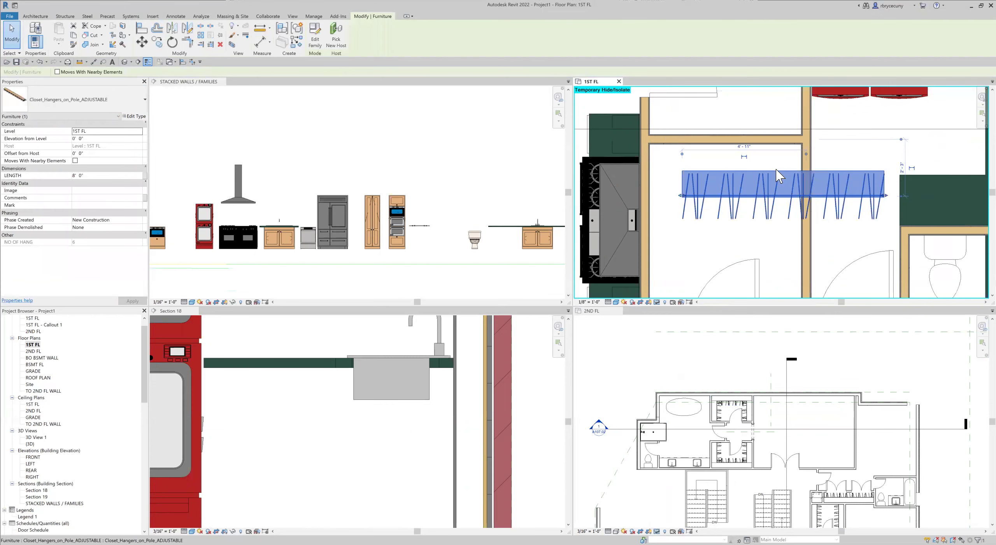
click(173, 43)
click(637, 260)
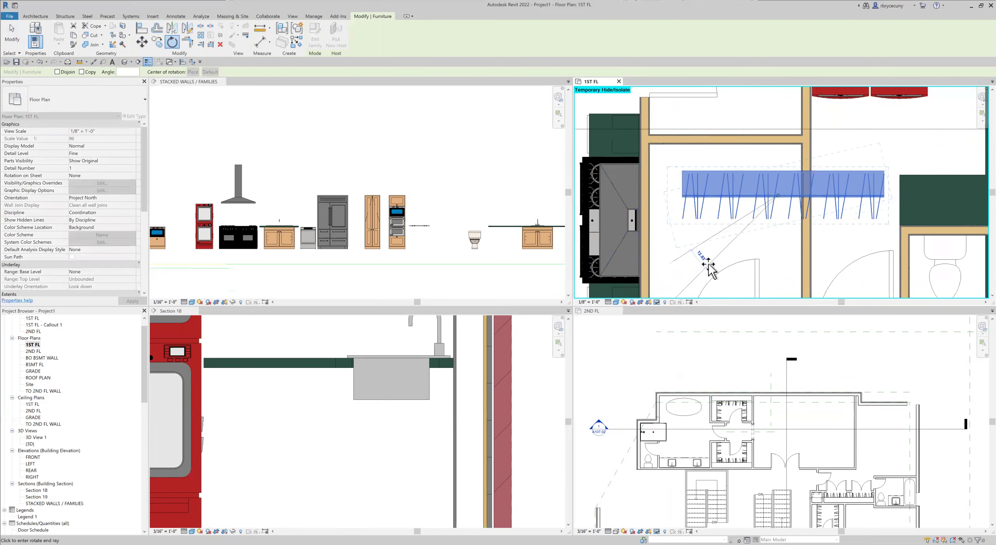
text(90)
key(Return)
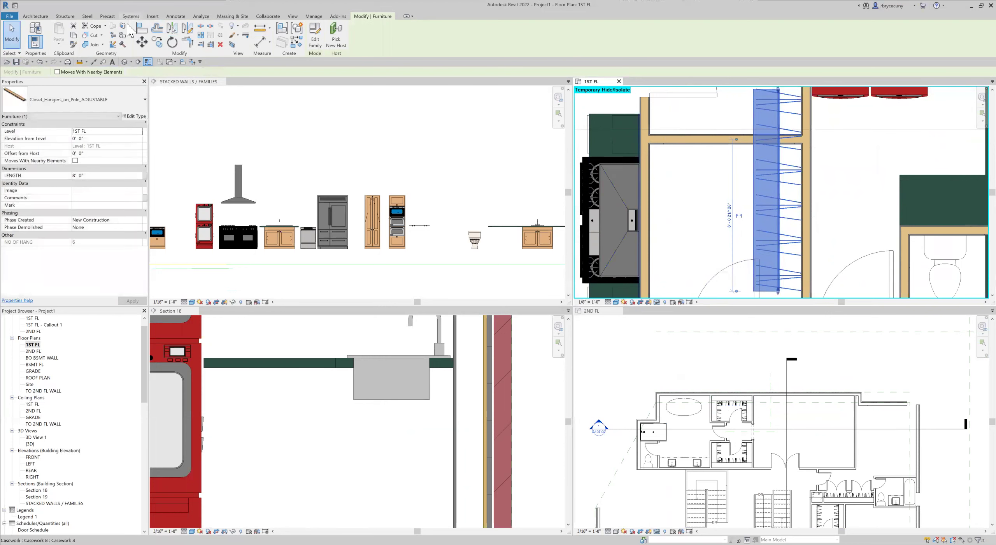
Align the shelf edge of the hanger unit to the inner face of the closet wall behind the range.
click(652, 233)
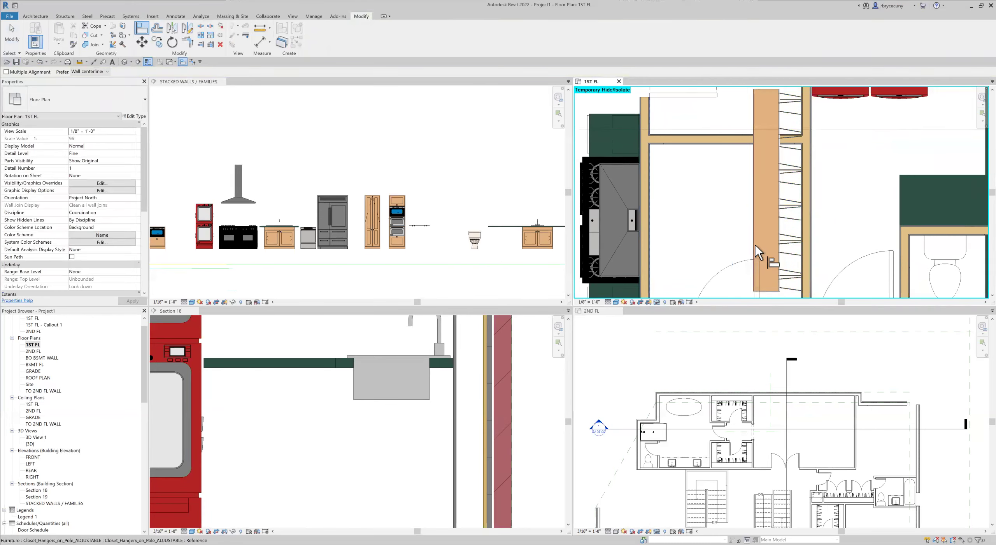
click(754, 245)
middle_drag(725, 230, 728, 183)
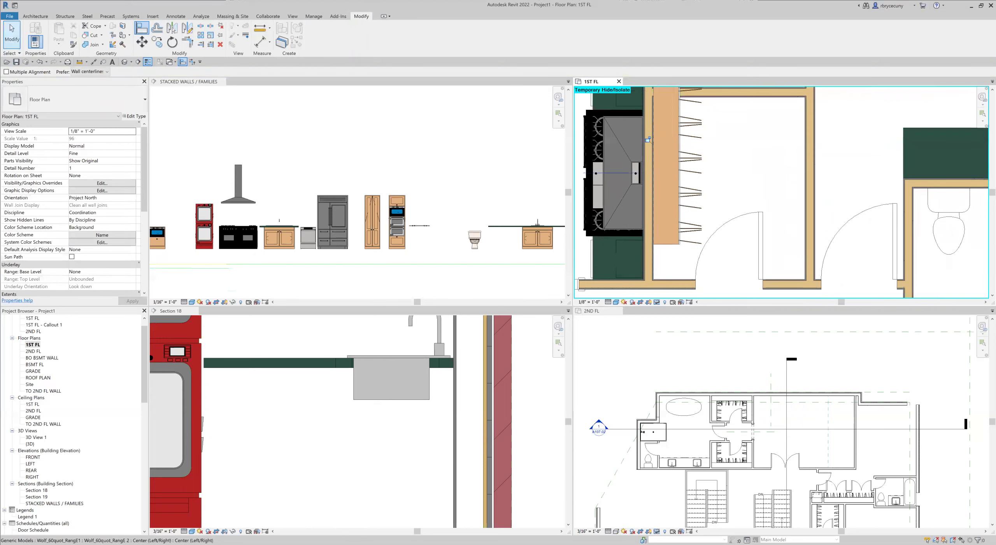
click(9, 38)
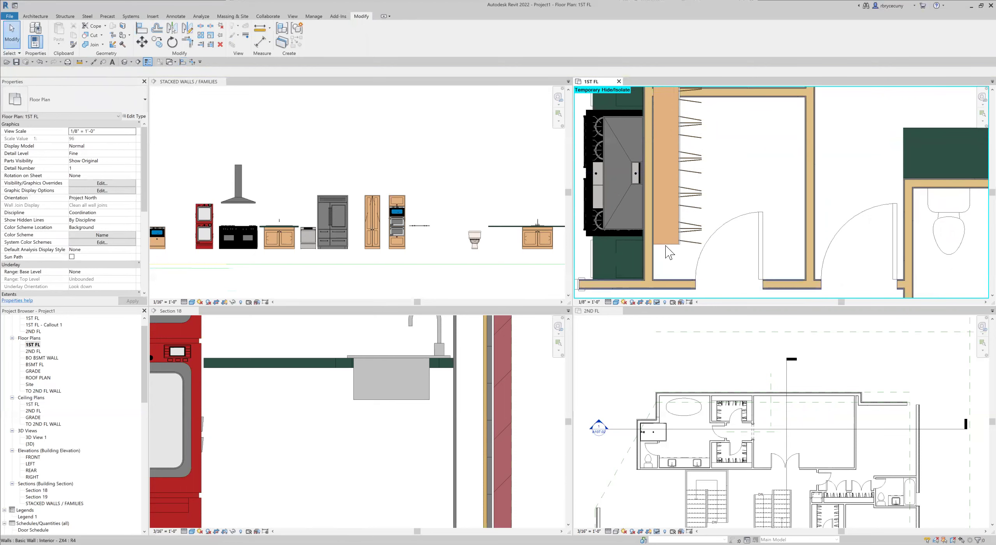
Stretch both ends of the hanger unit to the closet's end walls, making it 7' 2 1/2" long.
scroll(661, 272, up, 1)
scroll(663, 252, up, 2)
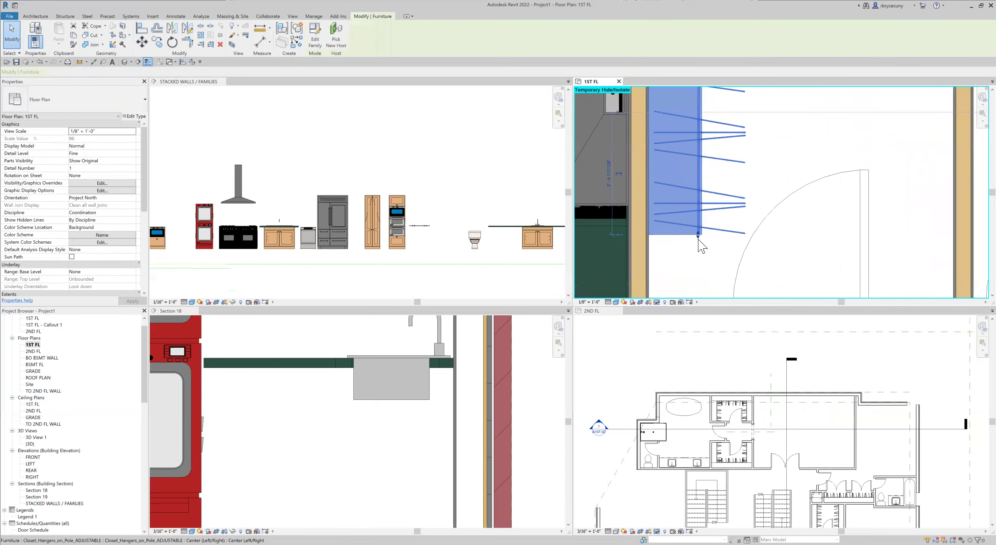
click(698, 231)
drag(699, 277, 693, 229)
scroll(693, 226, down, 4)
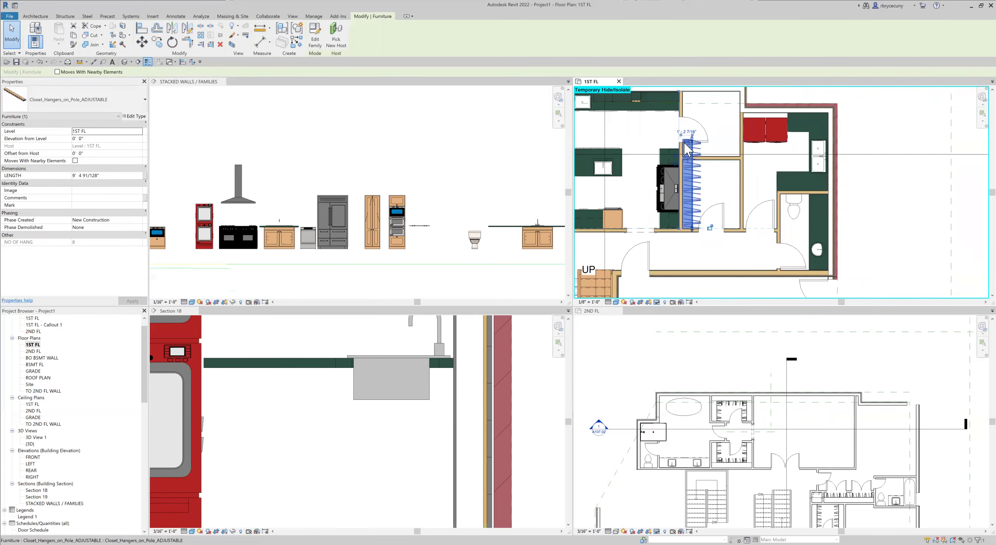
scroll(686, 148, up, 3)
scroll(700, 144, up, 4)
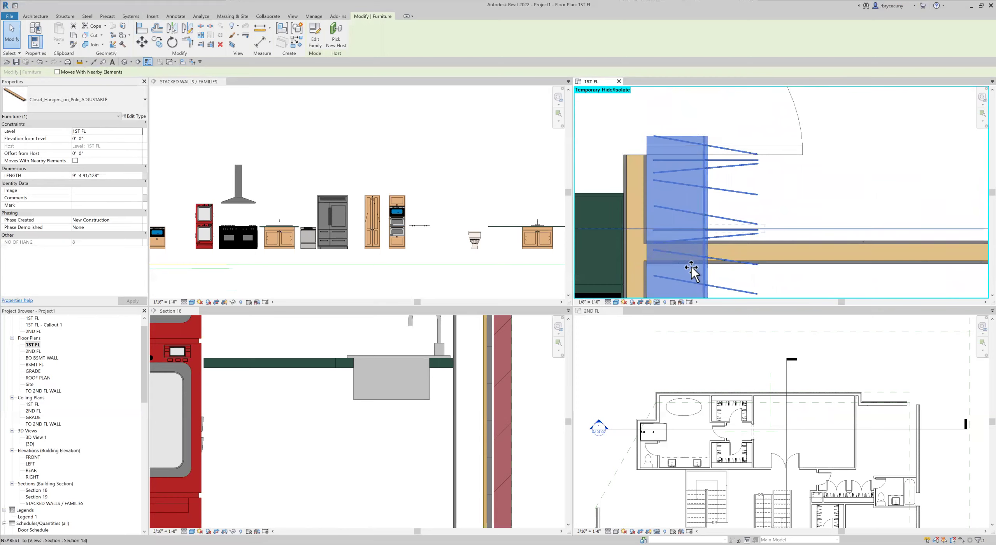
drag(690, 270, 690, 267)
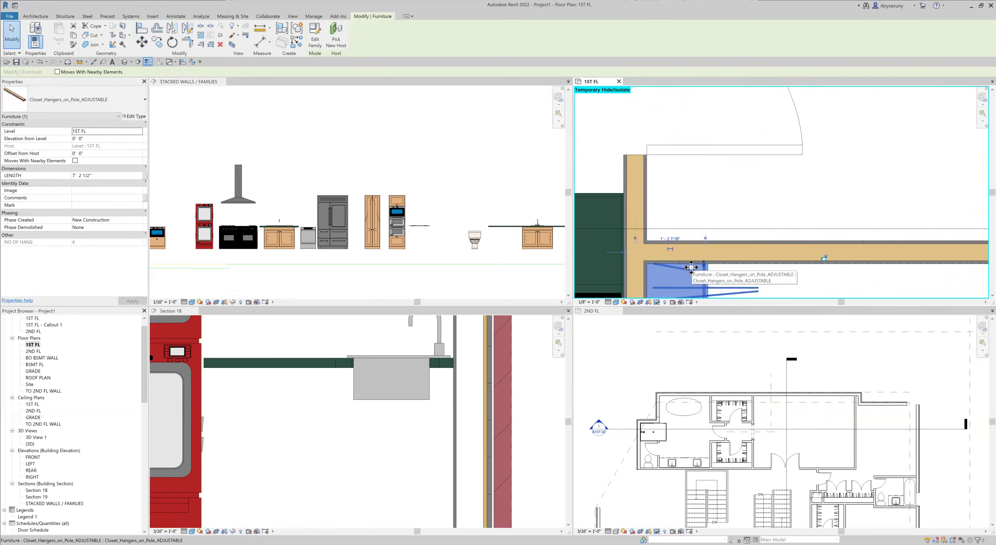
Mirror a copy of the hanger unit onto the opposite closet wall, drawing the axis from the midpoint of the closet's back wall.
scroll(691, 267, down, 5)
middle_drag(690, 267, 660, 169)
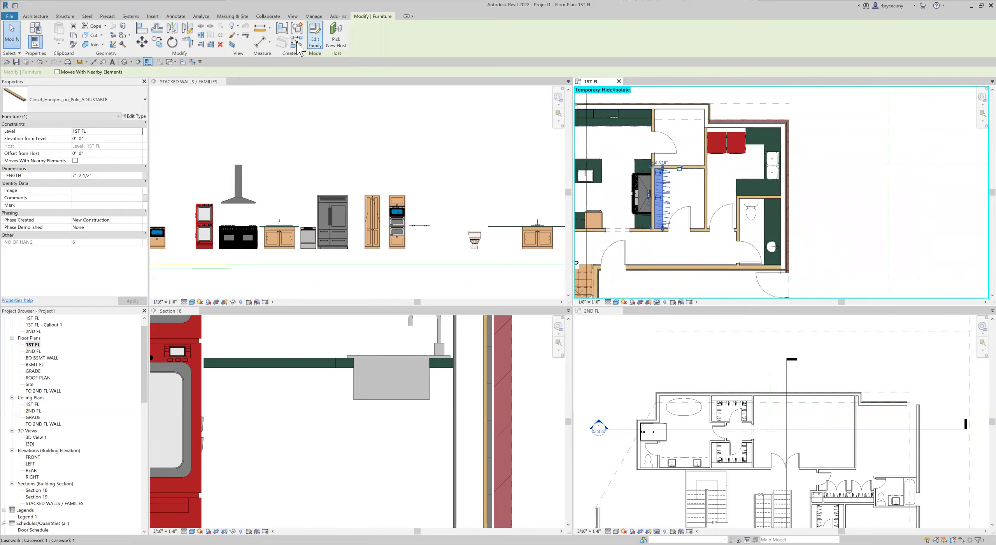
right_click(172, 36)
scroll(694, 174, up, 3)
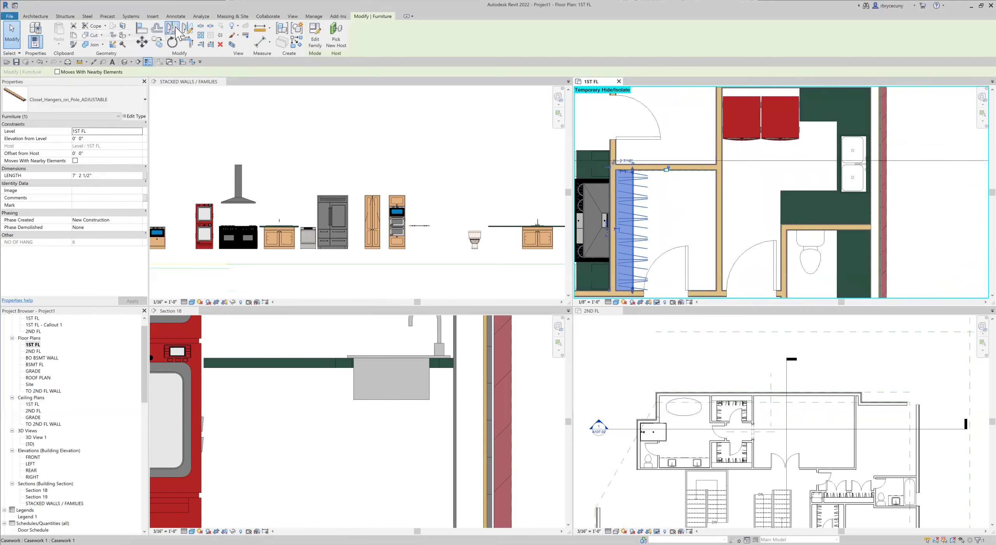
click(173, 29)
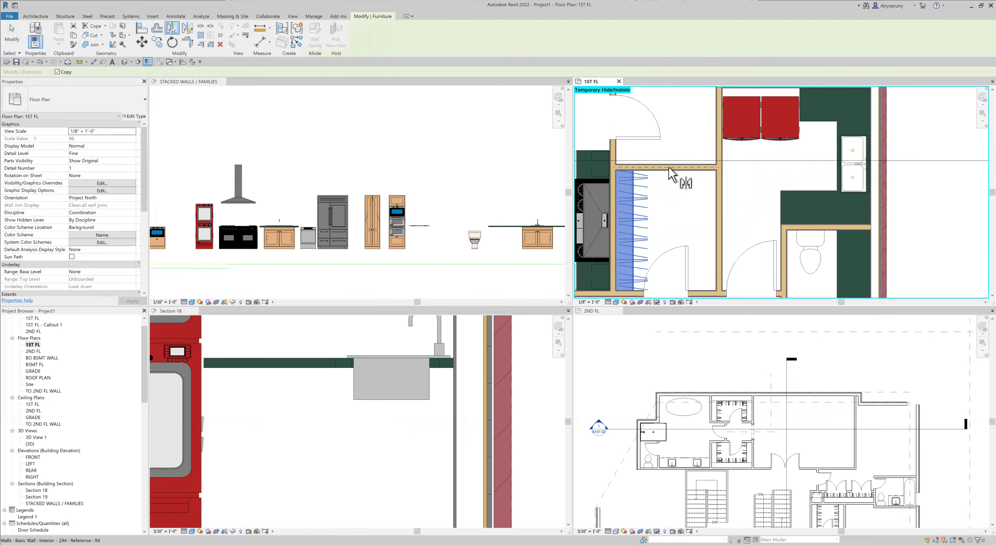
click(187, 31)
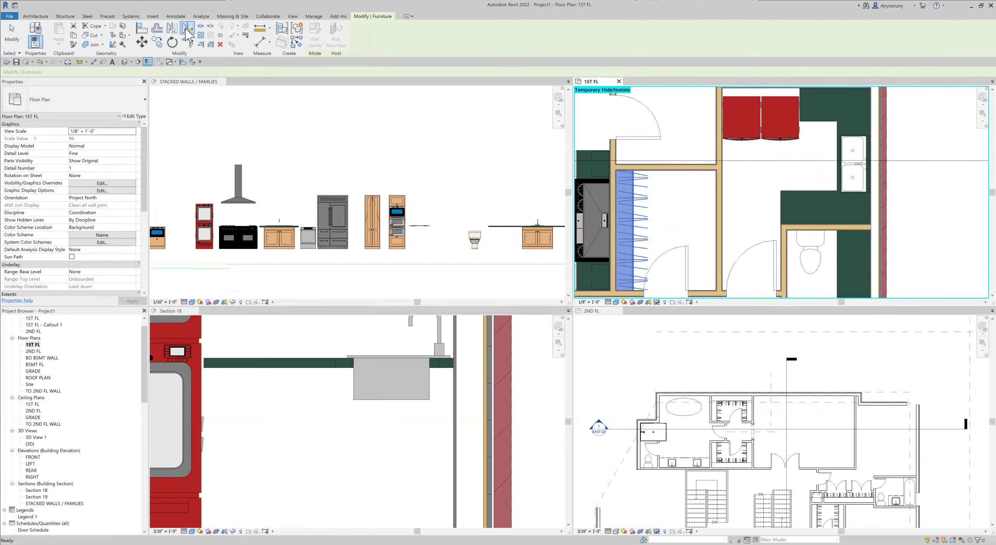
click(665, 169)
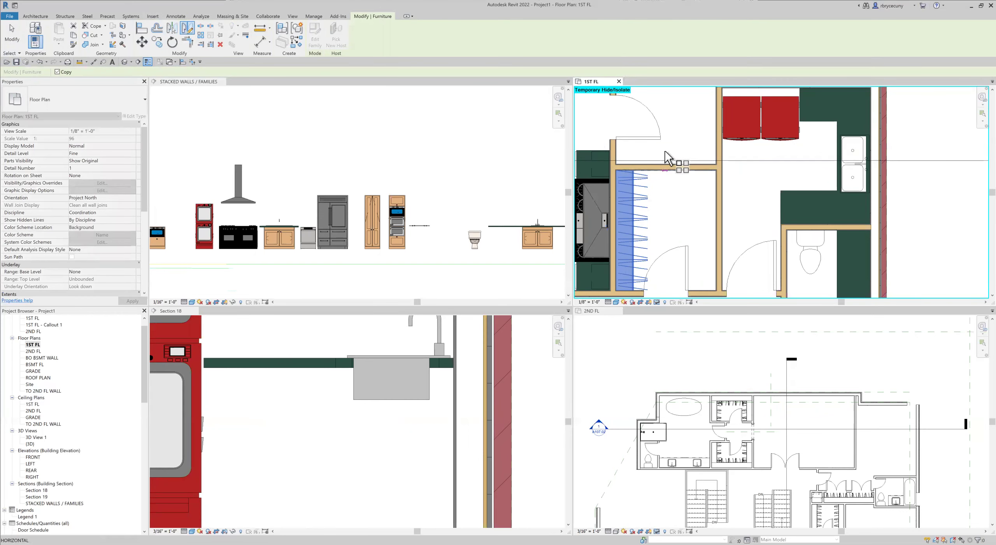
click(665, 141)
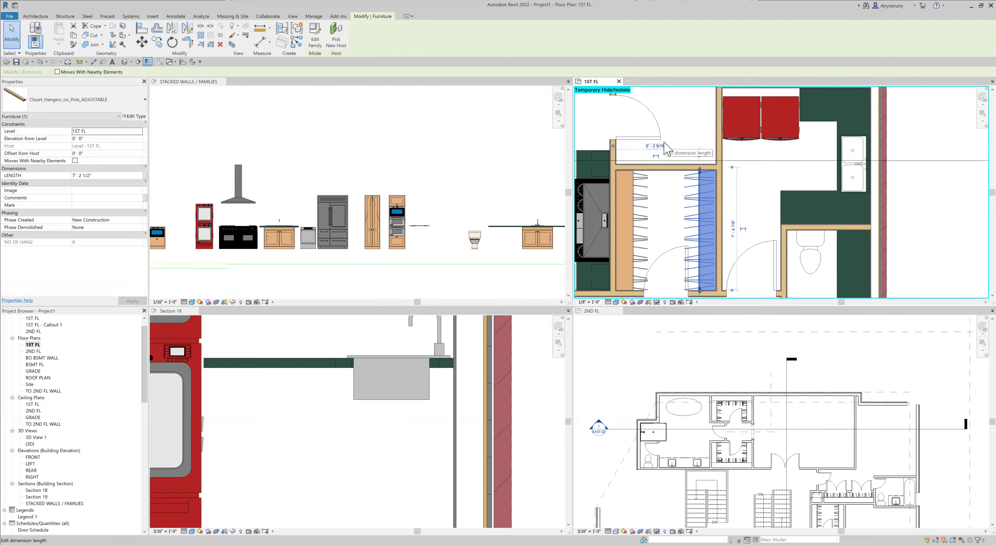
scroll(666, 142, down, 5)
key(Escape)
Examine how the closet hangers clear the closet door and fit within the surrounding 1ST FL layout.
scroll(663, 173, up, 5)
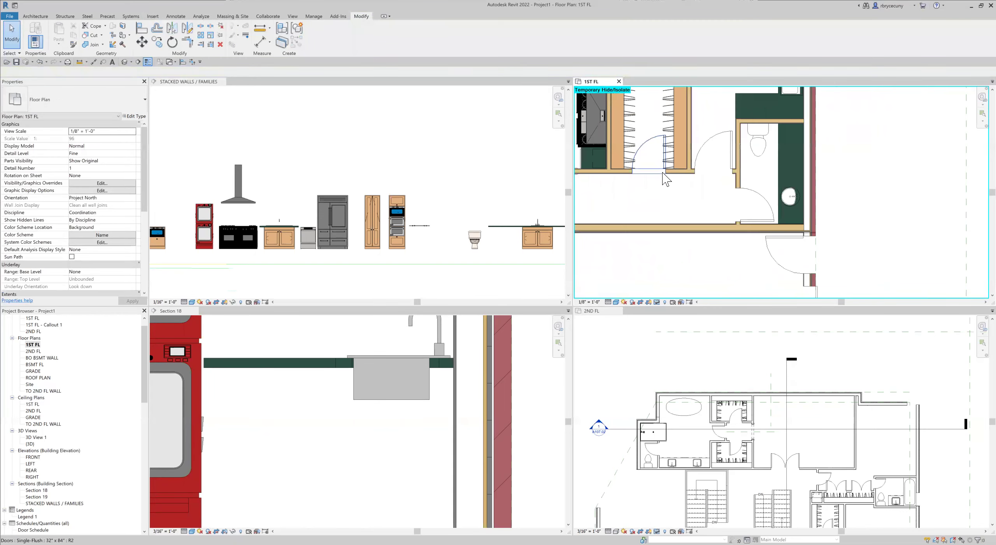
scroll(626, 154, up, 4)
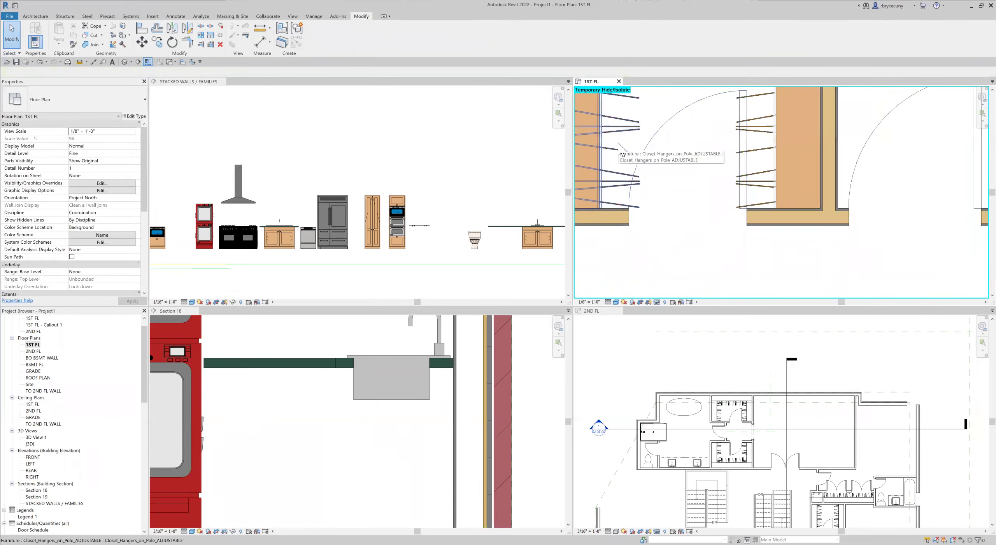
scroll(619, 148, down, 3)
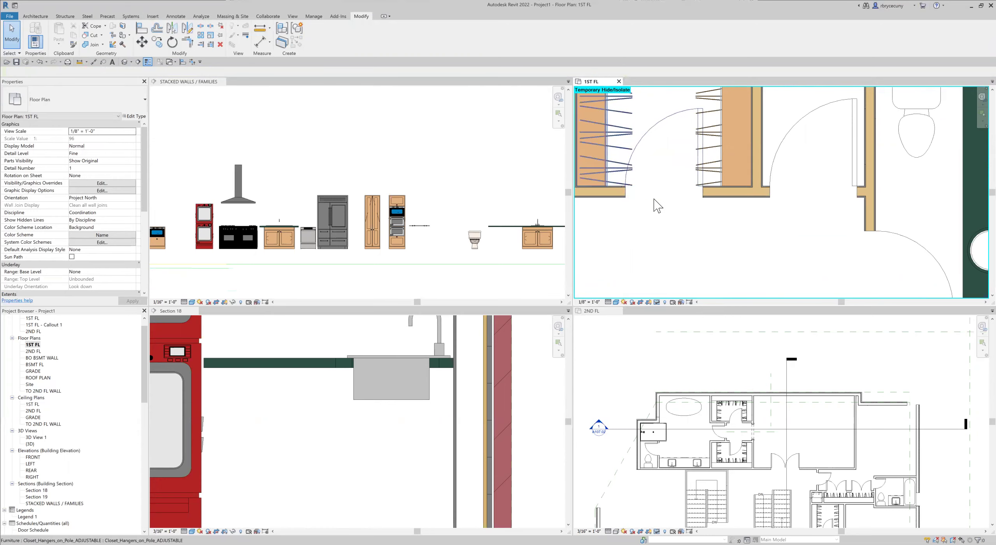
scroll(654, 201, up, 2)
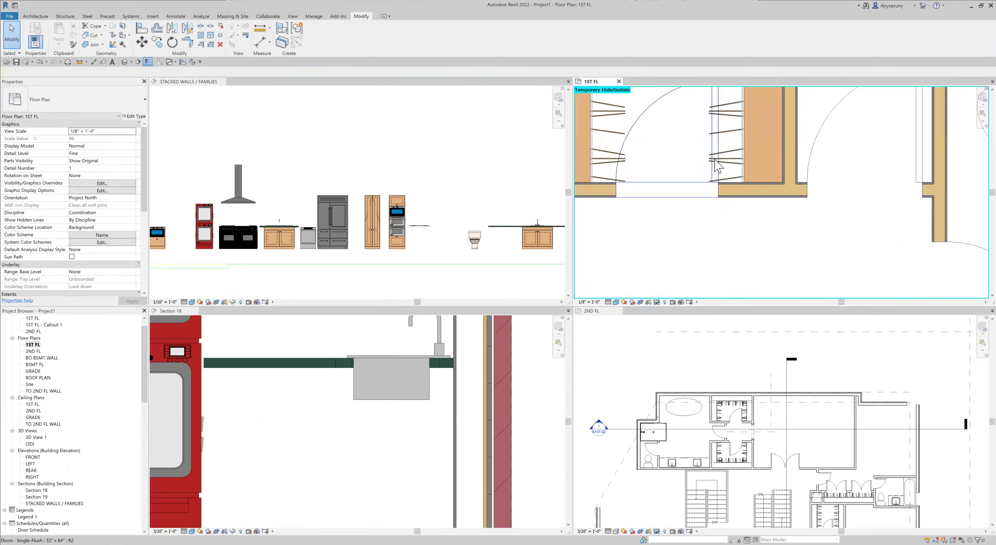
scroll(717, 168, down, 2)
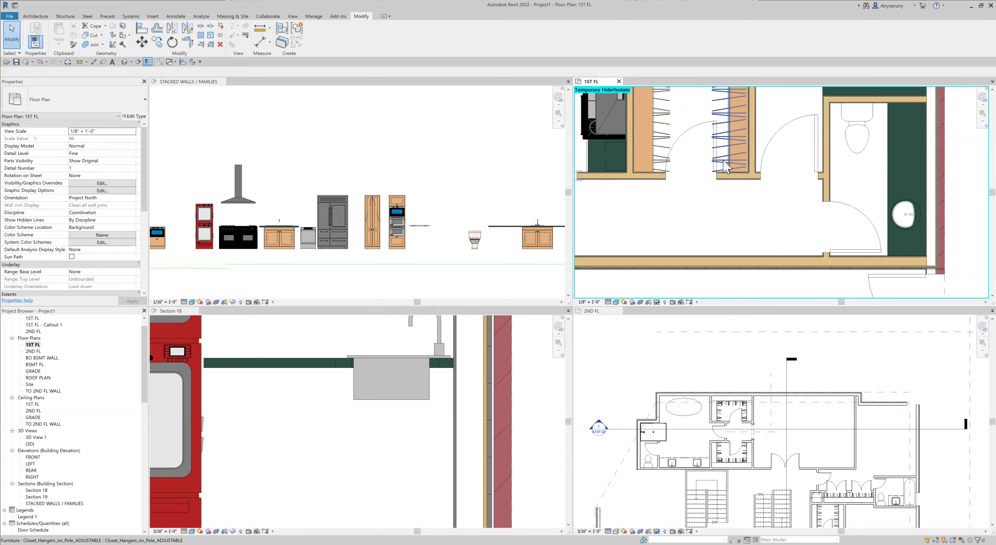
scroll(816, 181, down, 3)
middle_drag(816, 175, 789, 227)
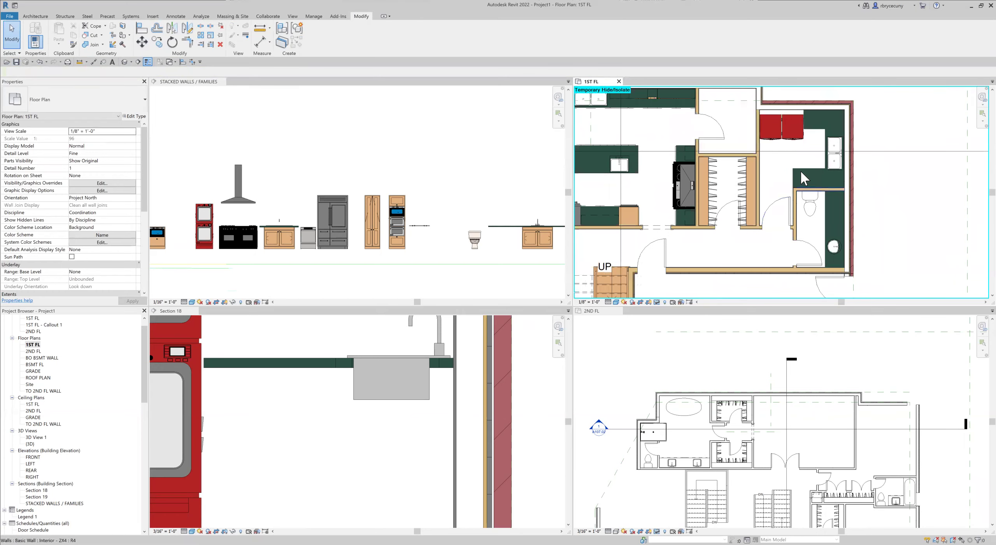
scroll(713, 187, down, 6)
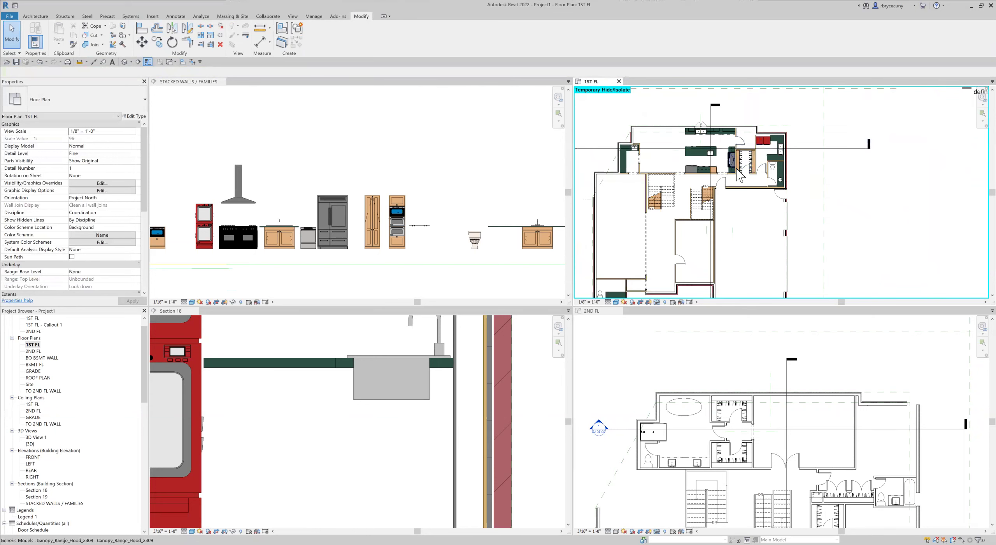
scroll(736, 168, up, 5)
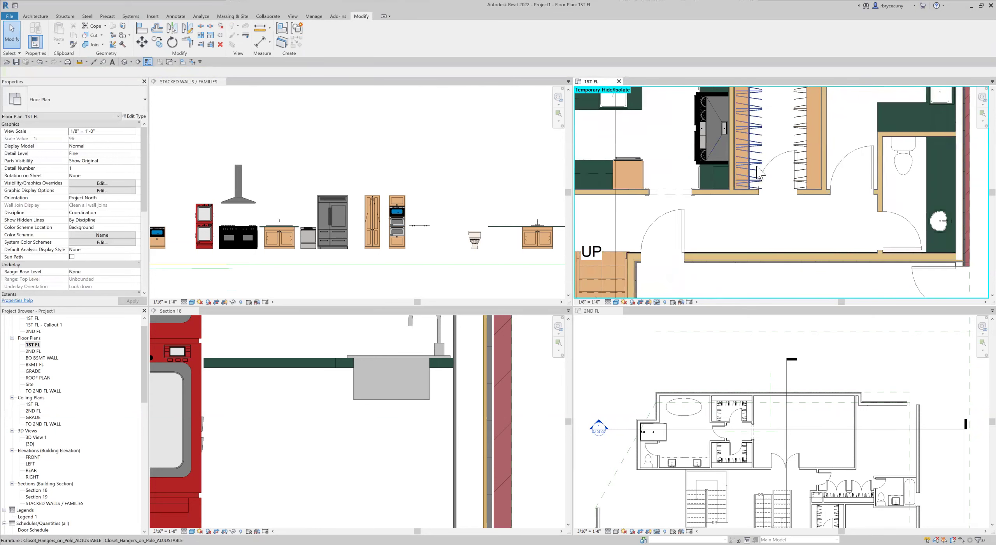
scroll(761, 170, down, 4)
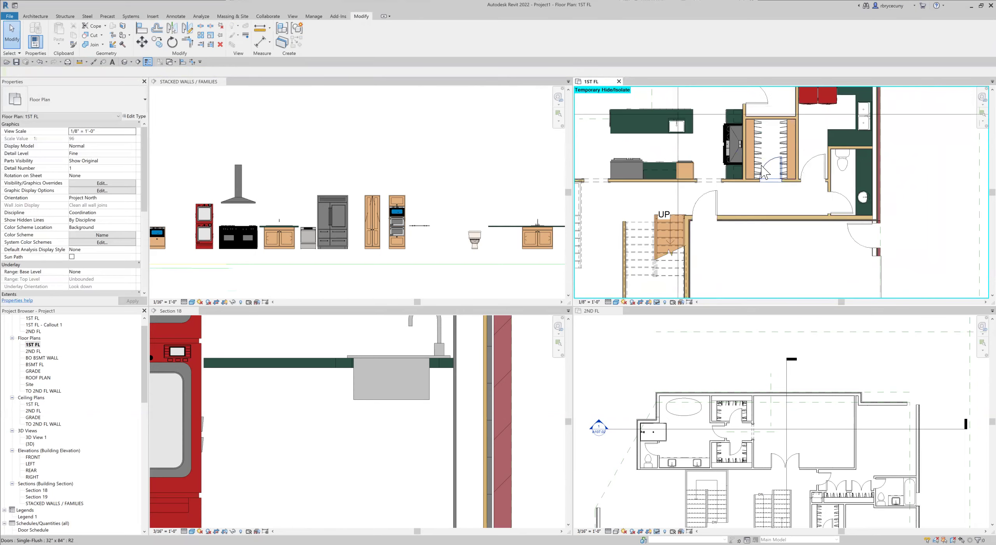
scroll(773, 216, down, 1)
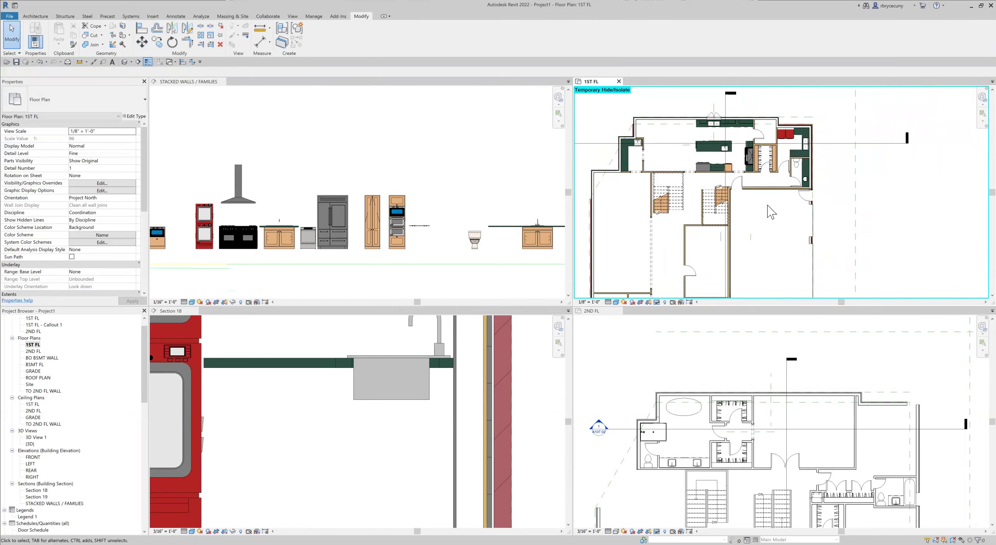
middle_drag(773, 216, 778, 166)
scroll(763, 157, up, 2)
scroll(744, 216, down, 3)
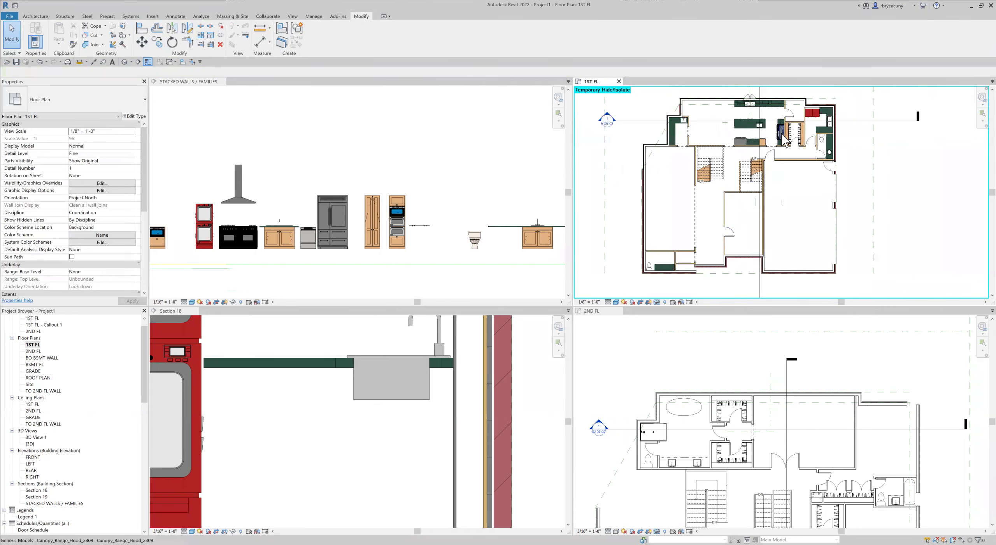
Place another Closet_Hangers_on_Pole_ADJUSTABLE unit, matching the one behind the range, in the small closet beside the vanity counter near the front exterior wall.
scroll(785, 136, up, 4)
click(797, 132)
right_click(797, 133)
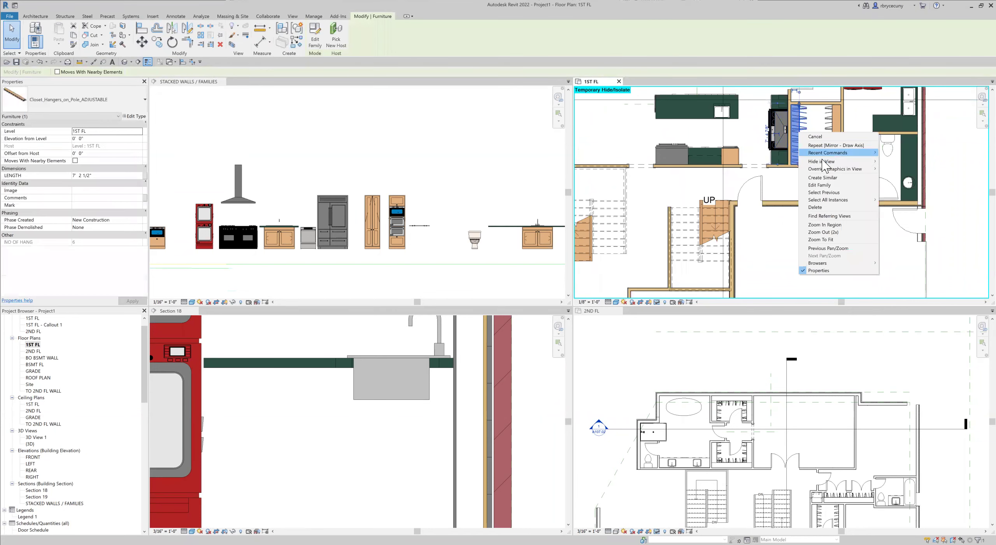
click(825, 179)
scroll(821, 187, down, 5)
scroll(809, 197, up, 4)
scroll(809, 196, up, 2)
middle_drag(627, 240, 729, 180)
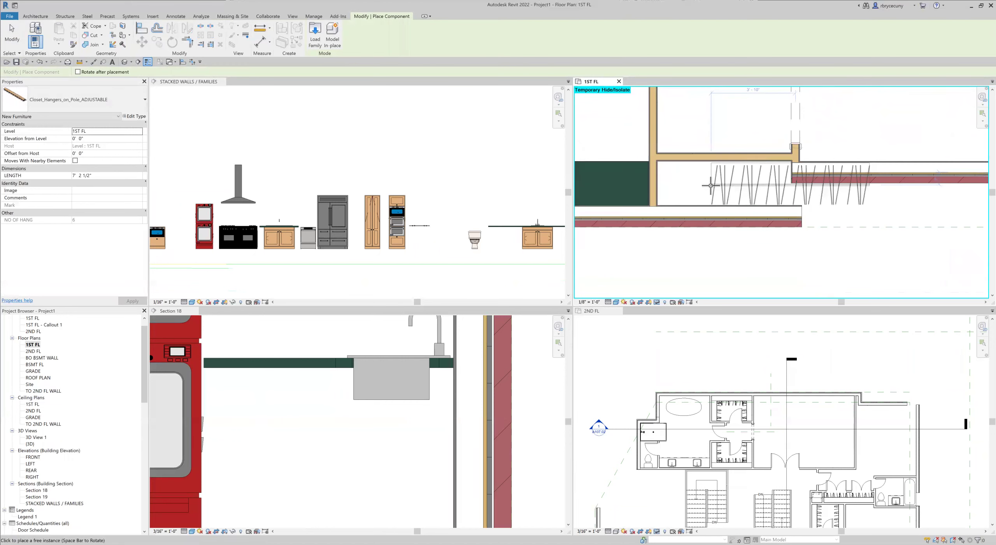
click(769, 184)
key(Escape)
key(Escape)
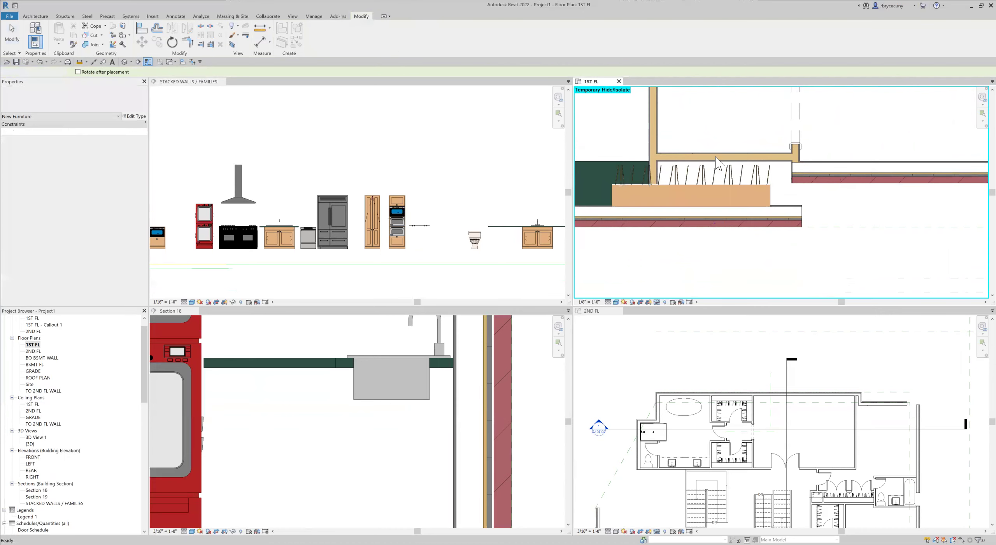
Align the end of the new hanger unit to the inner face of the small closet's exterior-side end wall.
scroll(718, 163, up, 1)
click(140, 28)
scroll(792, 169, up, 2)
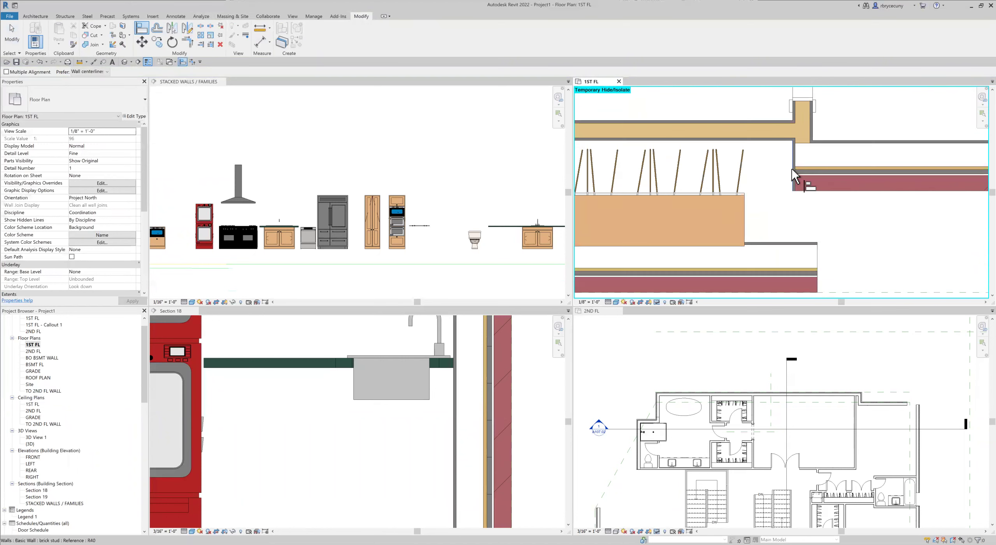
scroll(792, 168, up, 1)
click(791, 168)
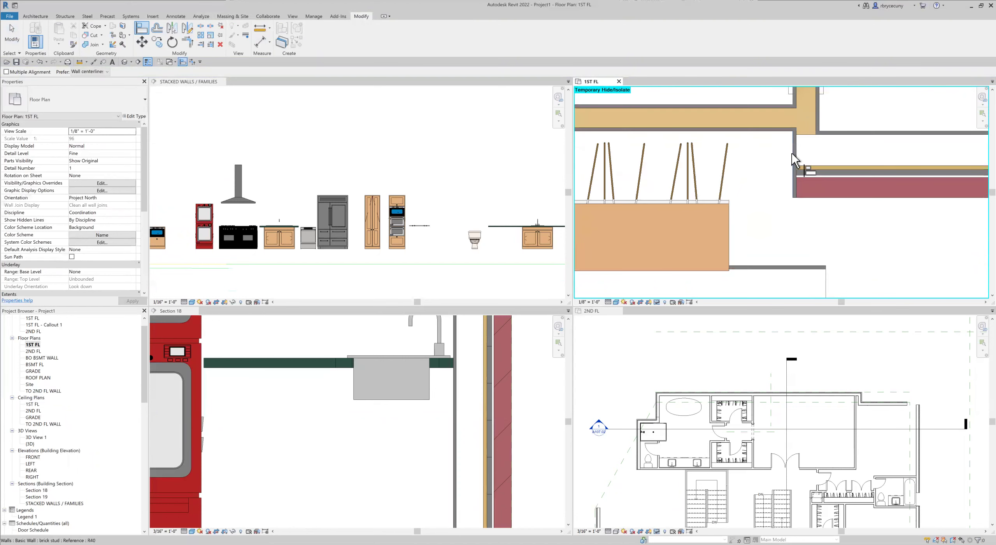
click(728, 230)
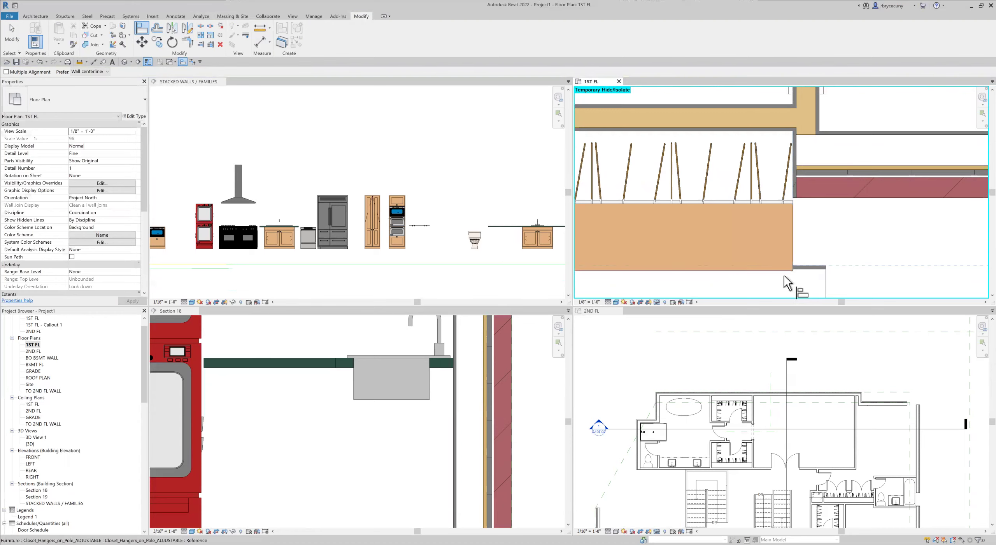
scroll(779, 272, down, 2)
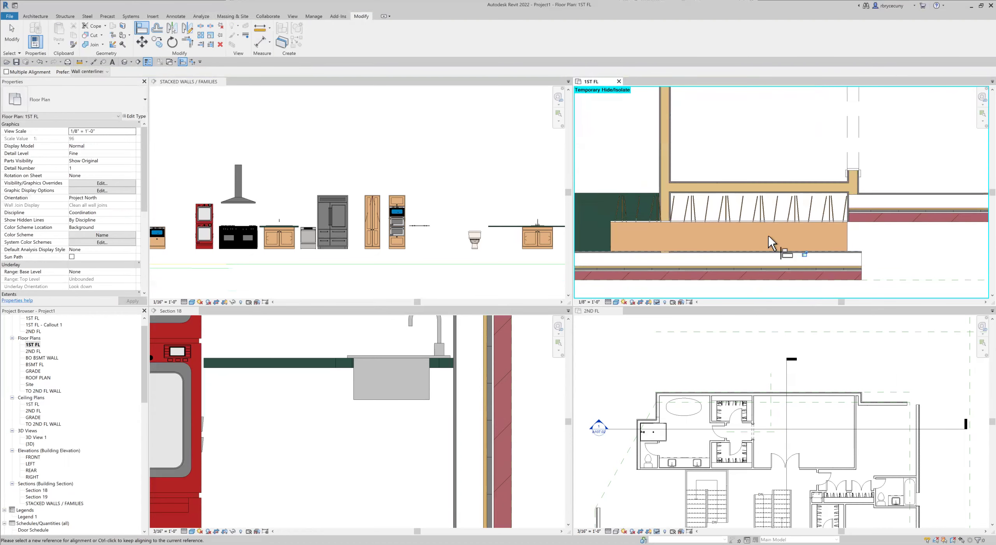
key(Escape)
key(Escape)
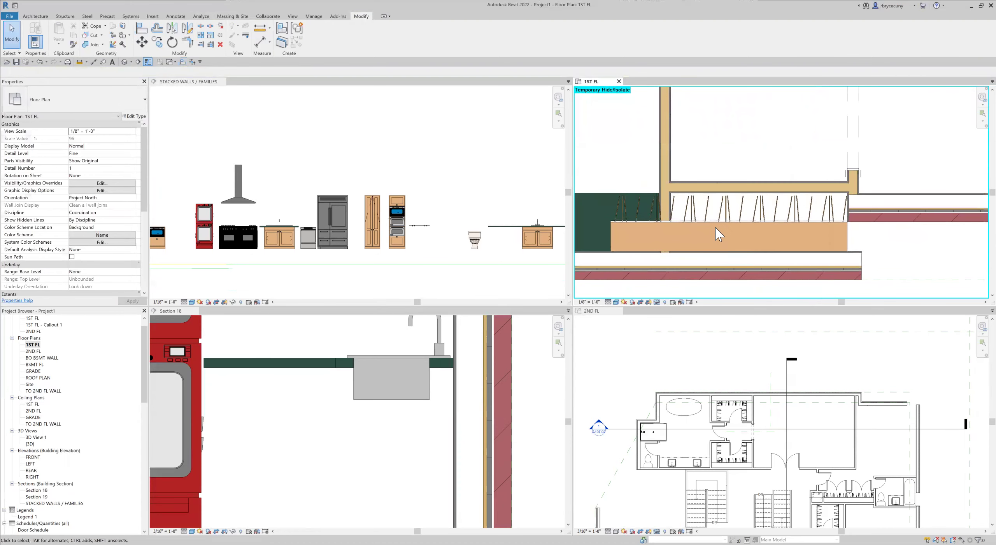
Shorten the hanger unit's other end to the partition beside the vanity counter, making it 6' 1" long.
click(715, 227)
drag(611, 223, 673, 231)
scroll(689, 257, up, 3)
scroll(690, 254, down, 5)
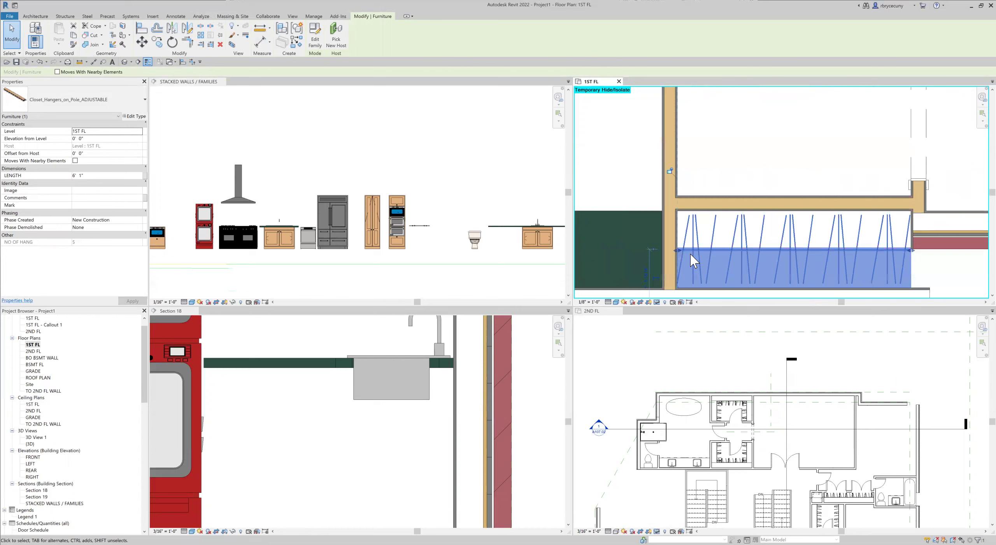
click(838, 283)
scroll(837, 283, down, 3)
middle_drag(837, 283, 766, 244)
scroll(767, 244, down, 2)
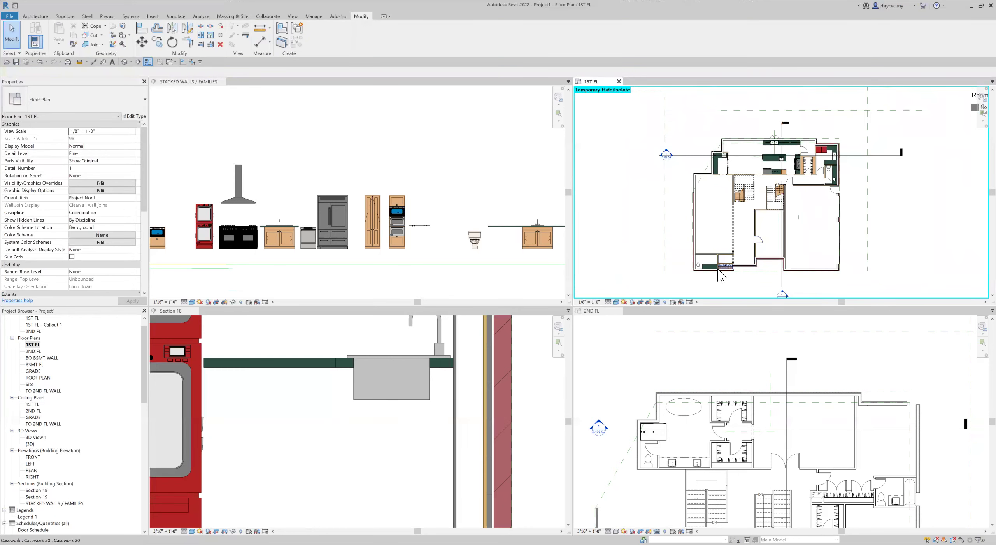
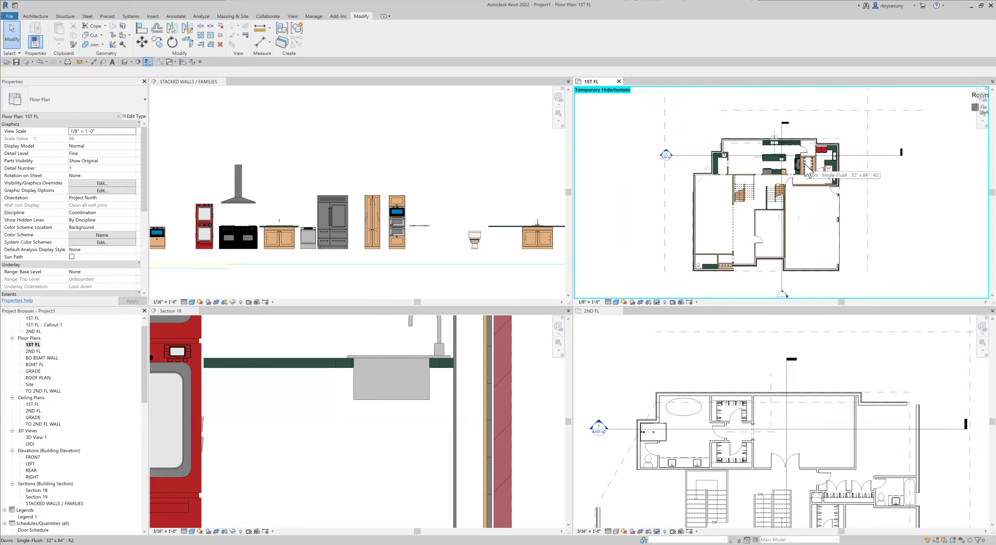
Examine the 1ST FL plan, comparing the two hanger closets and checking the toilet room's vanity counter for missing fixtures.
scroll(805, 167, up, 2)
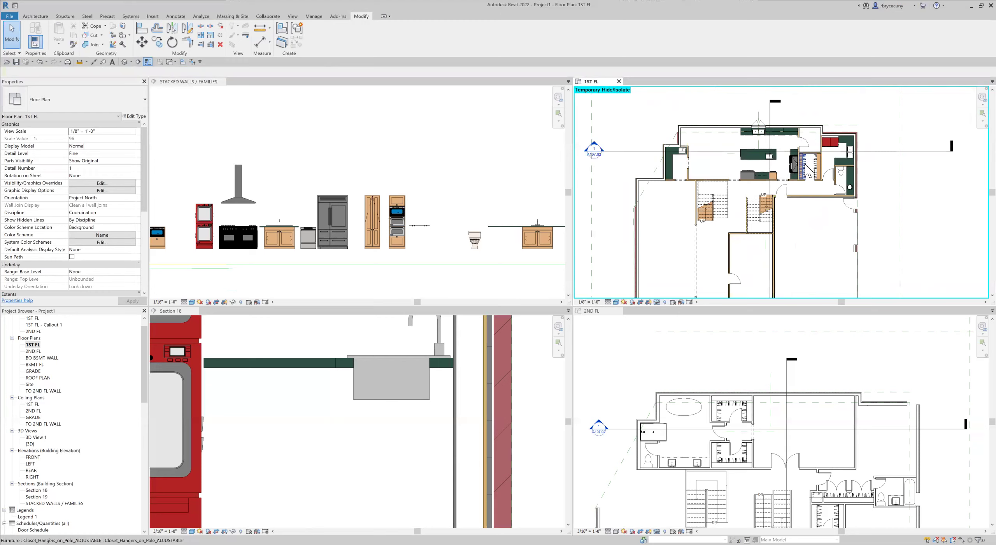
scroll(805, 167, down, 3)
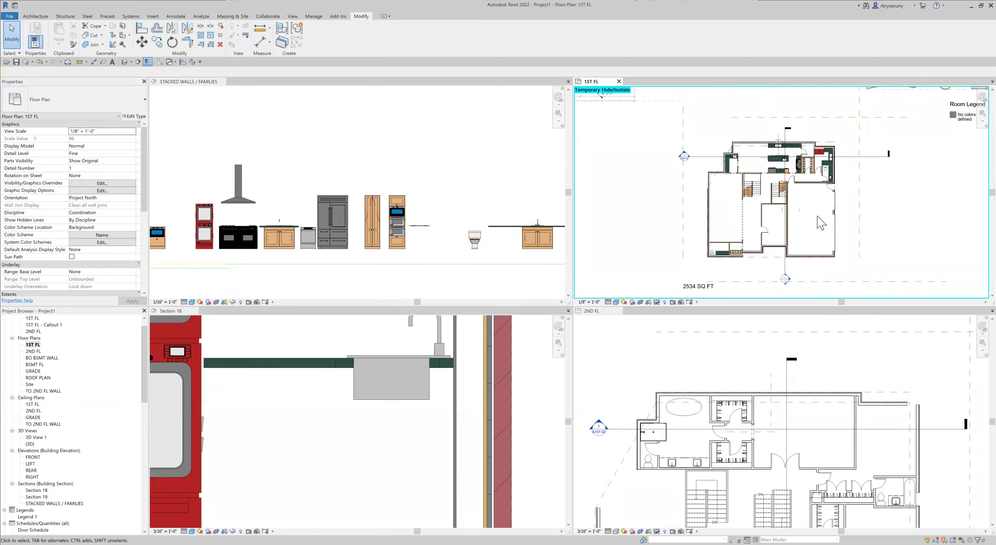
scroll(815, 236, up, 2)
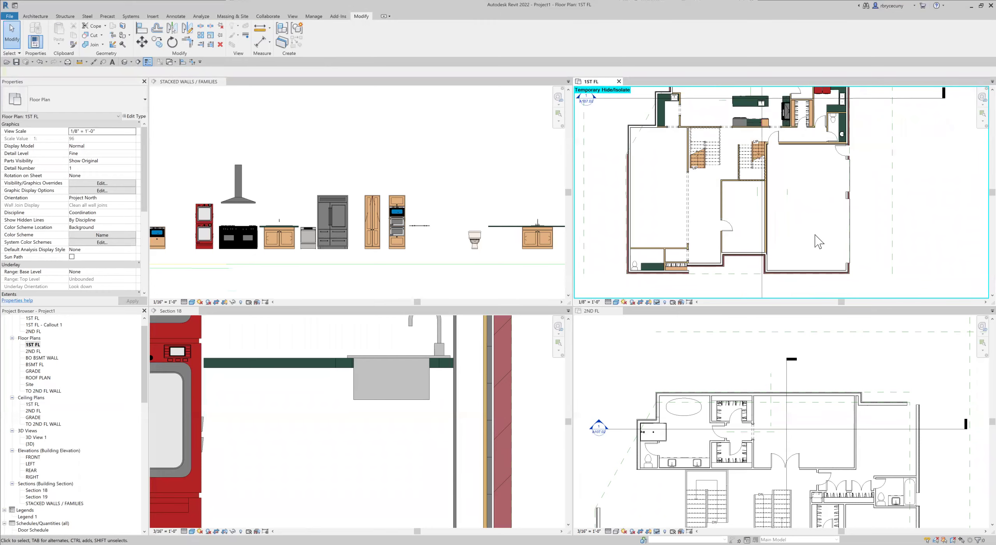
scroll(820, 230, down, 2)
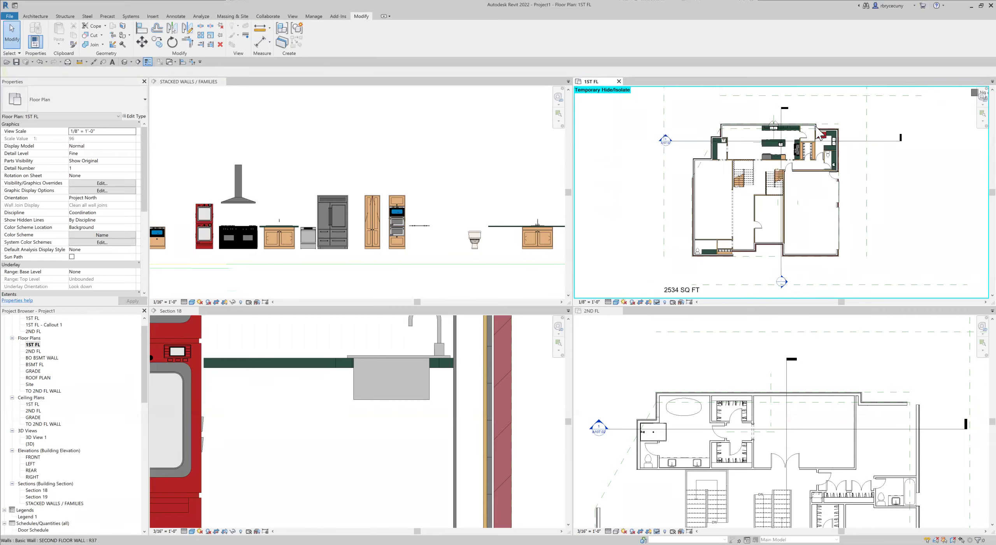
scroll(817, 177, up, 2)
scroll(813, 196, down, 2)
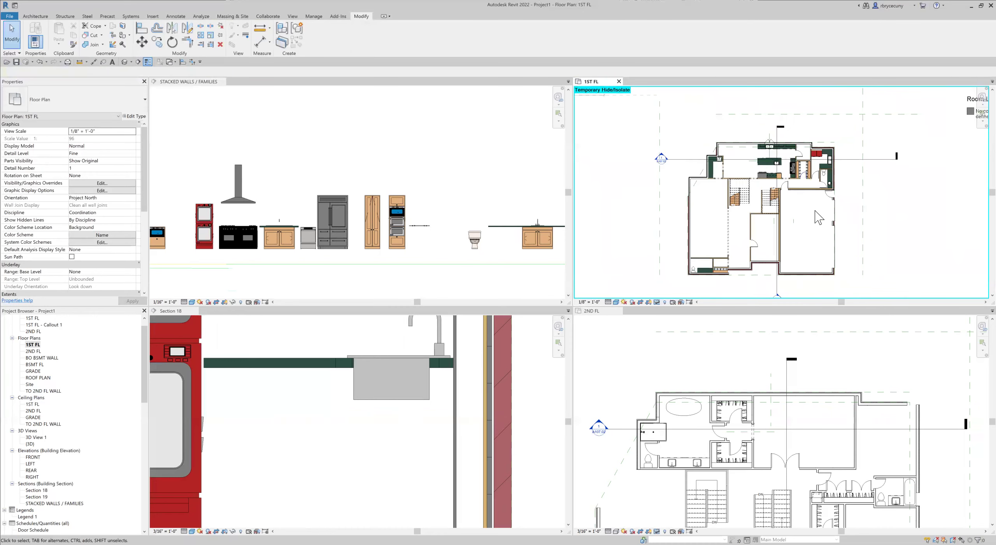
scroll(818, 218, up, 2)
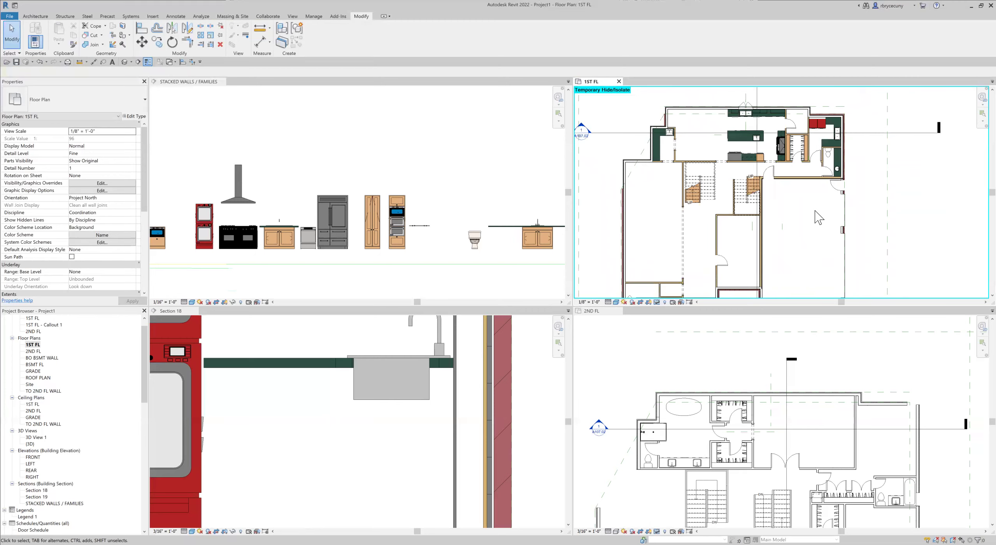
scroll(818, 218, down, 2)
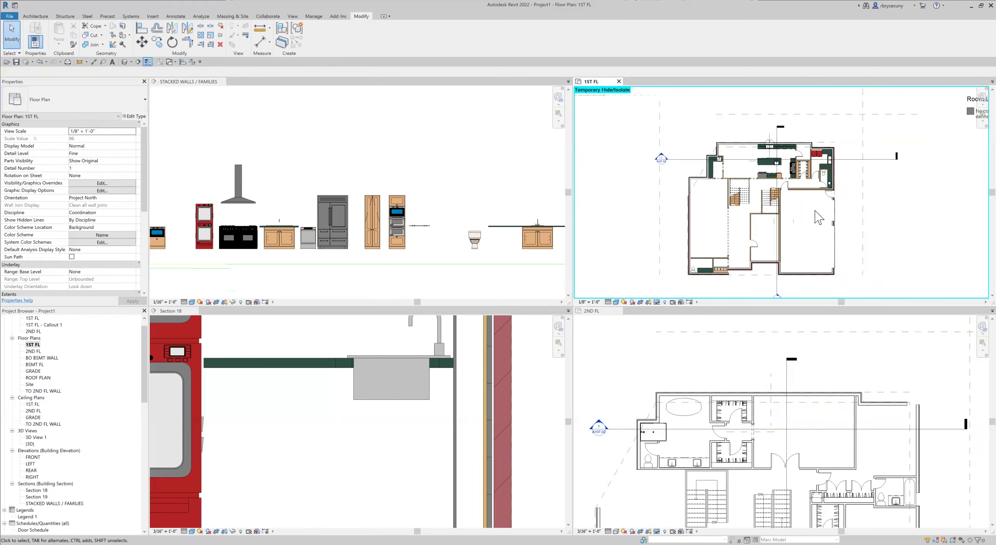
scroll(799, 152, up, 3)
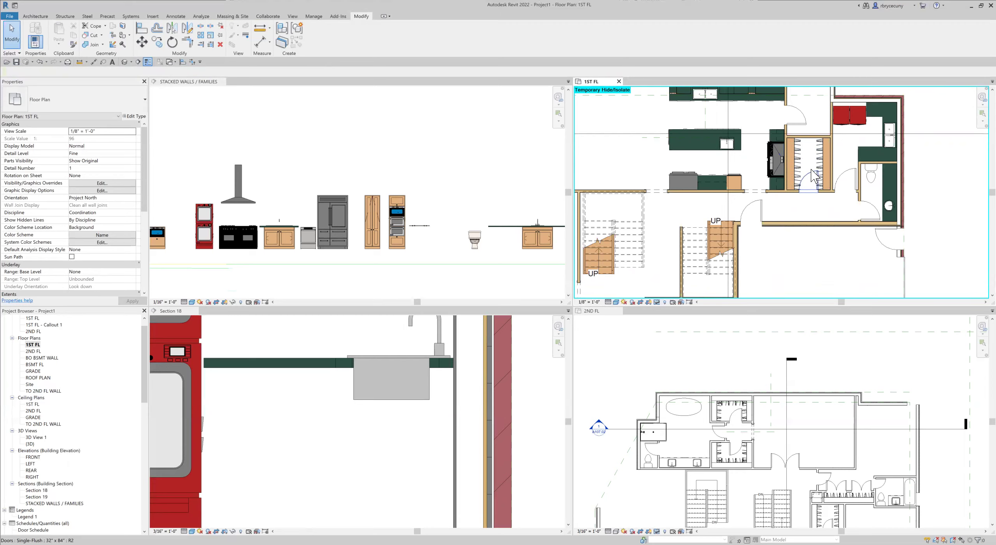
scroll(813, 175, down, 5)
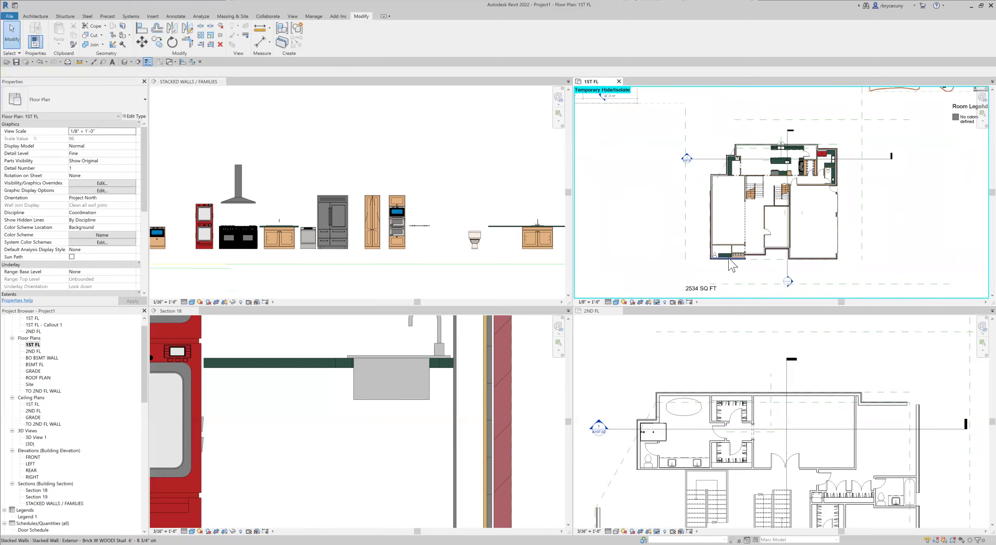
scroll(761, 262, up, 6)
scroll(761, 259, down, 4)
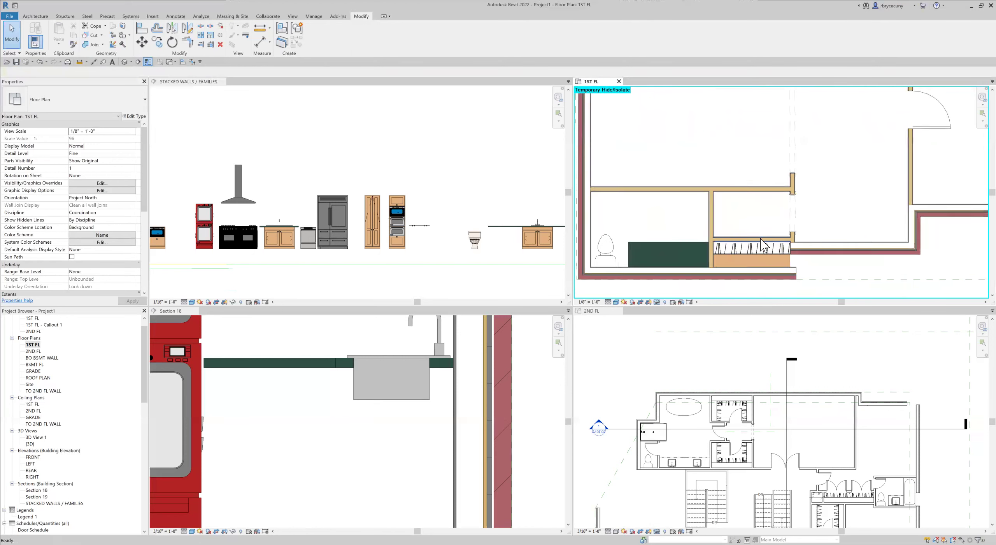
scroll(776, 260, down, 4)
scroll(778, 241, up, 4)
middle_drag(778, 241, 749, 240)
scroll(752, 230, up, 2)
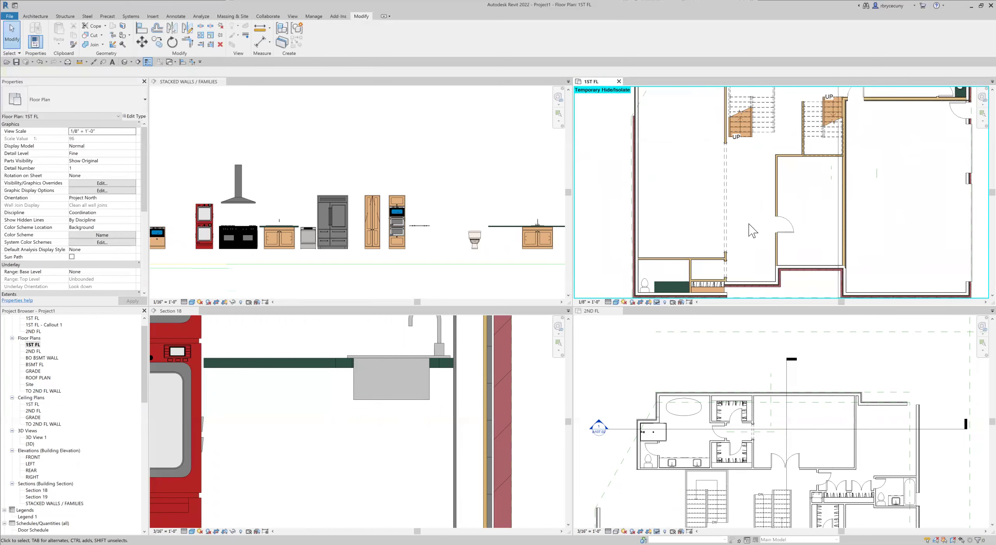
scroll(753, 230, down, 3)
scroll(703, 252, up, 5)
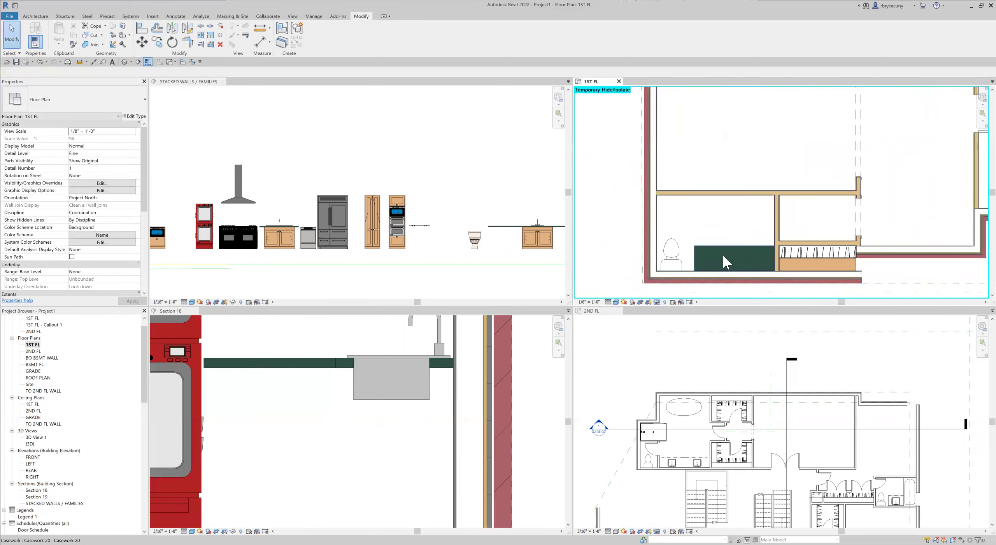
scroll(727, 257, down, 4)
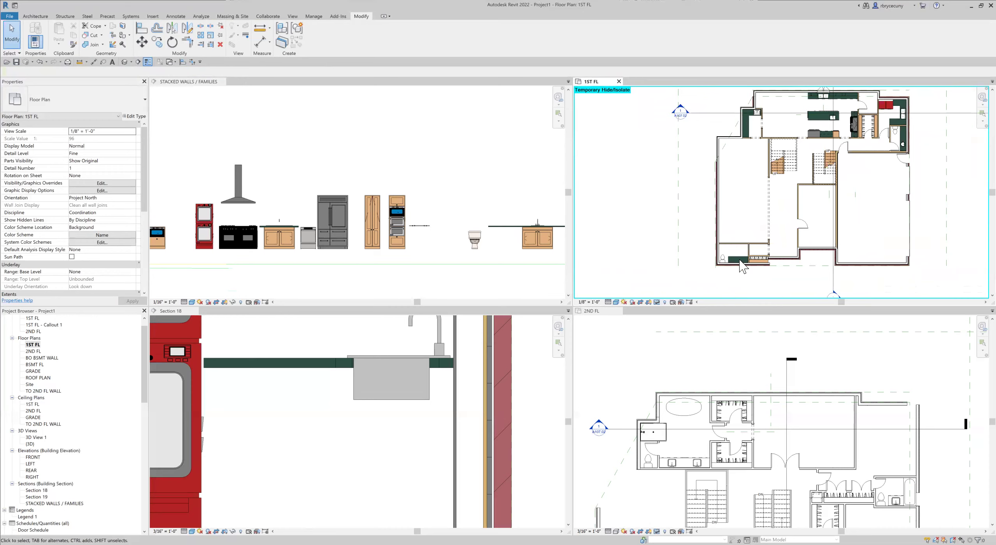
Place a Sink Vanity-Round 19" x 19", matching the one in the other toilet room, on the vanity counter beside the small closet.
scroll(732, 105, up, 3)
middle_drag(776, 154, 620, 140)
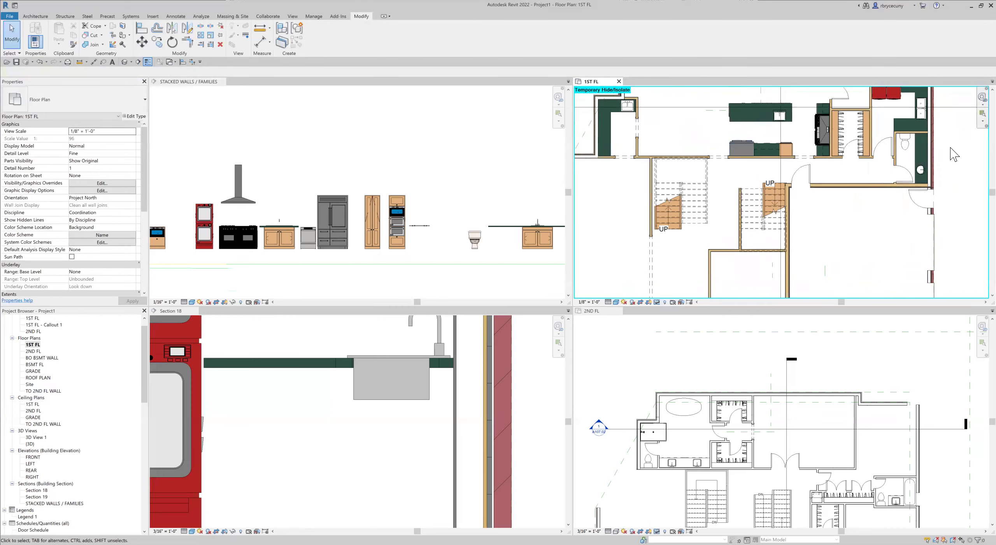
scroll(945, 160, up, 3)
click(889, 183)
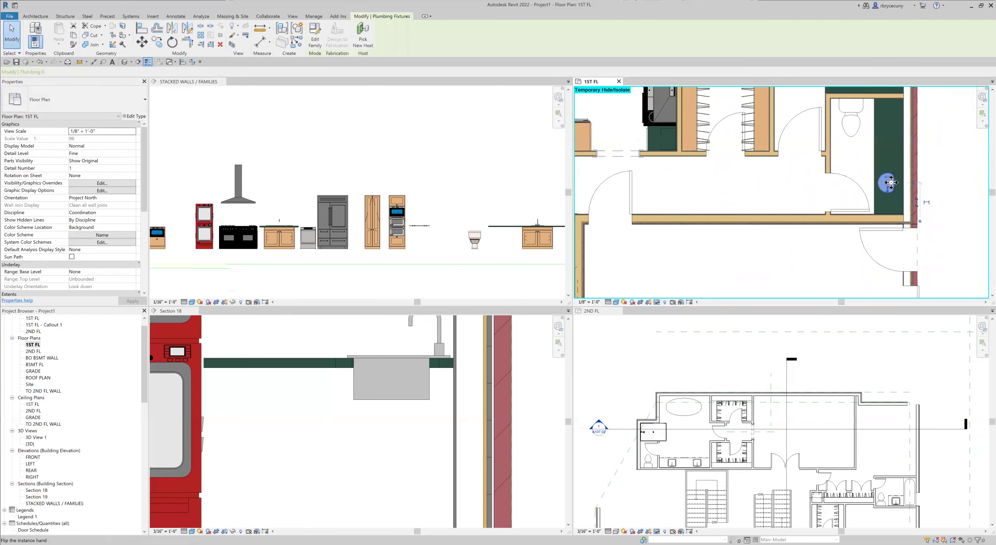
right_click(890, 180)
click(913, 229)
scroll(915, 233, down, 5)
scroll(760, 190, up, 5)
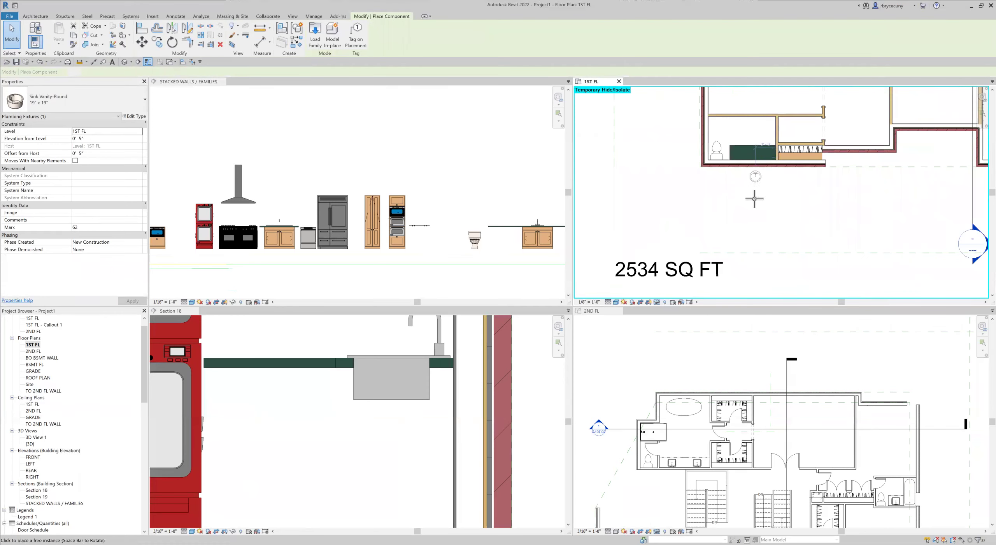
scroll(751, 227, up, 4)
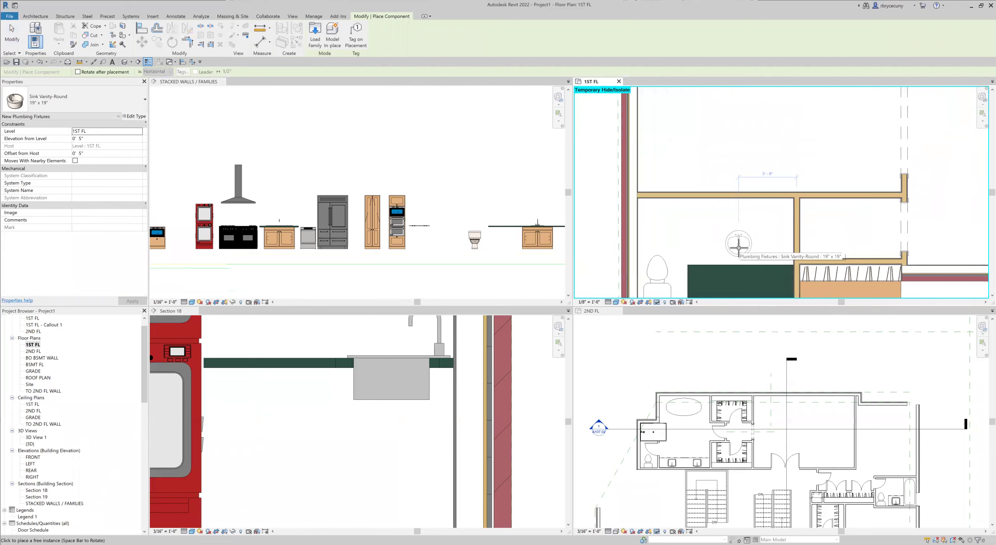
scroll(738, 245, up, 3)
middle_drag(738, 245, 743, 190)
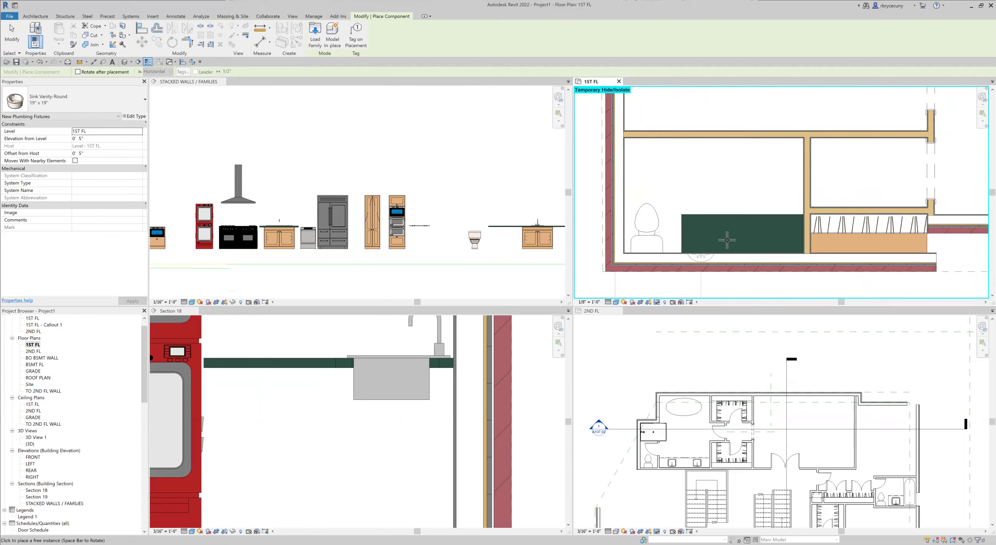
click(743, 229)
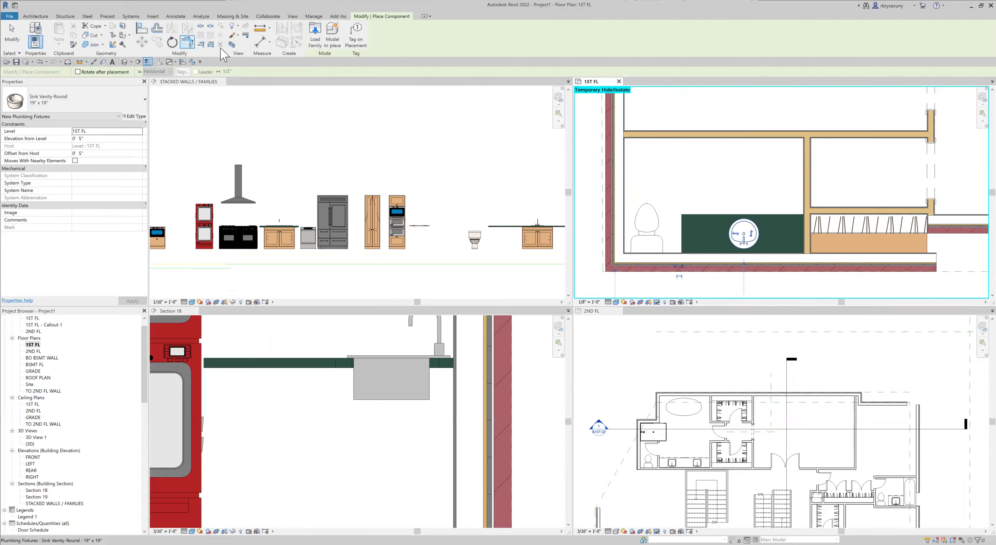
Dimension from the counter's free end through the sink's center to the partition wall, and set the segments equal to center the sink.
click(256, 47)
scroll(700, 224, up, 3)
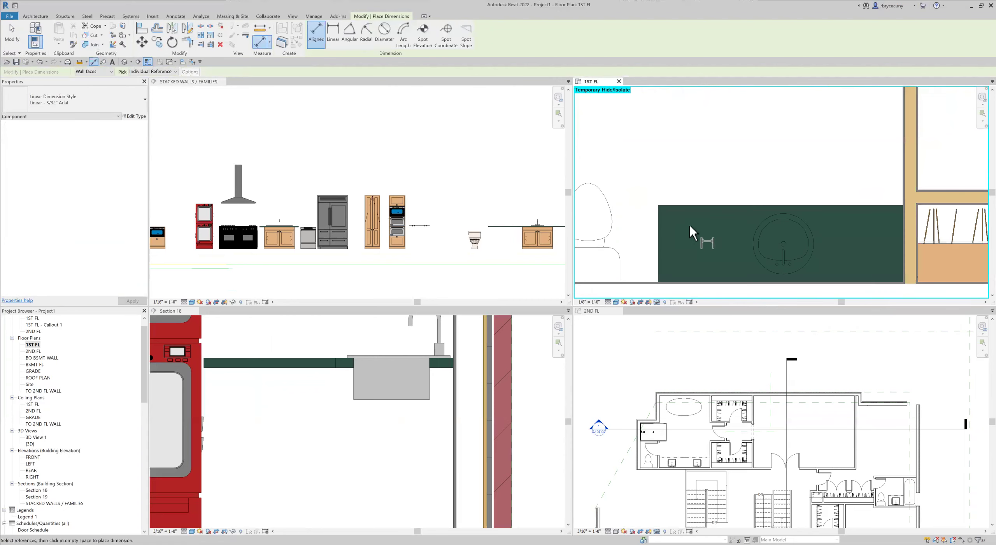
scroll(789, 251, up, 4)
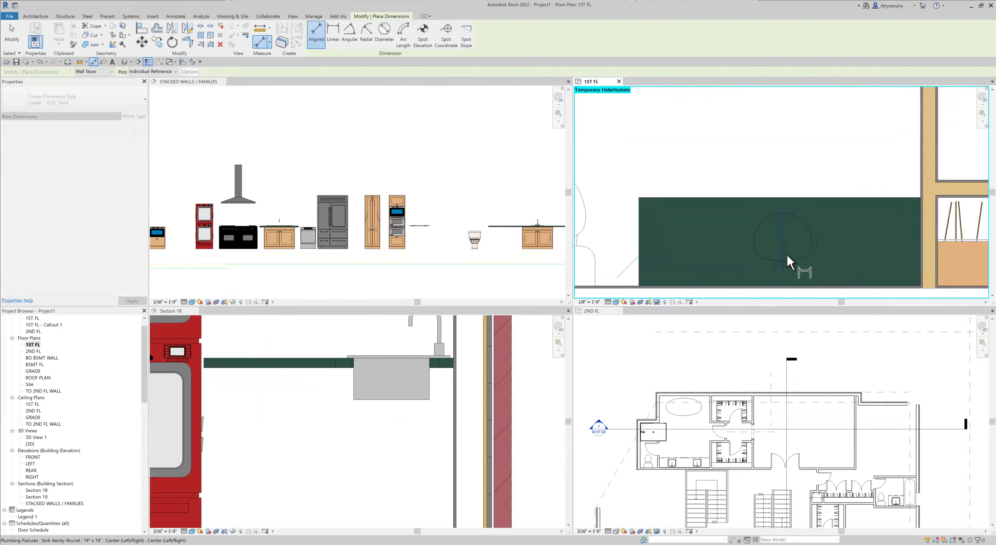
scroll(775, 252, down, 2)
scroll(790, 252, down, 2)
scroll(855, 241, up, 3)
click(784, 228)
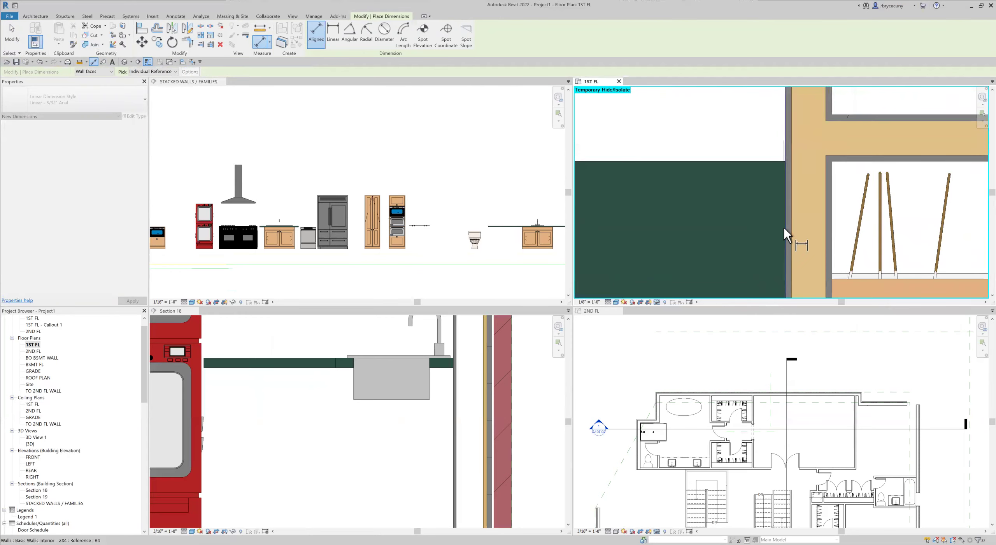
scroll(783, 227, down, 3)
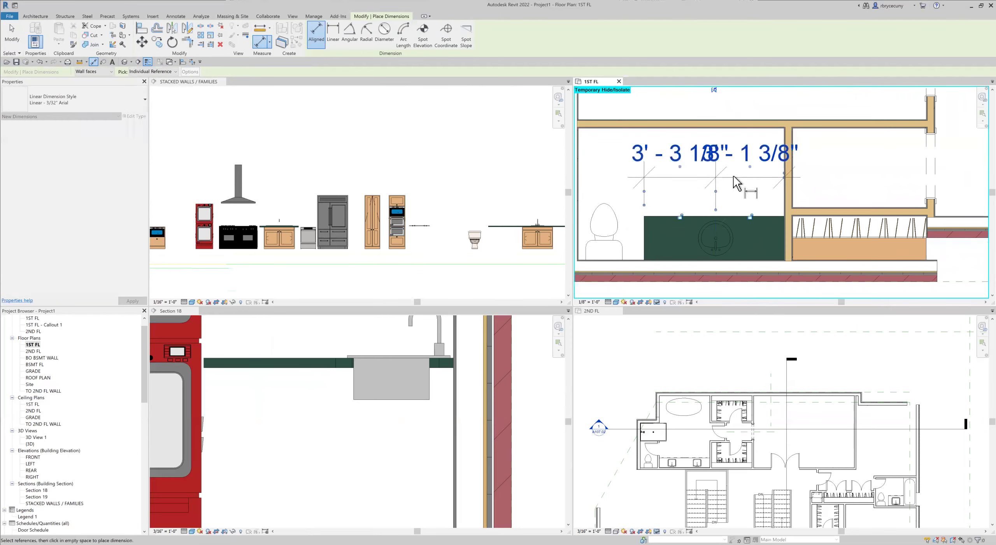
click(714, 91)
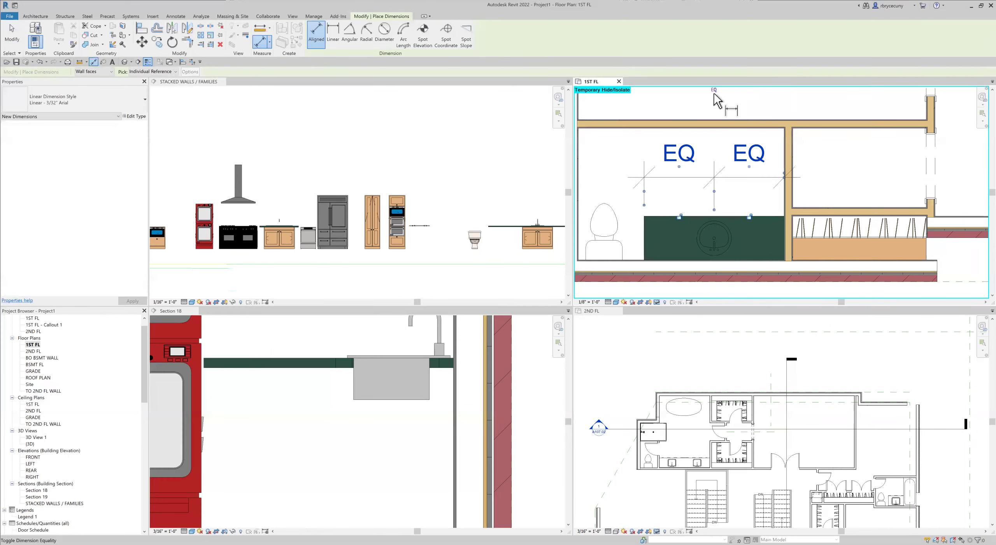
Delete the equality dimension string above the round sink on the vanity counter.
click(717, 172)
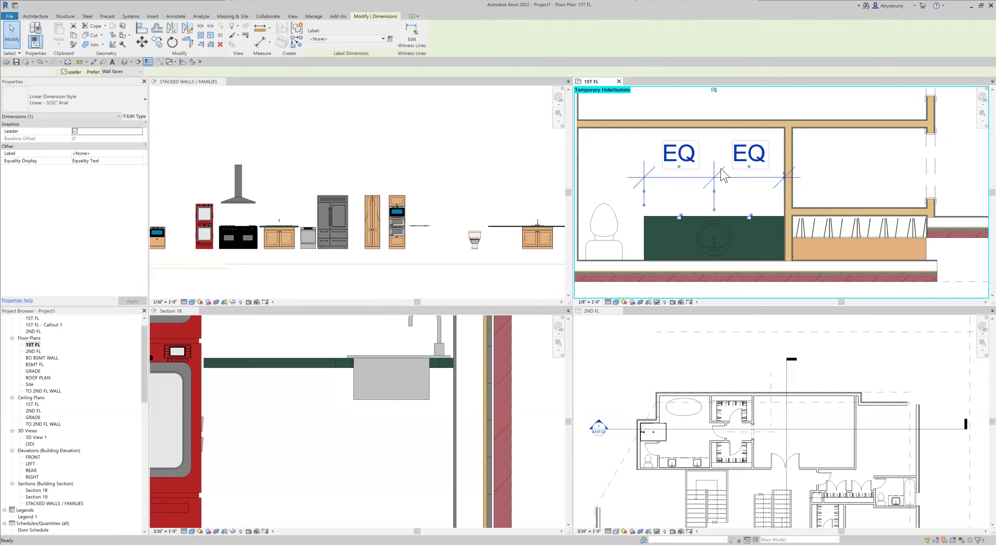
key(Delete)
scroll(714, 164, up, 4)
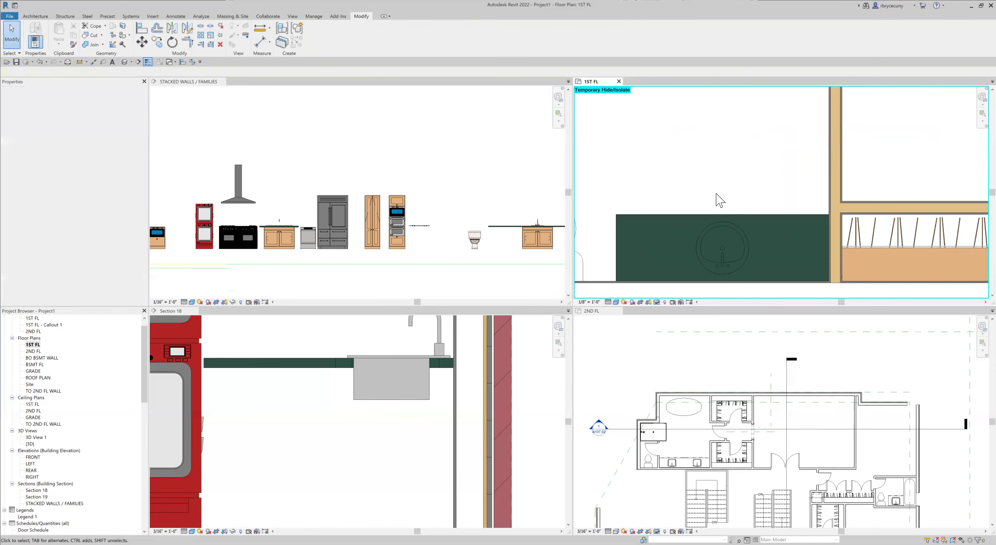
Edit the vanity counter in place and start a void extrusion for the sink cutout.
scroll(727, 168, up, 2)
click(764, 166)
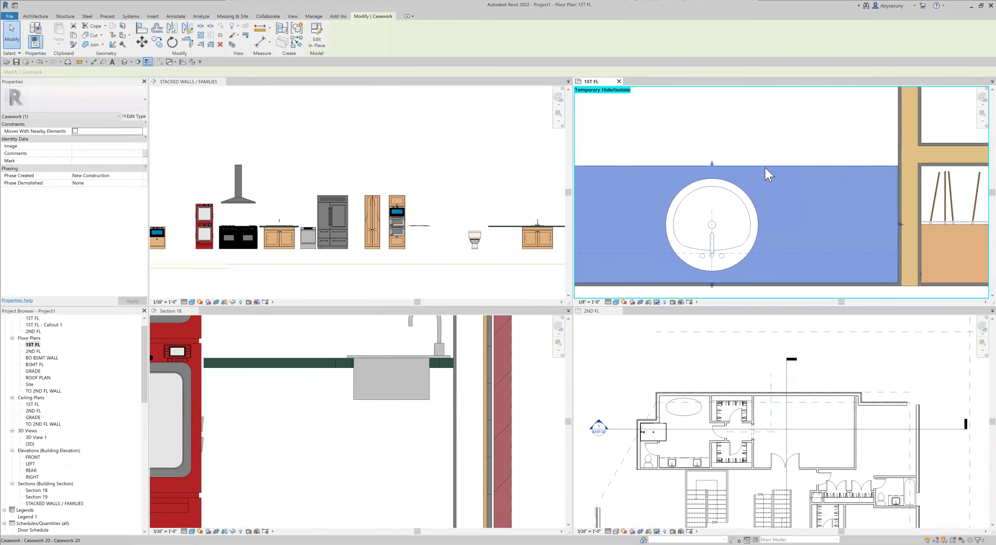
click(317, 40)
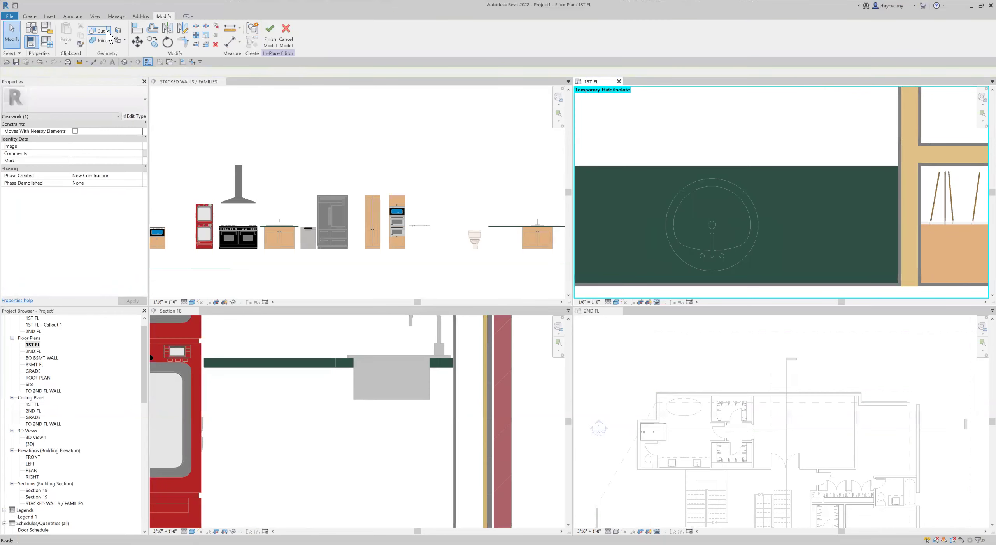
click(31, 16)
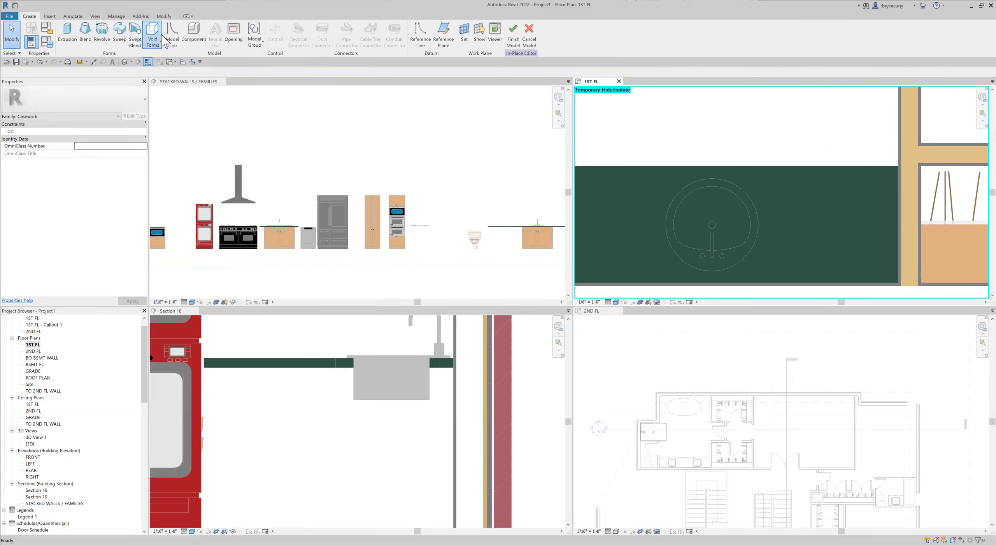
click(152, 39)
click(137, 57)
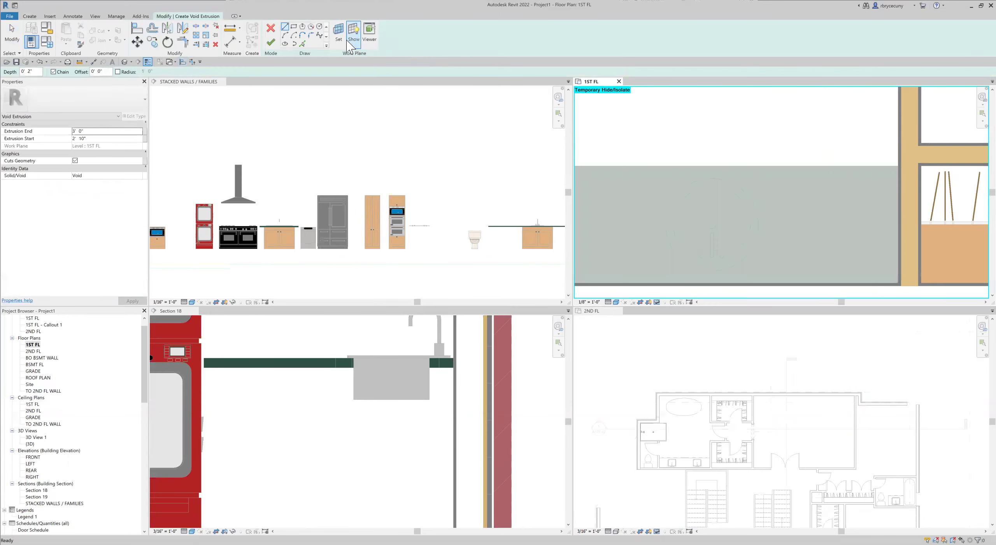
Begin the void outline by picking the sink bowl's large arc with a 1/2" offset.
click(303, 44)
click(82, 72)
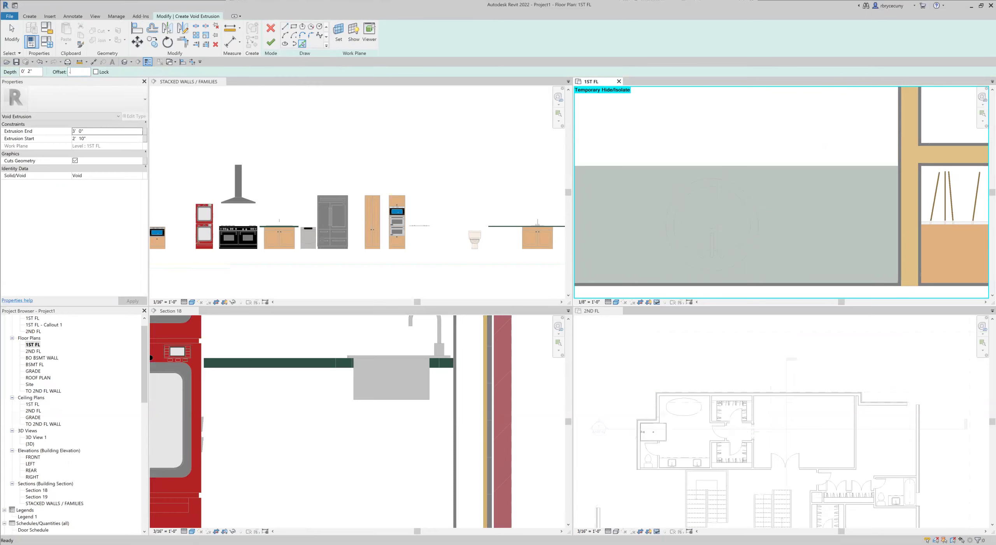
key(Return)
scroll(695, 200, up, 4)
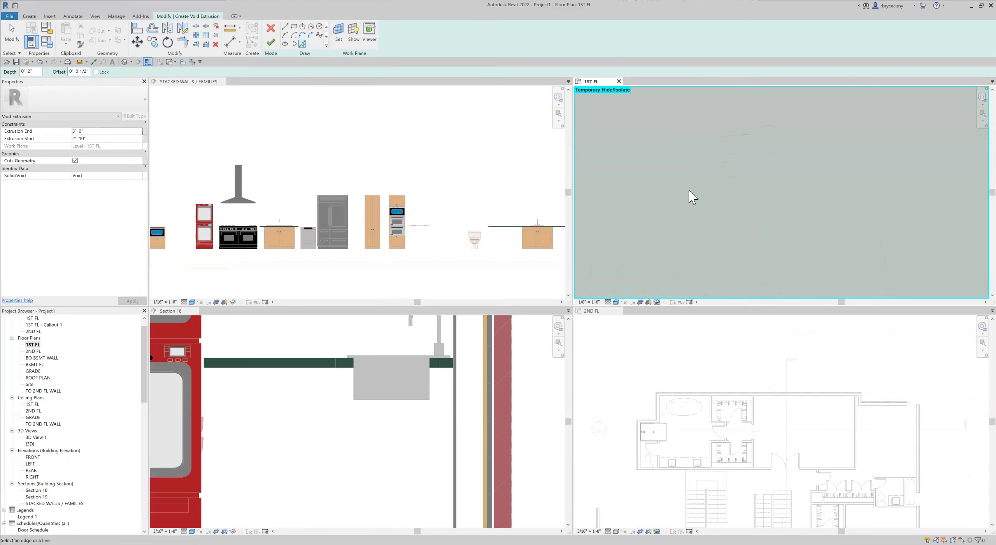
click(665, 180)
scroll(684, 233, down, 3)
scroll(684, 233, up, 5)
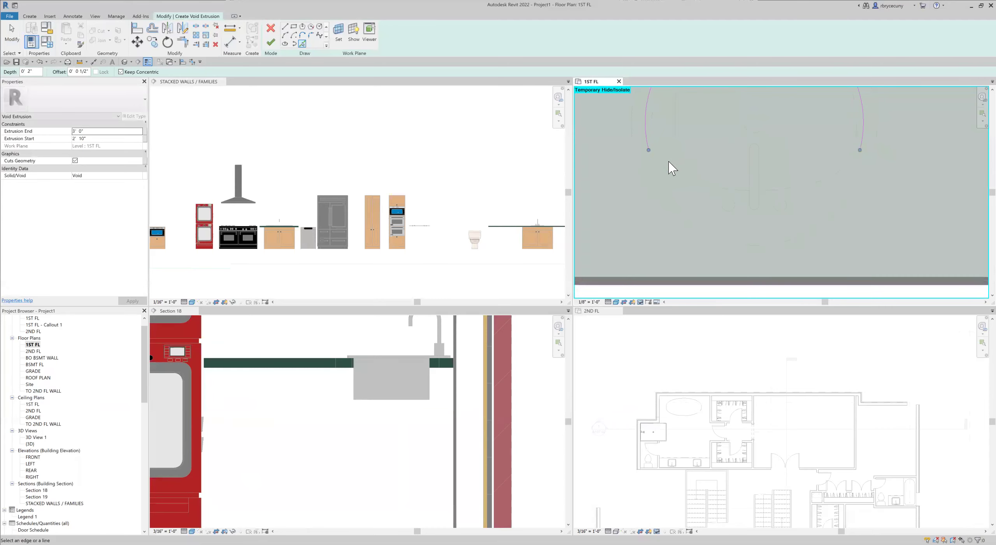
Add the bowl's remaining arcs on the faucet side to the void outline at the same 1/2" offset.
click(659, 169)
click(709, 195)
click(833, 204)
mouse_move(832, 204)
middle_down()
mouse_move(712, 267)
mouse_move(684, 293)
middle_up()
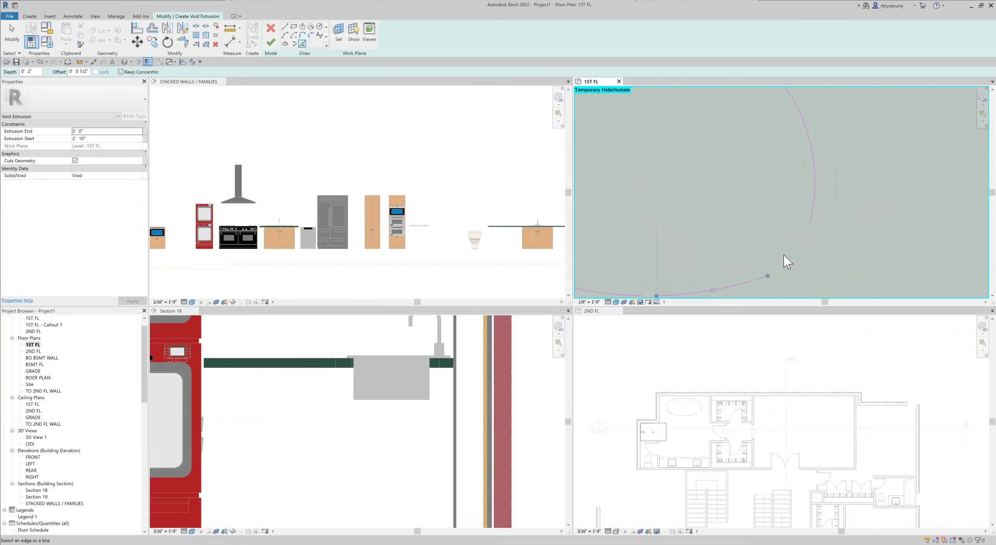
scroll(763, 226, down, 3)
mouse_move(762, 226)
middle_down()
mouse_move(794, 222)
mouse_move(797, 183)
middle_up()
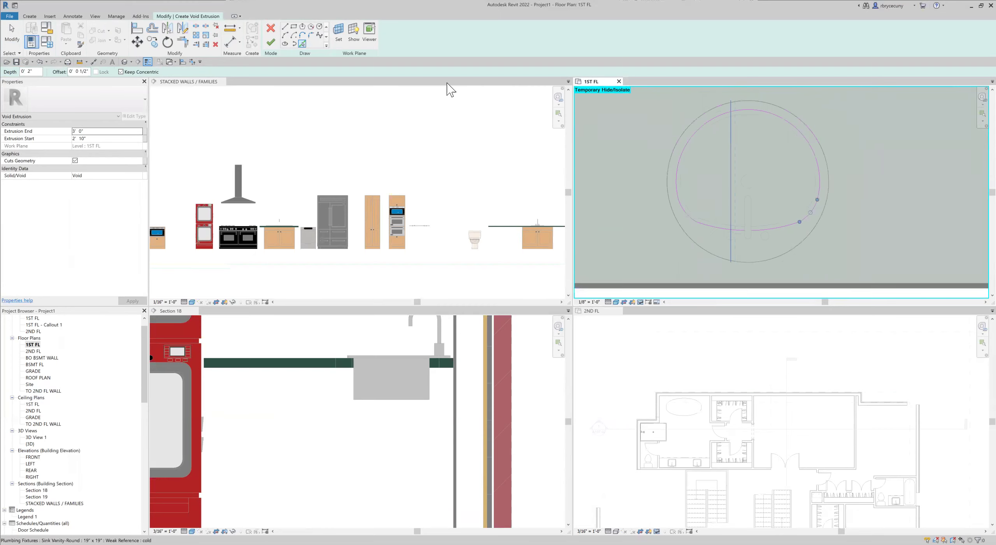
Set the offset to 0 and draw a short straight line across the outline's gap beneath the faucet.
click(286, 28)
click(93, 72)
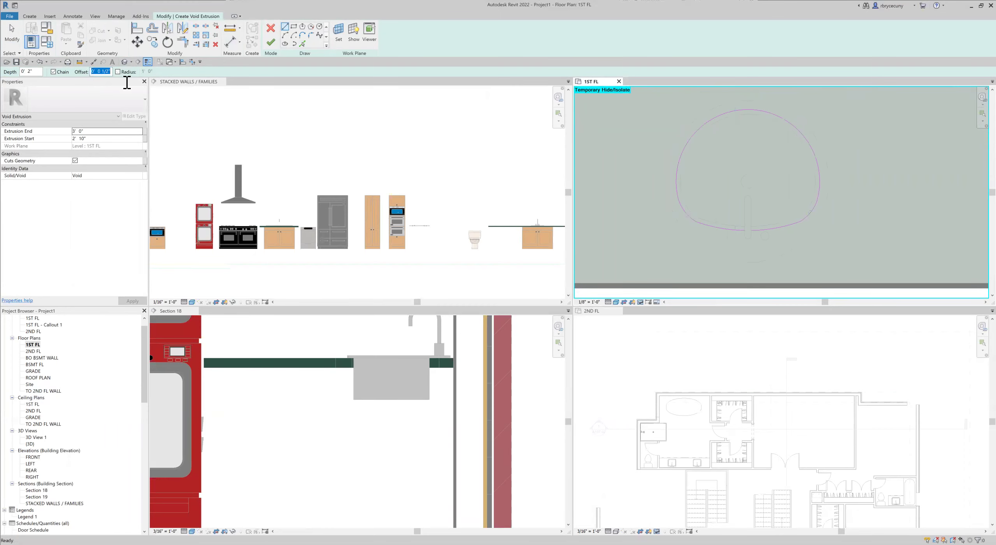
text(0)
scroll(751, 230, up, 3)
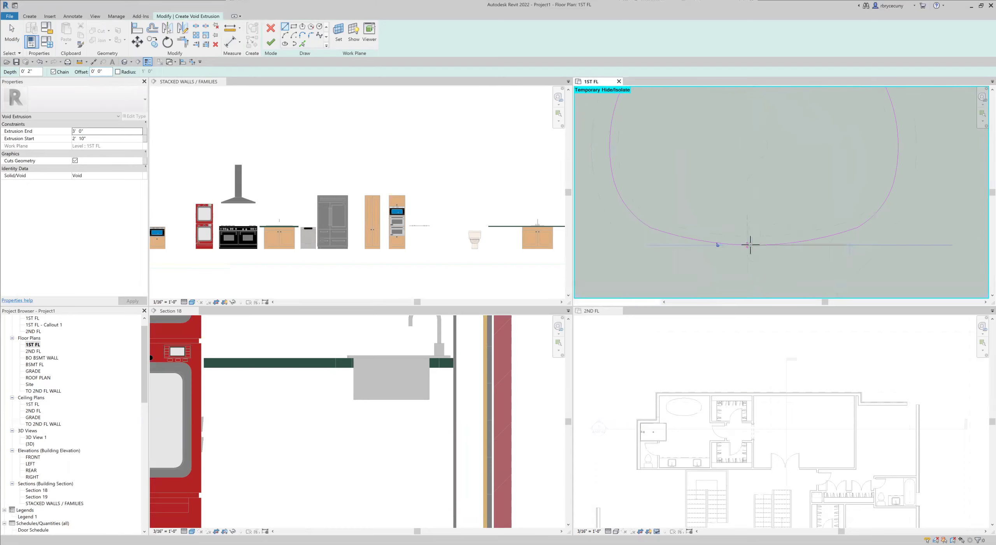
click(760, 245)
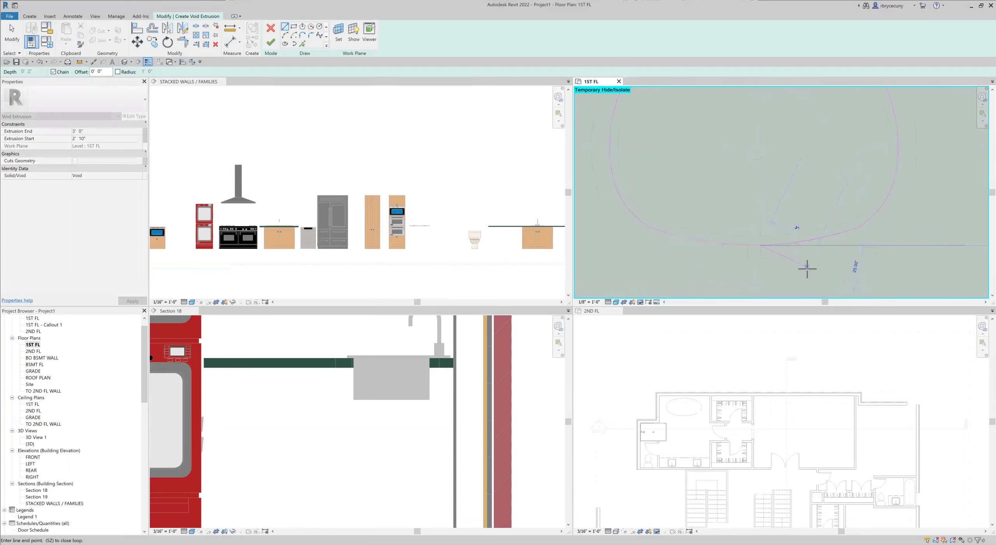
scroll(805, 269, down, 6)
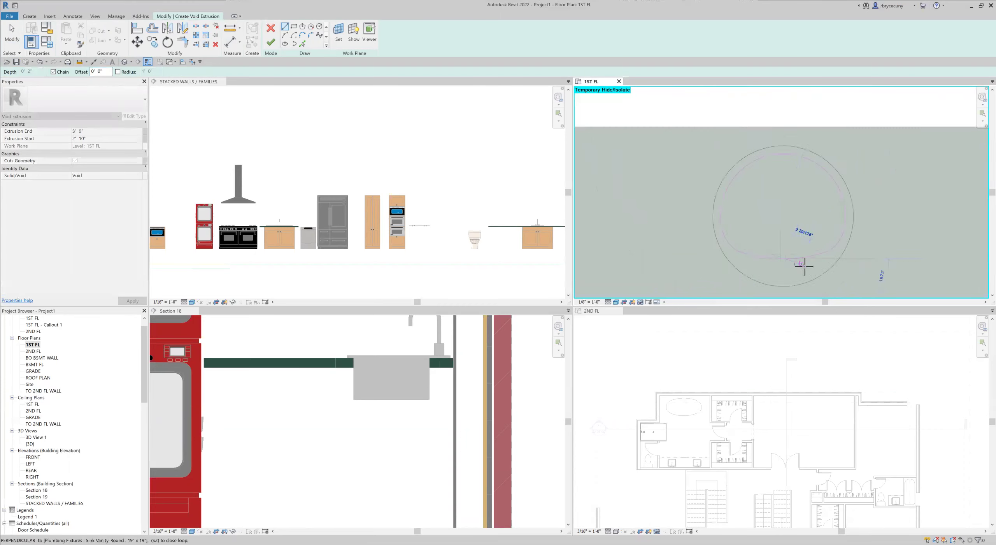
Try to finish the void extrusion sketch, then continue editing at the open end near the faucet.
click(271, 42)
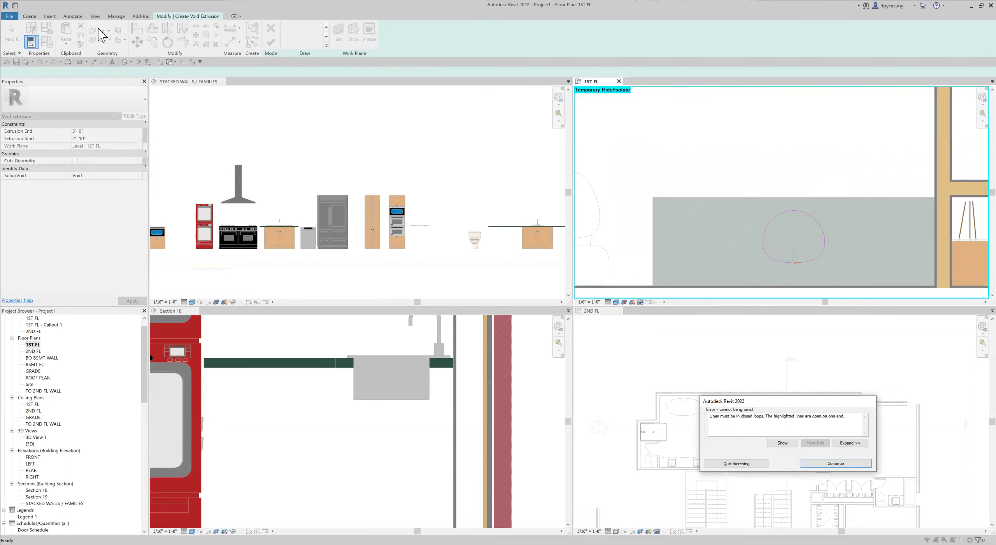
click(835, 463)
scroll(789, 278, up, 6)
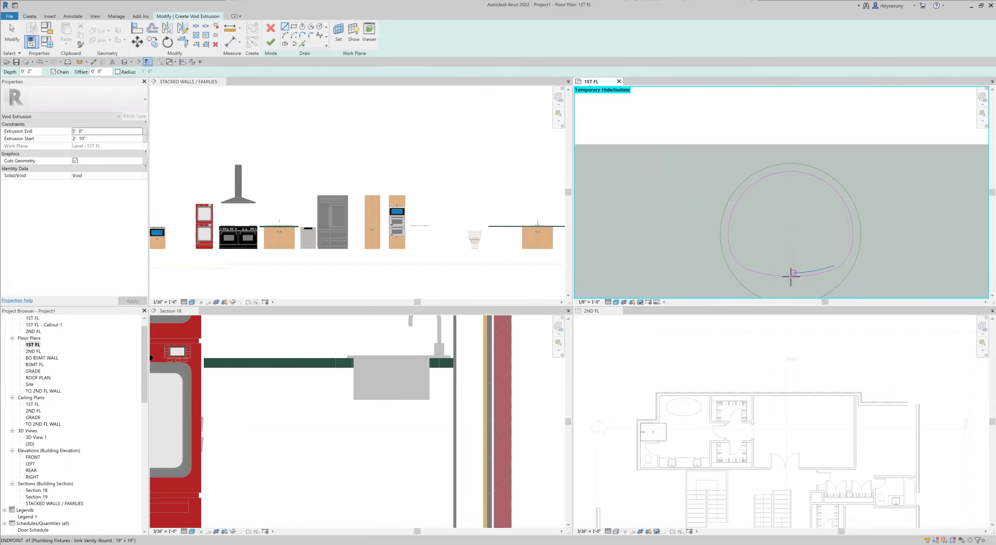
Trim the void sketch's curves to a corner where they meet at the sink outline's lower edge.
scroll(744, 260, up, 4)
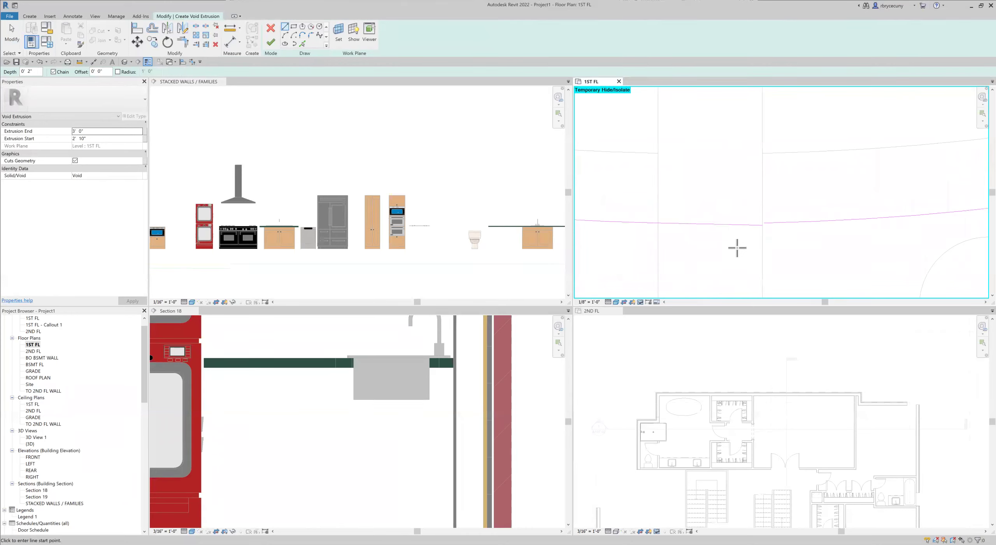
click(182, 42)
click(830, 222)
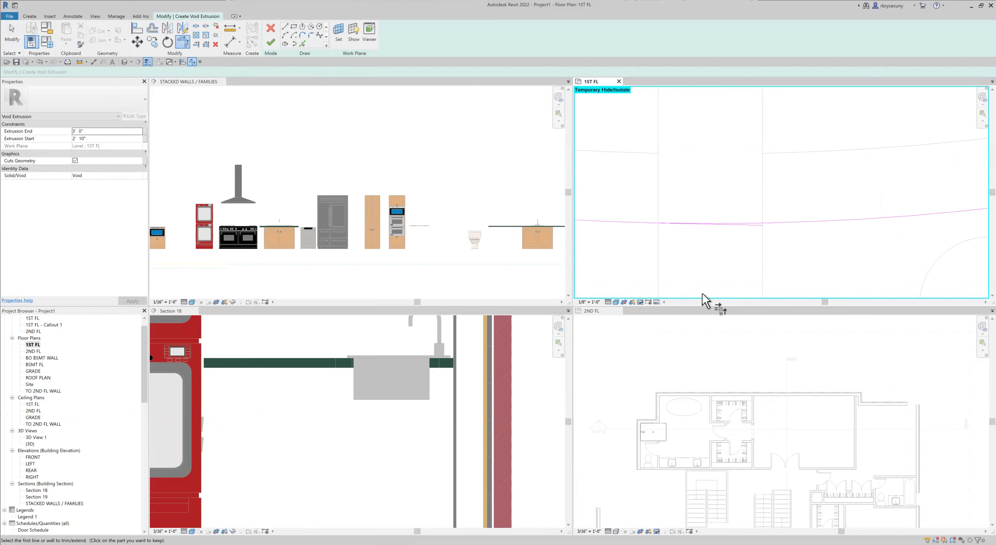
click(746, 225)
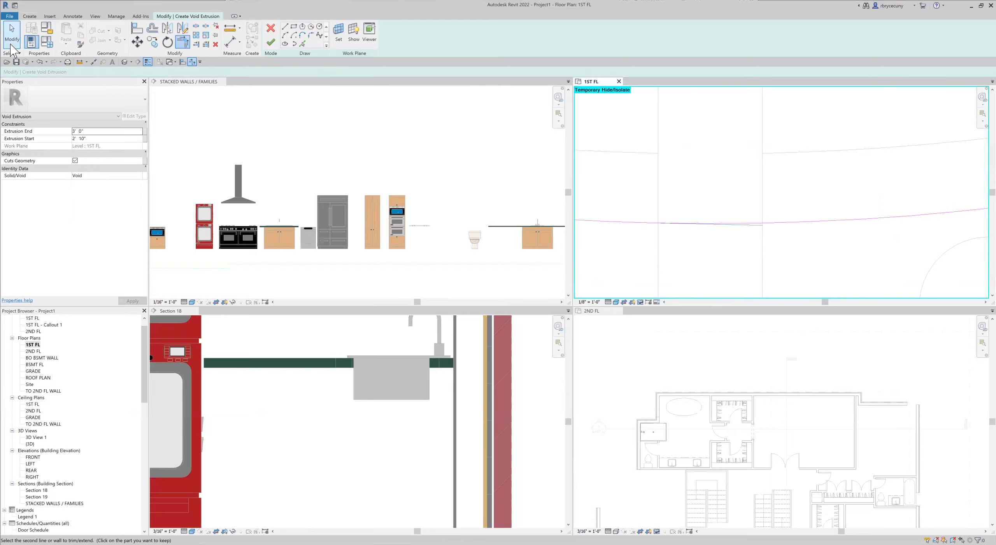
click(11, 41)
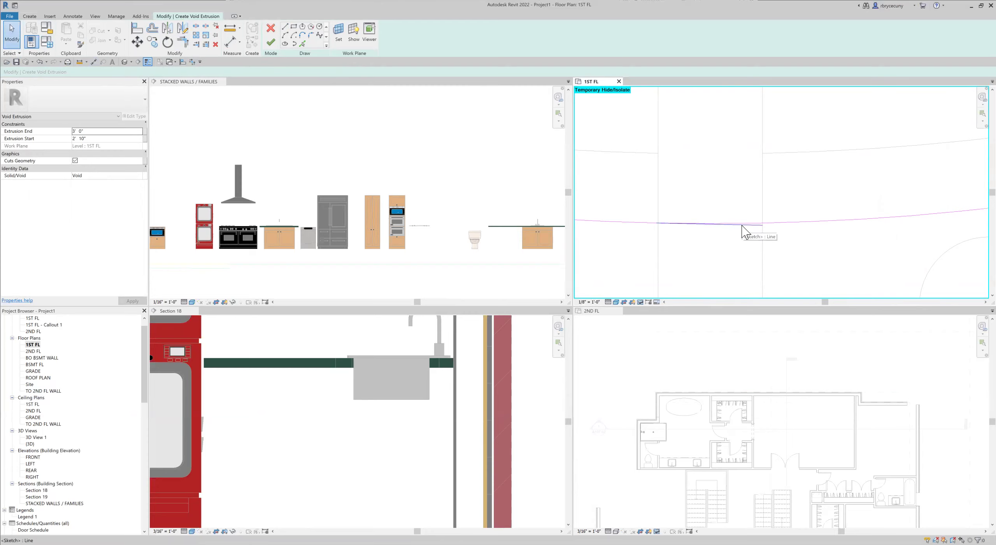
Delete the short leftover line overlapping the curve at the lower edge of the sink outline.
key(d)
key(e)
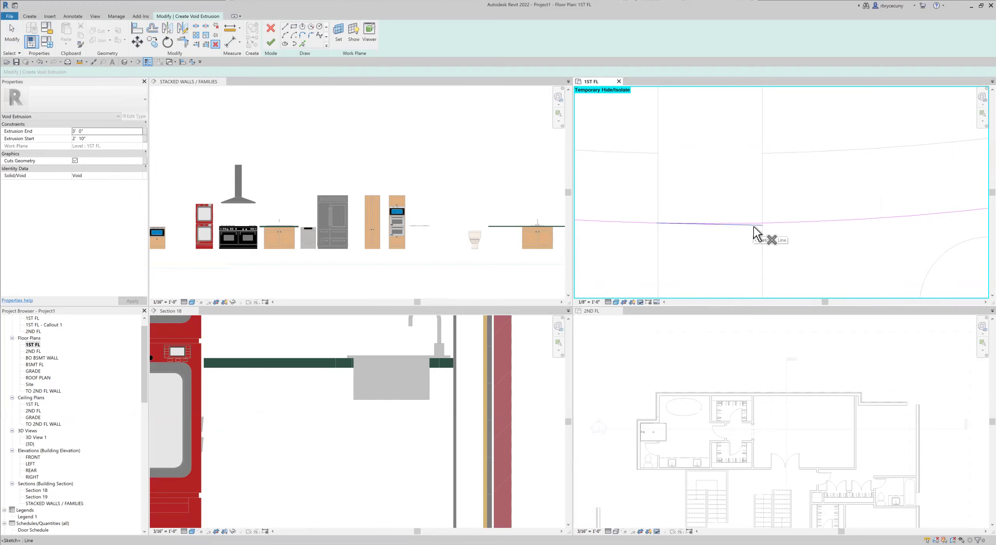
click(757, 233)
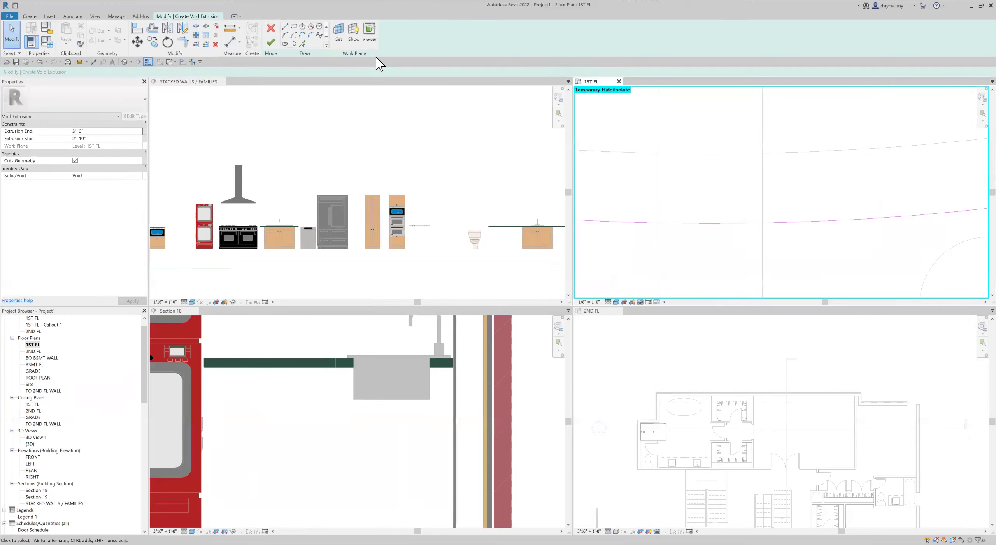
Finish the void extrusion sketch and the in-place countertop model, cutting the sink opening.
click(271, 42)
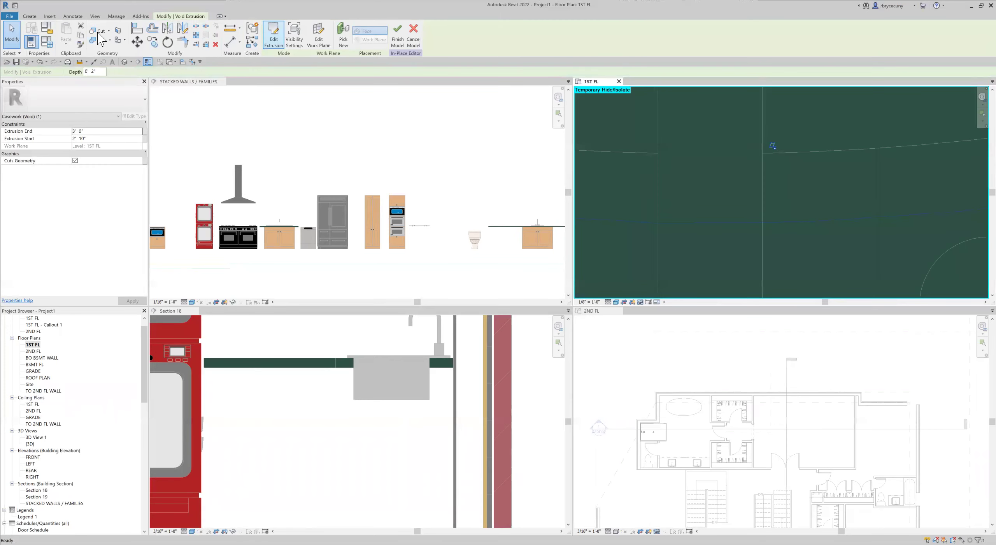
key(Escape)
click(277, 35)
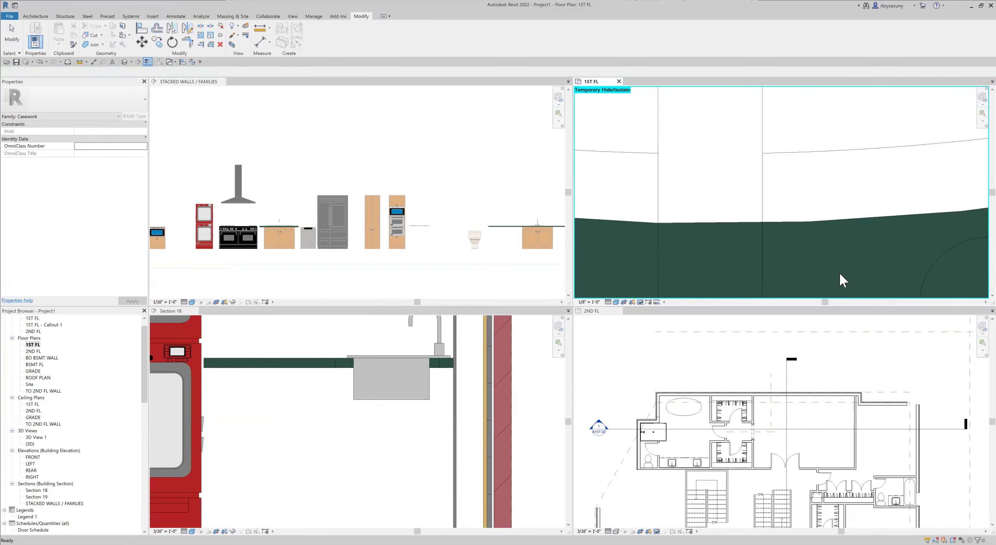
Examine the sink cutout in the powder room vanity and the other countertops across the first floor plan.
scroll(840, 273, down, 4)
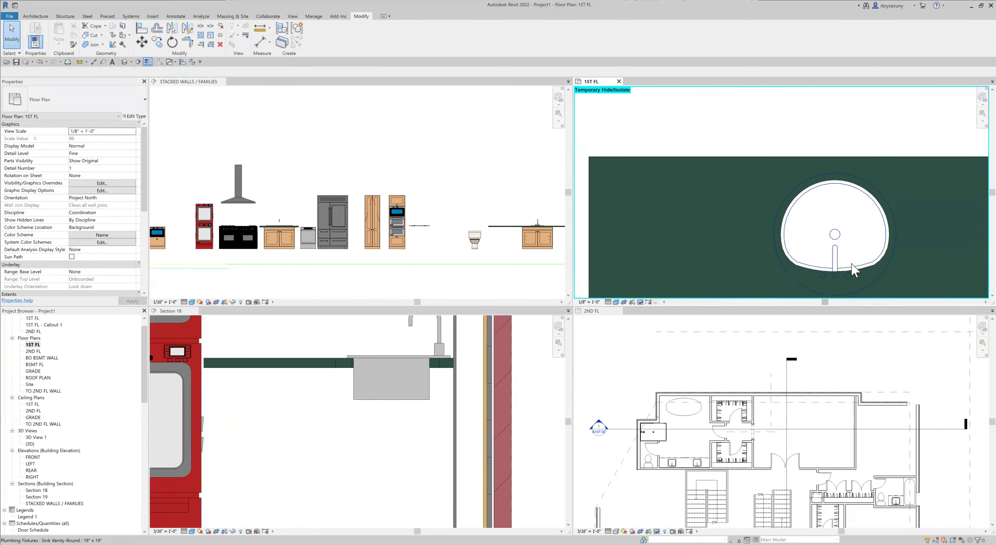
middle_drag(851, 268, 716, 244)
scroll(716, 245, down, 4)
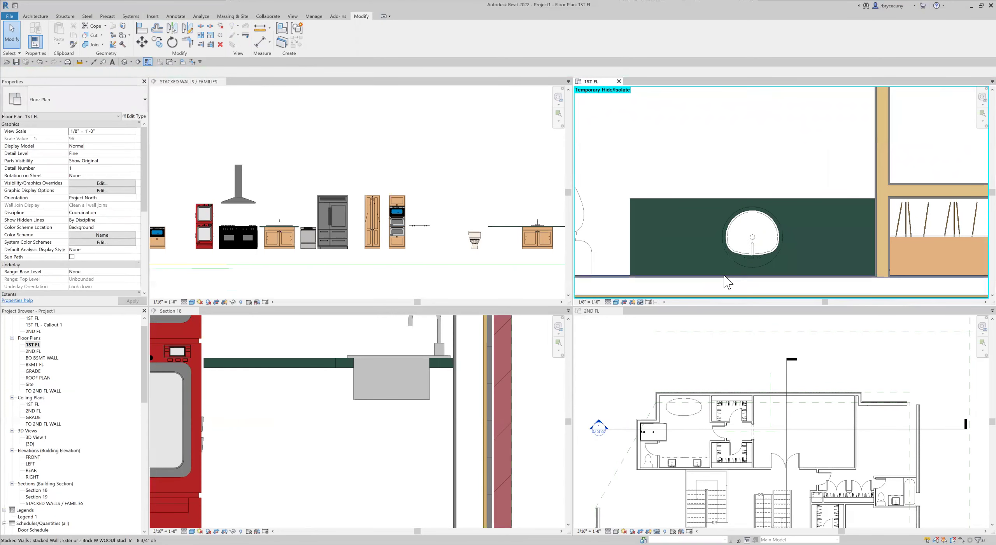
scroll(724, 280, down, 7)
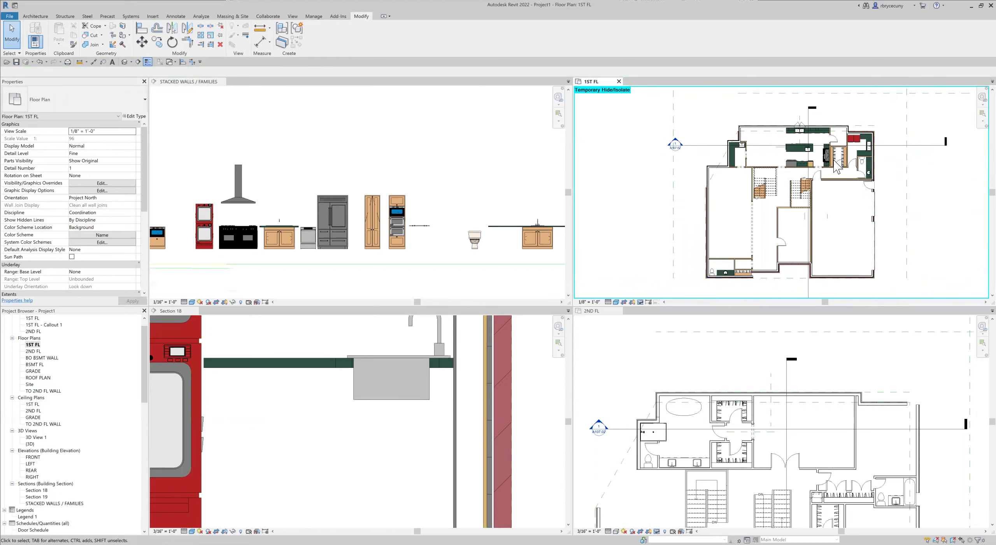
scroll(837, 165, up, 3)
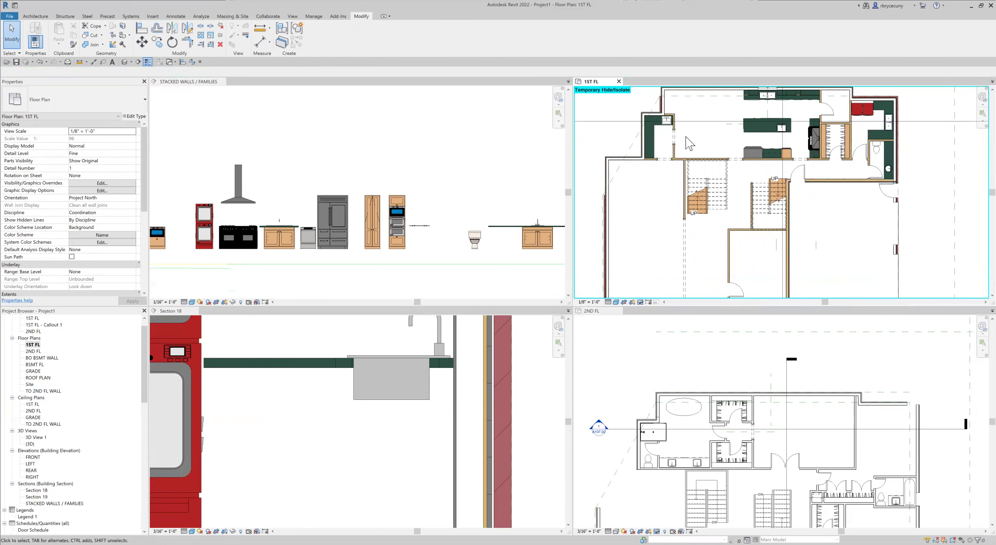
scroll(672, 272, down, 2)
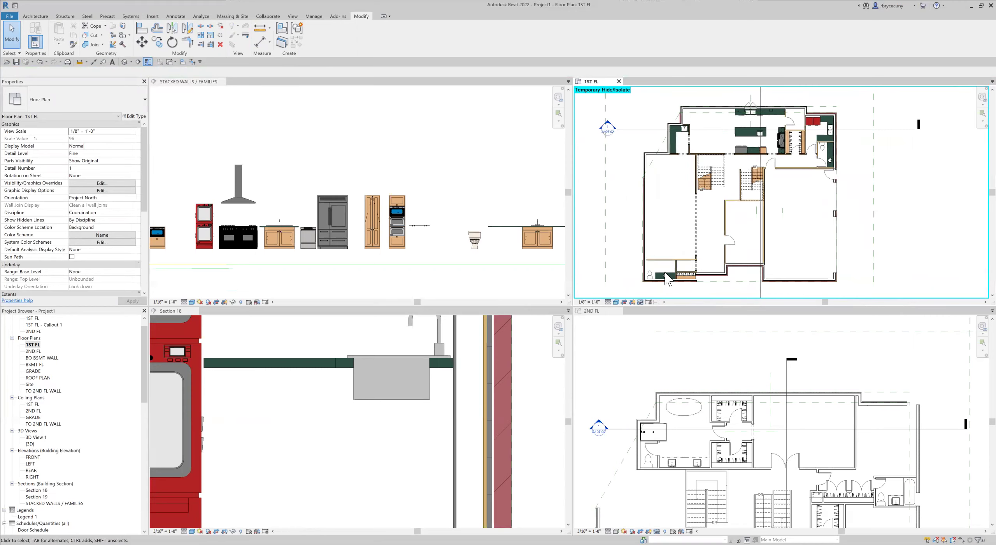
scroll(659, 279, up, 4)
scroll(673, 283, down, 4)
scroll(688, 275, up, 2)
scroll(670, 283, up, 2)
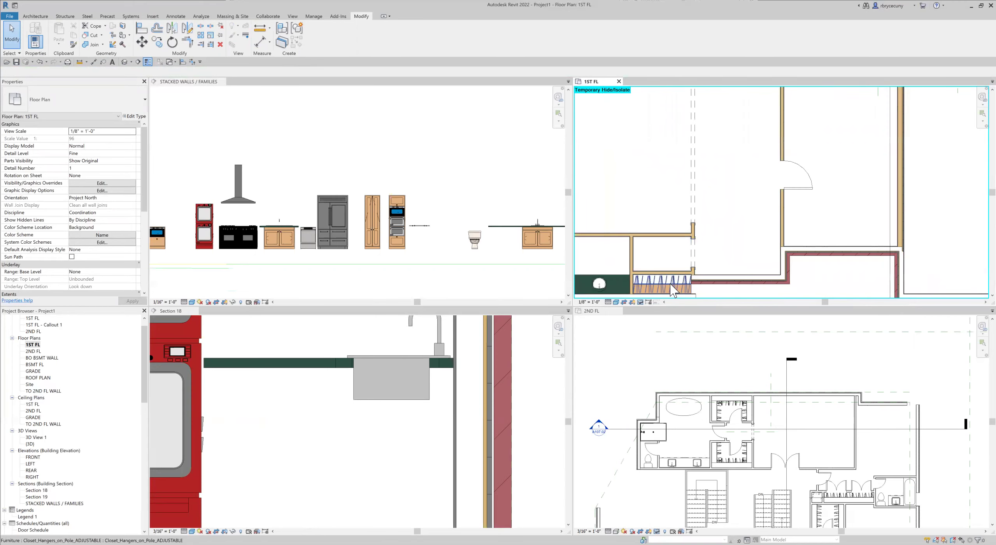
scroll(669, 283, down, 5)
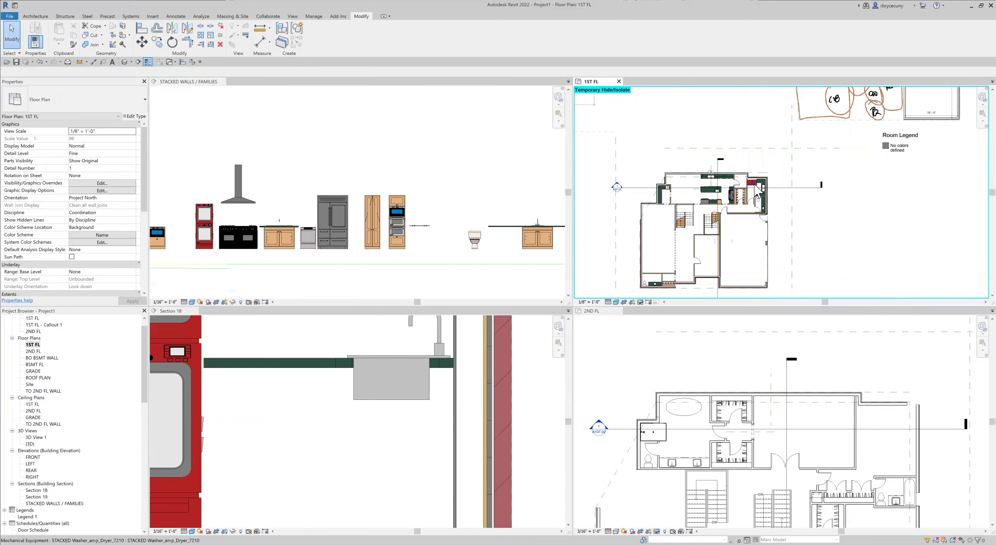
scroll(754, 184, up, 2)
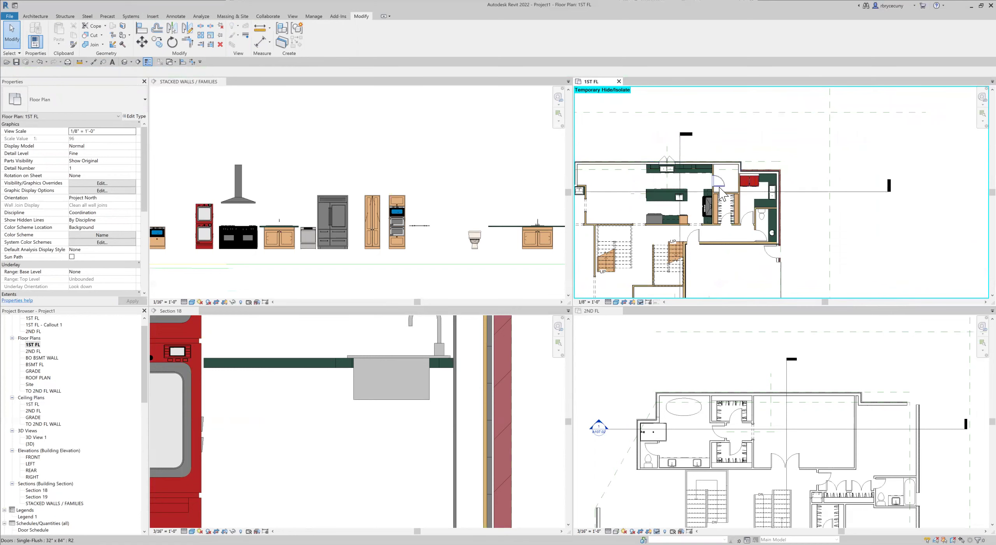
scroll(713, 221, down, 1)
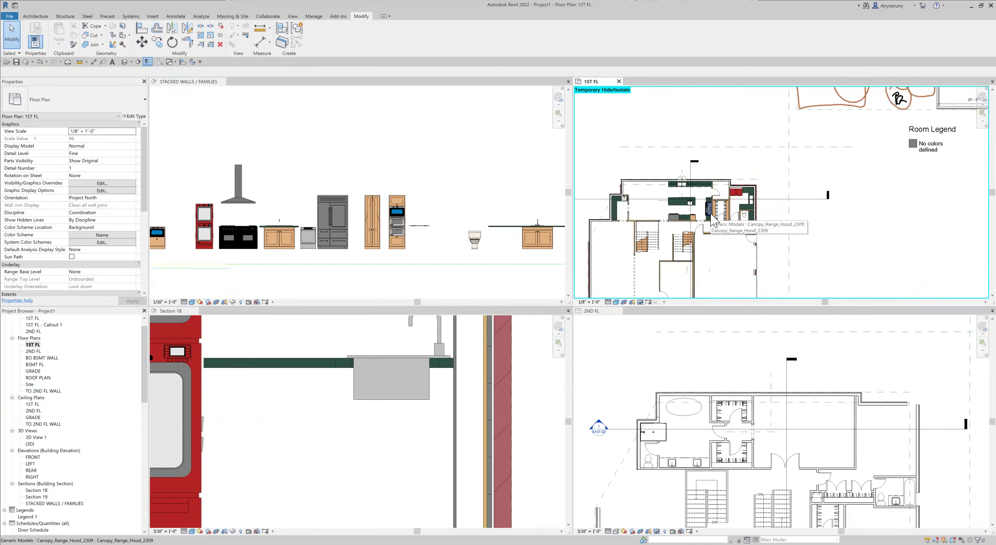
middle_drag(722, 237, 742, 213)
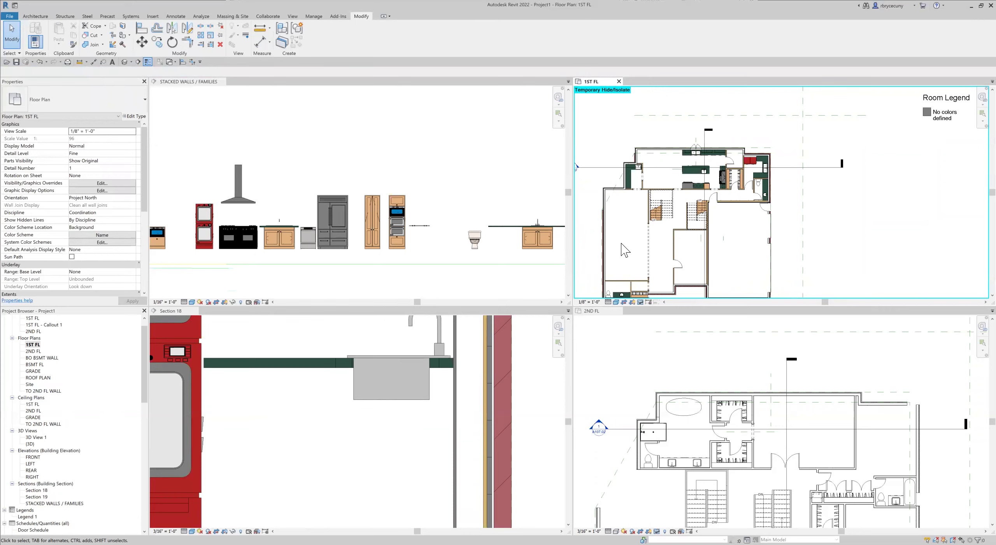
middle_drag(625, 249, 665, 220)
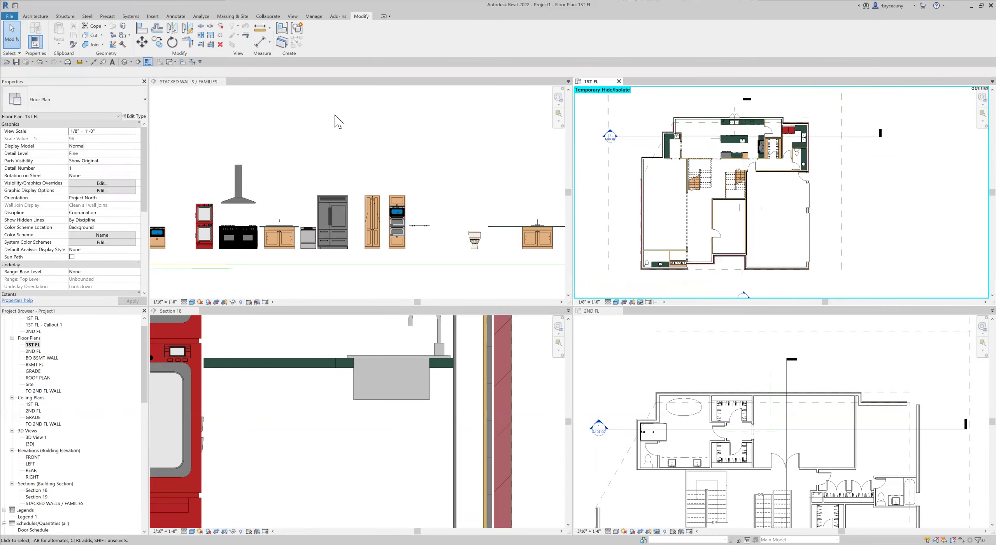
Create an in-place component in the Casework category, named Casework 22, and start a solid extrusion in it.
click(38, 15)
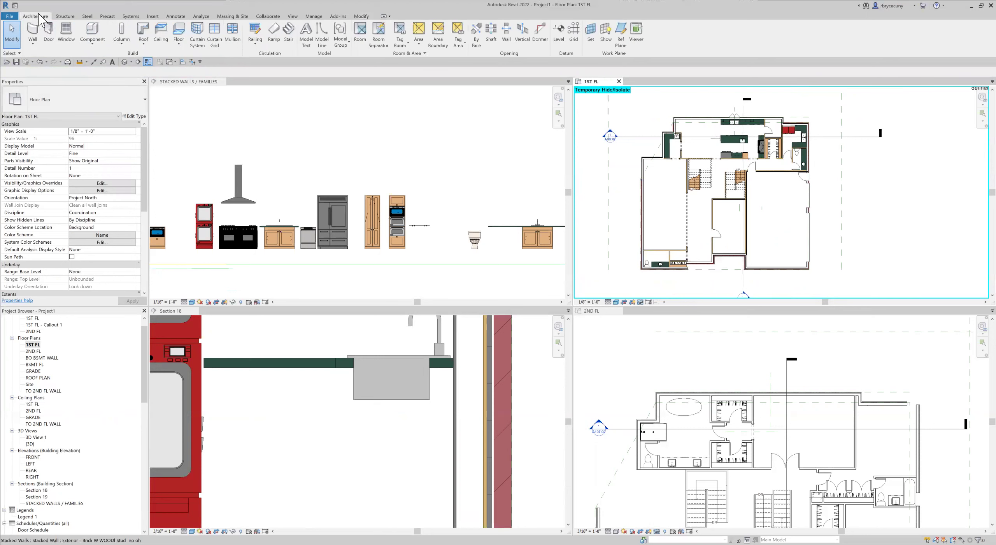
click(98, 39)
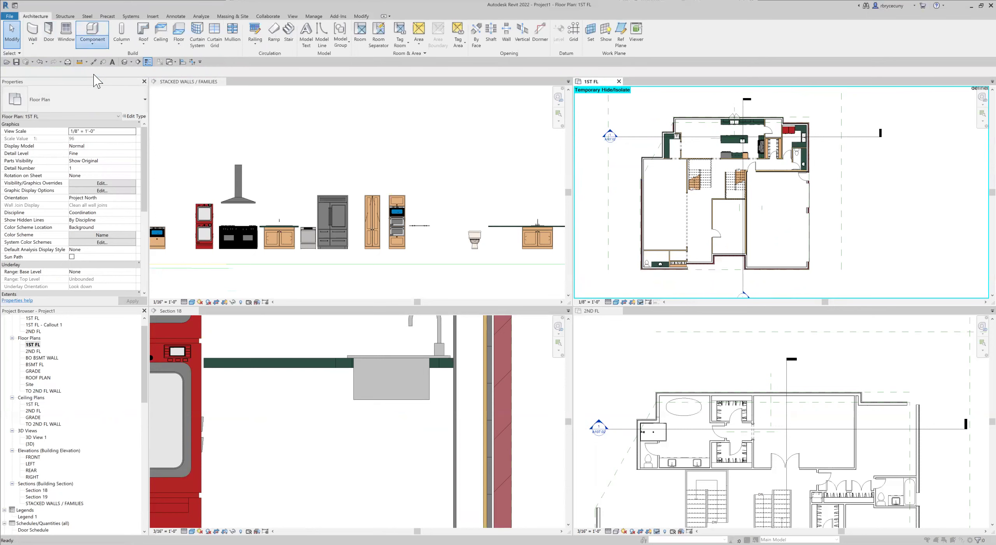
click(461, 231)
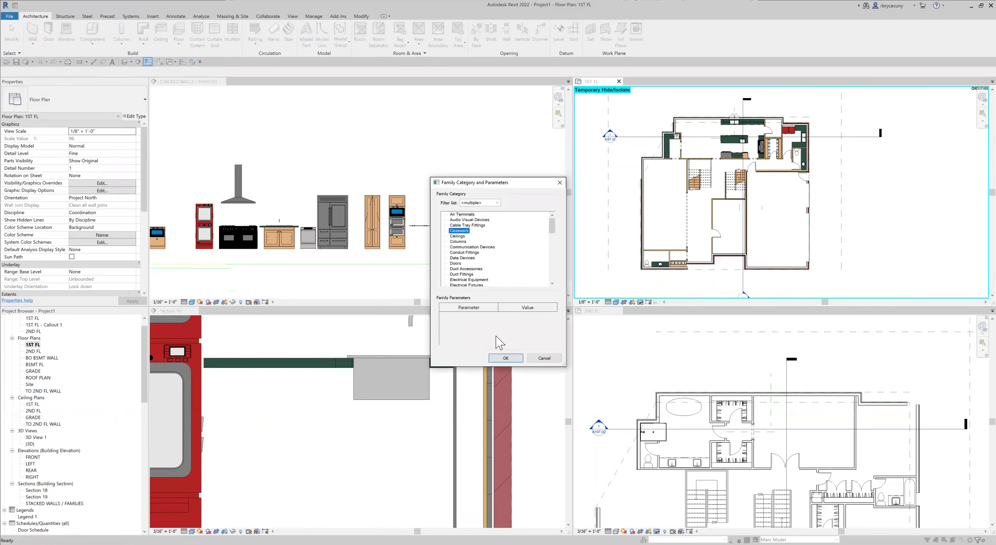
click(504, 358)
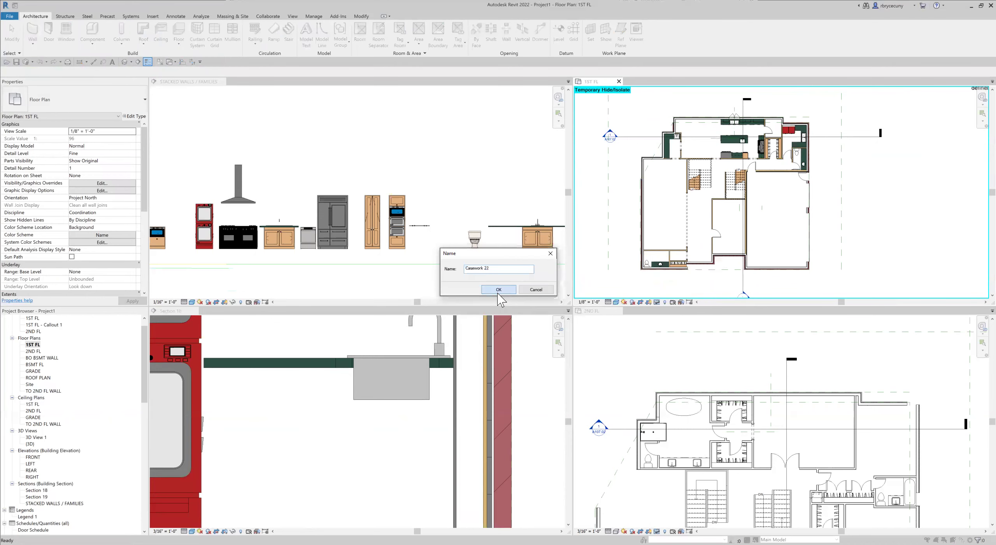
click(498, 290)
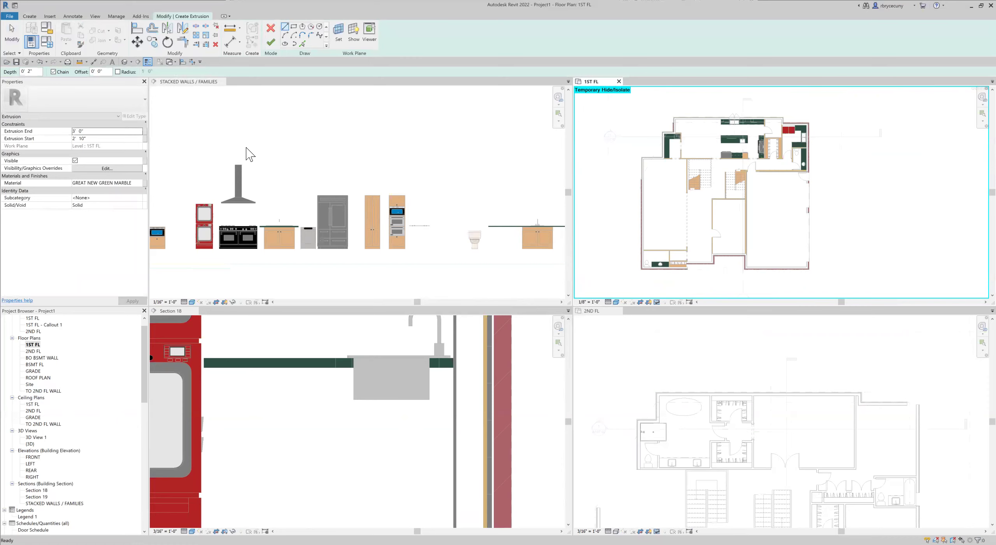
Find the Mirror material in the project materials and assign it to the extrusion.
click(125, 174)
click(137, 184)
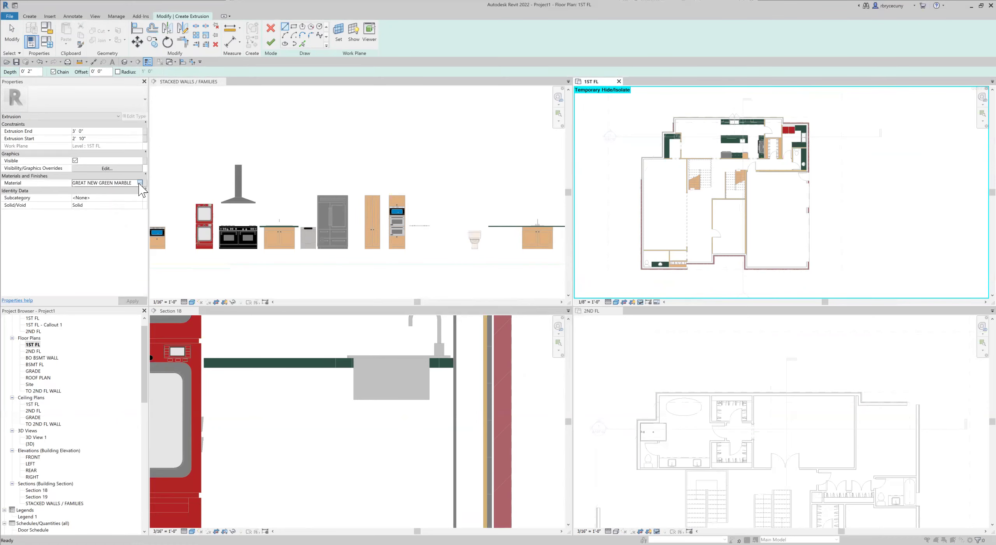
click(139, 183)
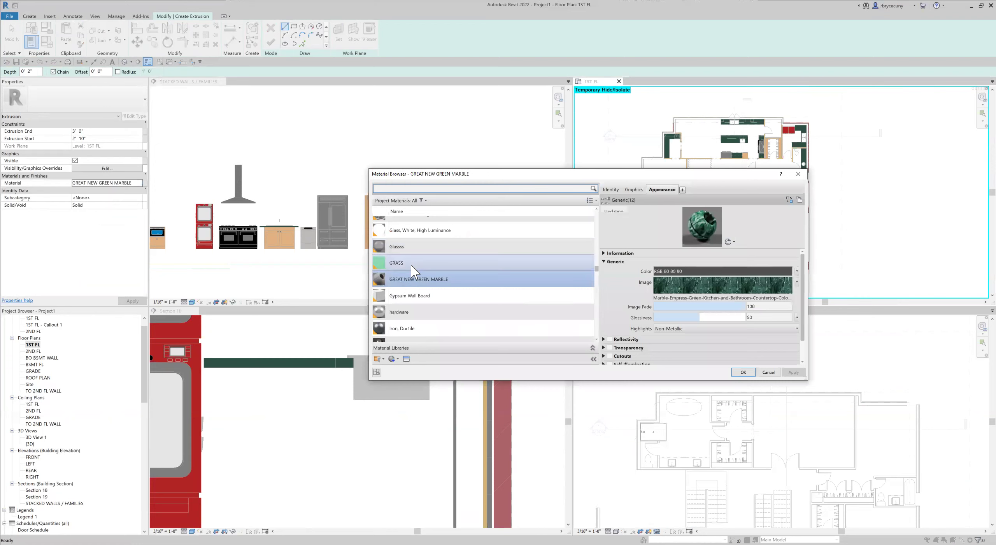
text(mirror)
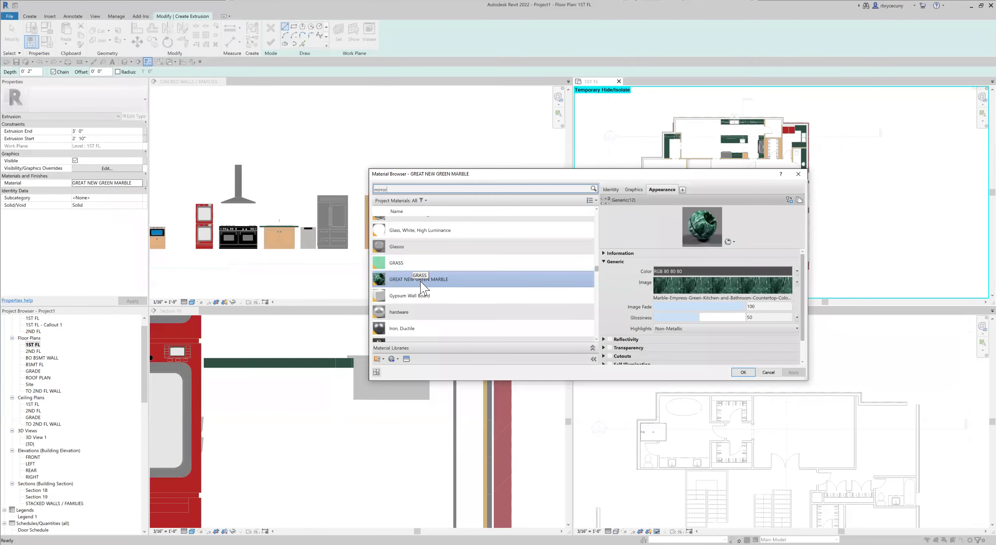
click(396, 251)
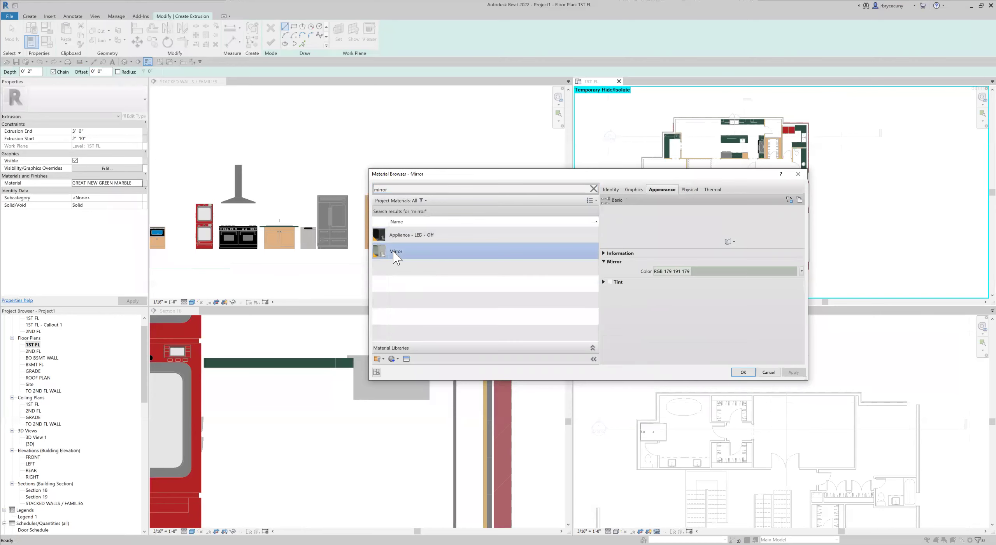
key(Return)
scroll(673, 229, up, 3)
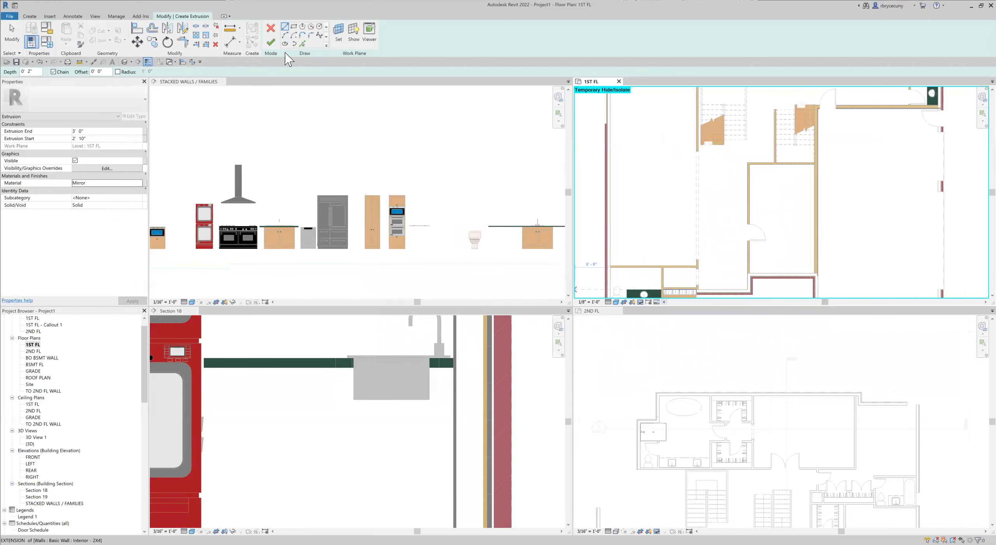
click(302, 26)
middle_drag(645, 268, 647, 270)
scroll(641, 268, up, 5)
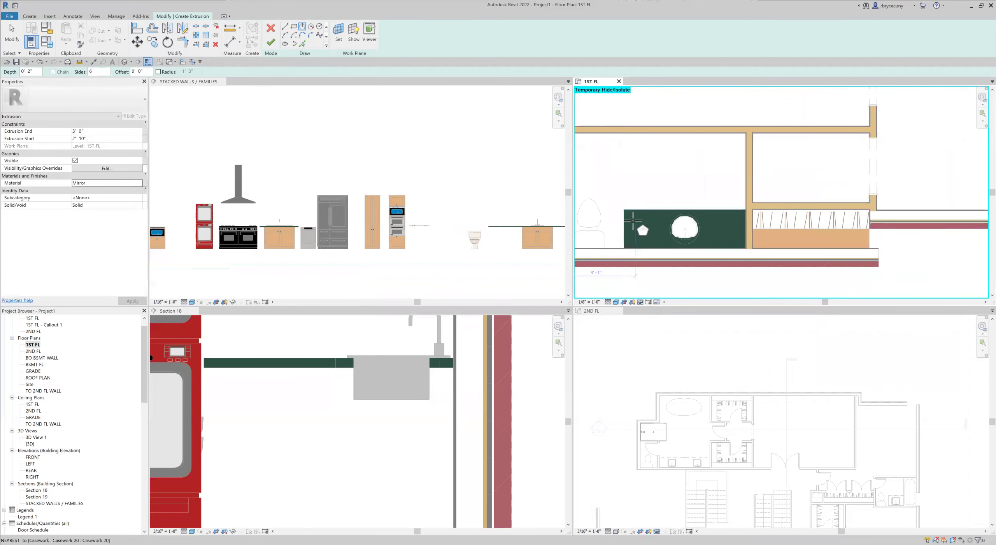
click(621, 260)
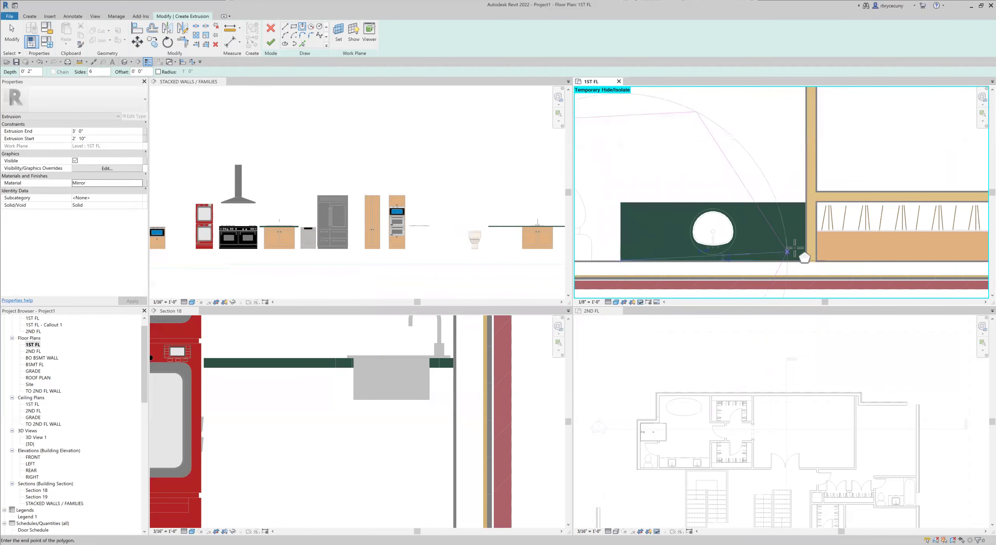
Sketch a rectangle along the wall behind the vanity, spanning the full length of the green countertop.
click(294, 27)
scroll(621, 266, up, 2)
click(621, 268)
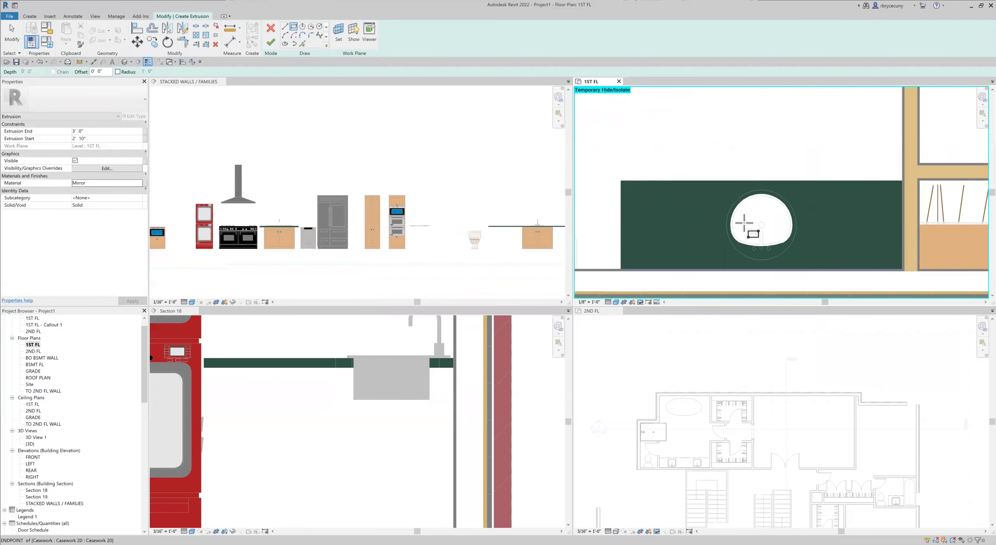
click(901, 237)
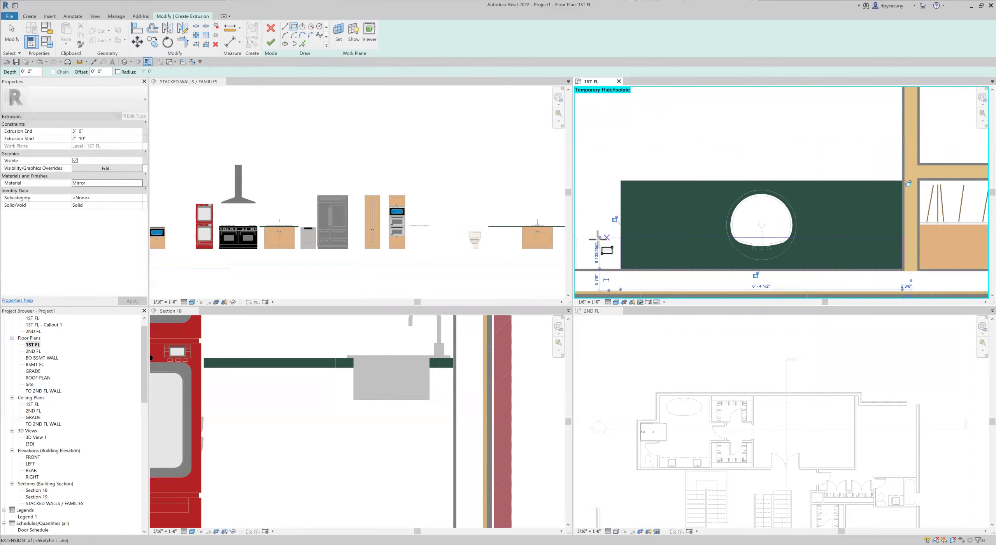
Try to set the mirror rectangle's depth to 3/4", and undo the change.
click(597, 252)
text(3/4")
key(Return)
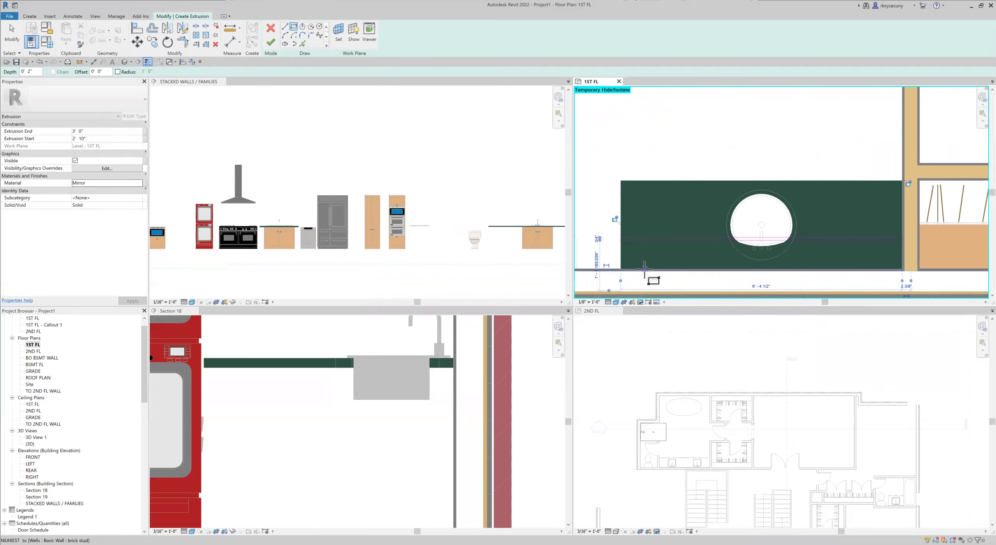
click(39, 61)
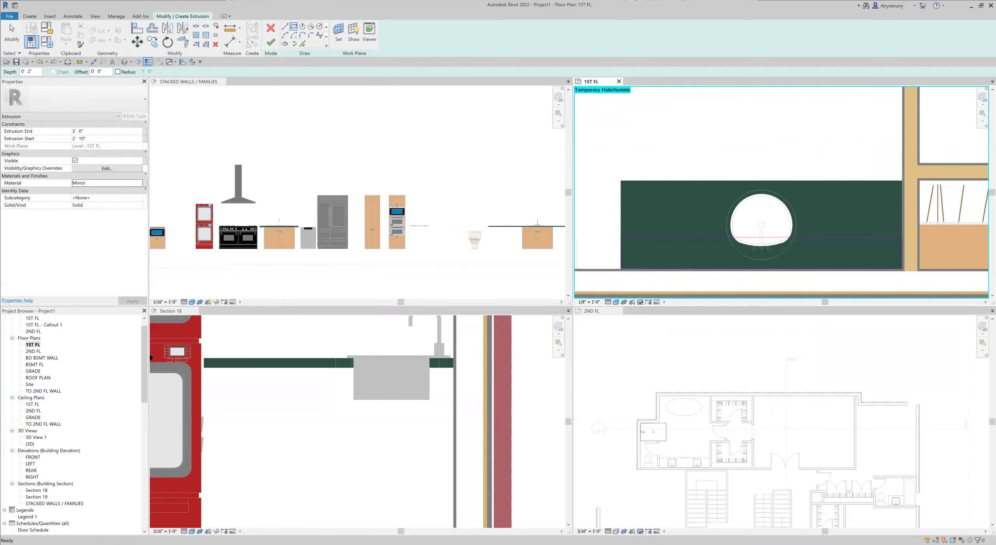
Set the depth of the mirror rectangle along the vanity wall to 3/4".
click(12, 33)
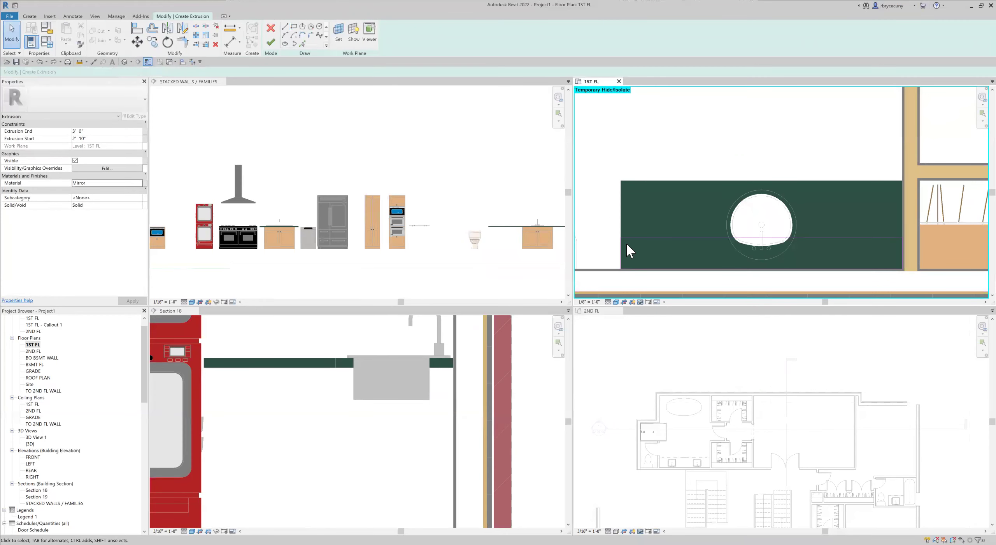
click(649, 238)
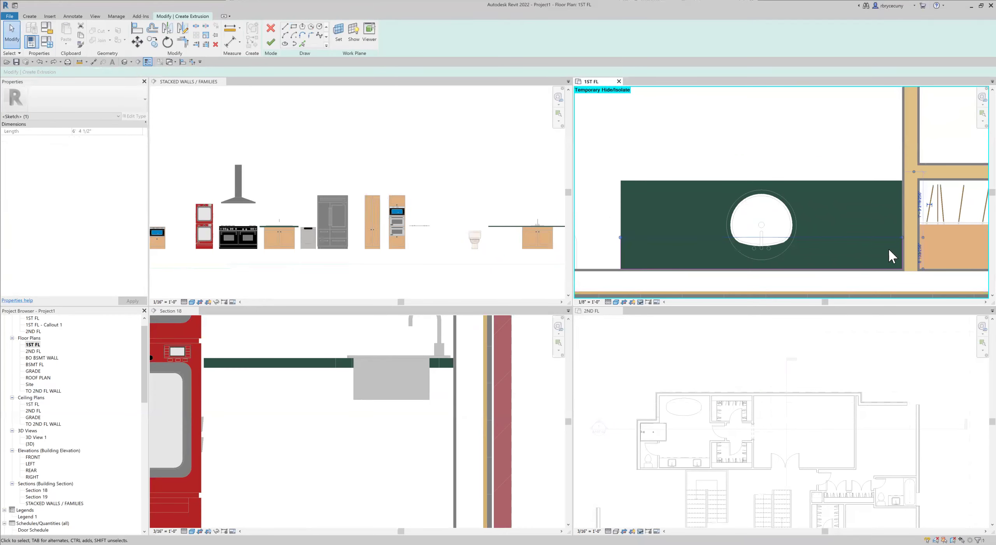
click(919, 255)
text(3/4)
key(Return)
click(734, 279)
scroll(690, 277, up, 4)
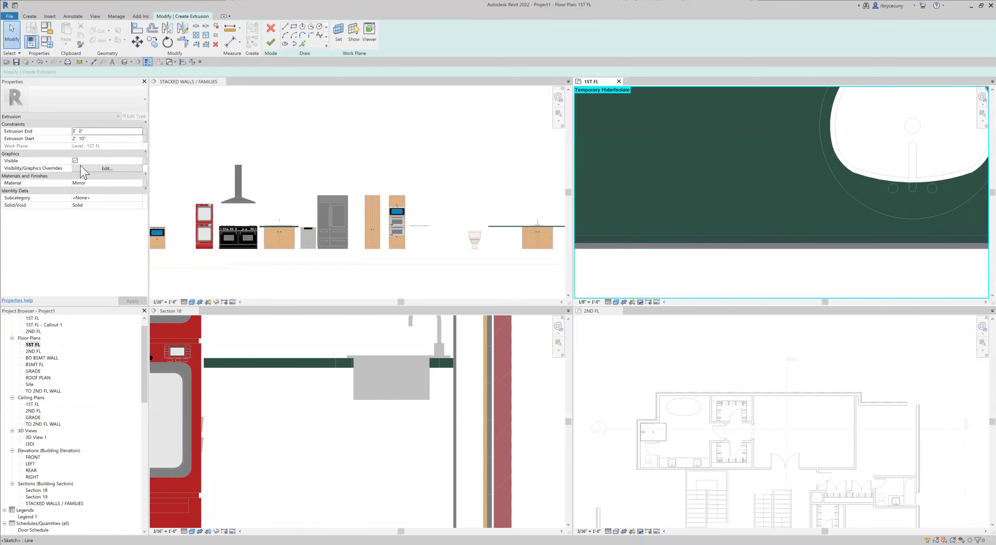
Set the mirror's Extrusion Start to 6', then finish the extrusion sketch and the in-place model.
click(95, 138)
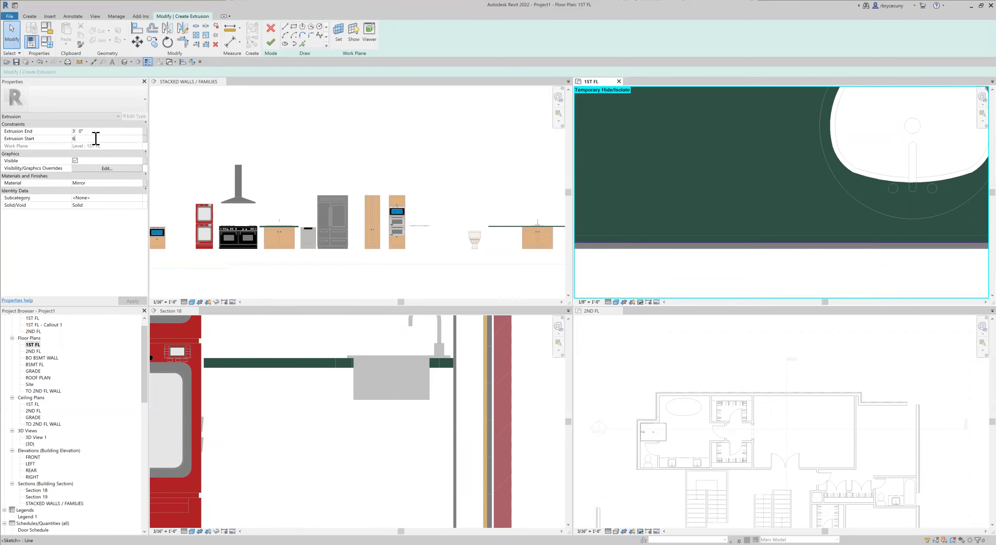
text(6)
key(Return)
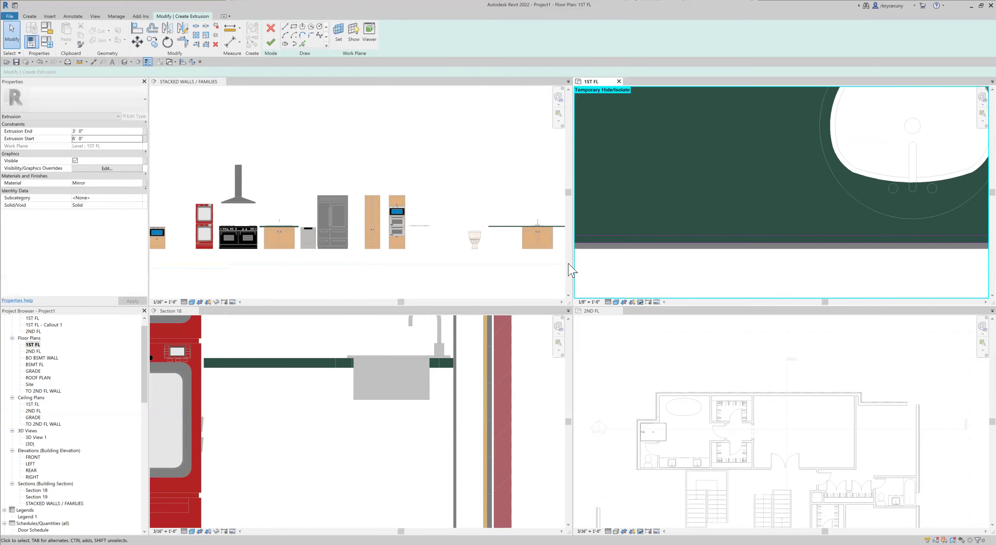
click(267, 46)
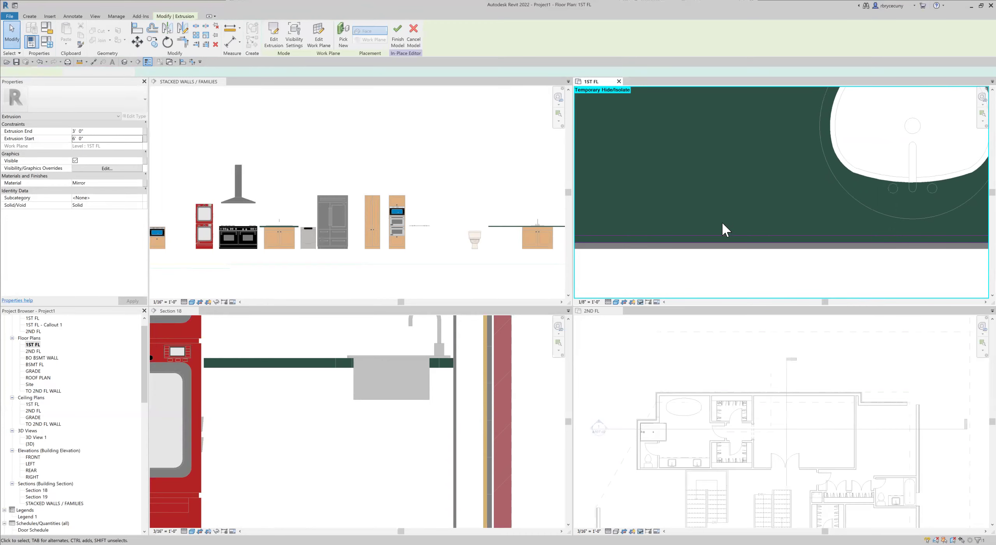
scroll(720, 224, down, 5)
scroll(733, 230, down, 4)
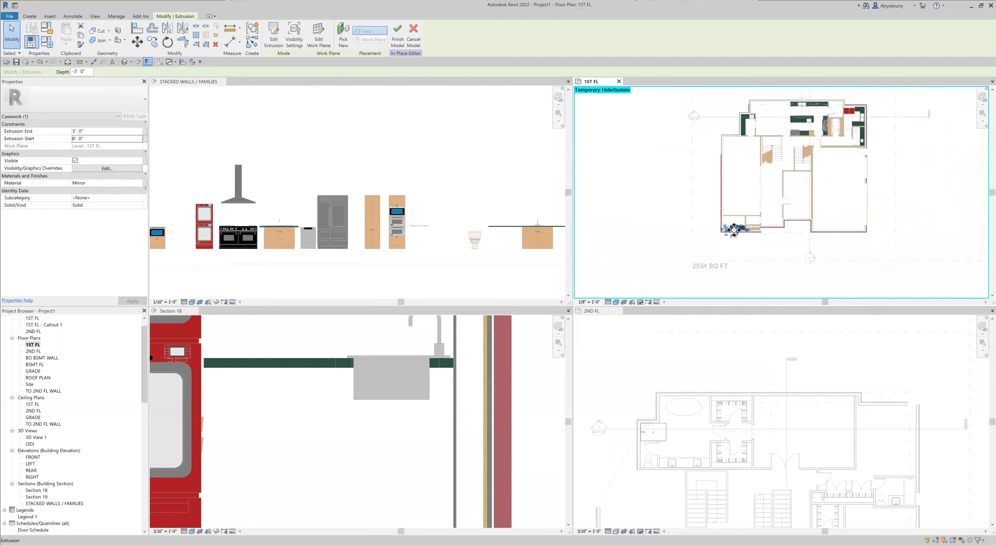
click(398, 37)
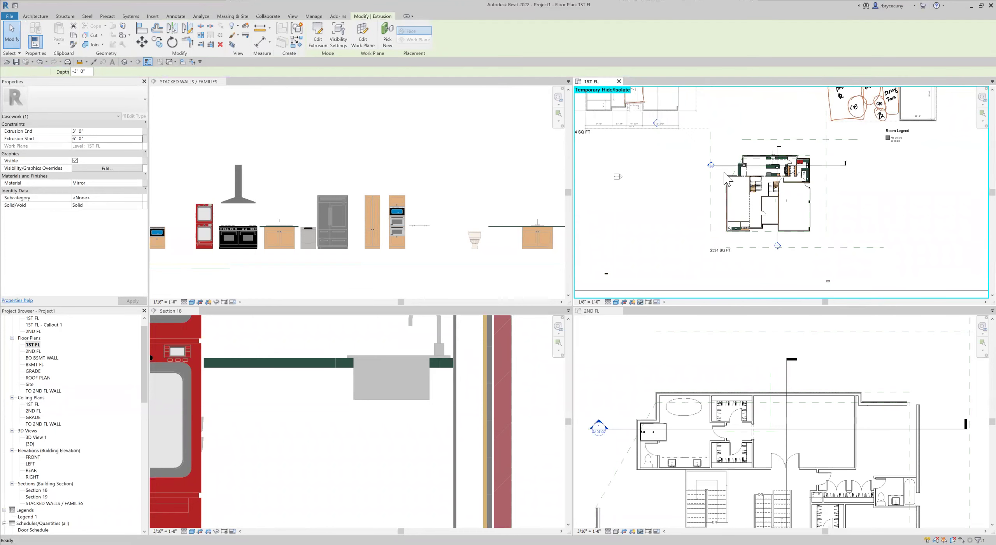
Move the Section 18 line in the 1ST FL plan so it cuts through the bathroom, and go to that section.
click(839, 165)
drag(838, 165, 824, 225)
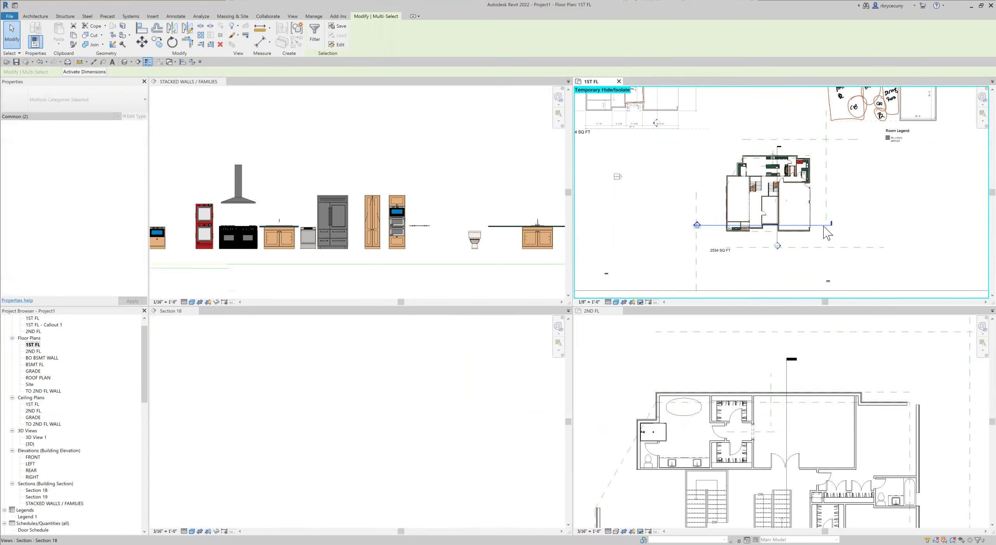
right_click(825, 224)
key(Escape)
scroll(365, 393, down, 4)
click(440, 491)
scroll(382, 417, down, 1)
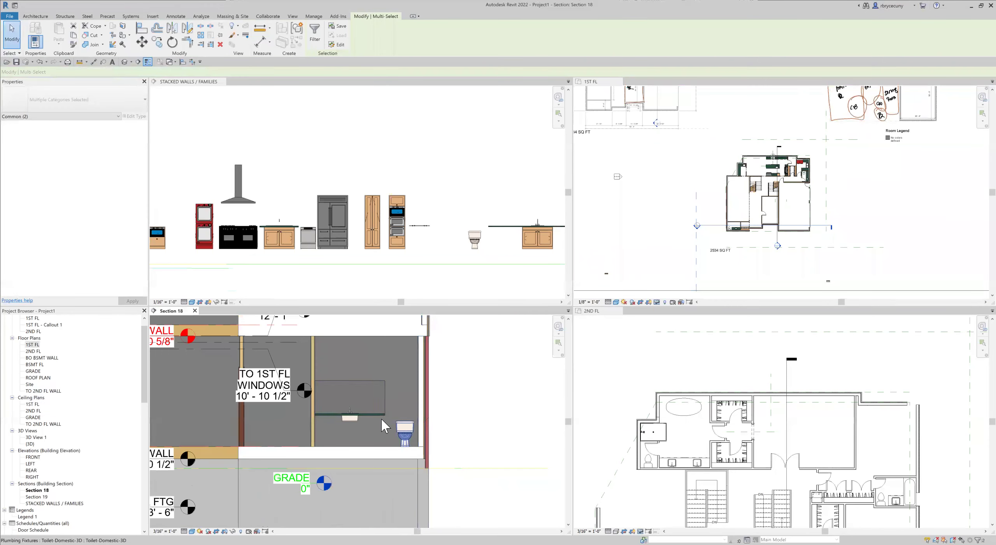
Stretch the mirror's upper edge to the bathroom ceiling in Section 18.
click(367, 377)
middle_drag(367, 377, 389, 449)
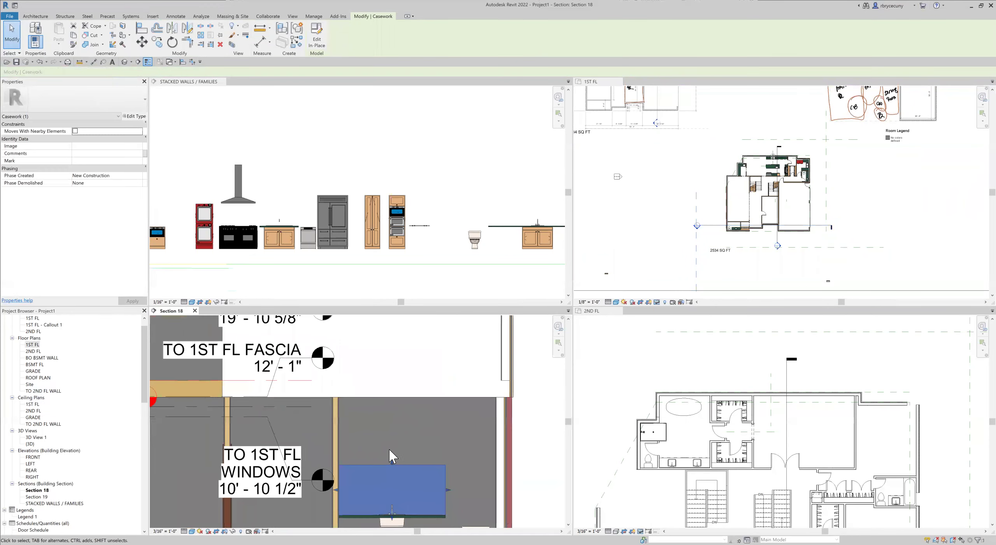
drag(385, 409, 388, 396)
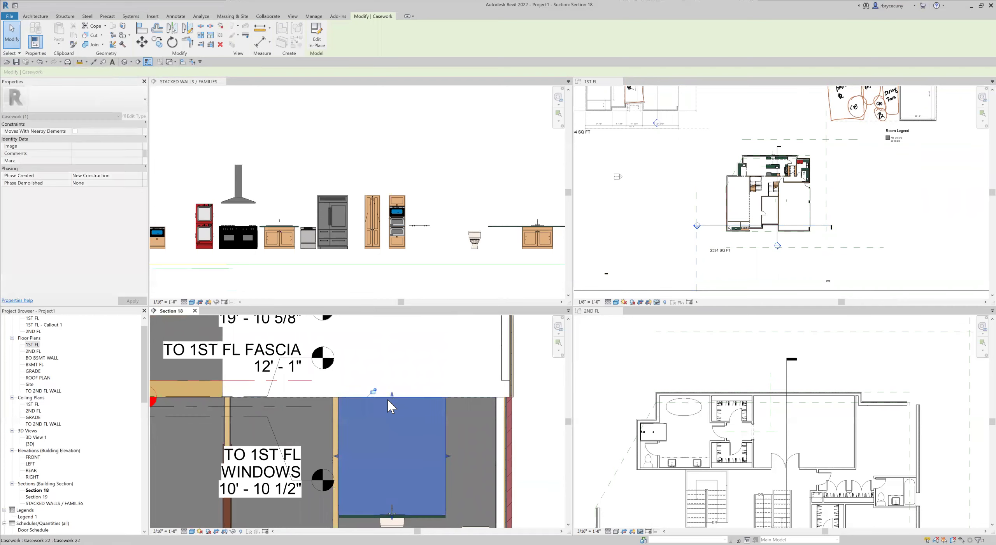
scroll(388, 397, down, 3)
middle_drag(394, 445, 399, 393)
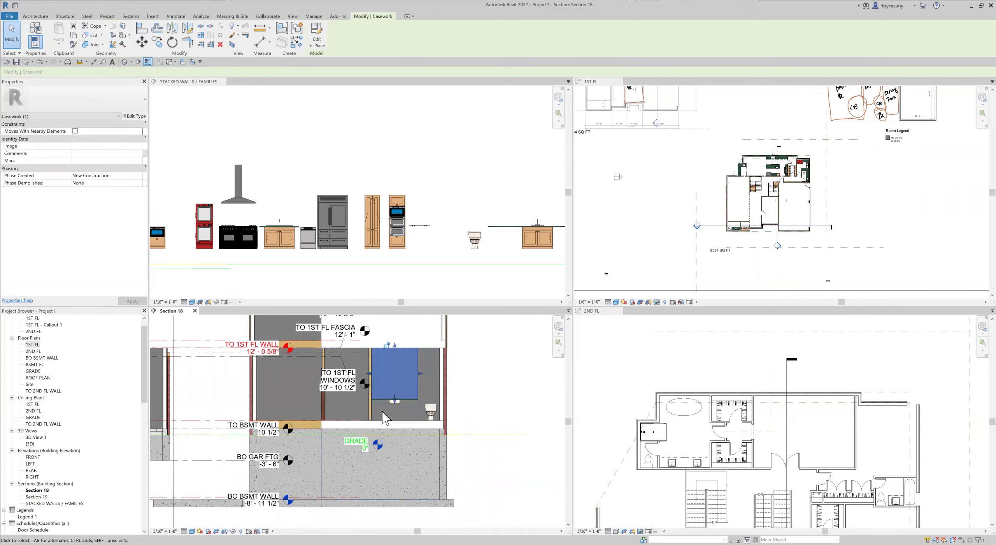
scroll(383, 411, up, 3)
middle_drag(422, 429, 448, 421)
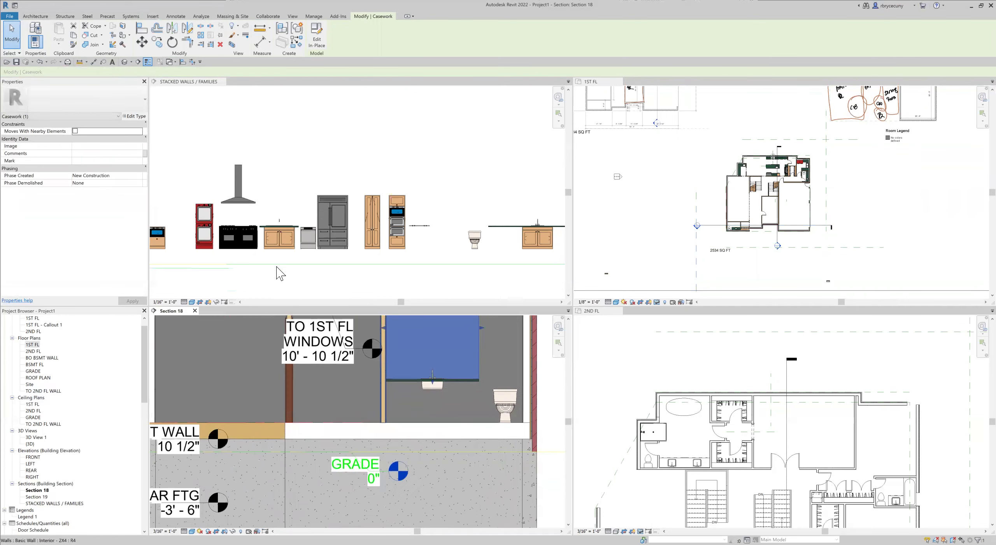
Place another 48" farmhouse undersink double-door base cabinet, like the one in STACKED WALLS / FAMILIES, in the first floor bathroom.
click(277, 237)
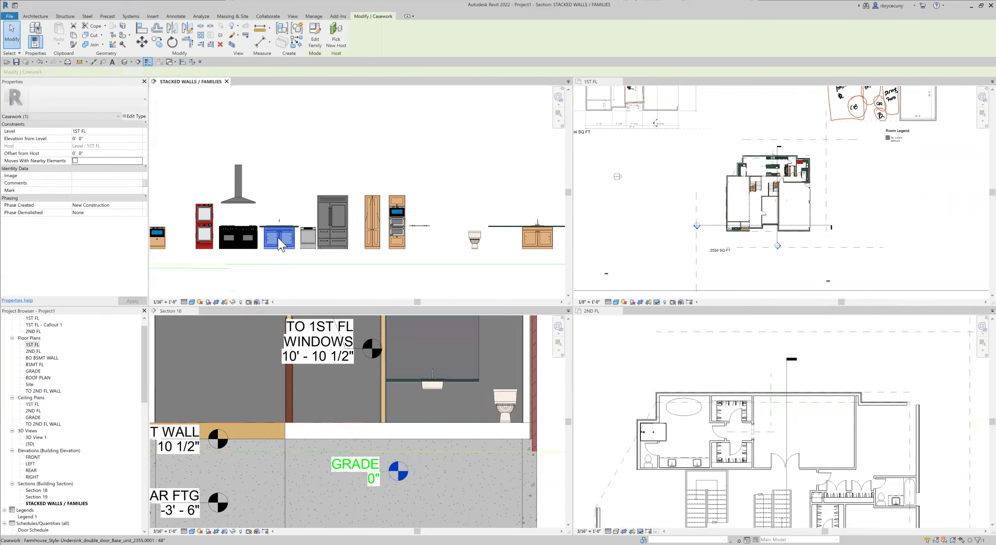
right_click(278, 237)
click(305, 283)
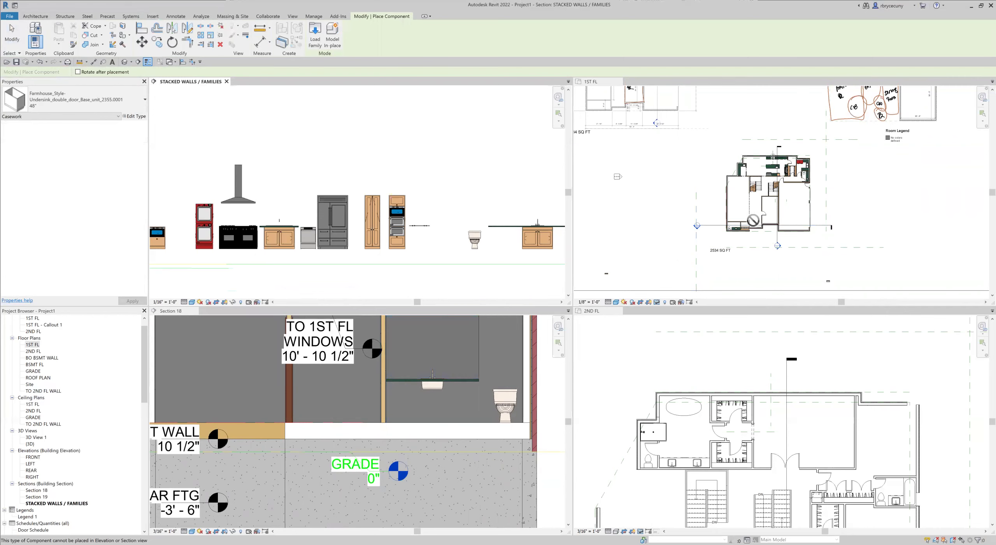
scroll(752, 220, up, 10)
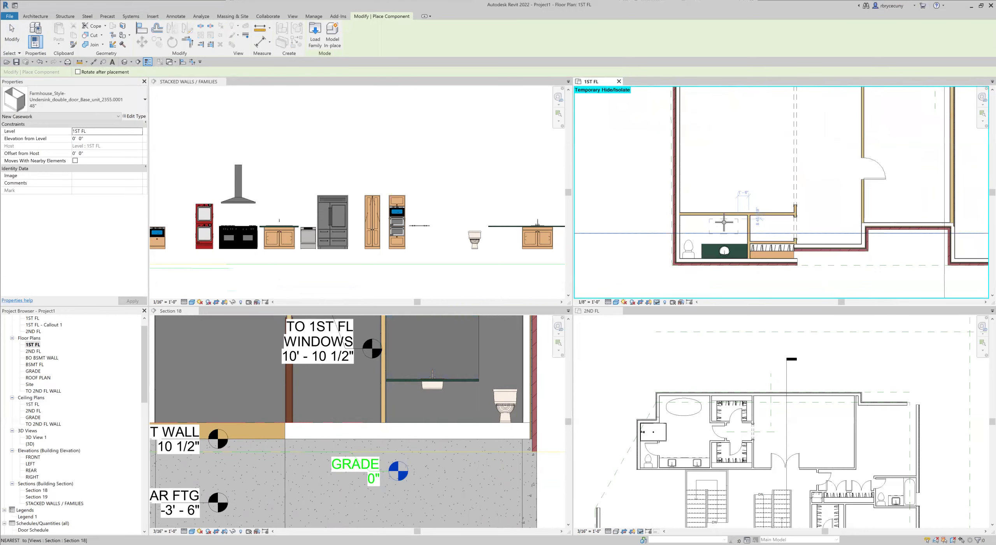
click(722, 229)
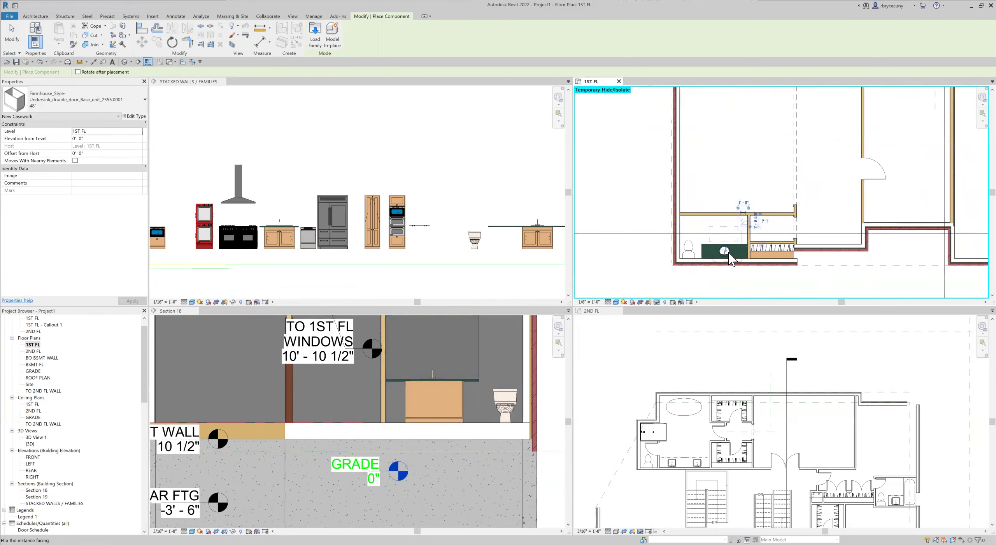
Flip the undersink cabinet's facing and position it under the vanity countertop with its doors facing the room.
scroll(723, 253, up, 2)
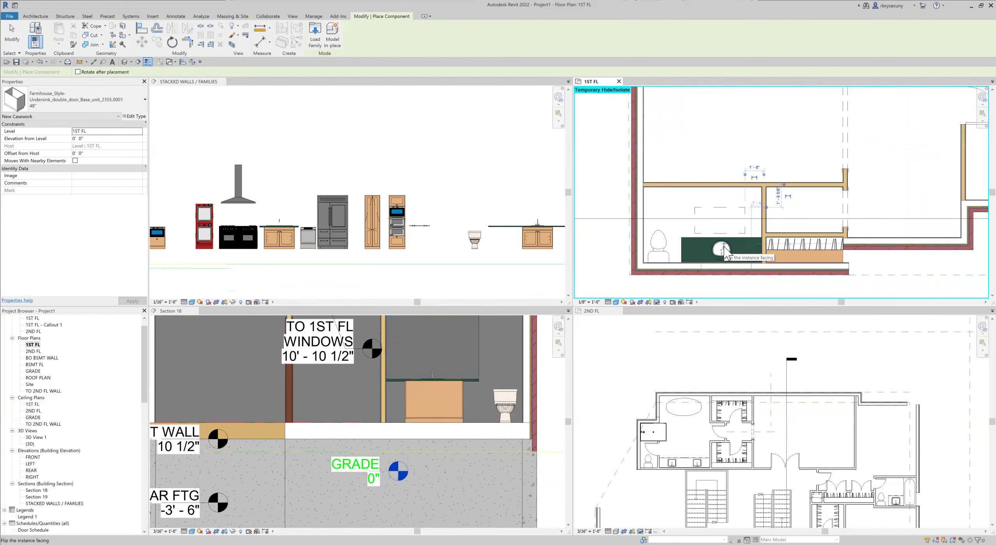
click(723, 247)
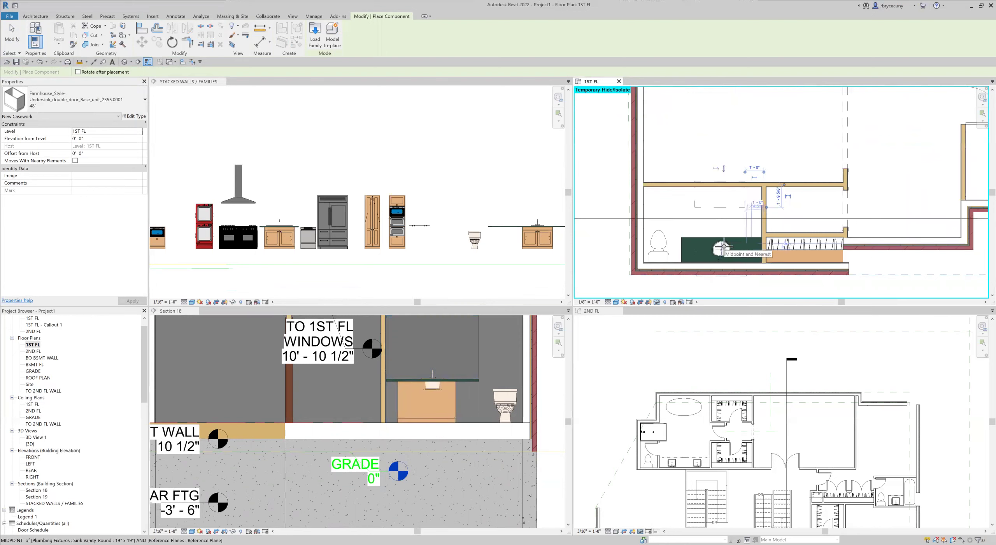
key(Escape)
key(Escape)
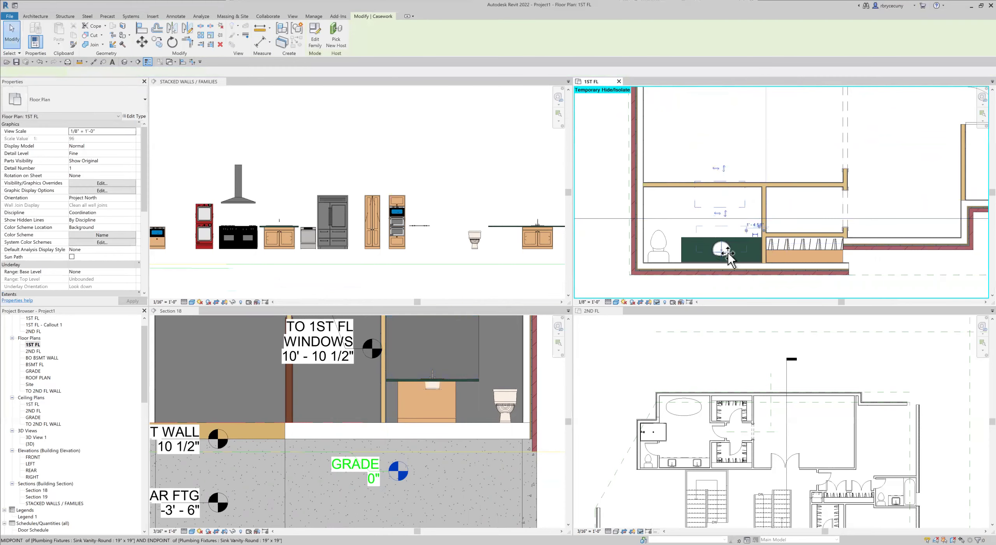
click(739, 230)
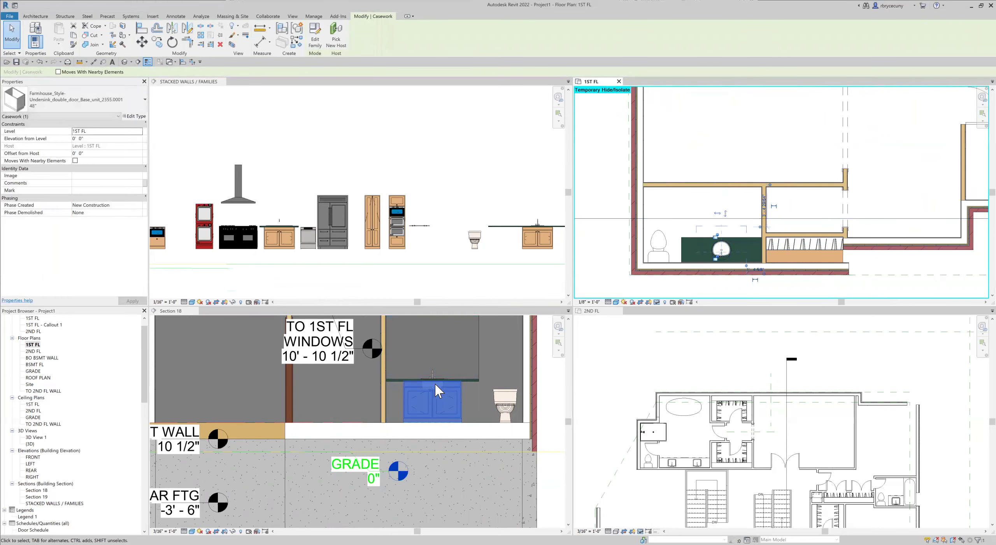
scroll(434, 383, up, 5)
click(438, 403)
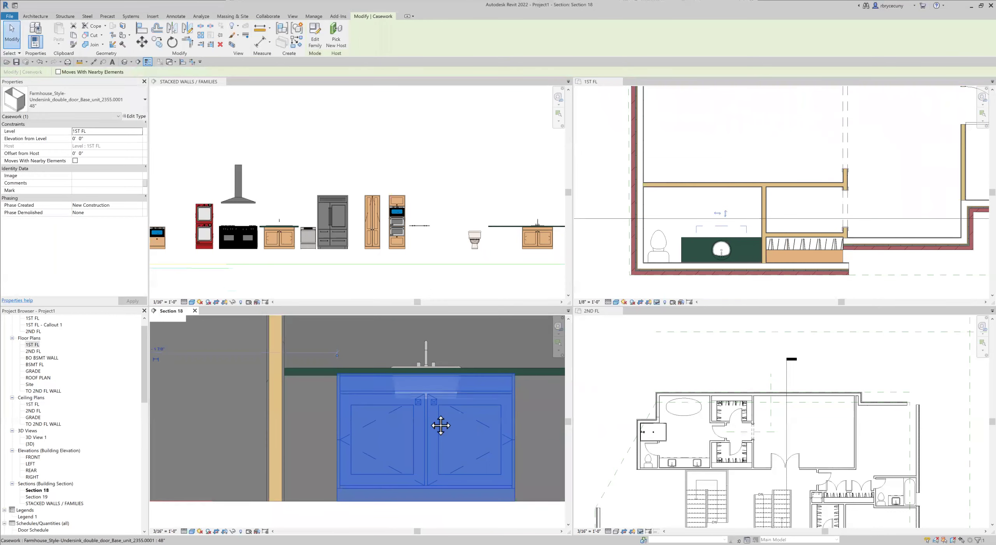
scroll(440, 425, down, 3)
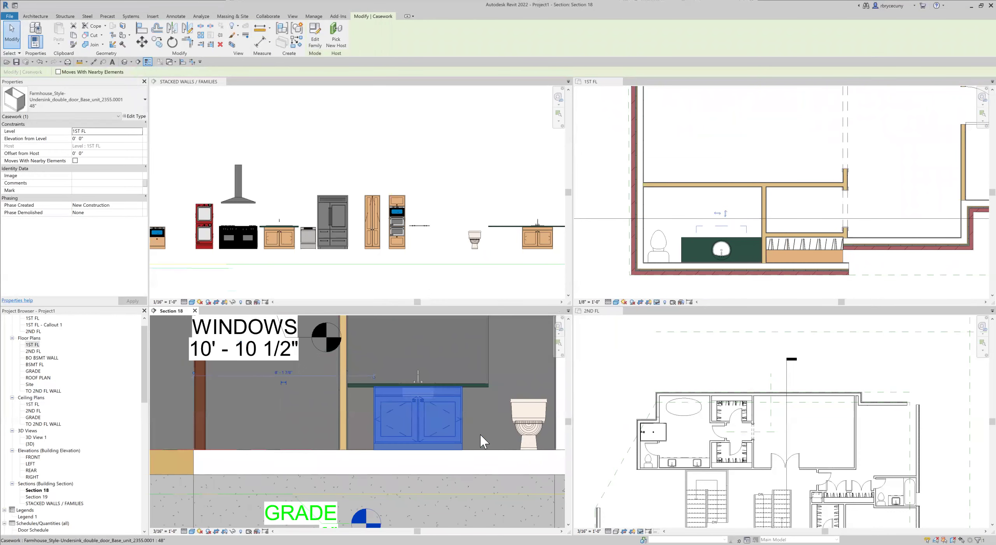
Align the undersink cabinet's center with the center of the vanity sink in Section 18.
click(141, 28)
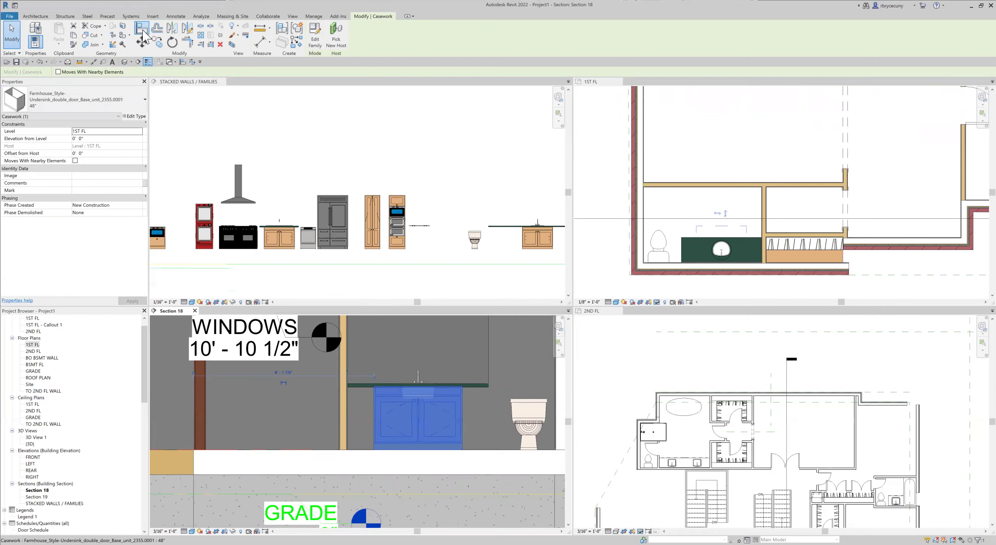
scroll(386, 366, up, 4)
click(463, 396)
click(460, 455)
scroll(458, 453, down, 4)
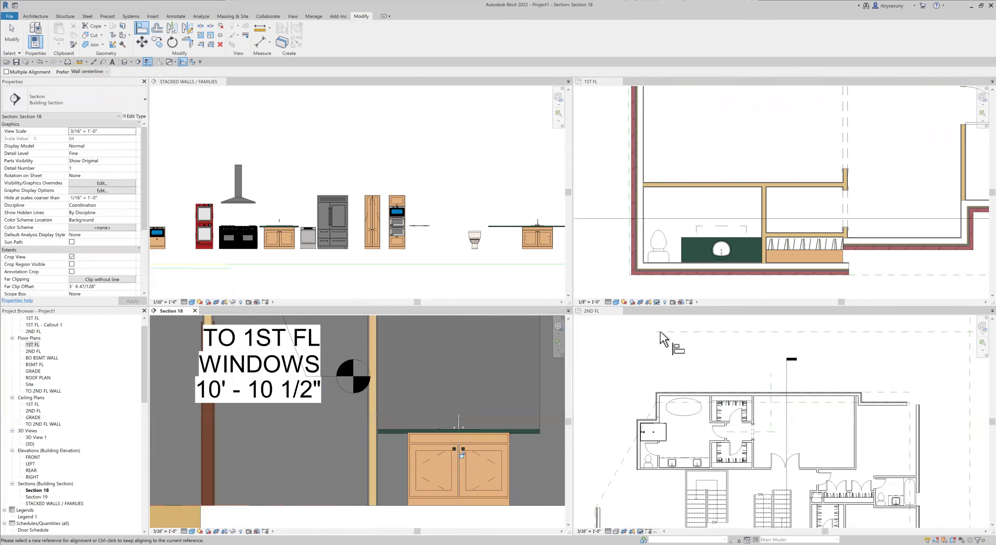
middle_drag(500, 385, 484, 330)
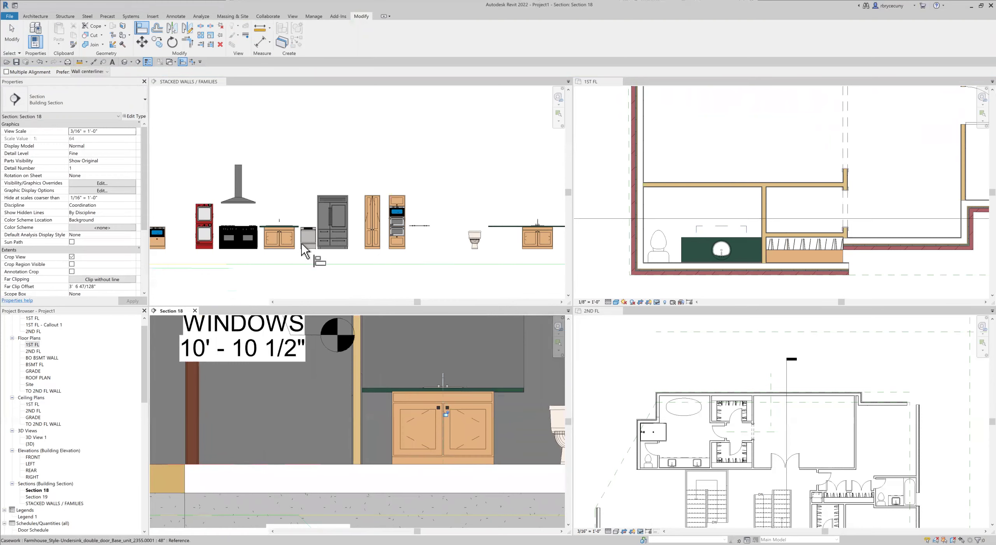
Place another 15" farmhouse four-drawer base cabinet, like the one in STACKED WALLS / FAMILIES, near the toilet end of the bathroom vanity.
middle_click(422, 231)
scroll(392, 245, down, 3)
scroll(238, 221, up, 4)
scroll(238, 221, up, 3)
key(Escape)
click(342, 278)
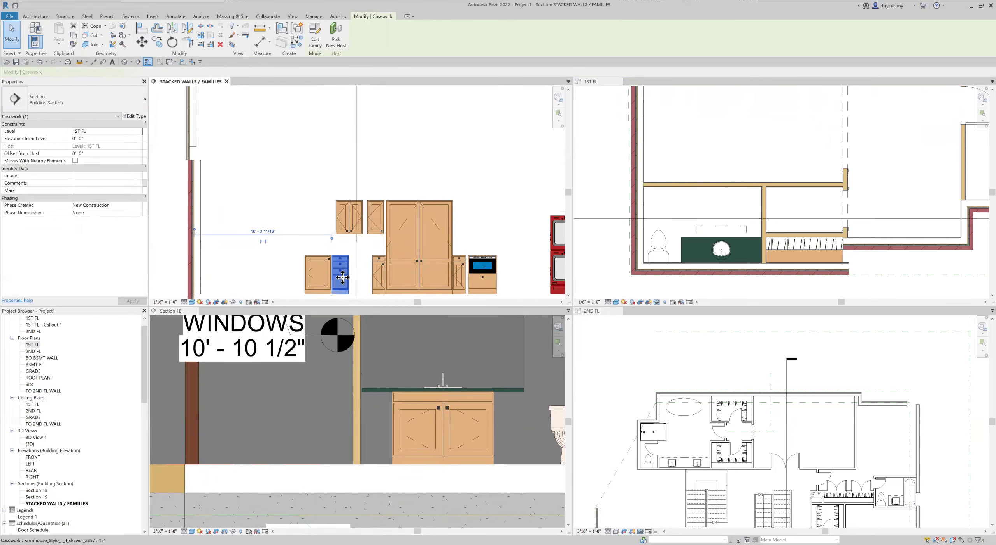
right_click(343, 277)
click(366, 323)
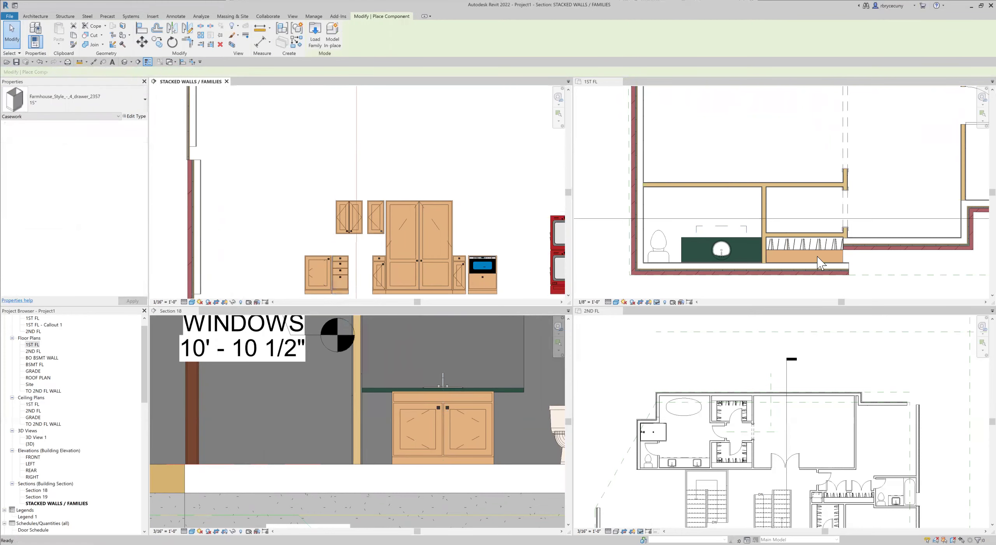
click(689, 212)
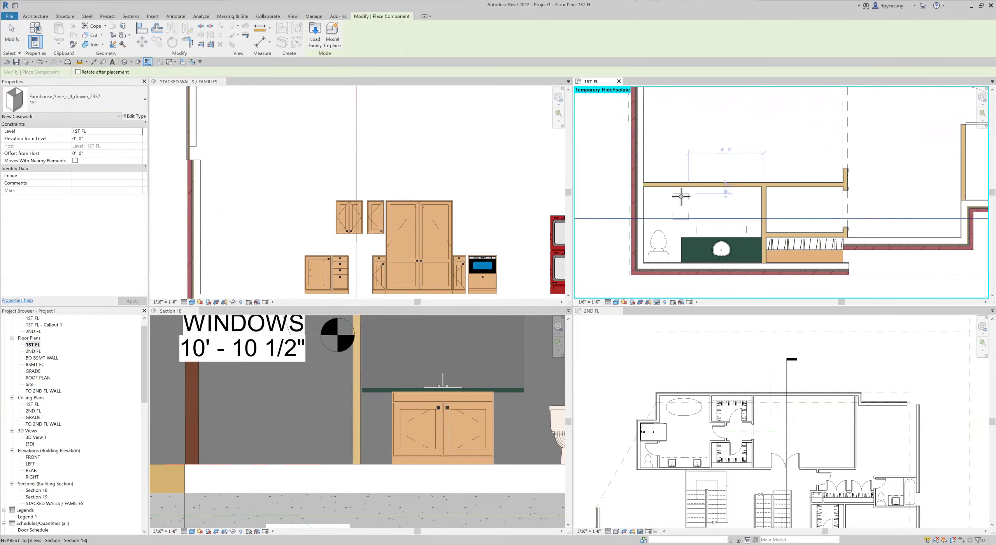
click(680, 206)
key(space)
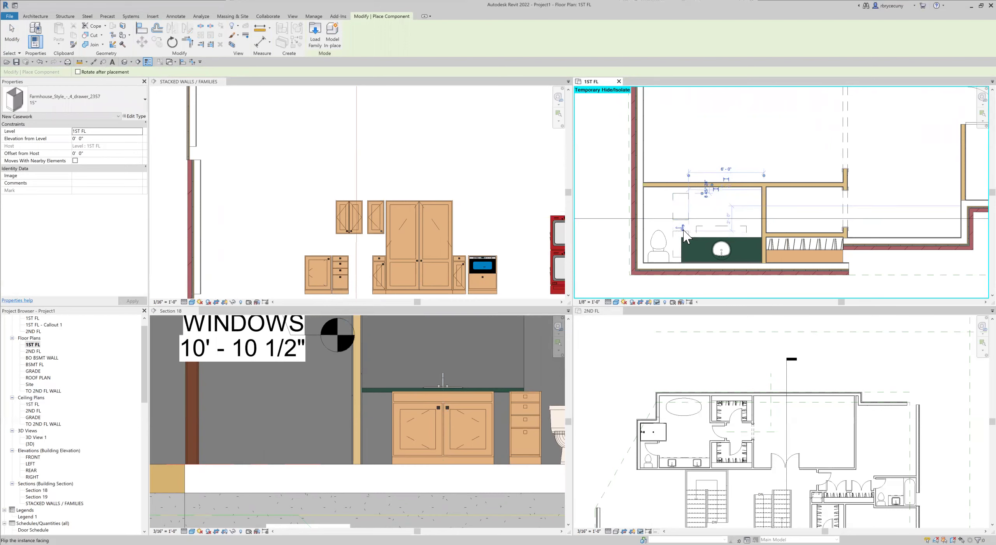
Flip the 15" four-drawer cabinet's facing toward the room and position it beside the toilet end of the vanity countertop.
click(684, 230)
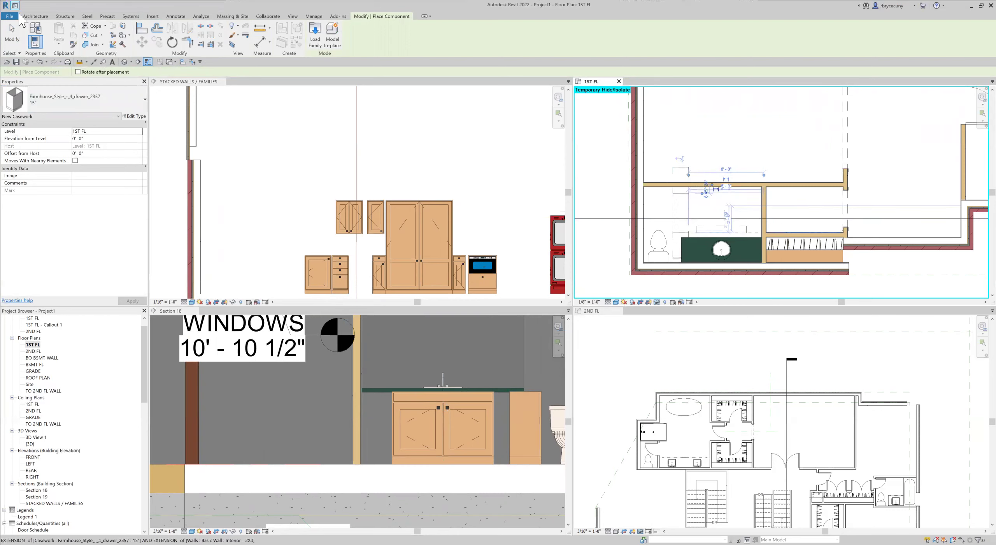
click(13, 36)
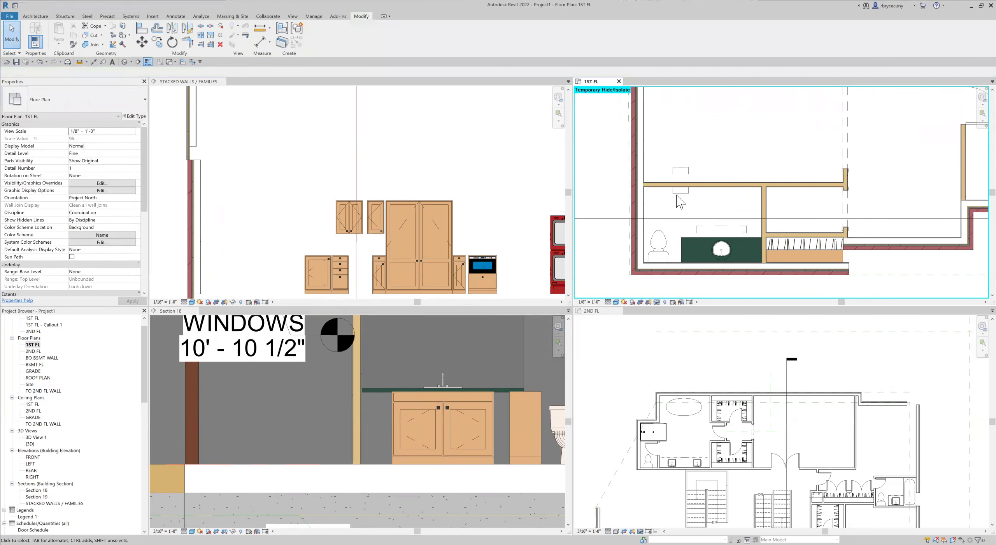
click(671, 238)
scroll(672, 238, up, 3)
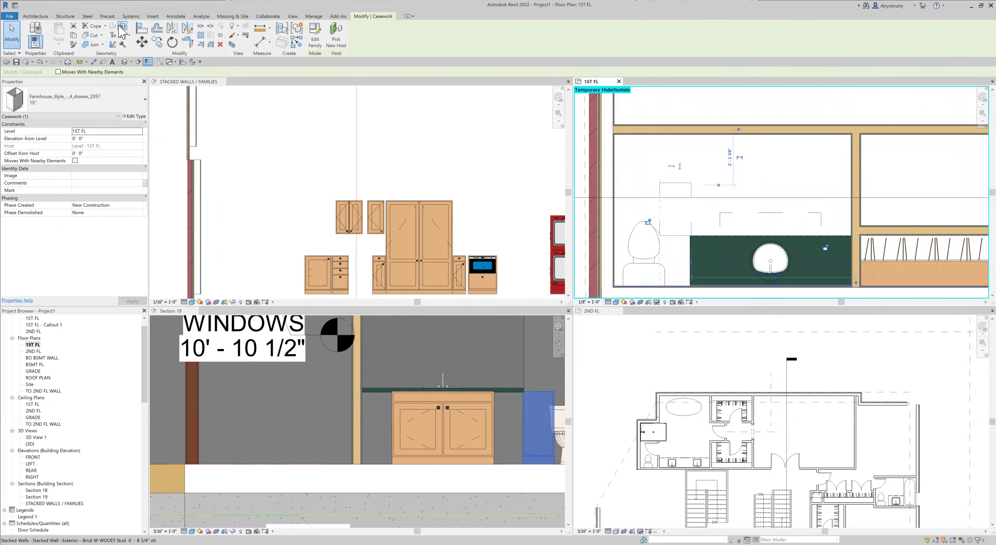
Align the four-drawer cabinet's inner side with the adjacent side of the undersink cabinet in Section 18.
click(147, 30)
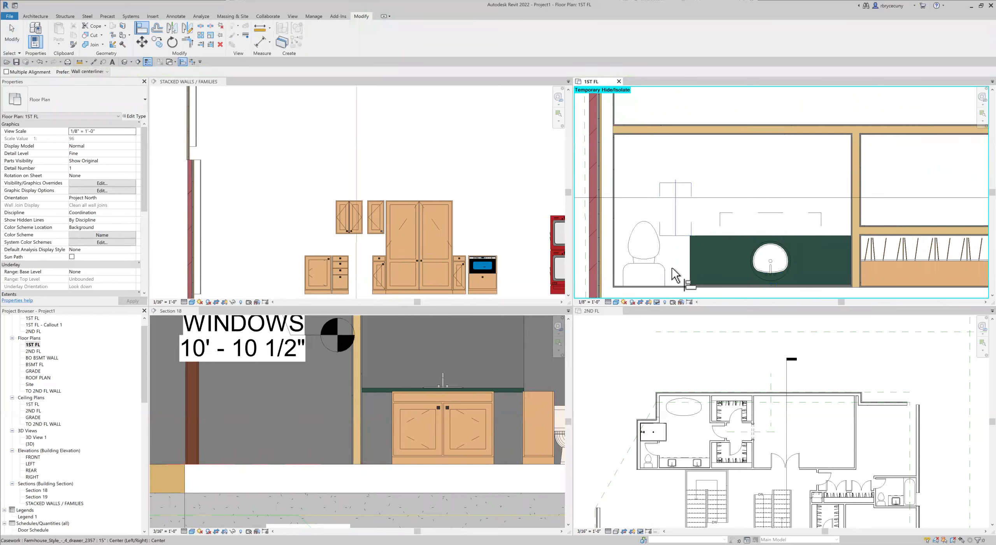
click(495, 419)
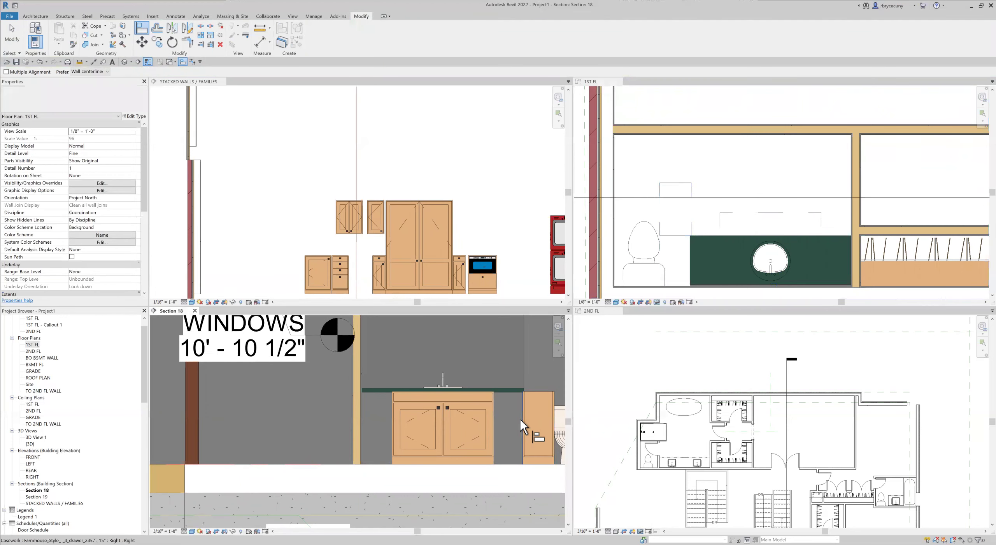
click(522, 420)
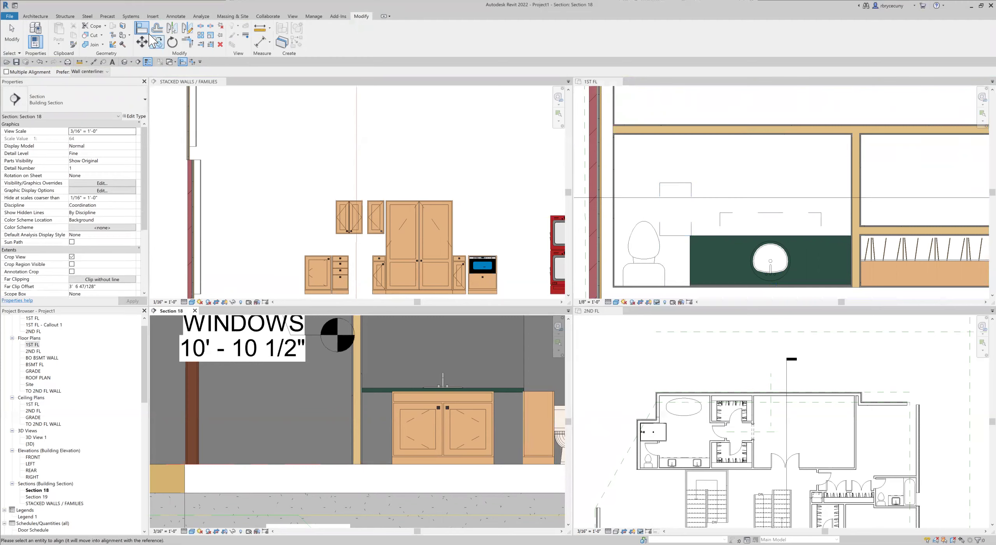
scroll(517, 422, up, 4)
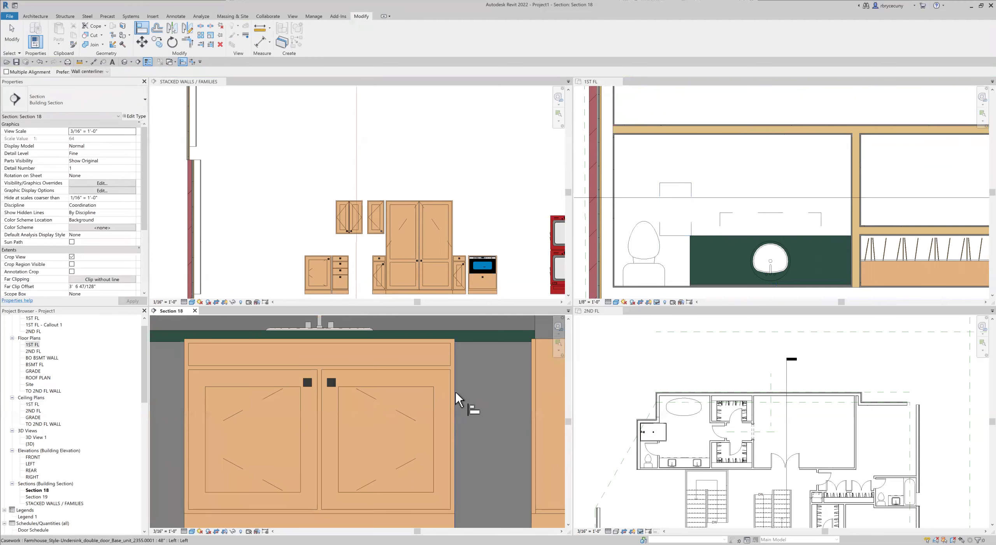
click(531, 414)
scroll(521, 412, down, 3)
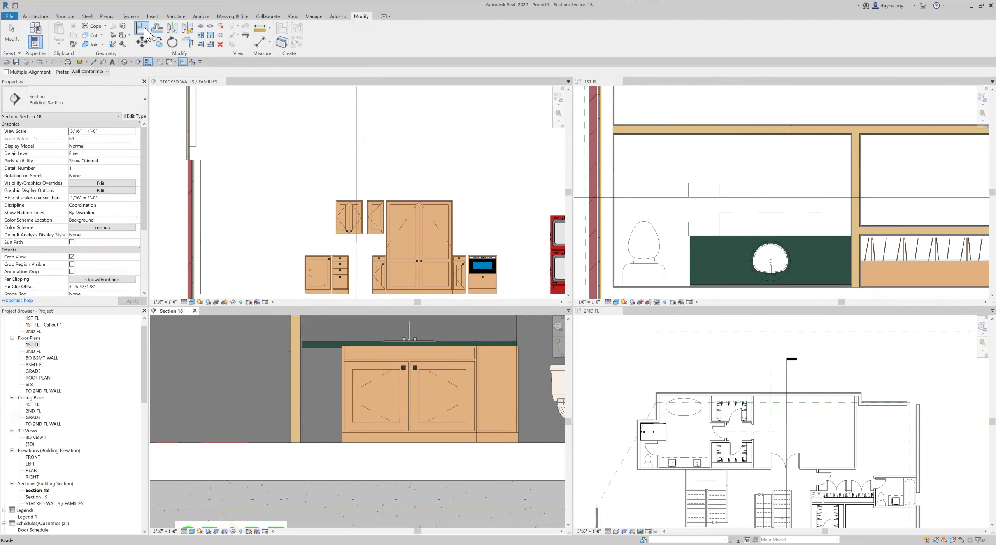
Align the four-drawer cabinet's front with the front edge of the vanity countertop in the 1ST FL plan.
click(735, 233)
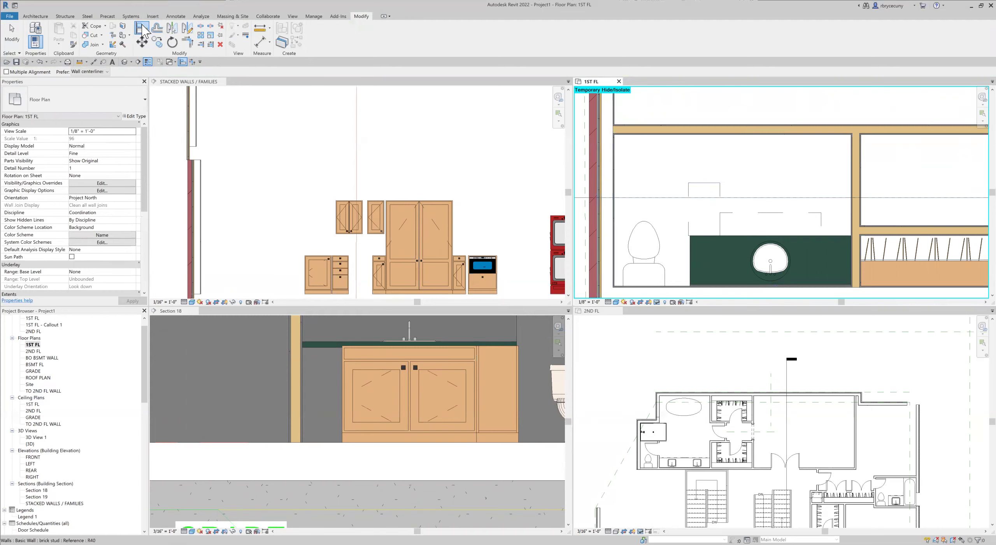
click(749, 235)
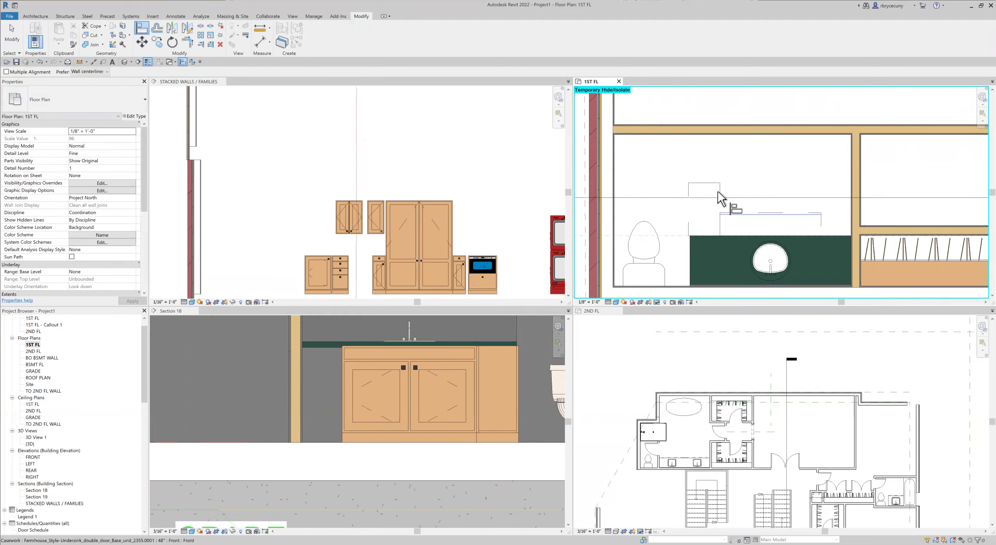
click(711, 187)
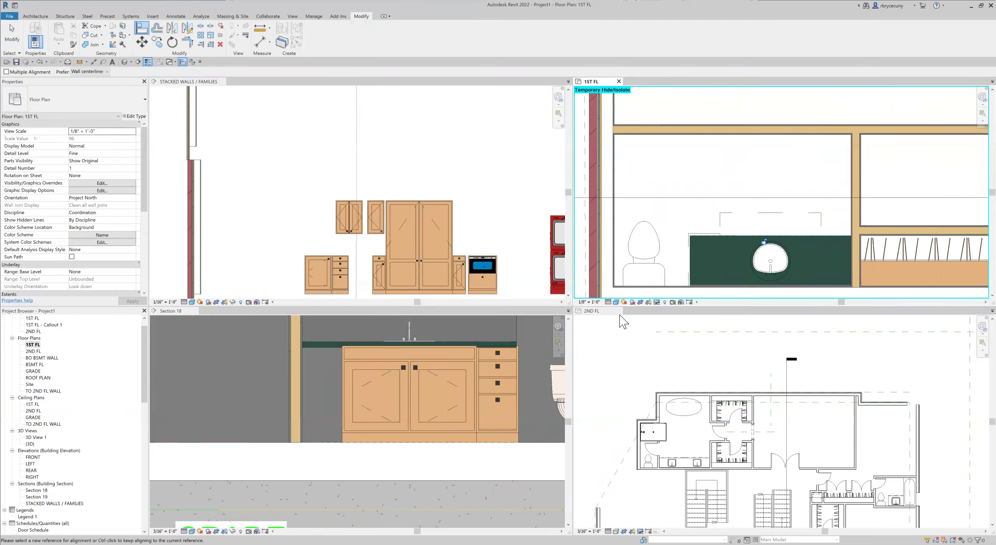
Change the four-drawer cabinet beside the undersink cabinet to the 12" type.
scroll(512, 355, up, 5)
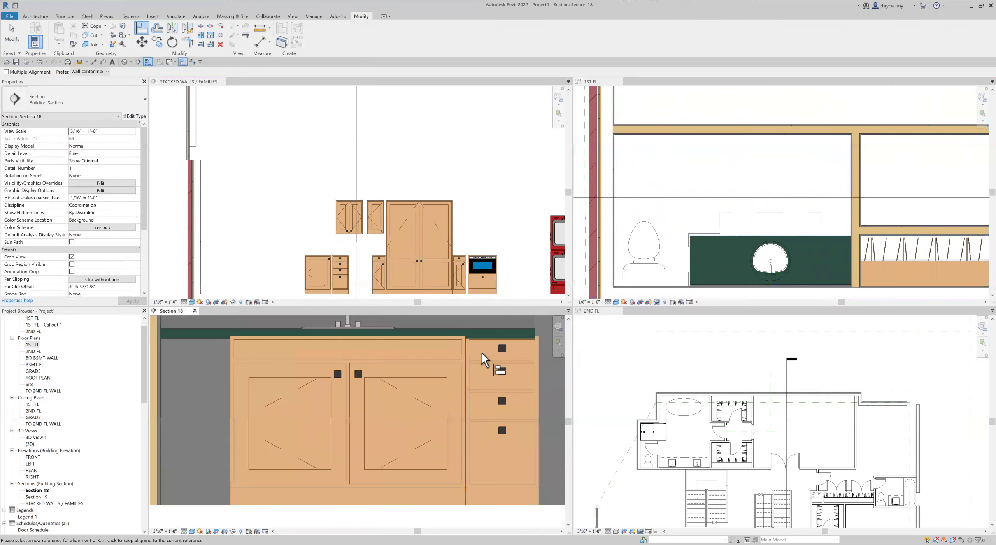
scroll(438, 356, down, 2)
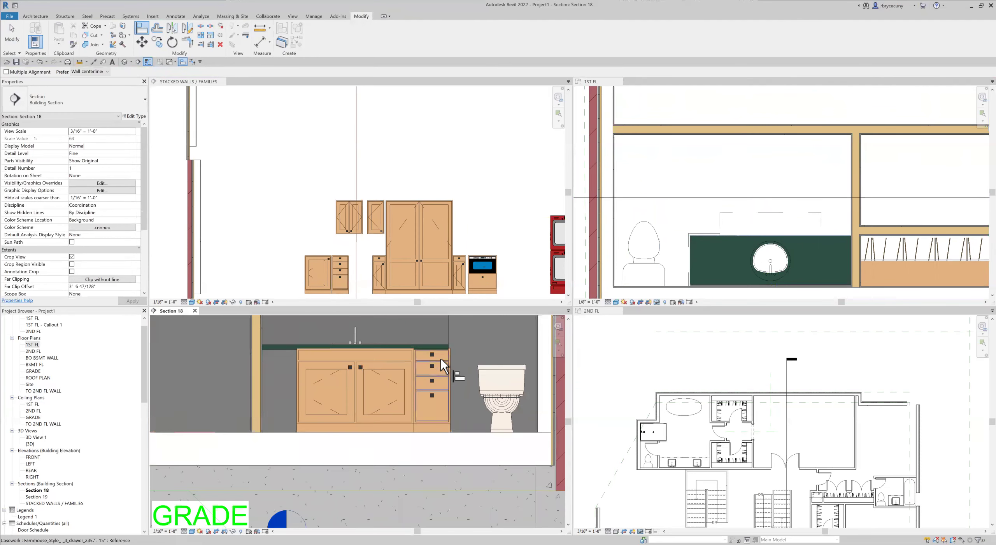
click(15, 38)
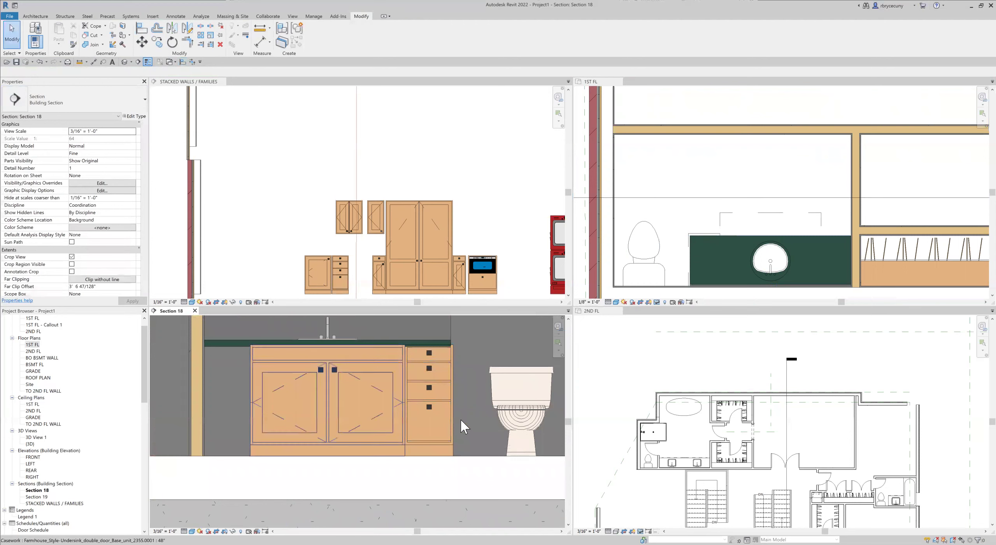
click(443, 379)
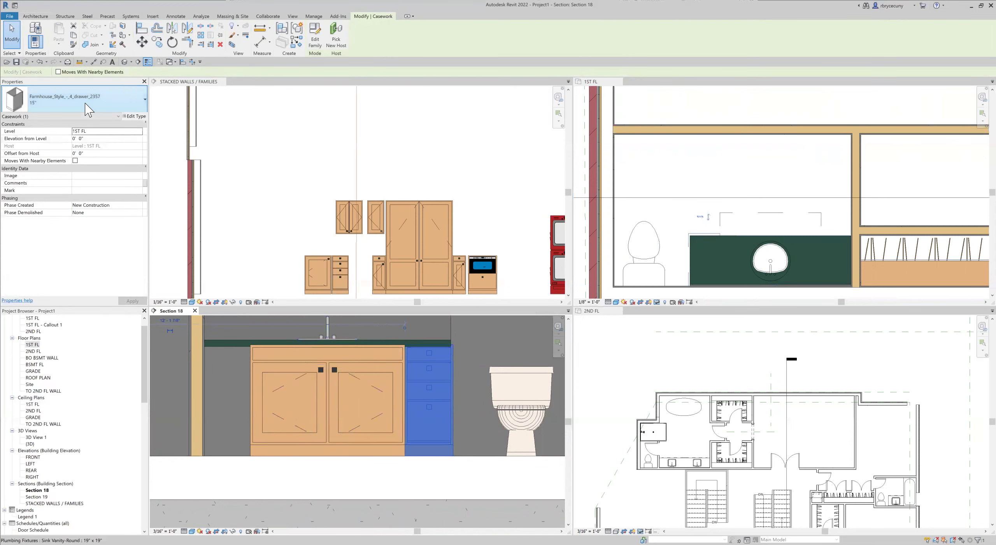
click(74, 100)
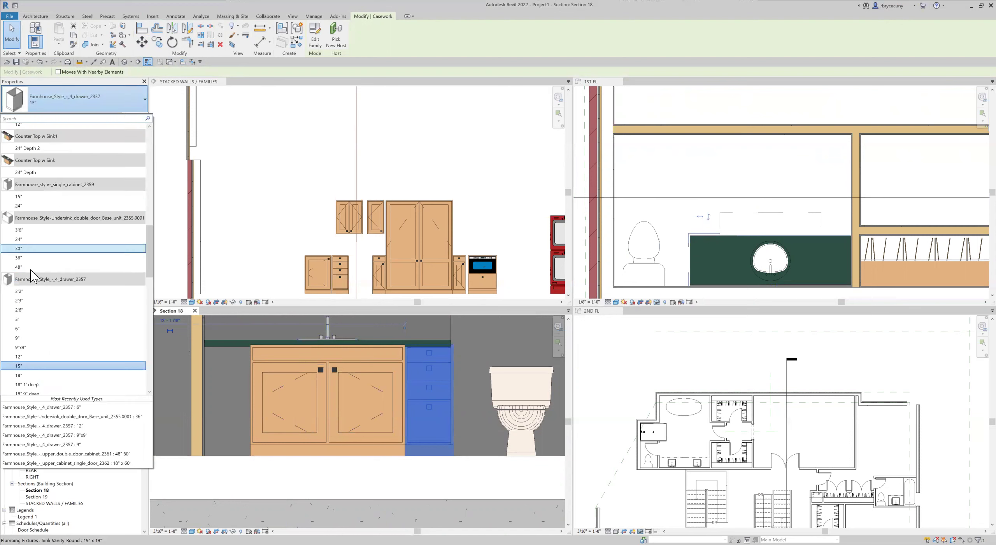
click(37, 357)
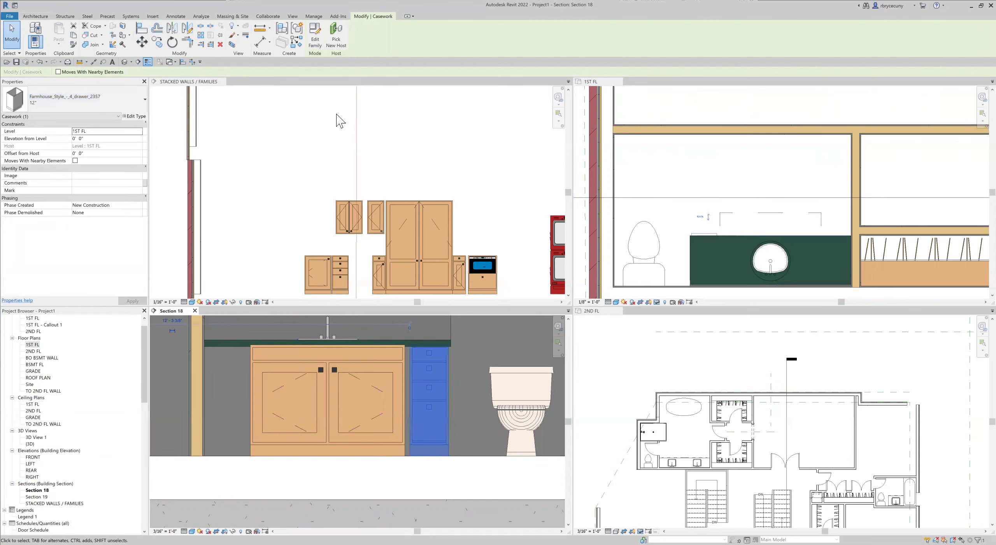
Align the side of the 12" four-drawer cabinet flush against the undersink cabinet in Section 18.
click(142, 29)
scroll(447, 402, up, 2)
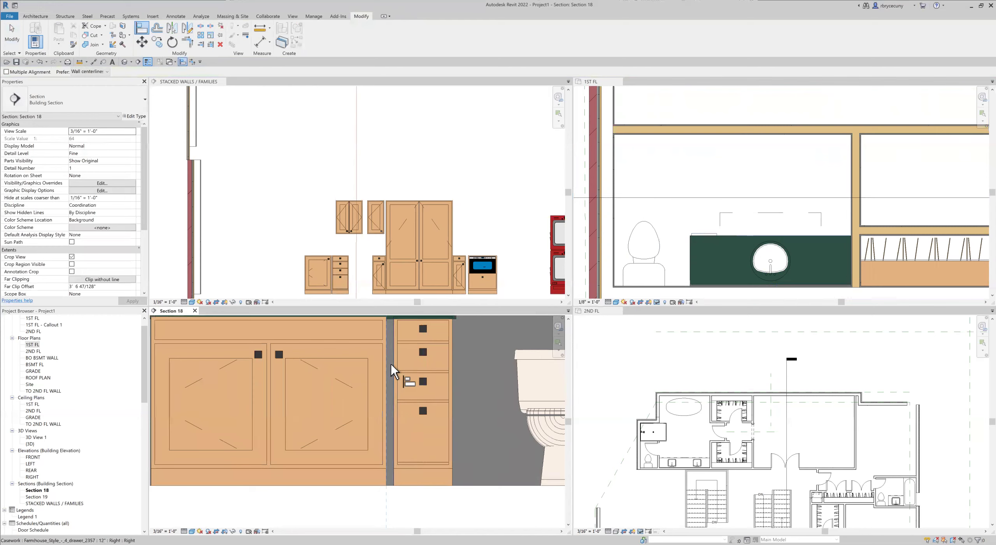
click(392, 364)
scroll(420, 409, down, 2)
middle_drag(420, 409, 501, 406)
middle_drag(504, 447, 495, 476)
key(Escape)
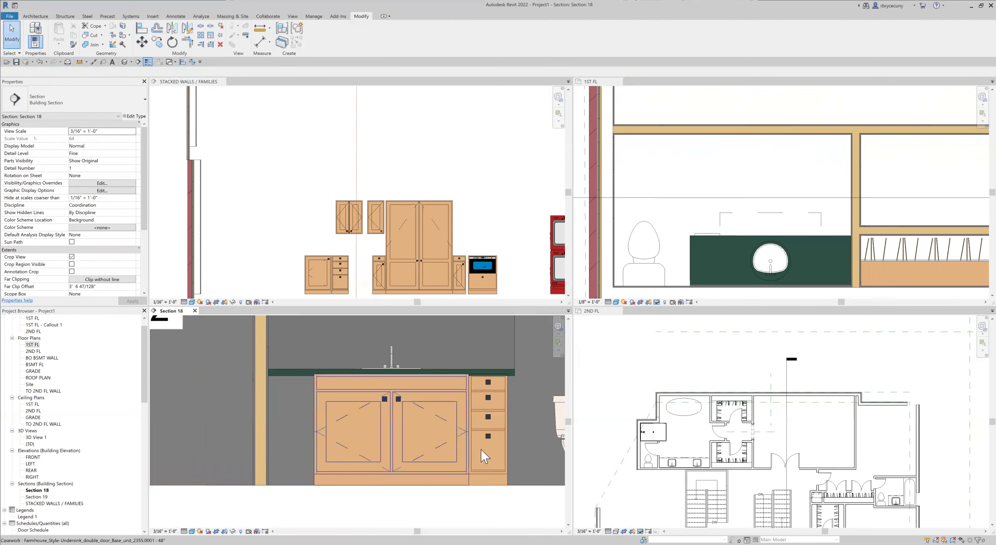
Mirror a copy of the 12" four-drawer cabinet about the undersink cabinet's centerline to the opposite end of the vanity.
click(505, 435)
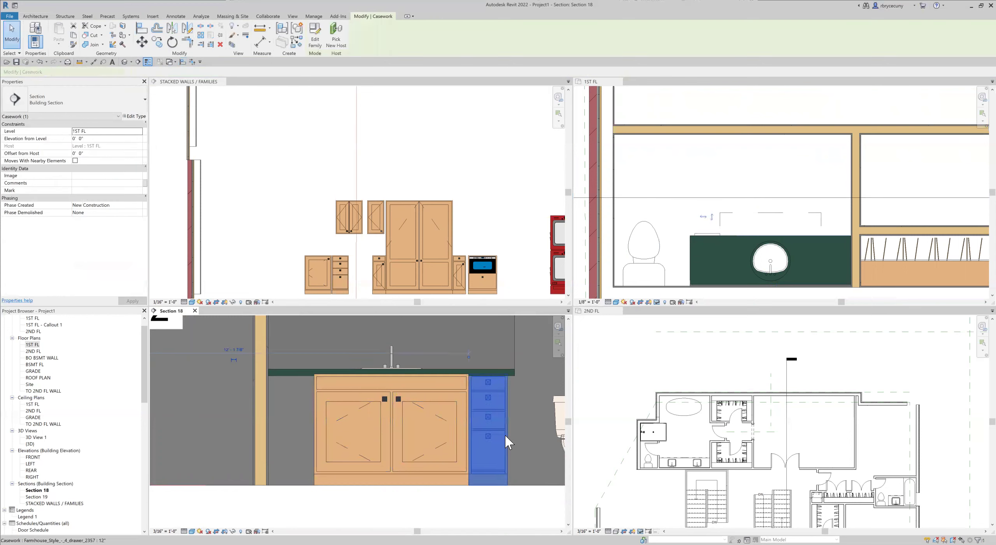
click(170, 34)
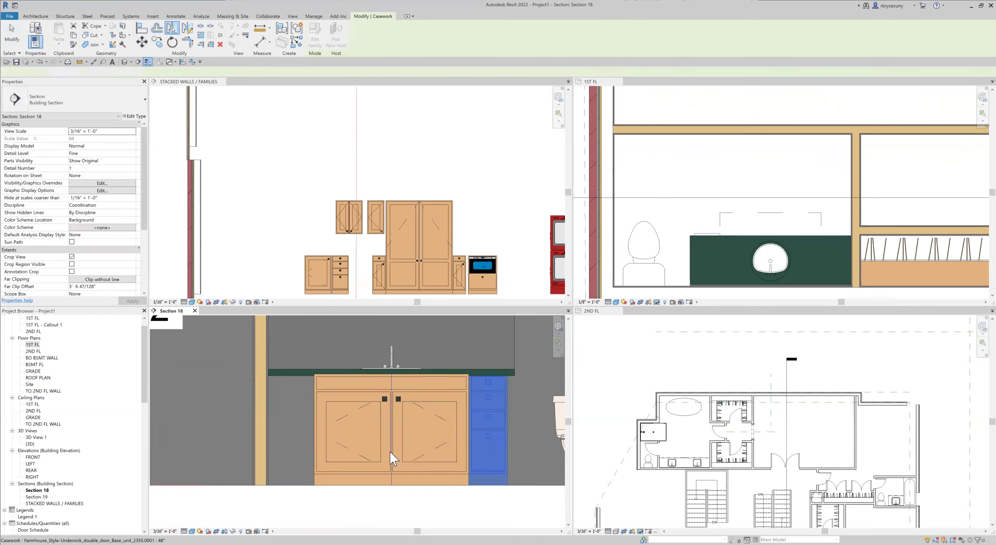
click(390, 451)
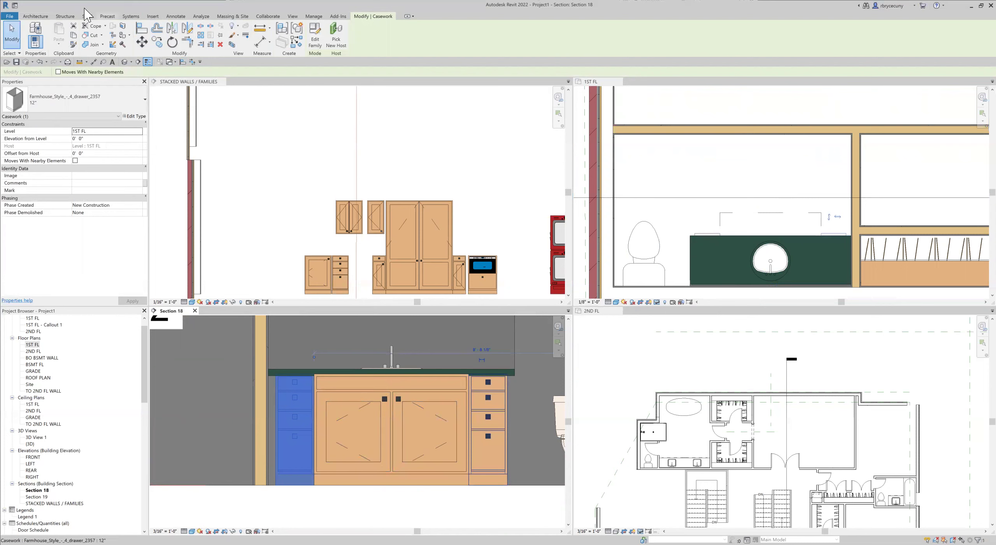
Align the undersink cabinet's front with the front edge of the vanity countertop in the 1ST FL plan.
click(142, 29)
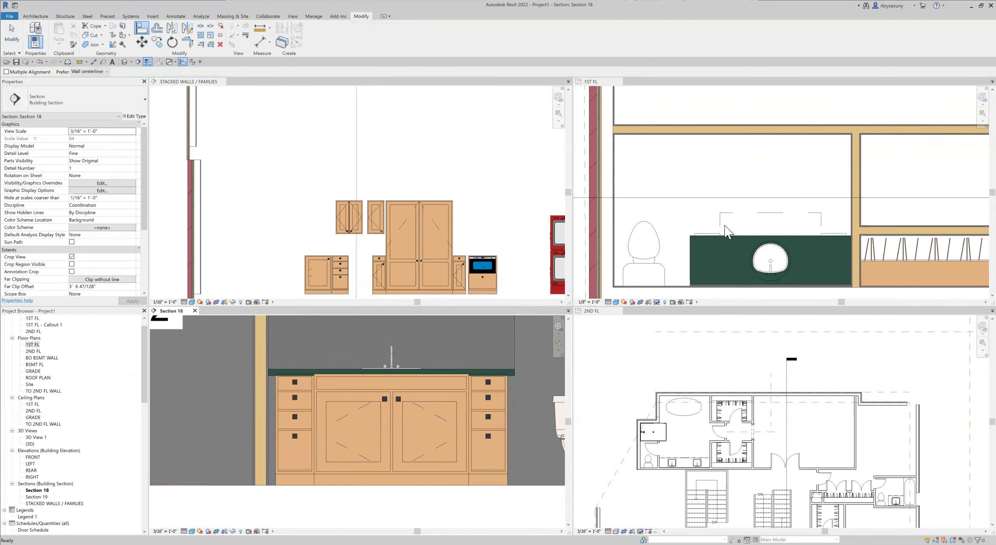
click(742, 236)
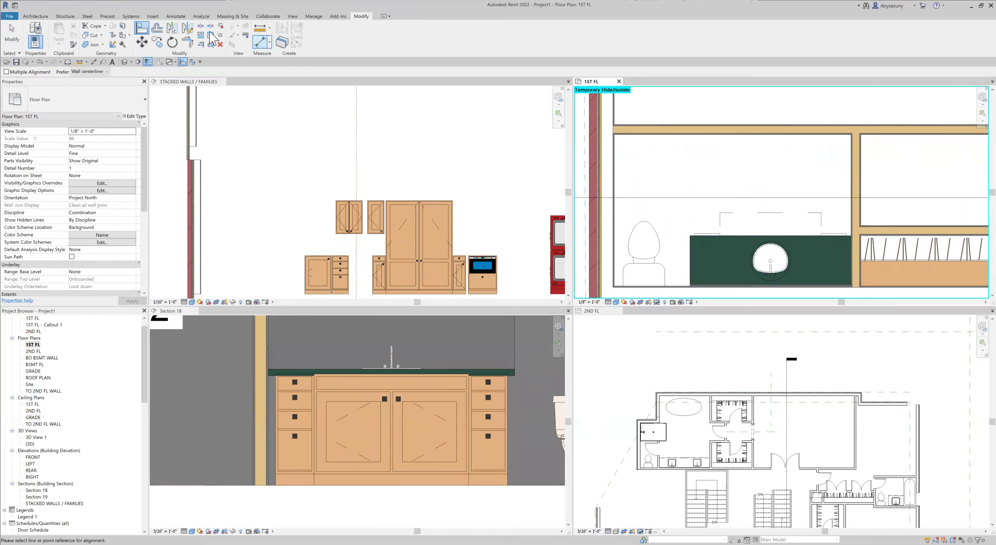
click(746, 236)
middle_drag(780, 270, 721, 306)
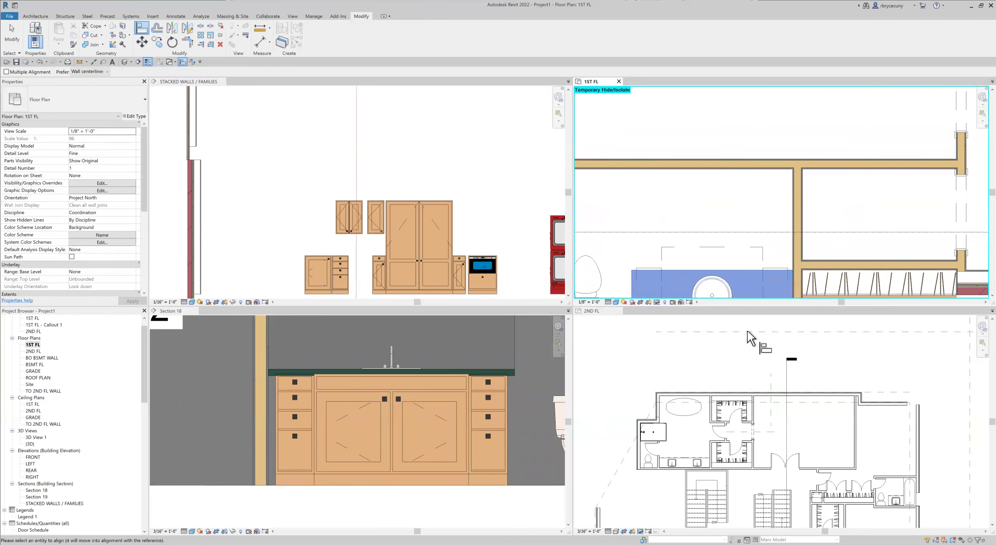
click(142, 31)
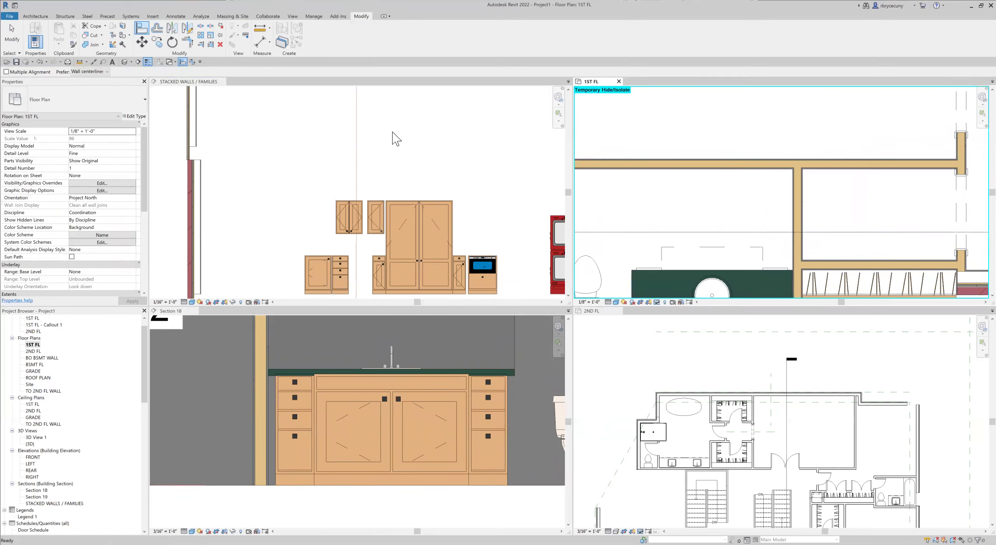
click(679, 268)
click(673, 247)
scroll(674, 246, down, 5)
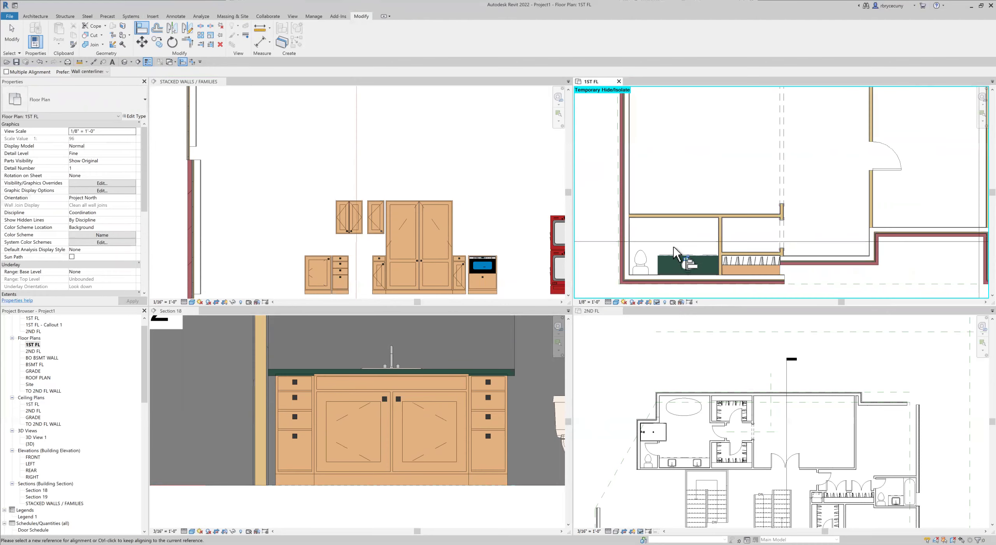
Nudge the first floor bathroom's toilet slightly toward the vanity, away from the exterior wall.
scroll(661, 258, up, 5)
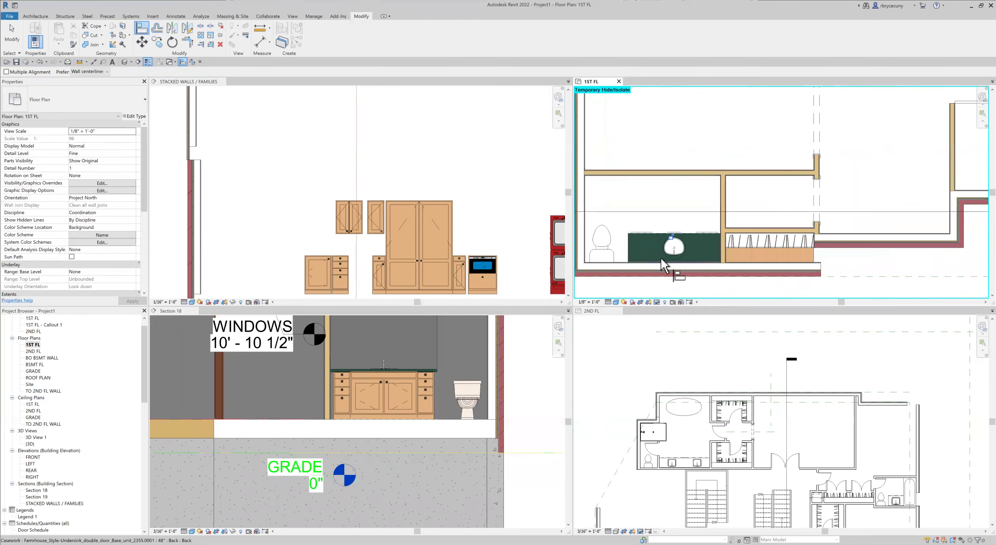
scroll(632, 238, up, 1)
middle_drag(645, 250, 680, 238)
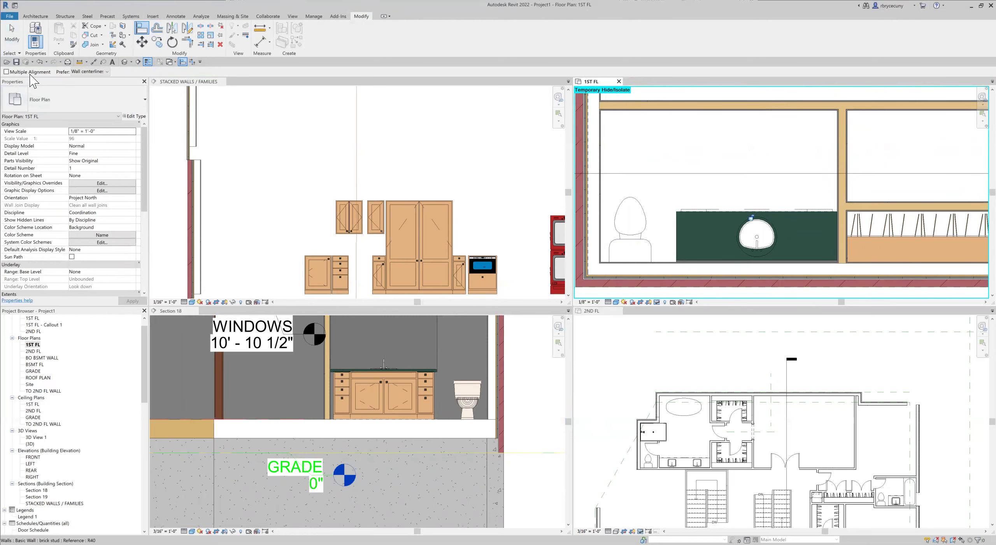
click(638, 242)
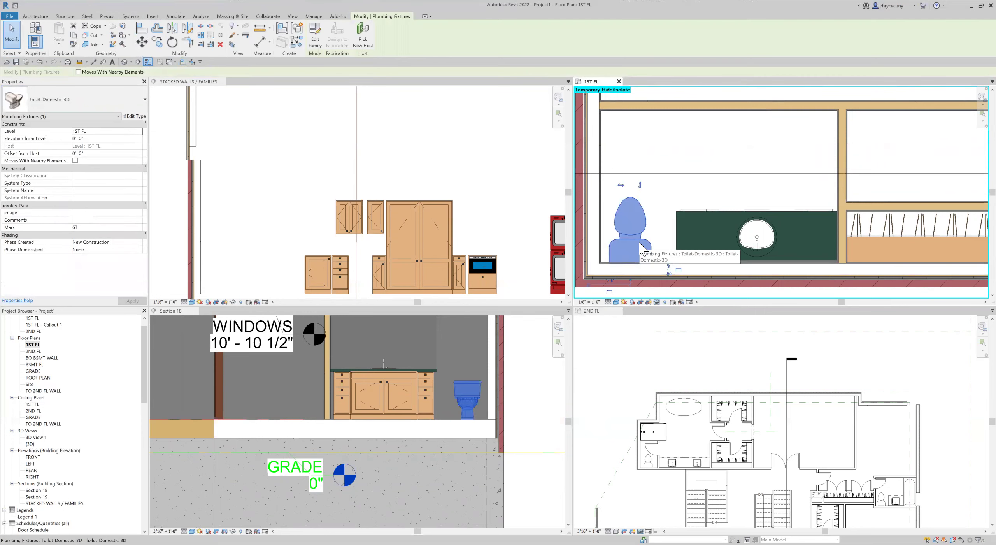
key(Right)
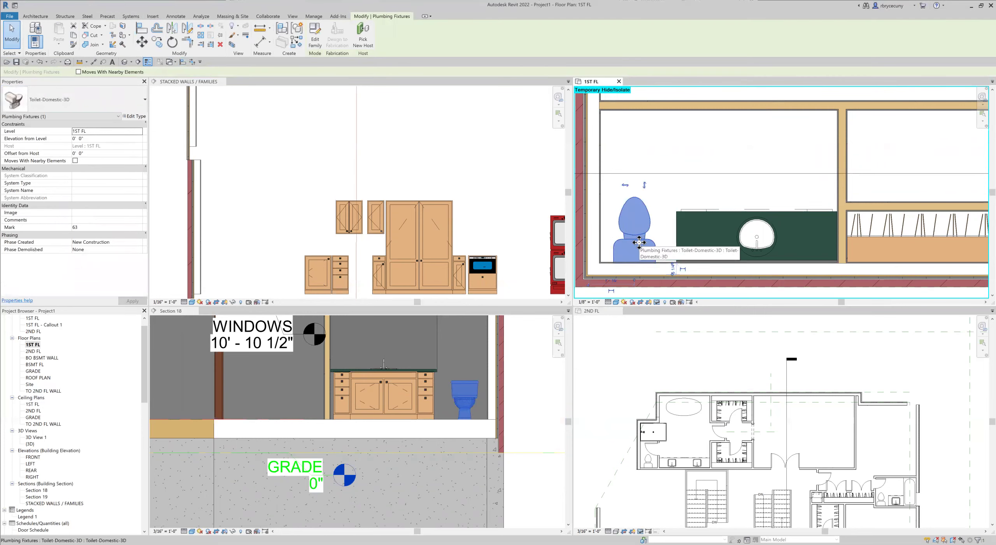
Examine the 1ST FL plan around the kitchen and the small bathroom at the opposite corner of the house.
scroll(638, 242, down, 6)
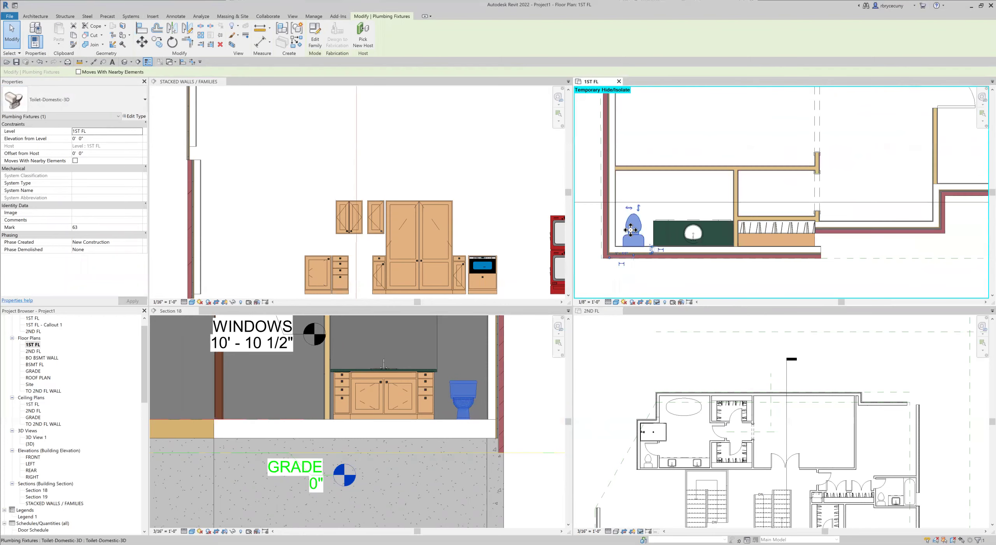
middle_drag(633, 308, 700, 301)
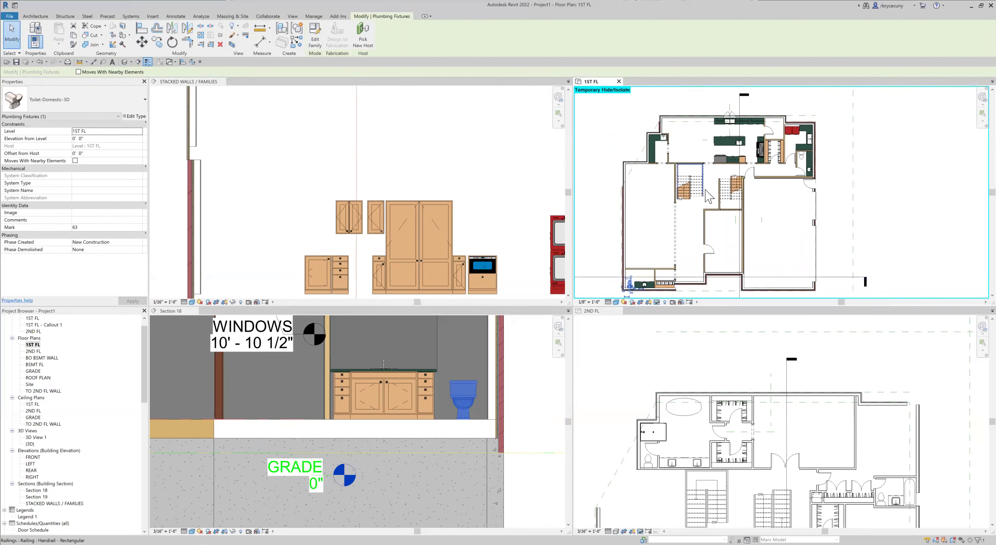
scroll(707, 197, up, 2)
scroll(695, 190, up, 2)
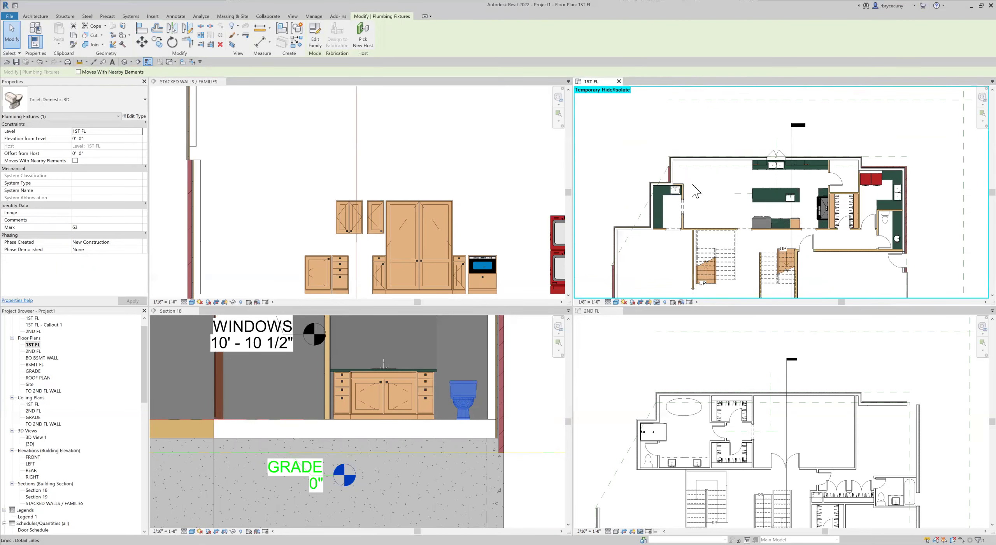
middle_drag(866, 246, 791, 215)
scroll(797, 239, down, 1)
scroll(797, 241, down, 2)
scroll(796, 197, up, 2)
scroll(798, 202, up, 2)
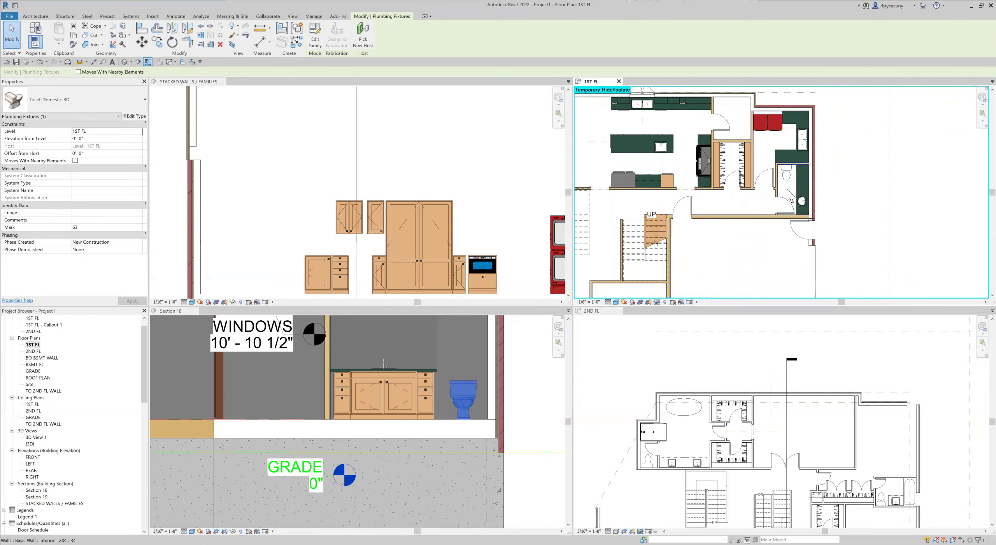
Move the building section line across the small bathroom in the 1ST FL plan and open its Section 19 view.
scroll(793, 189, down, 4)
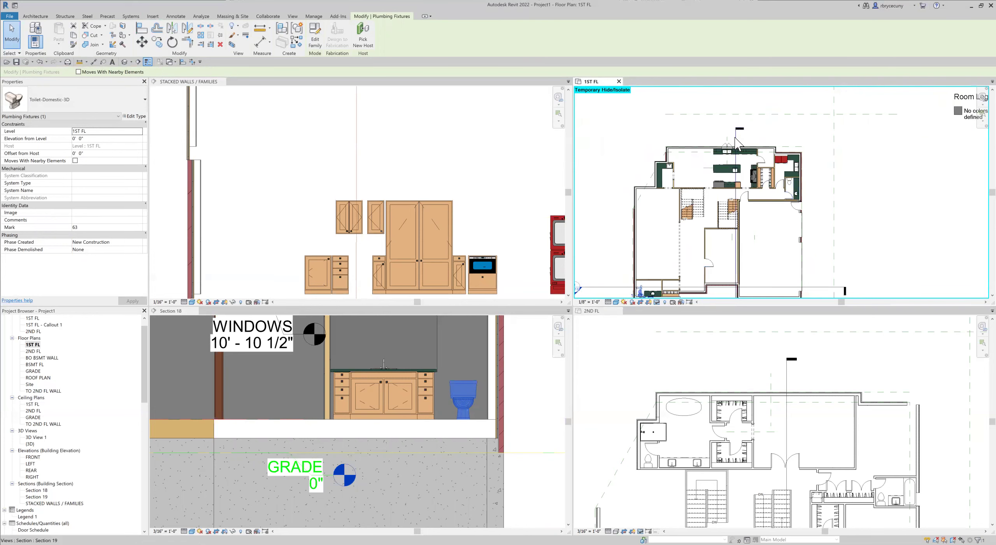
click(782, 147)
drag(784, 148, 792, 150)
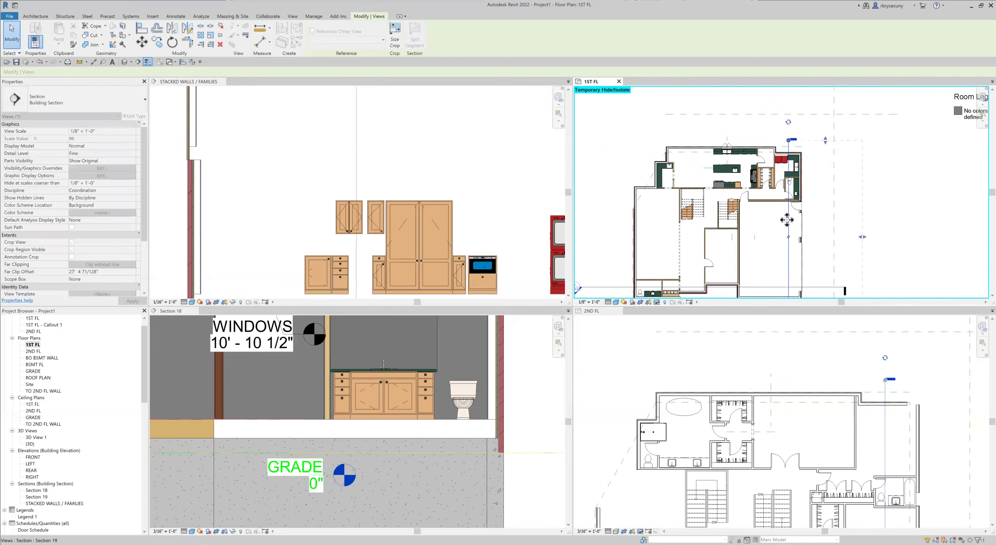
click(822, 260)
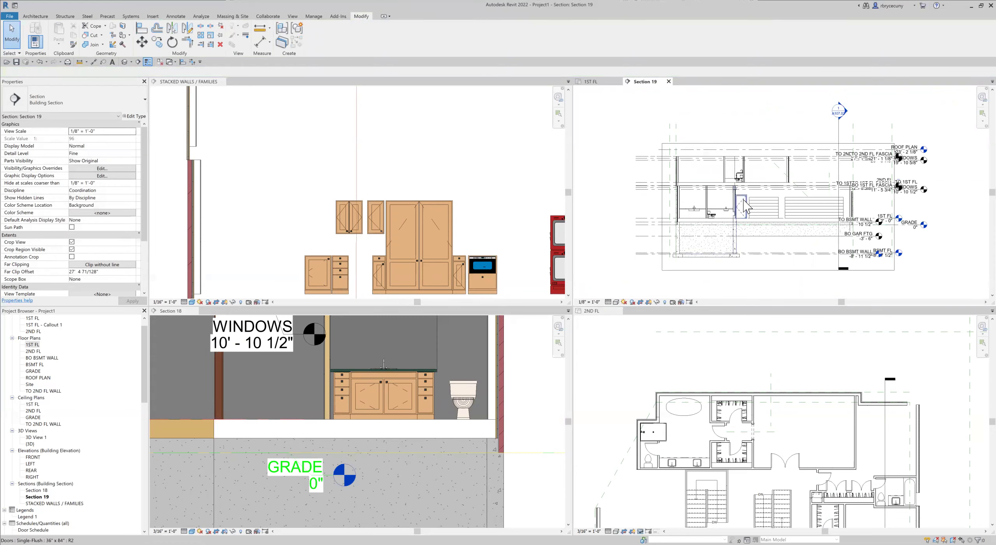
scroll(731, 202, up, 5)
scroll(700, 241, down, 4)
scroll(474, 225, down, 2)
middle_drag(493, 219, 356, 195)
scroll(740, 387, down, 3)
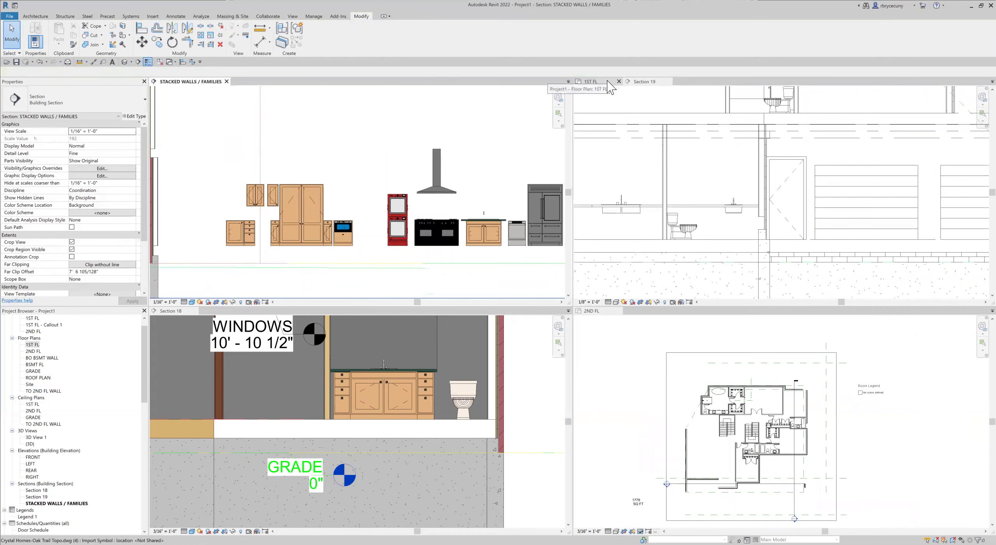
click(482, 230)
right_click(481, 230)
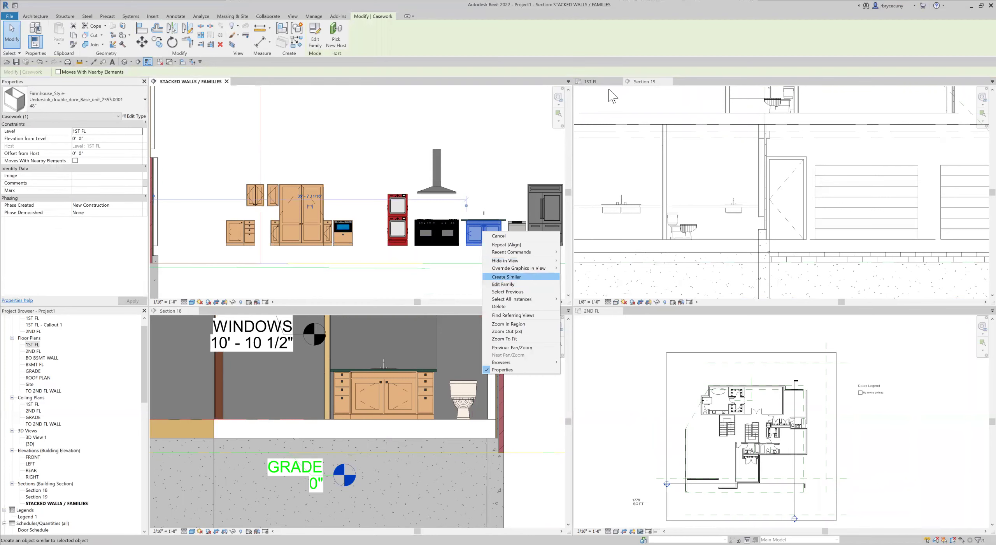
click(595, 81)
scroll(827, 216, up, 5)
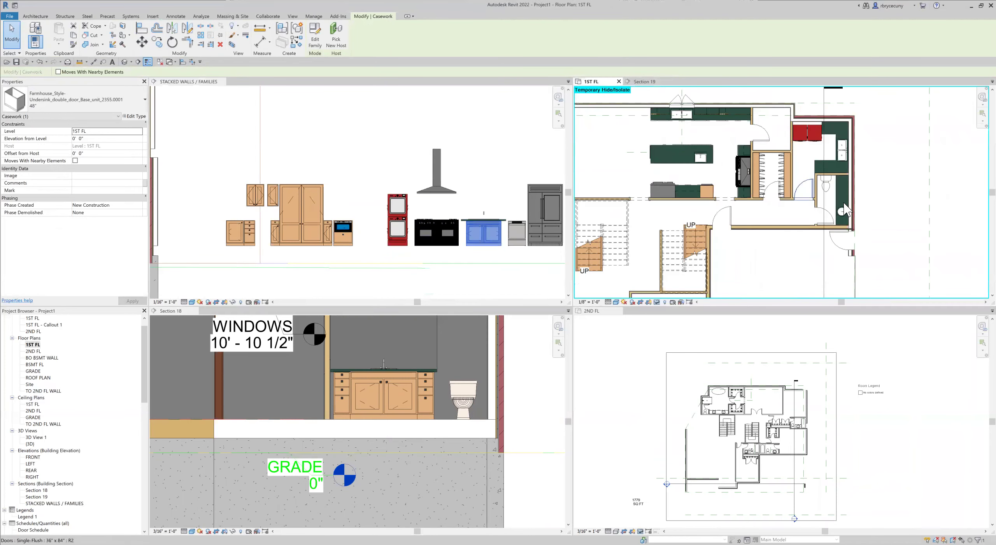
click(828, 214)
scroll(827, 215, up, 2)
middle_drag(827, 215, 832, 208)
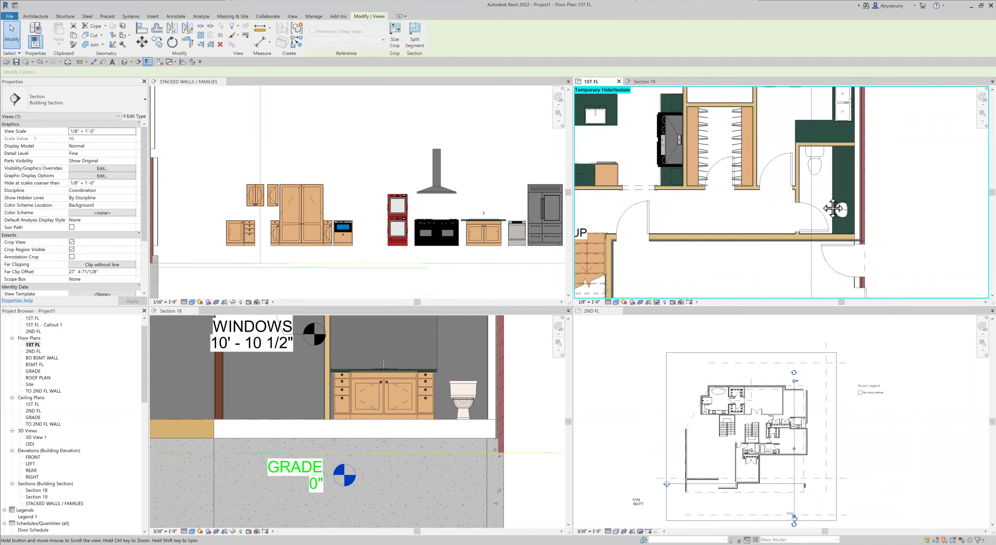
Place a similar 48" farmhouse-style double-door undersink cabinet in the hallway outside the small bathroom, rotated parallel to its vanity.
click(486, 233)
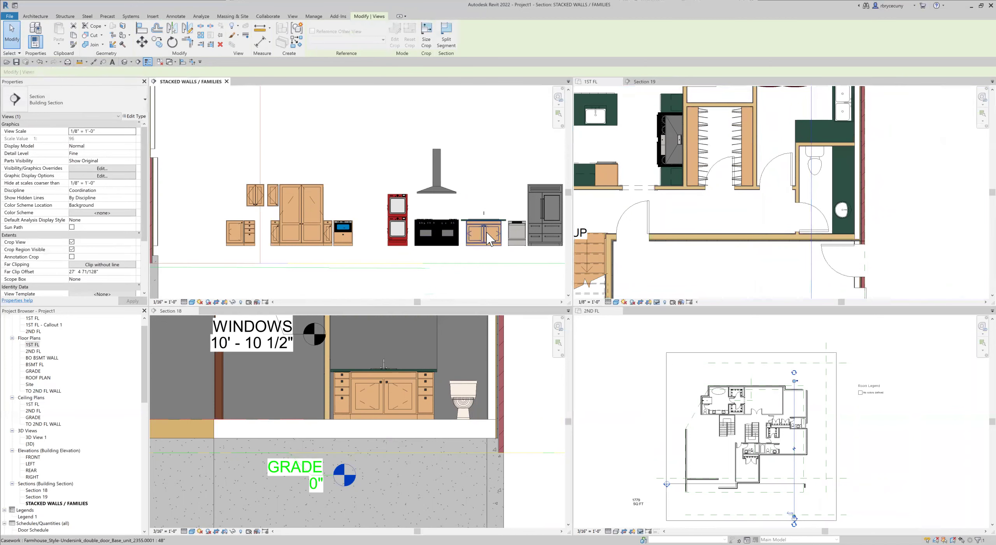
right_click(486, 233)
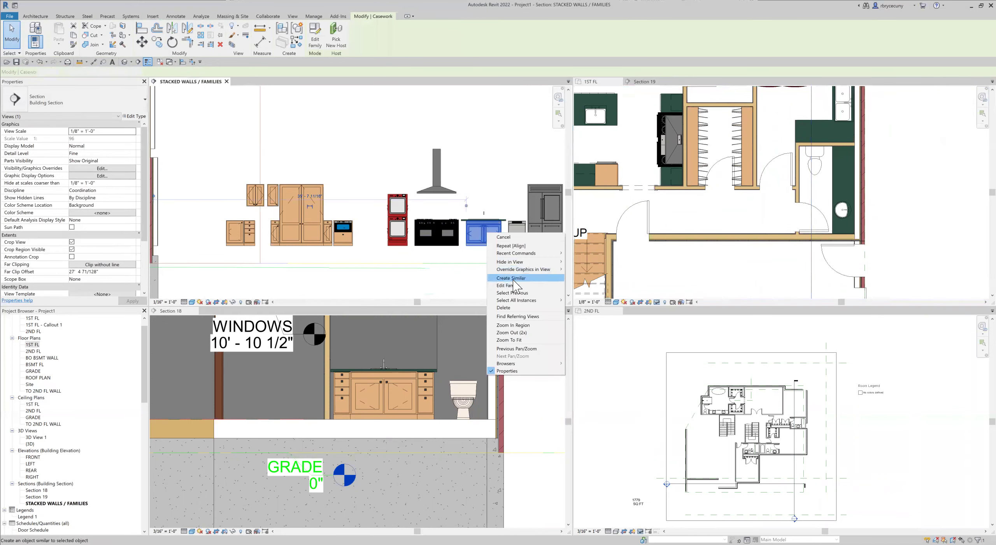
click(511, 278)
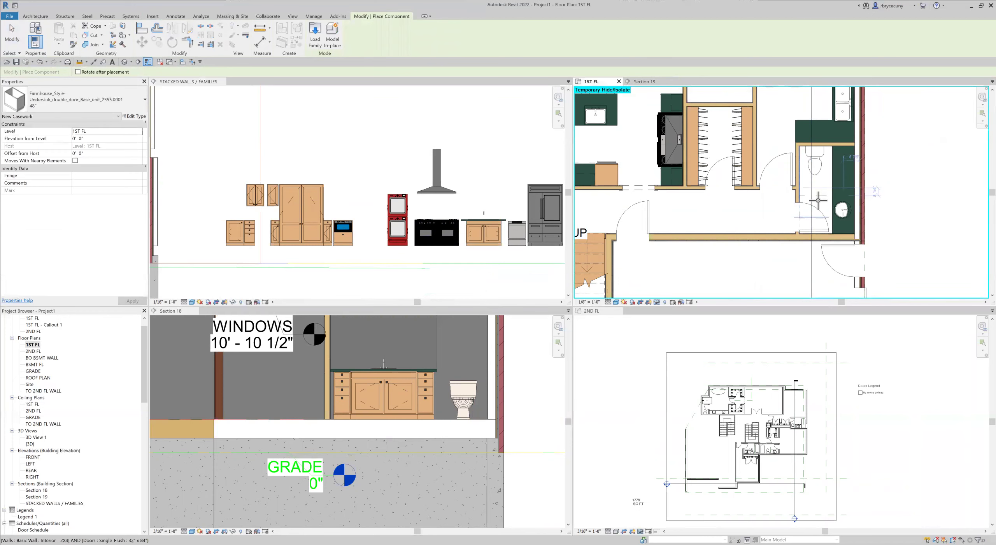
key(space)
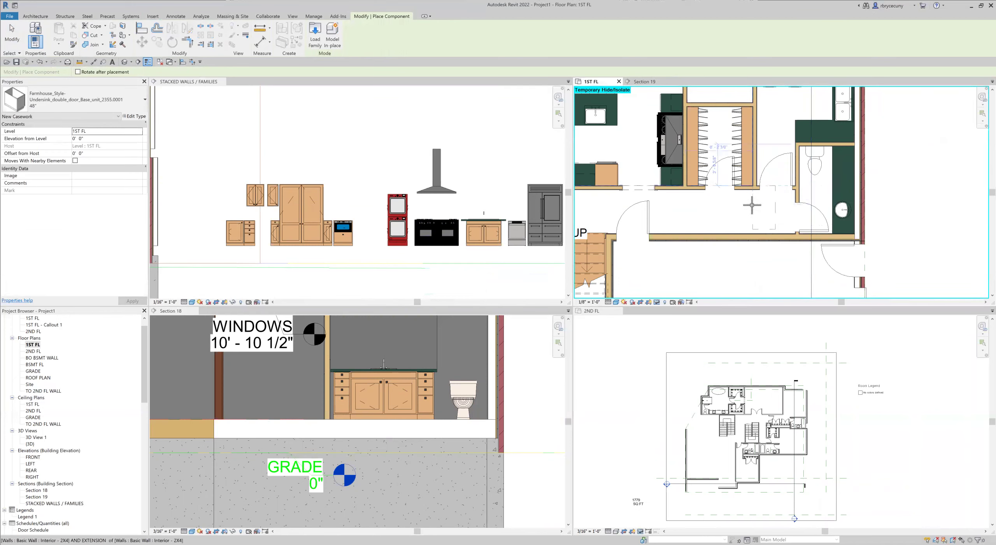
key(space)
key(space)
click(750, 208)
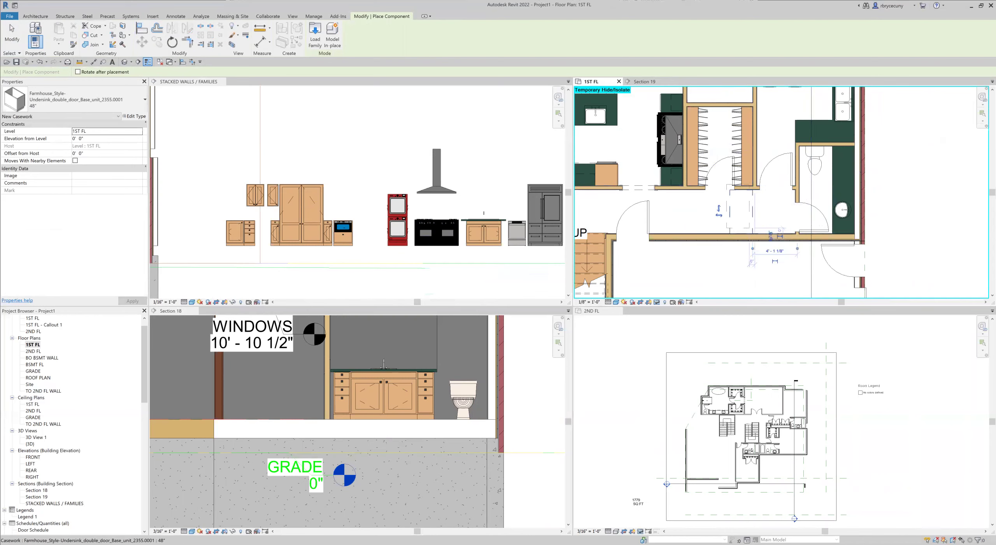
click(11, 34)
click(733, 217)
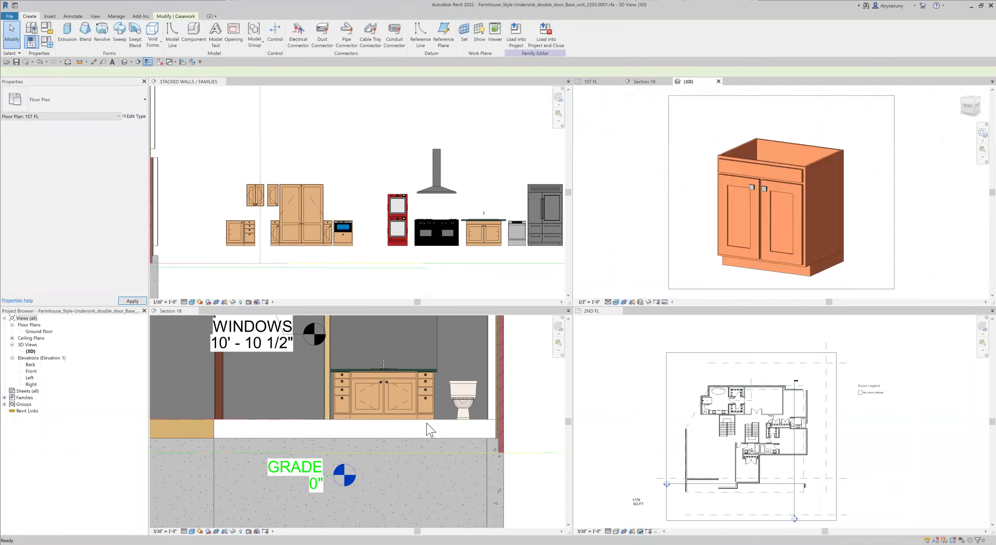
click(718, 81)
click(516, 283)
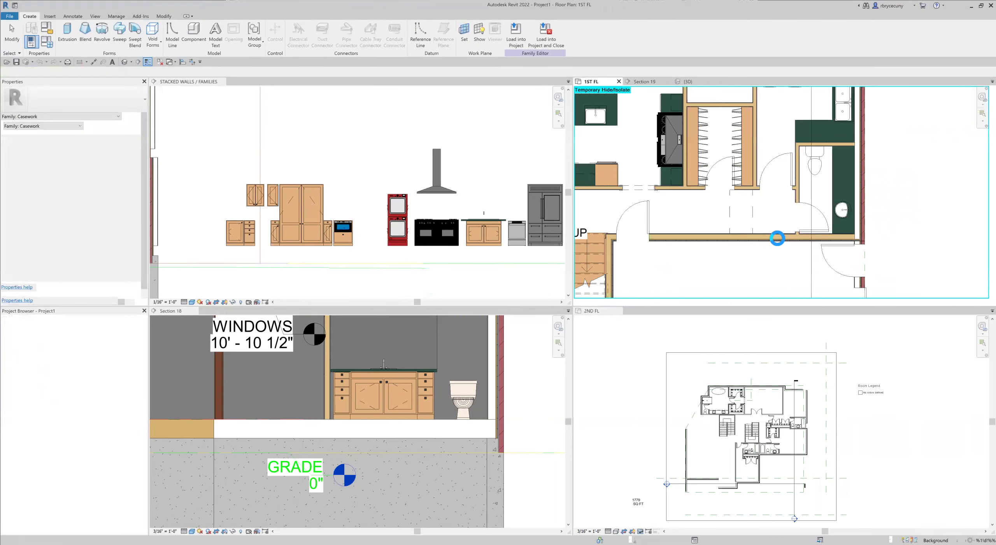
Move the undersink cabinet beneath the small bathroom's vanity countertop and align its center with the sink's centerline in Section 19.
scroll(810, 224, up, 3)
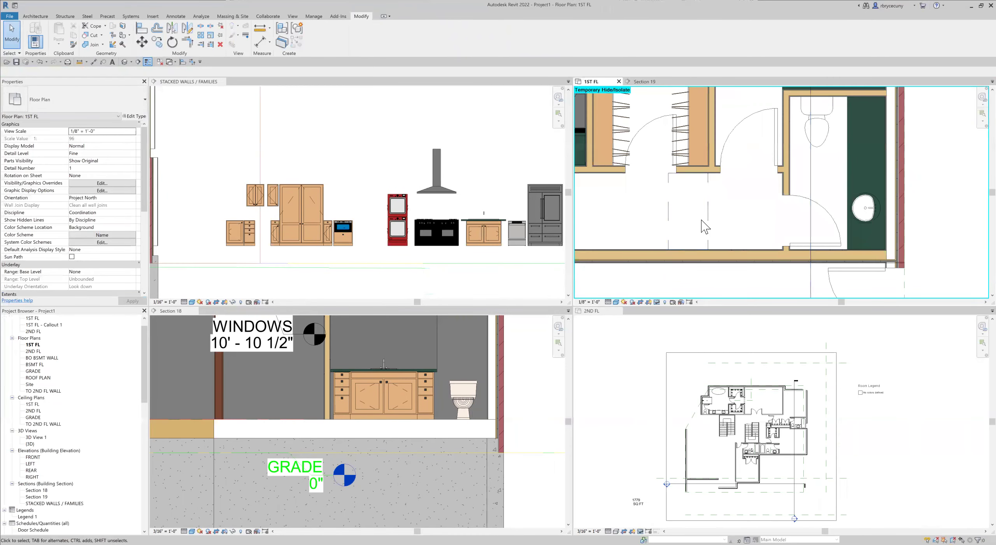
click(858, 212)
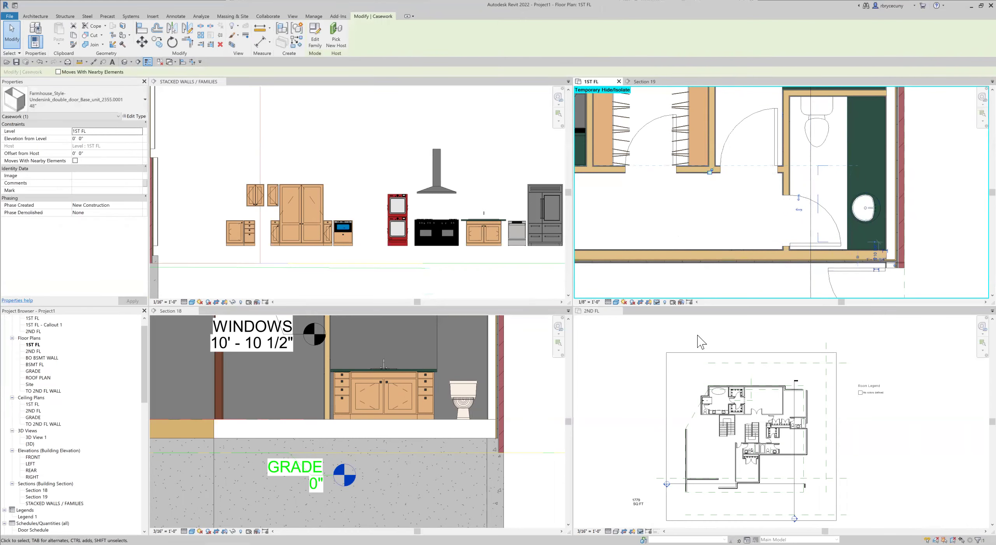
click(643, 82)
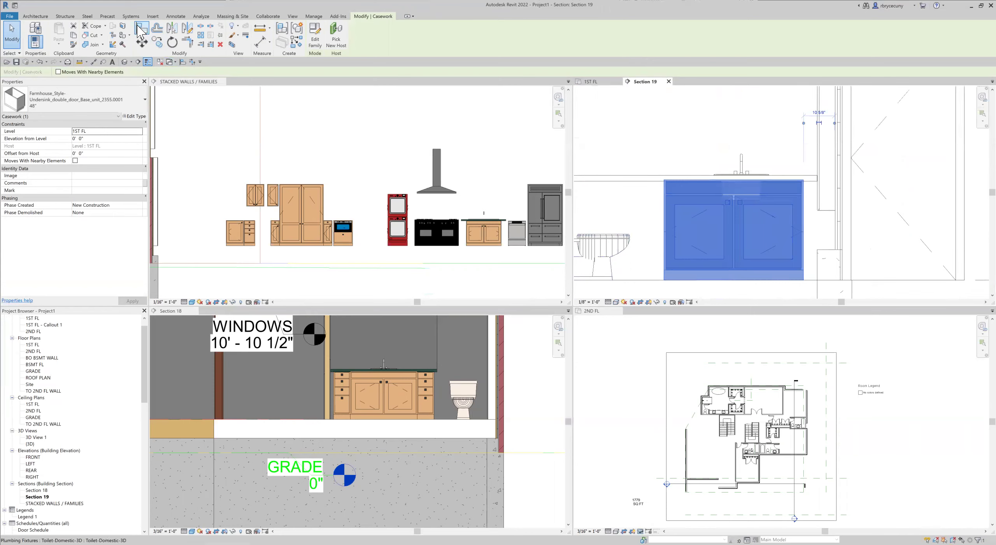
click(655, 179)
key(a)
key(l)
scroll(657, 185, up, 3)
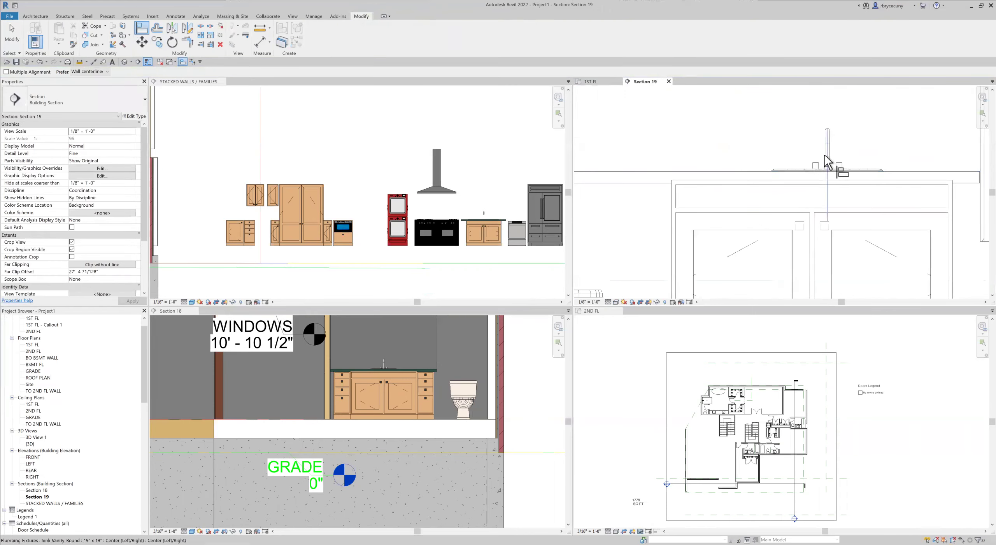
click(814, 223)
scroll(793, 227, down, 3)
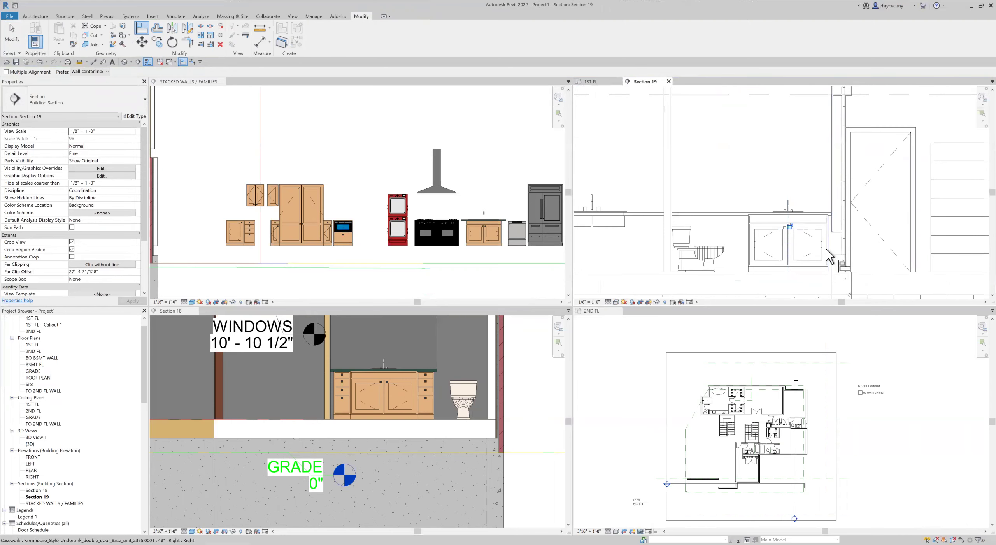
scroll(776, 235, down, 2)
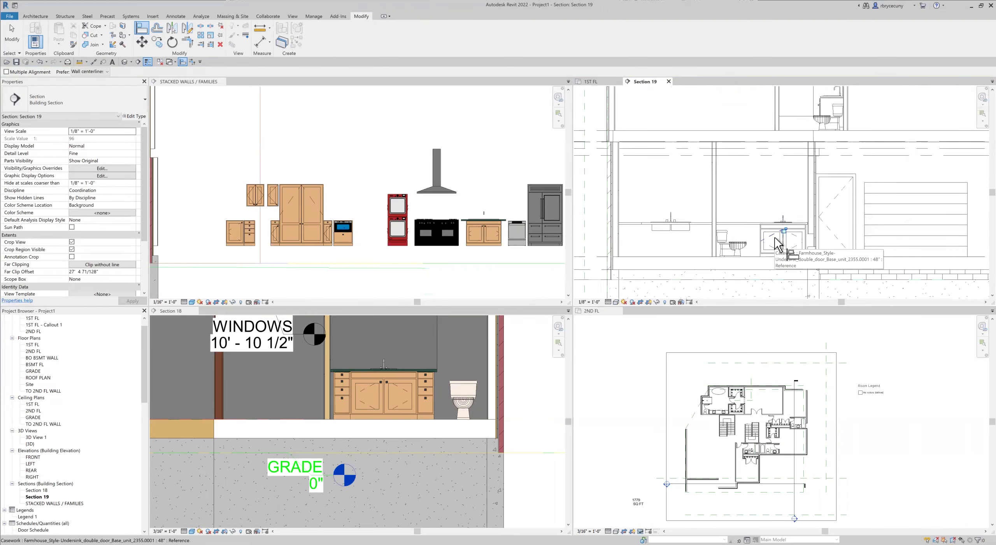
scroll(763, 230, down, 2)
scroll(775, 247, down, 2)
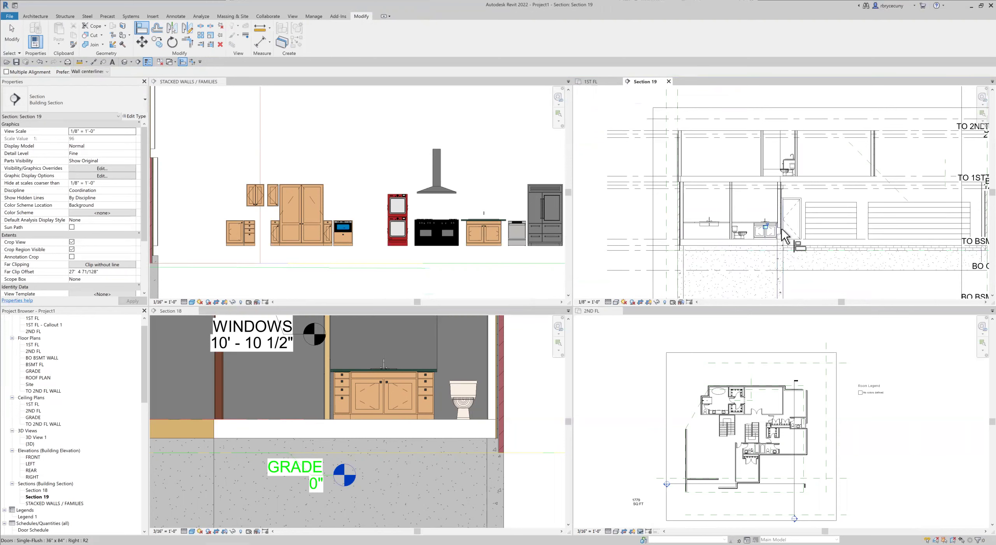
scroll(780, 244, up, 2)
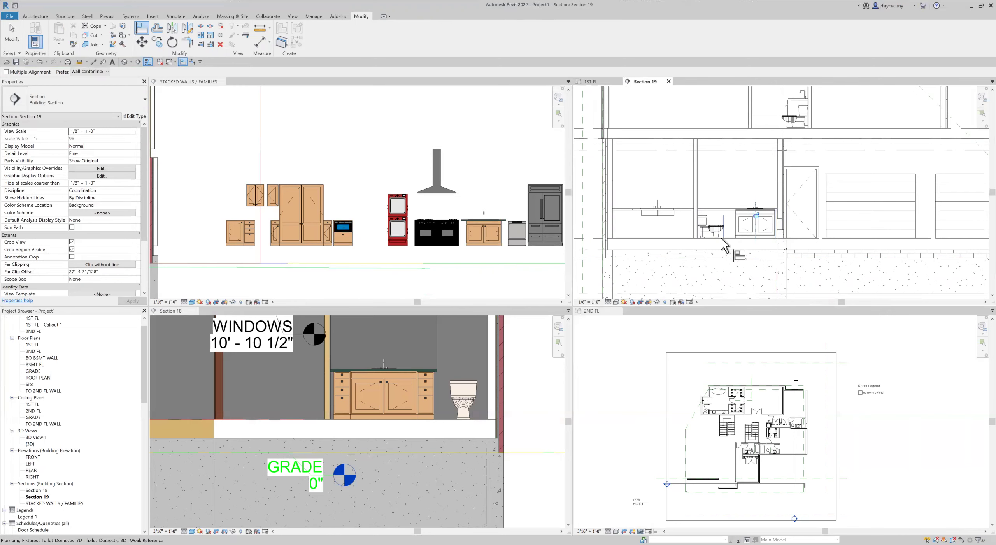
scroll(721, 226, up, 5)
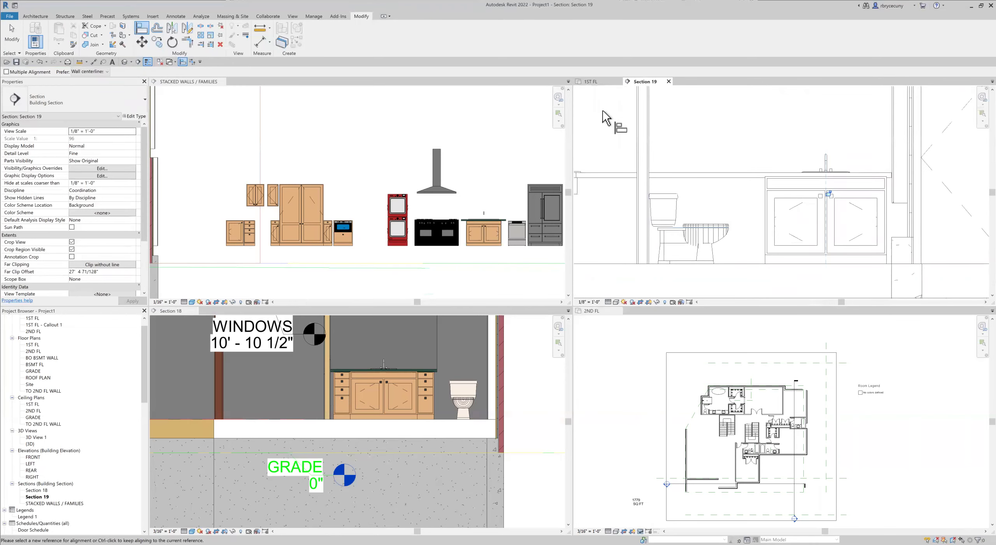
Place a similar 15" farmhouse-style four-drawer cabinet in front of the toilet in the small bathroom on the 1ST FL plan.
click(579, 83)
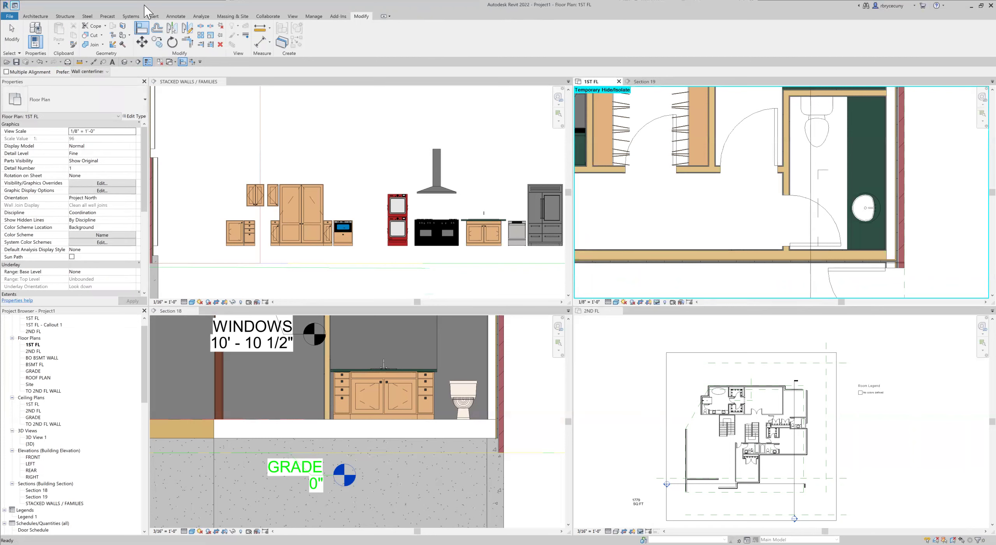
click(12, 35)
click(253, 244)
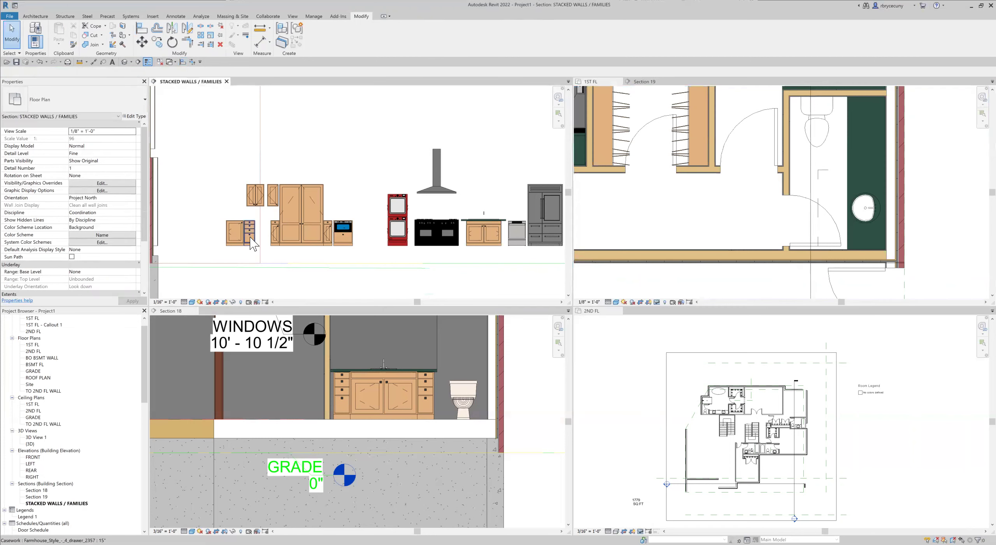
click(252, 244)
right_click(251, 238)
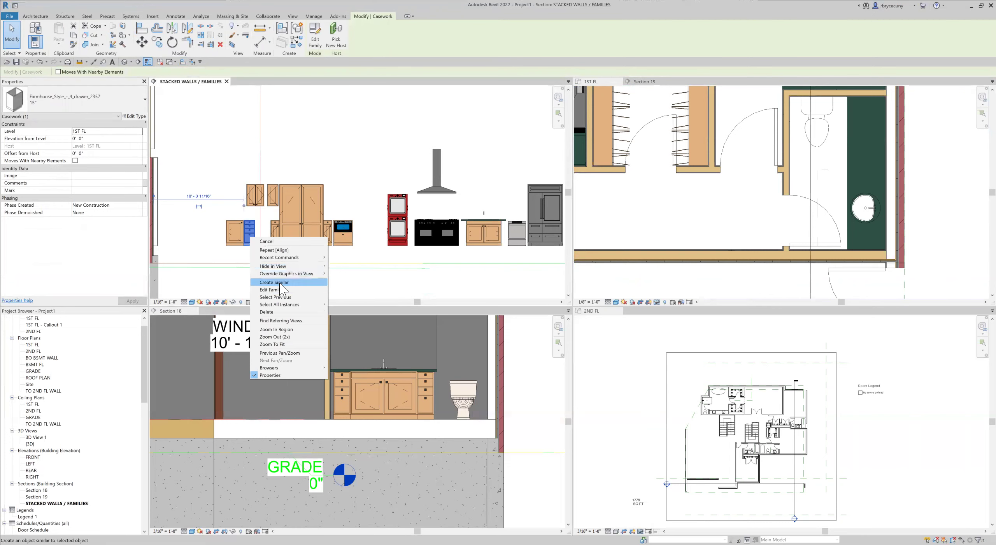
click(282, 282)
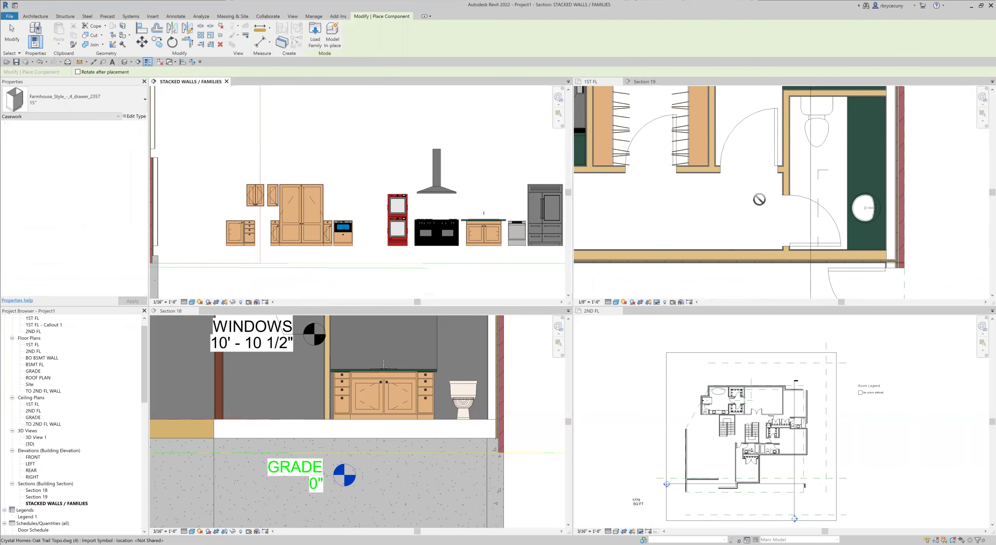
click(813, 160)
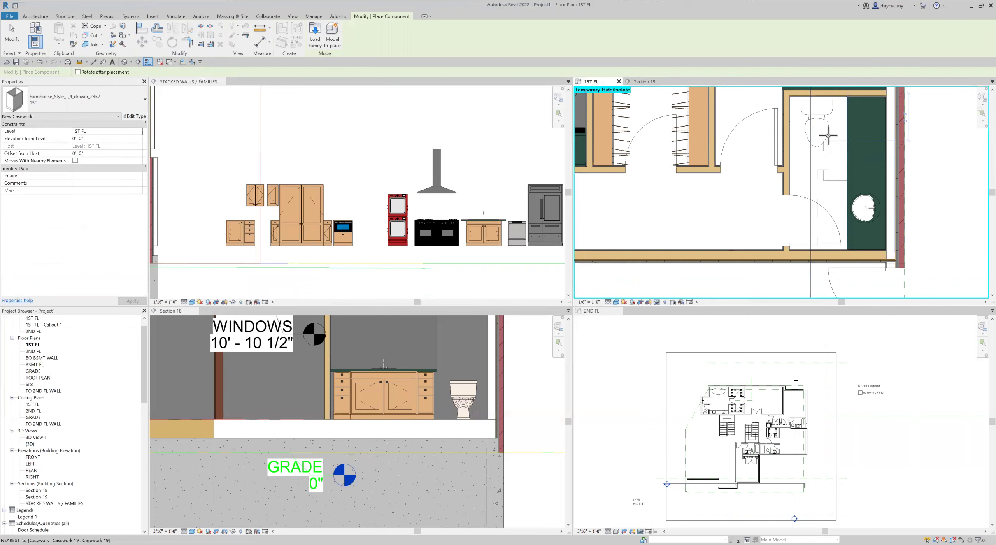
click(815, 123)
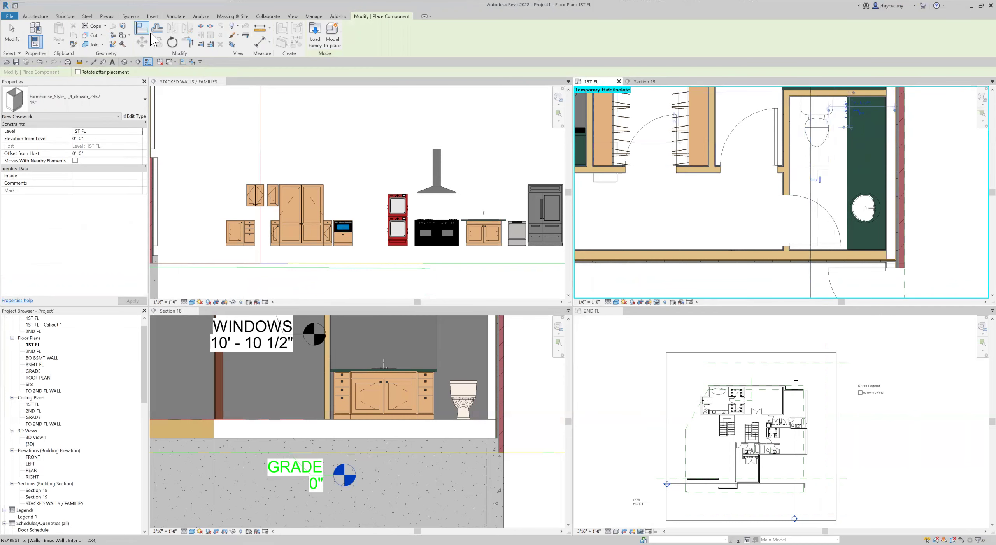
Rotate the new four-drawer cabinet in the small bathroom by 90 degrees.
click(172, 42)
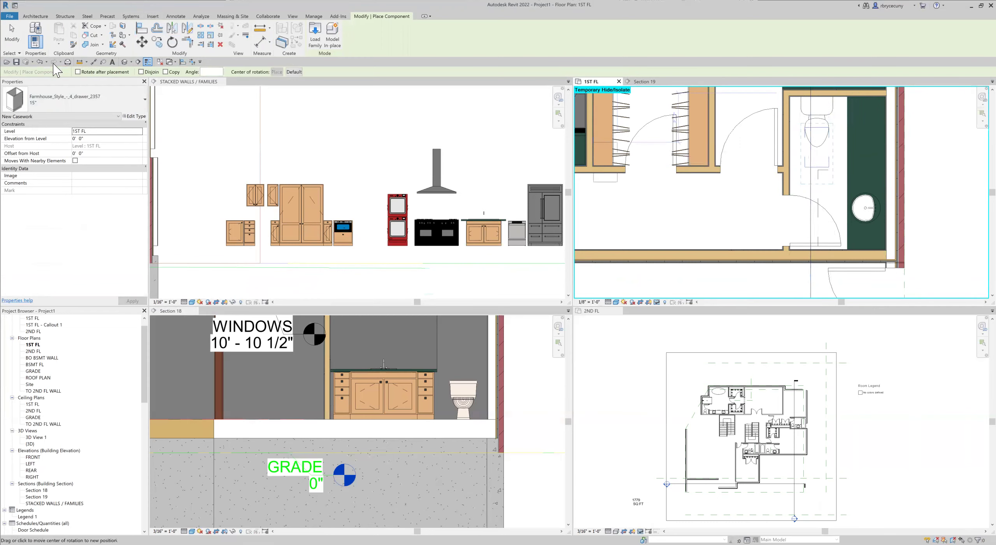
click(11, 39)
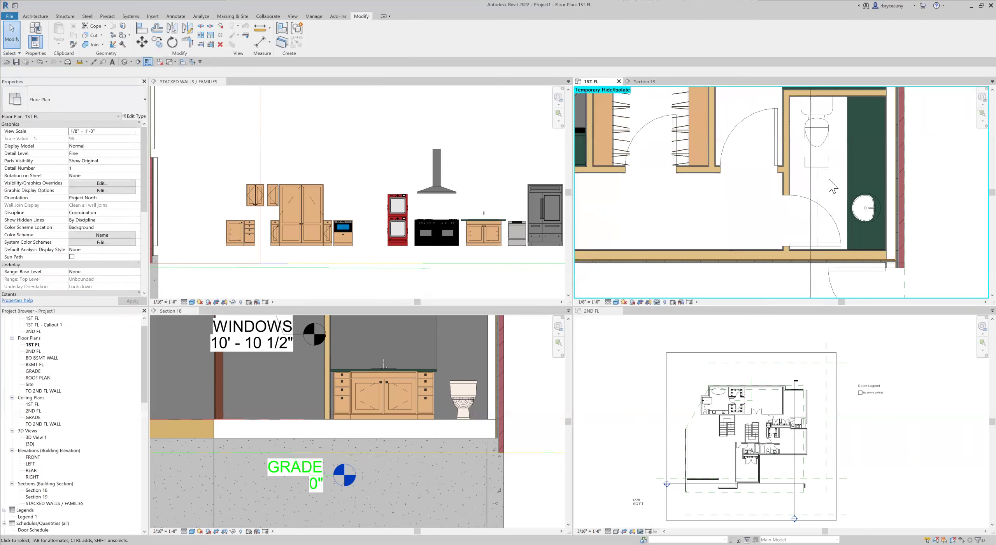
click(829, 165)
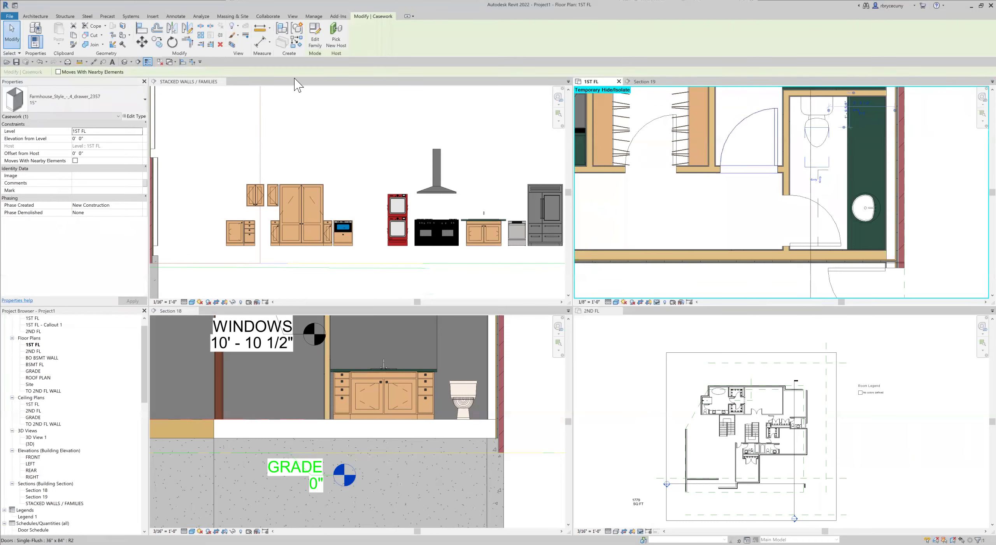
click(172, 42)
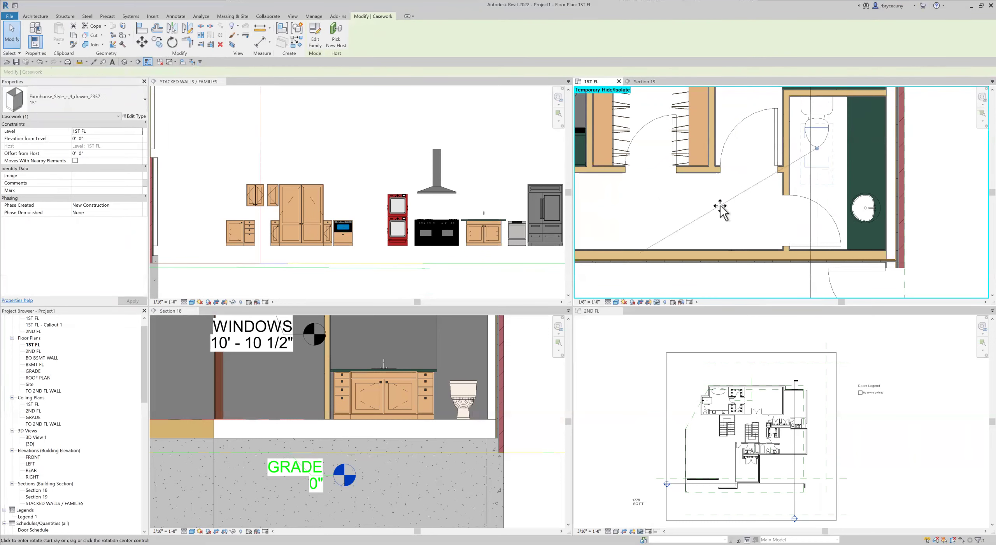
click(718, 210)
text(90)
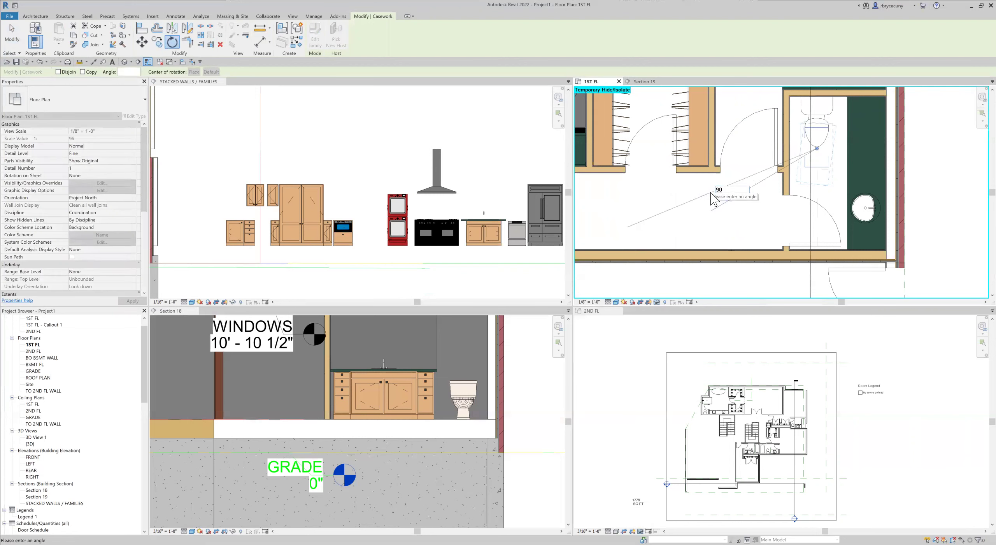
key(Return)
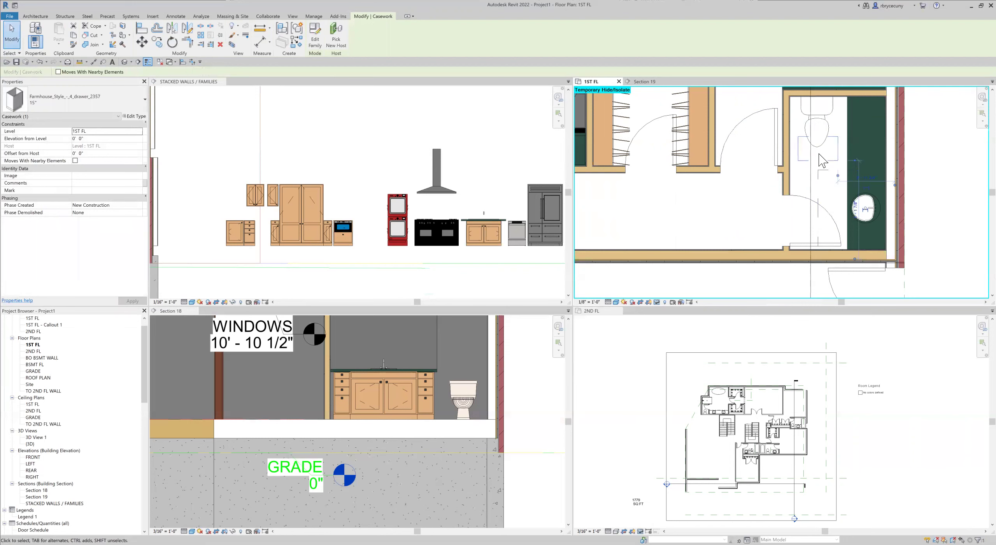
Align the side of the four-drawer cabinet with the adjacent side of the undersink cabinet on the 1ST FL plan, checking the fit in Section 19.
scroll(822, 160, up, 2)
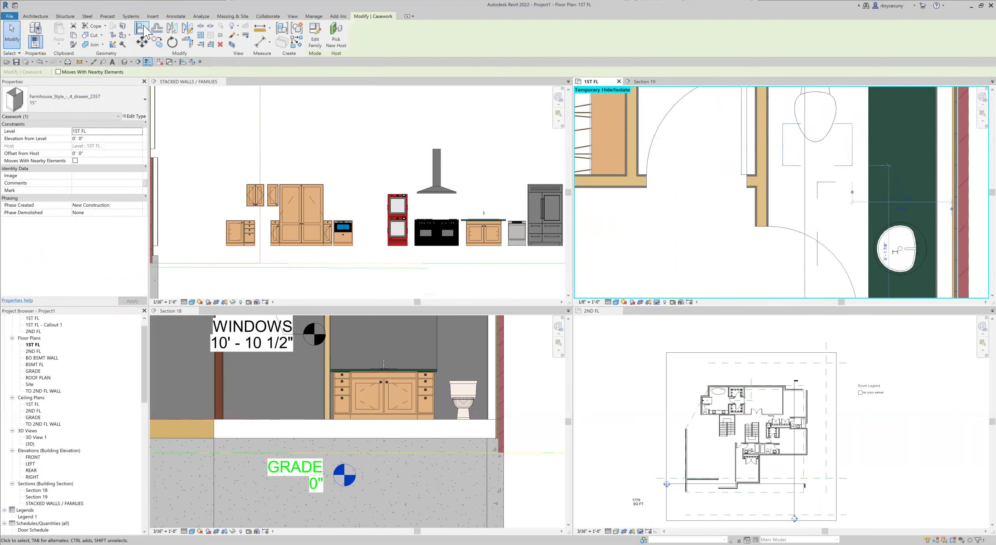
key(a)
key(l)
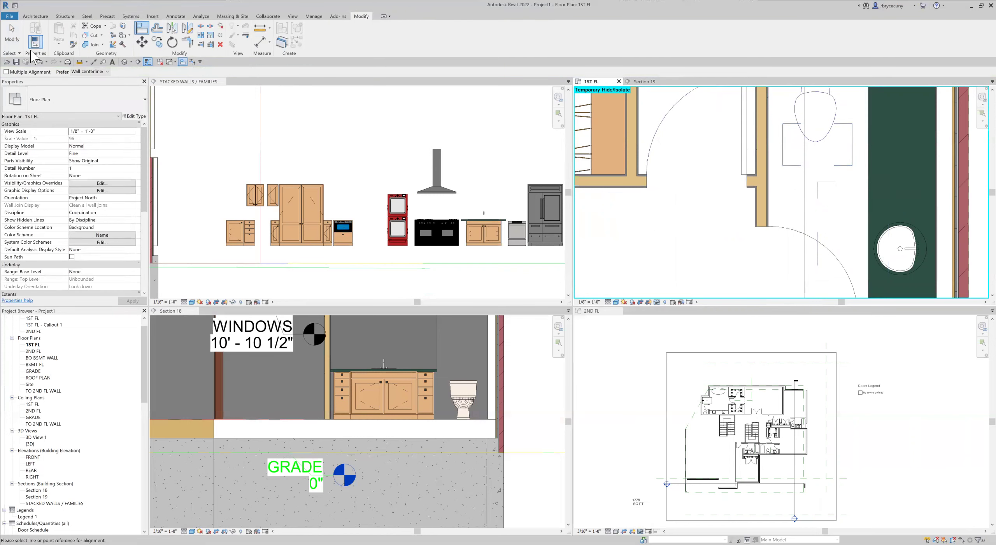
click(11, 28)
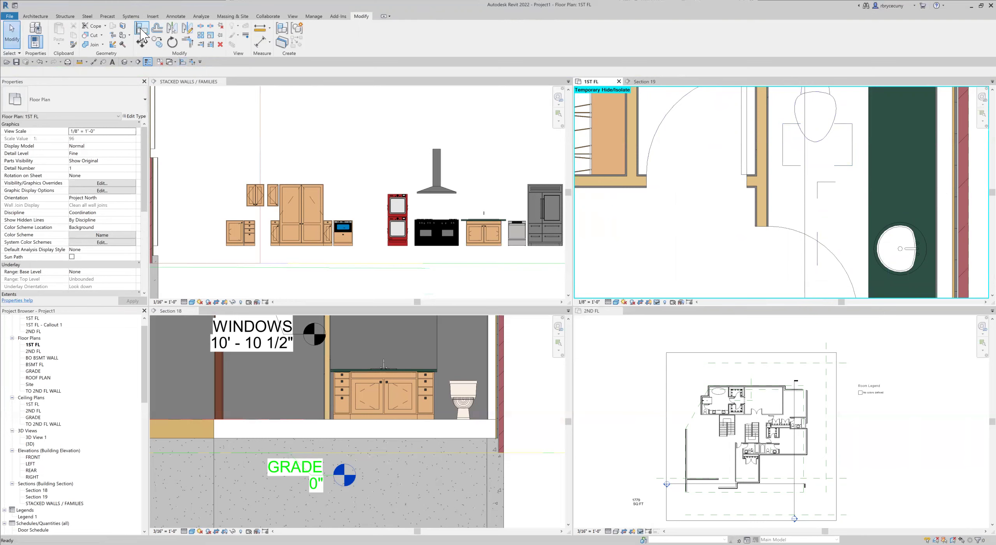
click(183, 61)
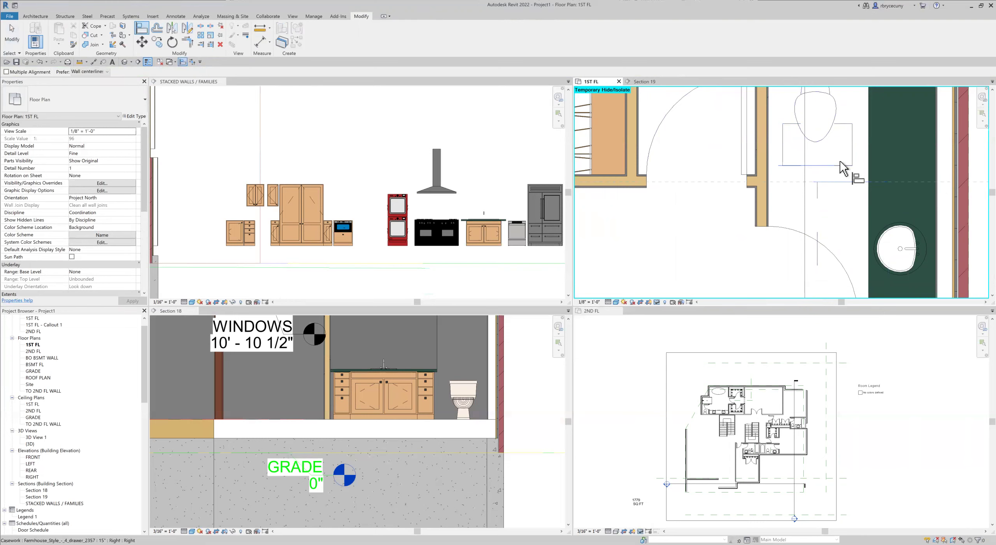
click(816, 190)
click(779, 168)
scroll(779, 168, down, 2)
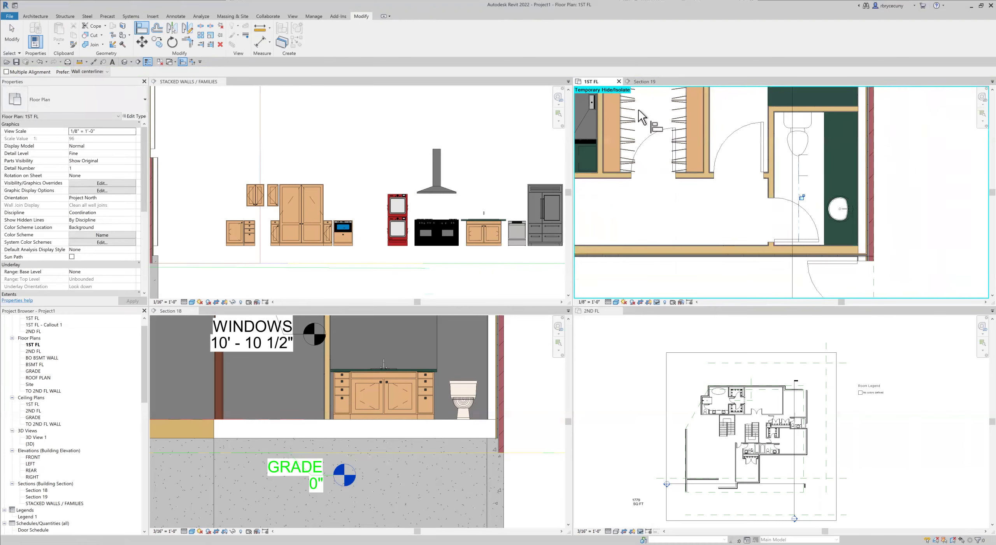
click(644, 81)
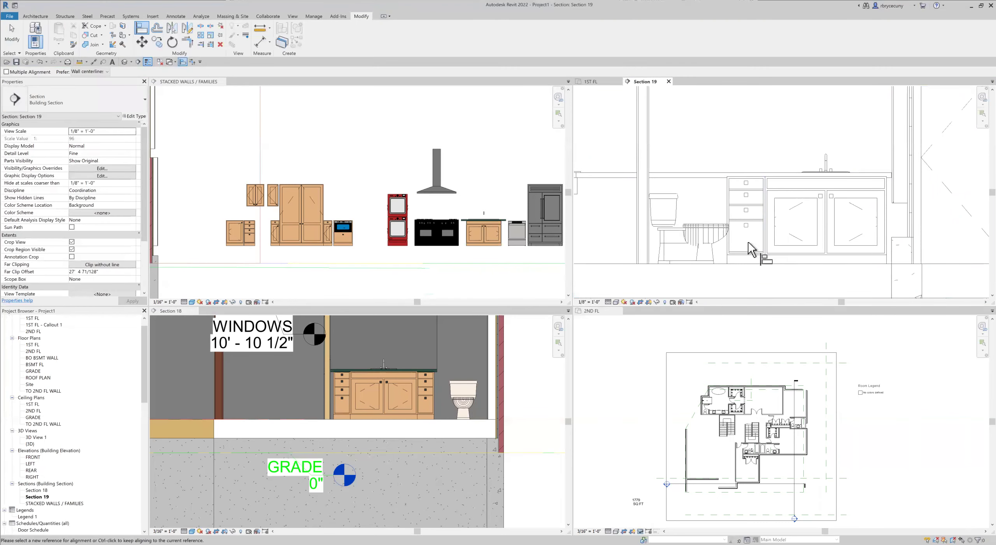
scroll(691, 259, up, 2)
scroll(718, 215, up, 2)
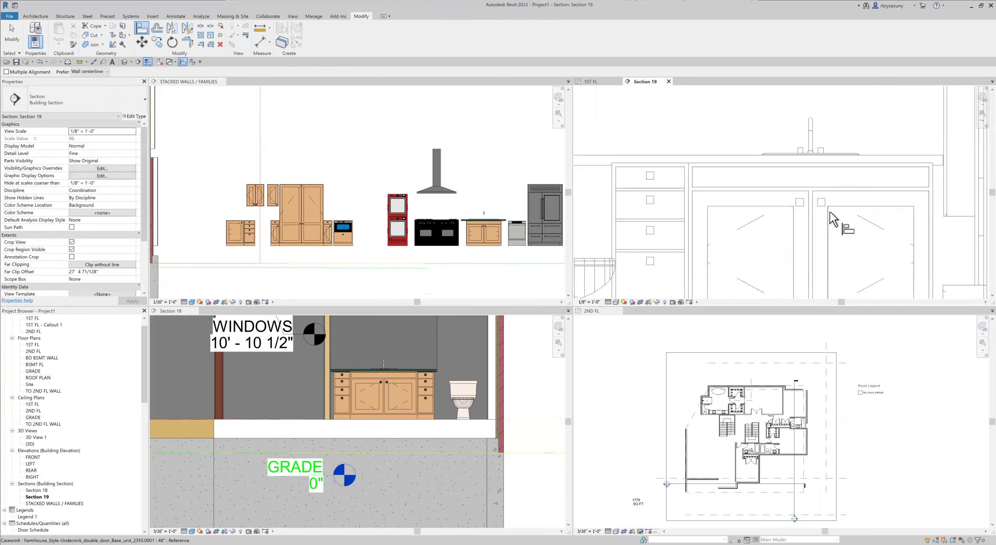
scroll(694, 187, down, 2)
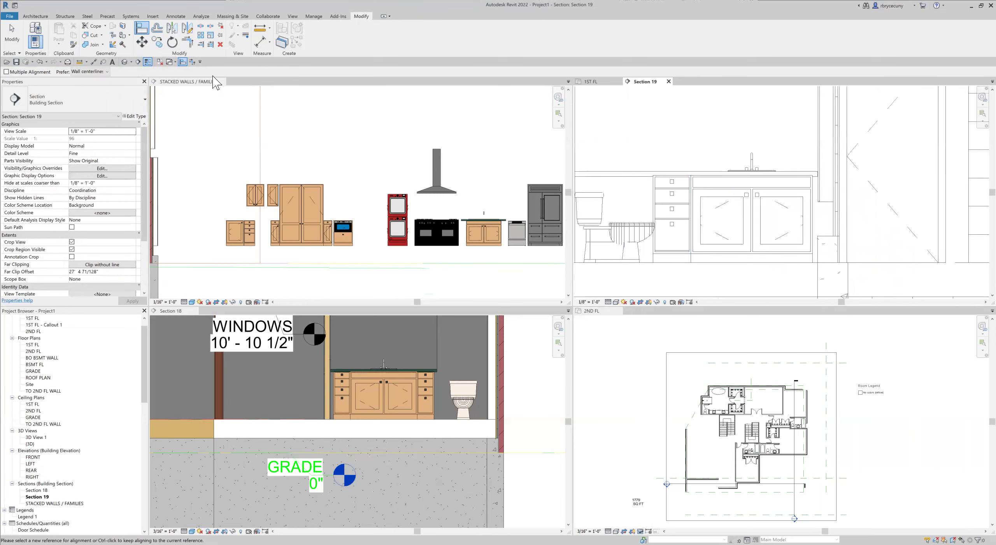
Align the fronts of the four-drawer and undersink cabinets with the front edge of the small bathroom's countertop on the 1ST FL plan.
click(591, 81)
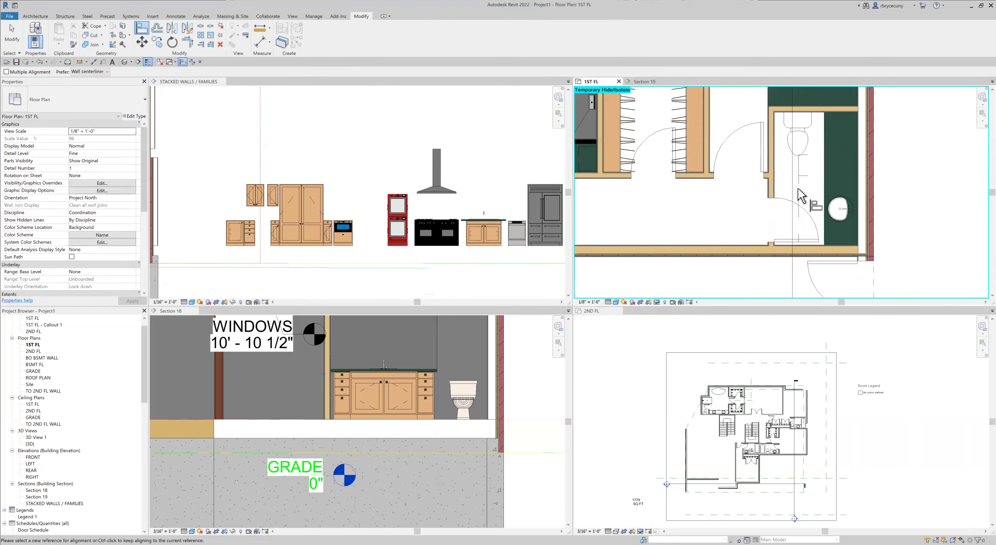
scroll(821, 166, up, 2)
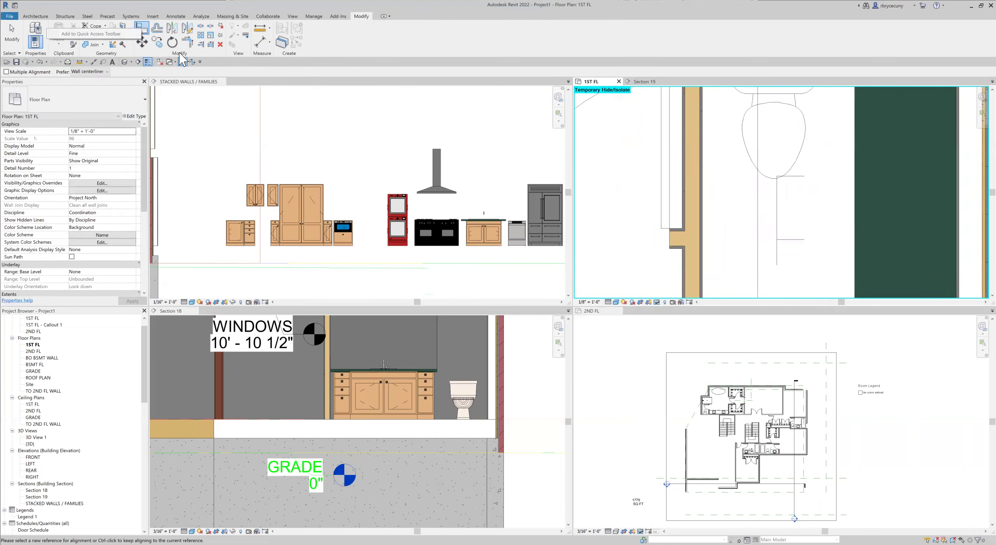
click(854, 234)
click(781, 200)
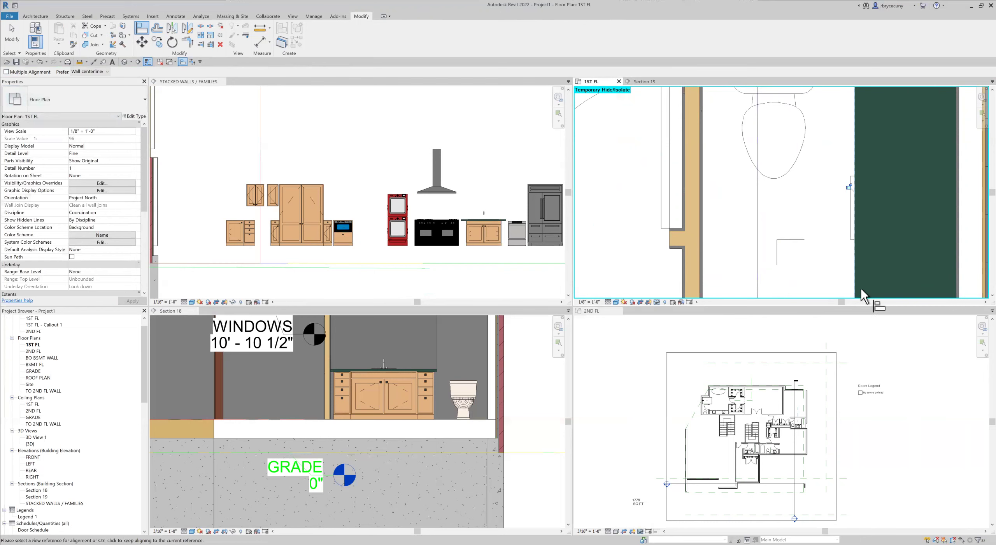
click(854, 269)
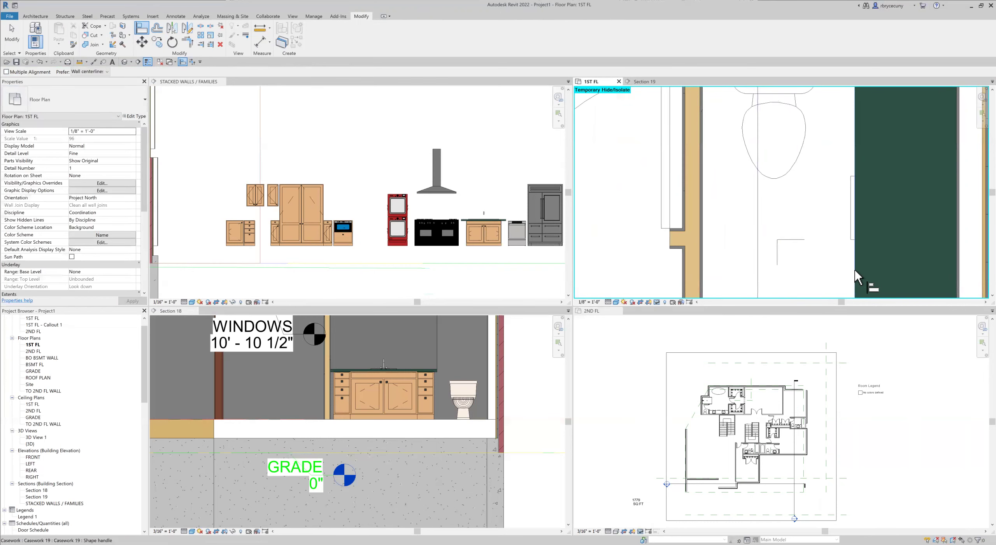
click(782, 254)
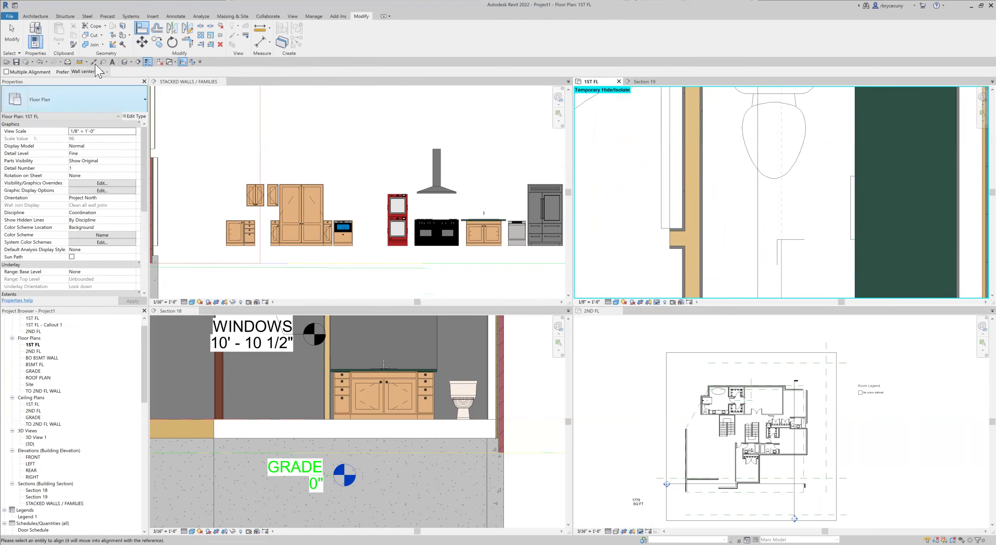
click(143, 34)
click(854, 272)
click(779, 255)
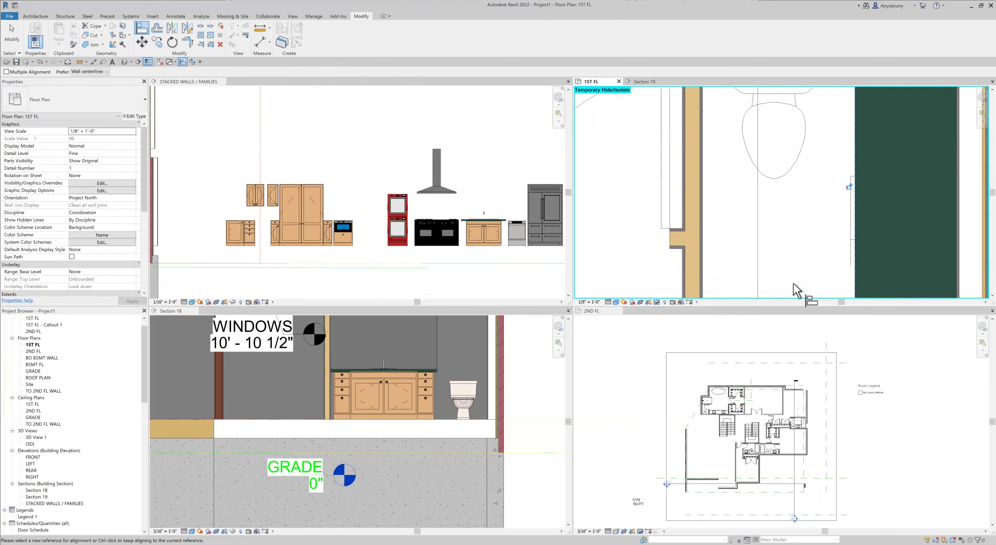
Bring up the small bathroom and adjoining garage in Section 19 and save the project.
click(646, 82)
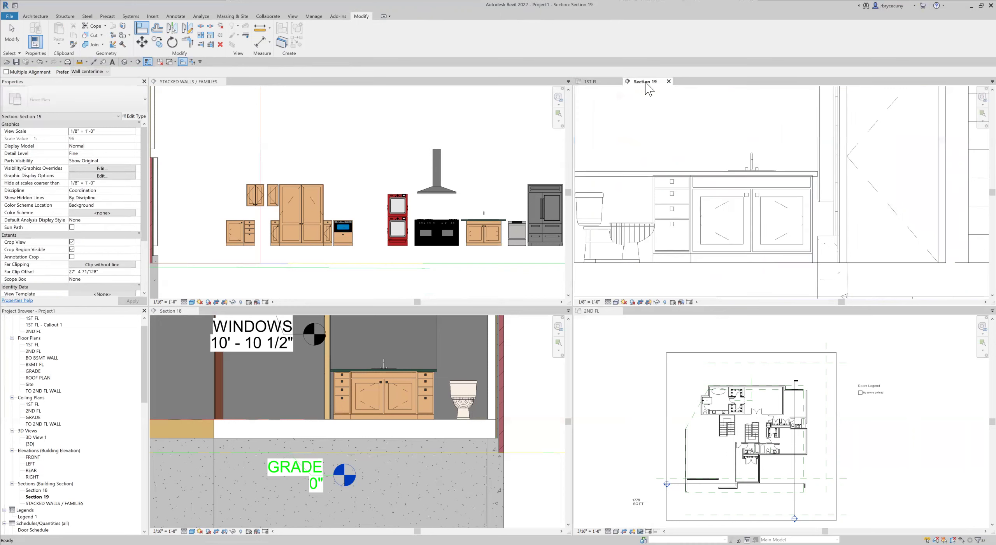
scroll(882, 281, down, 4)
middle_drag(883, 282, 777, 235)
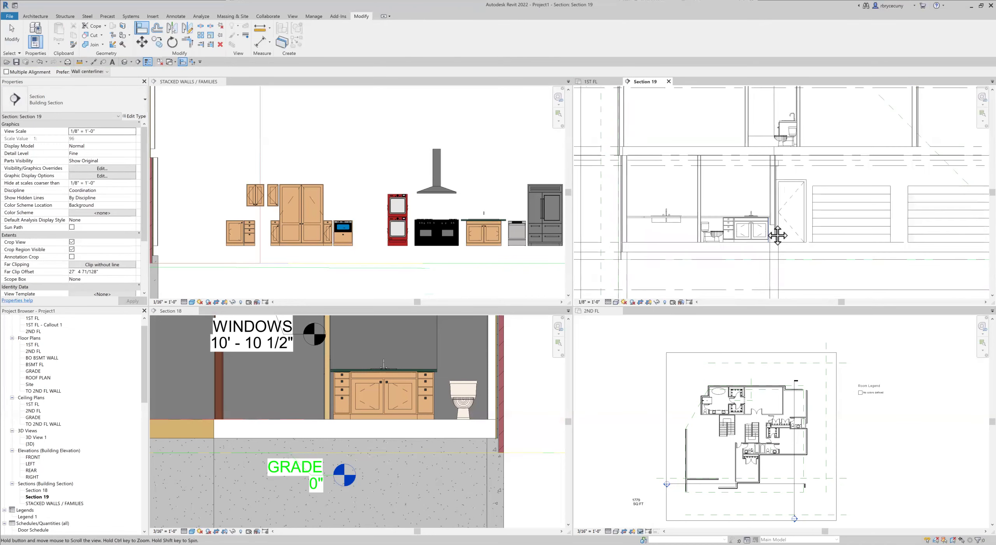
click(17, 62)
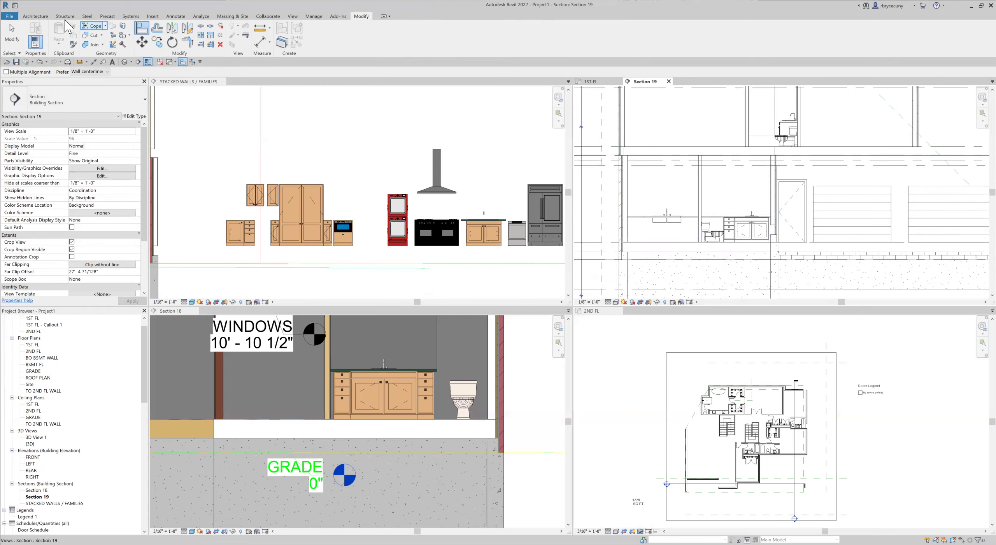
Open the assembly structure of the "Exterior - 1 STORY house garage" stacked wall beside the vanity, with its section preview shown.
click(16, 39)
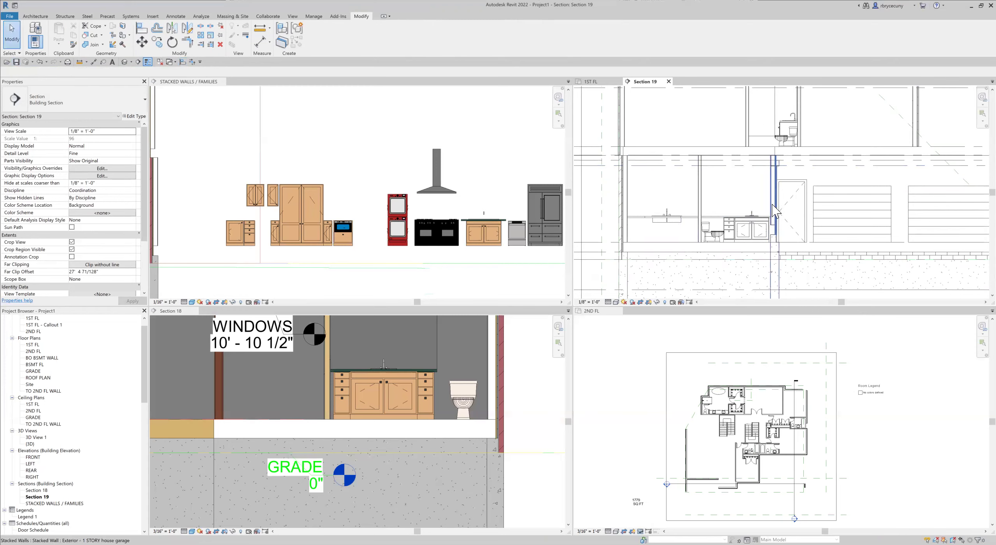
click(773, 210)
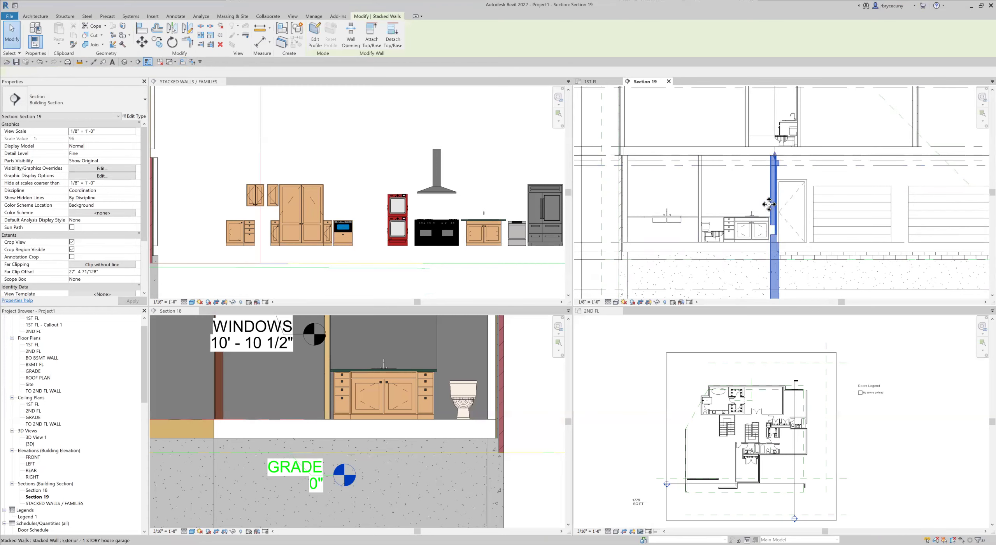
click(135, 116)
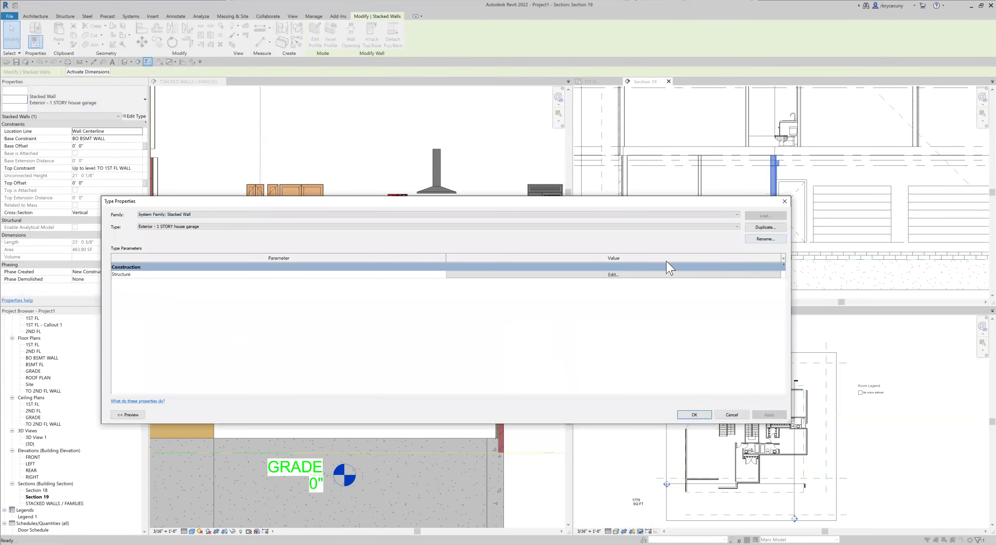
click(662, 274)
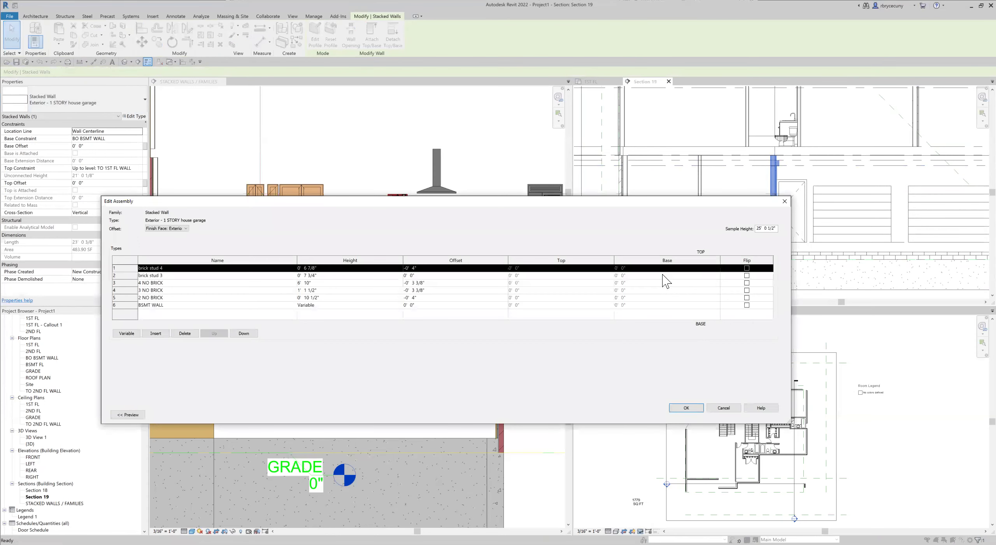
click(129, 415)
scroll(265, 226, up, 4)
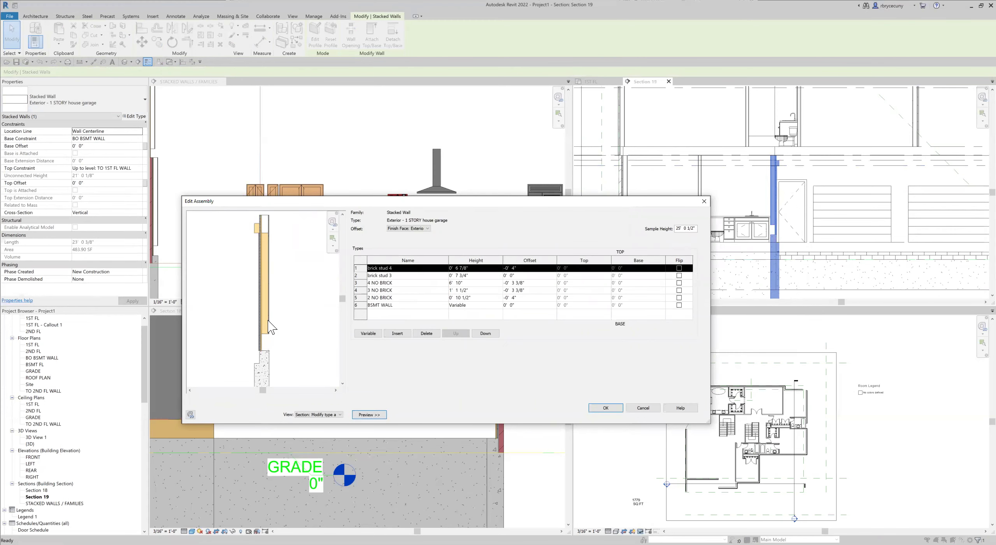
Increase the height of the 4 NO BRICK subwall in the stacked wall's assembly and accept the type changes.
click(362, 283)
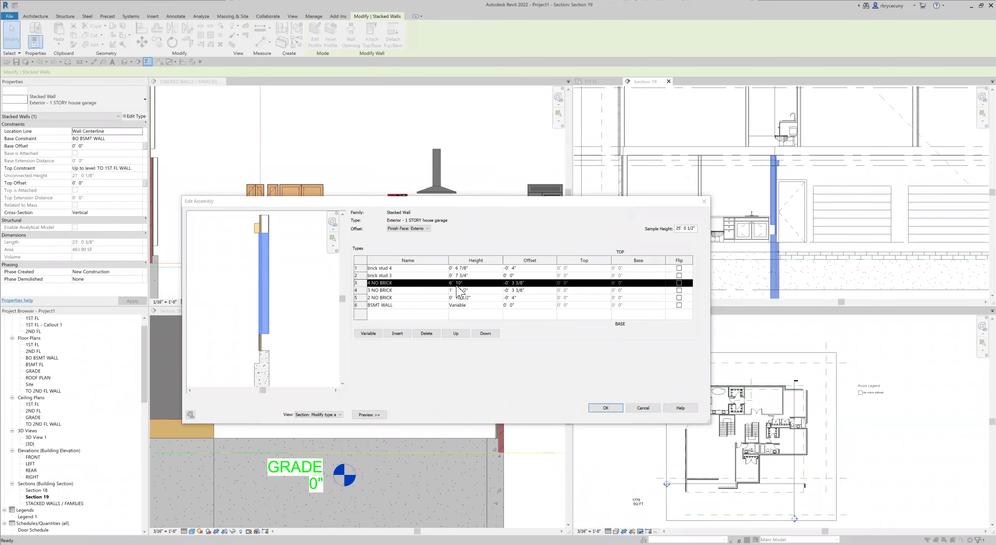
click(451, 283)
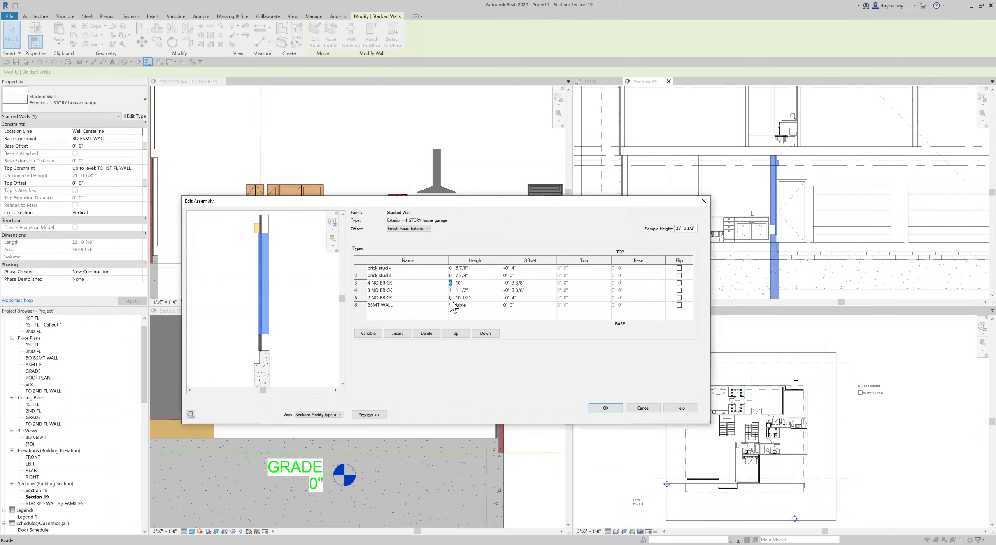
click(609, 408)
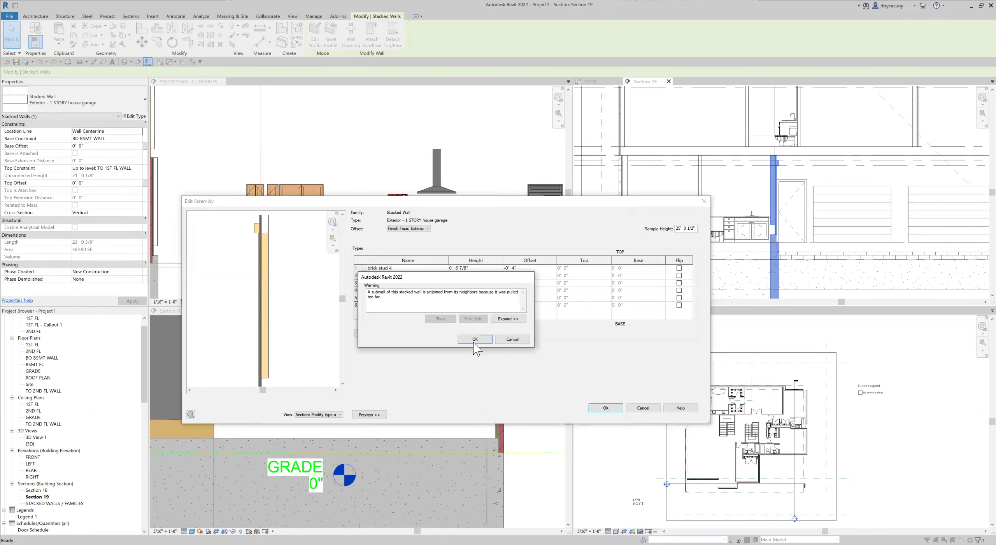
click(475, 339)
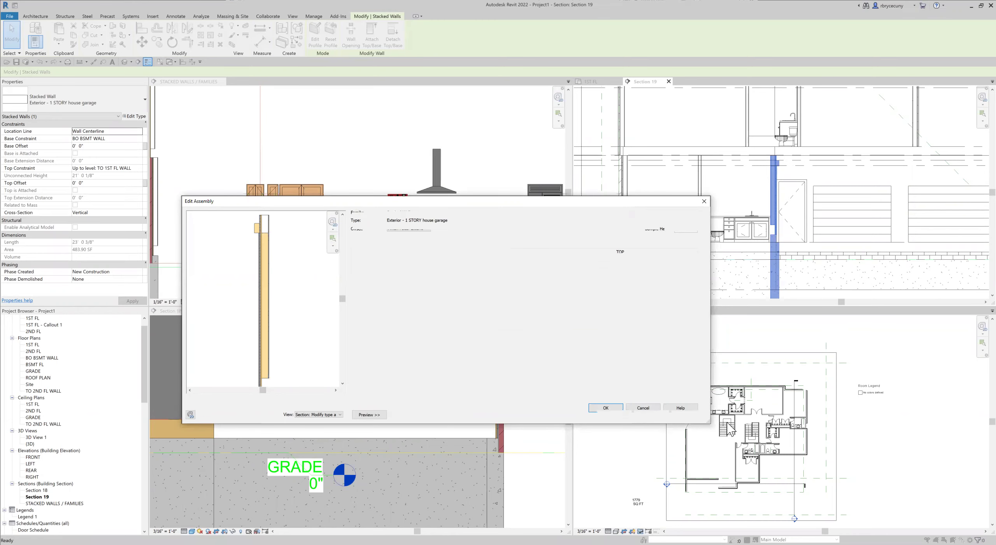
click(609, 408)
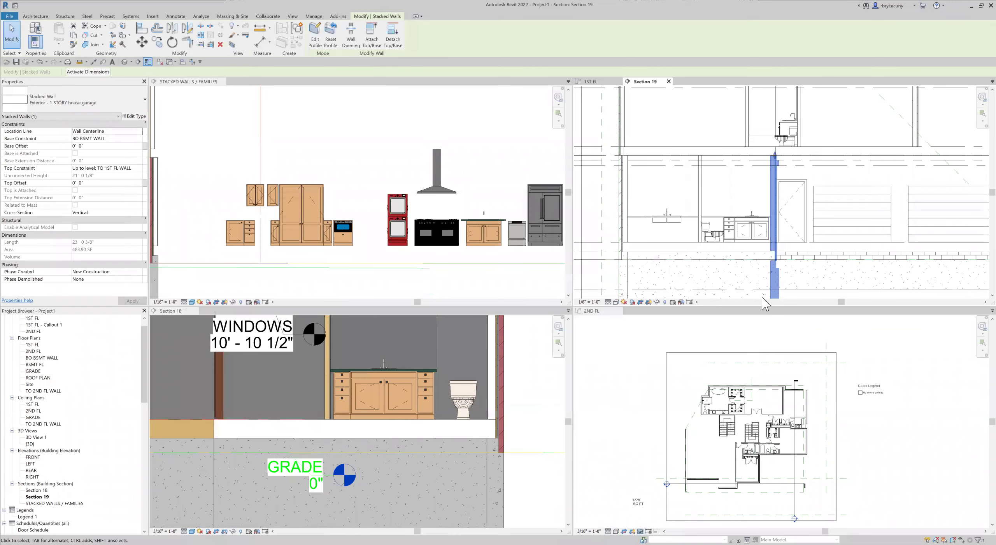
Examine the edited garage stacked wall in Section 19, comparing its top and upper subwalls with the nearby level lines.
scroll(778, 261, up, 6)
scroll(745, 267, down, 3)
scroll(738, 156, down, 3)
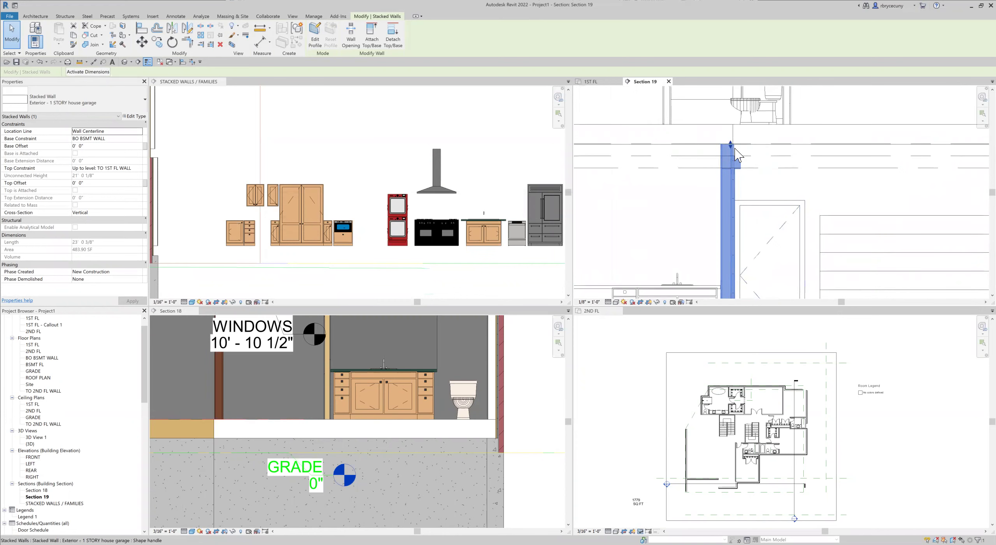
scroll(737, 155, up, 3)
scroll(704, 131, up, 3)
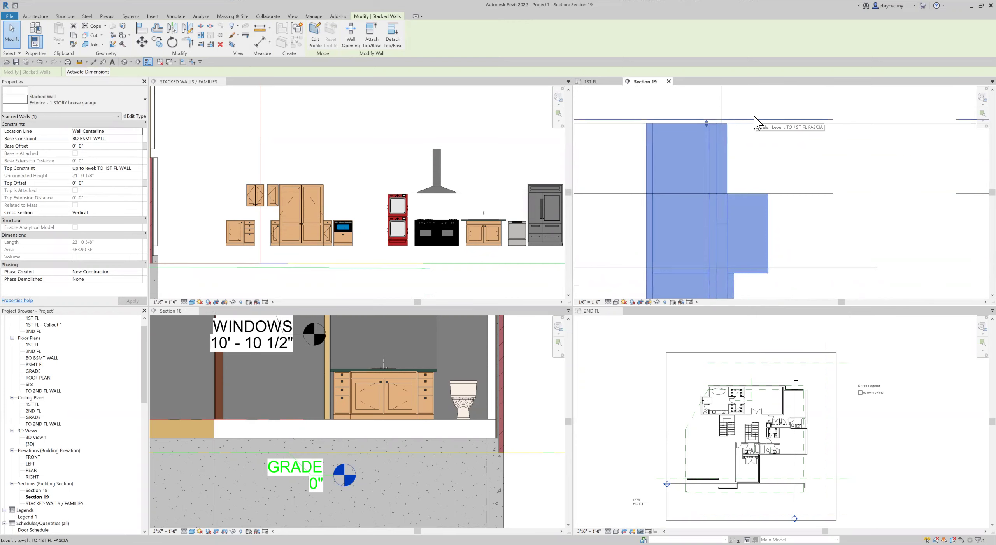
scroll(700, 134, down, 5)
middle_drag(700, 134, 715, 336)
scroll(731, 272, down, 3)
scroll(694, 189, up, 3)
middle_drag(710, 230, 674, 266)
scroll(674, 266, down, 2)
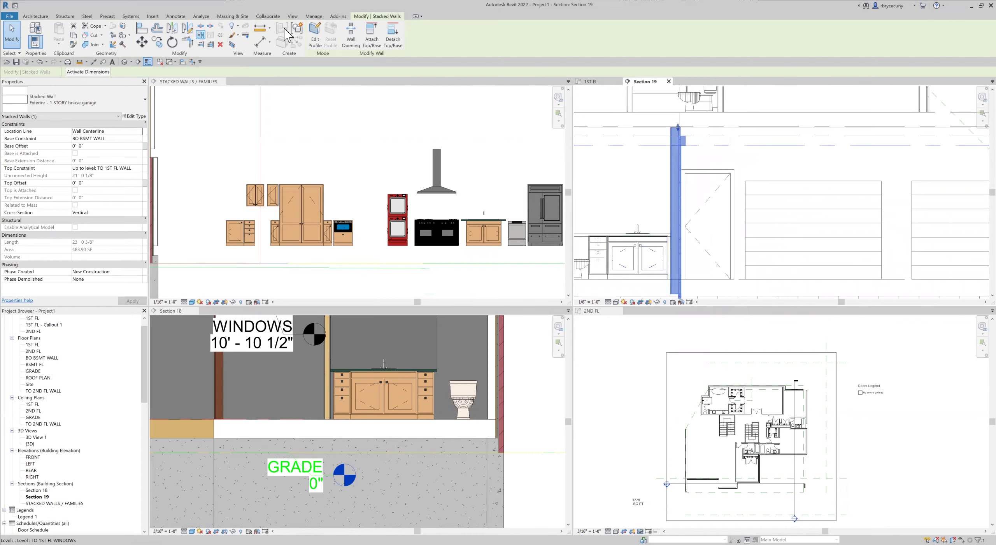
Measure the vertical distance in Section 19 from the floor line at the garage door opening's base to the level line above the single door.
click(260, 28)
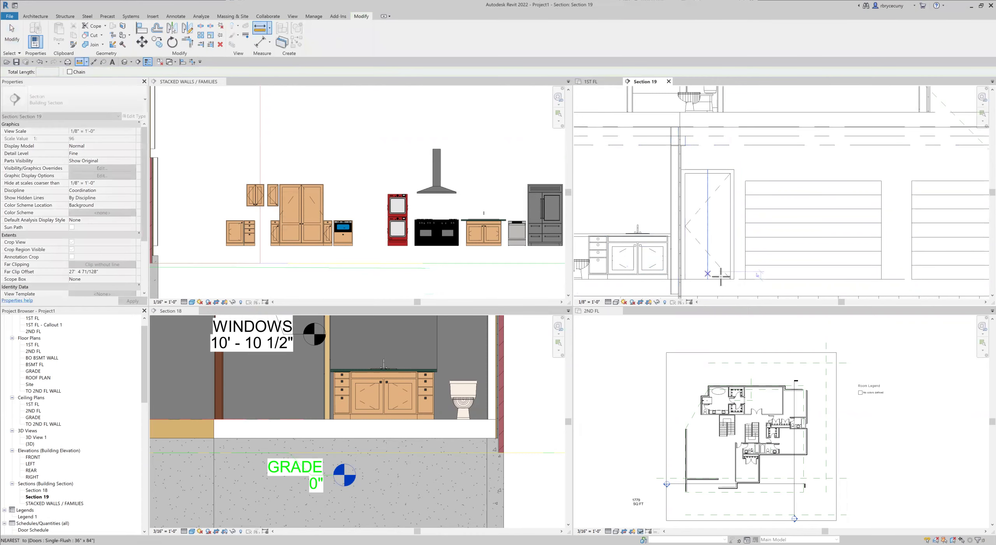
scroll(700, 269, up, 4)
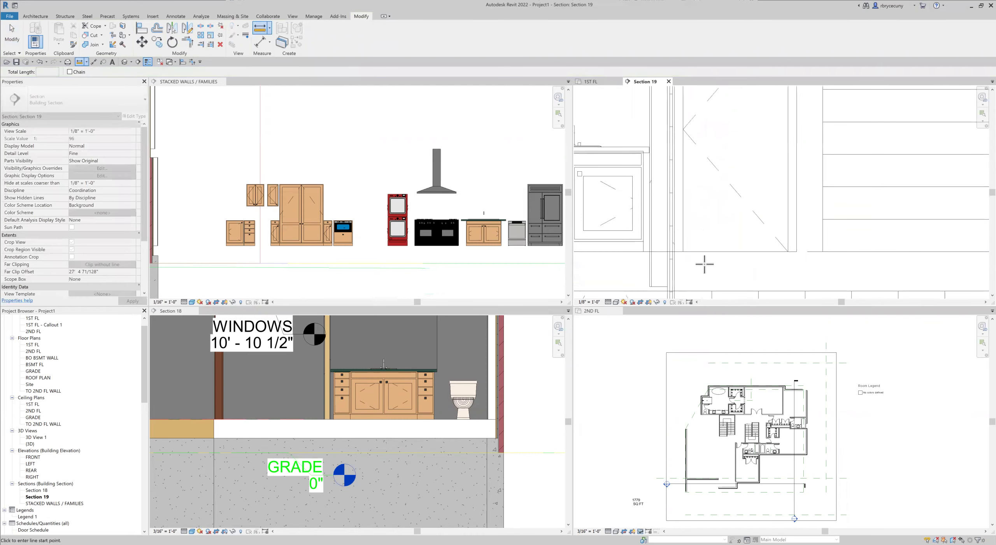
scroll(705, 269, down, 2)
scroll(728, 276, down, 2)
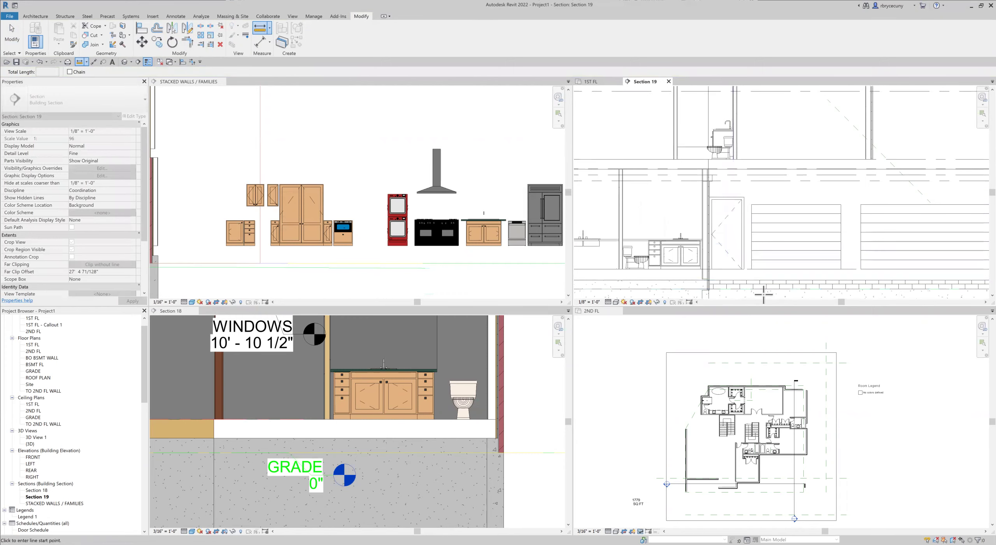
click(725, 267)
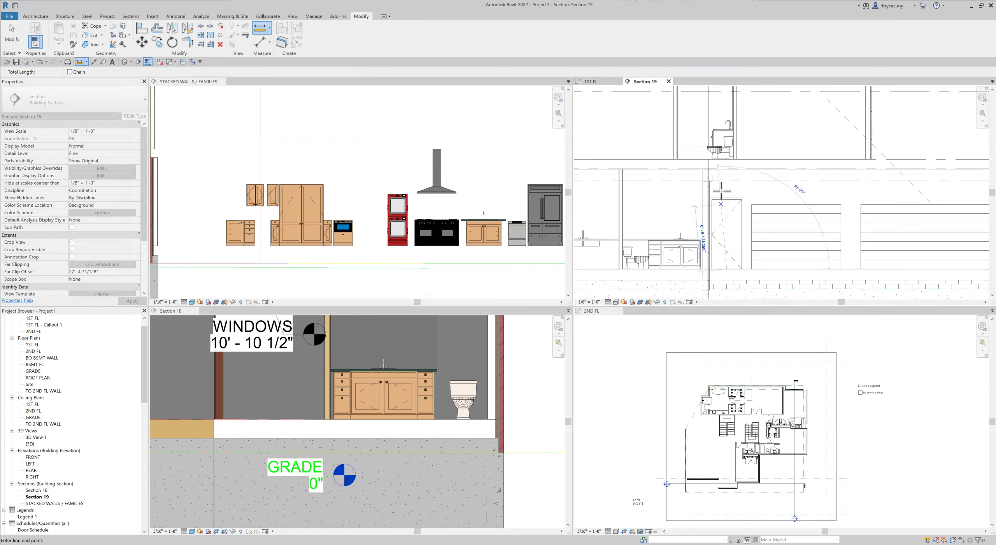
click(724, 180)
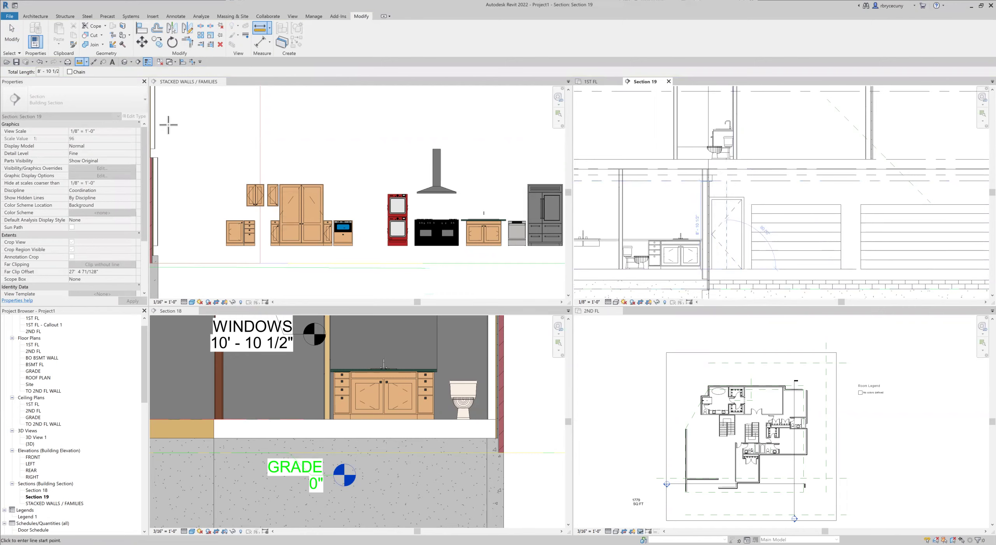
Set the 4 NO BRICK subwall height to 8' 10 1/2" in the "Exterior - 1 STORY house garage" assembly and accept the type changes.
click(12, 35)
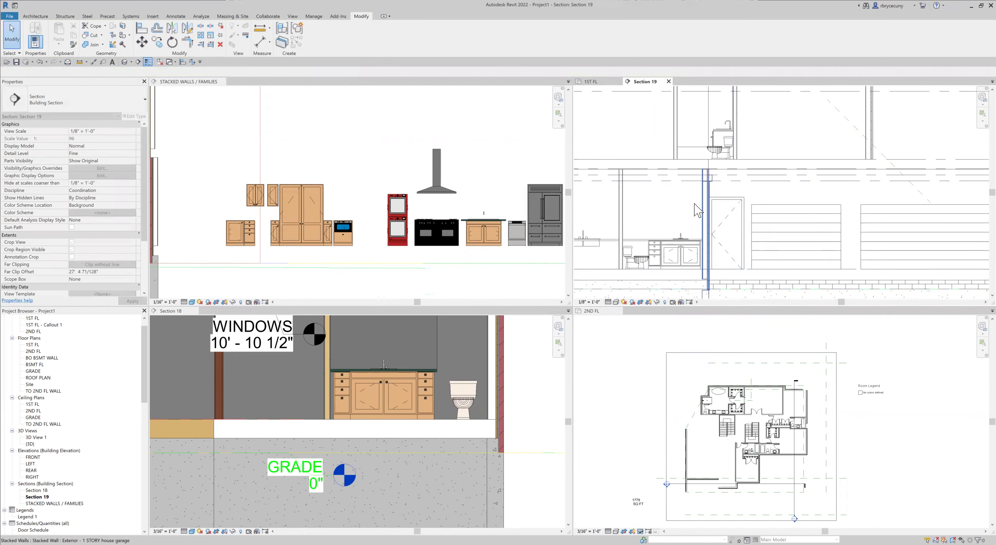
click(703, 212)
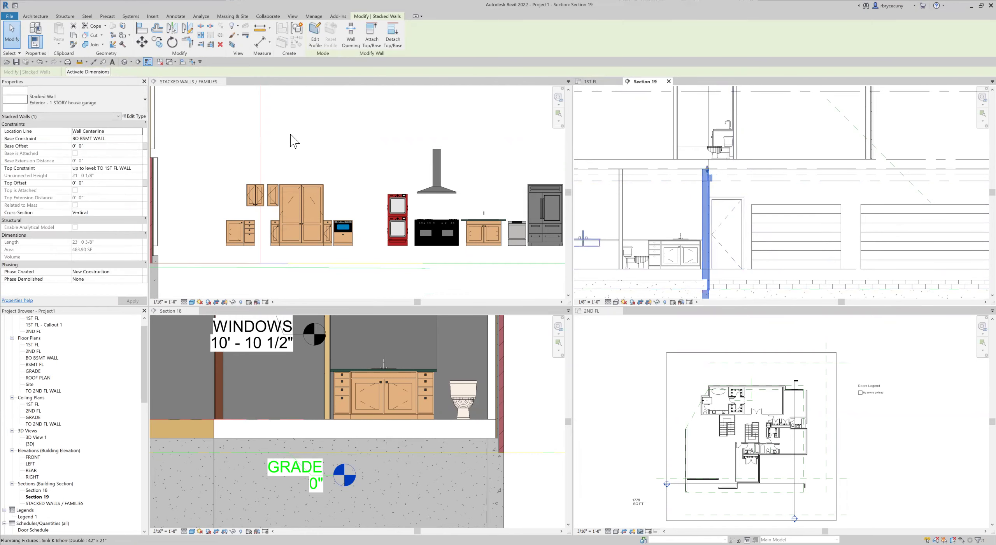
click(134, 116)
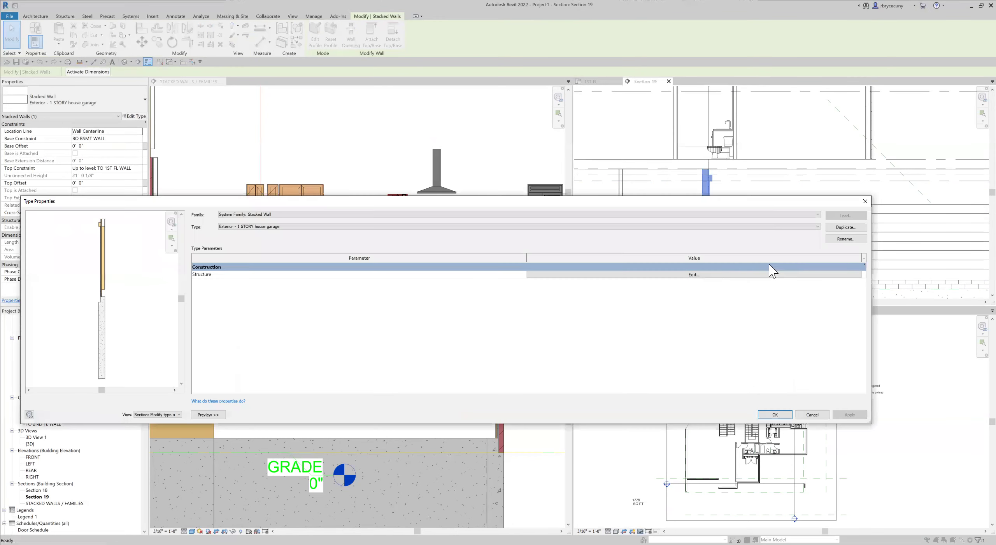
click(724, 274)
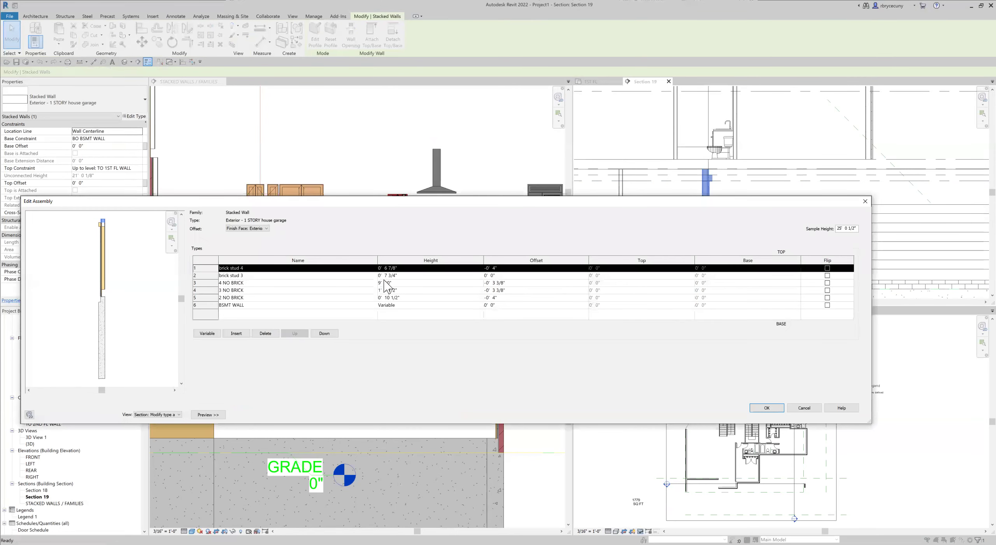
click(386, 283)
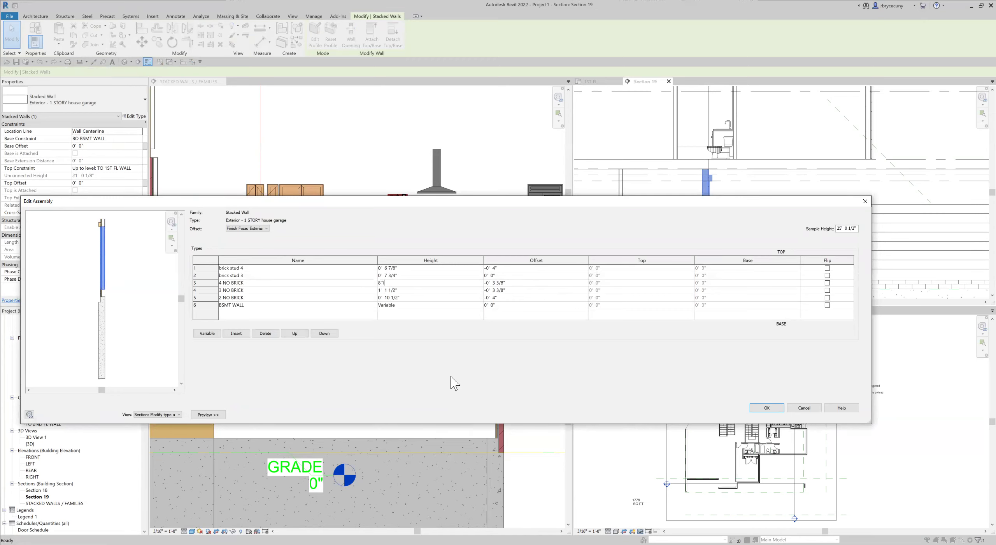
text(8'10.5)
key(Tab)
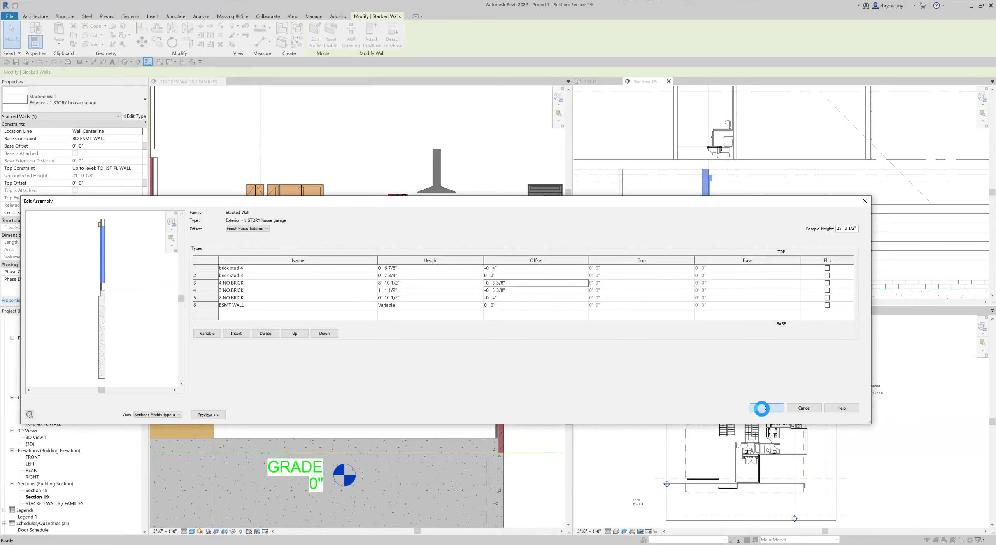
click(763, 408)
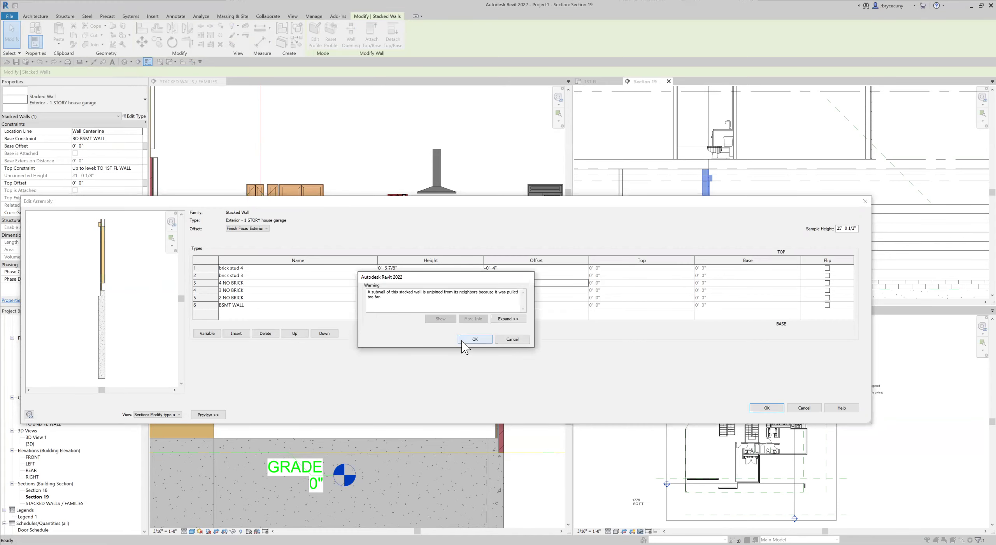
click(463, 340)
click(774, 414)
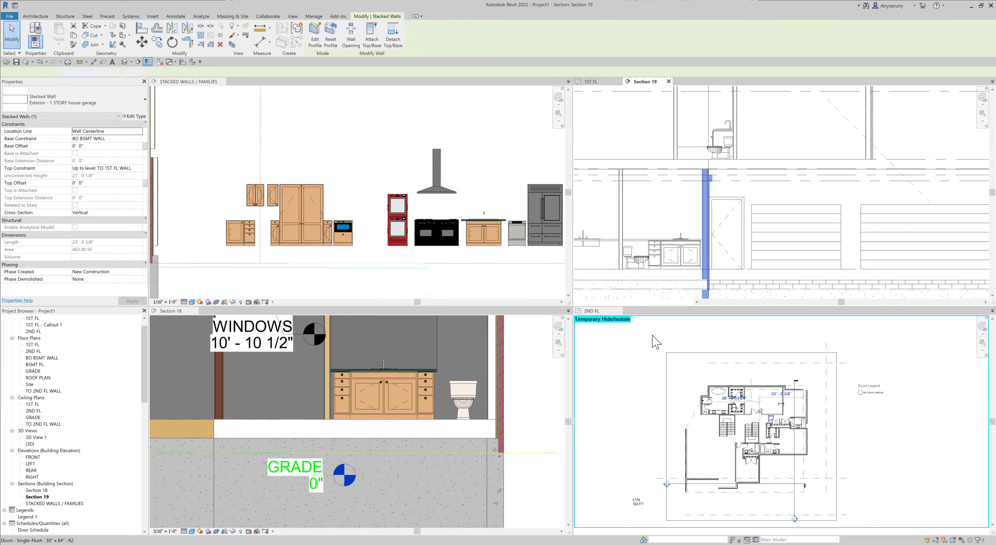
Check the garage stacked wall's top and base in Section 19, measuring from the top edge of the basement subwall.
scroll(716, 247, up, 4)
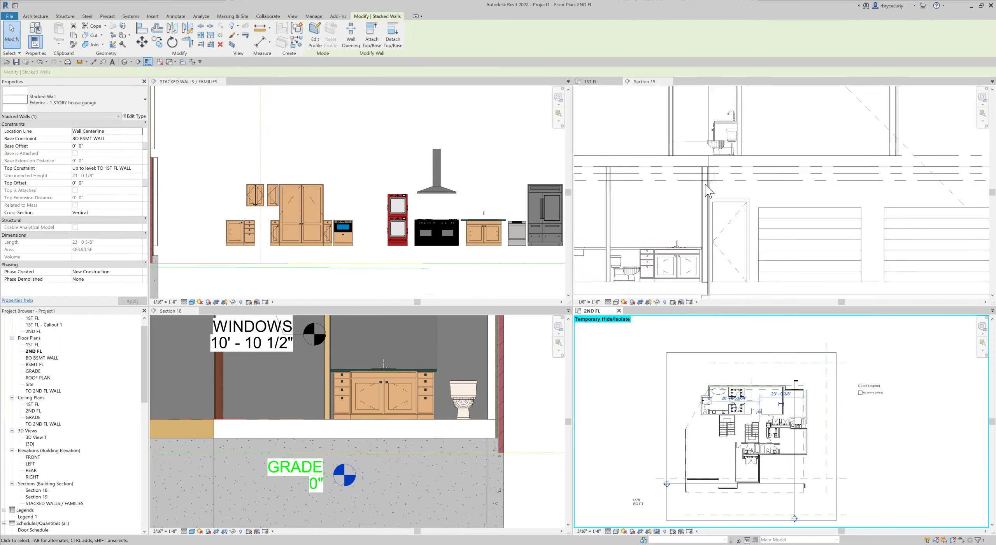
click(703, 216)
scroll(702, 168, up, 5)
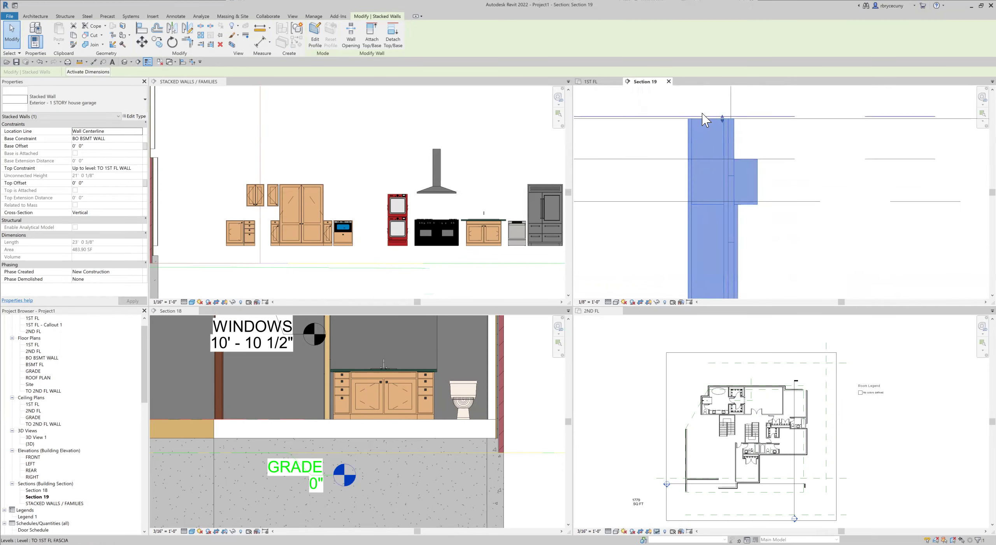
scroll(713, 213, down, 6)
scroll(702, 270, up, 5)
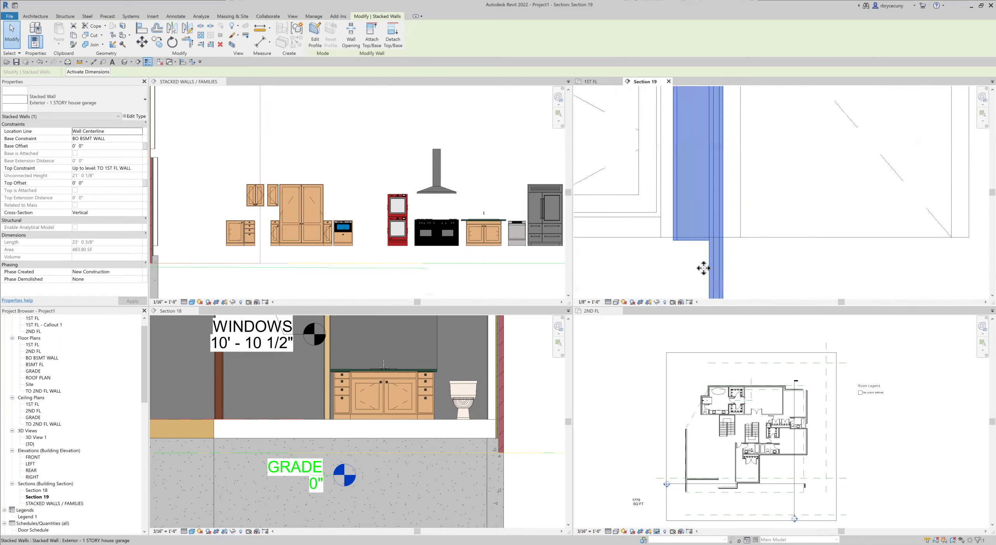
scroll(675, 253, down, 3)
scroll(678, 275, up, 4)
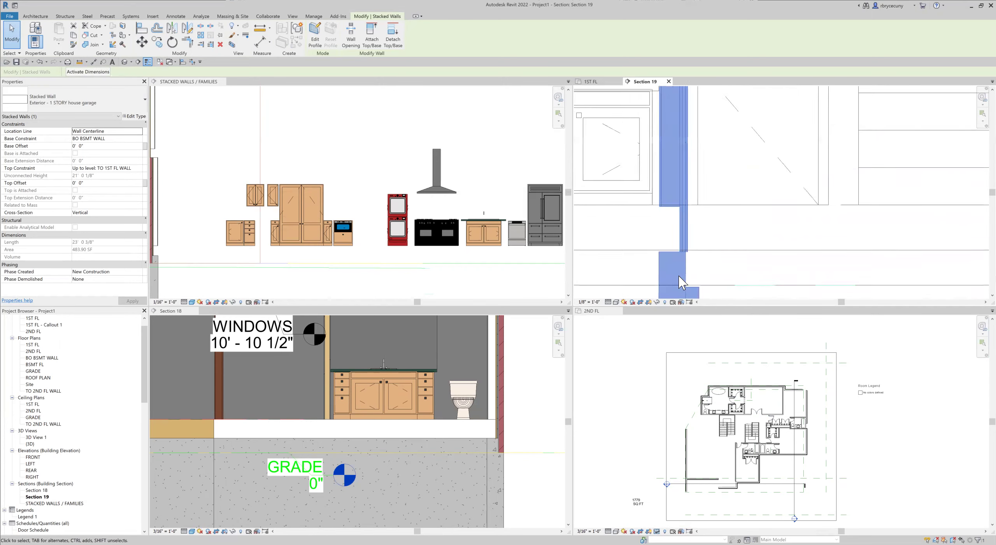
click(260, 28)
click(638, 224)
key(Escape)
key(Escape)
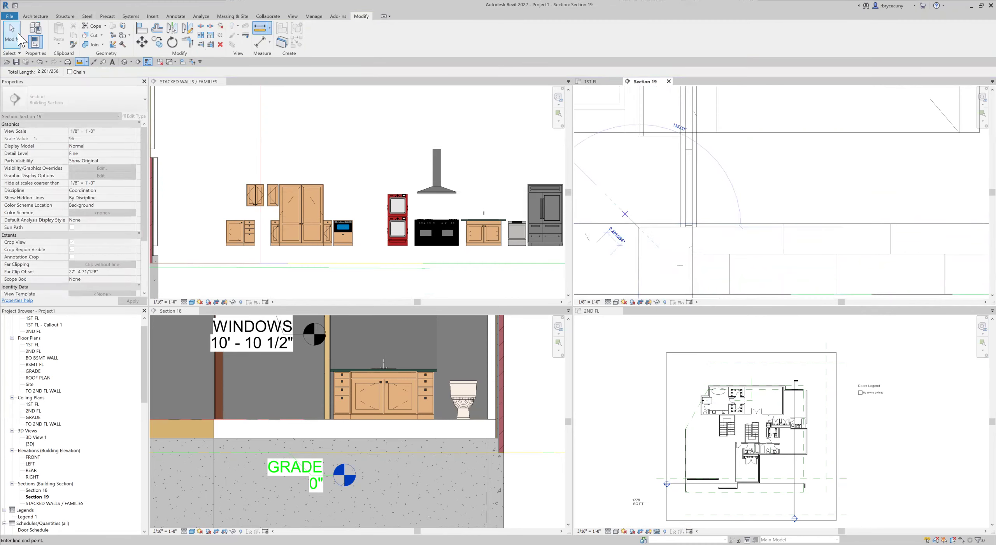
Slightly reduce the height of the 4 NO BRICK subwall in the garage stacked wall's assembly and accept the type changes.
click(687, 187)
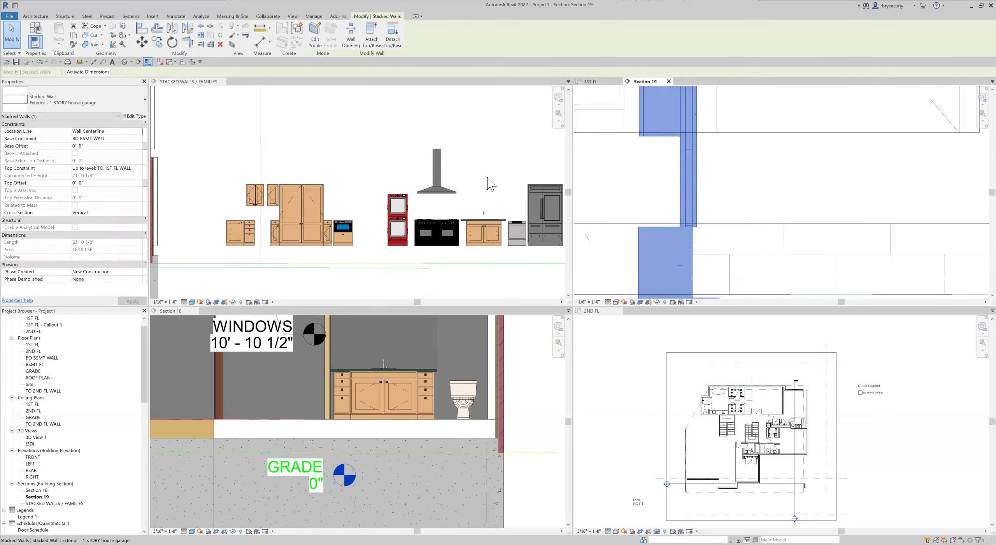
click(131, 117)
click(629, 275)
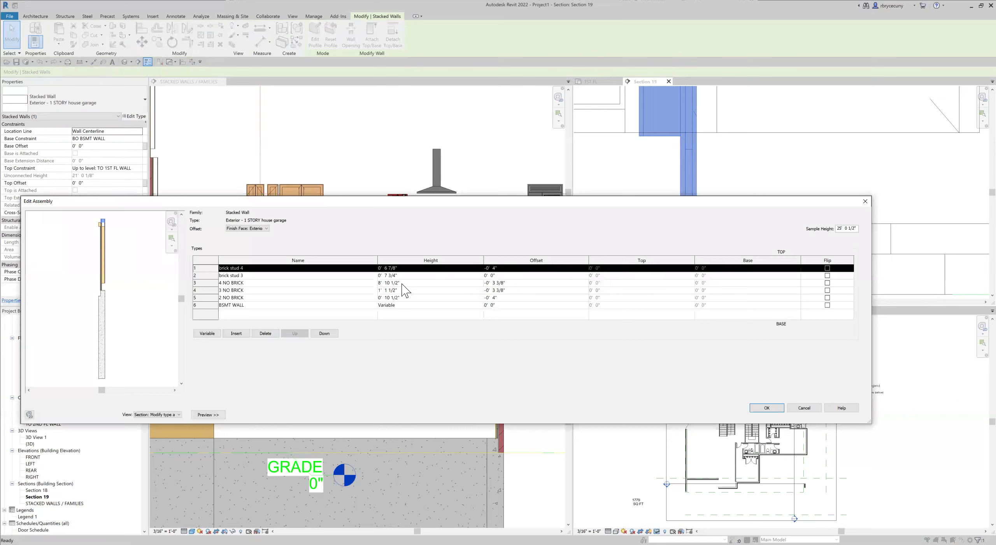
click(401, 284)
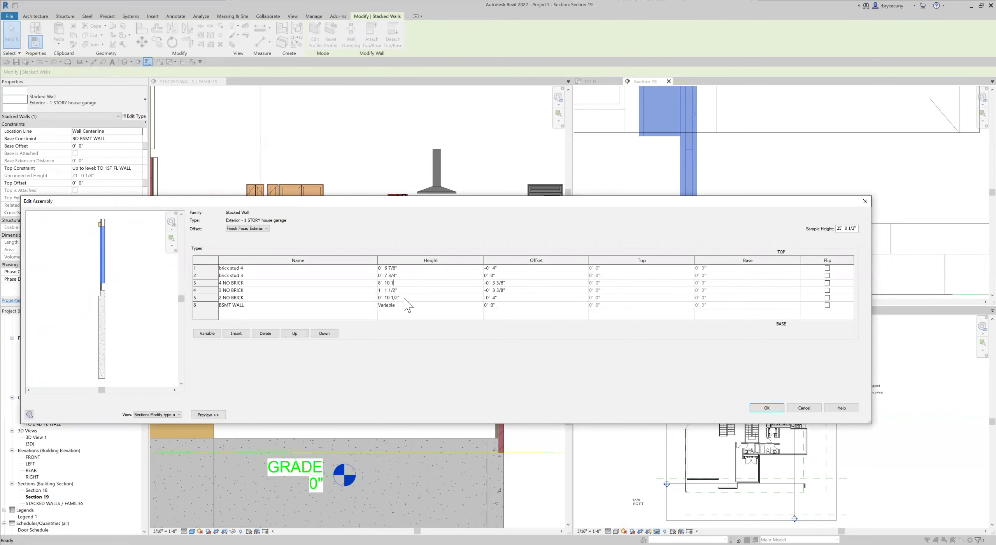
click(774, 412)
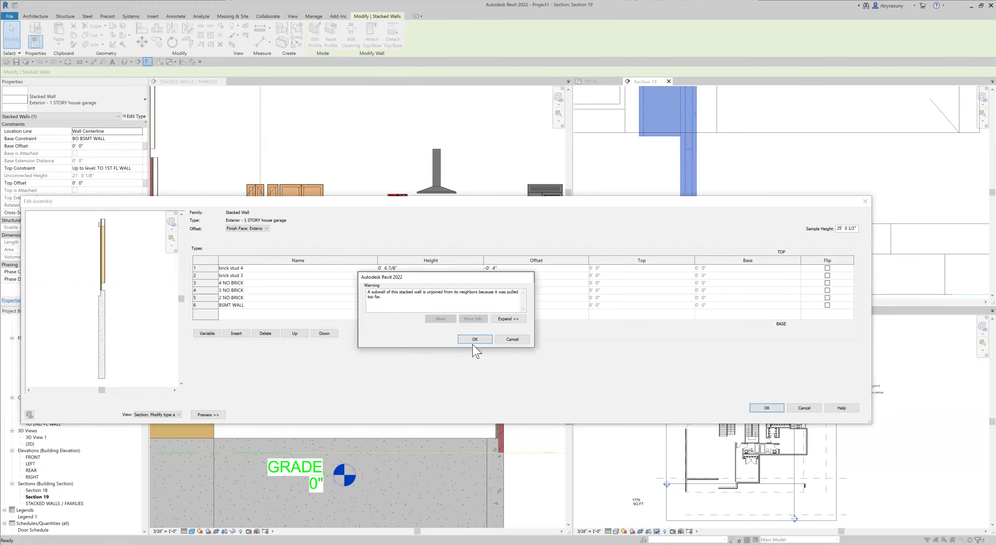
click(486, 341)
click(769, 413)
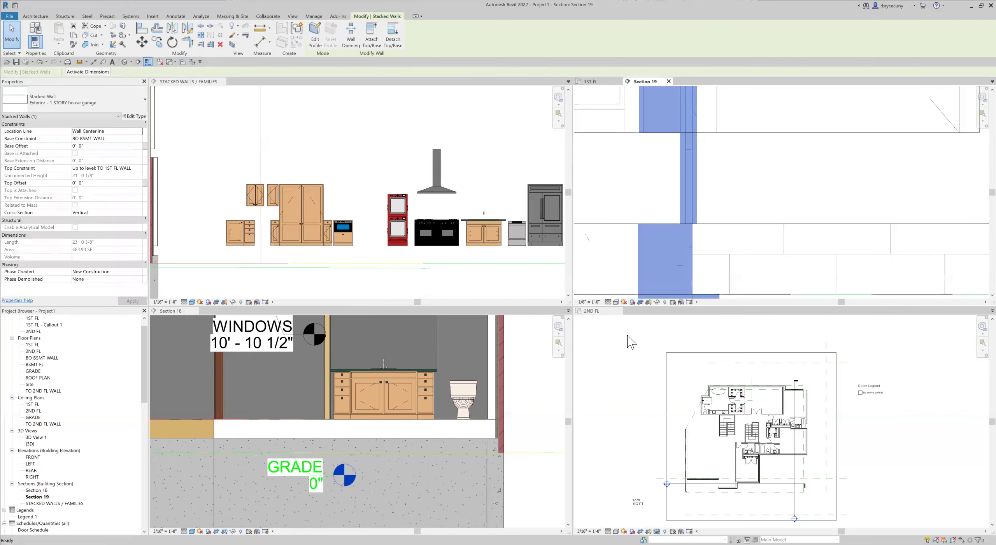
Examine how the garage stacked wall's subwalls line up with the floor, basement wall and level lines in Section 19.
scroll(702, 246, down, 6)
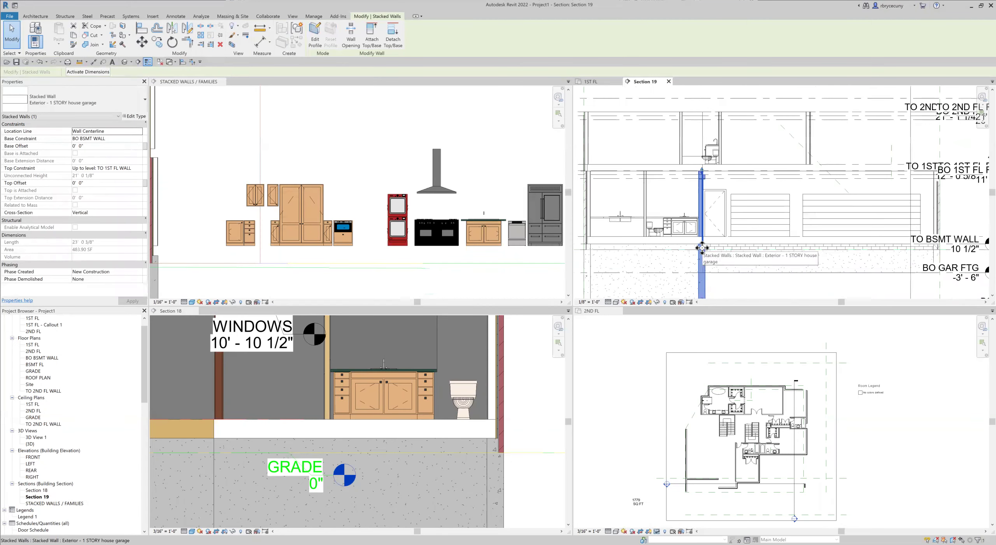
scroll(703, 248, up, 5)
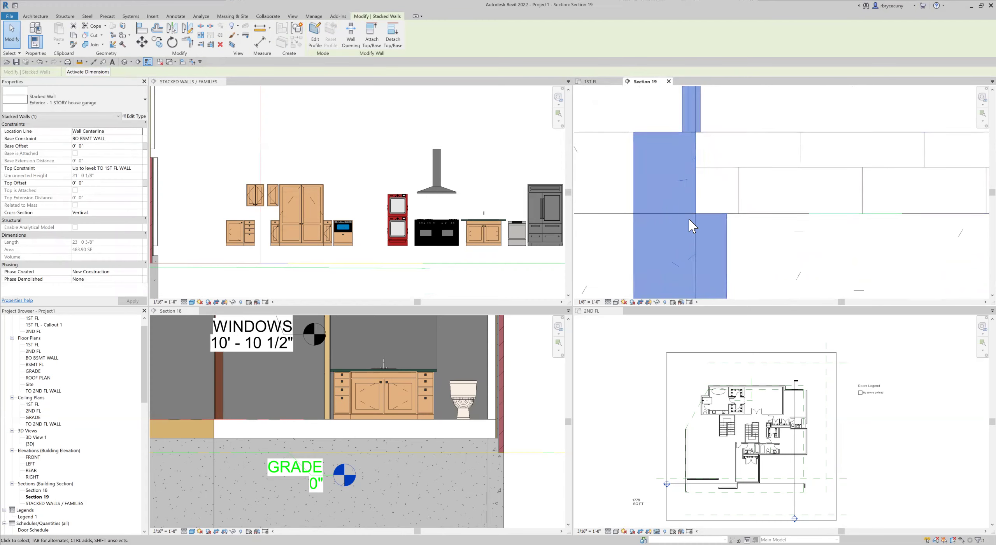
scroll(689, 219, down, 3)
middle_drag(687, 217, 685, 255)
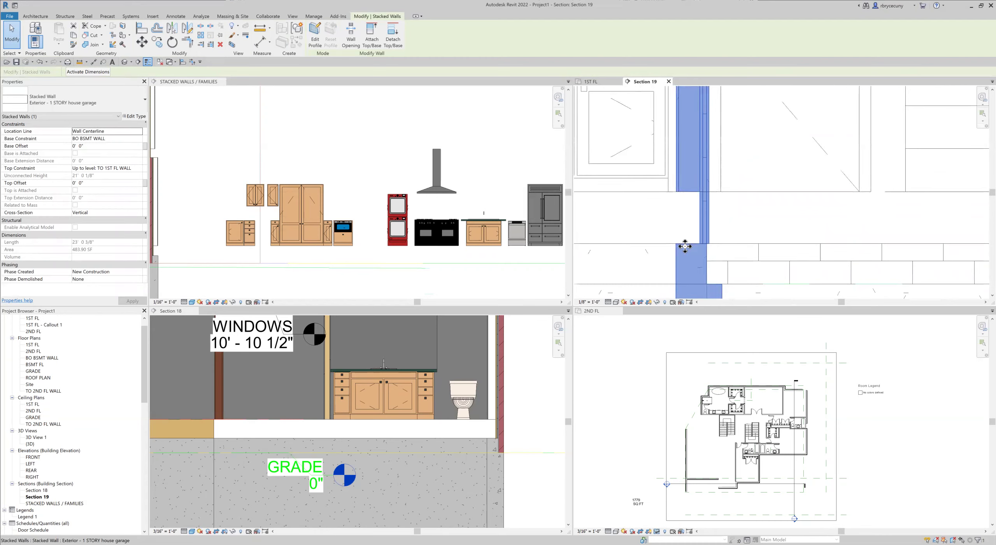
scroll(685, 246, up, 1)
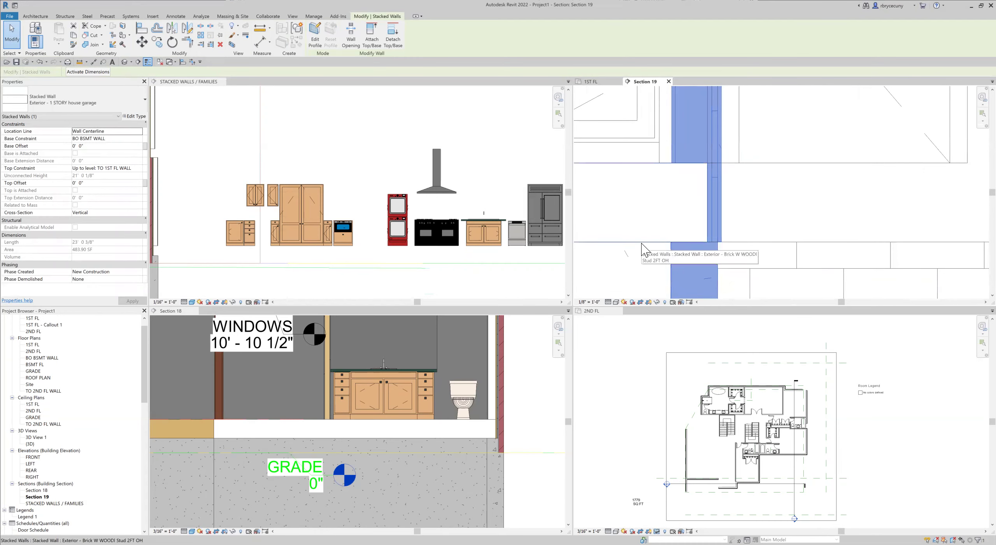
scroll(642, 246, down, 2)
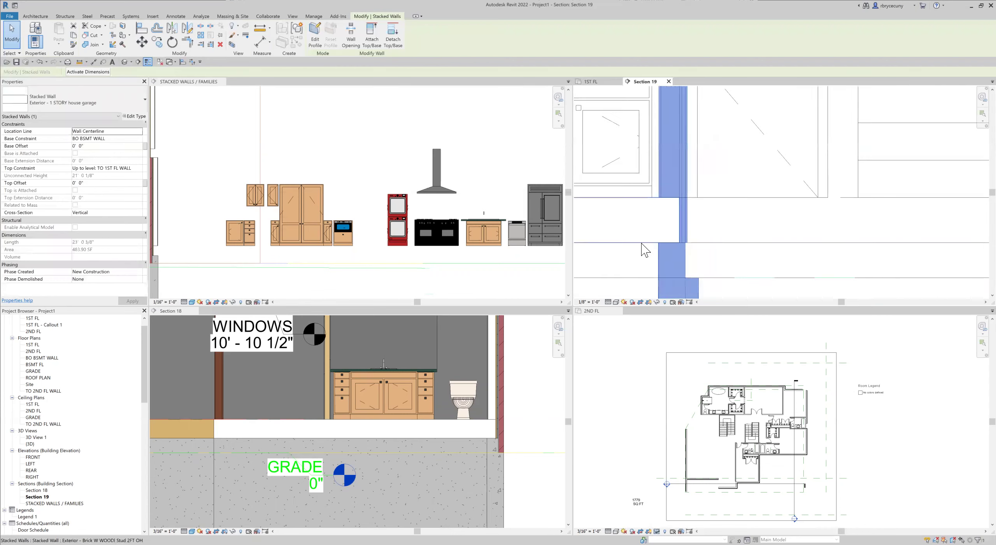
scroll(754, 246, down, 4)
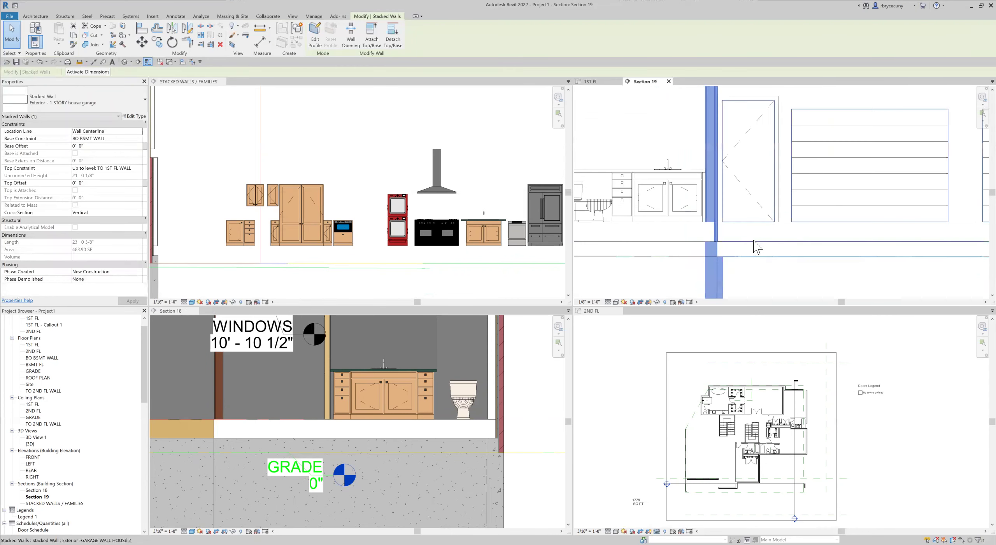
scroll(669, 243, up, 4)
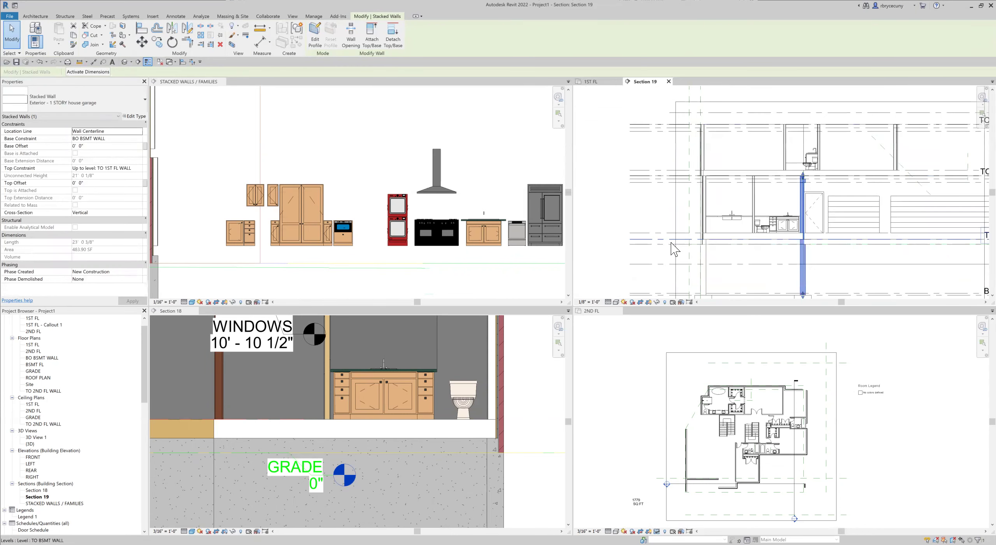
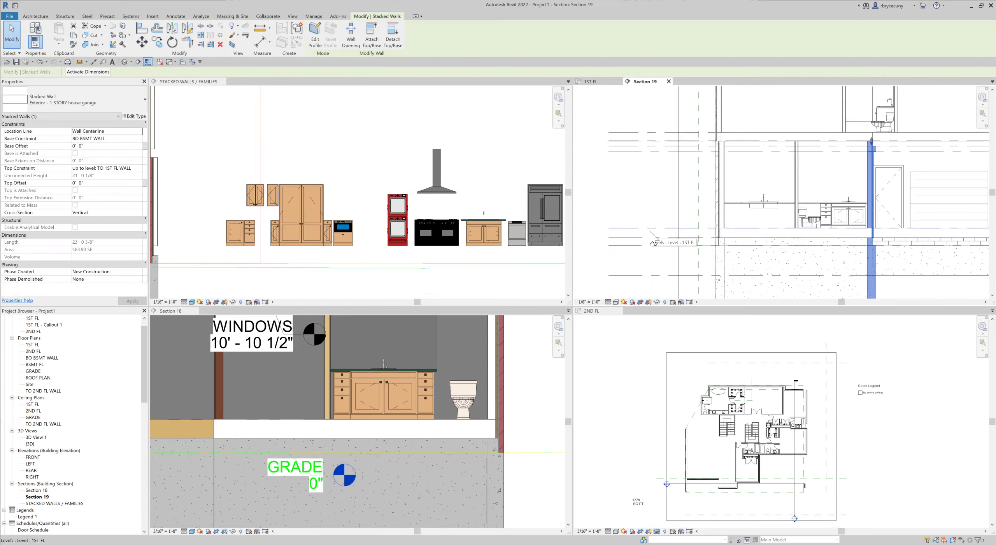
scroll(873, 238, up, 5)
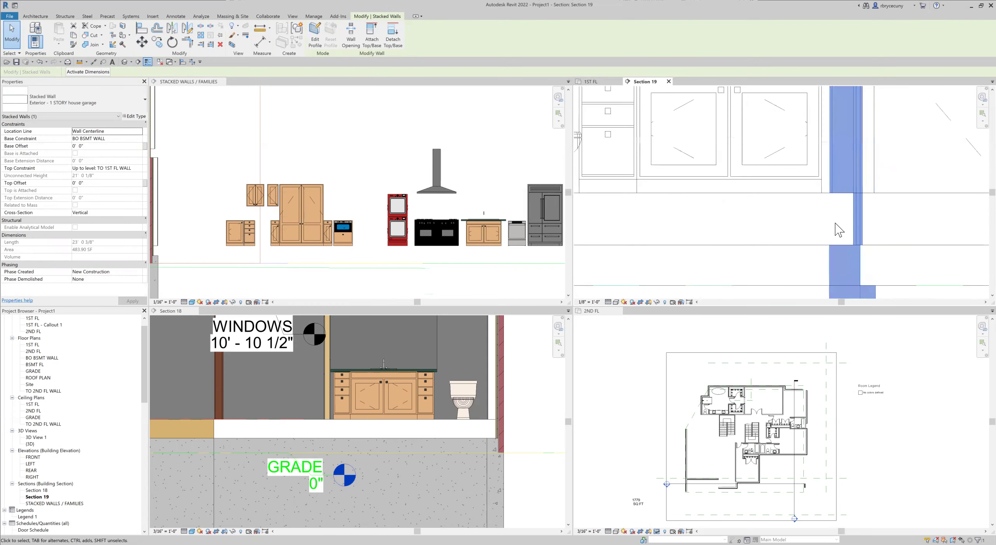
scroll(834, 224, down, 5)
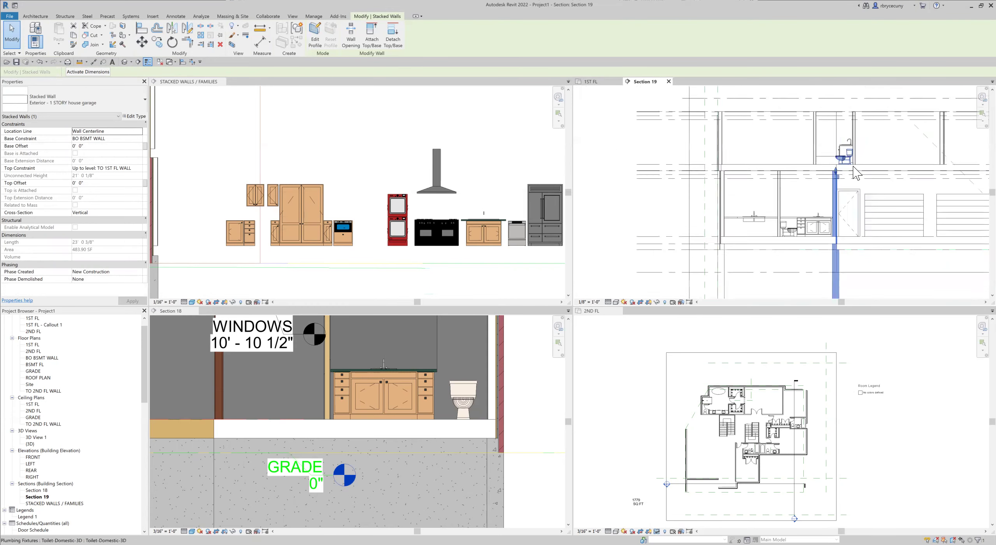
scroll(853, 167, up, 4)
scroll(799, 182, down, 6)
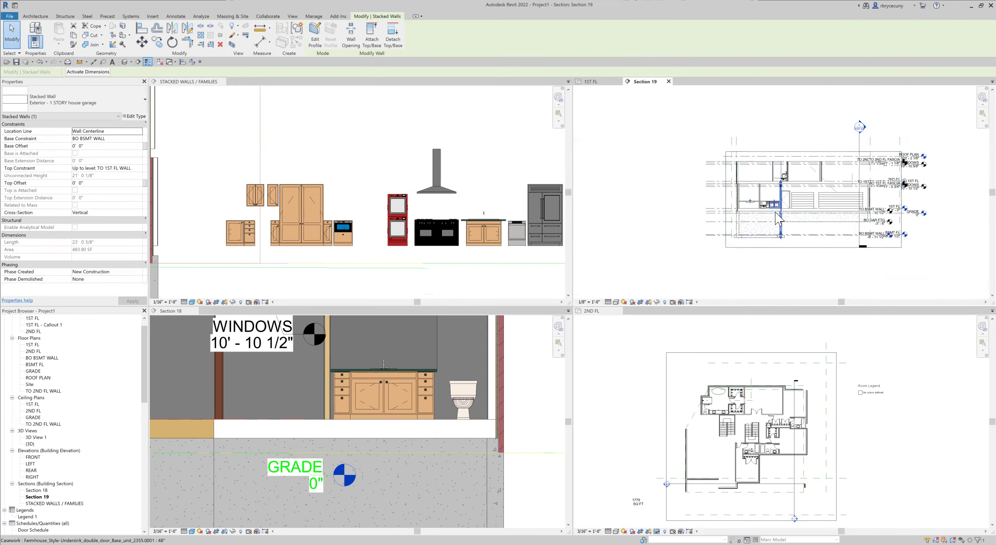
scroll(776, 219, up, 5)
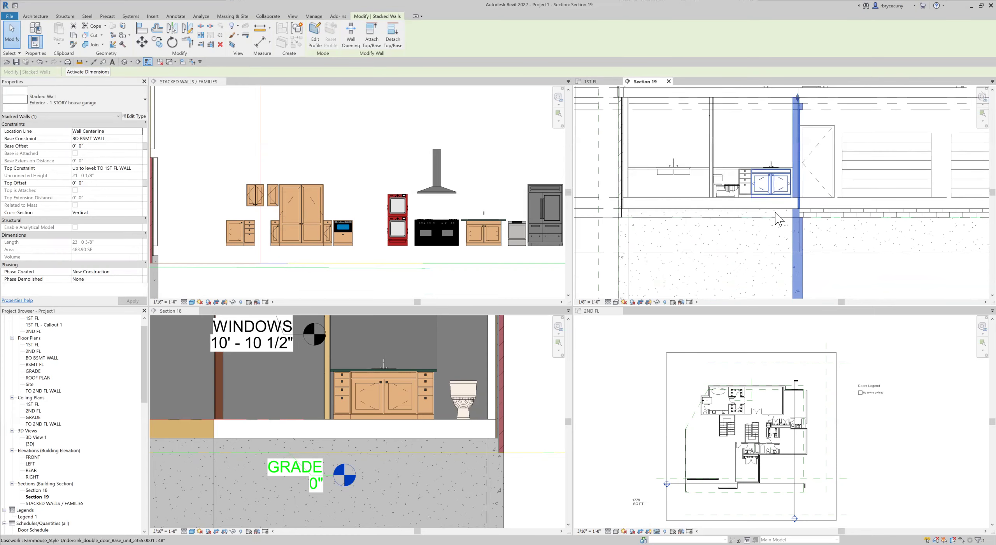
scroll(776, 219, down, 5)
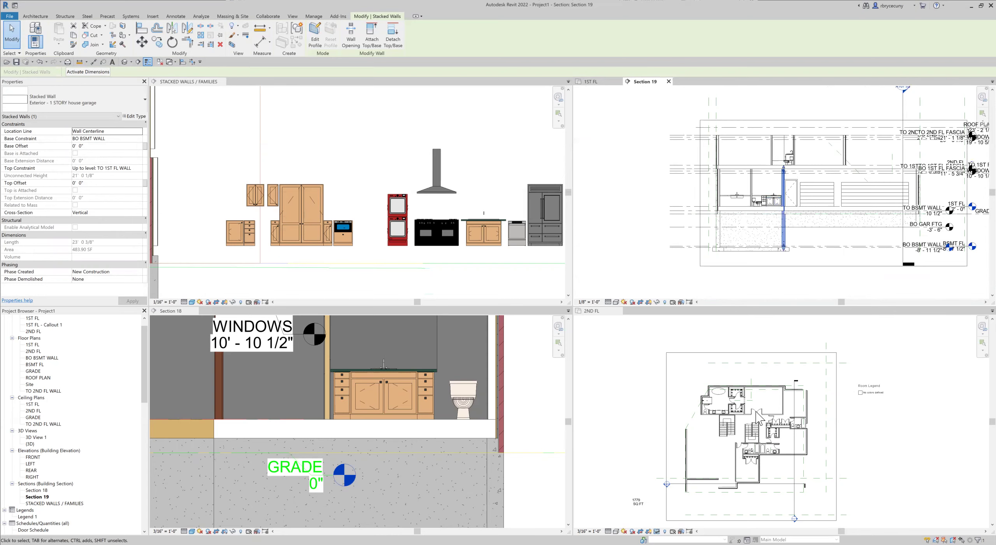
Move the Section 18 line in the 1ST FL plan up through the middle of the garage and go to its section view.
click(607, 81)
scroll(731, 245, down, 5)
scroll(727, 248, down, 3)
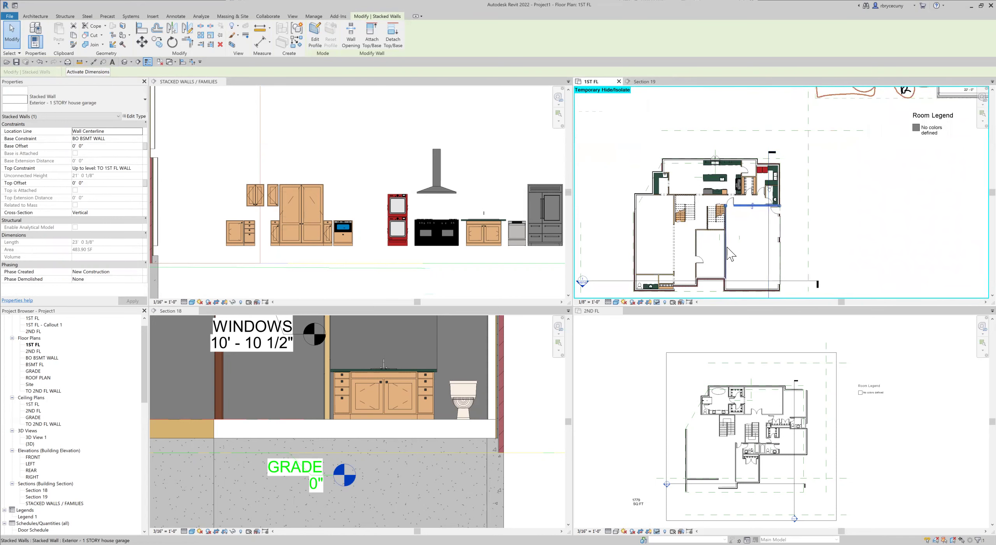
click(754, 280)
drag(754, 280, 750, 249)
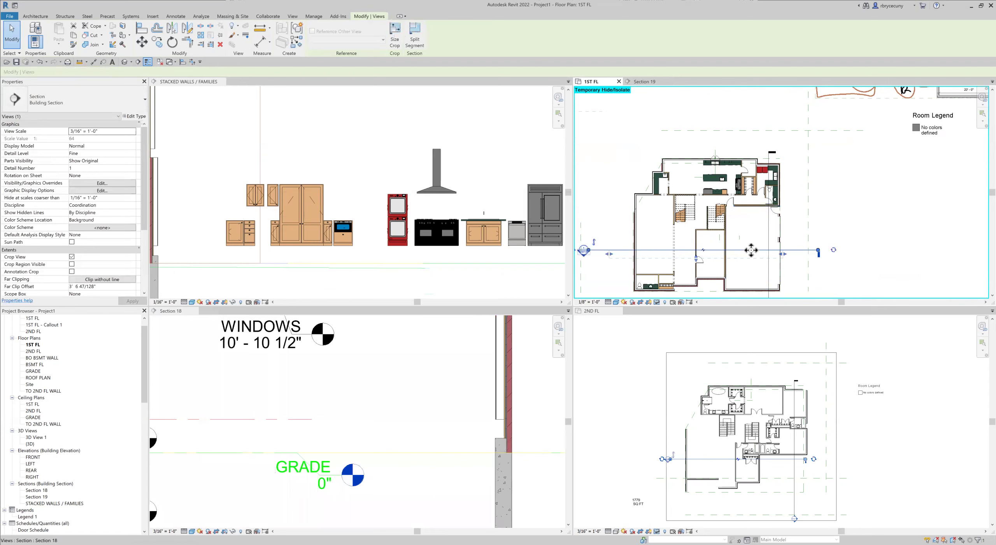
right_click(751, 250)
click(772, 292)
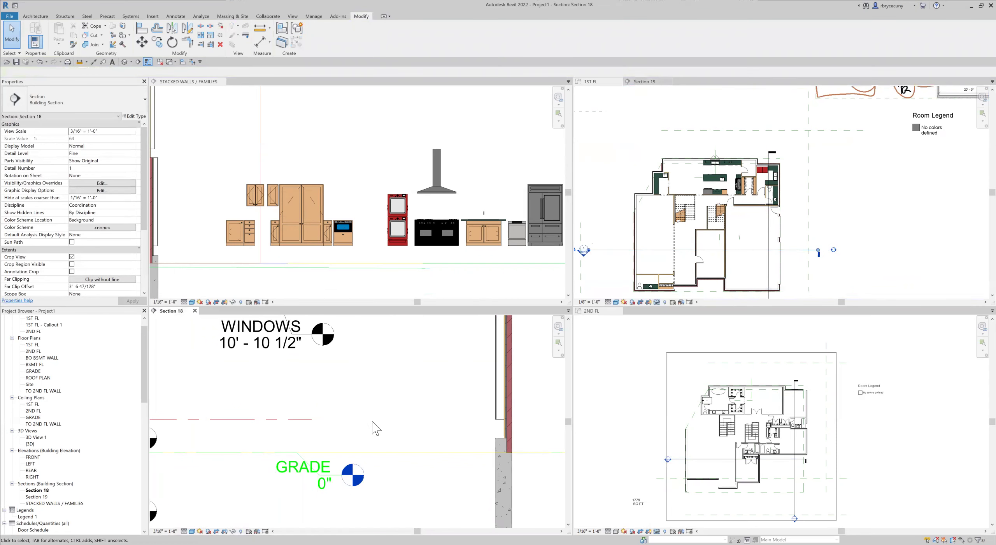
scroll(372, 431, down, 5)
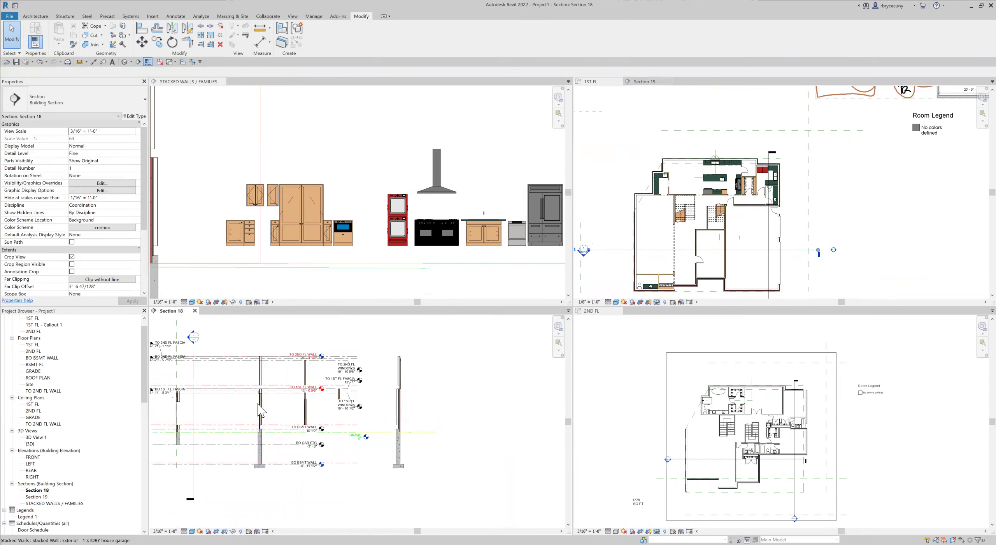
Examine the garage stacked wall against the level lines in Section 18, and the garage and laundry area in the 1ST FL plan.
middle_drag(269, 415, 415, 409)
scroll(403, 413, up, 8)
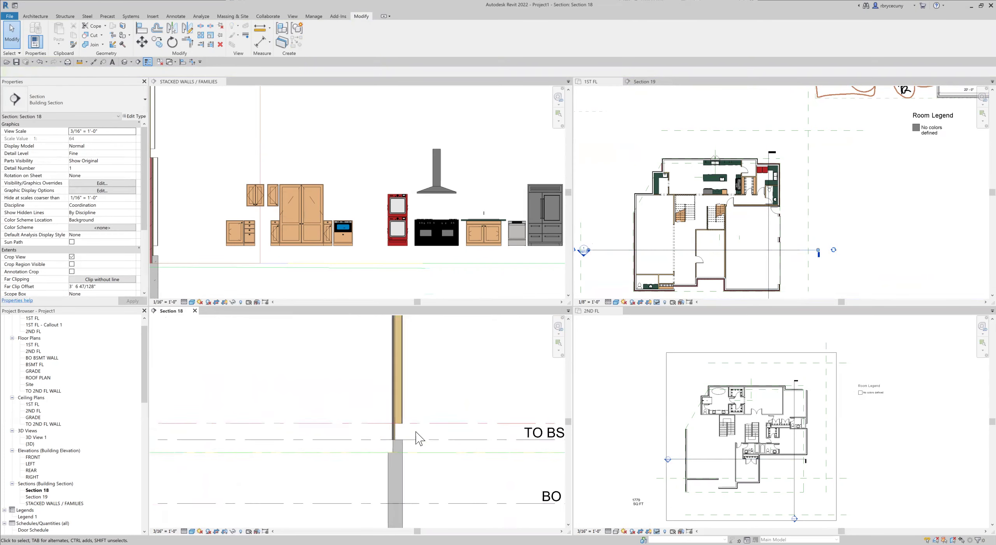
scroll(364, 462, down, 2)
middle_drag(379, 342, 375, 459)
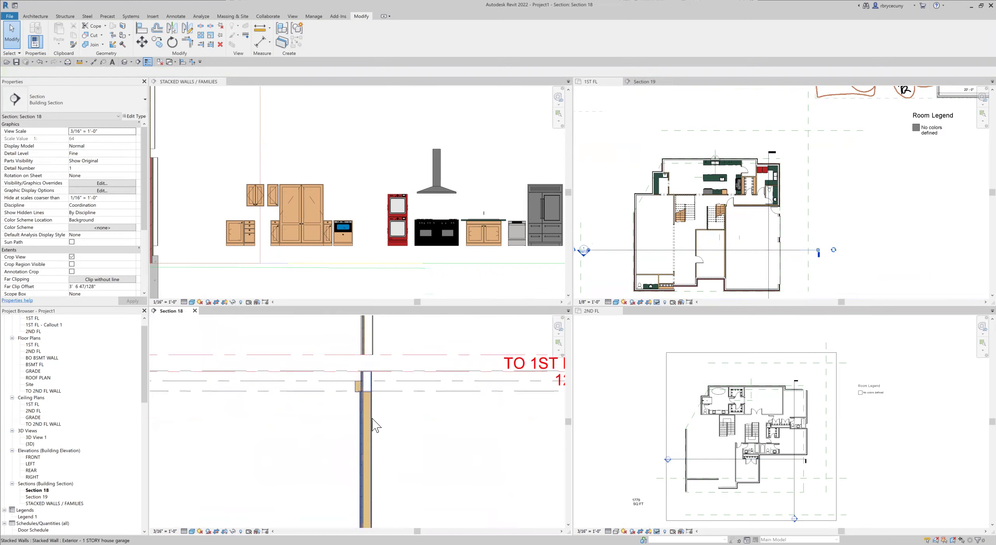
scroll(370, 400, up, 2)
scroll(360, 354, down, 4)
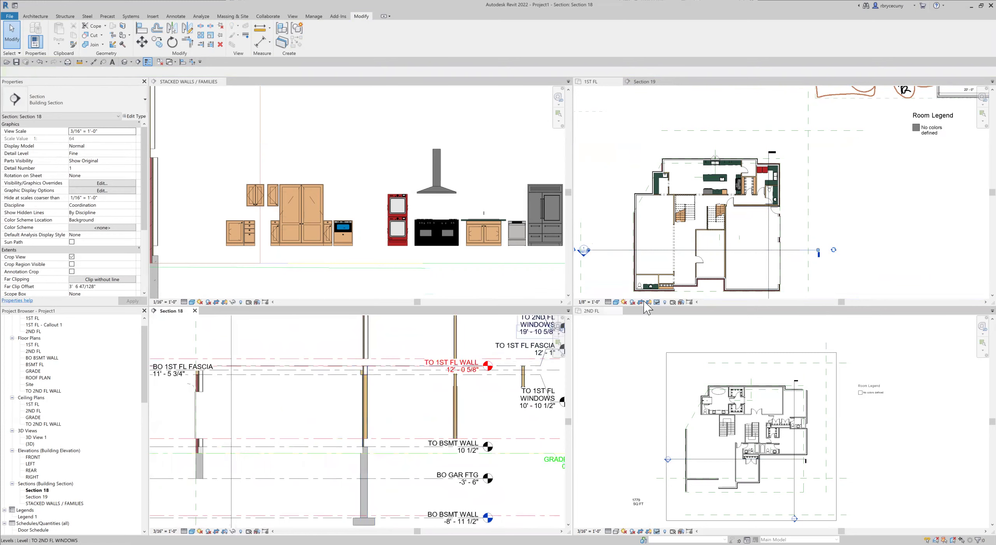
scroll(793, 270, down, 1)
scroll(793, 258, down, 1)
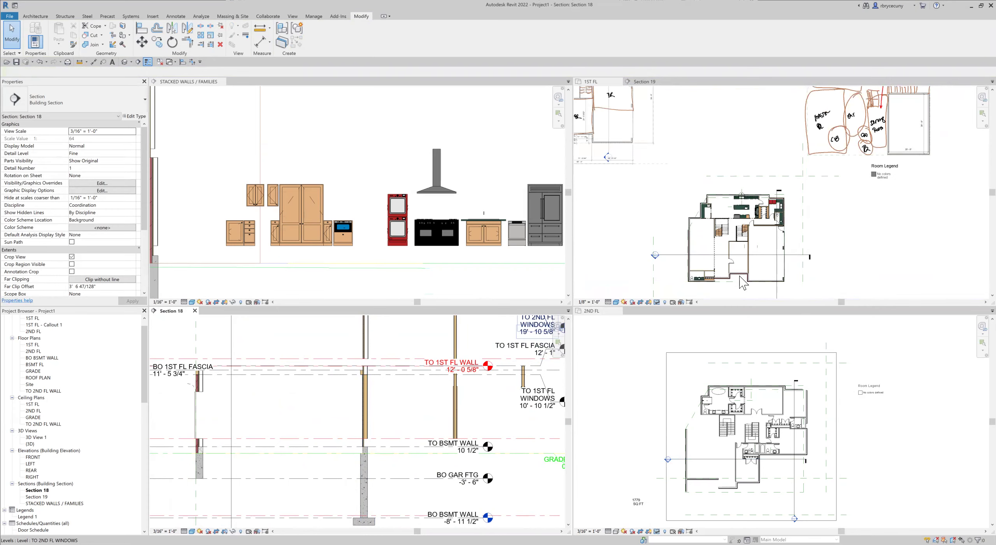
scroll(741, 282, up, 3)
click(698, 265)
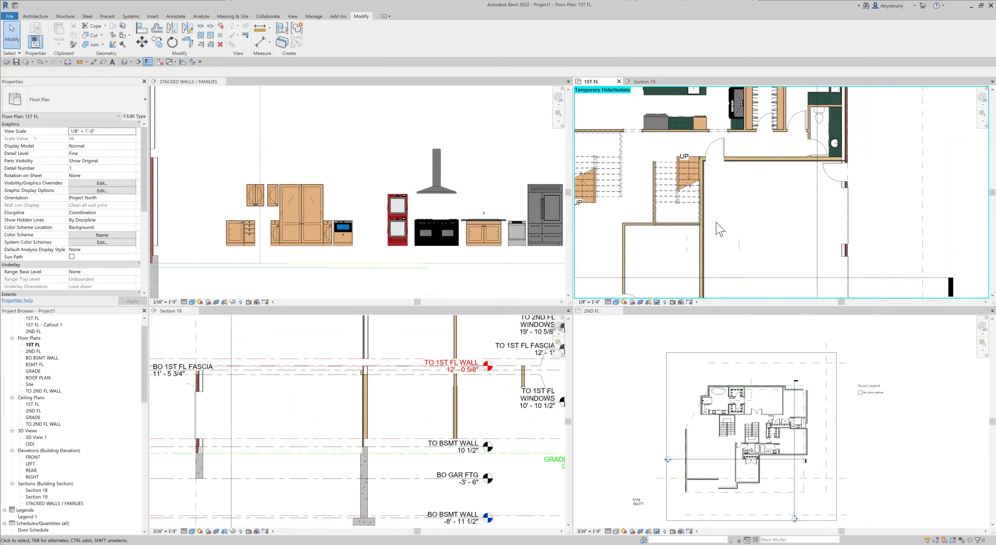
scroll(720, 230, down, 5)
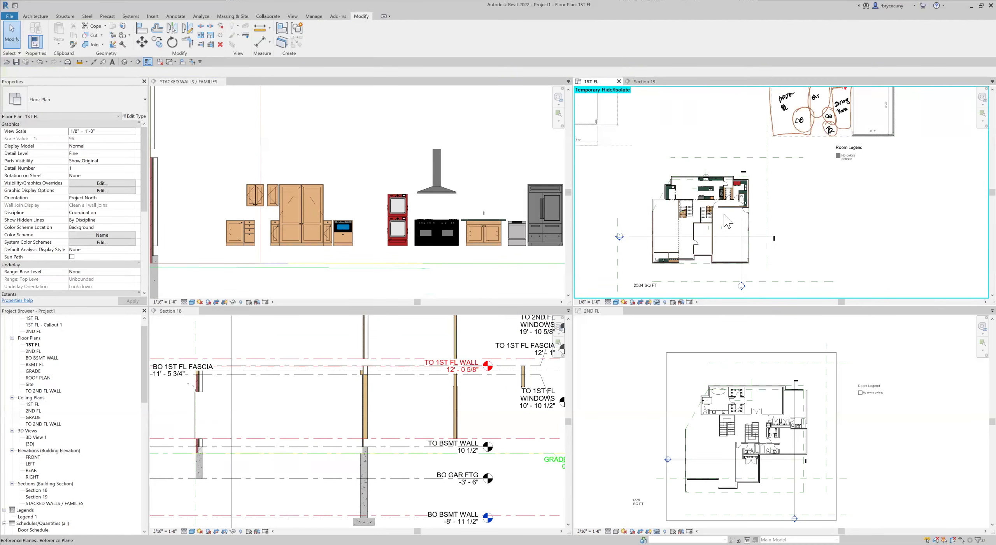
scroll(744, 195, up, 5)
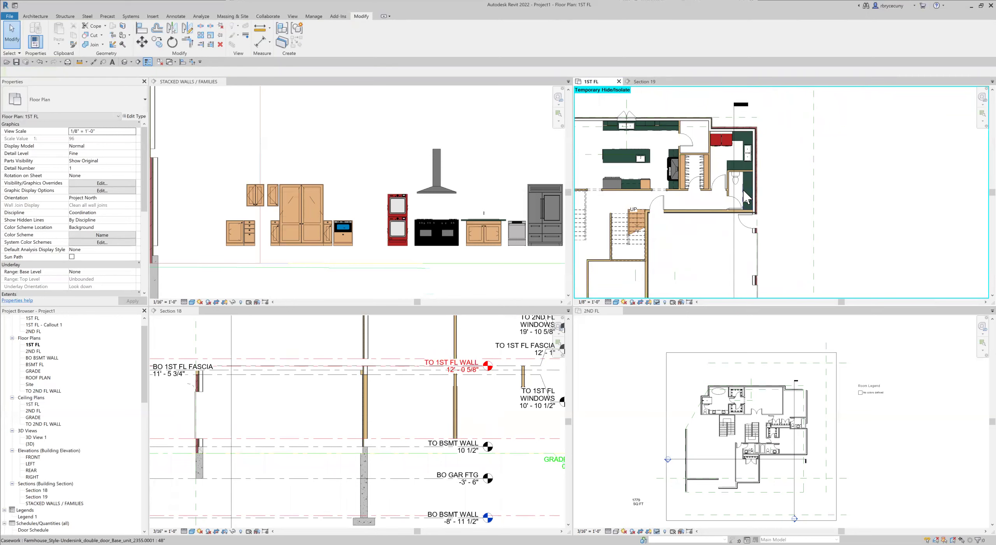
In Section 19, copy the 48" double-door undersink base cabinet from the bathroom vanity to below the double kitchen sink.
click(644, 82)
scroll(741, 198, up, 3)
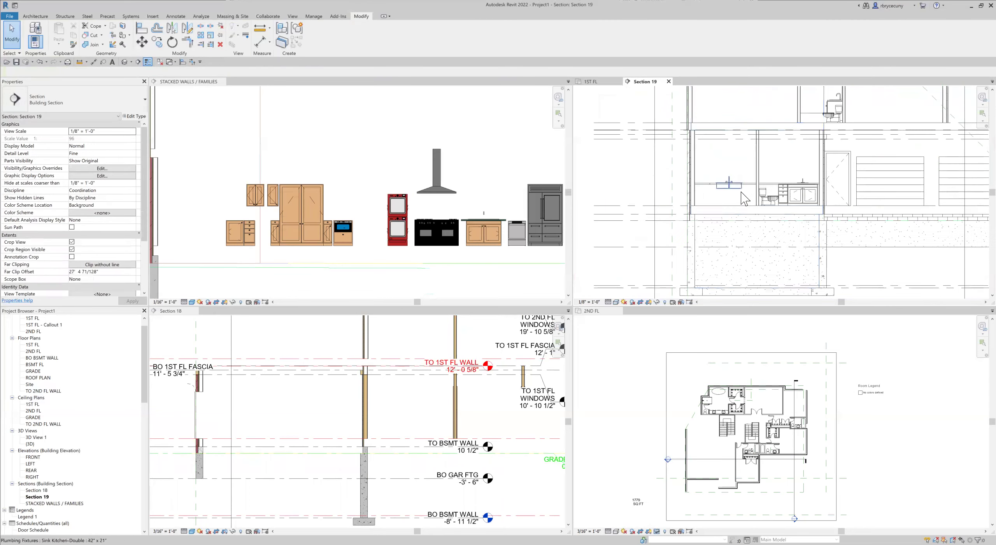
scroll(741, 198, up, 2)
scroll(741, 198, up, 2)
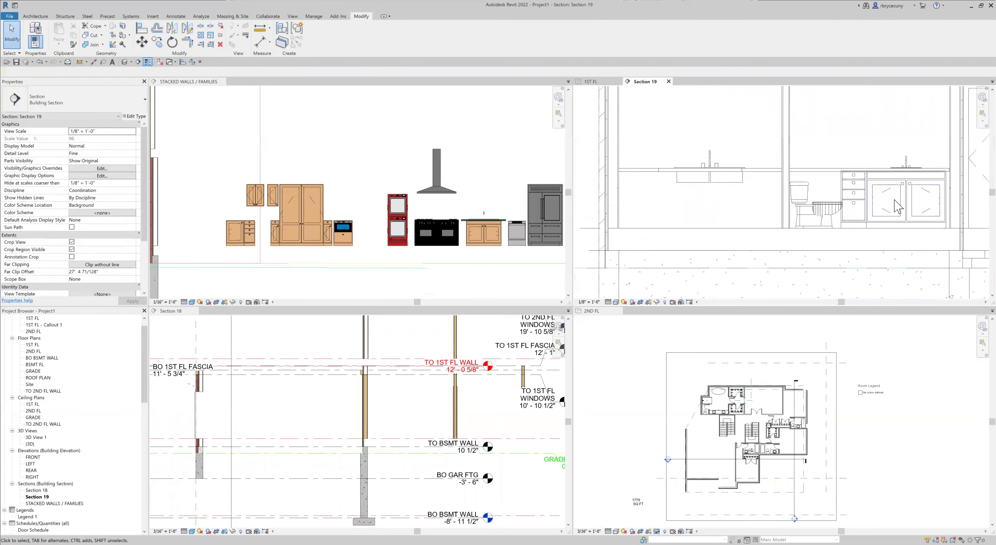
click(904, 211)
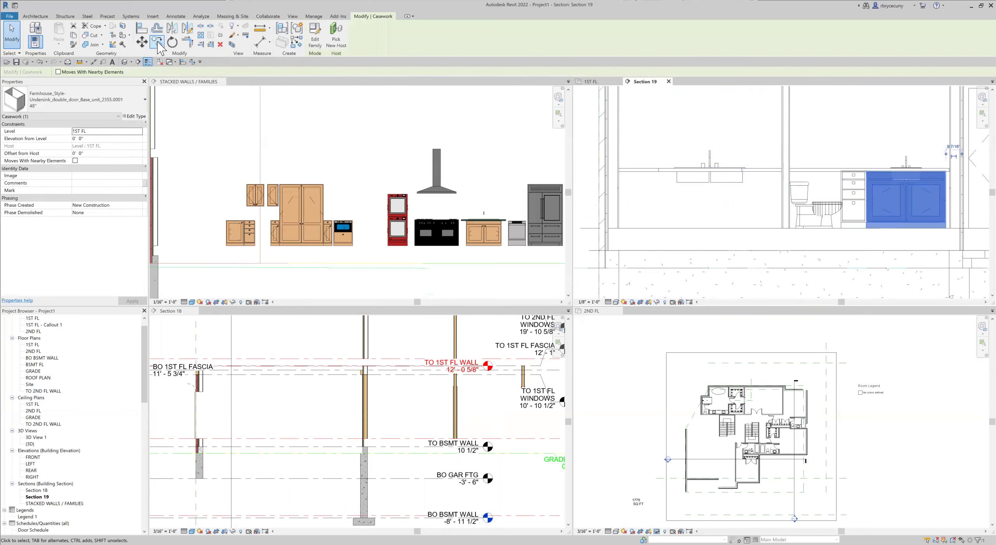
key(m)
key(v)
scroll(912, 179, up, 4)
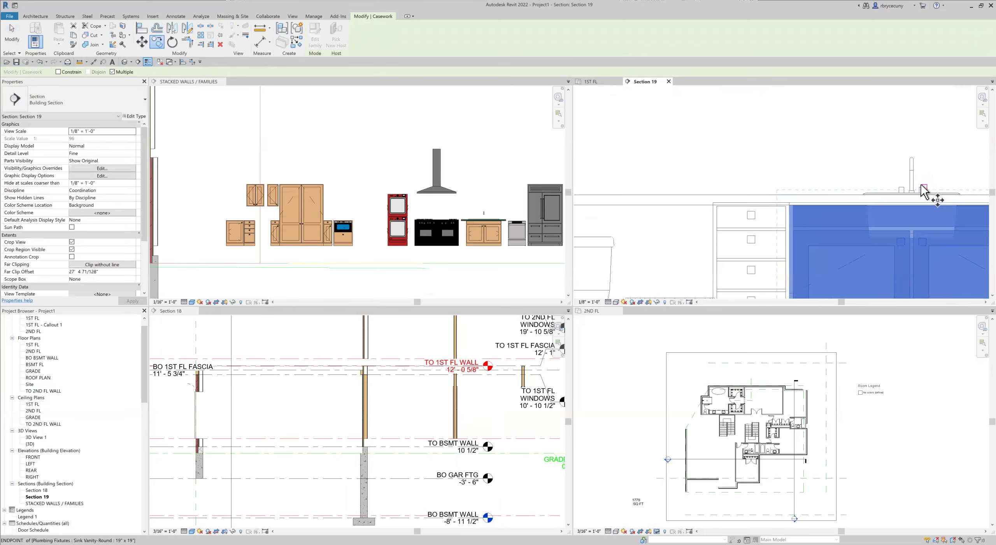
click(910, 179)
scroll(910, 179, down, 5)
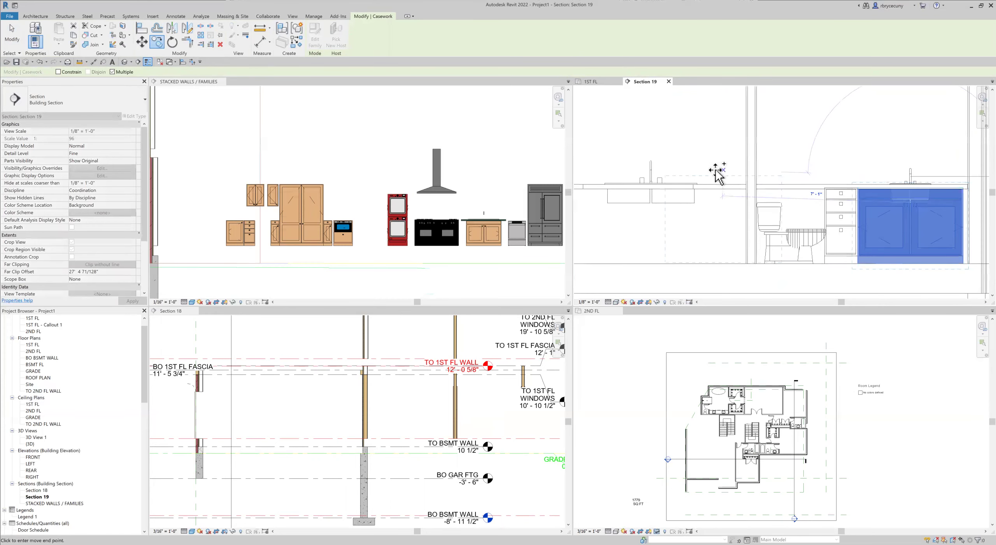
scroll(667, 183, up, 4)
scroll(667, 183, up, 2)
click(617, 163)
scroll(682, 203, down, 3)
scroll(684, 208, down, 5)
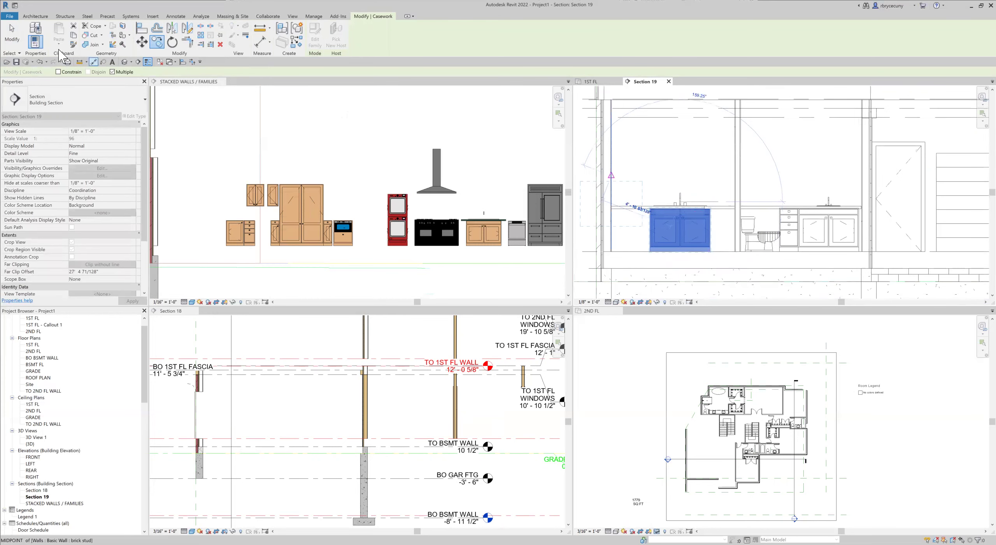
click(12, 38)
Examine how the copied base cabinet fits the double sink and countertop in Section 19 and in the 1ST FL plan.
scroll(675, 201, up, 5)
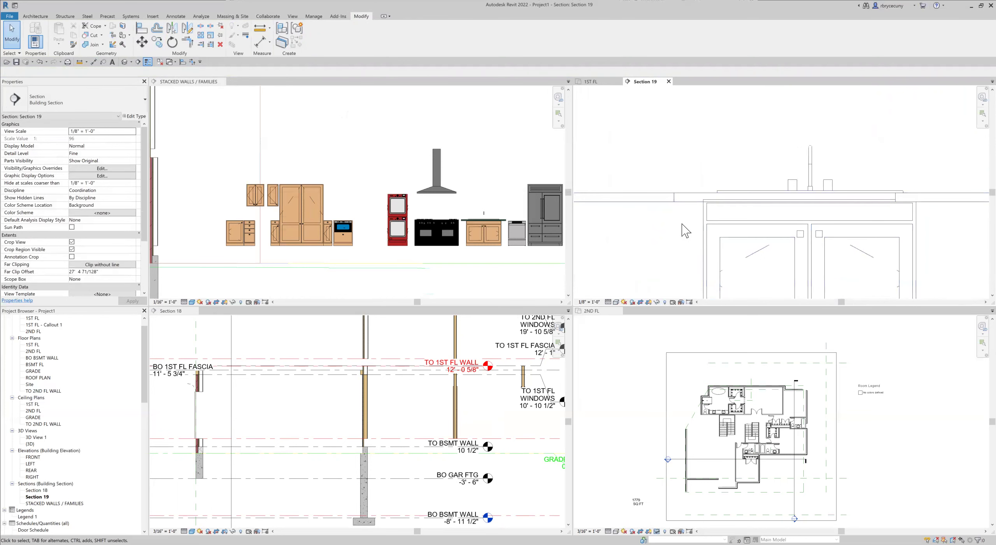
scroll(685, 230, down, 2)
scroll(825, 225, down, 2)
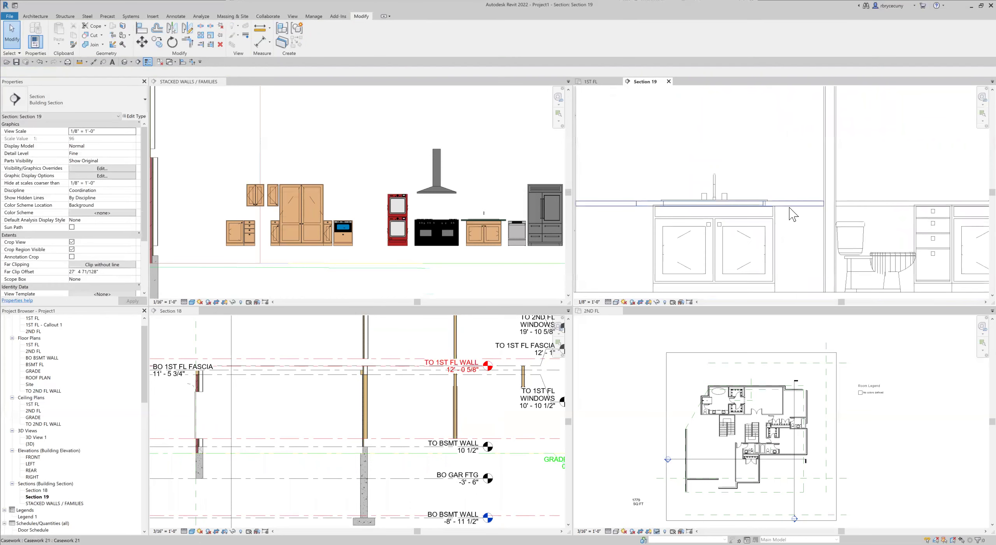
scroll(794, 213, up, 2)
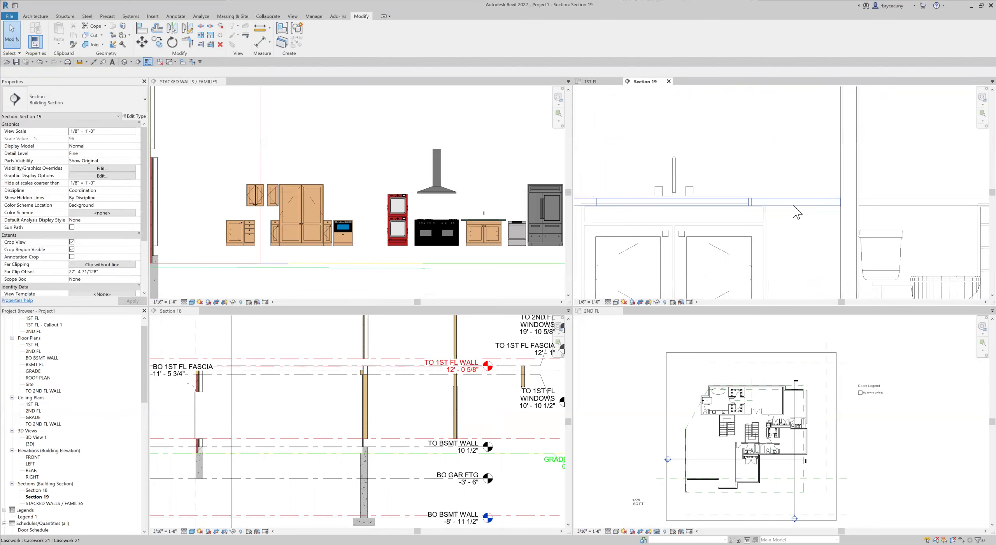
click(598, 83)
scroll(740, 189, up, 5)
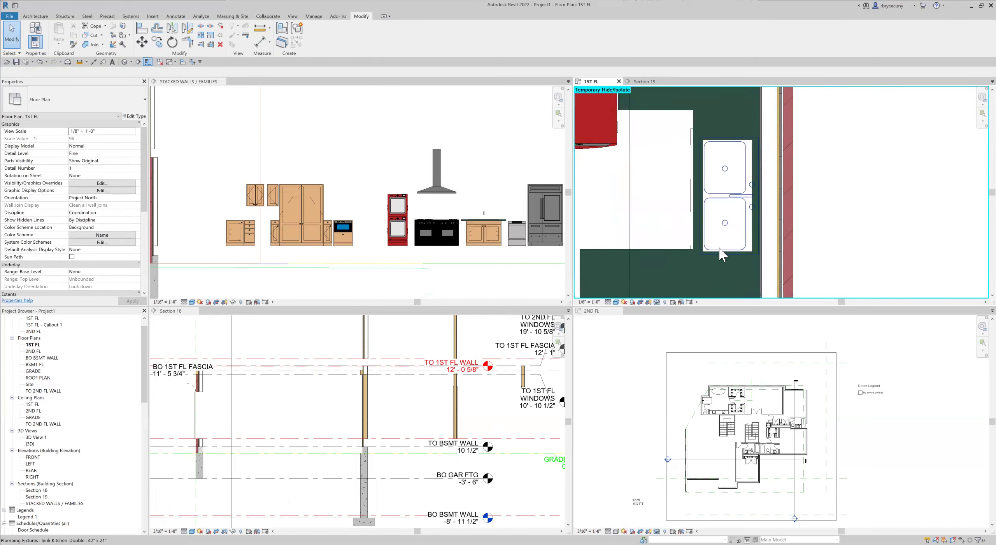
middle_drag(720, 255, 702, 267)
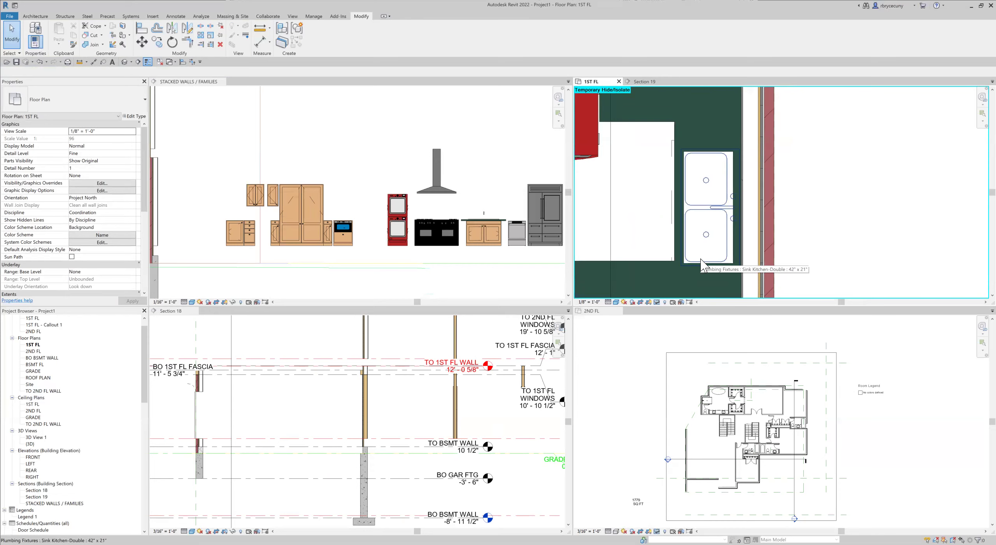
scroll(701, 259, down, 4)
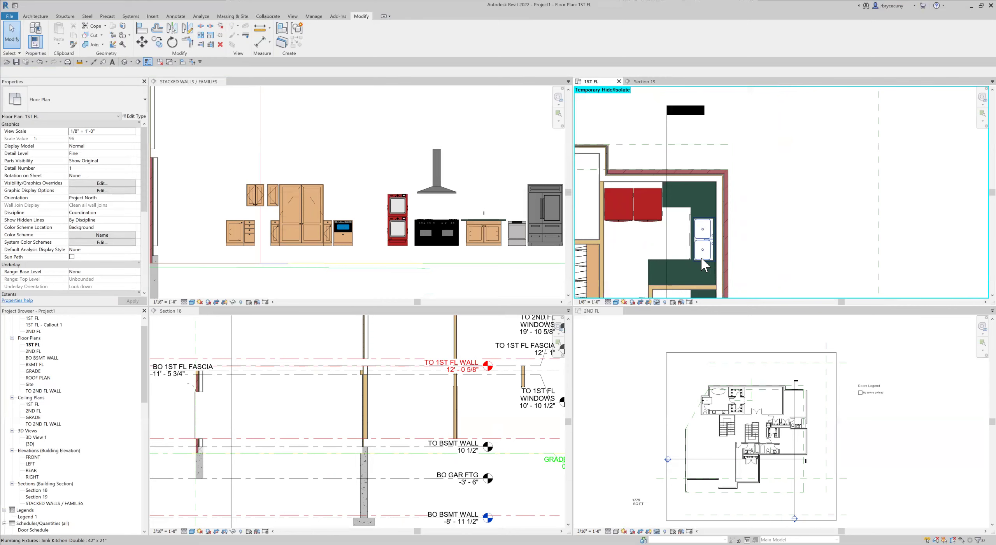
scroll(700, 259, up, 3)
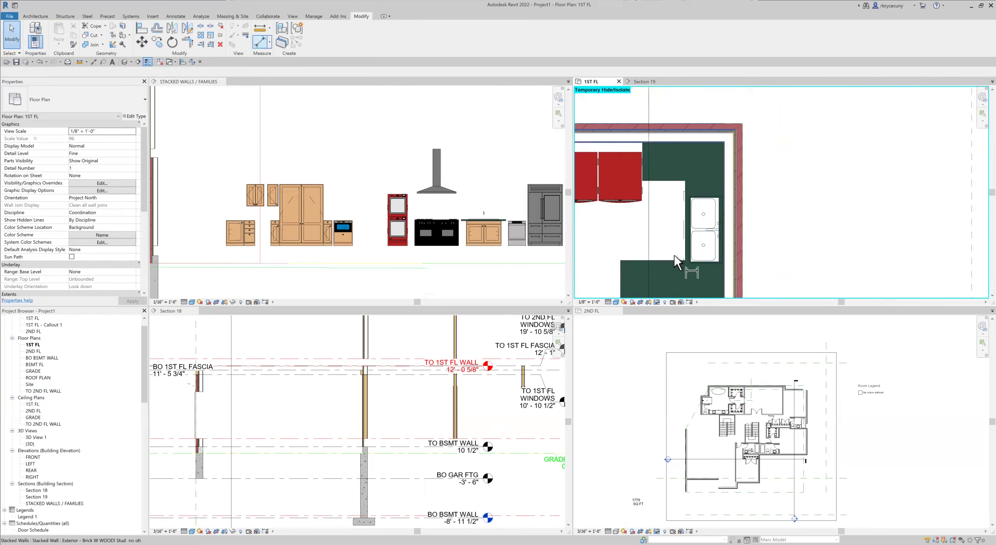
Center the double sink between the two inner counter edges with an equalized aligned dimension, and remove that dimension.
key(d)
key(i)
click(696, 230)
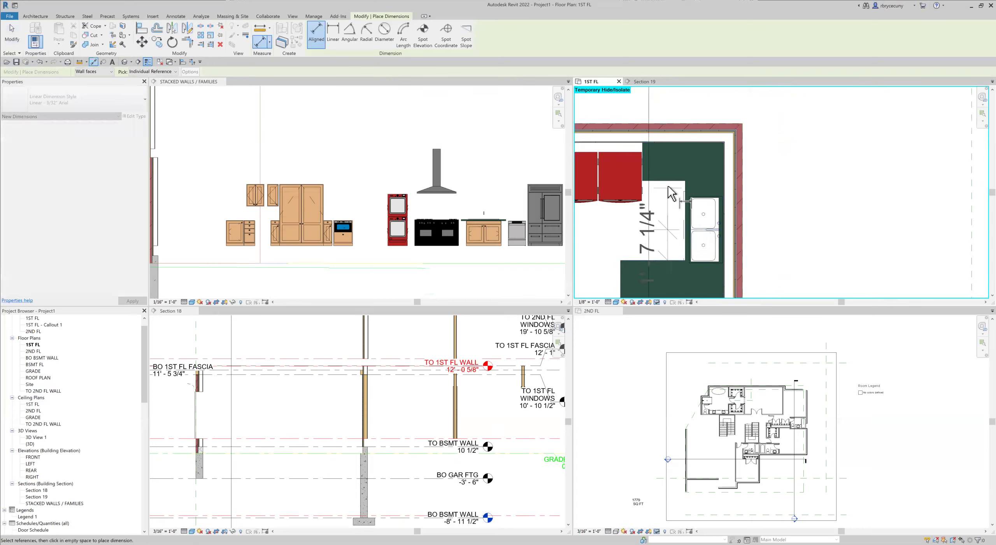
click(695, 180)
click(827, 212)
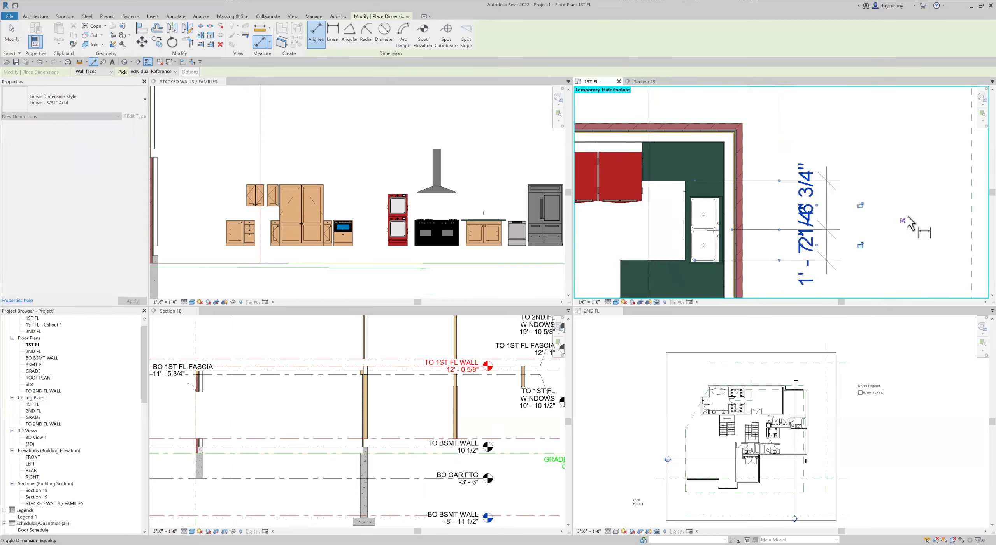
click(903, 220)
click(12, 34)
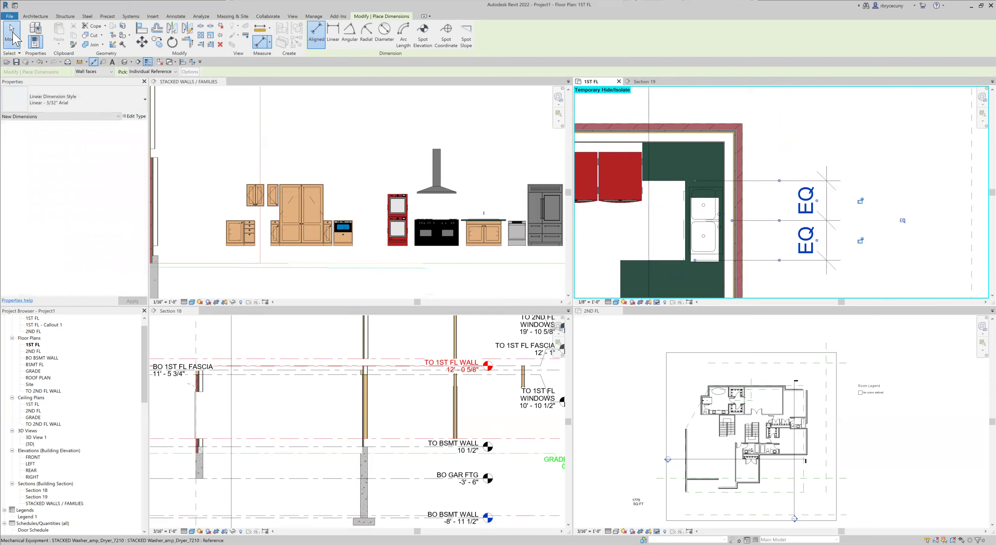
click(794, 223)
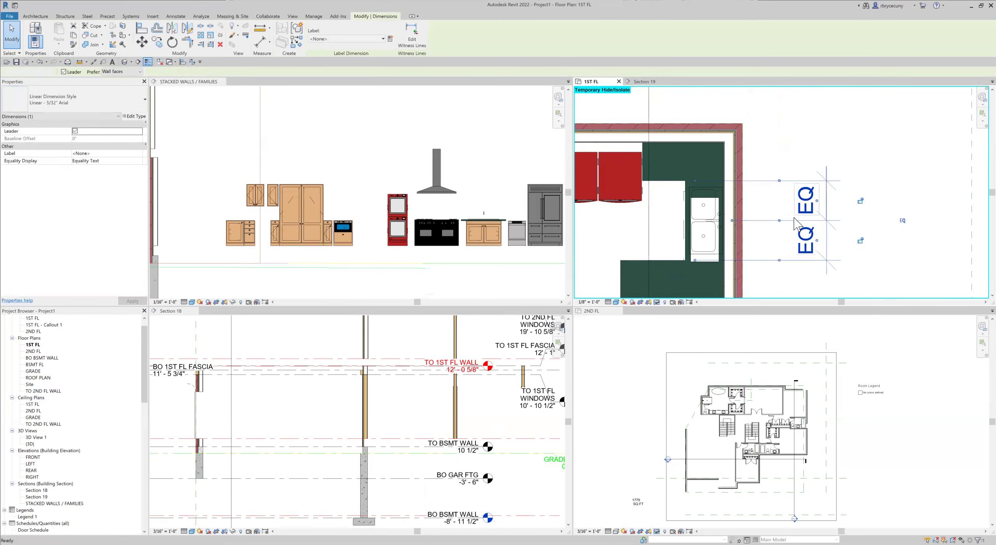
key(Escape)
Adjust the countertop's sink cutout in the 1ST FL plan to match the centered double sink.
scroll(696, 260, up, 4)
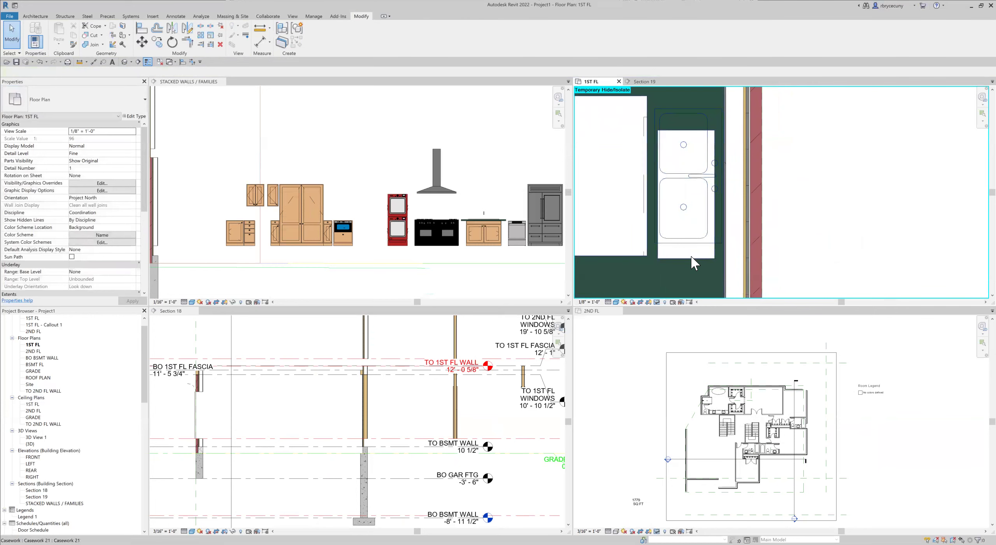
click(691, 257)
scroll(692, 257, up, 2)
middle_drag(701, 156, 707, 216)
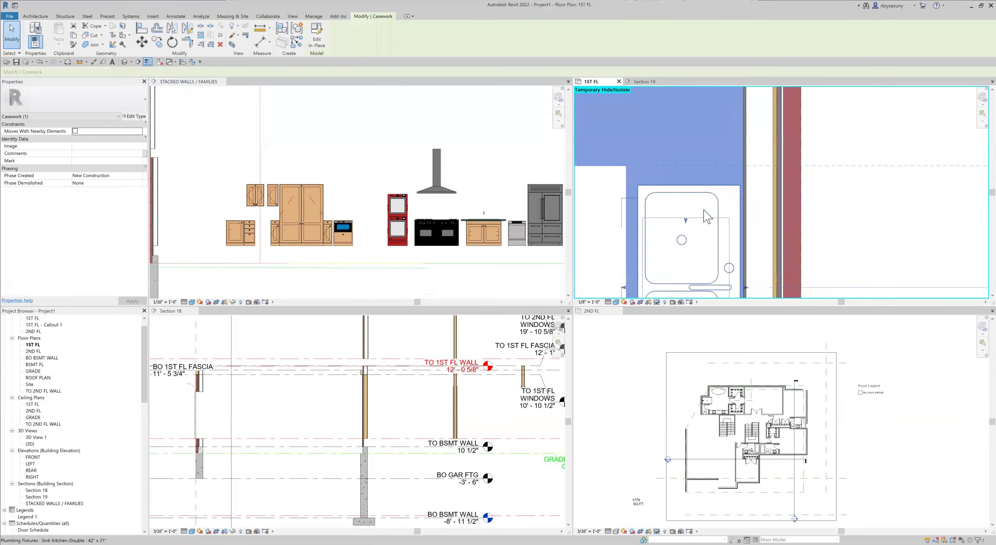
drag(686, 222, 686, 200)
scroll(706, 152, down, 3)
scroll(690, 210, up, 2)
click(832, 236)
scroll(844, 271, down, 4)
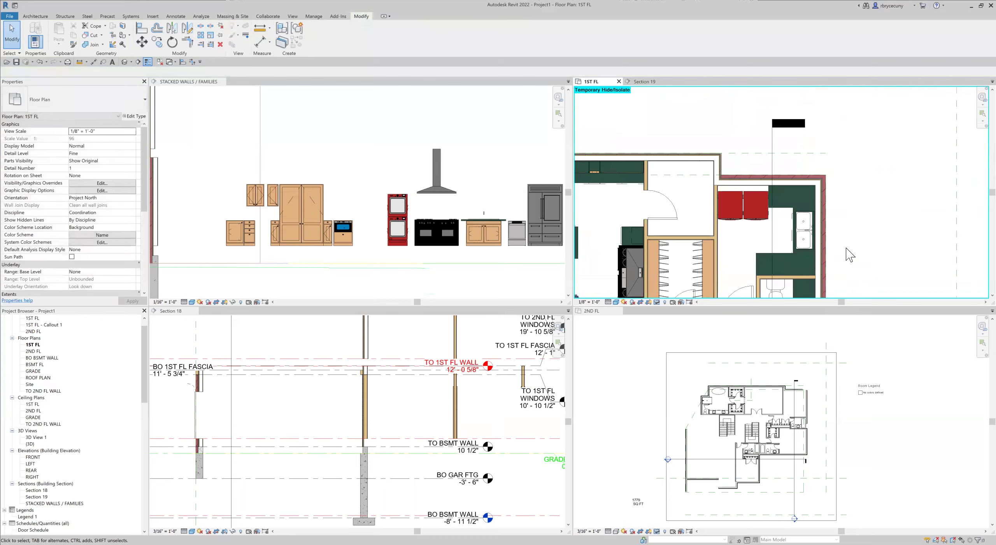
In Section 19, align the copied undersink base cabinet with the centerline of the double sink's faucet.
double_click(777, 235)
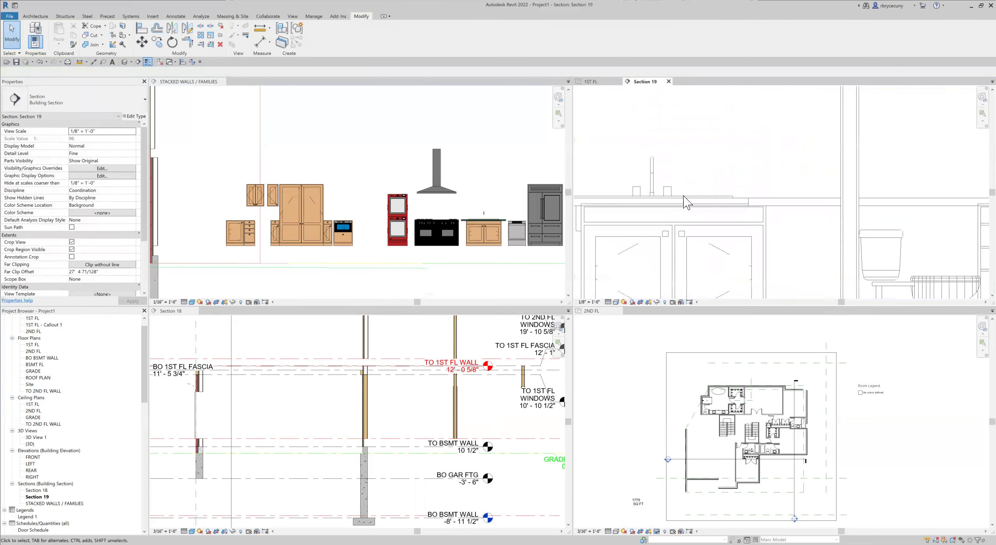
click(141, 31)
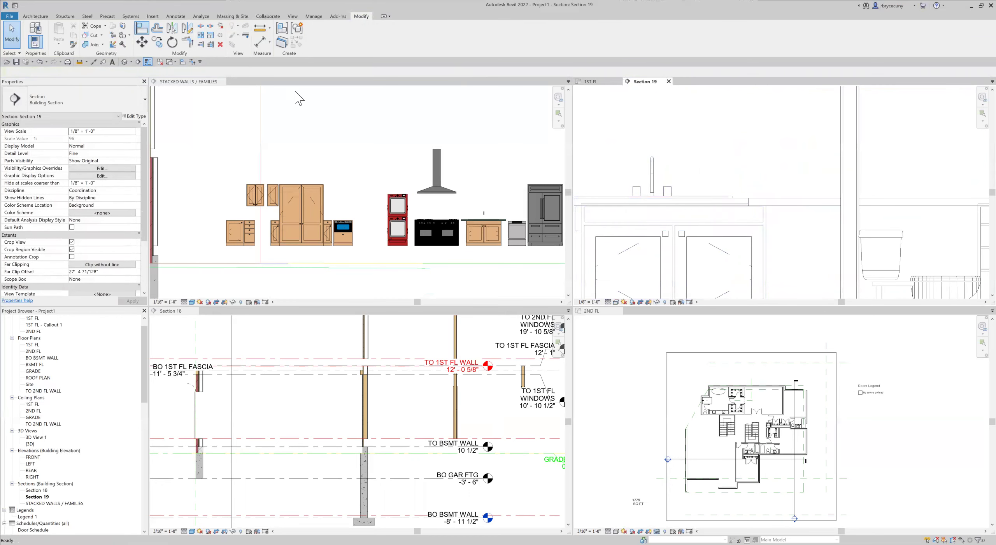
click(652, 175)
scroll(669, 251, down, 3)
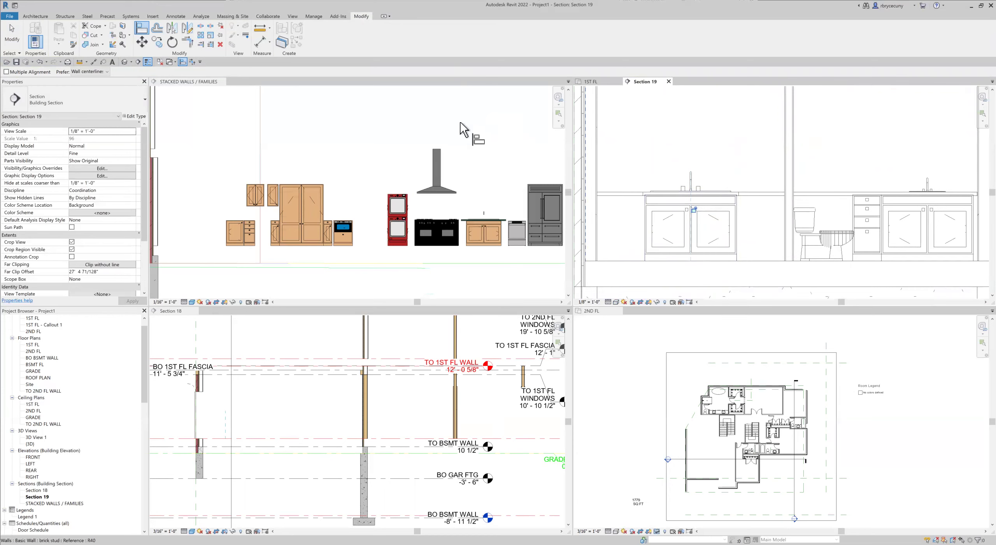
Move the Section 18 line in the 1ST FL plan up from the garage to cut through the bathroom above it.
click(594, 83)
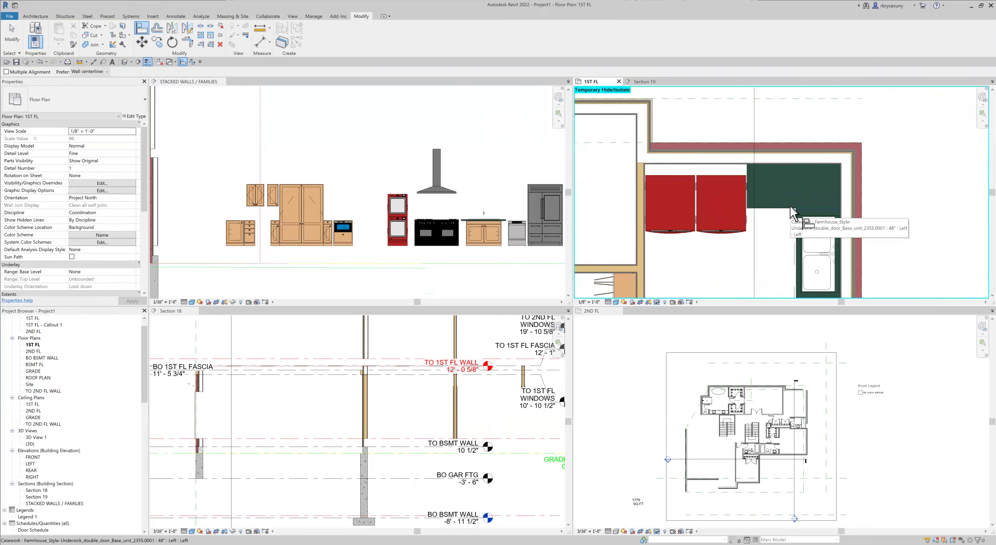
scroll(784, 197, down, 2)
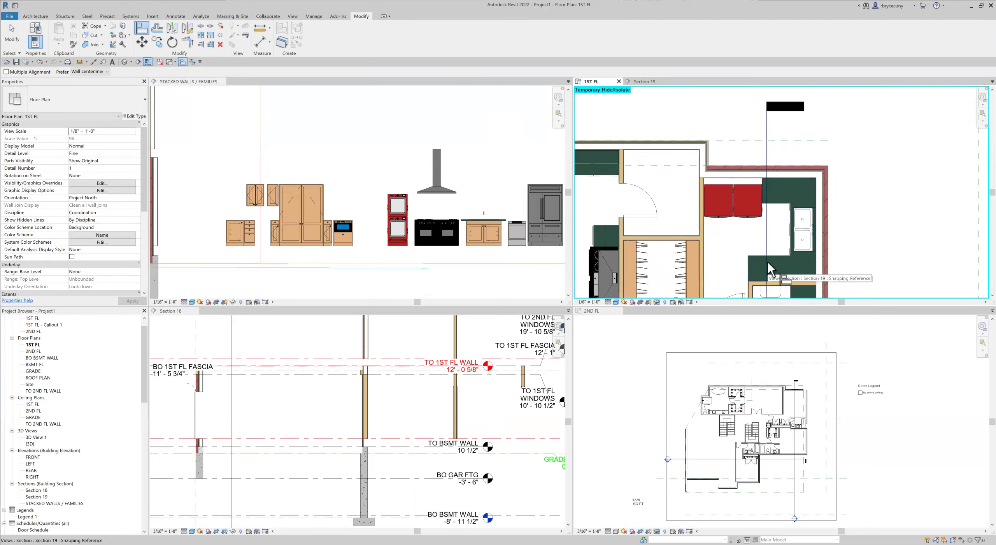
scroll(767, 264, down, 5)
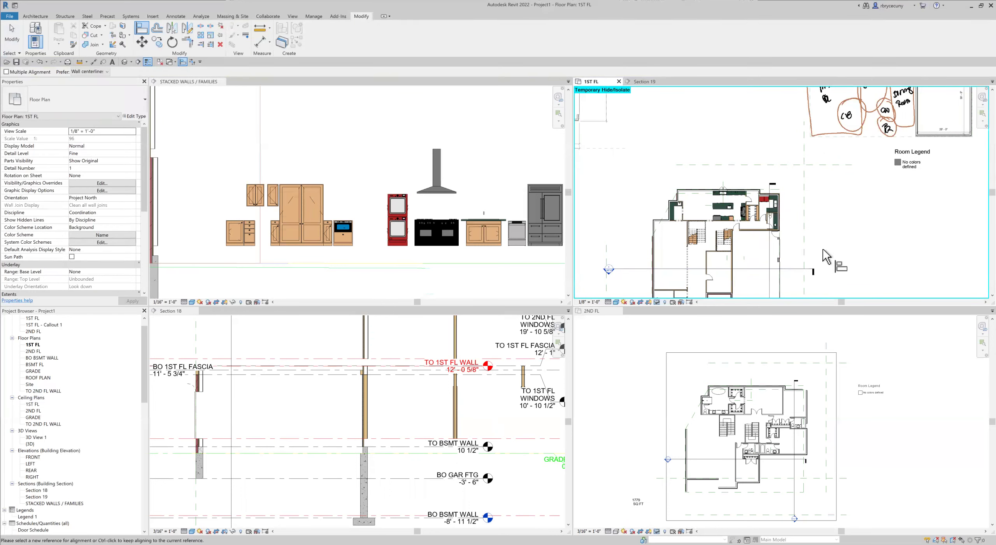
key(Escape)
click(801, 269)
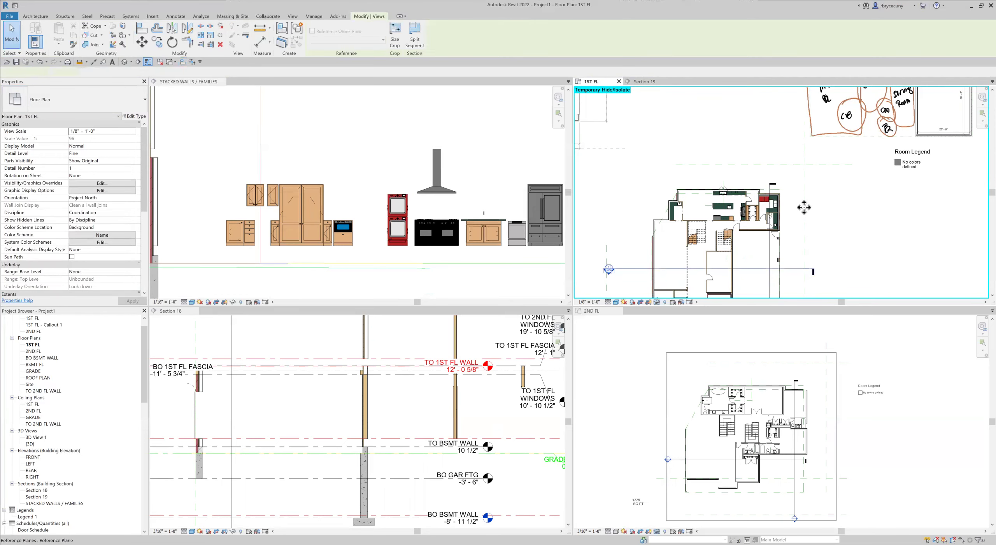
drag(804, 207, 807, 161)
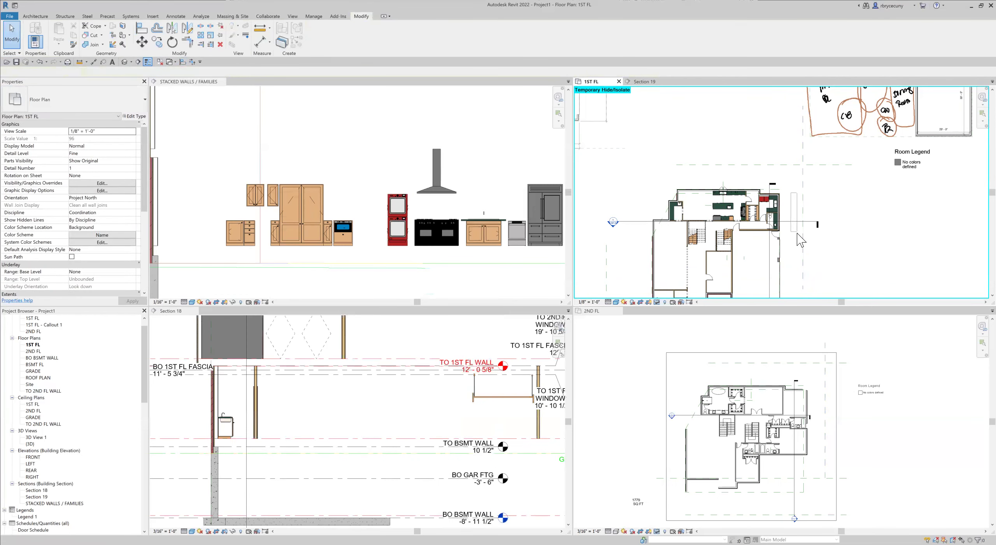
Shift the Section 18 line further up in the 1ST FL plan to cut through the laundry room, and show the laundry counter in Section 18.
click(795, 212)
mouse_move(795, 212)
mouse_down()
mouse_move(778, 211)
mouse_move(794, 206)
mouse_up()
right_click(793, 207)
click(818, 236)
click(644, 82)
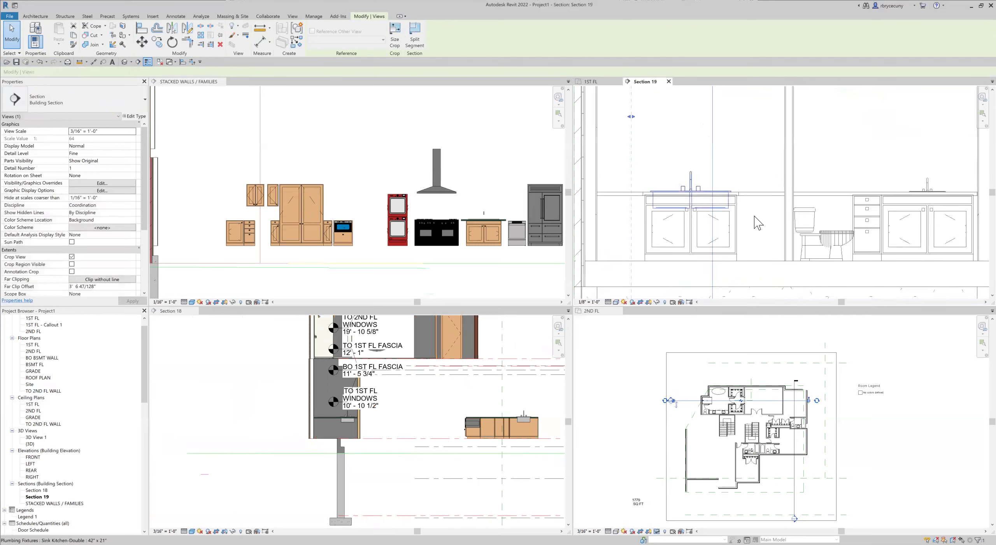
scroll(757, 224, down, 2)
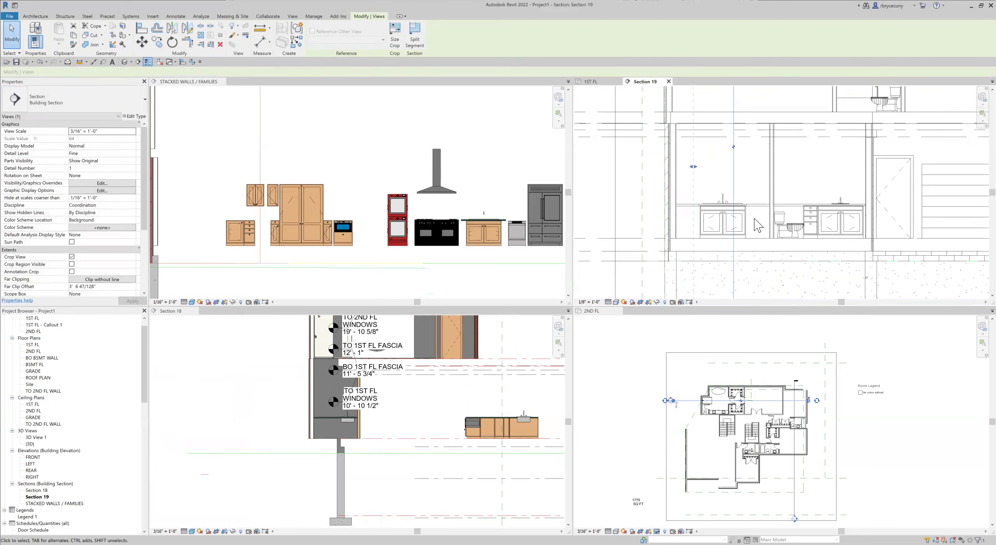
scroll(450, 417, down, 3)
middle_drag(450, 417, 408, 407)
scroll(311, 408, up, 6)
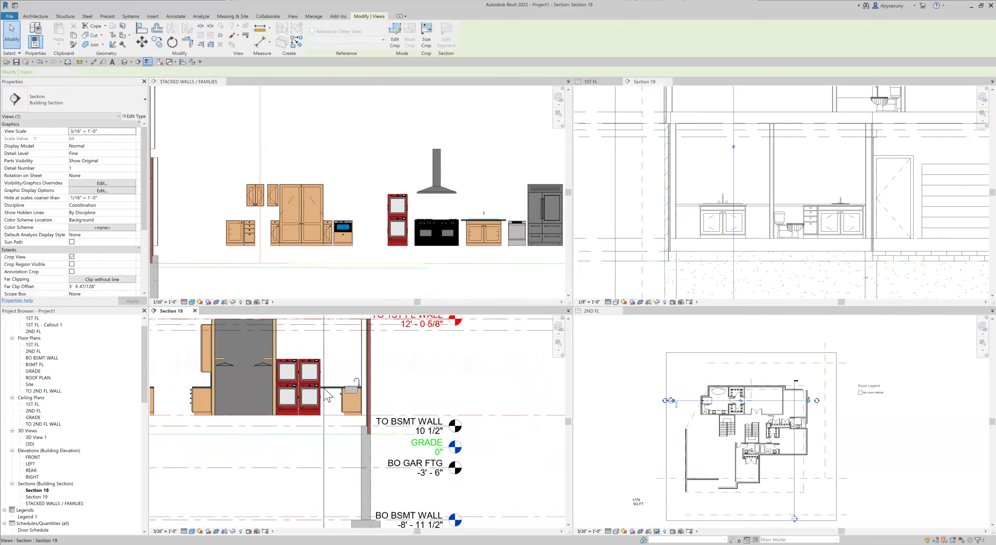
middle_drag(367, 417, 376, 421)
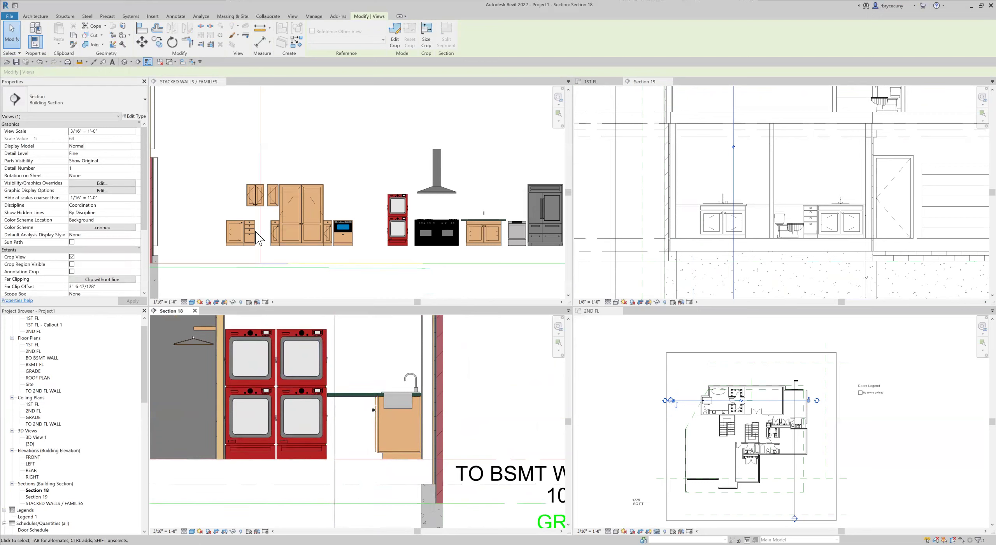
Create a similar copy of the 12" Farmhouse single-drawer cabinet and place it beside the laundry's double sink in the 1ST FL plan.
click(272, 232)
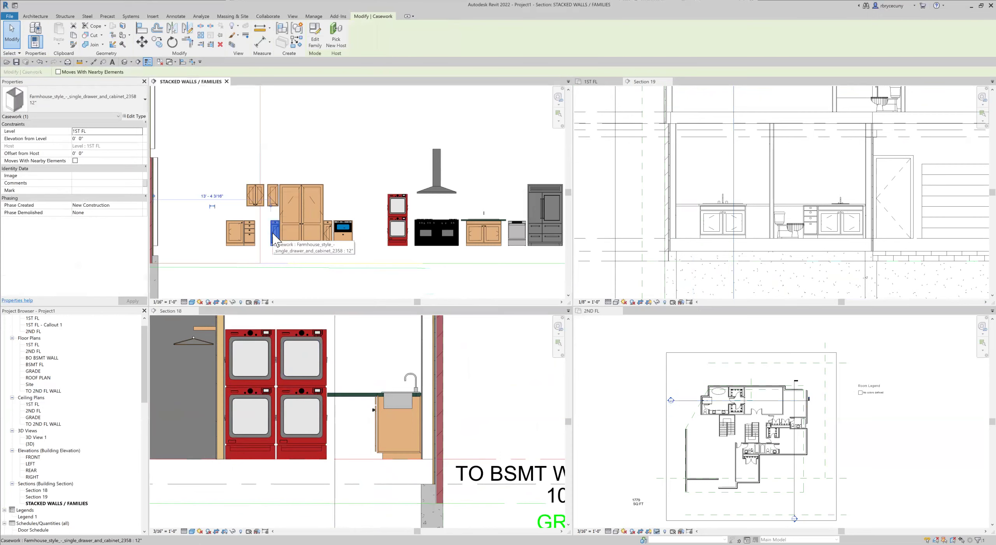
right_click(272, 233)
click(305, 276)
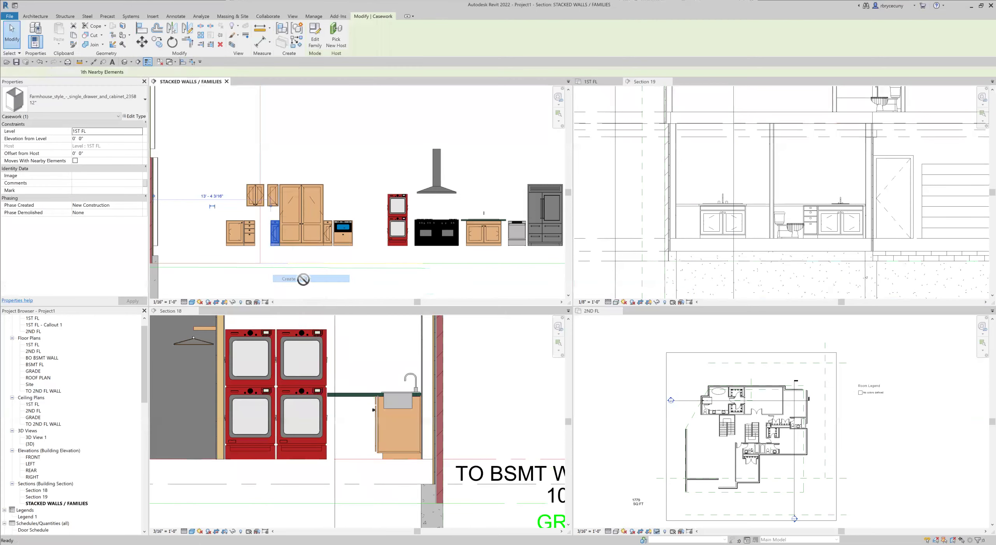
click(597, 81)
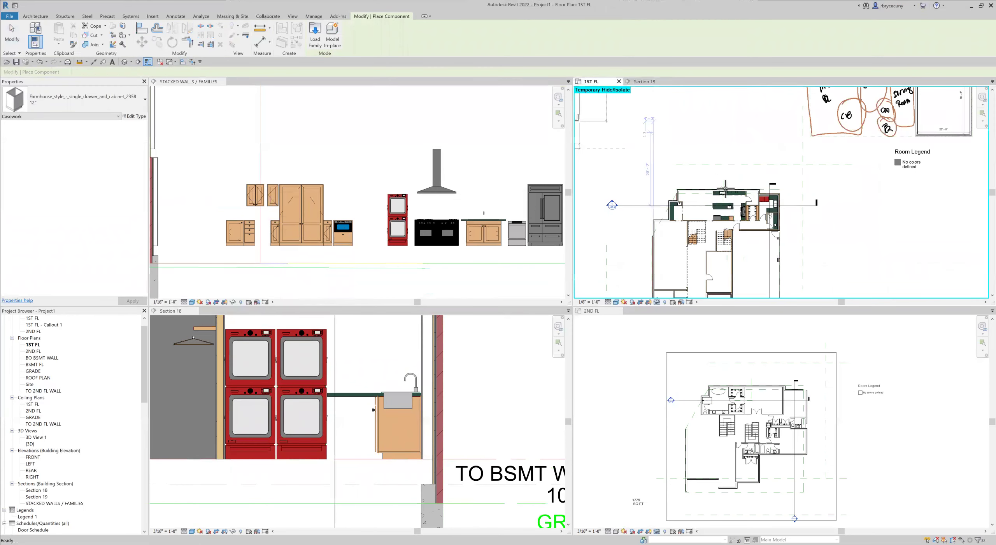
scroll(755, 208, up, 8)
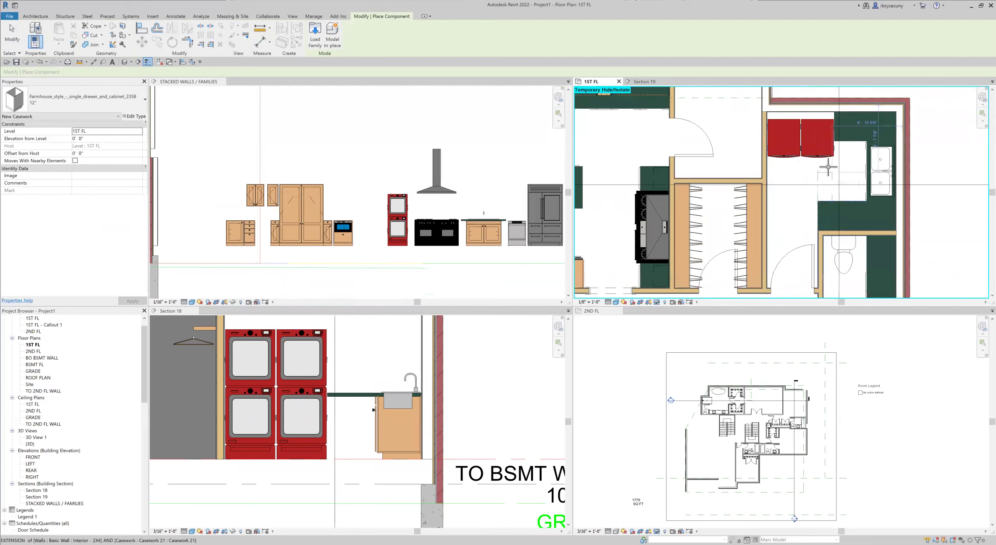
click(845, 153)
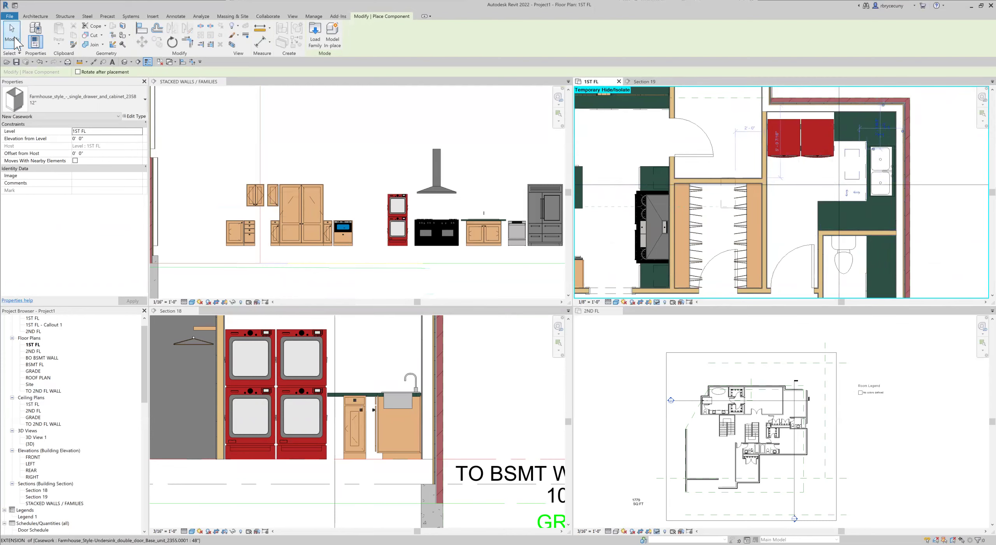
click(12, 37)
Measure the clear width between the stacked washer/dryer and the undersink cabinet door in Section 18.
scroll(351, 417, up, 4)
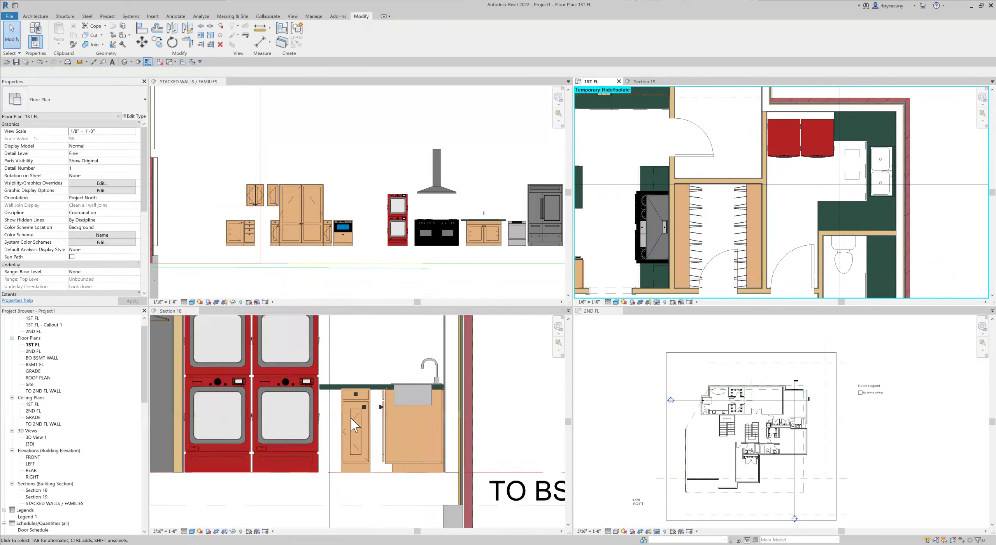
click(141, 29)
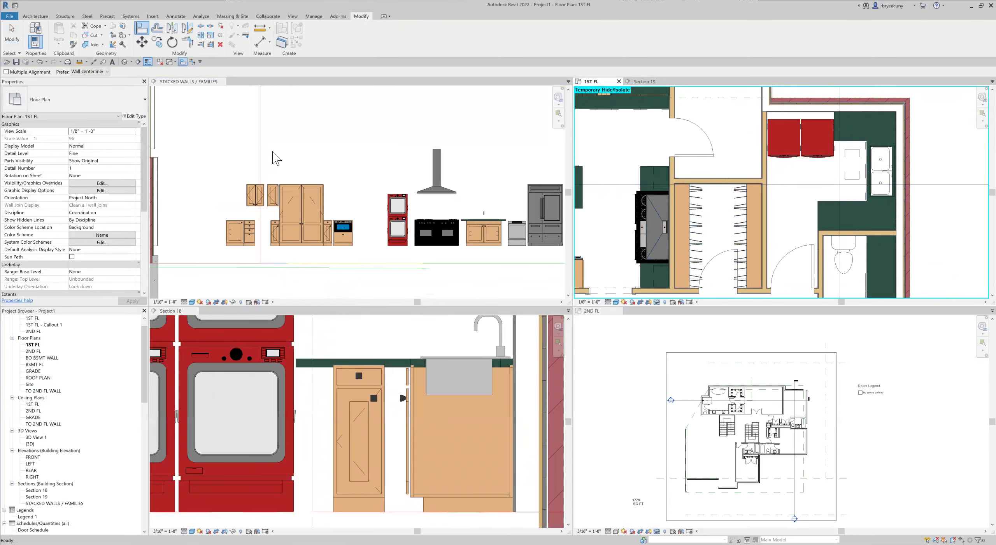
click(258, 30)
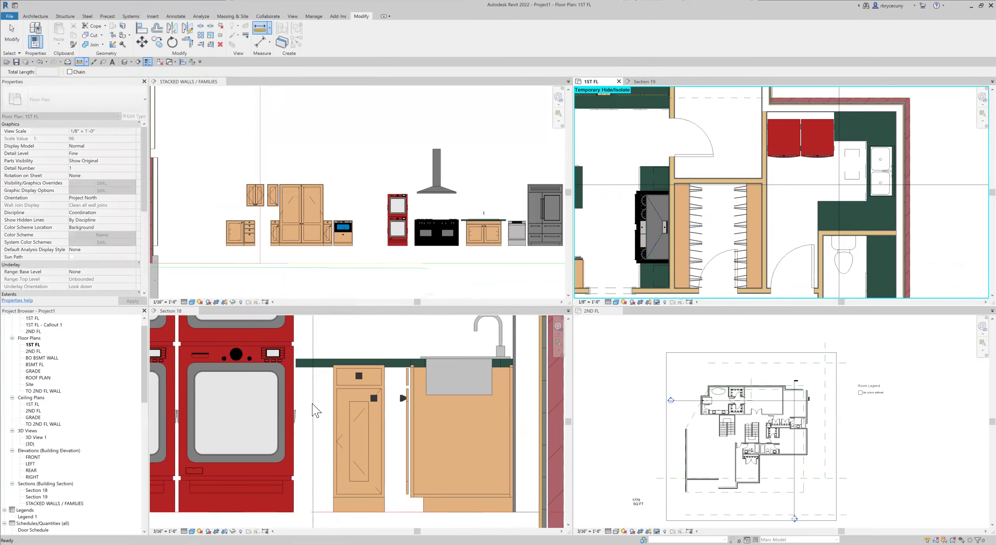
key(Escape)
click(261, 30)
key(Escape)
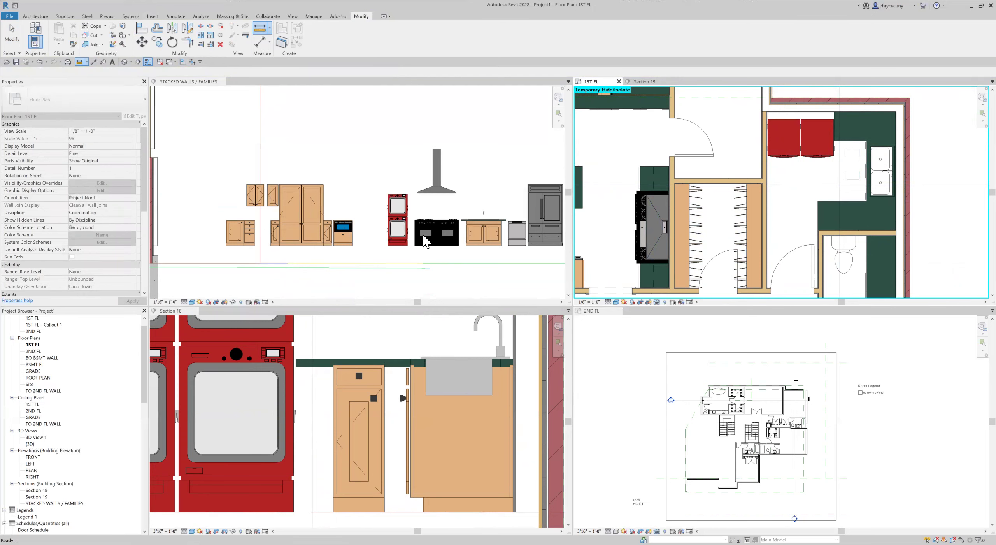
click(259, 29)
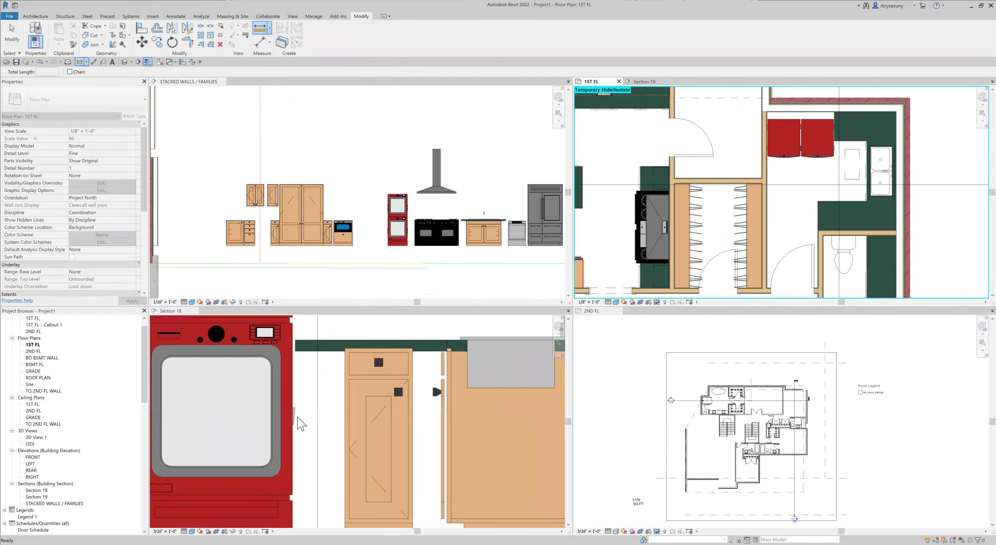
scroll(299, 410, up, 1)
click(295, 409)
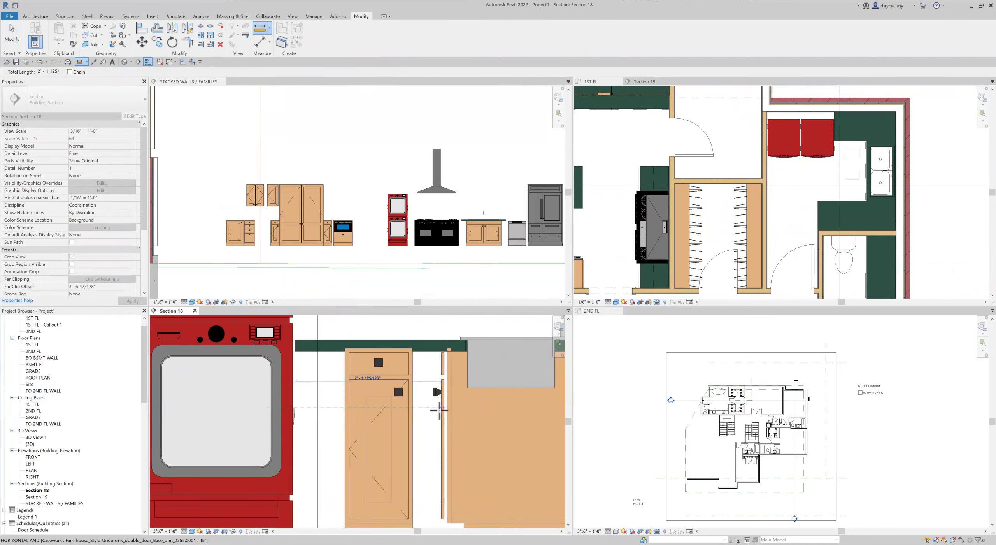
click(441, 408)
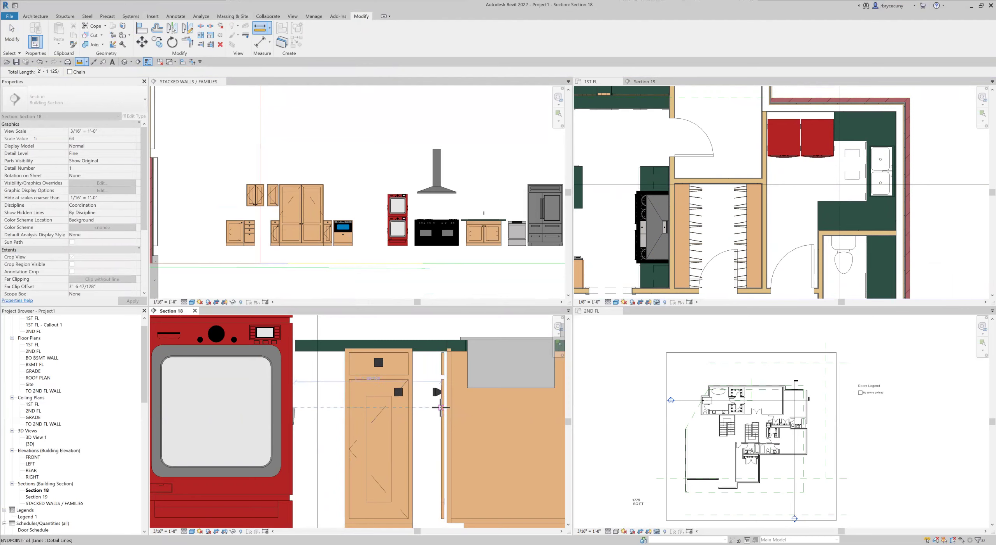
key(Escape)
key(Escape)
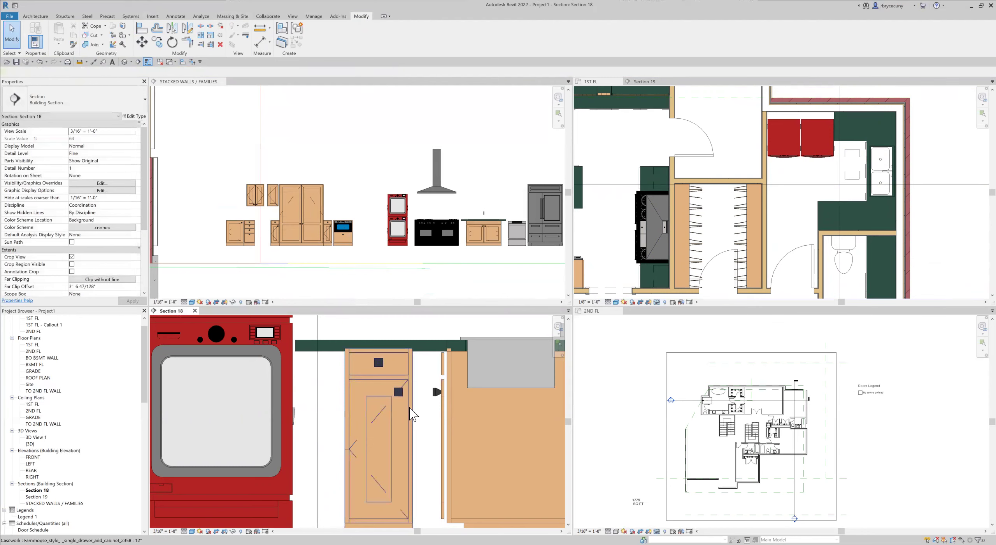
Change the new single-drawer cabinet to the 24" type and nudge it toward the stacked dryer, clear of the undersink cabinet door.
click(410, 408)
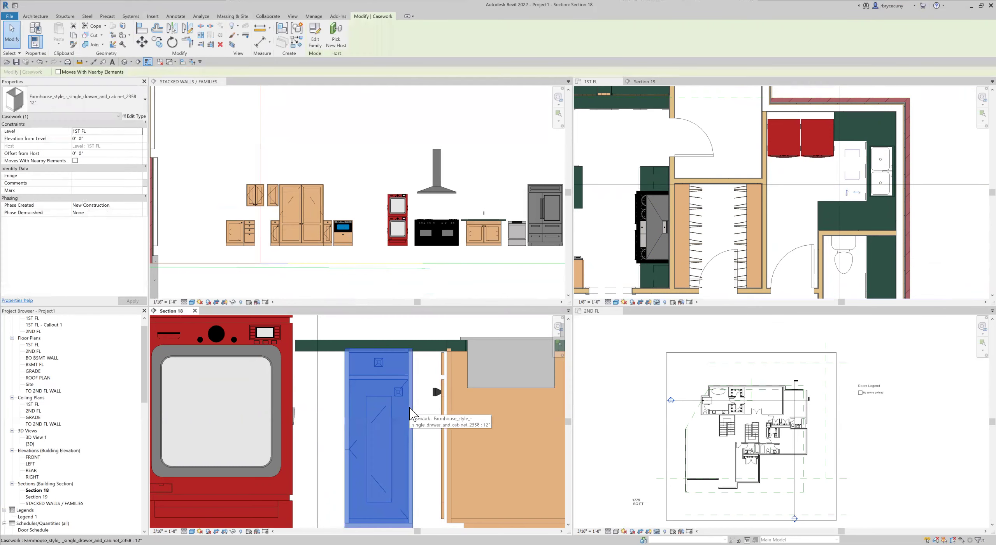
click(103, 106)
scroll(32, 389, down, 1)
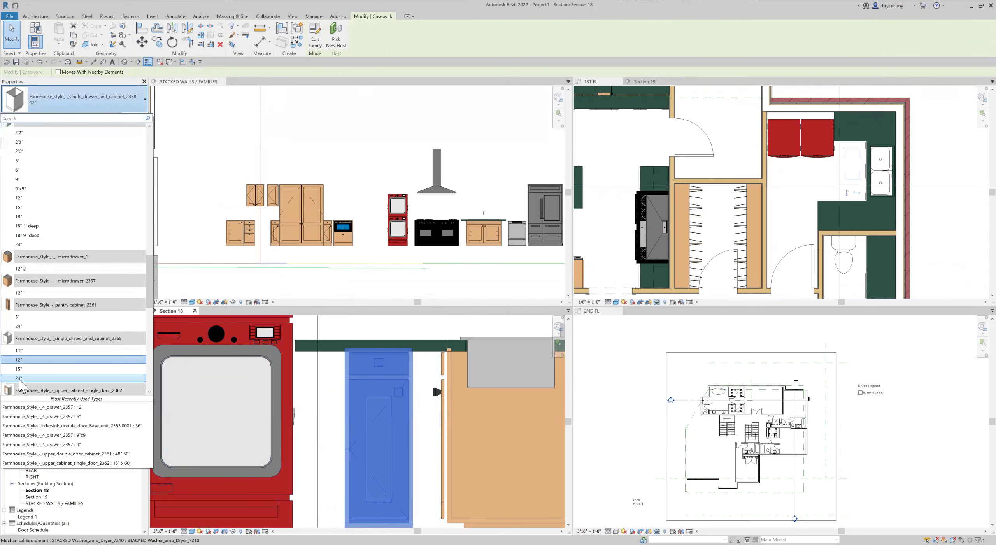
click(19, 378)
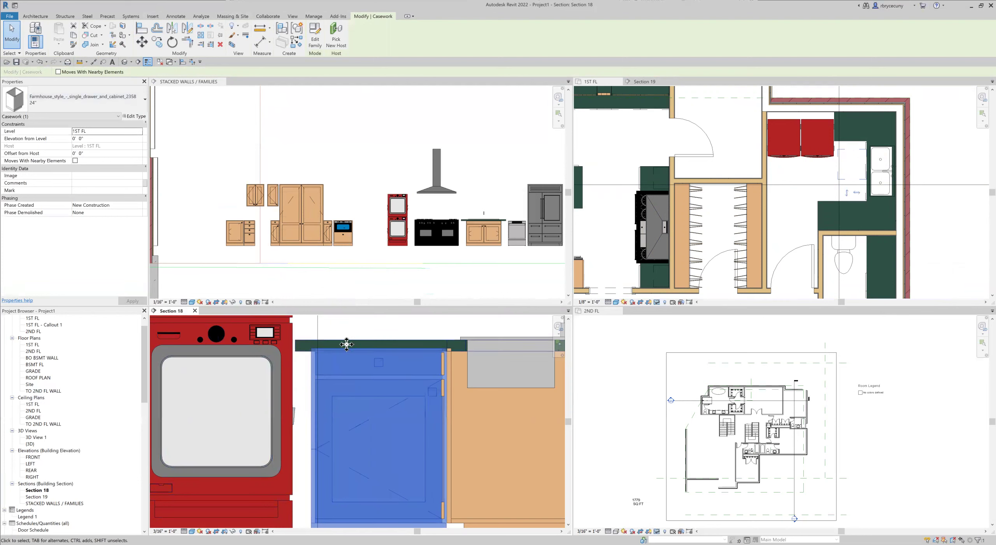
key(Left)
key(Left)
key(Left)
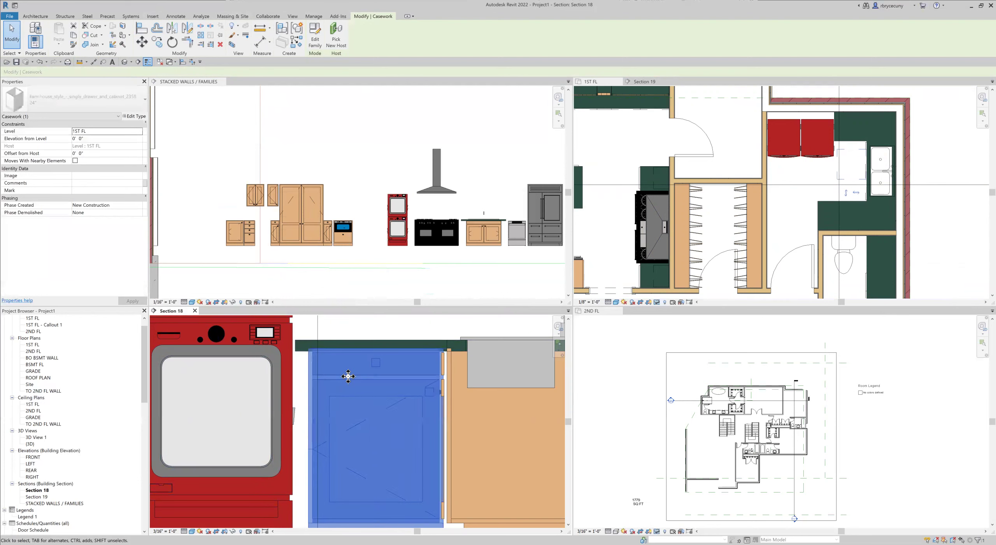
key(Left)
key(Left)
key(Left)
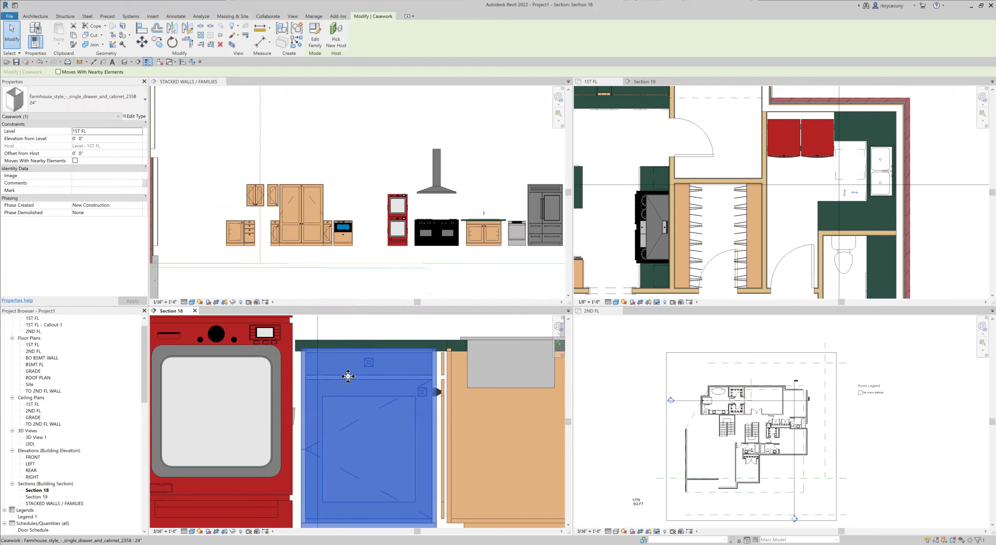
Examine in Section 18 how the 24" cabinet fits between the stacked dryer and the undersink cabinet.
scroll(348, 376, down, 4)
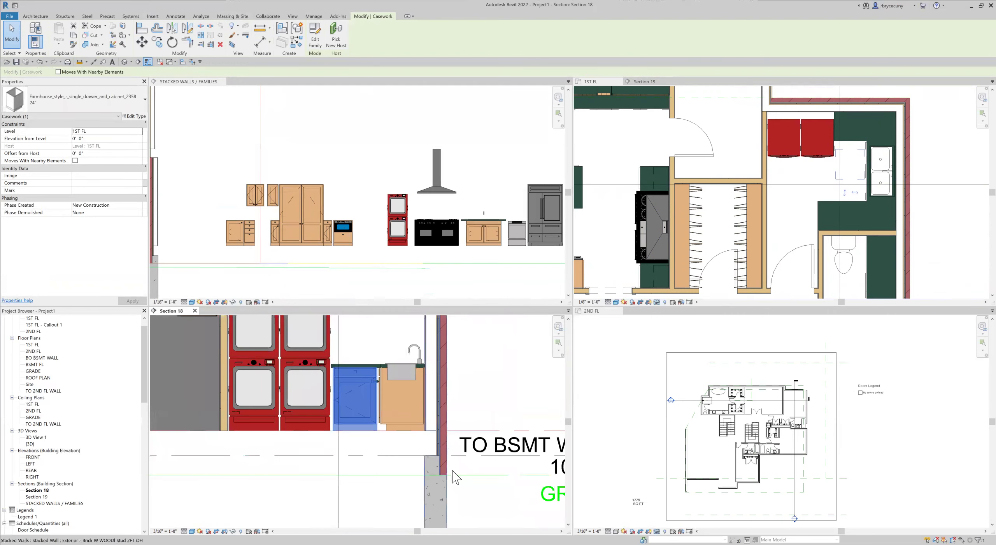
scroll(374, 416, up, 5)
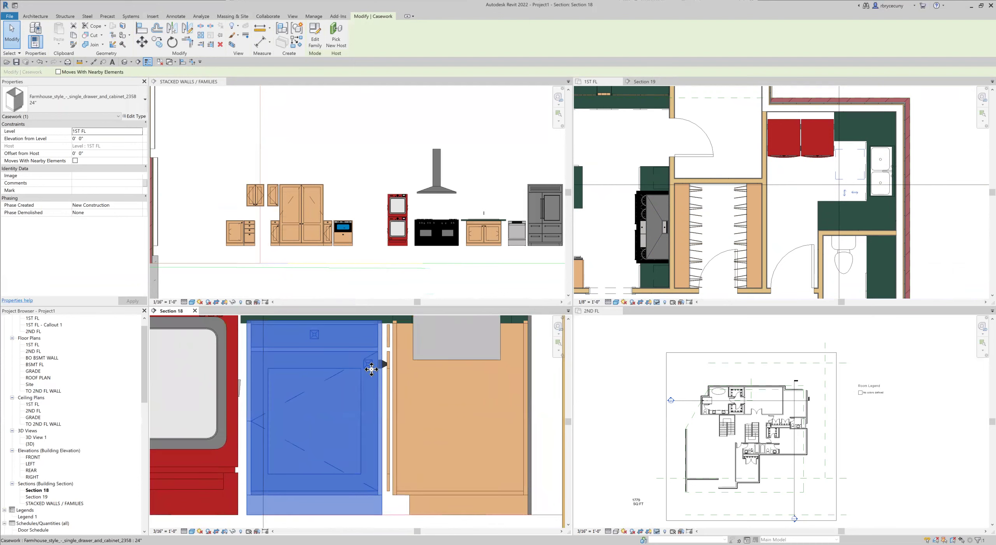
scroll(369, 365, up, 3)
scroll(401, 358, down, 4)
scroll(401, 358, down, 3)
scroll(400, 357, up, 5)
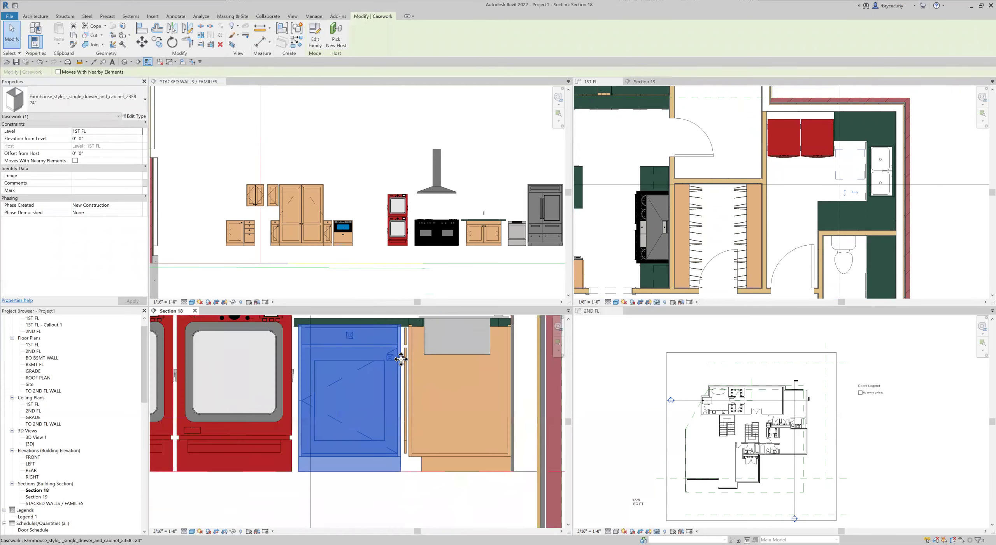
scroll(401, 357, down, 2)
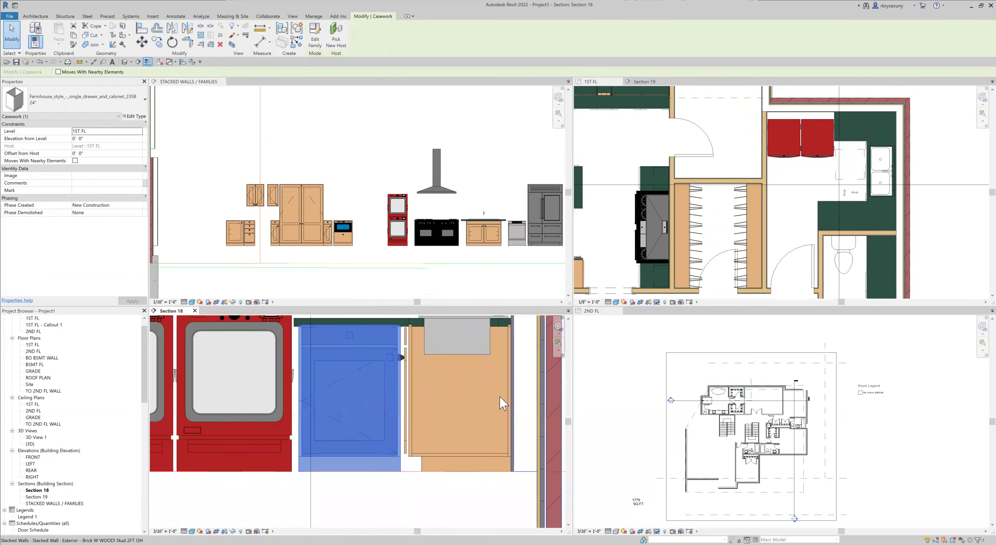
scroll(471, 393, down, 3)
middle_drag(467, 420, 433, 420)
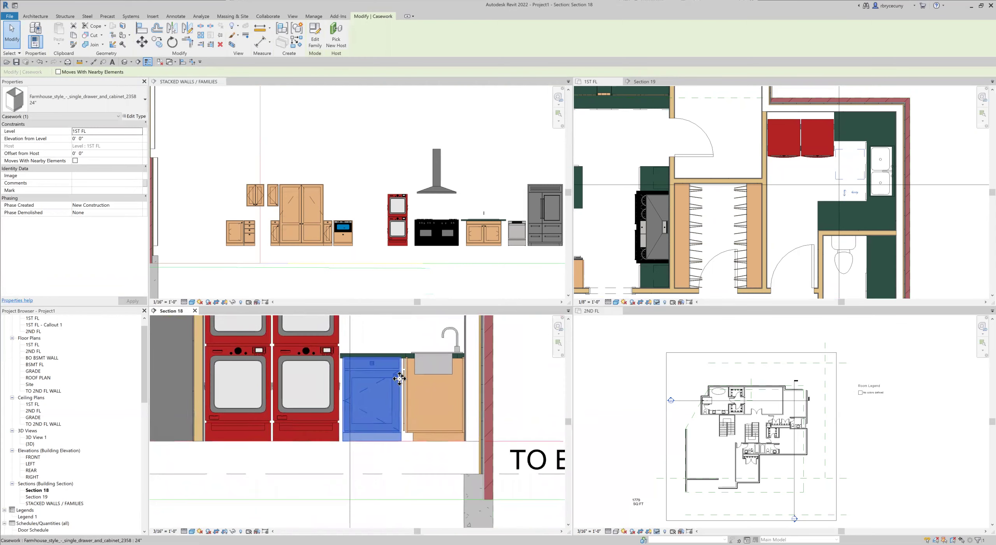
scroll(400, 378, up, 6)
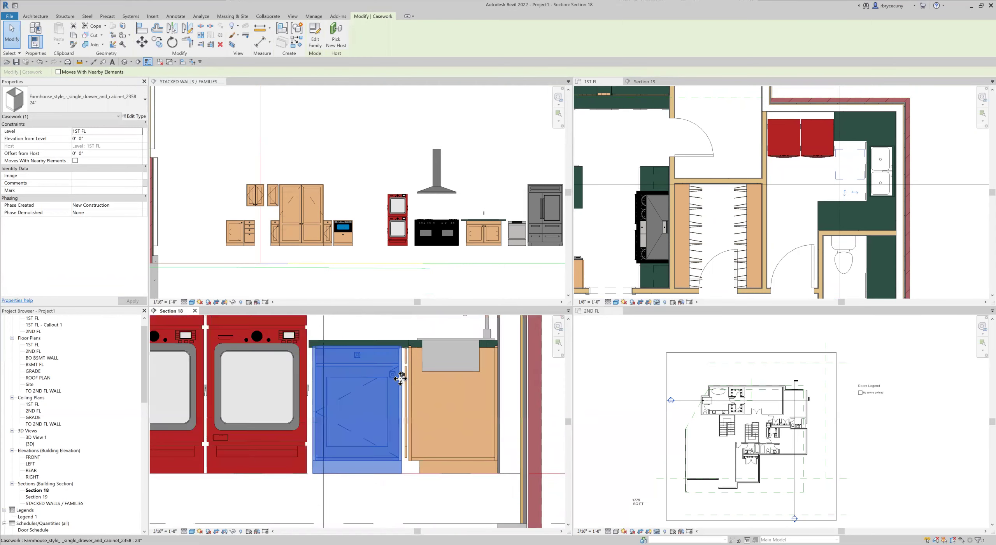
scroll(397, 389, down, 5)
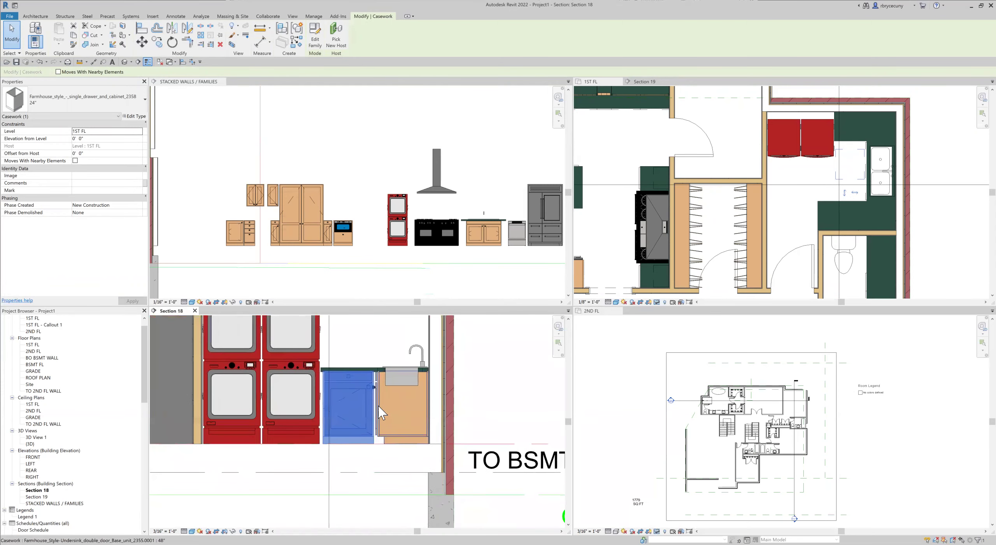
Align the front of the 24" single-drawer cabinet with the countertop's inner edge beside the dryers in the 1ST FL plan.
scroll(862, 163, up, 5)
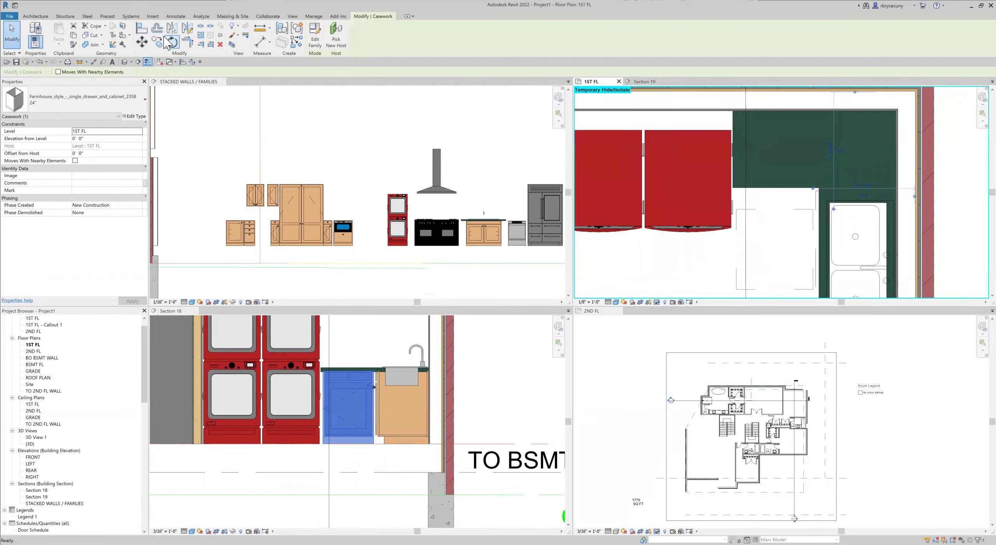
click(142, 29)
click(761, 186)
click(785, 287)
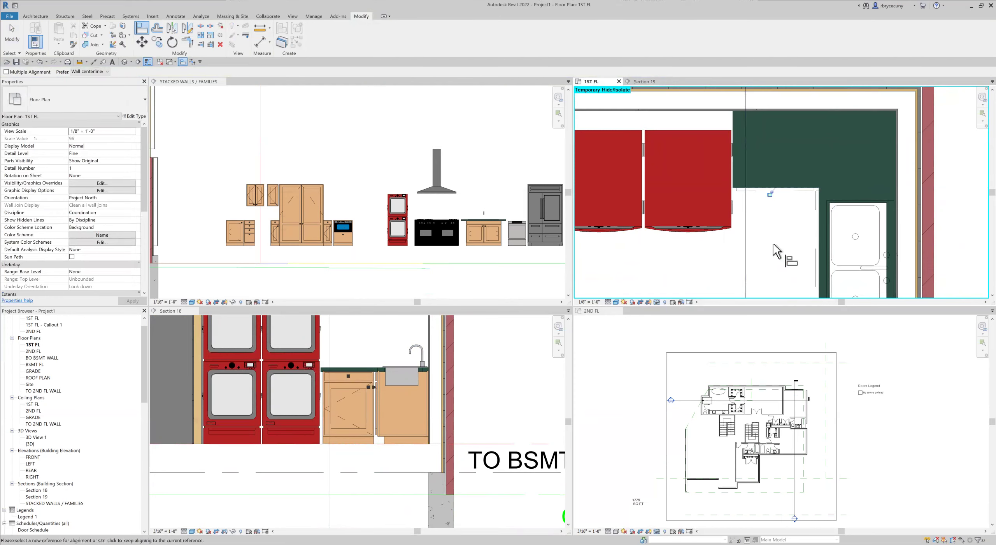
scroll(776, 249, down, 4)
middle_drag(773, 243, 763, 207)
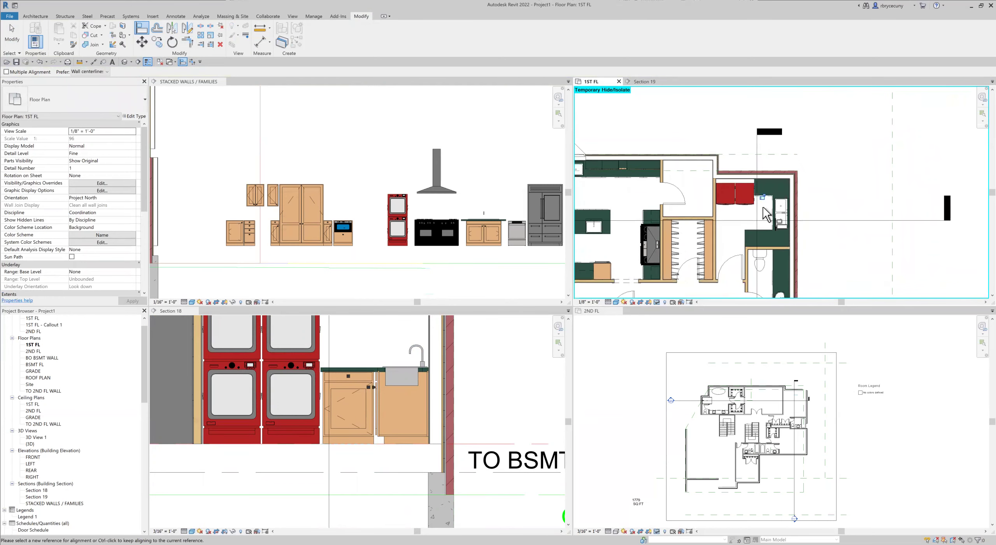
scroll(763, 207, up, 2)
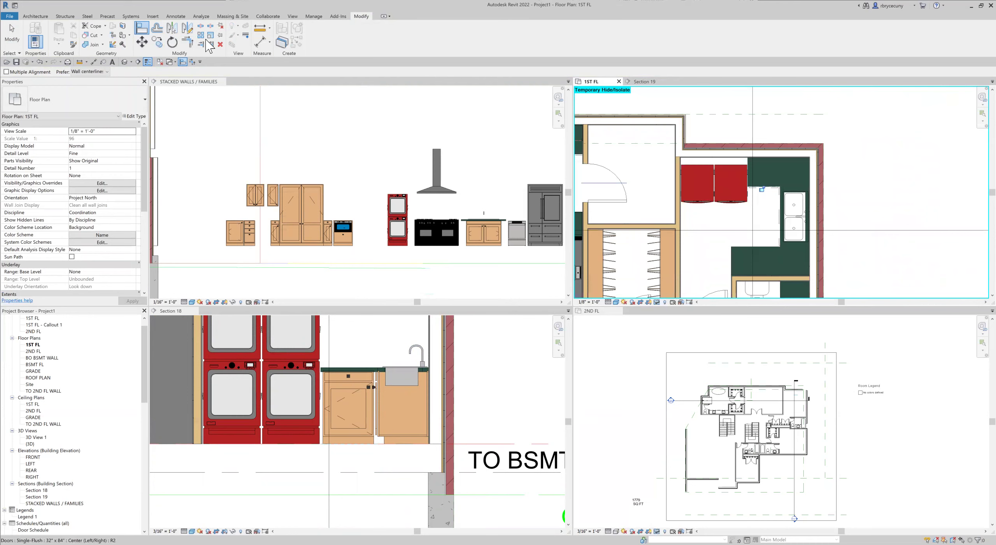
click(12, 34)
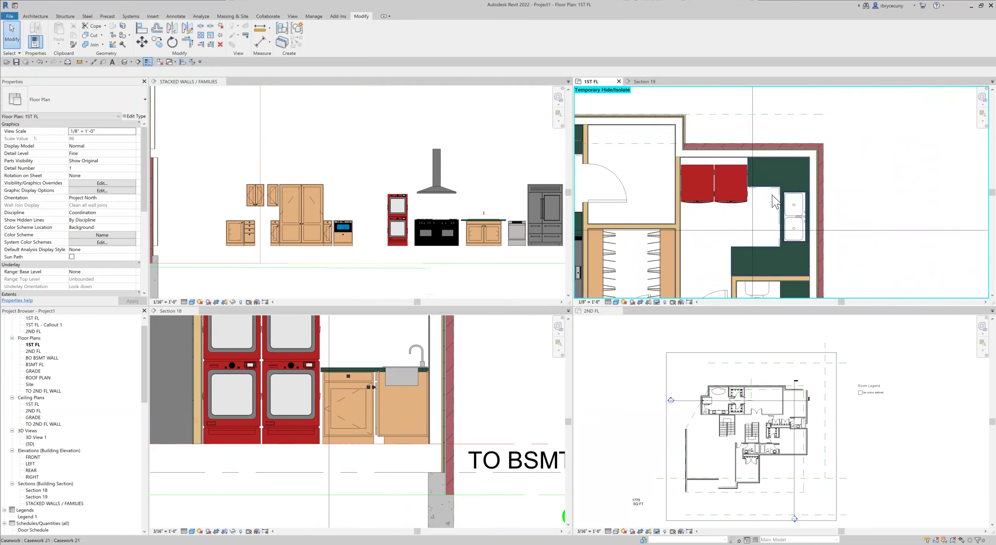
scroll(772, 195, up, 3)
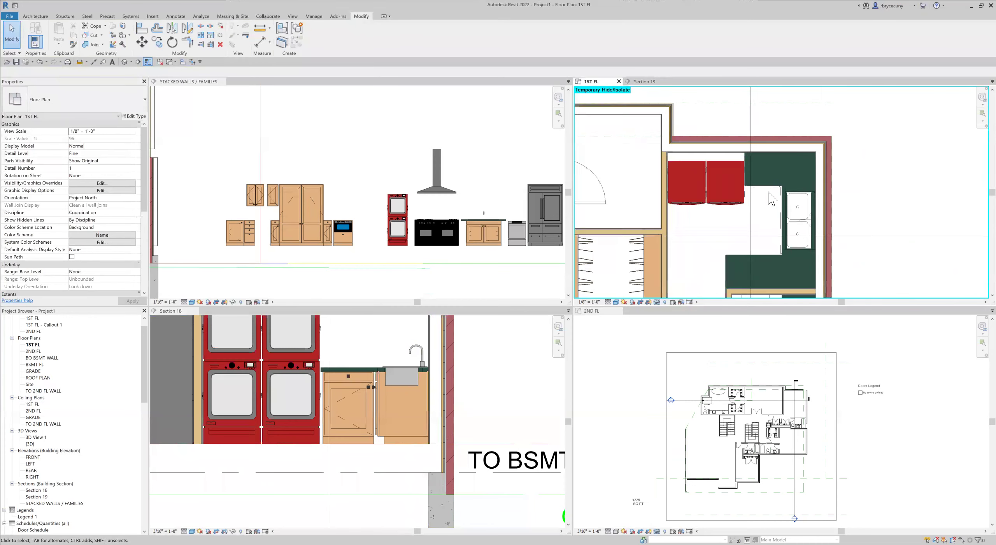
Mirror the 24" single-drawer cabinet about the double sink's centreline to the opposite leg of the laundry counter in the 1ST FL plan.
click(732, 182)
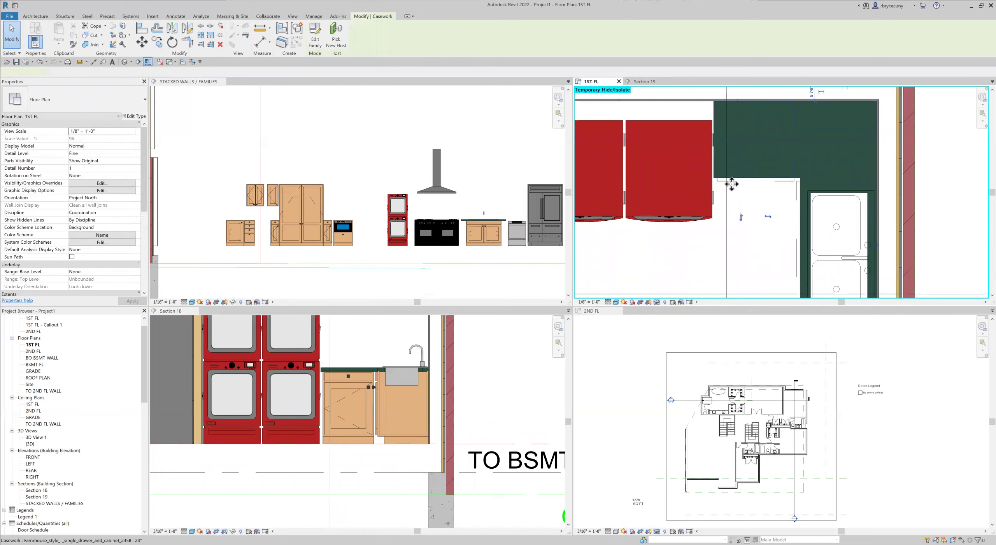
right_click(171, 34)
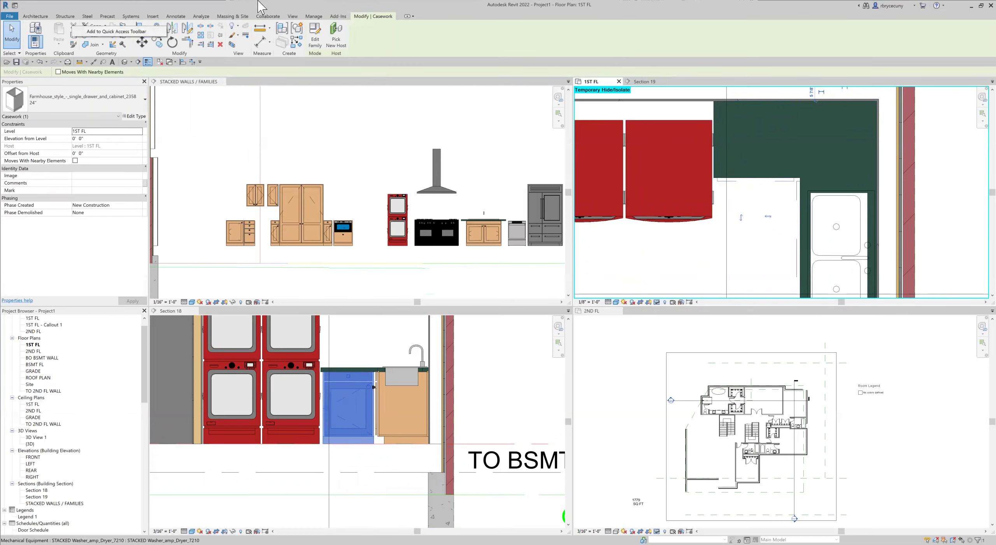
click(174, 31)
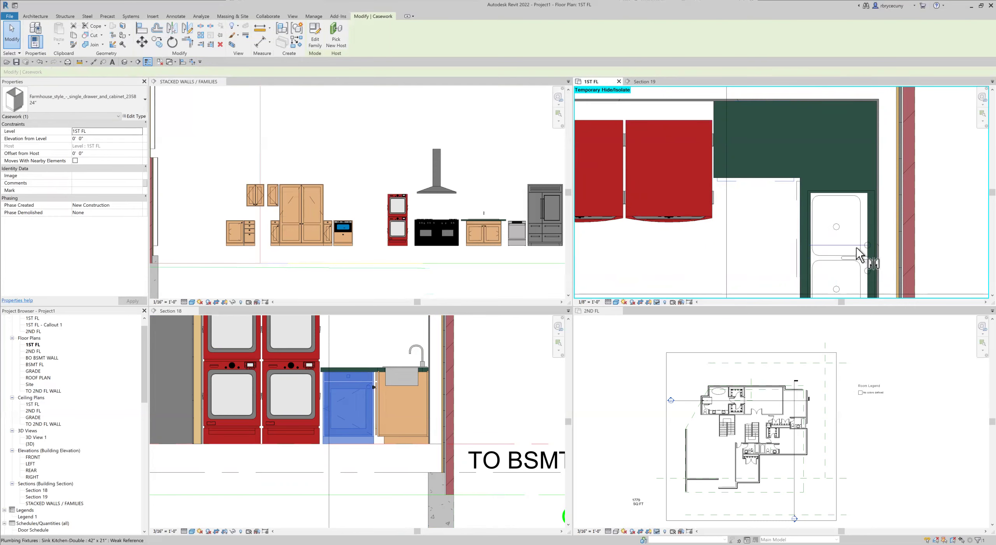
click(836, 249)
scroll(696, 228, down, 5)
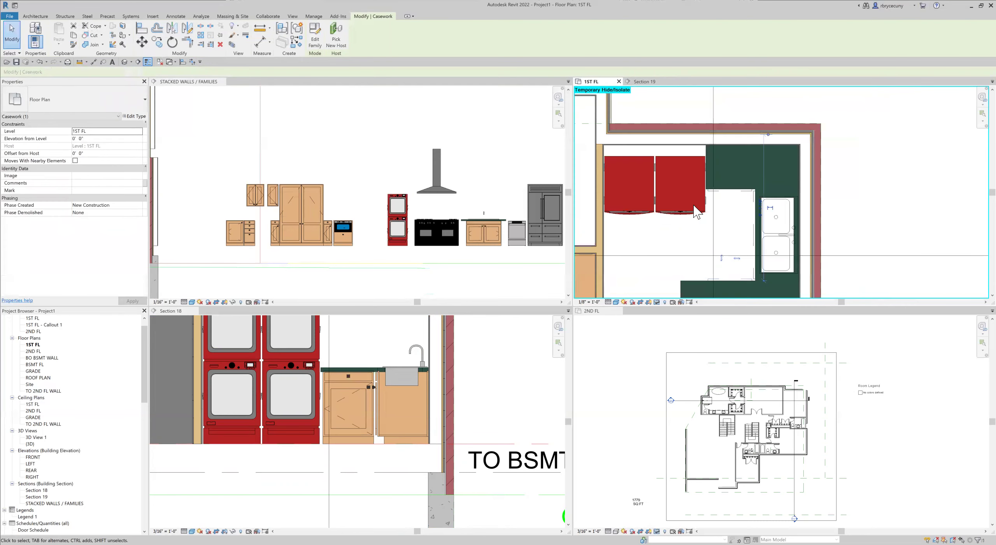
click(12, 39)
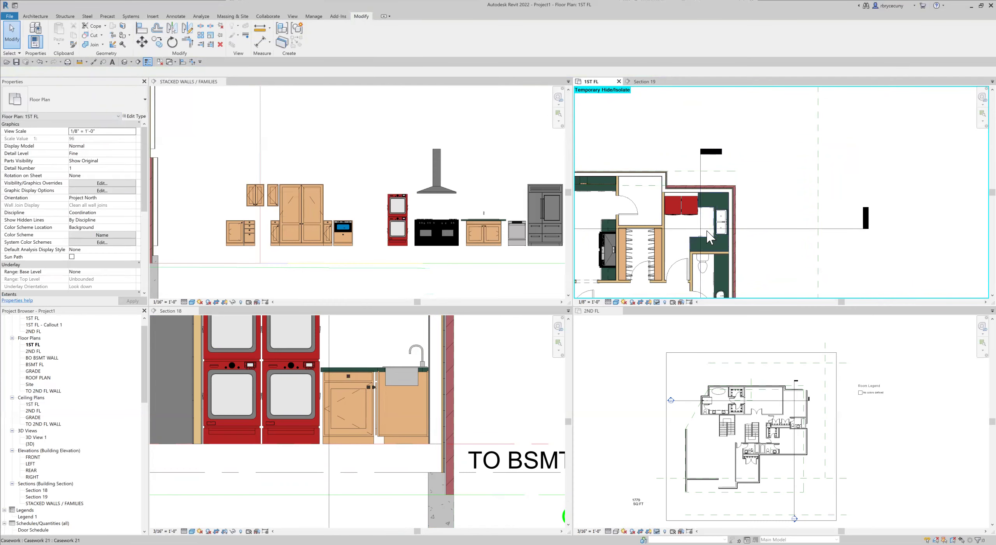
Flip the Section 18 line toward the opposite laundry counter and inspect the mirrored cabinet in the section view.
click(761, 229)
right_click(761, 229)
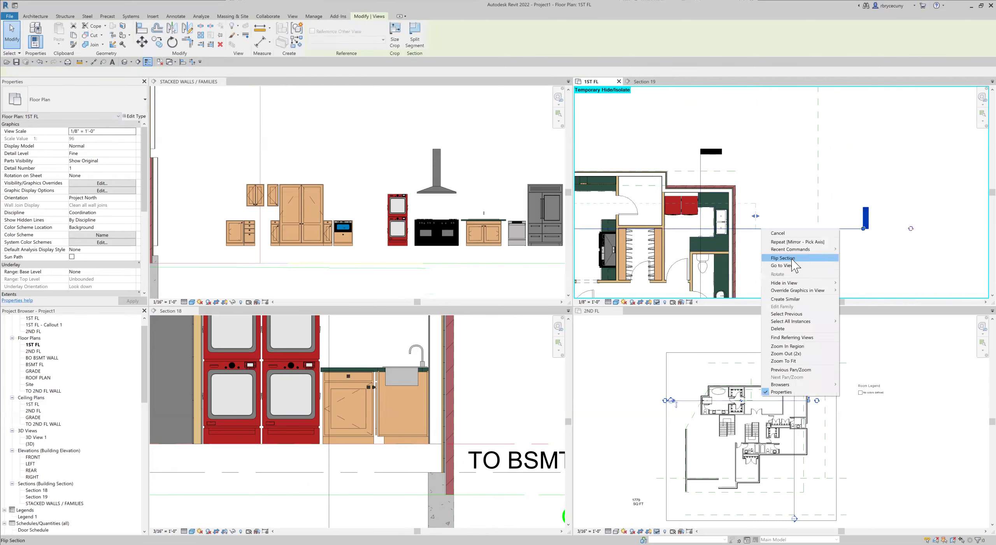
click(792, 258)
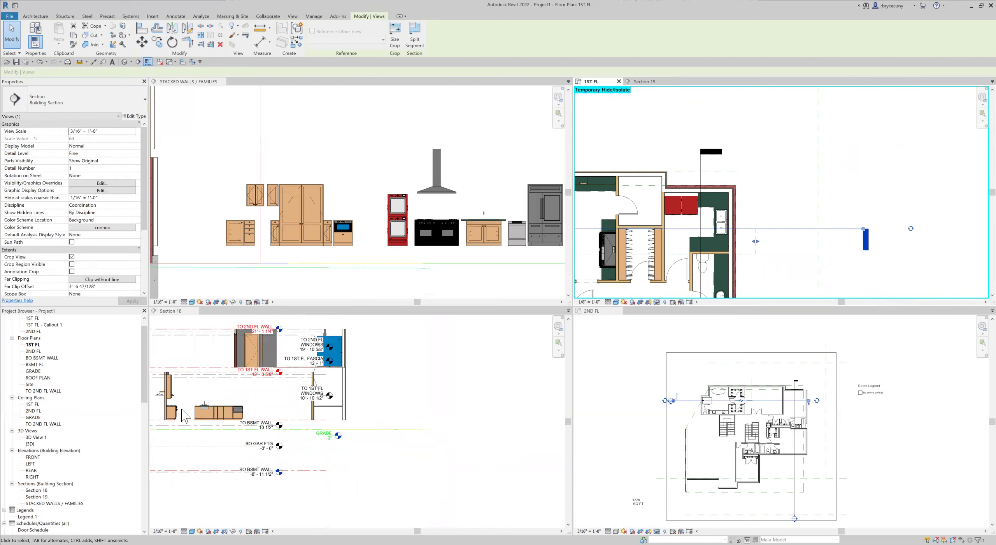
scroll(210, 415, up, 3)
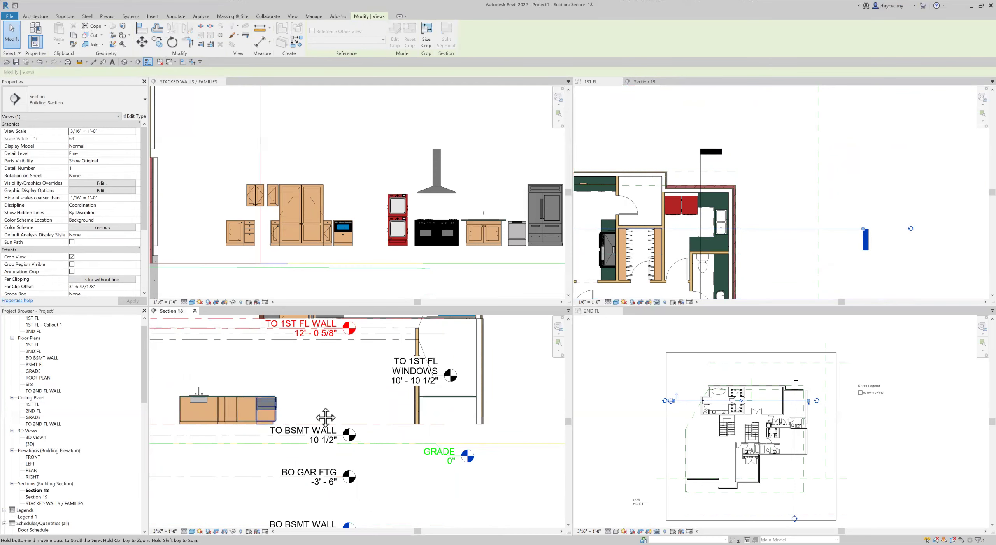
middle_drag(325, 417, 389, 399)
scroll(388, 393, down, 3)
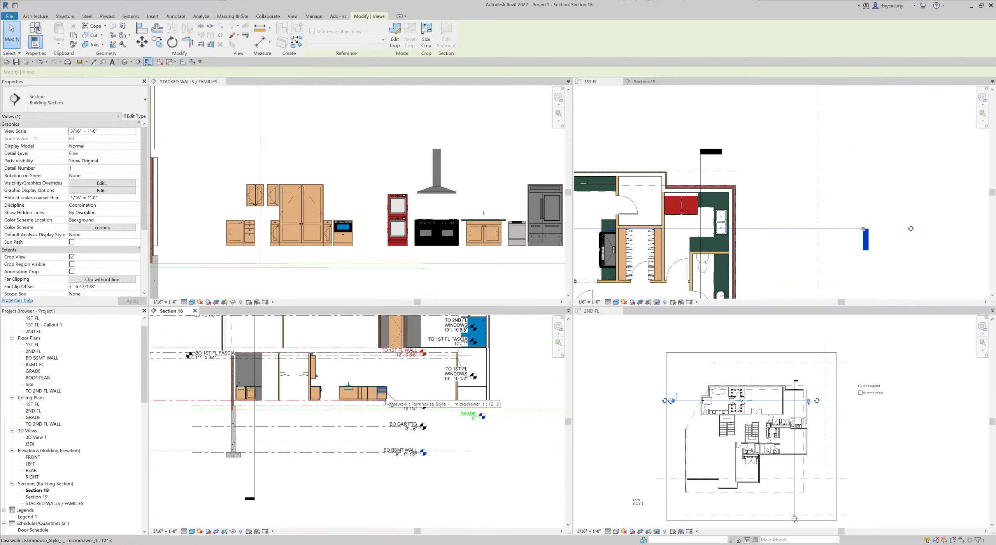
scroll(247, 392, up, 8)
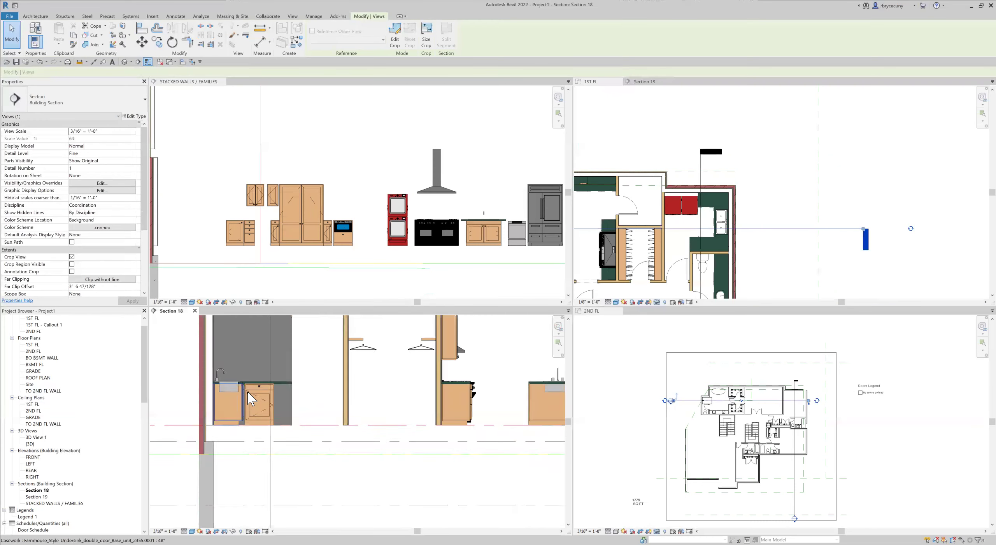
scroll(260, 382, up, 2)
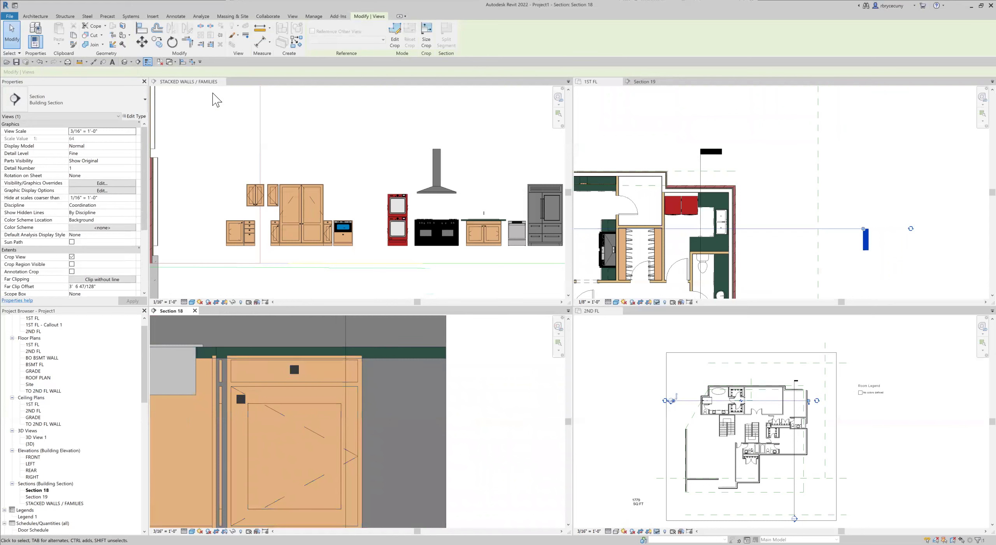
Measure the width from the undersink cabinet door to the wall end in Section 18.
click(264, 31)
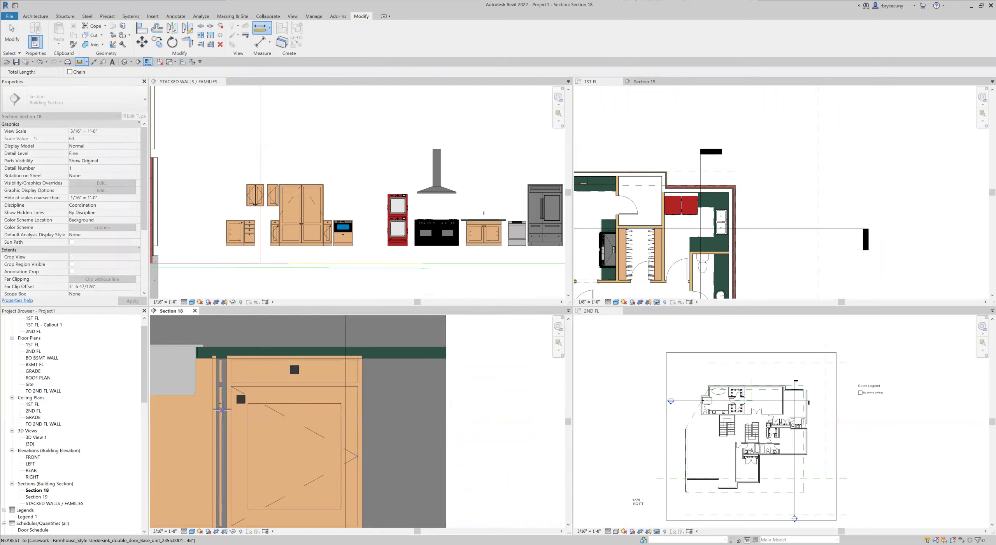
click(260, 29)
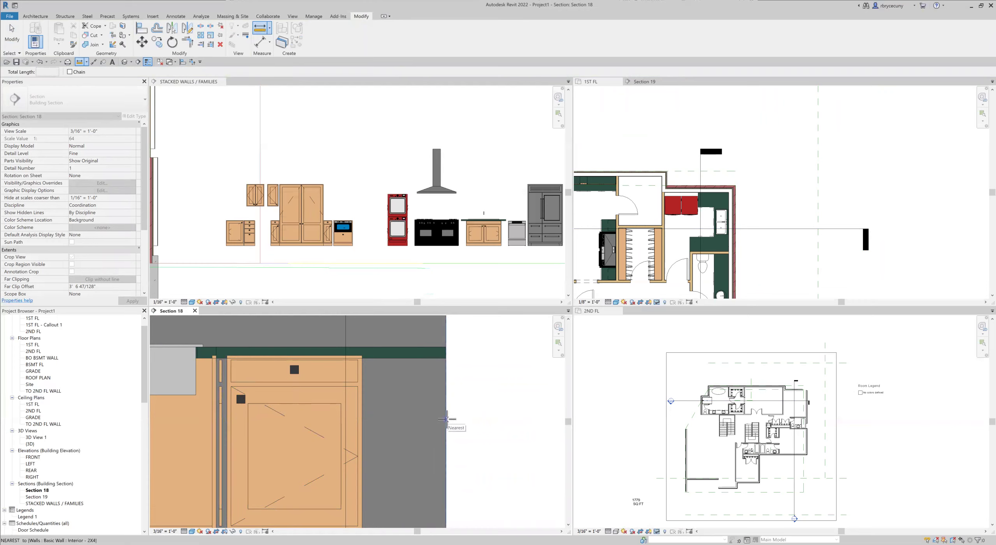
click(78, 62)
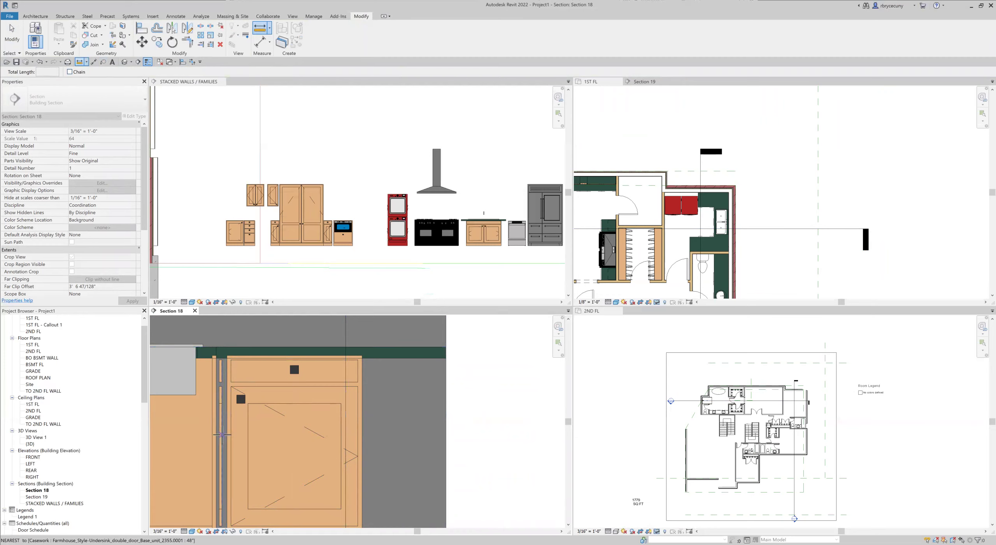
click(221, 434)
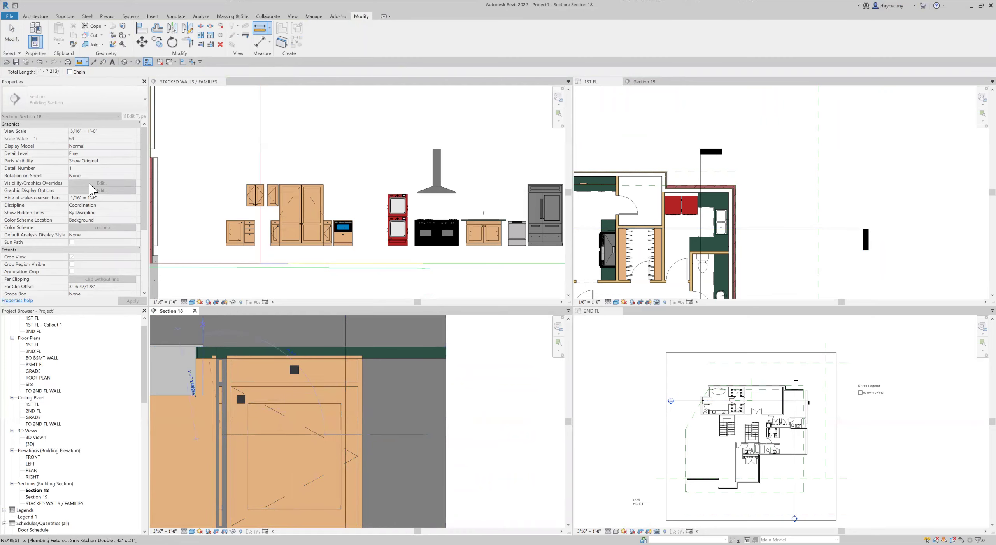
click(12, 35)
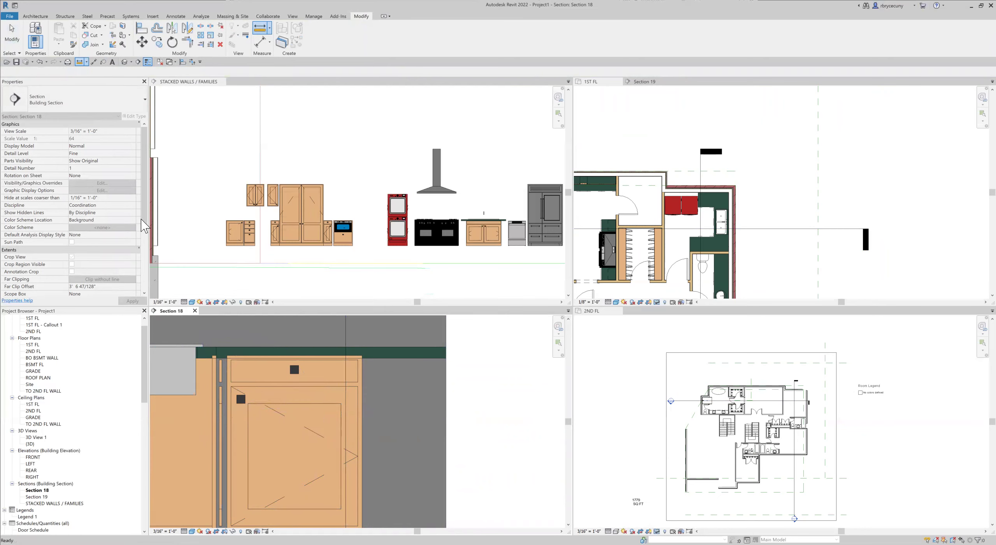
middle_drag(348, 422, 336, 413)
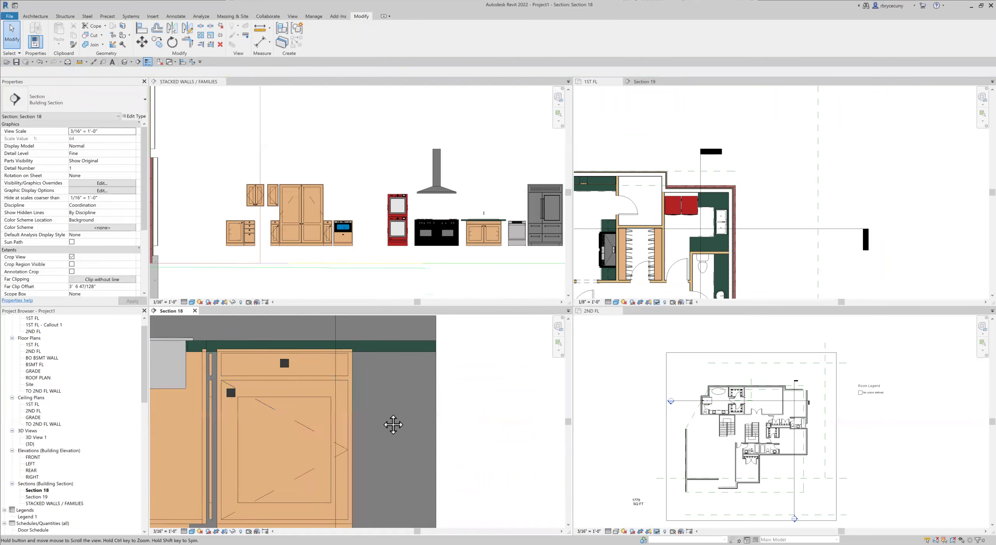
Place a similar copy of the 15" four-drawer base cabinet on the laundry's open floor in the 1ST FL plan.
click(252, 238)
click(252, 238)
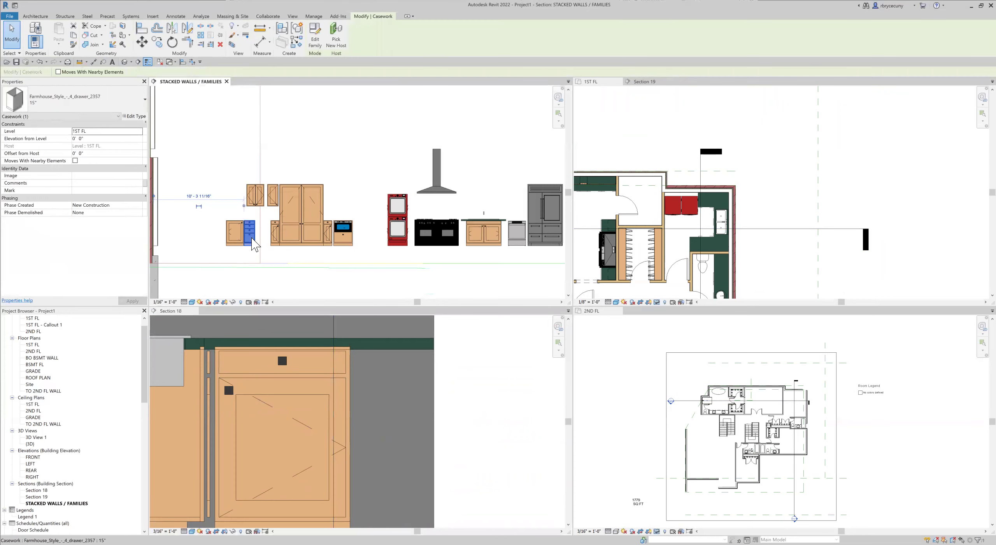
right_click(251, 238)
click(273, 283)
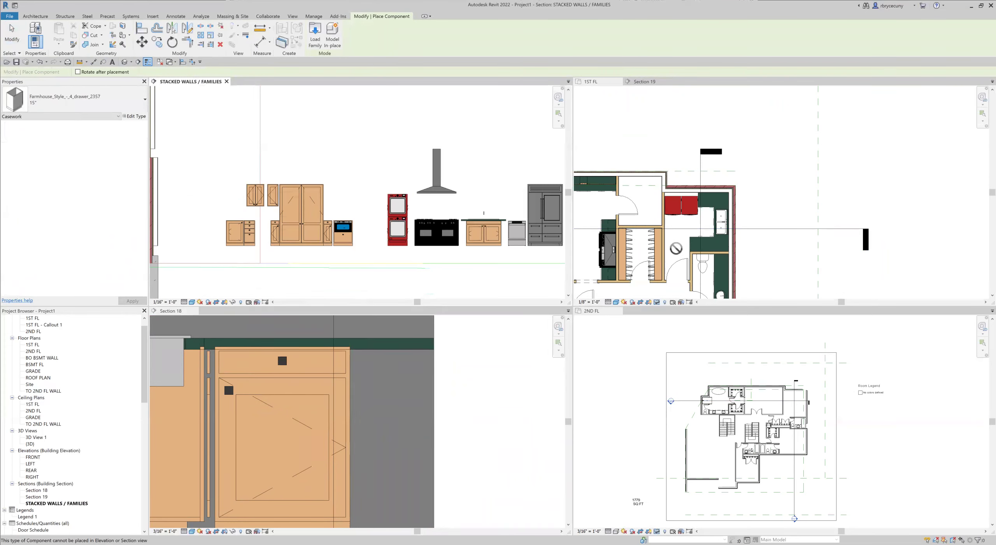
click(679, 235)
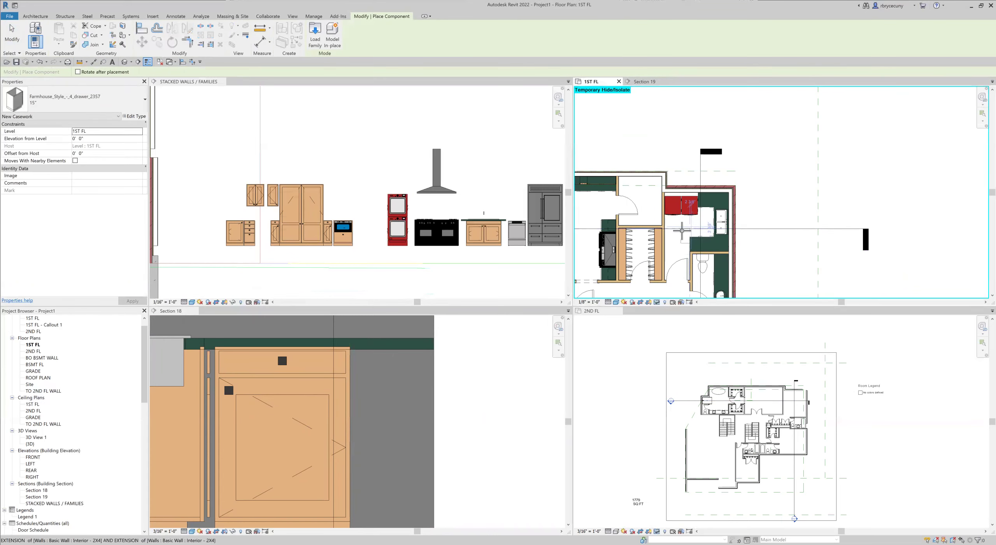
click(664, 213)
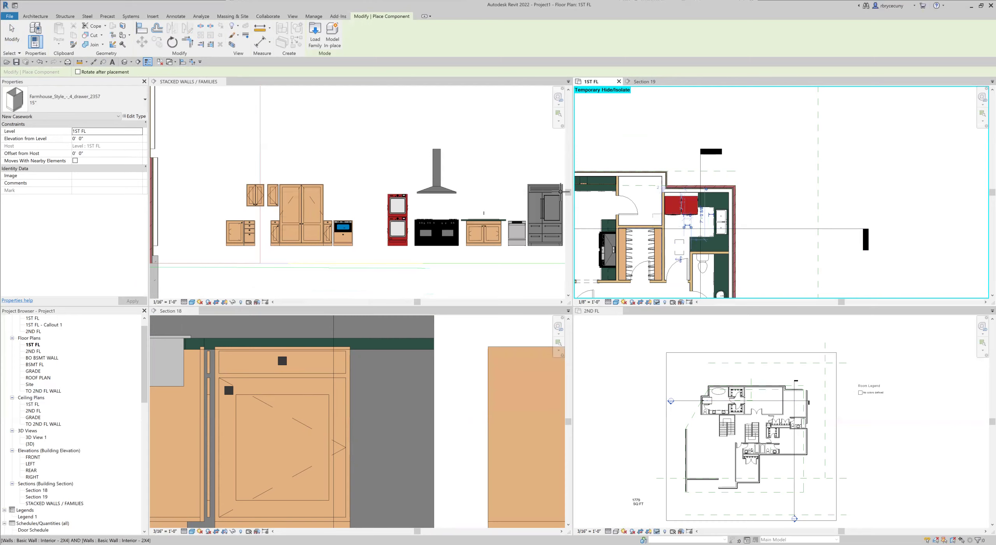
scroll(673, 261, up, 6)
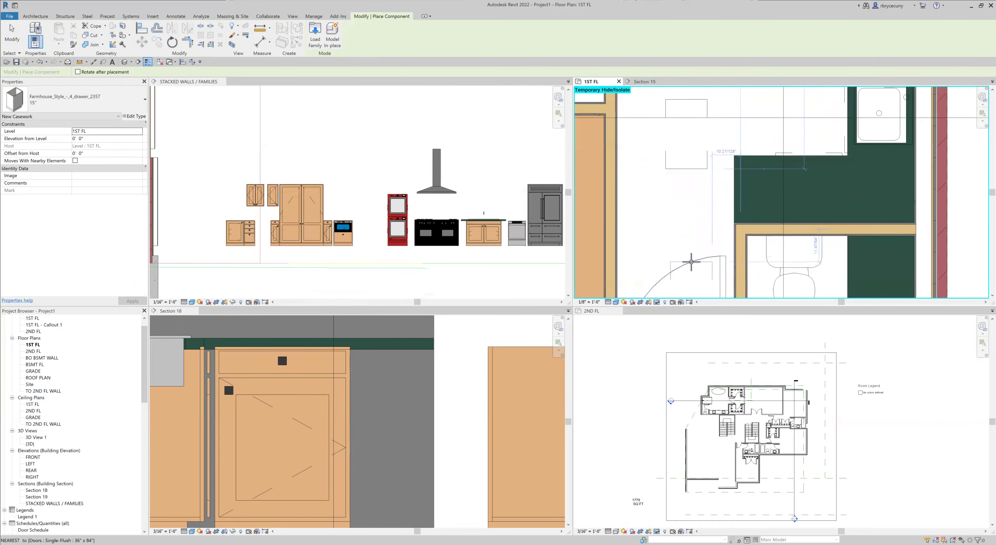
scroll(694, 260, down, 3)
click(19, 34)
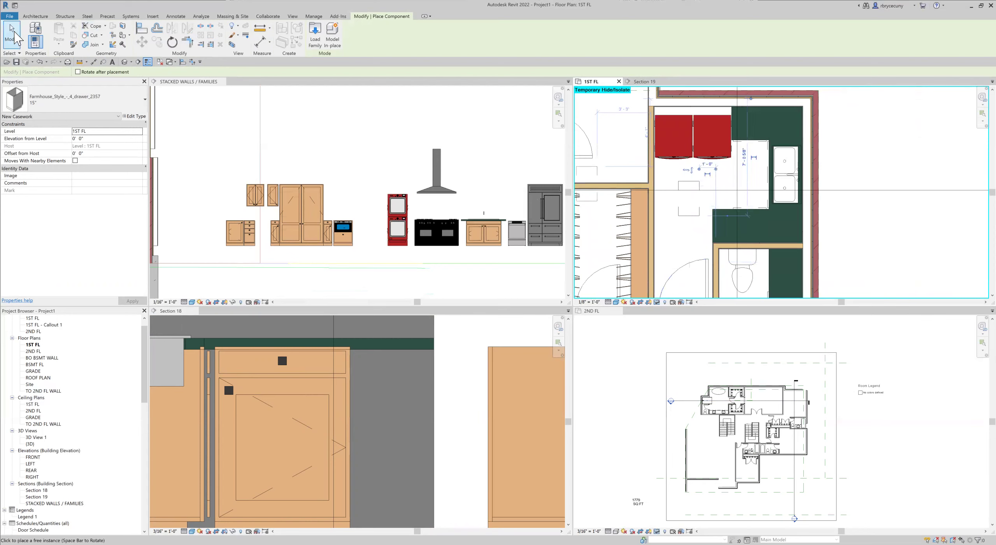
Nudge the new 15" four-drawer cabinet down in plan, beyond the Section 18 line.
click(683, 215)
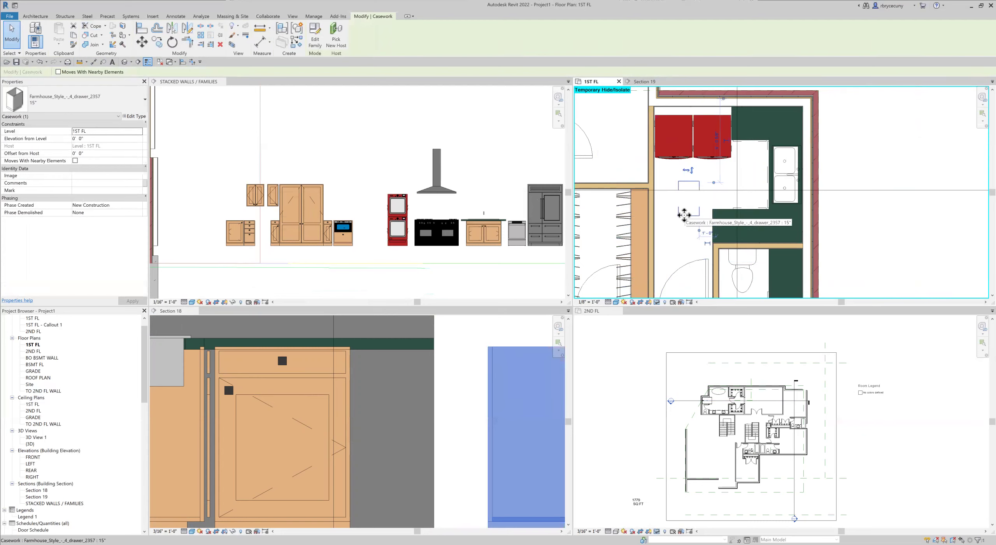
key(Down)
key(Down)
key(Down)
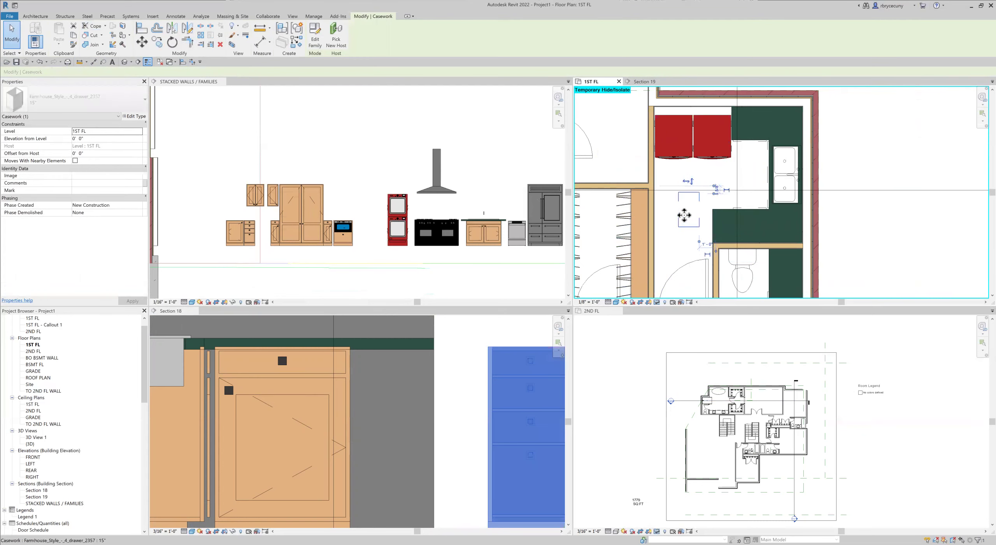
Align the side of the 15" four-drawer cabinet with the adjoining side of the 24" single-drawer cabinet in Section 18.
scroll(431, 415, down, 5)
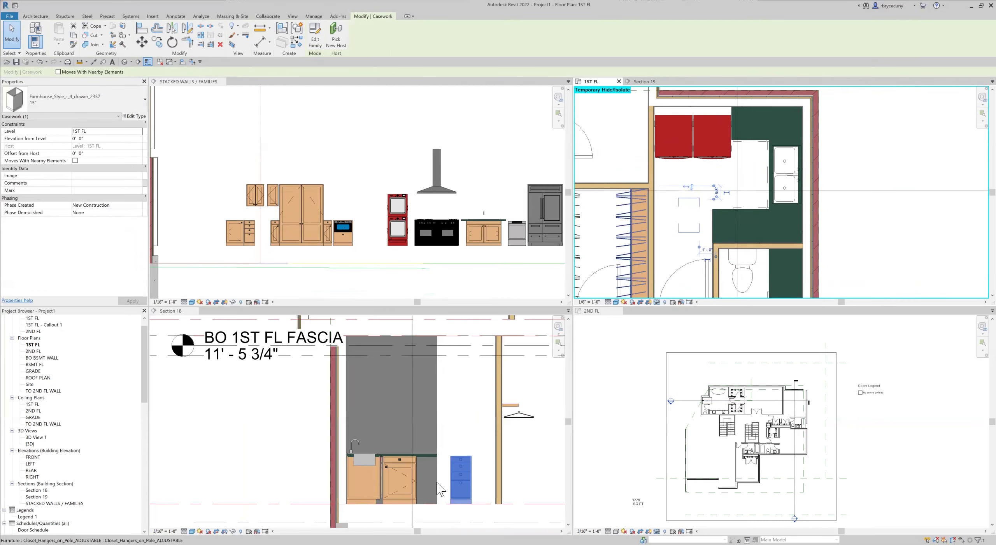
key(a)
key(l)
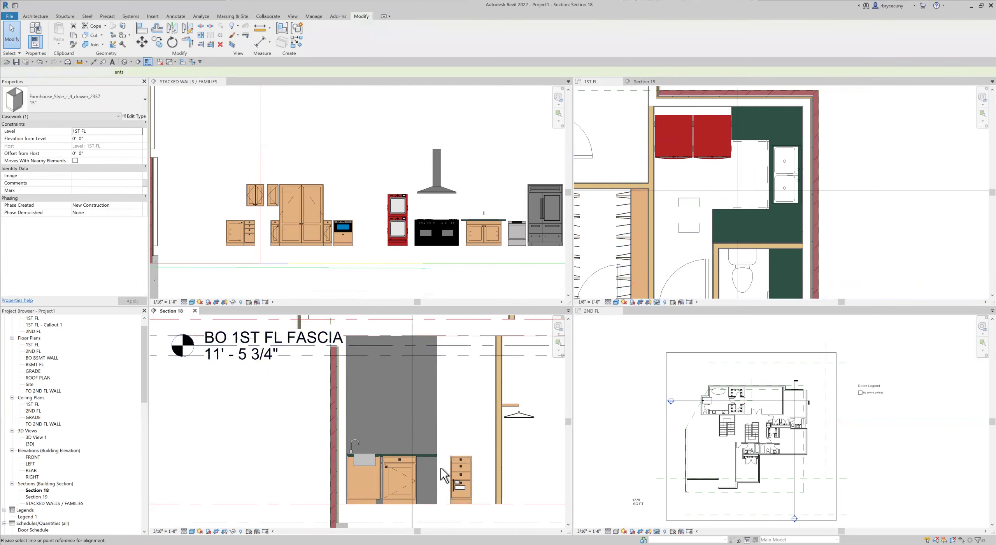
scroll(418, 471, up, 3)
click(406, 469)
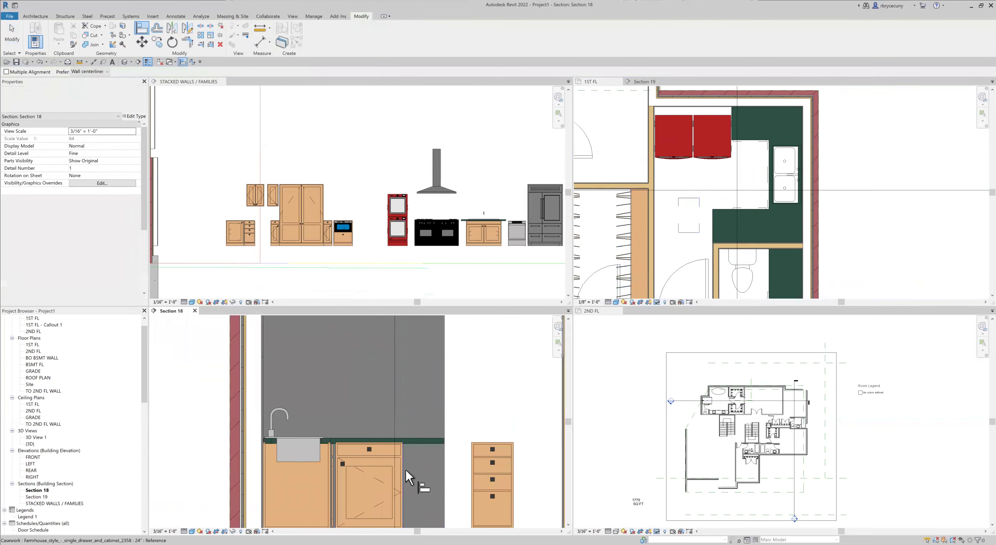
click(472, 486)
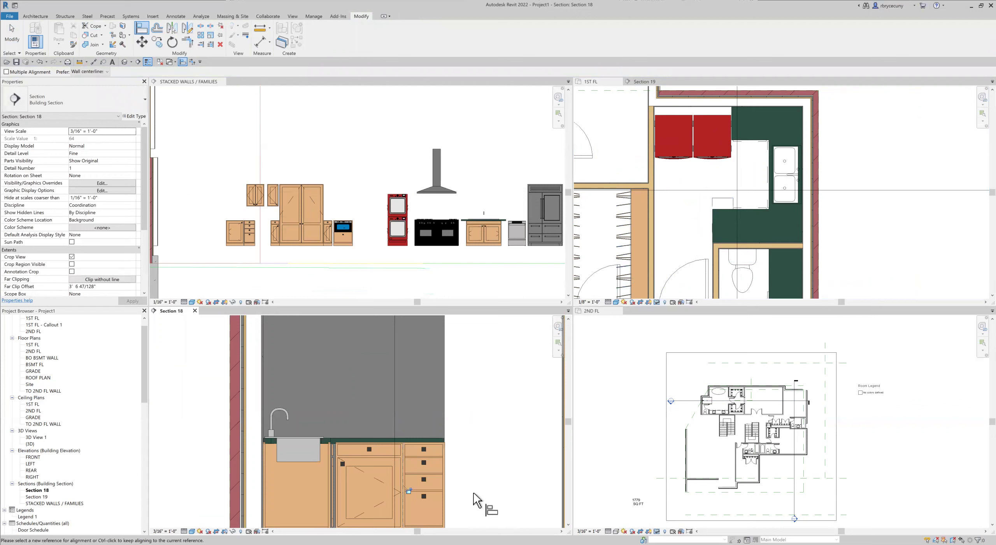
scroll(473, 491, down, 3)
scroll(472, 489, up, 3)
scroll(449, 472, up, 4)
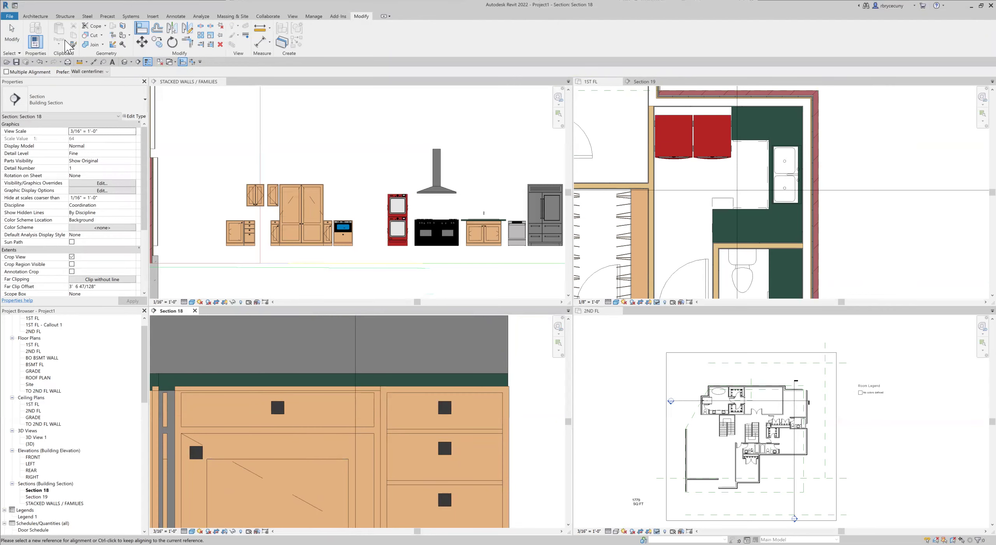
click(11, 35)
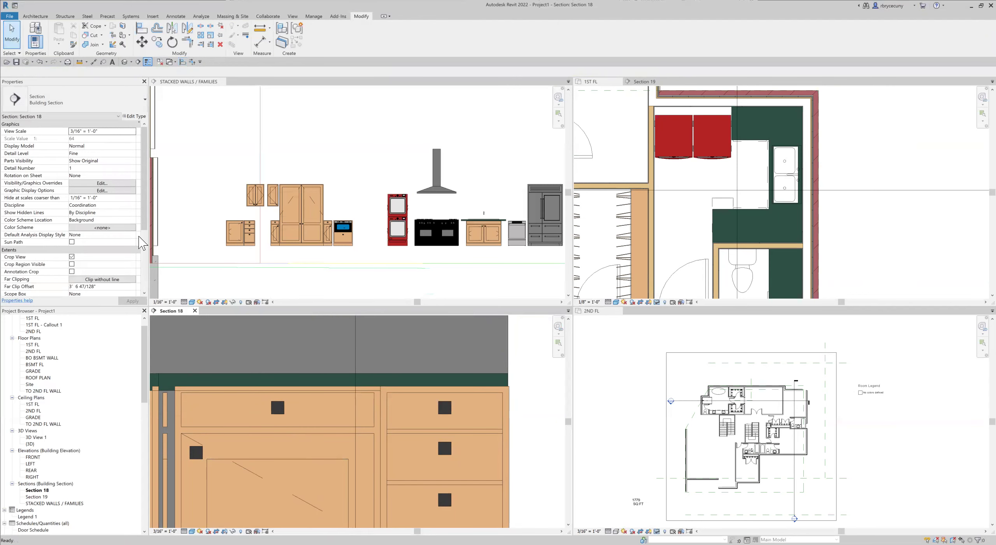
Nudge the 24" single-drawer and 15" four-drawer cabinets together toward the undersink cabinet, within the countertop's end.
click(241, 393)
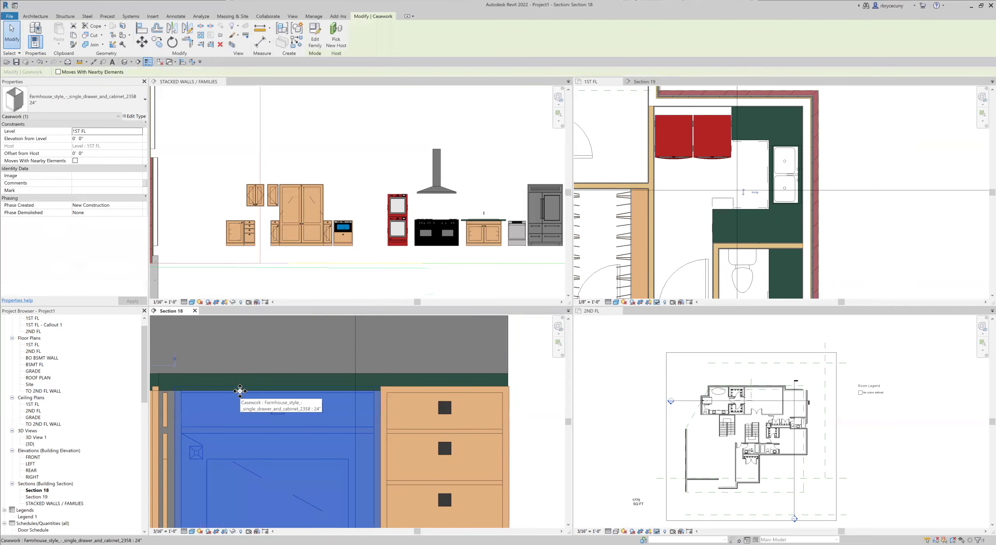
ctrl+click(408, 432)
key(Left)
scroll(408, 433, down, 5)
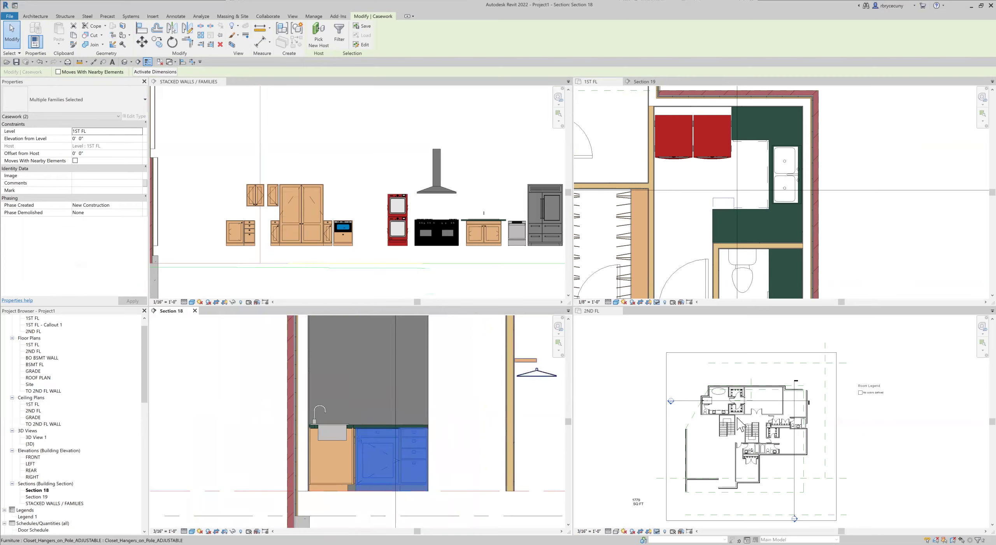
Move the Section 18 line down in the 1ST FL plan so it passes just below the single-sink countertop across from the kitchen island.
scroll(868, 242, down, 4)
click(866, 239)
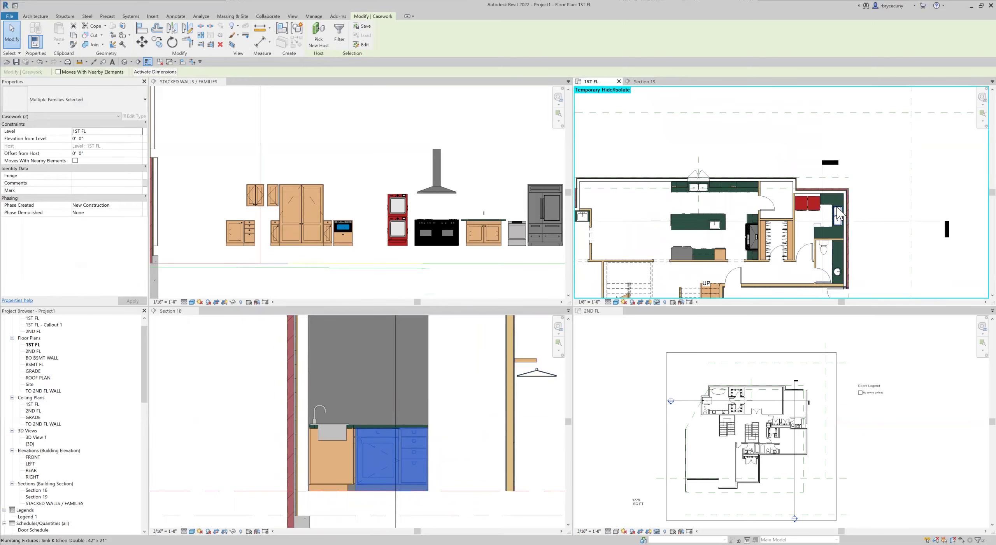
scroll(837, 213, down, 5)
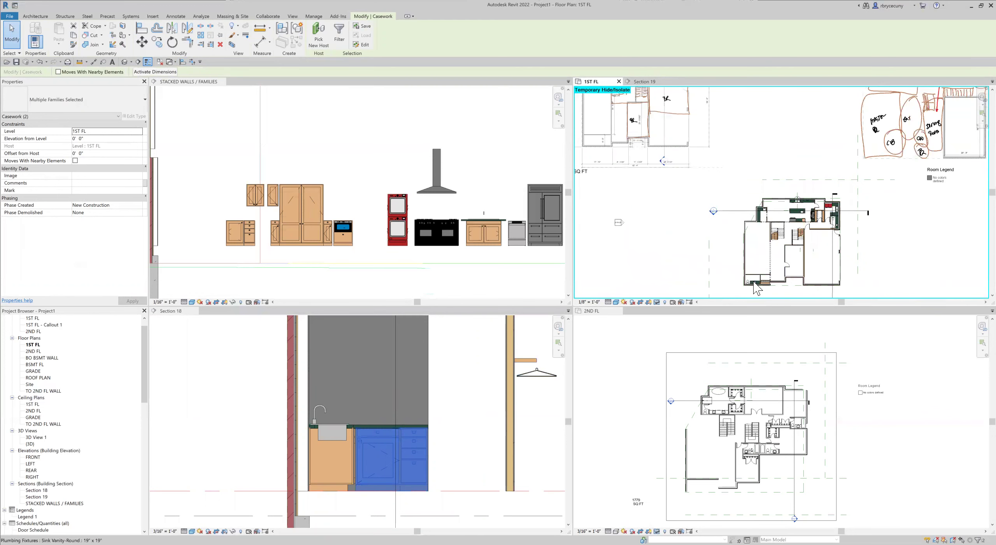
scroll(755, 287, up, 3)
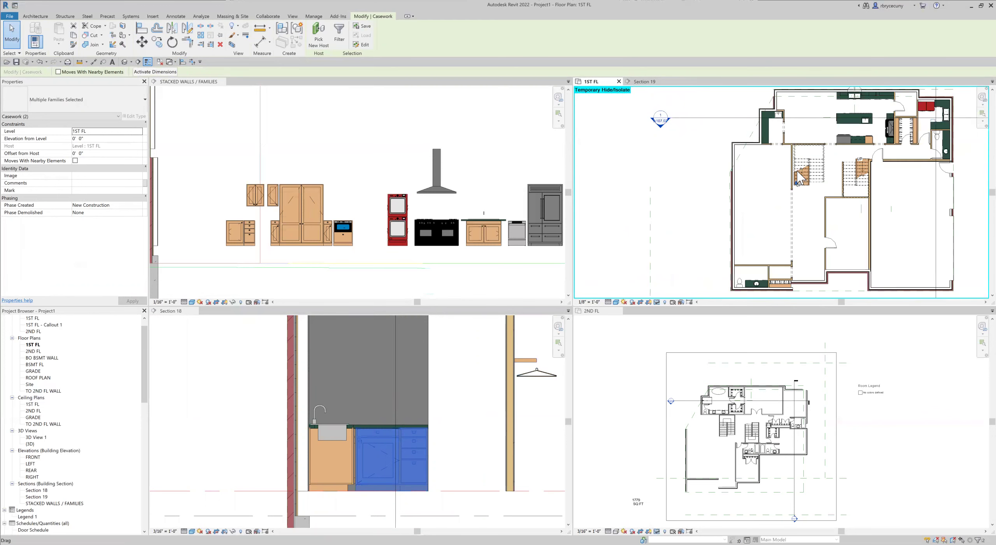
scroll(700, 214, up, 2)
scroll(700, 215, up, 2)
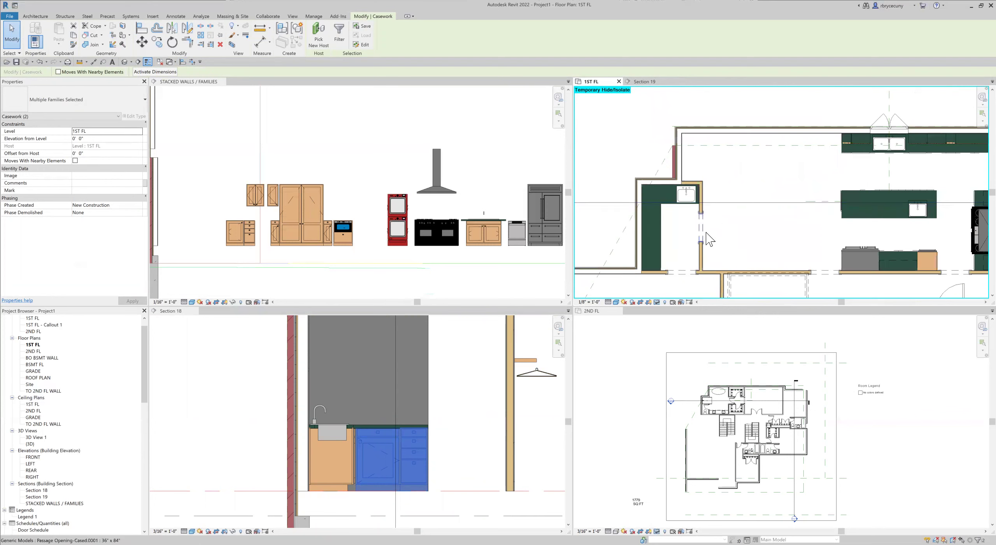
click(741, 210)
drag(741, 210, 740, 222)
Flip Section 18 to face the opposite direction and bring the single sink and the kitchen island cabinets into its view.
scroll(740, 222, down, 4)
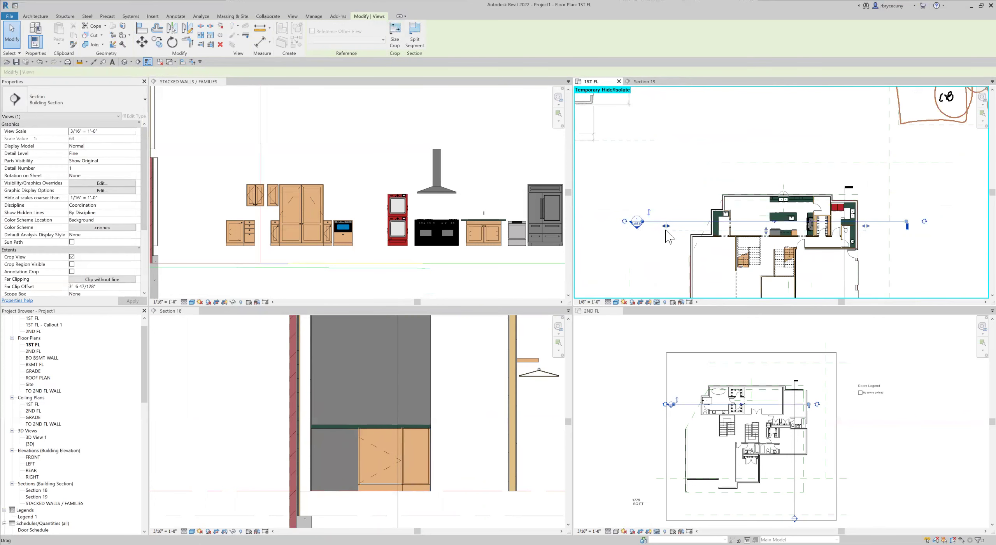
right_click(688, 220)
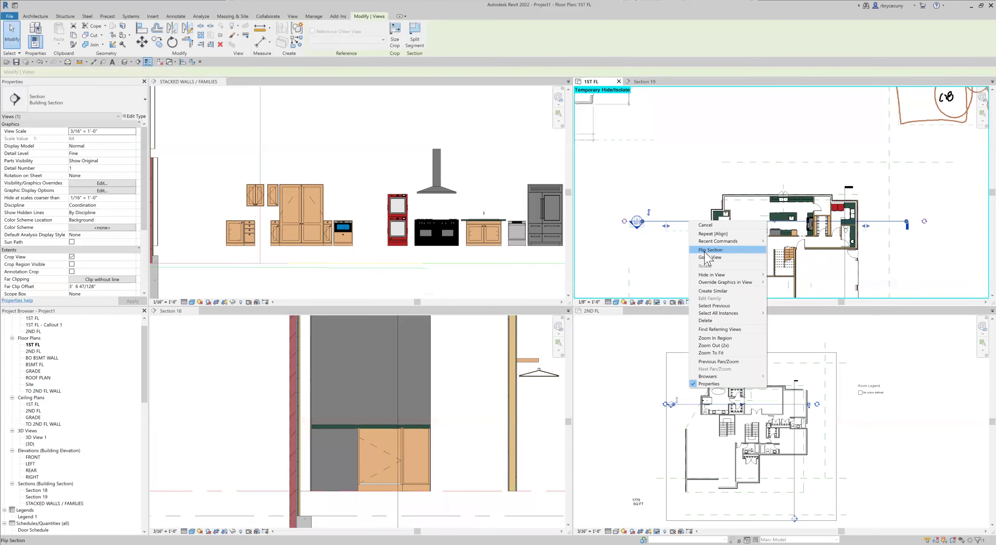
click(705, 250)
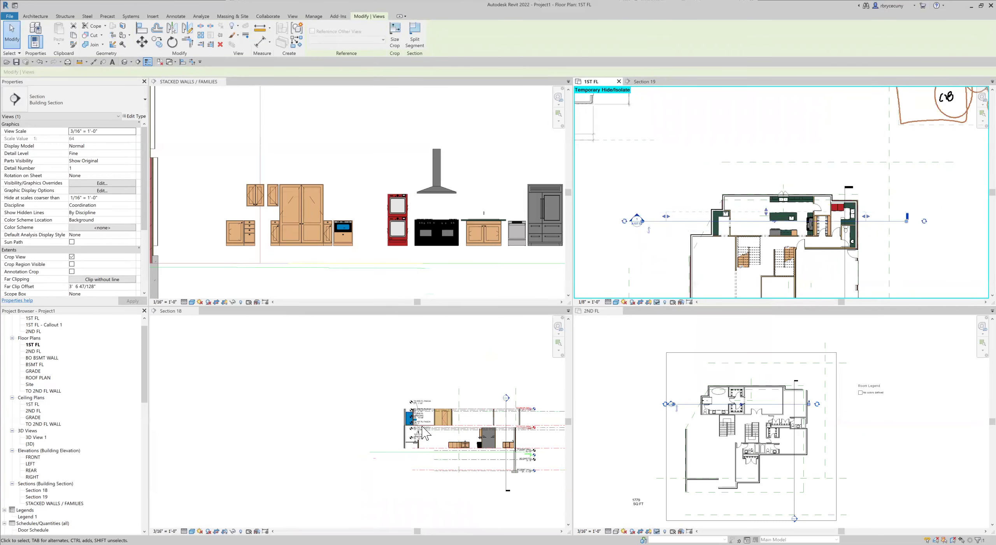
scroll(427, 439, up, 6)
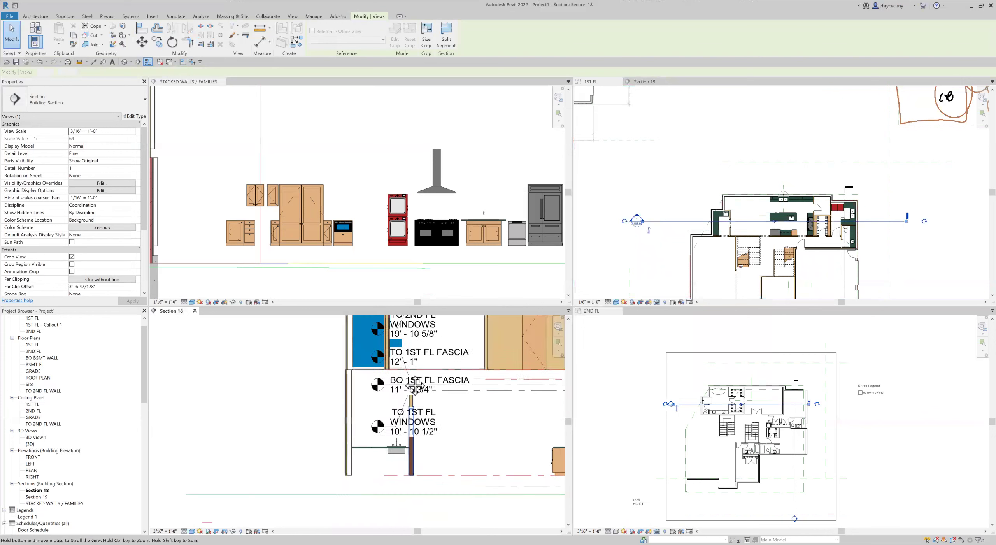
scroll(382, 405, down, 5)
middle_drag(335, 412, 324, 415)
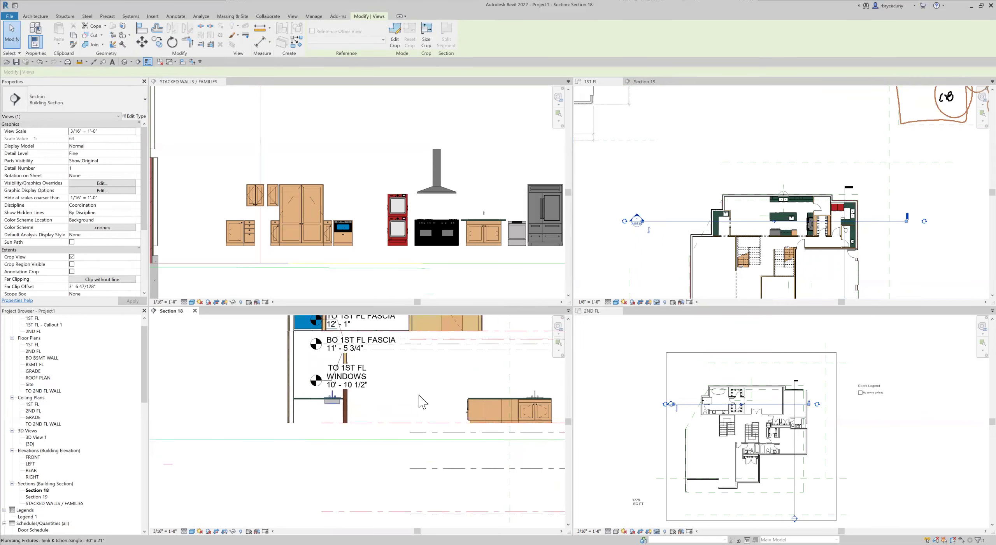
Copy the 48" undersink double-door base cabinet from the kitchen island to below the other single sink in Section 18.
click(537, 410)
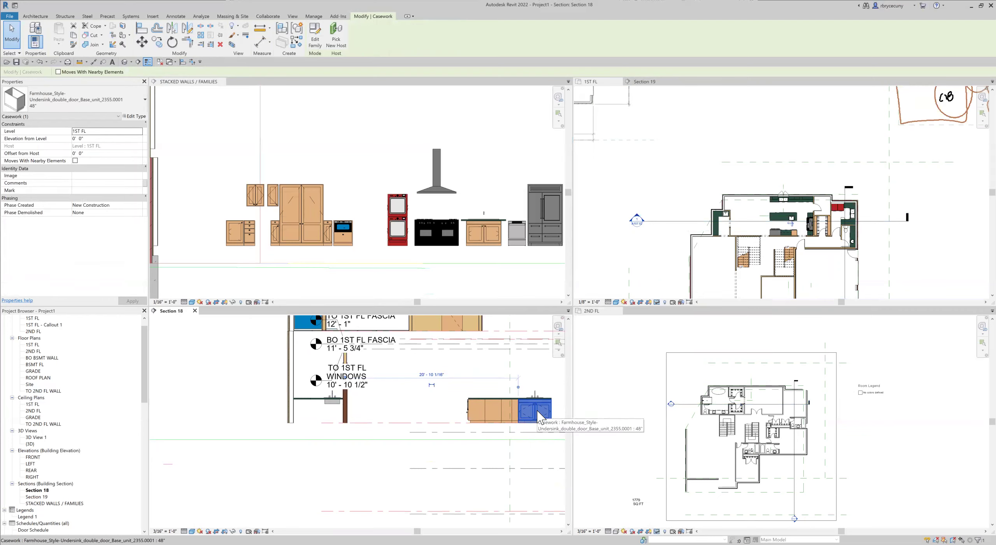
scroll(783, 226, up, 5)
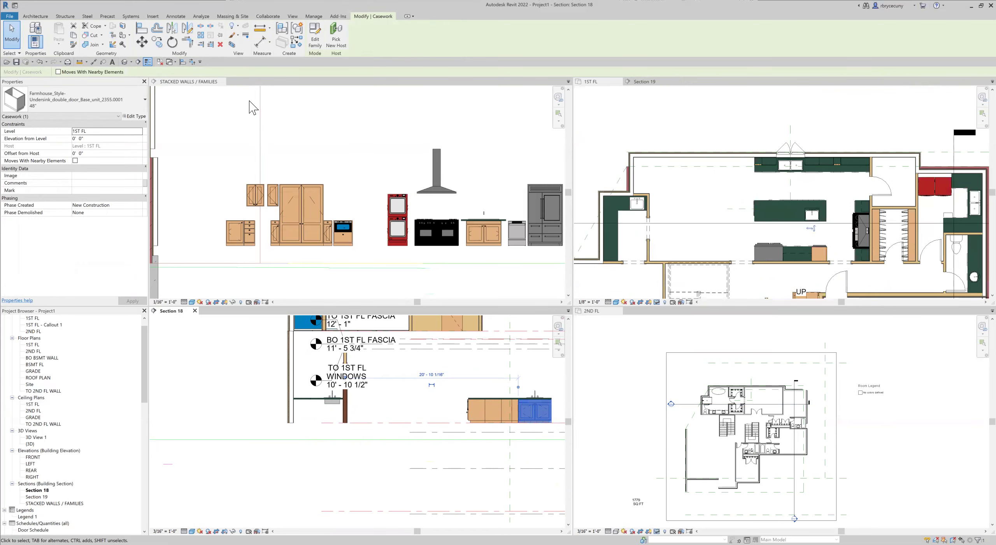
key(c)
key(o)
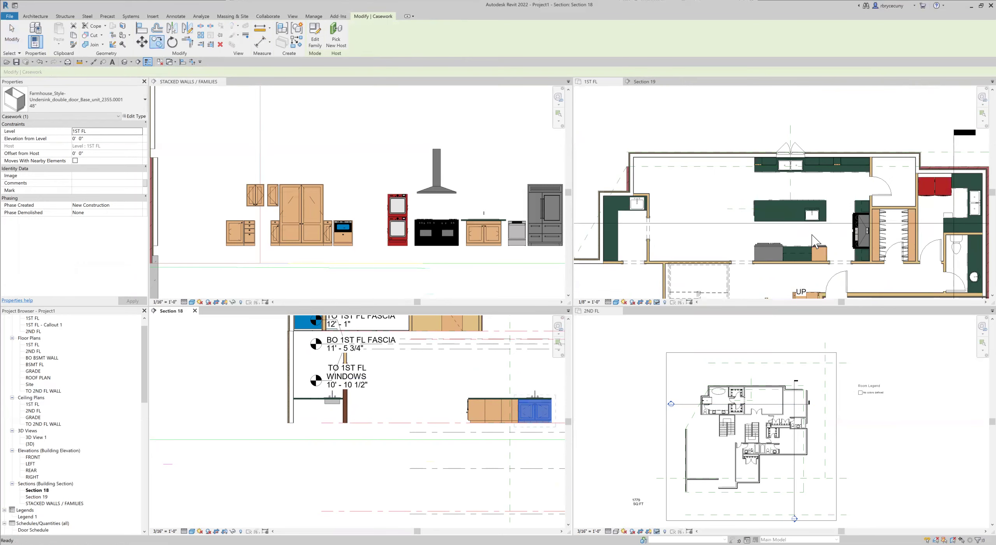
click(530, 371)
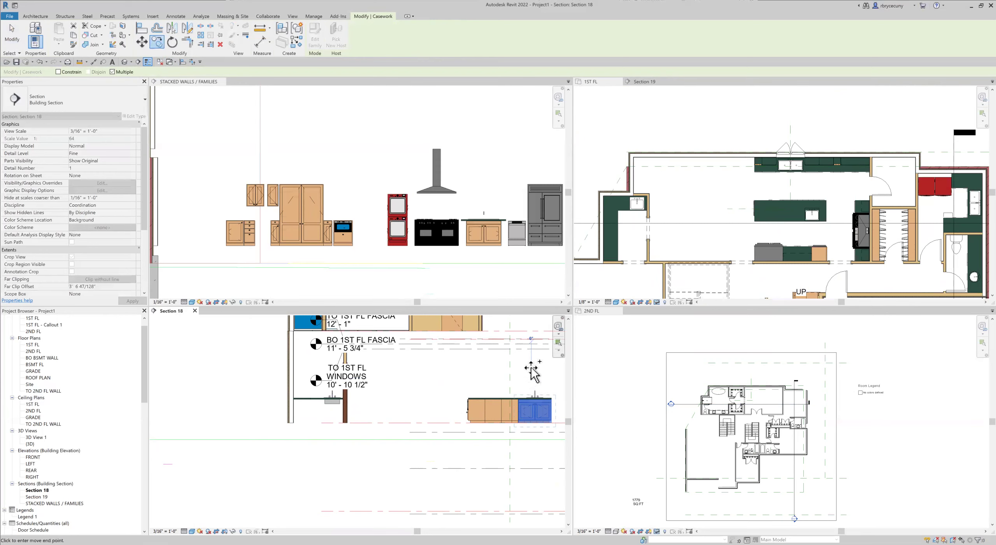
click(327, 363)
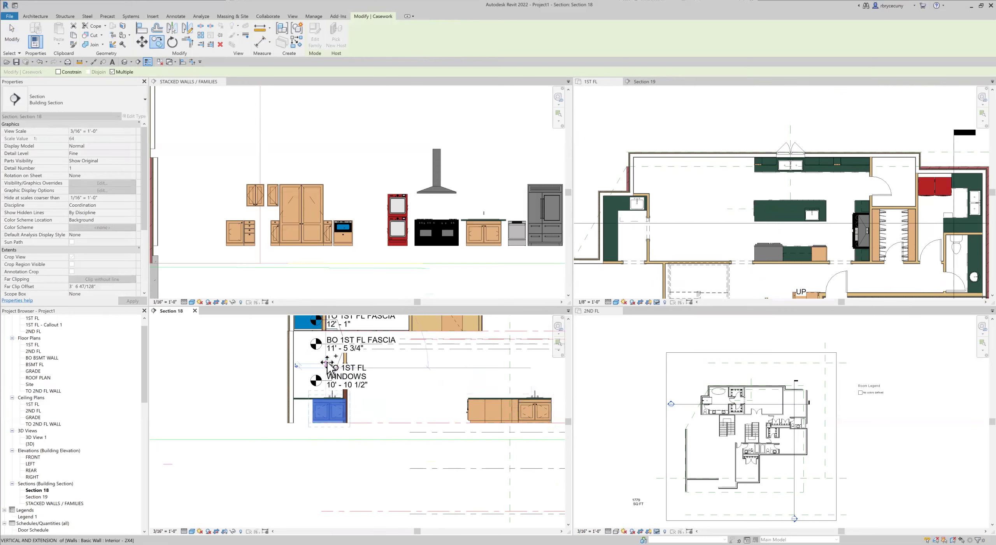
scroll(657, 210, up, 5)
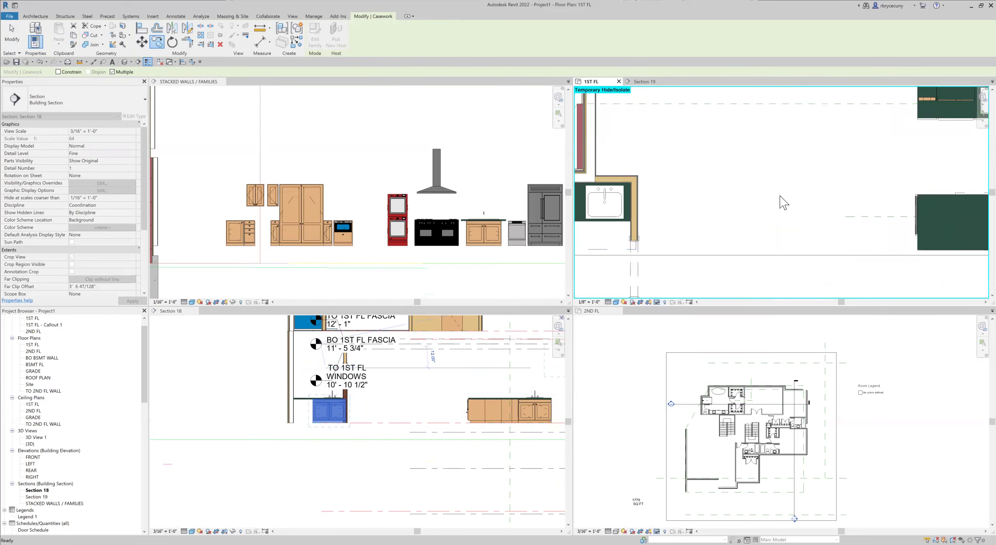
key(Escape)
key(Escape)
scroll(739, 240, down, 2)
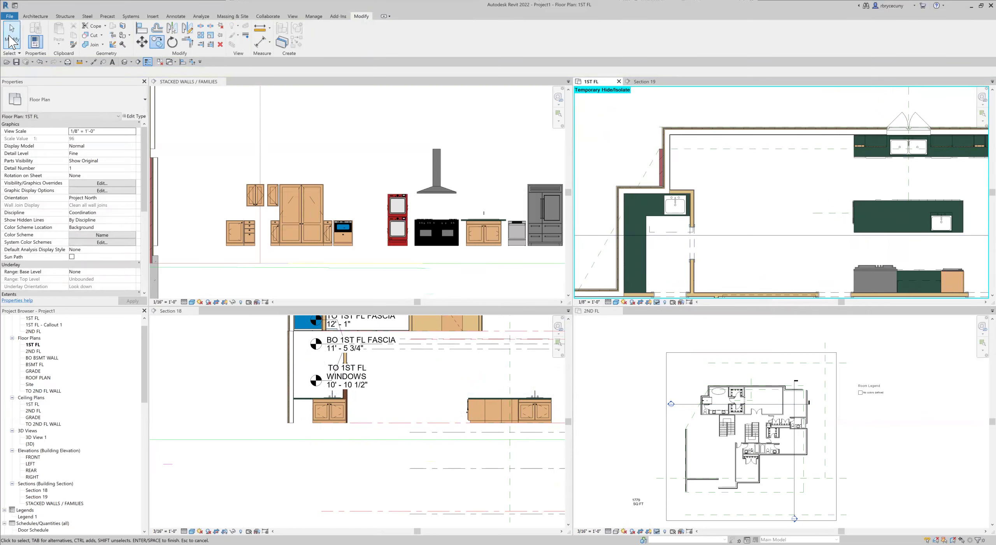
Change the under-sink double-door base cabinet in Section 18 to the 30" type.
click(11, 39)
scroll(425, 344, down, 3)
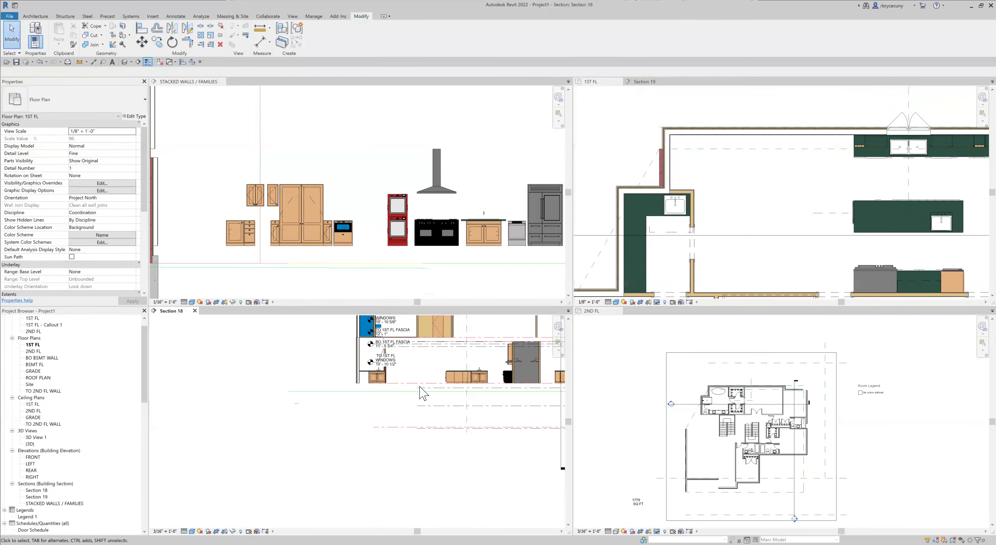
click(383, 377)
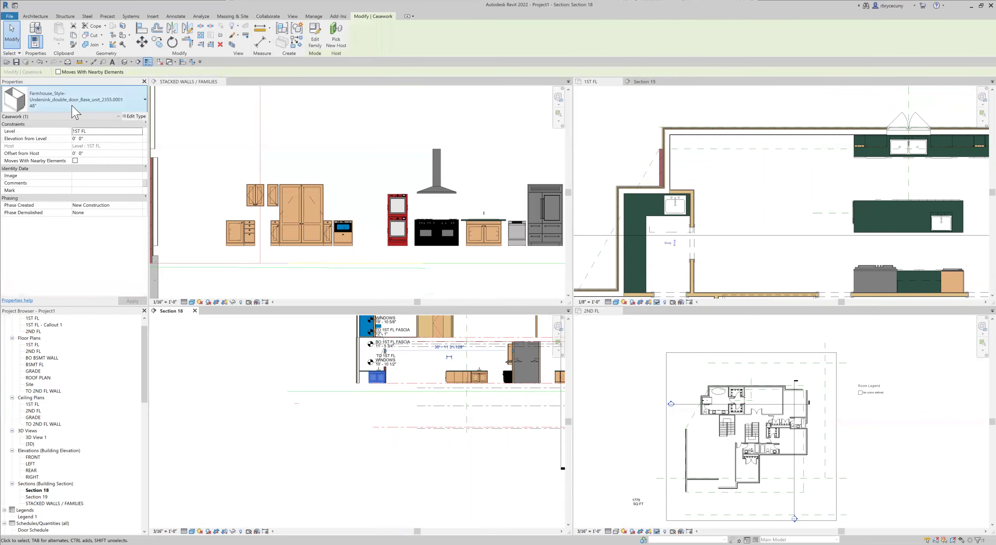
click(74, 110)
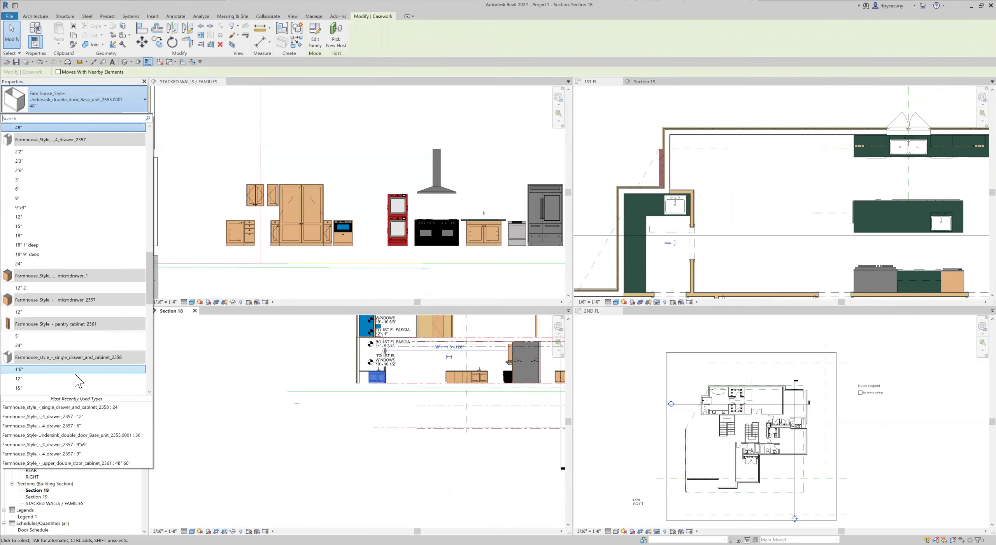
scroll(70, 173, up, 3)
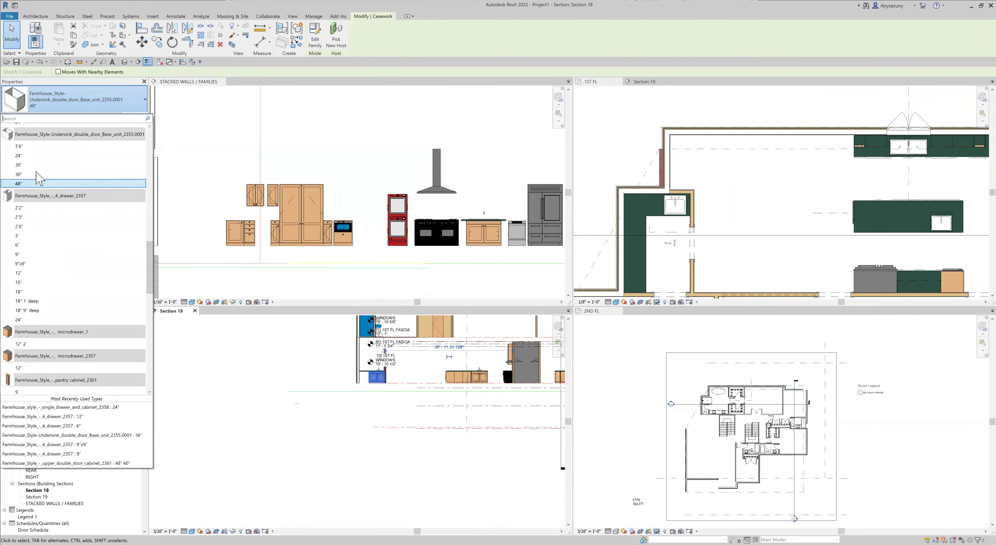
mouse_move(33, 161)
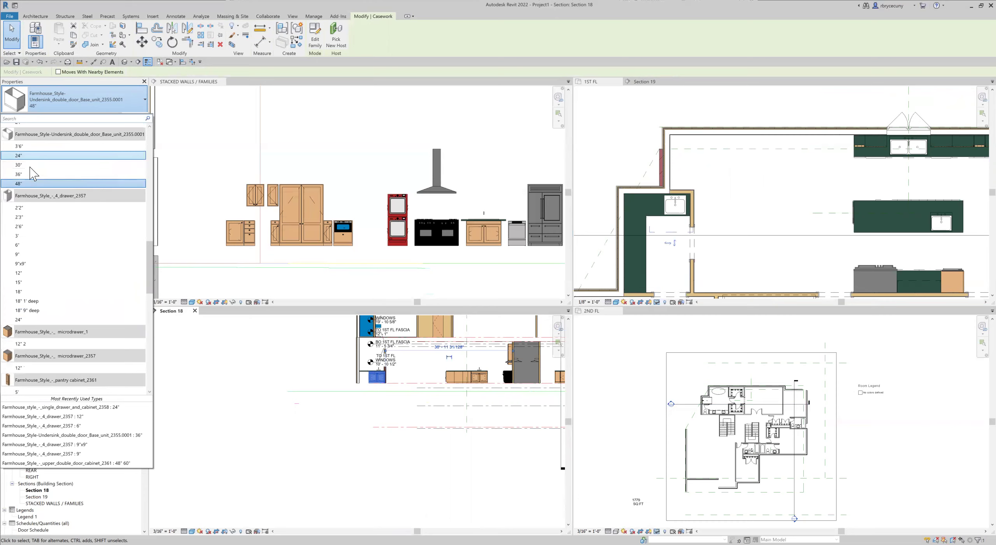
click(30, 168)
scroll(427, 383, up, 4)
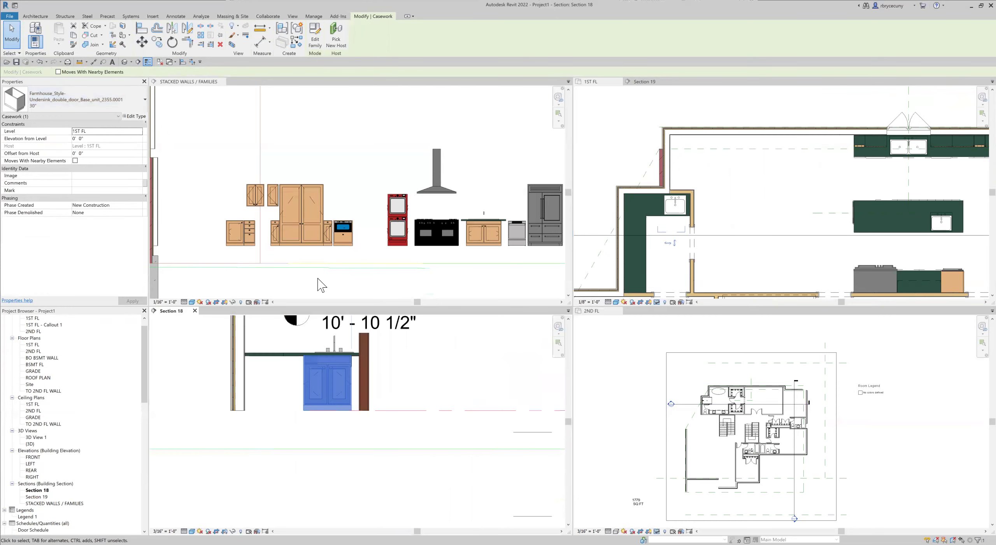
click(141, 30)
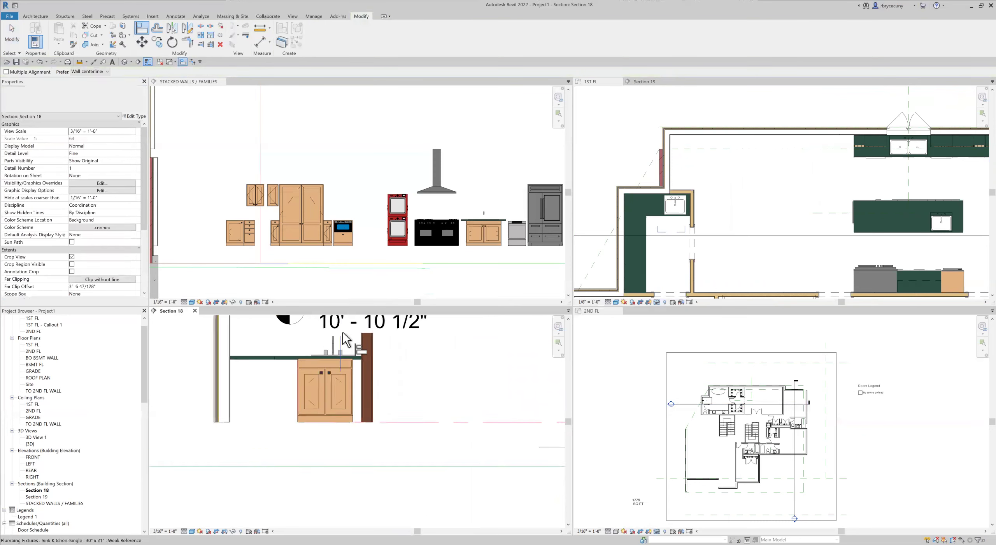
scroll(325, 371, up, 3)
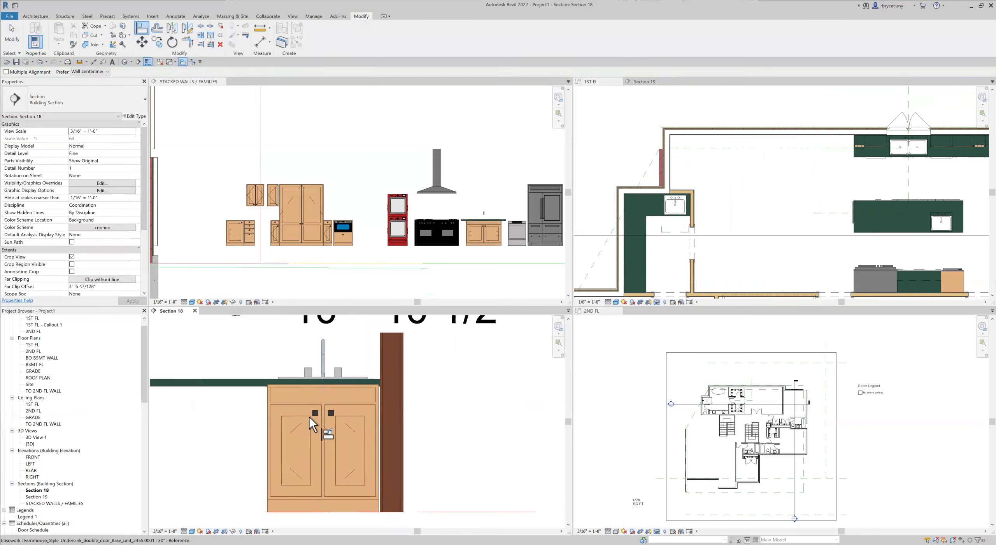
scroll(325, 373, down, 4)
middle_drag(350, 400, 368, 414)
key(Escape)
Create a similar copy of the 15" four-drawer cabinet from the STACKED WALLS / FAMILIES section and place it in the 1ST FL plan near the sink.
scroll(681, 226, up, 3)
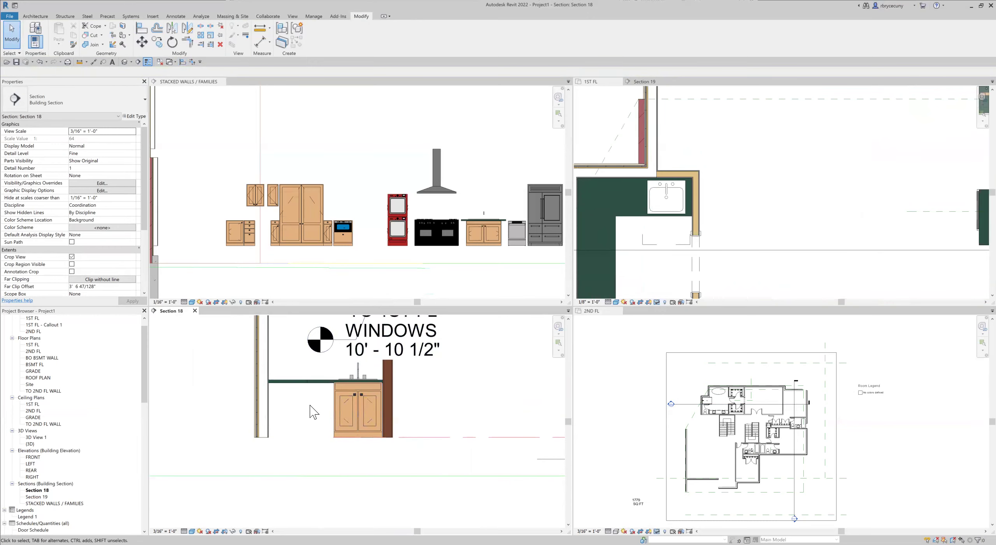
scroll(299, 380, up, 4)
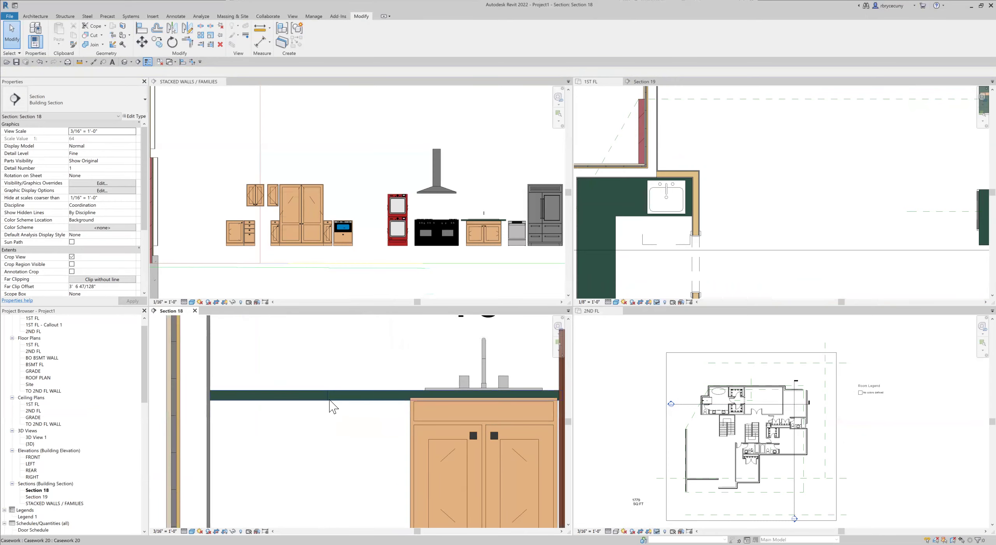
scroll(413, 424, down, 3)
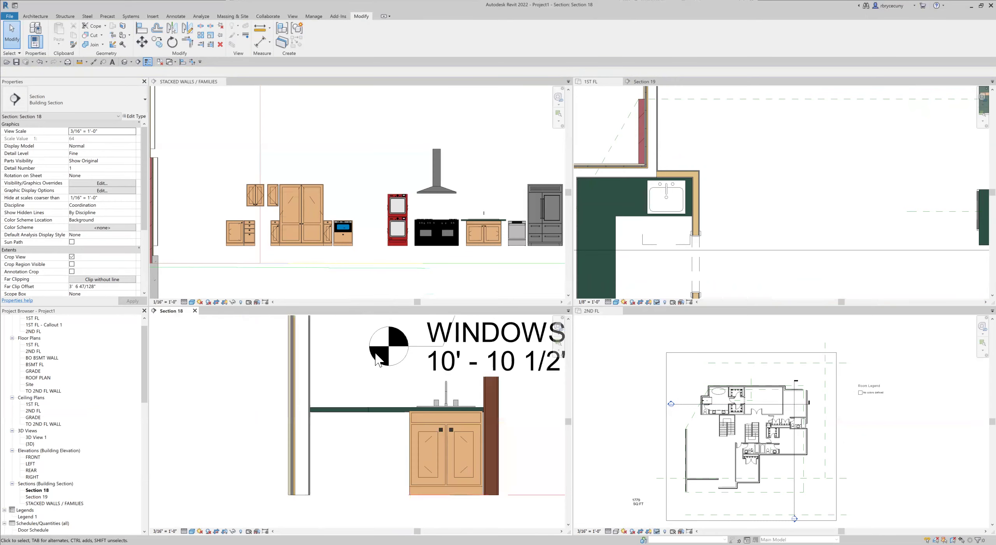
click(248, 233)
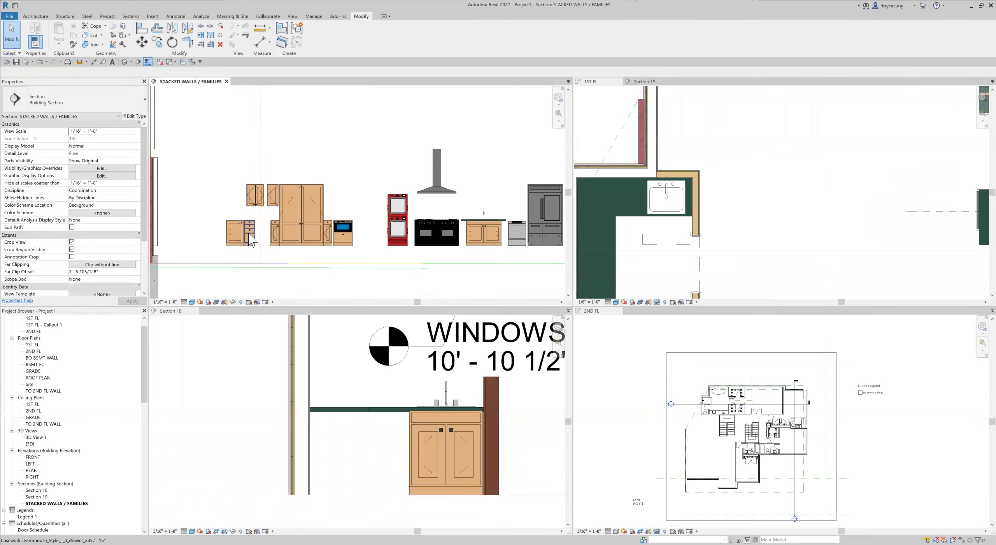
click(248, 232)
right_click(248, 233)
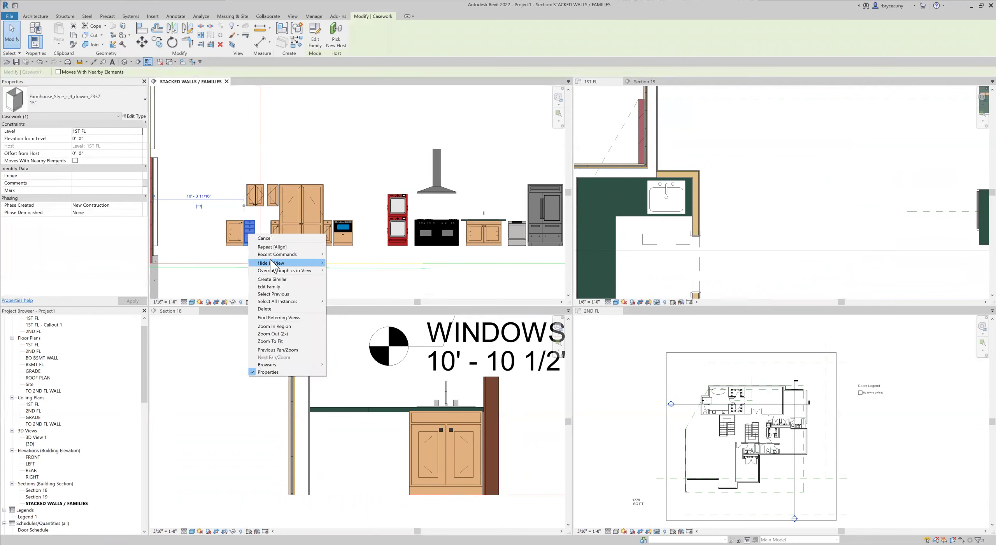
click(273, 279)
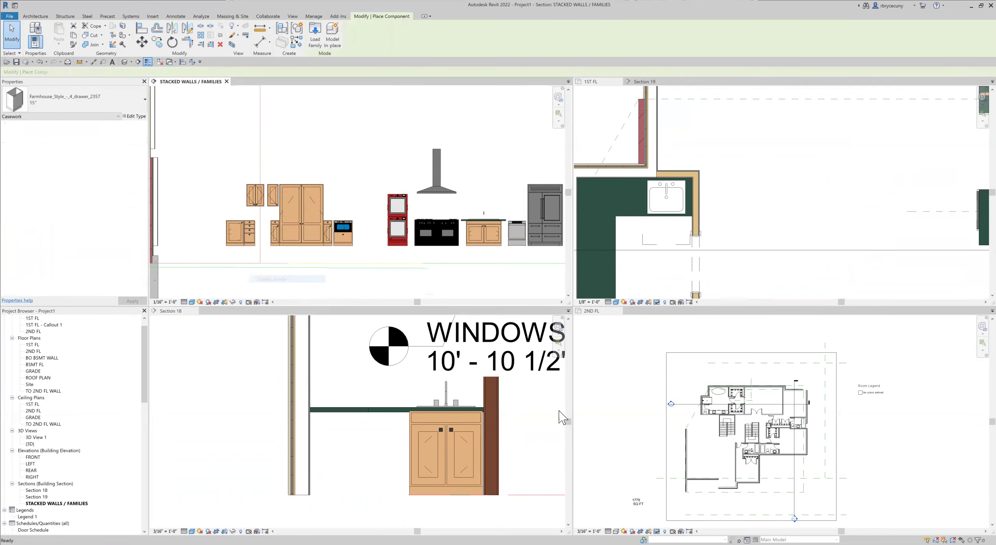
click(656, 257)
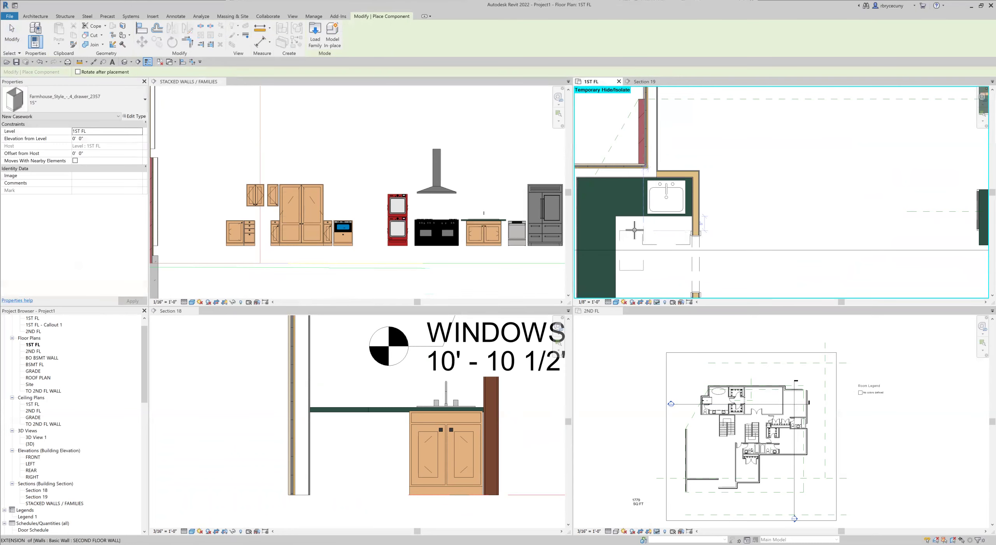
click(737, 206)
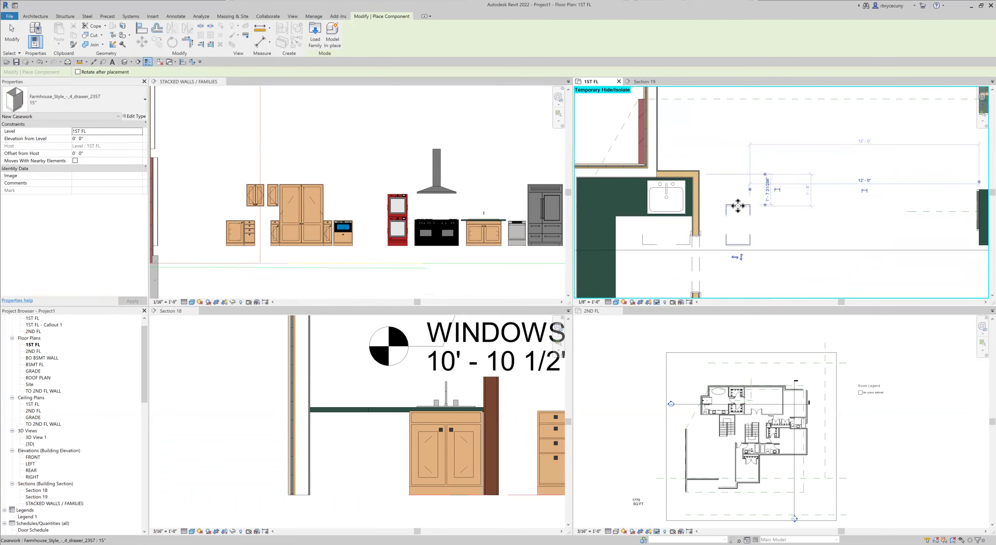
key(Escape)
key(Escape)
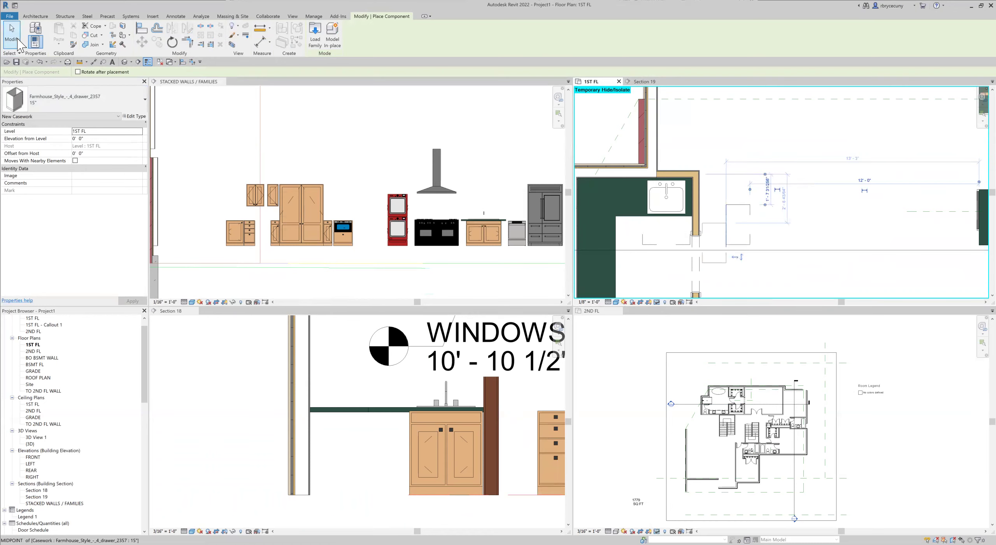
Move the 15" drawer cabinet beside the sink base cabinet and align its side flush with the sink base's adjacent side.
drag(730, 235, 621, 224)
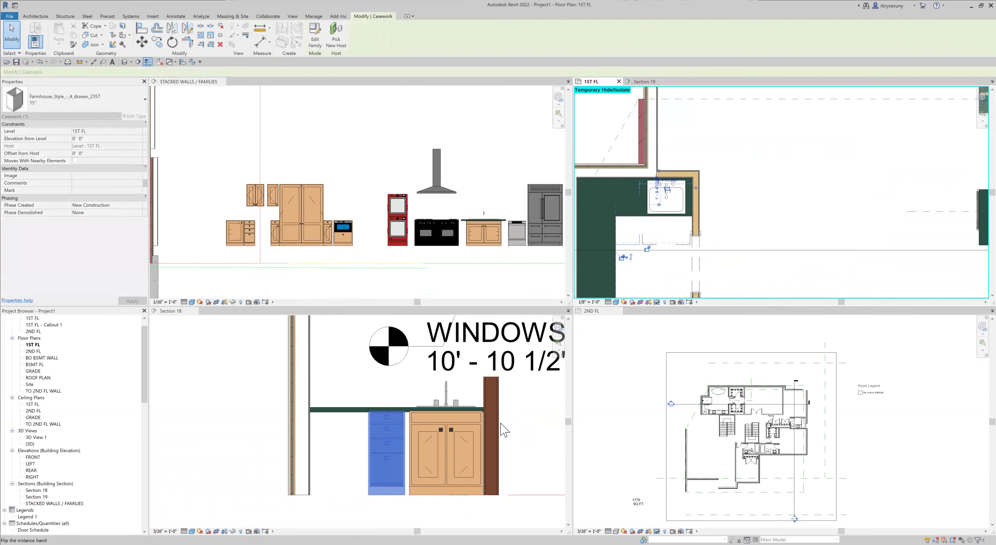
scroll(406, 453, up, 4)
click(138, 30)
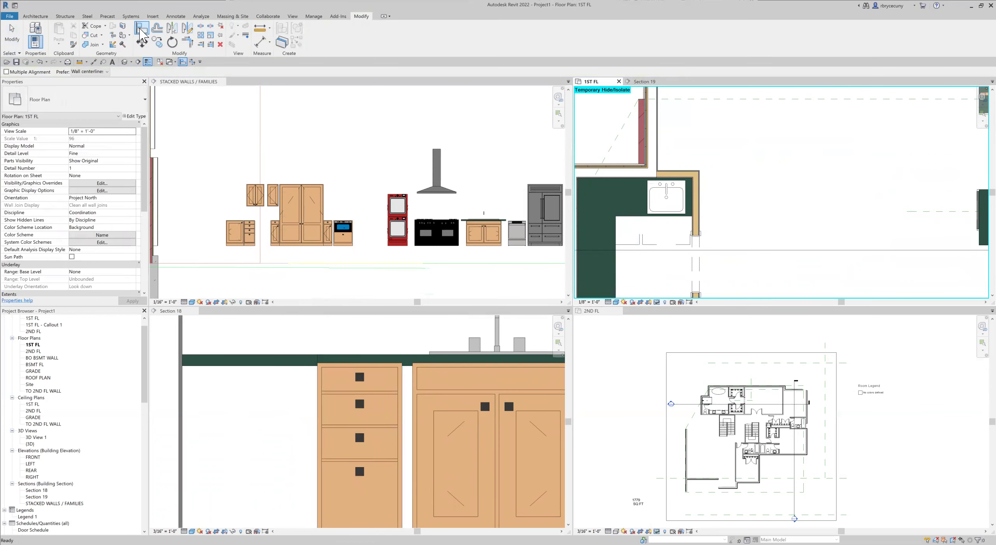
click(413, 453)
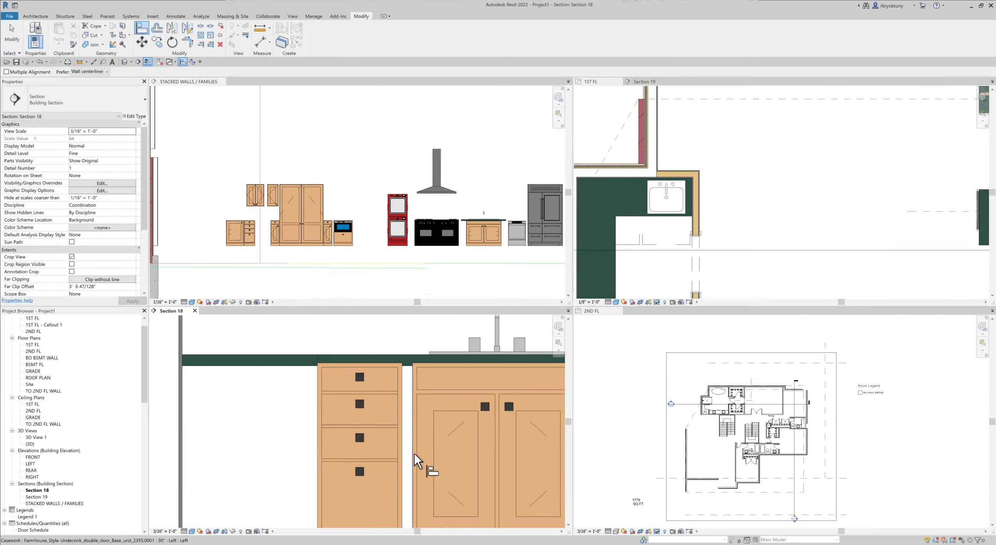
click(412, 453)
click(403, 455)
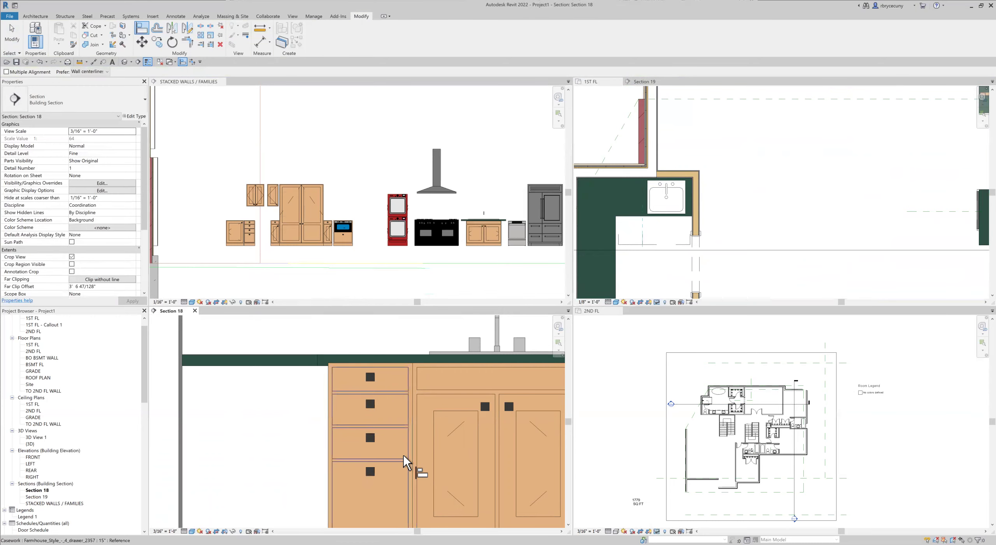
Try to align the cabinet fronts with the countertop's front edge in the 1ST FL plan, and undo the resulting change.
scroll(329, 335, up, 5)
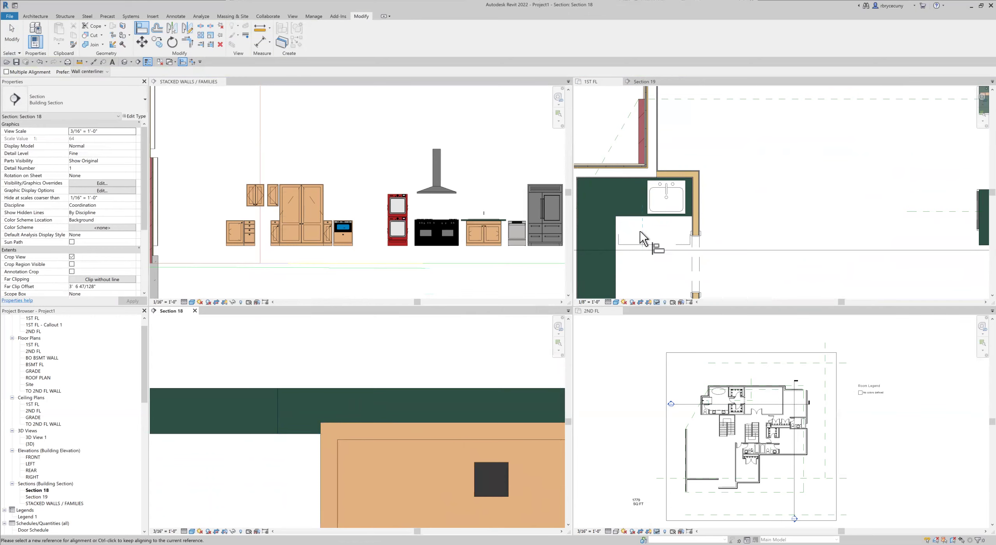
scroll(636, 222, up, 3)
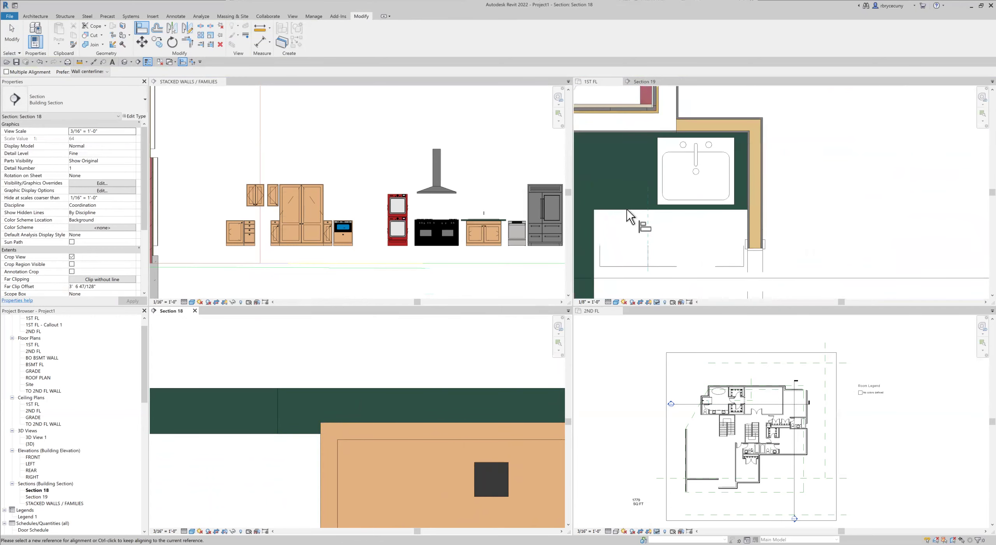
click(627, 208)
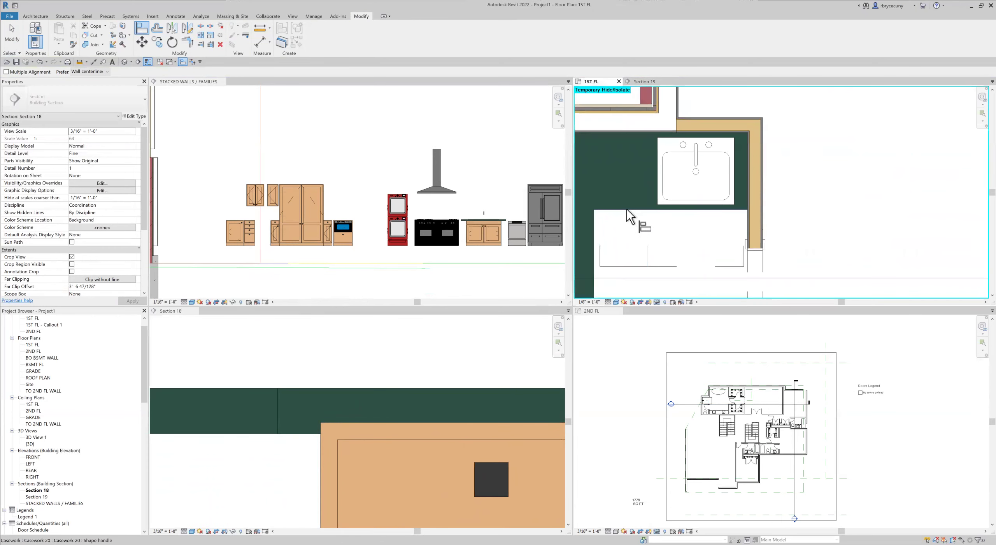
click(678, 210)
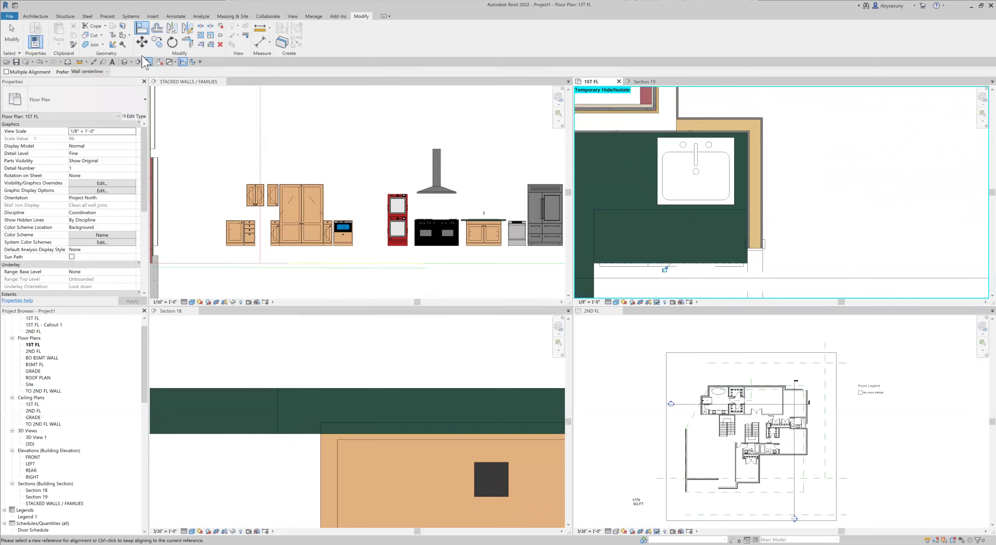
click(39, 62)
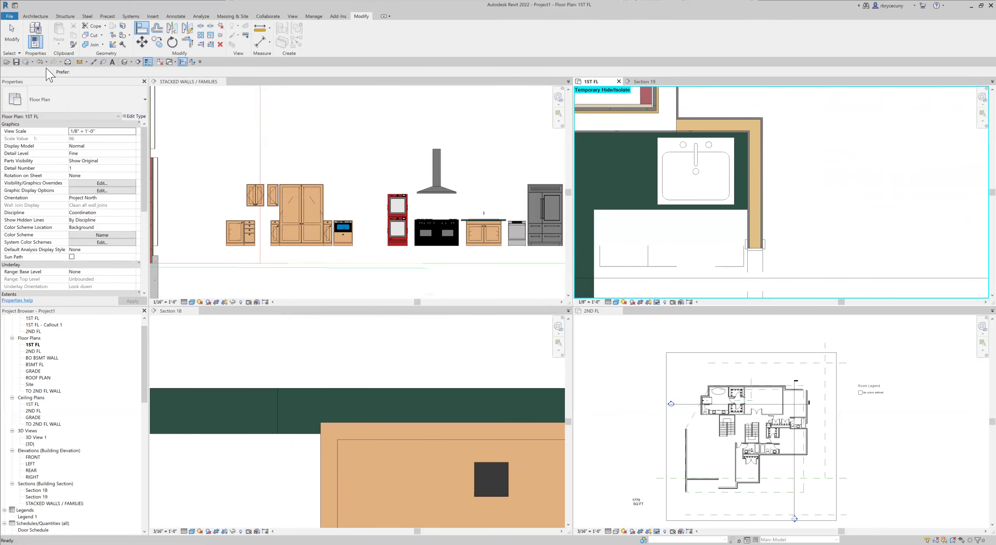
key(Escape)
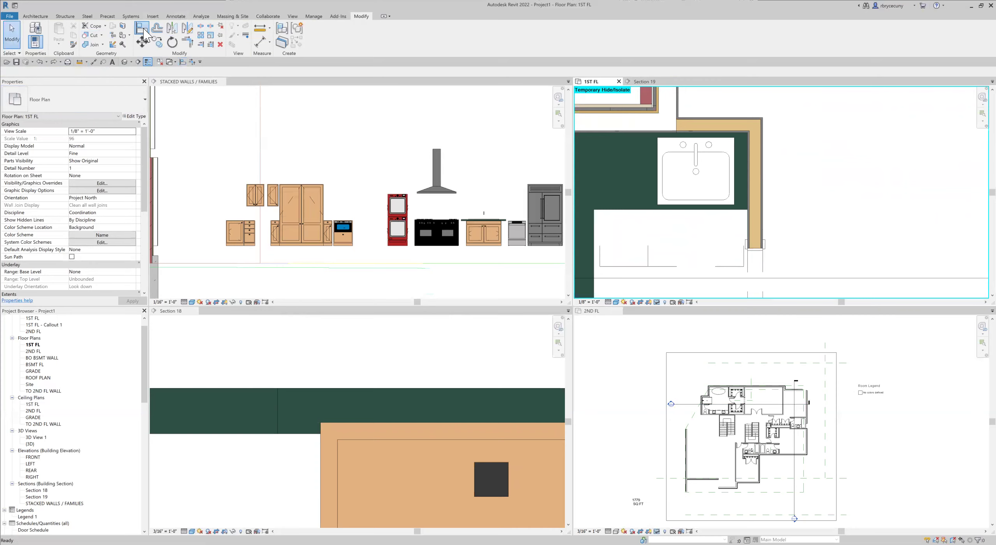
Align the front of the 15" drawer cabinet with the countertop's front edge in the 1ST FL plan.
click(143, 30)
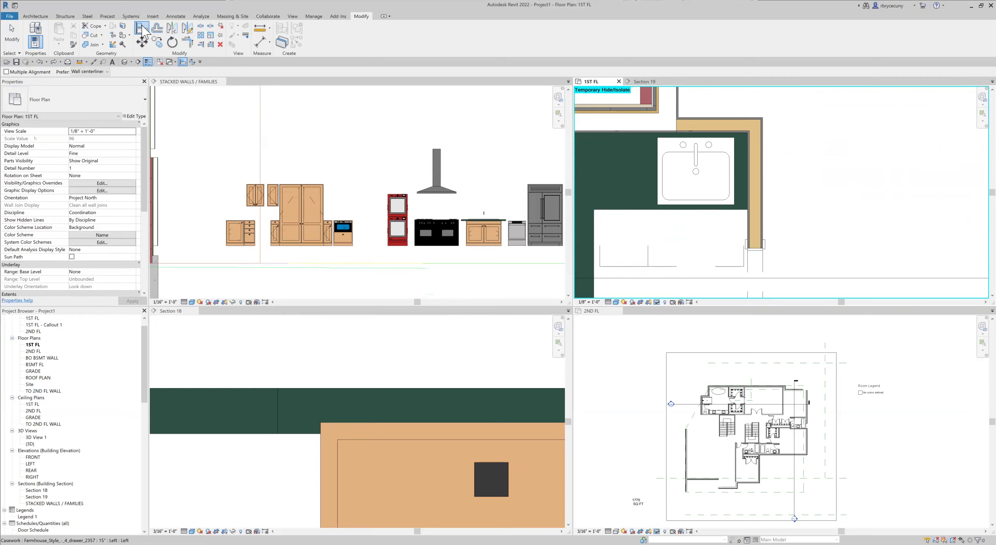
click(637, 209)
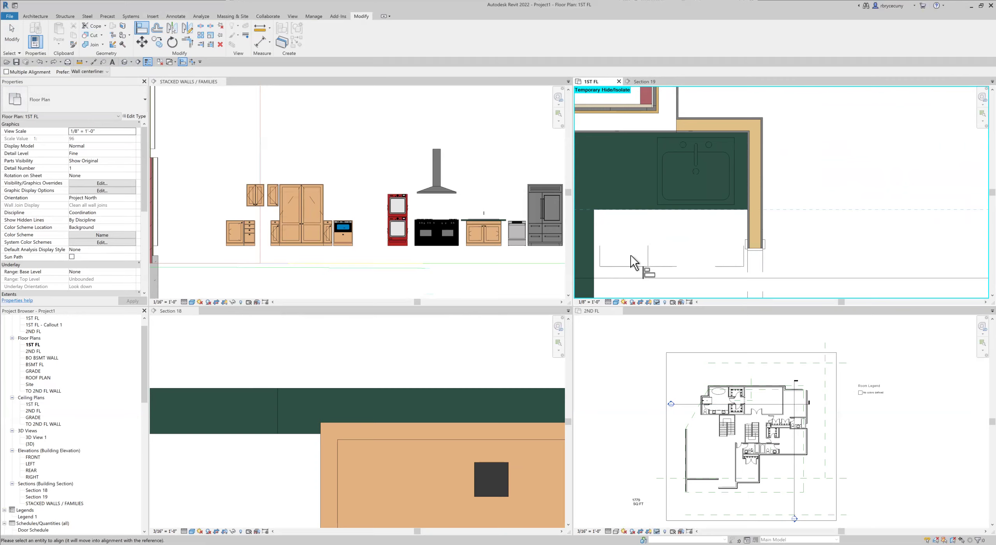
Try to align the sink base cabinet's front with the countertop's front edge, and undo the resulting countertop change.
click(702, 209)
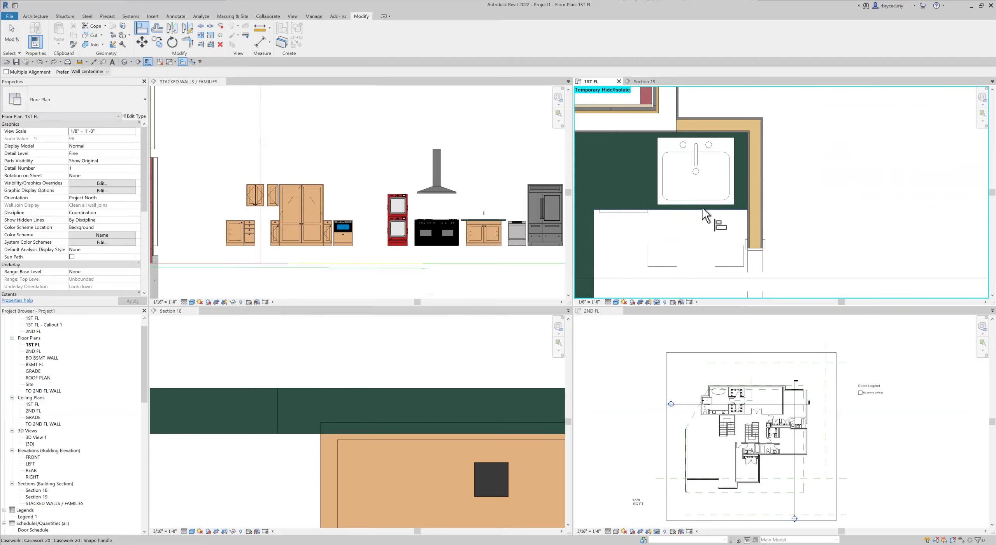
click(700, 210)
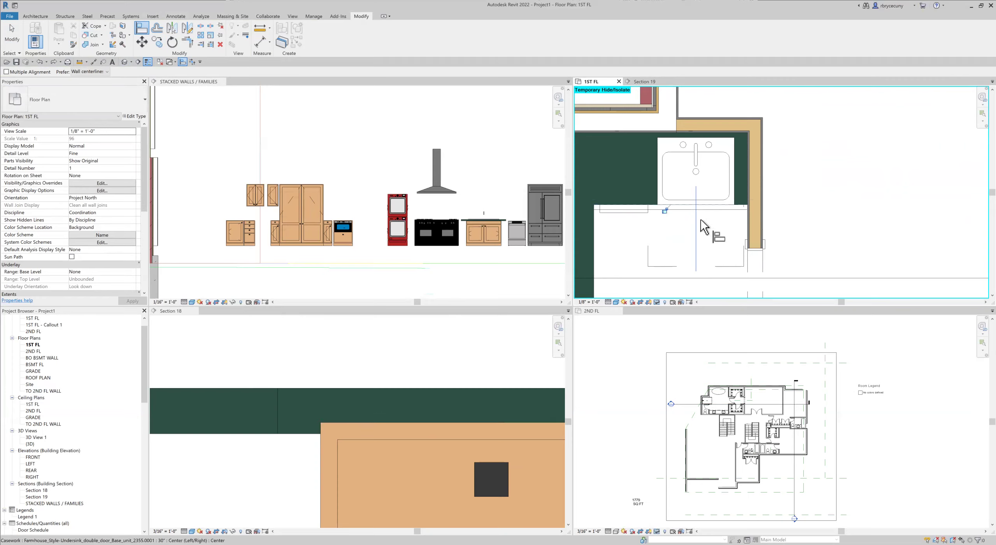
click(672, 263)
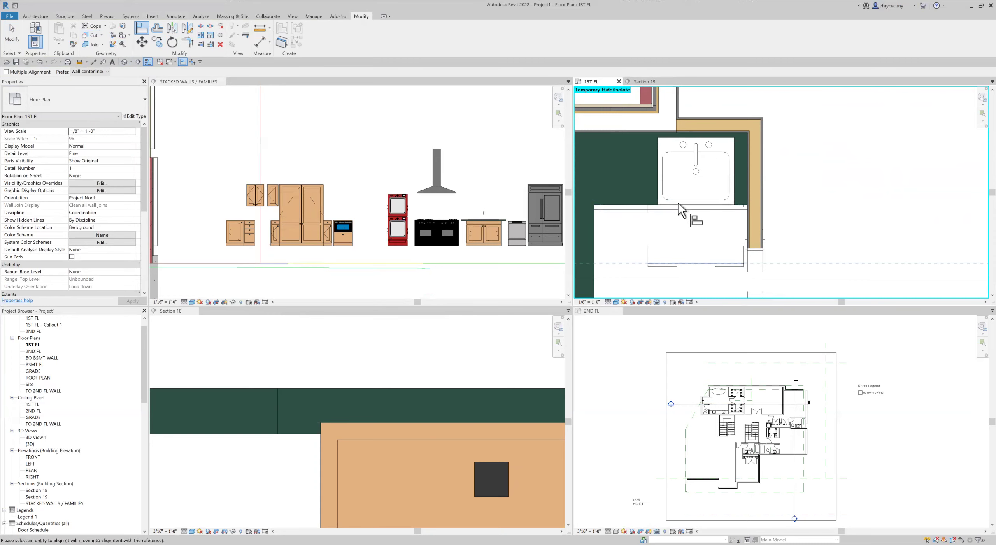
click(668, 210)
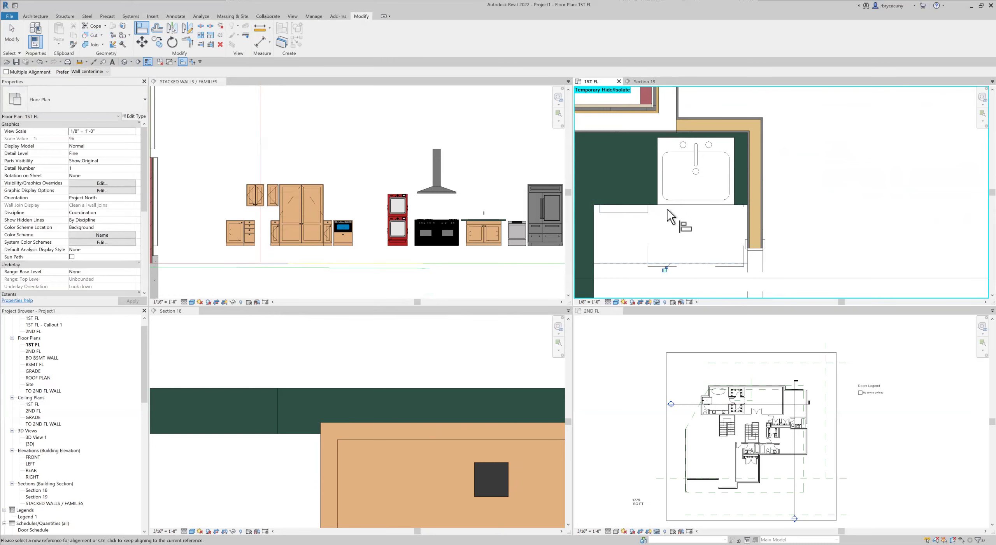
scroll(662, 263, down, 5)
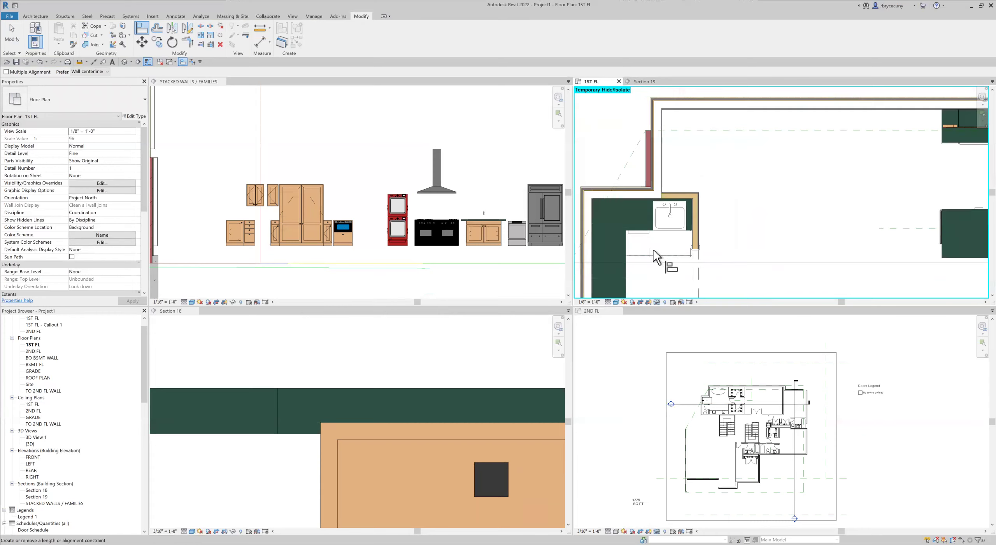
click(41, 62)
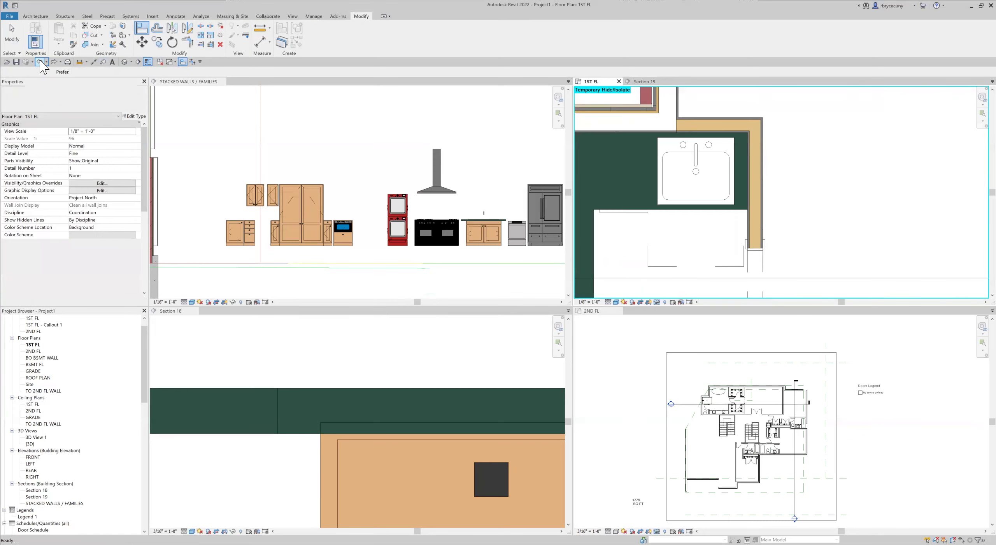
Align the sink base cabinet's front with the front of the 15" drawer cabinet in the 1ST FL plan.
scroll(747, 178, up, 1)
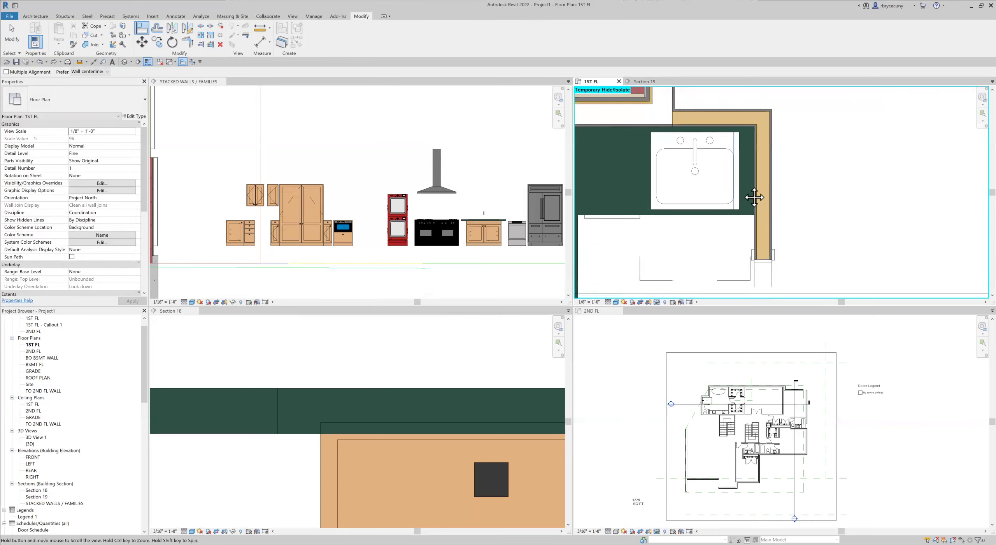
click(142, 28)
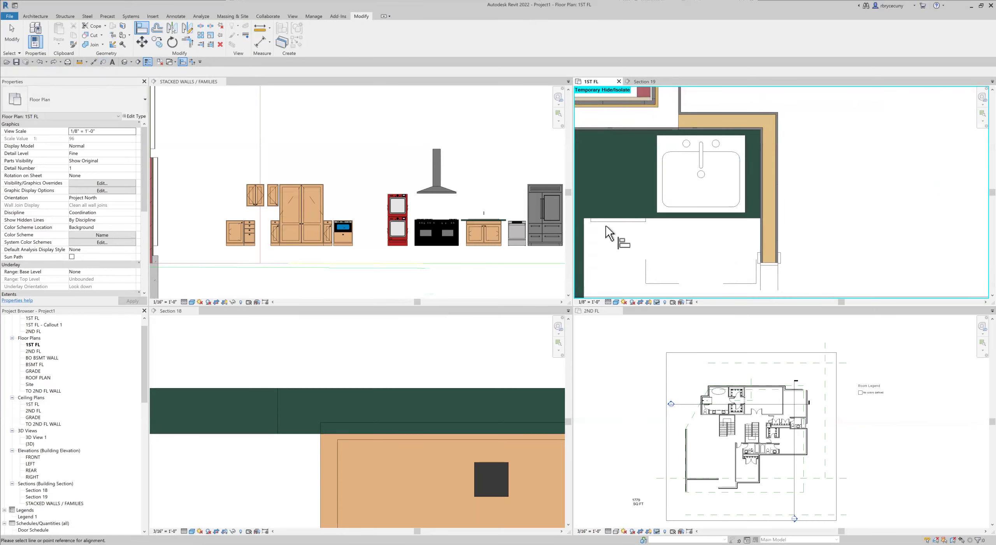
click(665, 286)
scroll(664, 286, down, 2)
scroll(697, 272, down, 4)
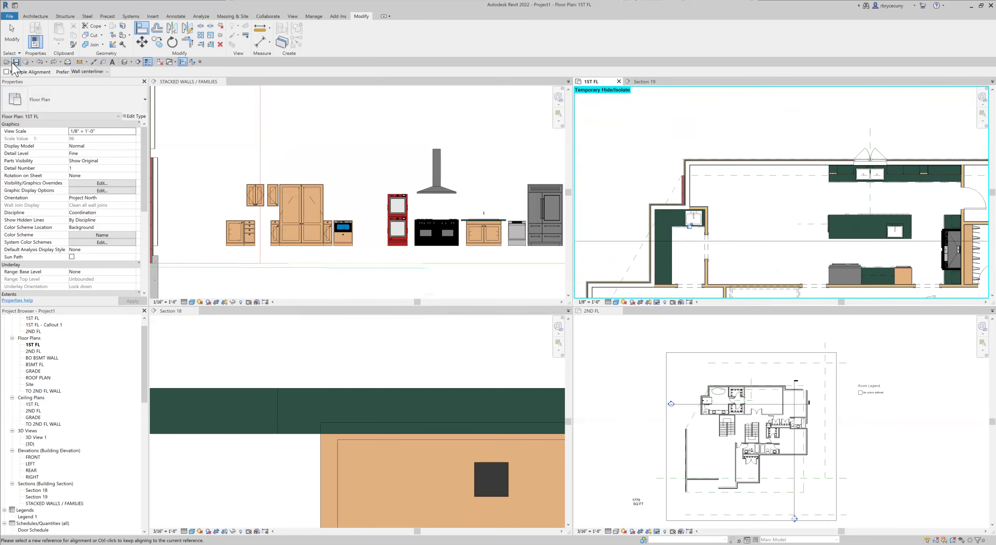
key(Escape)
key(Escape)
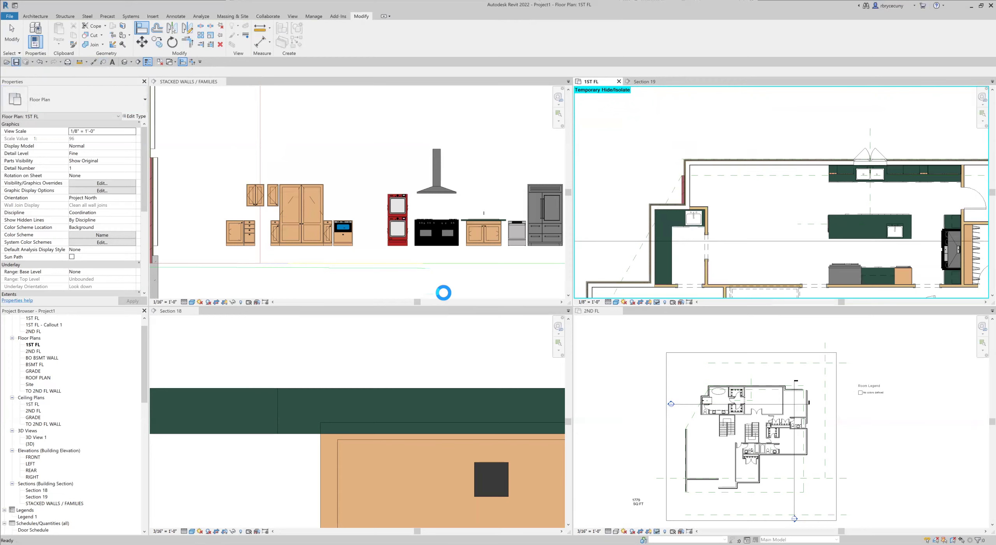
Move the vertical building section line from the laundry area to the L-shaped sink countertop in the 1ST FL plan.
key(a)
key(l)
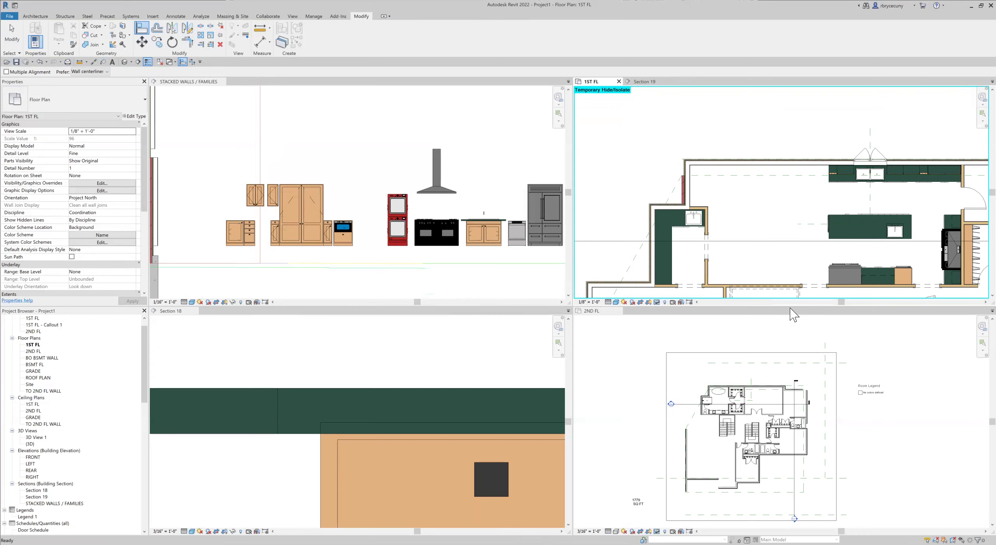
scroll(801, 321, down, 2)
scroll(785, 283, down, 2)
middle_drag(784, 282, 771, 172)
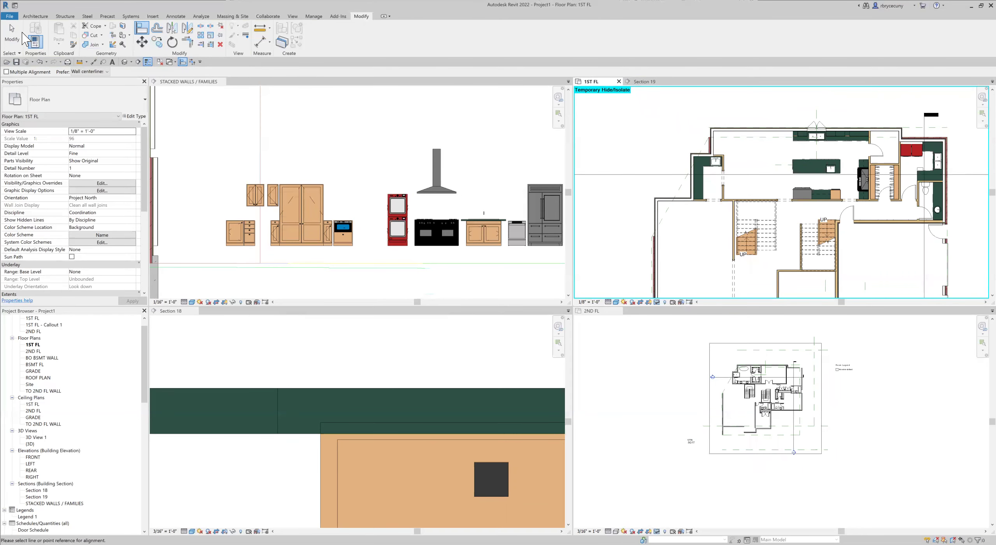
click(12, 34)
click(924, 253)
drag(910, 251, 715, 238)
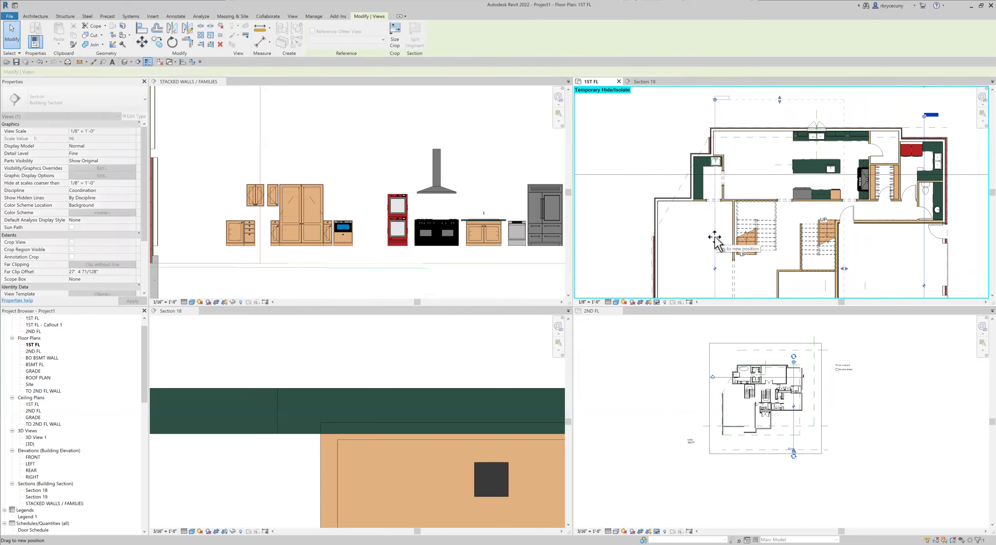
drag(715, 237, 715, 238)
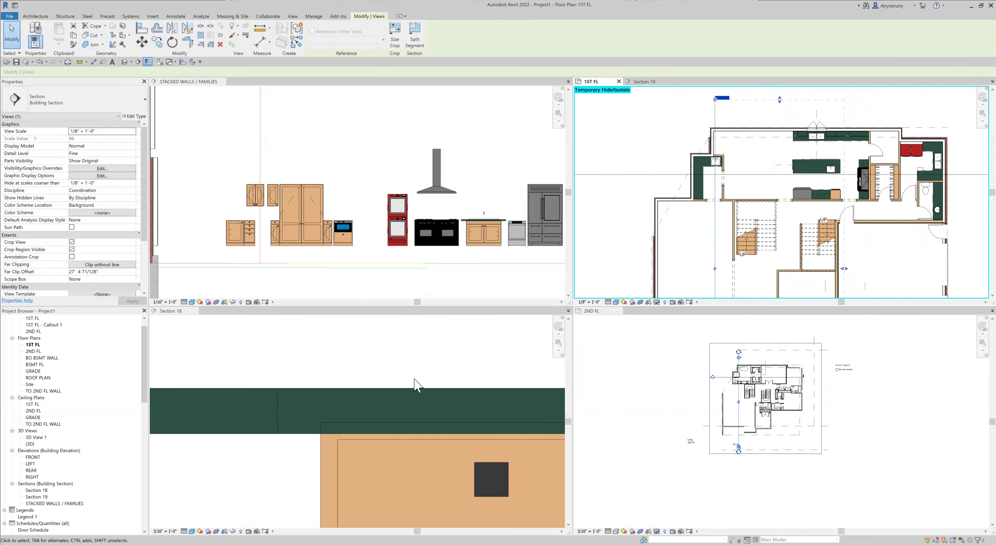
Create a similar 24" upper double-door cabinet and place it on the wall behind the L-shaped countertop, beside the sink.
scroll(414, 385, down, 5)
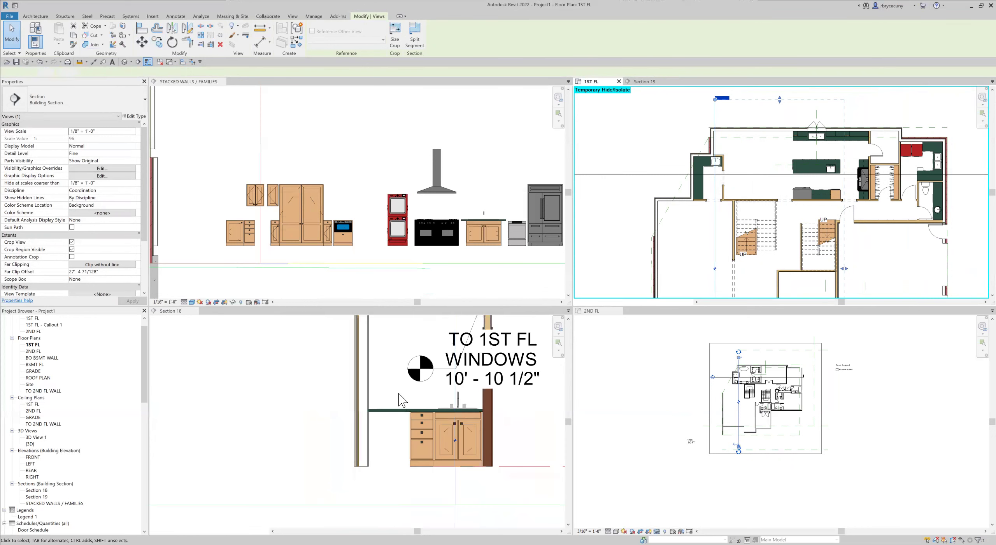
middle_drag(402, 398, 392, 424)
scroll(269, 200, up, 2)
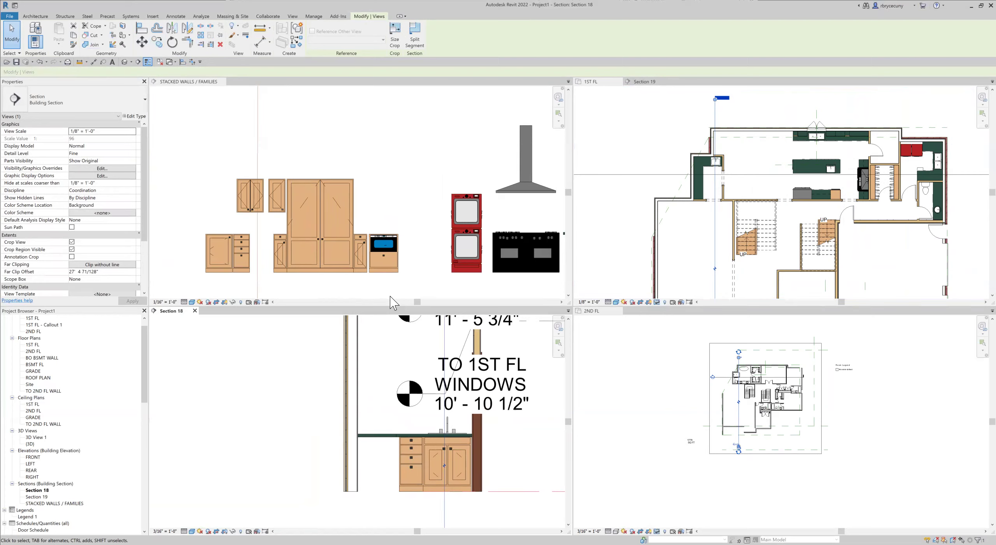
click(248, 196)
click(248, 196)
right_click(248, 195)
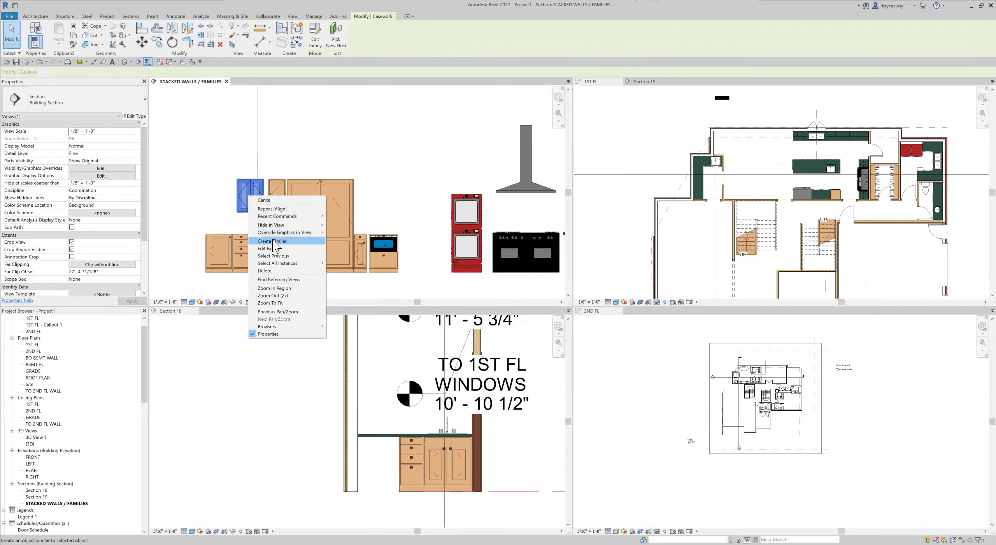
click(273, 241)
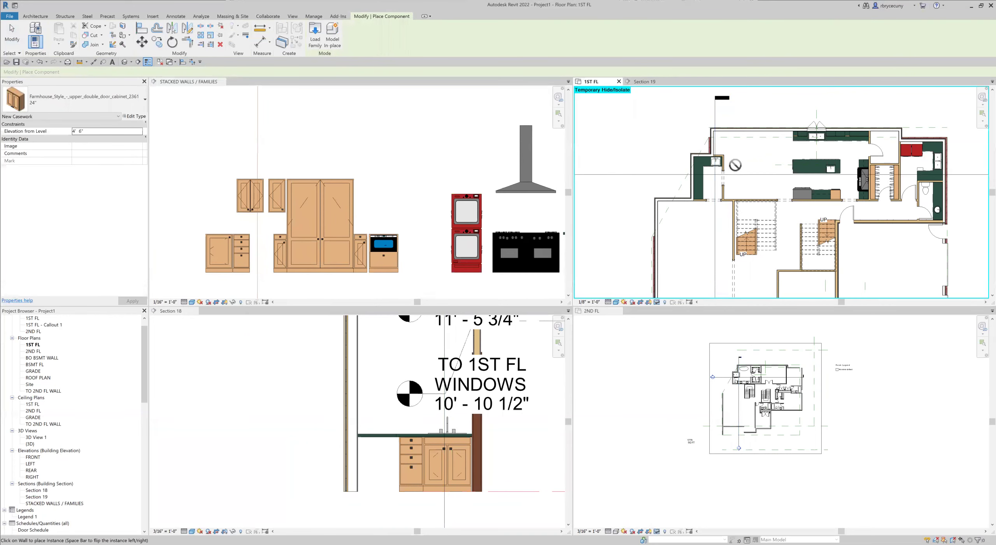
scroll(704, 157, up, 5)
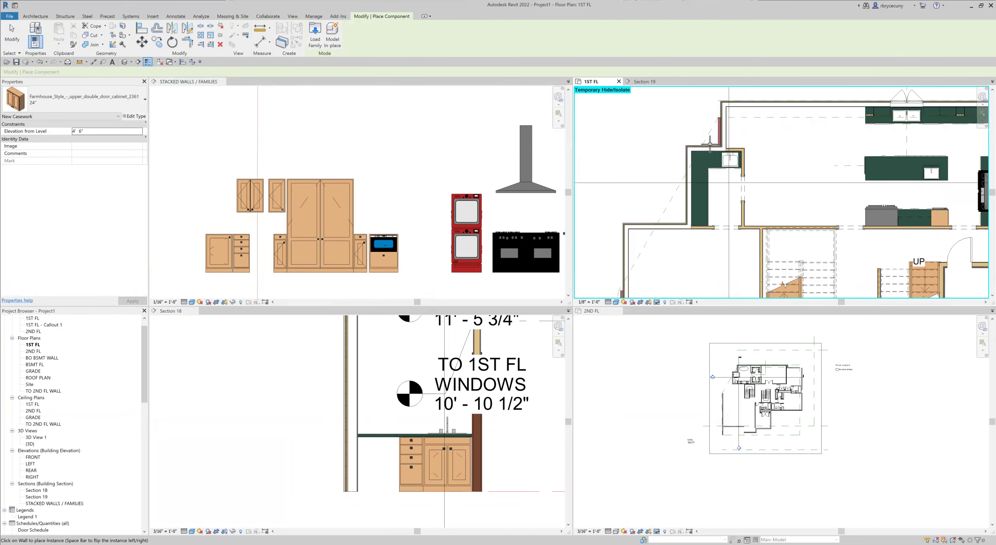
scroll(711, 144, up, 1)
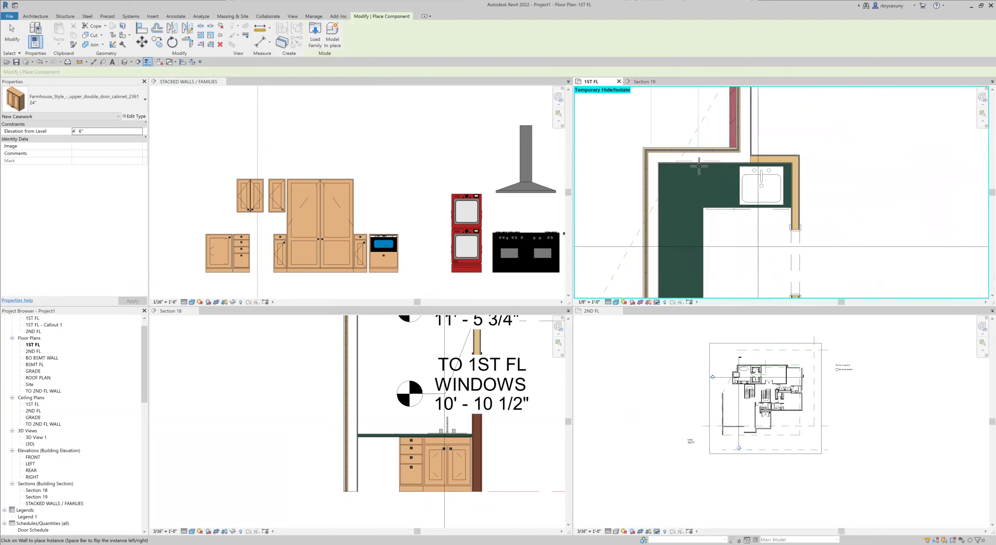
click(699, 165)
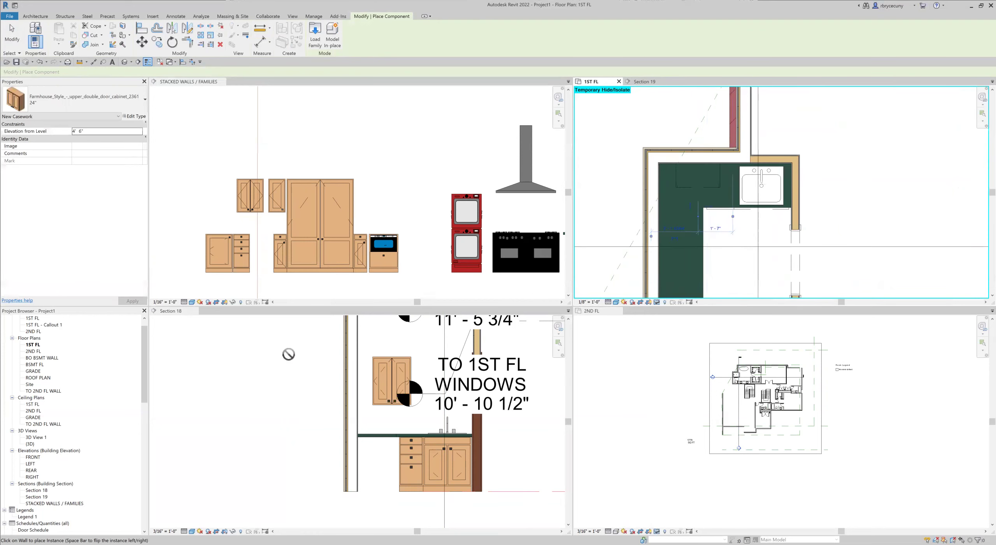
click(11, 34)
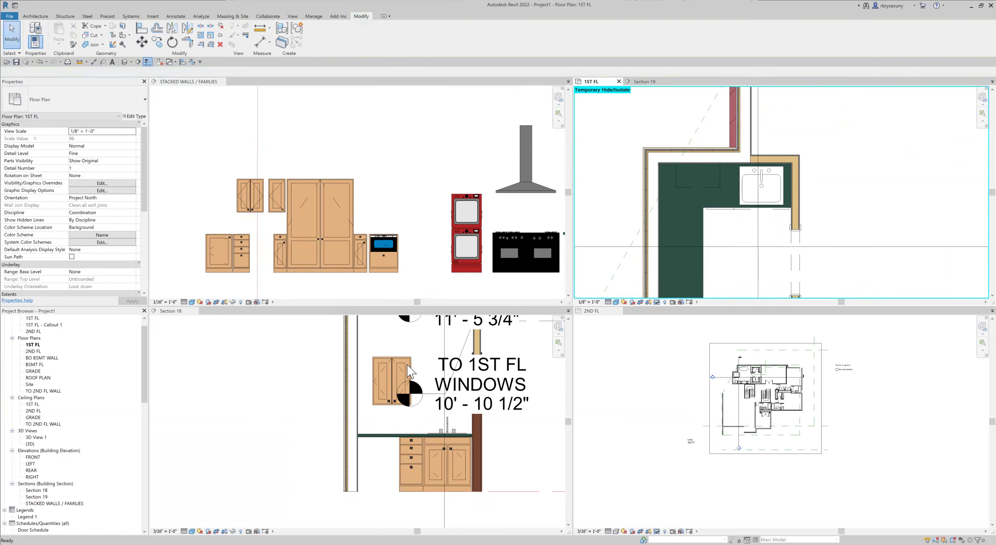
Change the new upper double-door cabinet to the 2'6" type to suit the 30" sink base.
scroll(410, 383, up, 2)
middle_drag(410, 382, 397, 373)
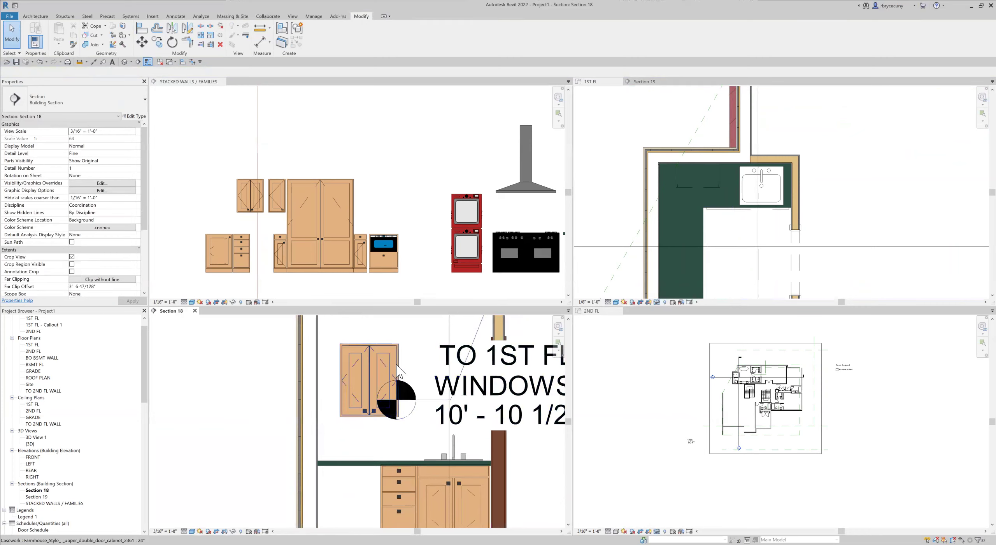
scroll(398, 374, down, 5)
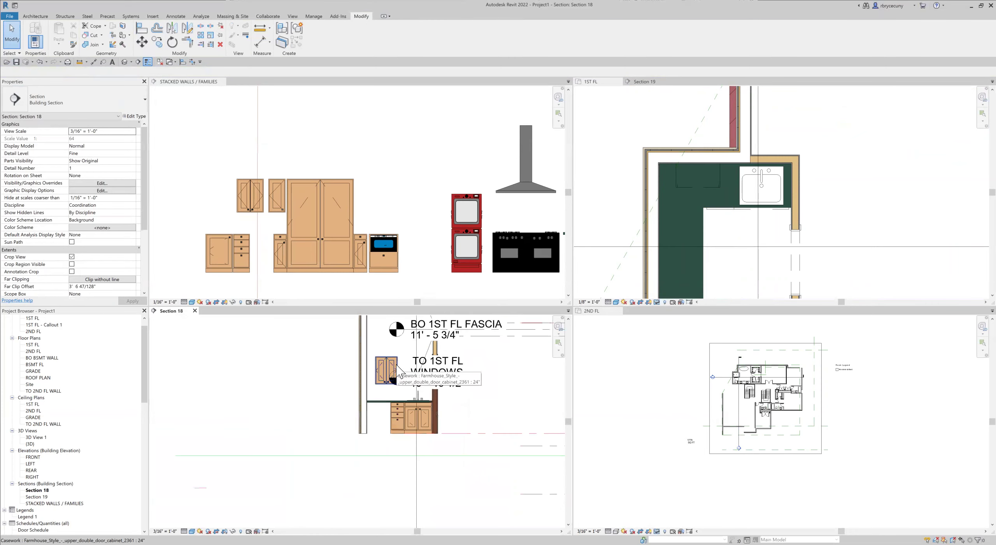
scroll(397, 365, up, 2)
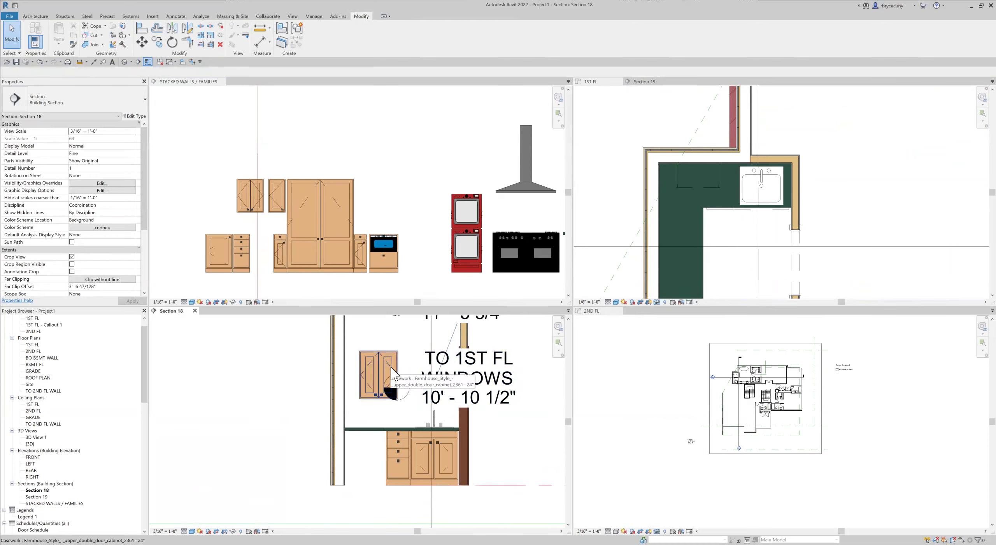
scroll(391, 367, up, 1)
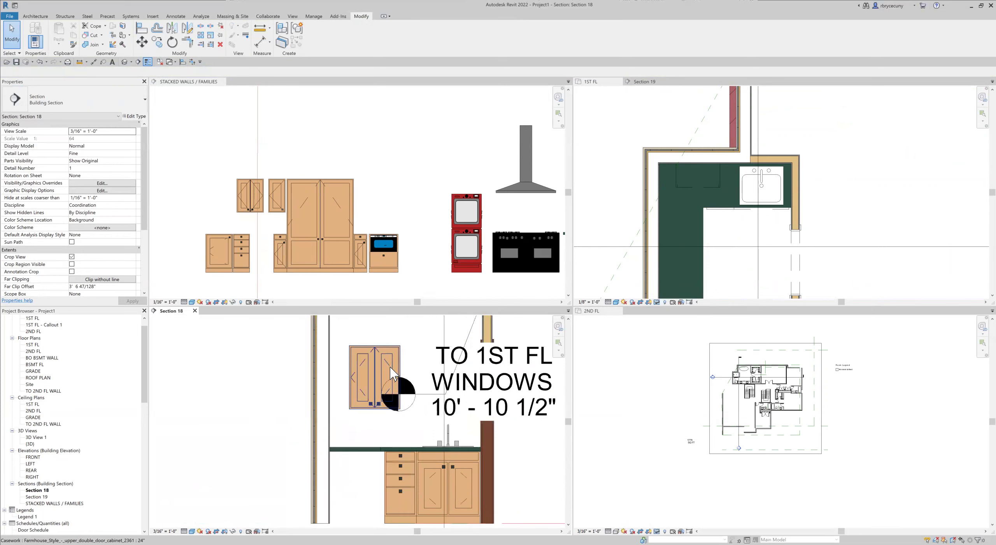
click(437, 489)
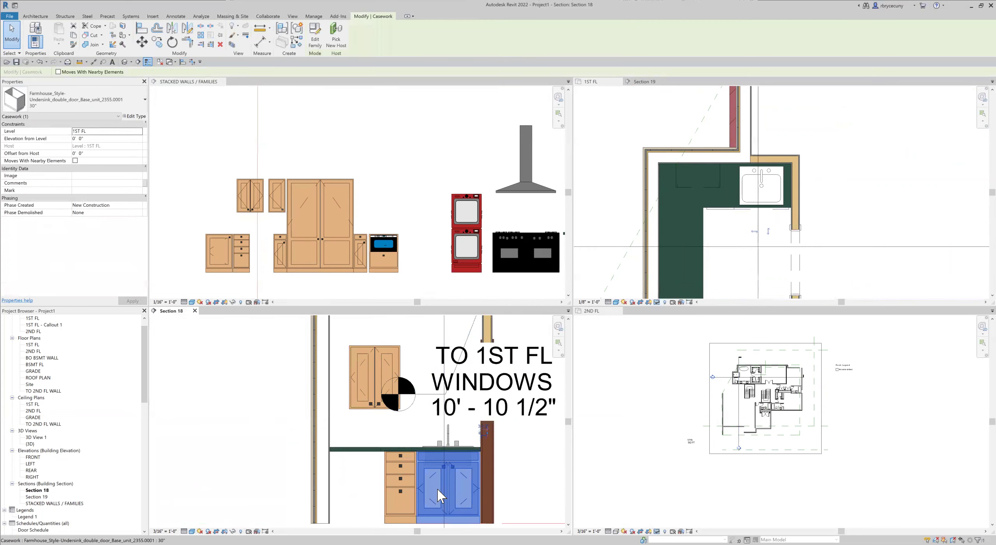
click(364, 350)
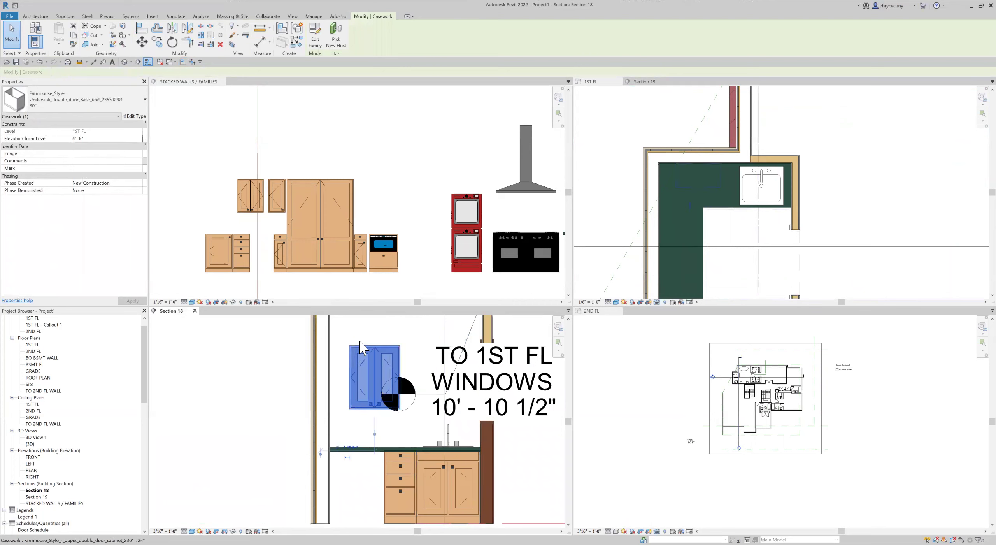
click(78, 101)
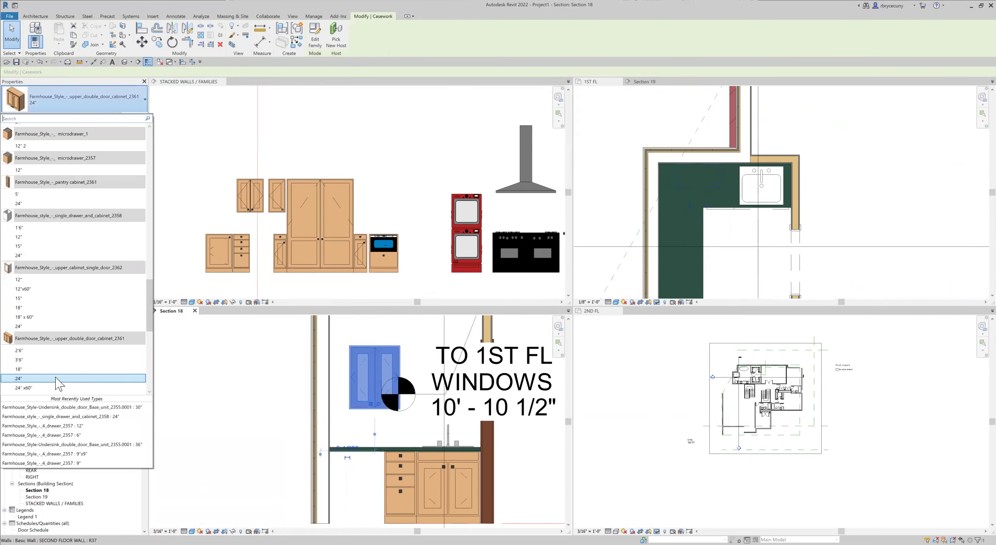
scroll(55, 383, down, 1)
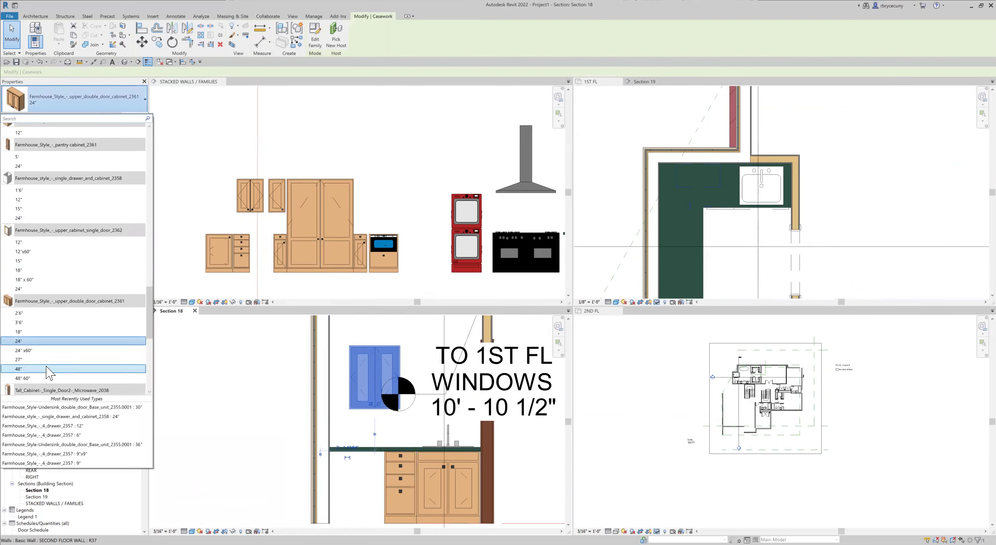
click(40, 315)
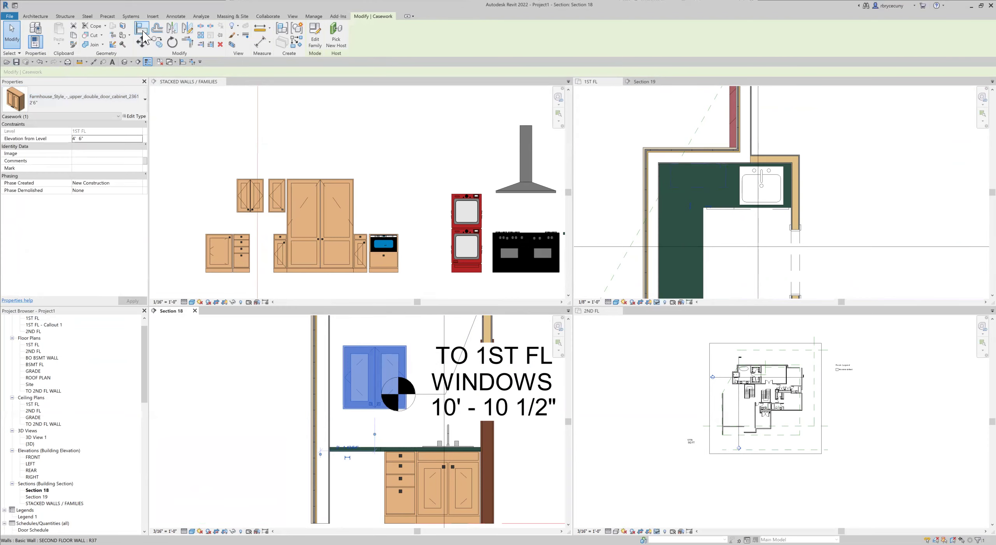
Align the upper double-door cabinet's centre with the centre of the sink base cabinet in Section 18.
key(Escape)
scroll(431, 471, up, 4)
key(a)
key(l)
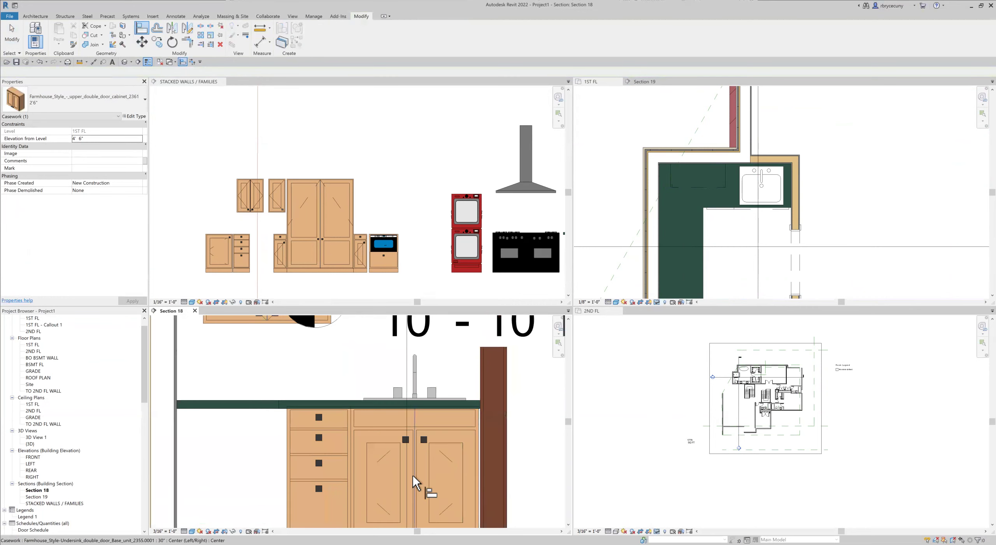
scroll(413, 474, down, 3)
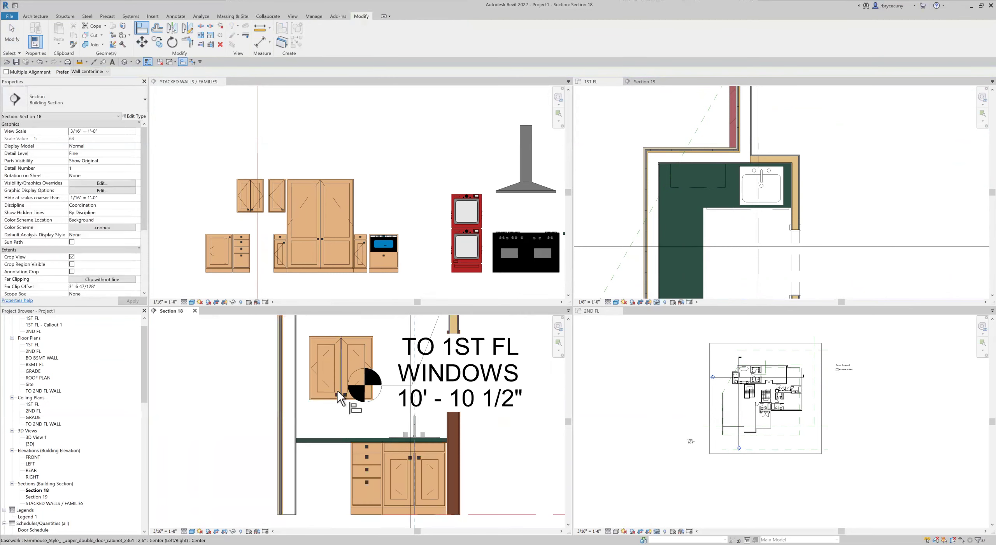
scroll(340, 355, up, 5)
click(343, 374)
scroll(347, 417, down, 5)
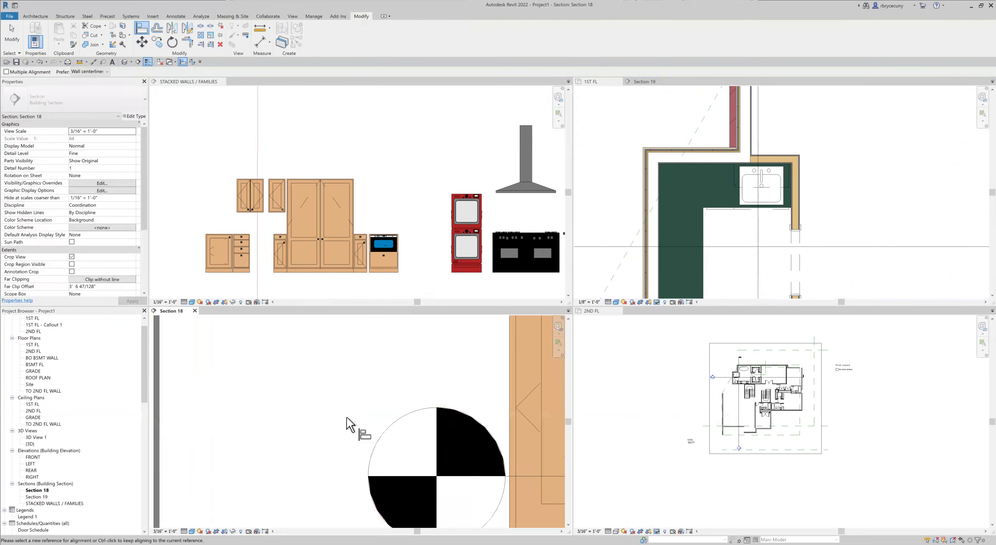
scroll(342, 420, down, 6)
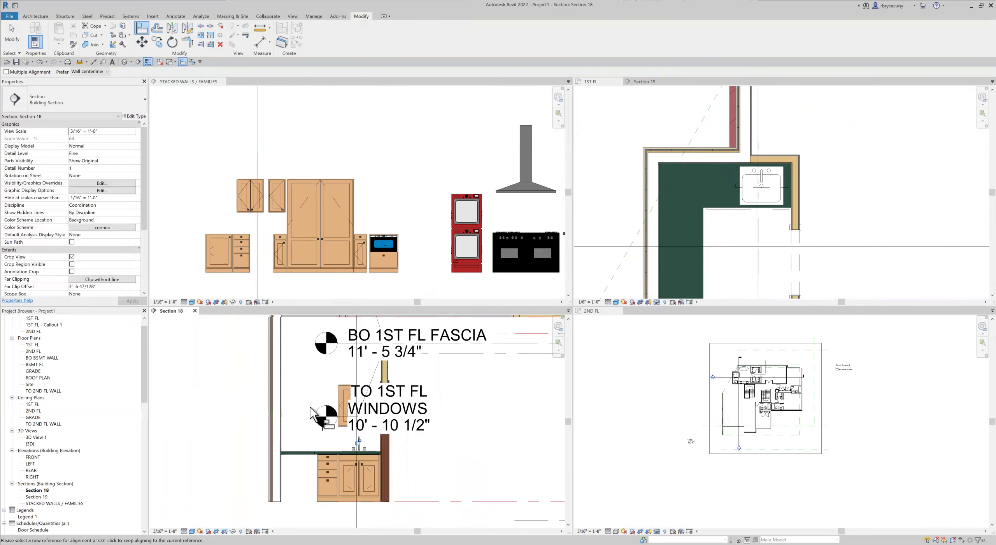
click(11, 36)
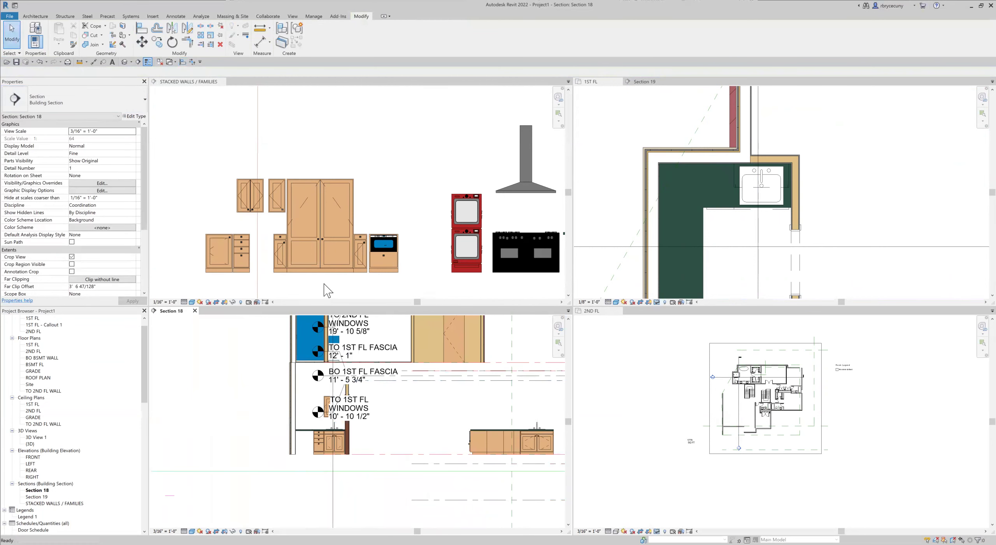
Temporarily hide the Levels category in Section 18.
click(415, 380)
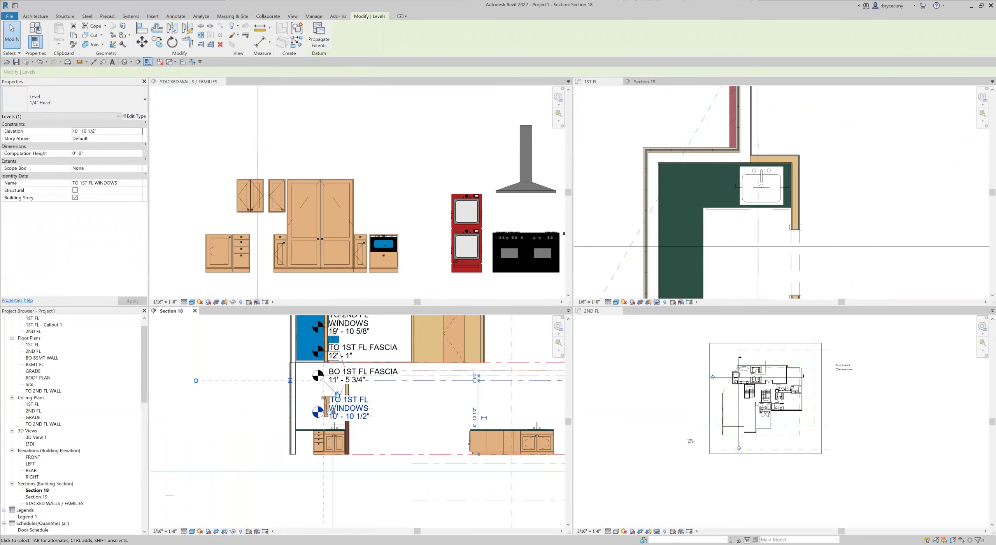
click(233, 530)
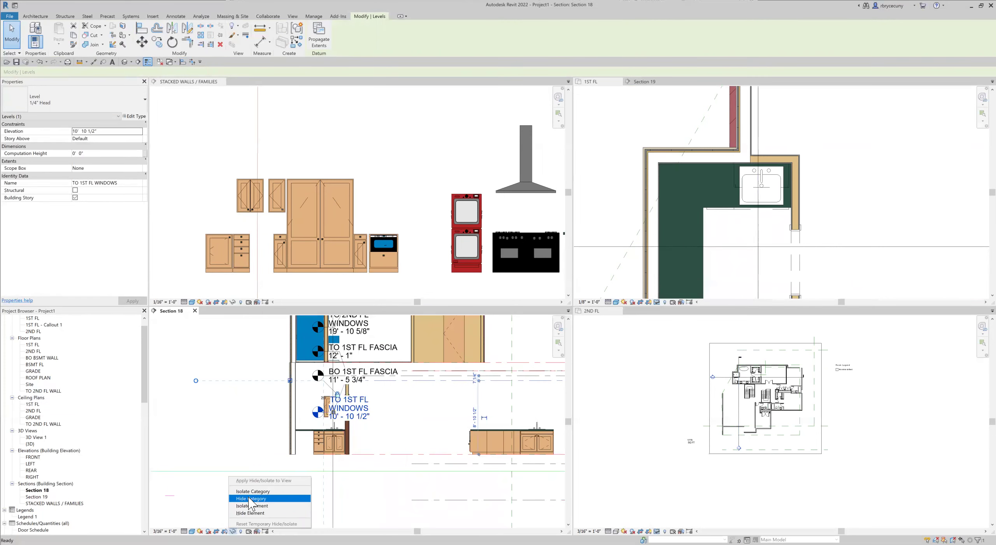
click(250, 499)
scroll(329, 401, up, 4)
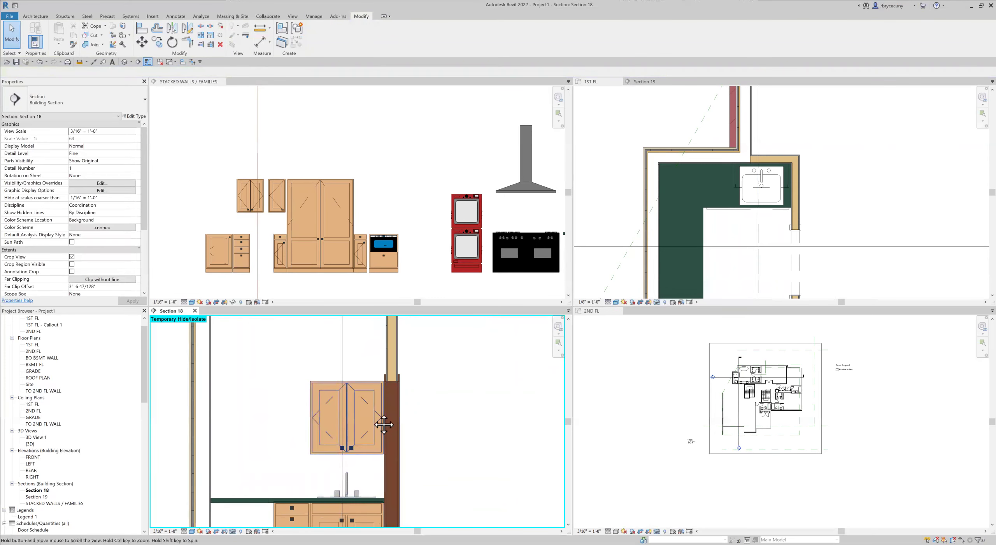
middle_drag(384, 424, 408, 384)
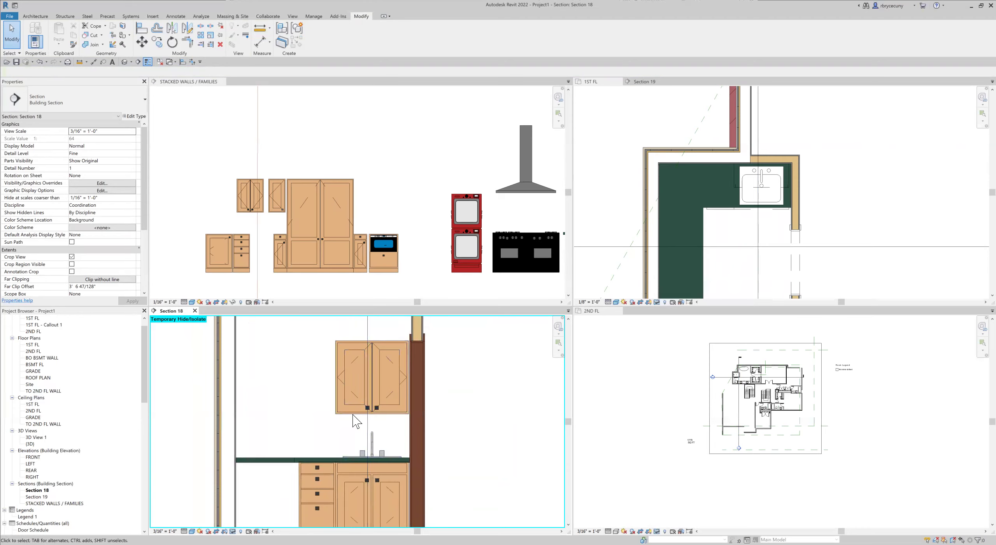
scroll(380, 424, down, 2)
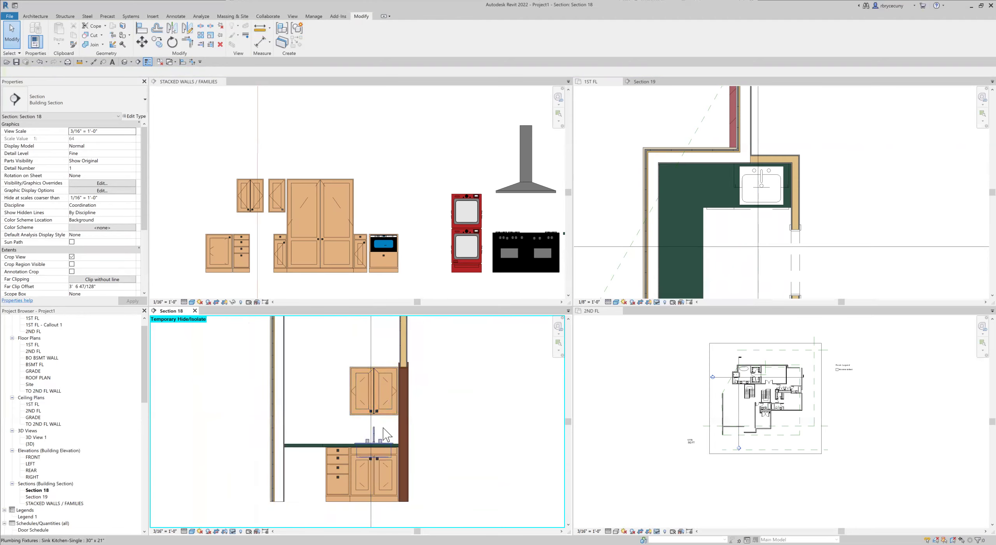
Set the visual style of Section 18 to Hidden Line to expose the countertop and cabinet edges.
scroll(383, 431, up, 2)
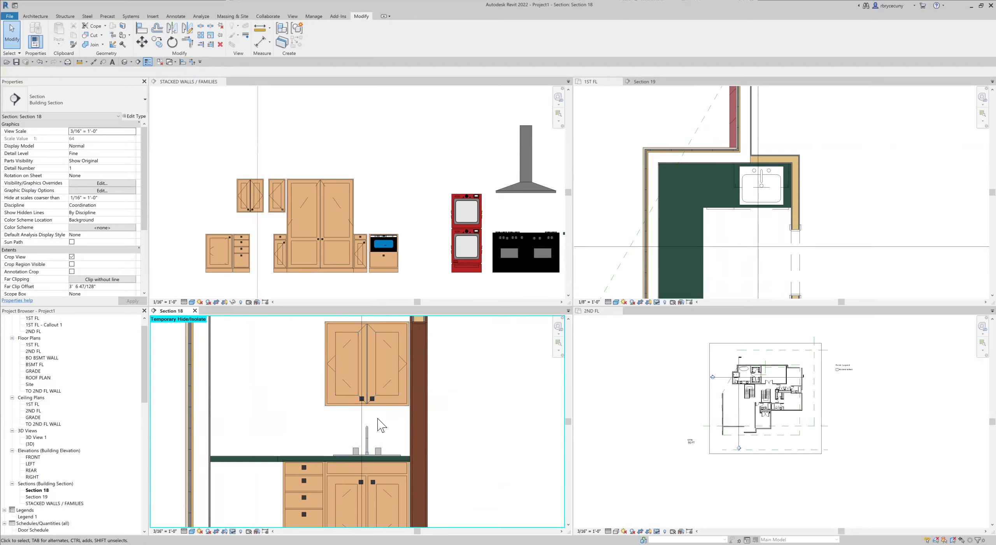
middle_drag(374, 380, 402, 382)
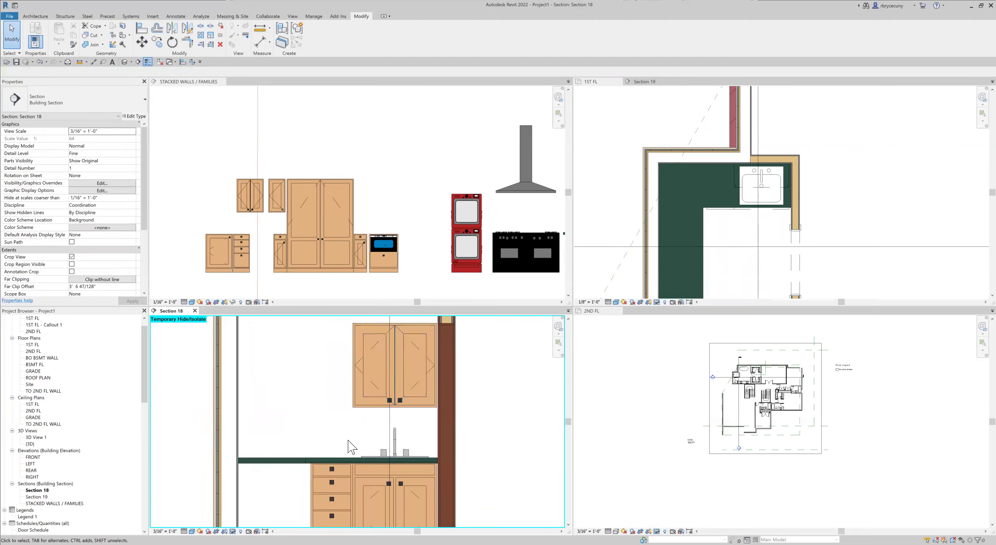
scroll(308, 468, up, 4)
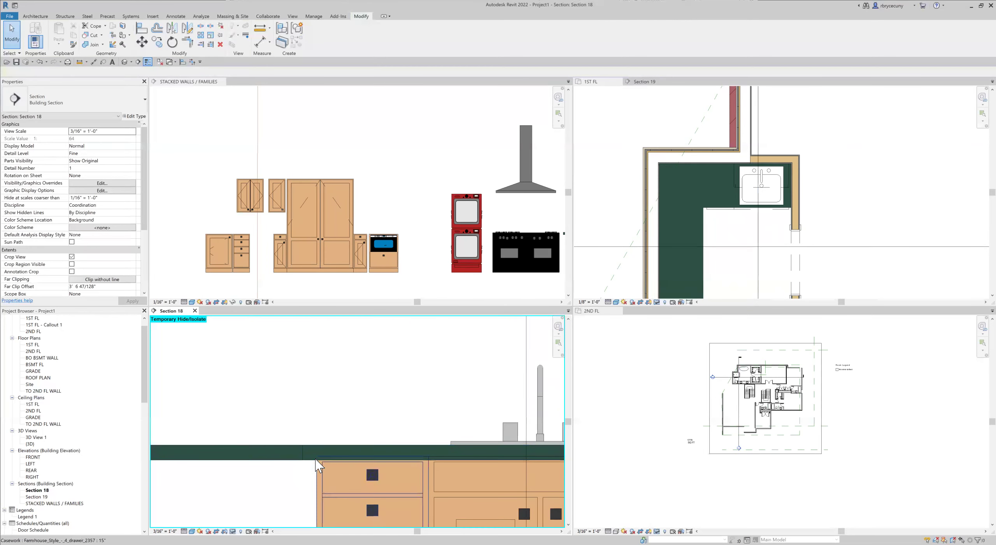
scroll(256, 463, down, 4)
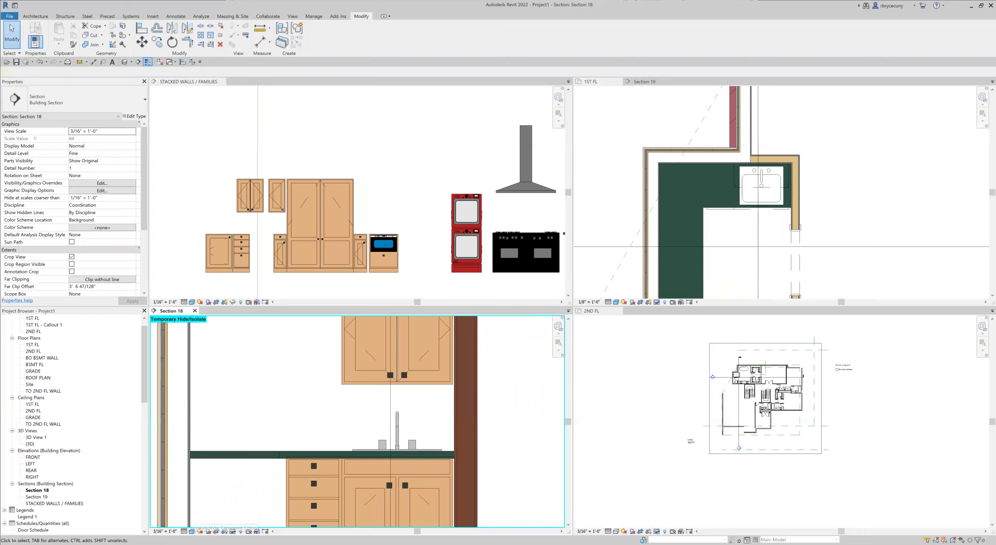
click(192, 531)
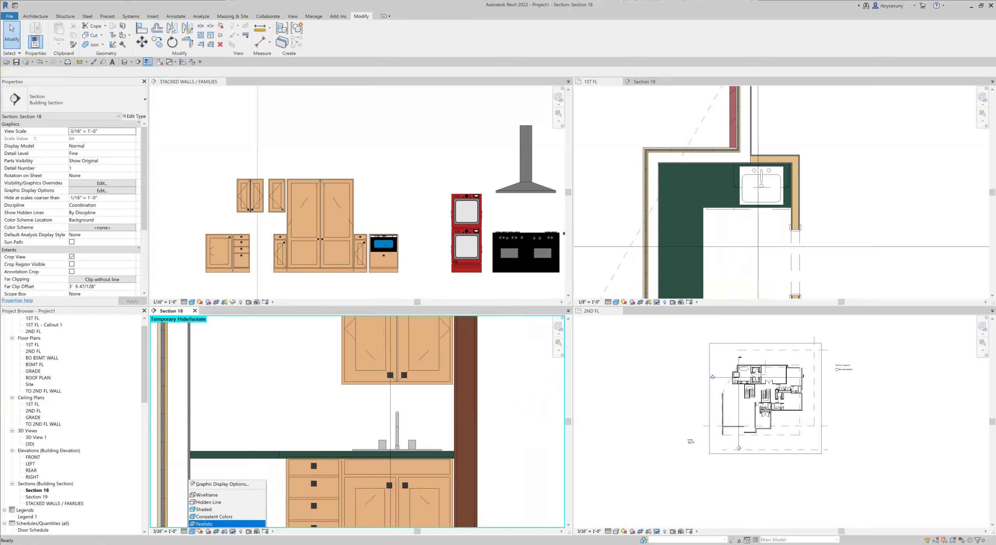
click(206, 501)
scroll(280, 459, up, 2)
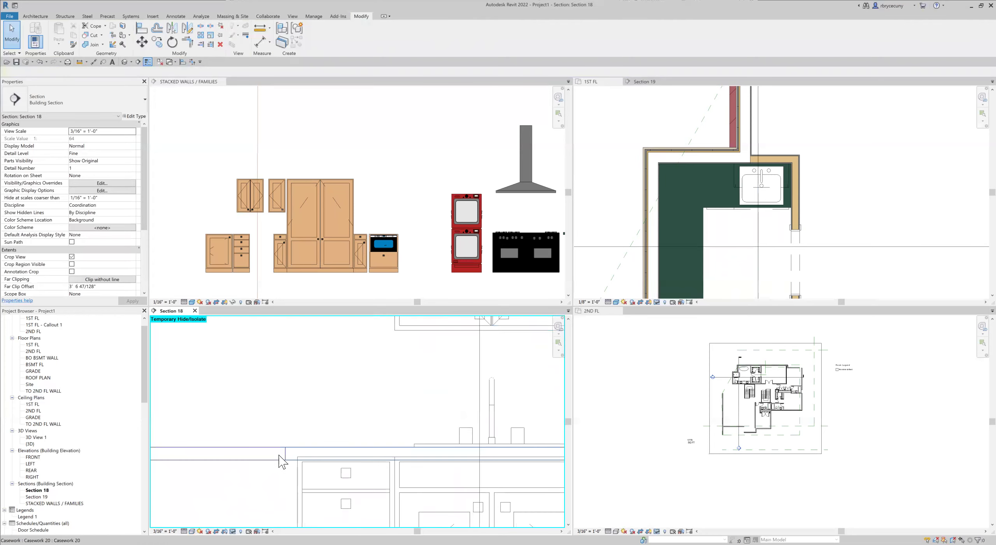
scroll(273, 454, down, 2)
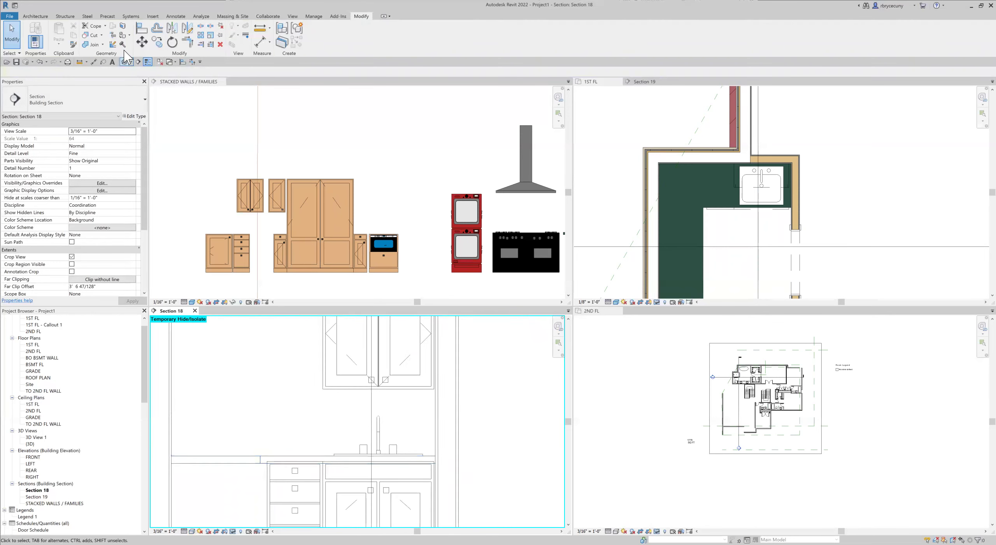
Draw a vertical reference plane in Section 18, offset 1' from the countertop's inner edge line toward the exterior wall.
click(36, 16)
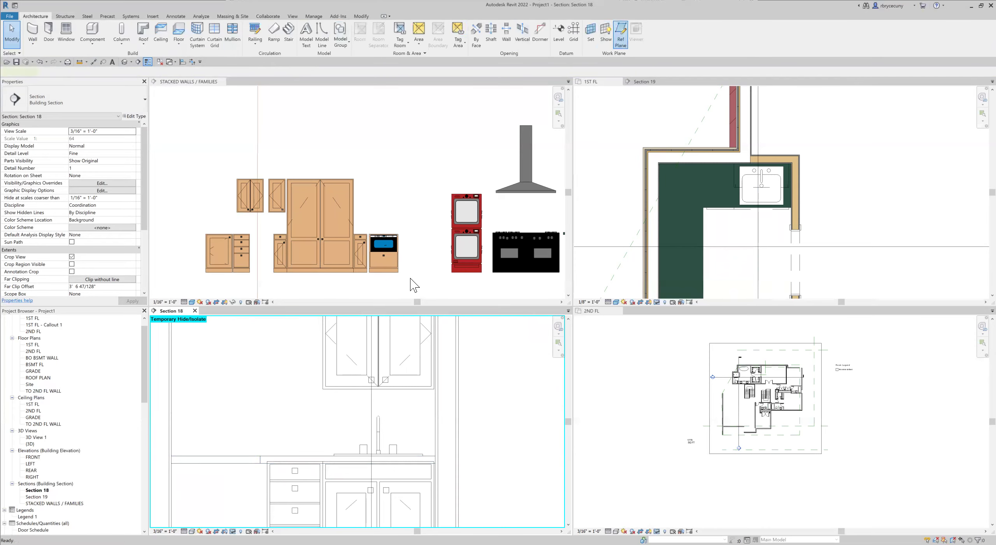
key(r)
key(p)
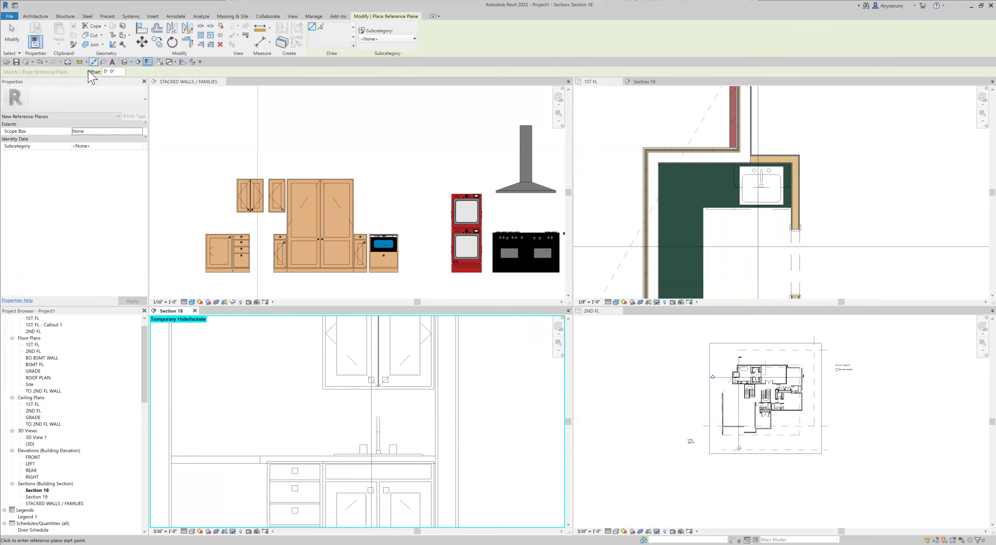
click(117, 71)
text(1)
click(260, 458)
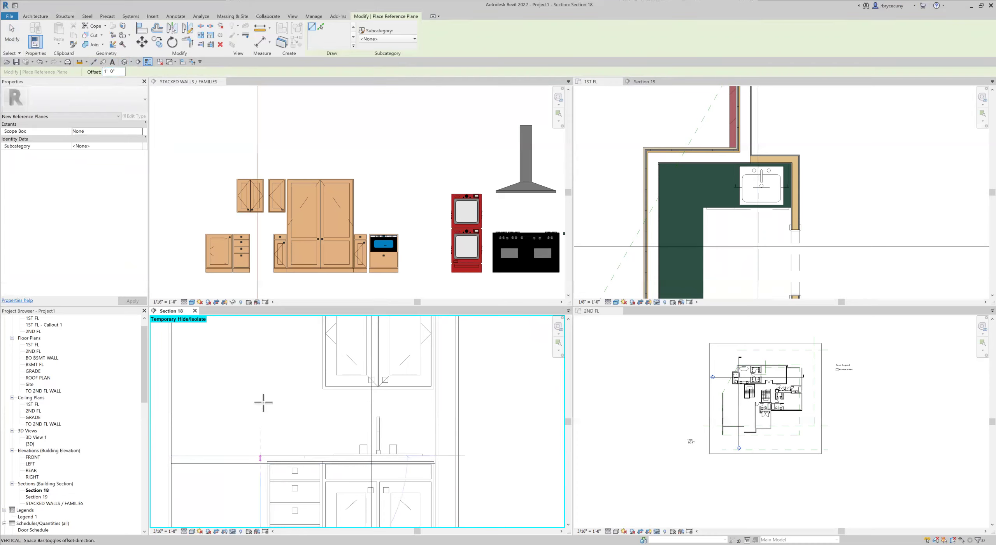
click(261, 354)
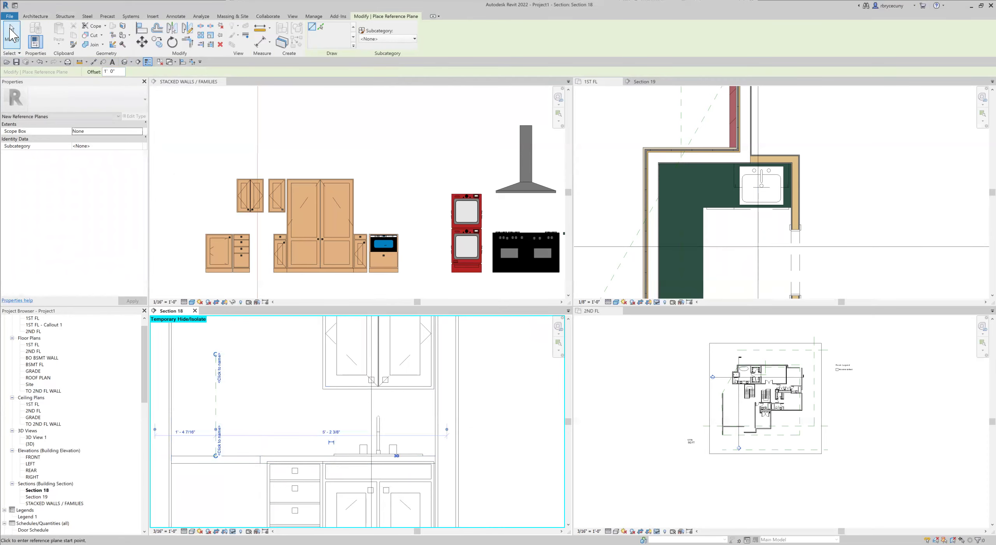
click(12, 34)
click(330, 389)
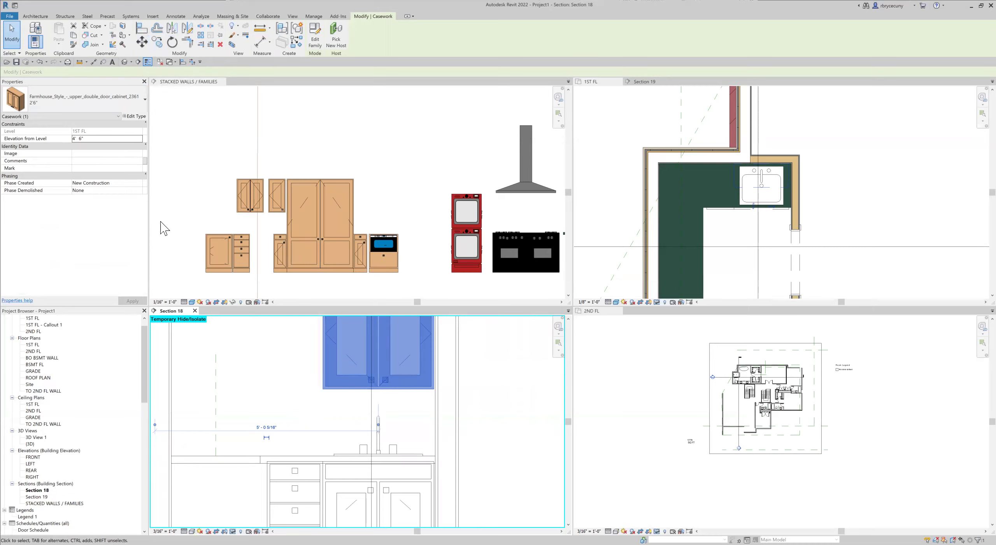
click(158, 41)
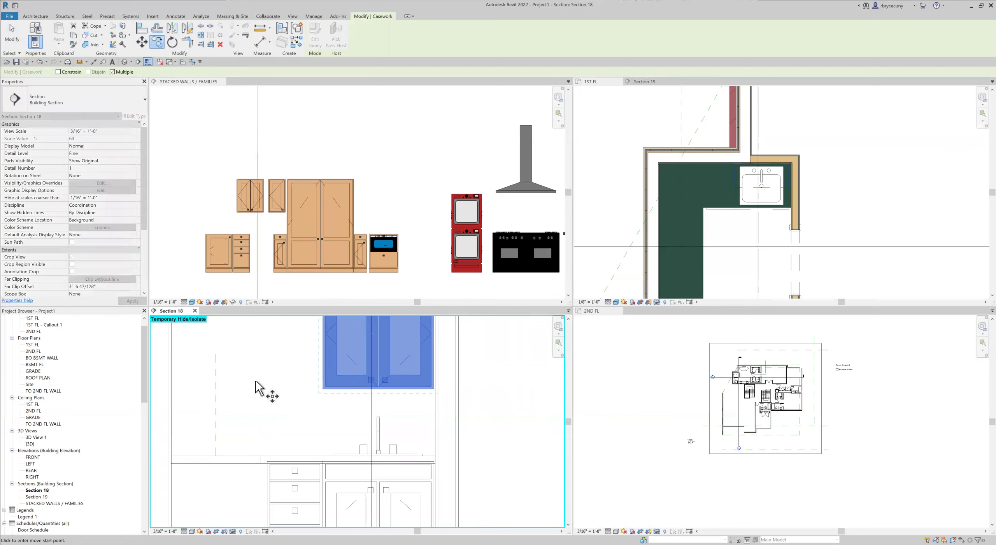
key(Escape)
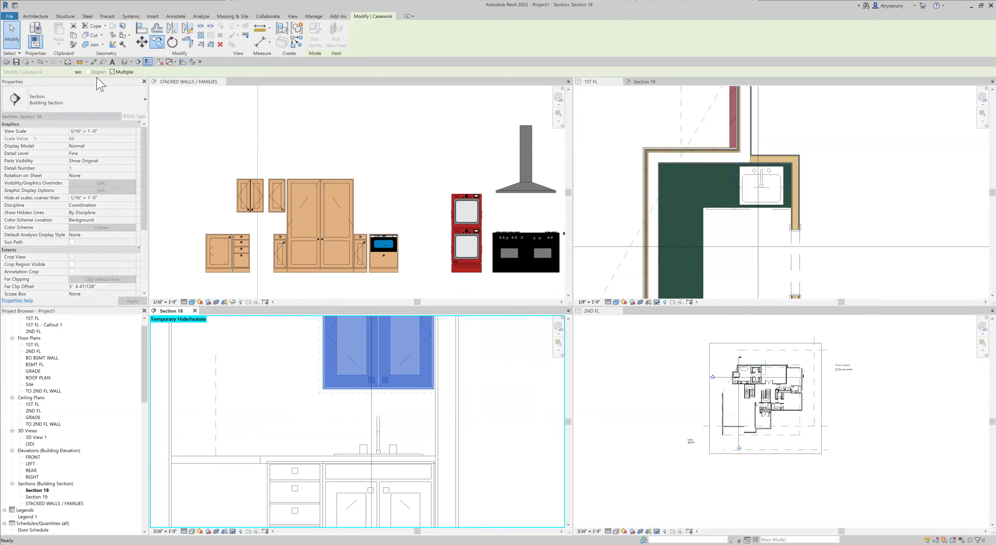
Copy the 2'6" upper double-door cabinet about 1'-11" horizontally toward the reference plane in Section 18.
click(336, 385)
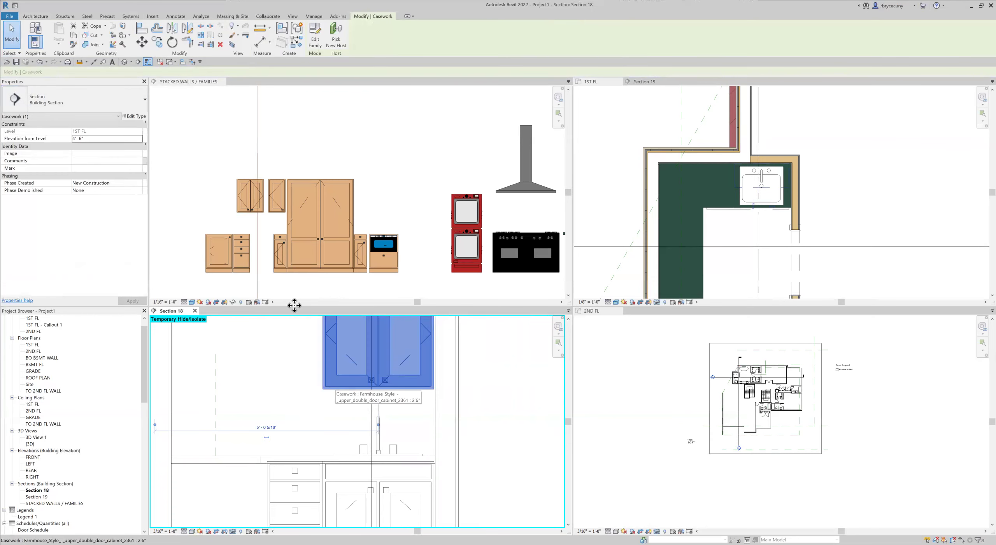
click(156, 40)
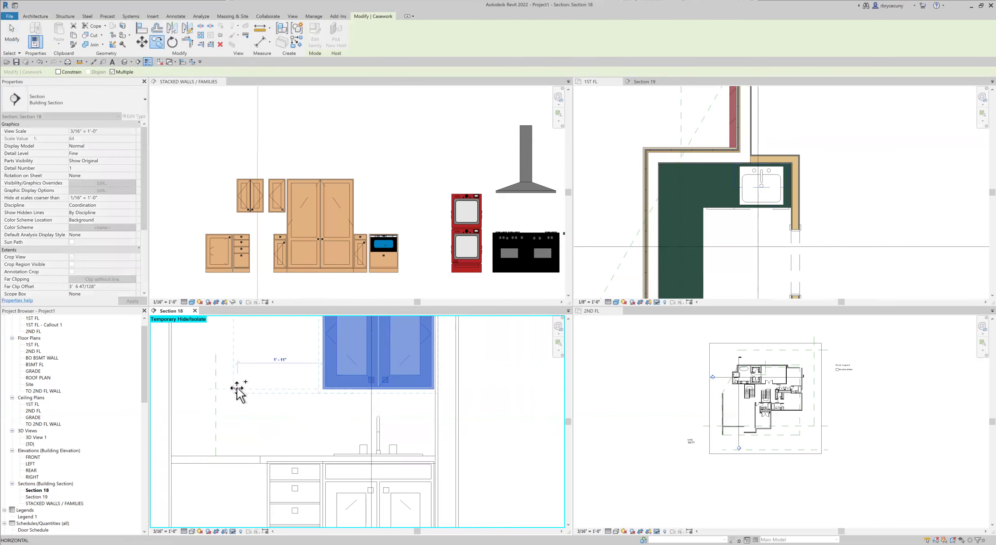
click(237, 388)
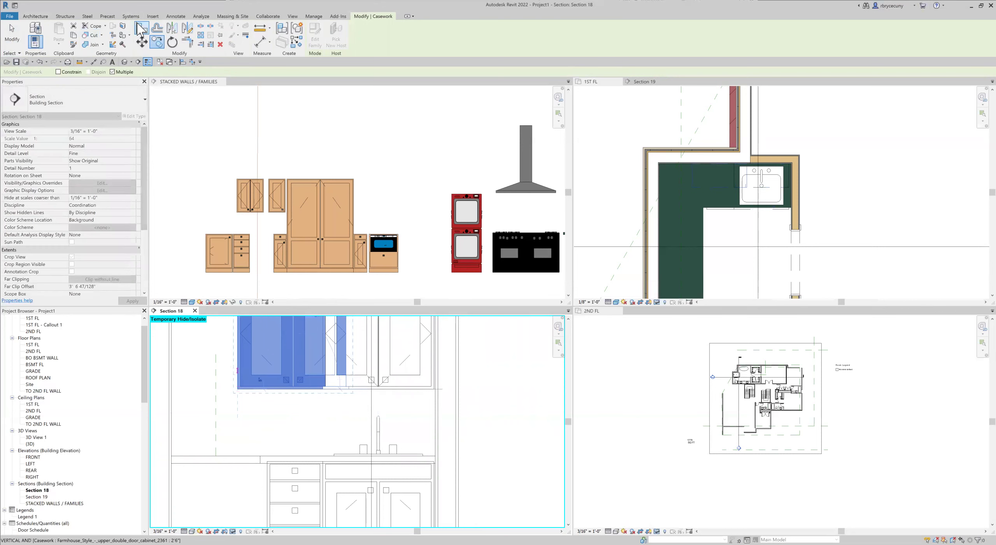
Align the copied upper cabinet's outer side with the vertical reference plane.
click(141, 28)
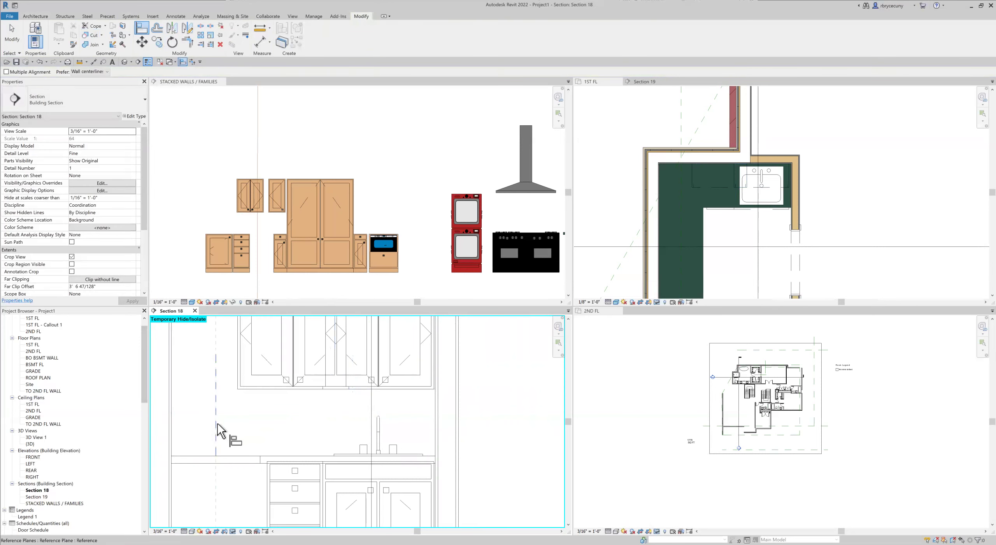
click(237, 375)
scroll(330, 410, down, 3)
scroll(330, 411, up, 3)
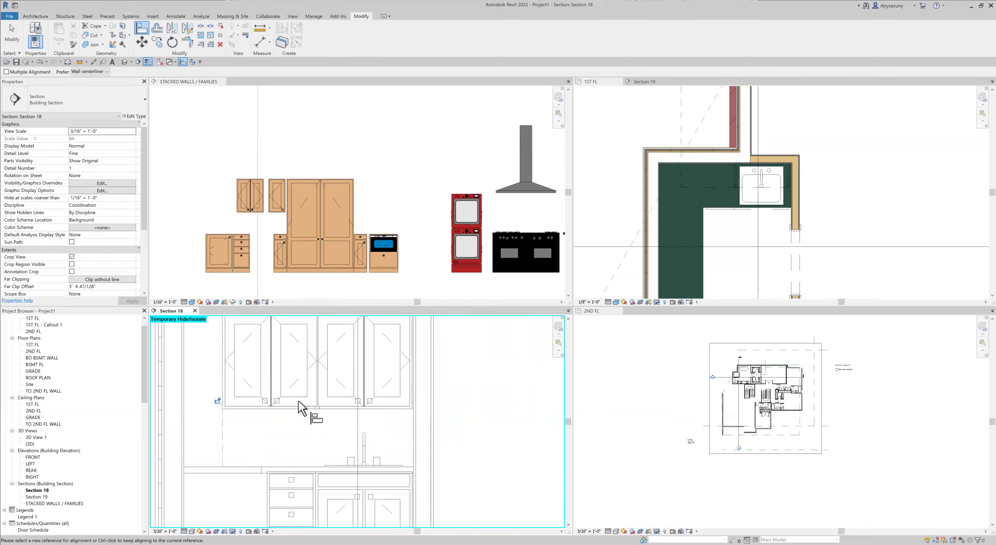
key(Escape)
key(Escape)
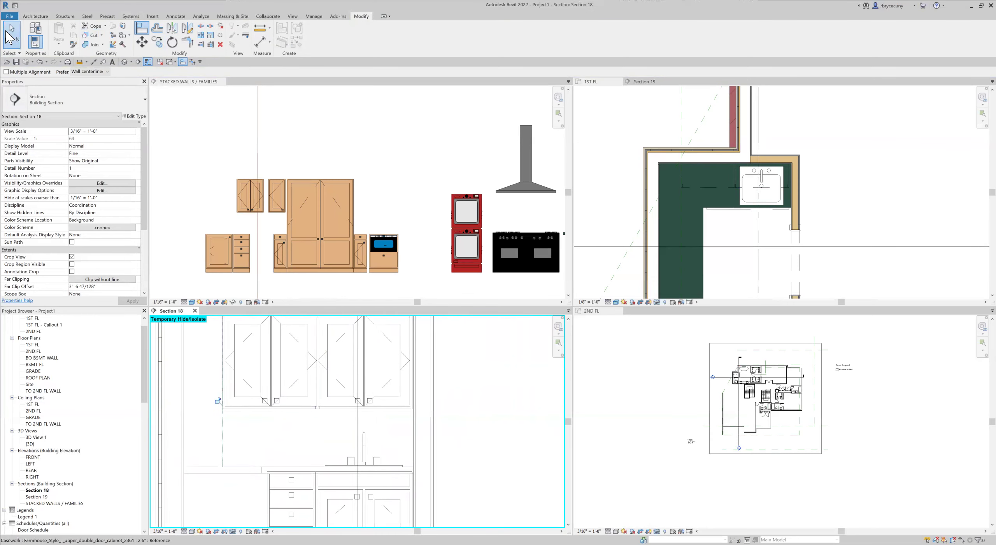
Change the copied upper cabinet to the 27" type and align its inner side with the adjacent sink upper cabinet.
click(269, 366)
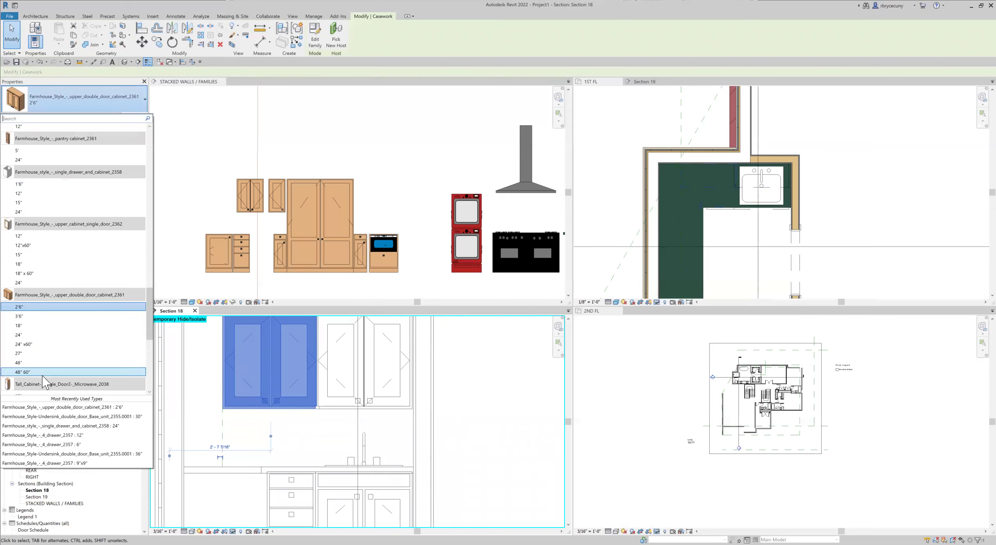
click(40, 353)
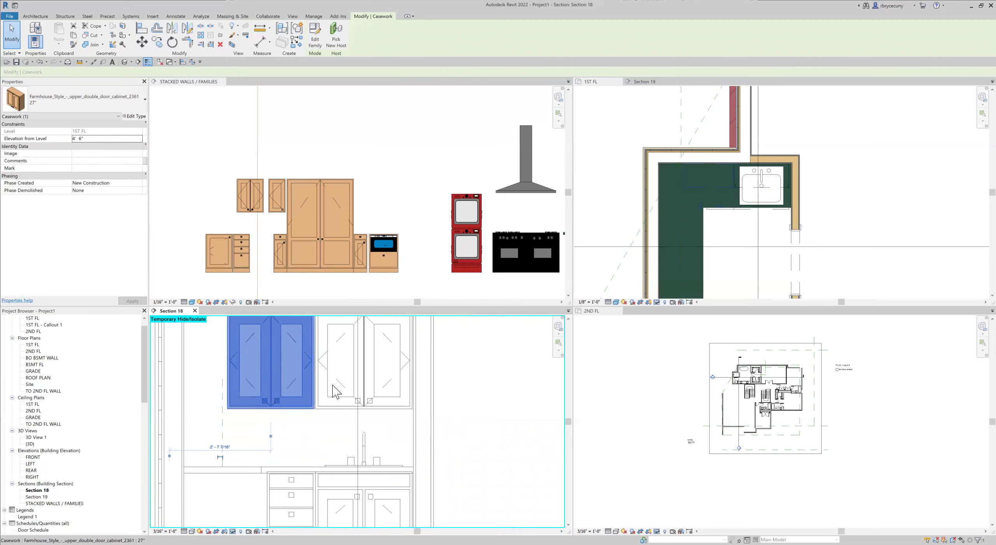
scroll(321, 377, up, 3)
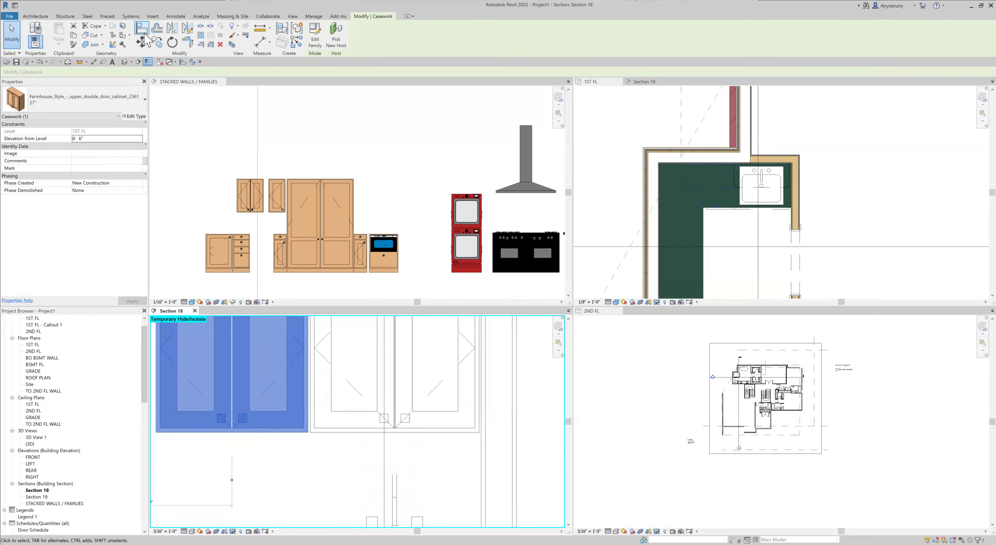
scroll(303, 381, up, 2)
scroll(303, 395, down, 3)
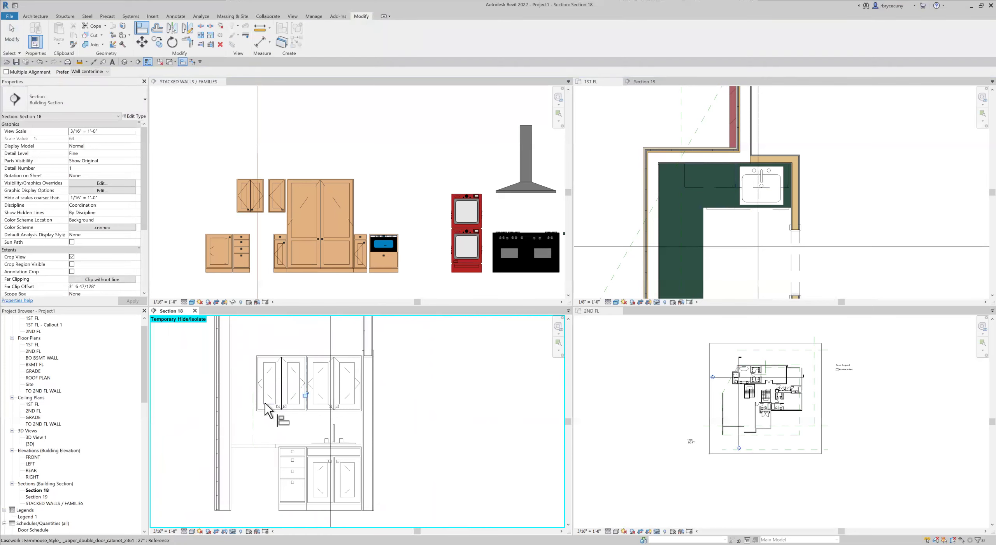
Save the project with the finished pair of upper cabinets.
scroll(300, 433, down, 1)
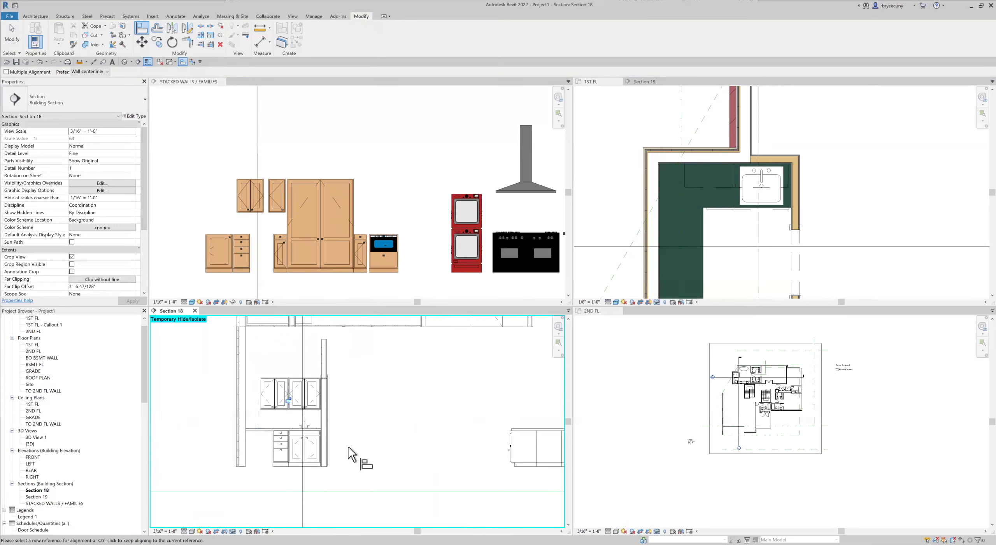
scroll(278, 442, up, 2)
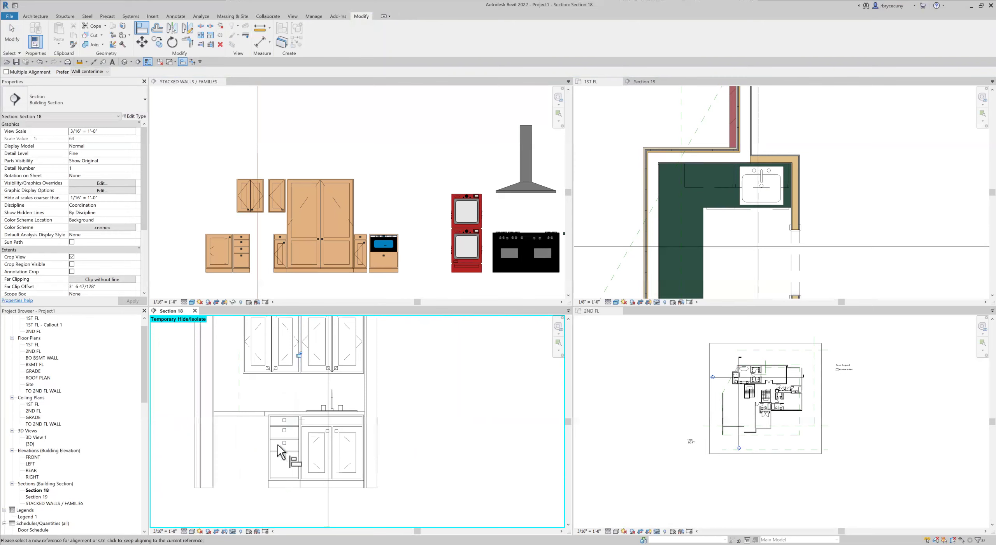
scroll(278, 440, down, 1)
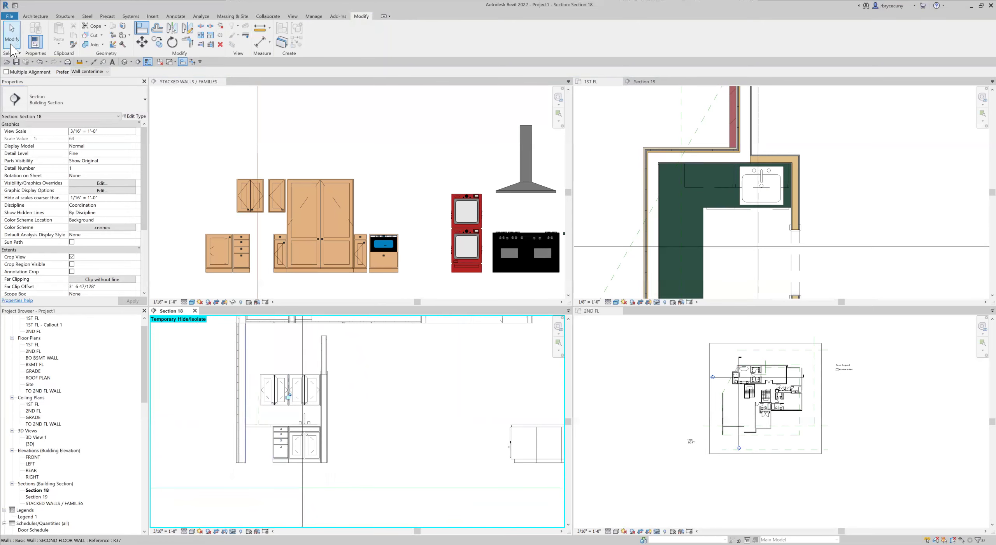
click(17, 62)
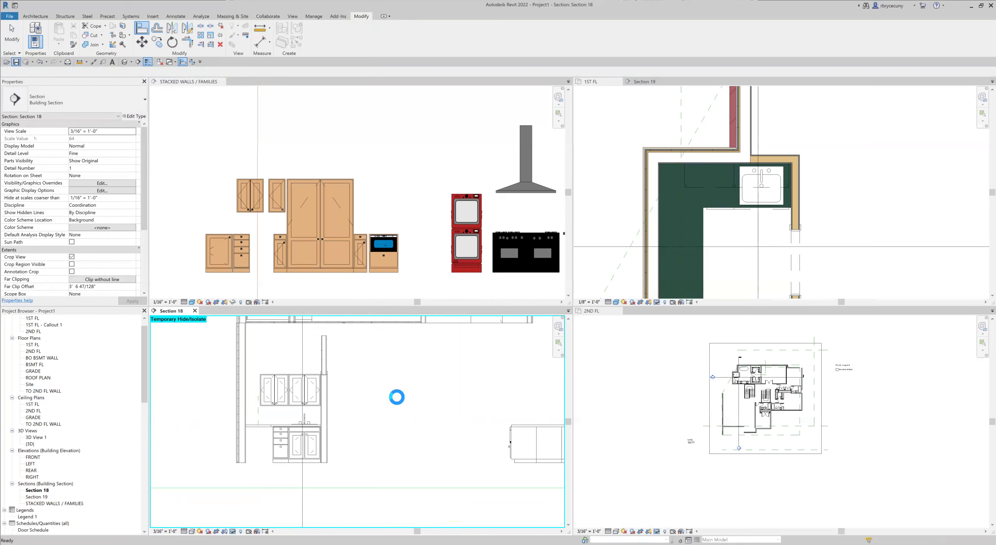
Place a Window-Casement-Double 48" x 60" matching the kitchen window in the exterior wall behind the long leg of the L-shaped countertop.
scroll(687, 268, down, 2)
click(673, 230)
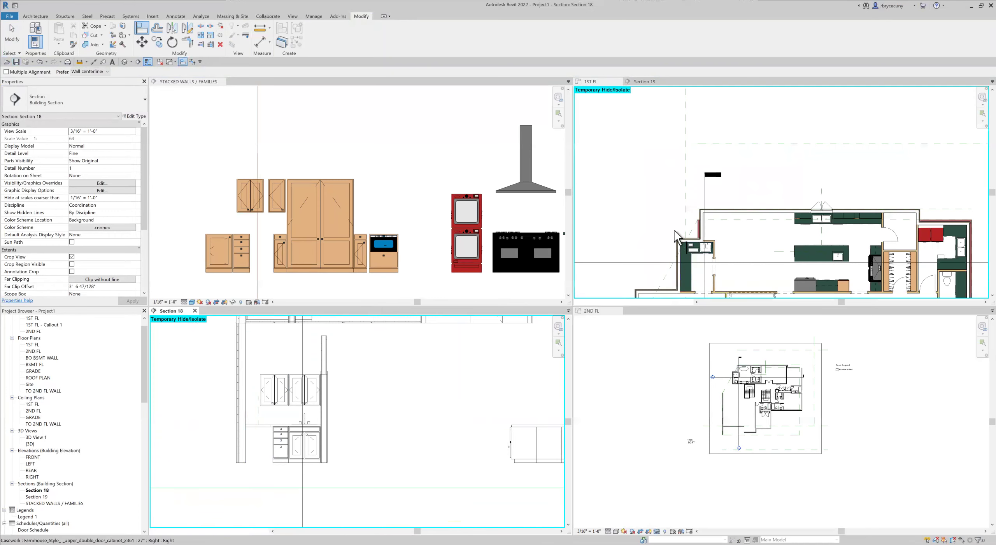
scroll(638, 231, down, 1)
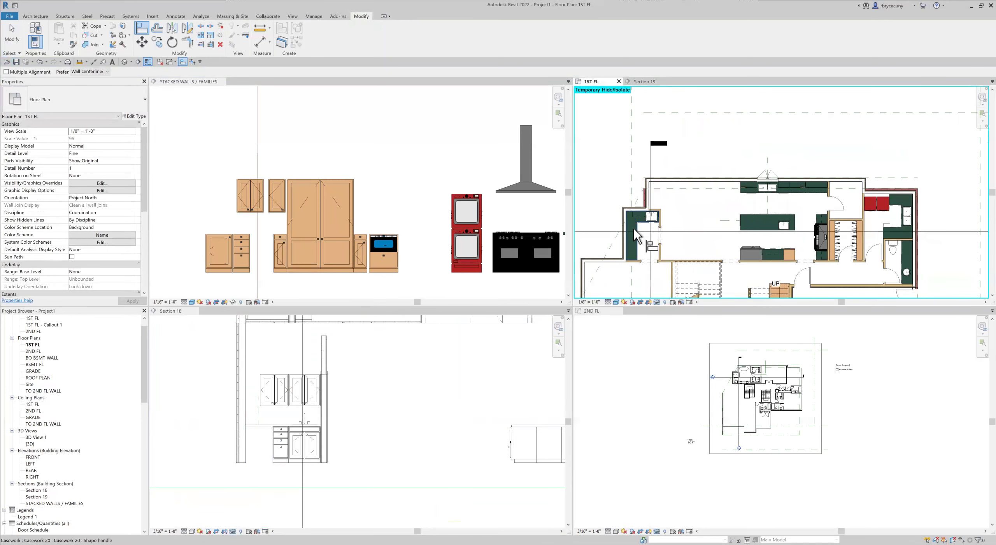
scroll(634, 228, up, 2)
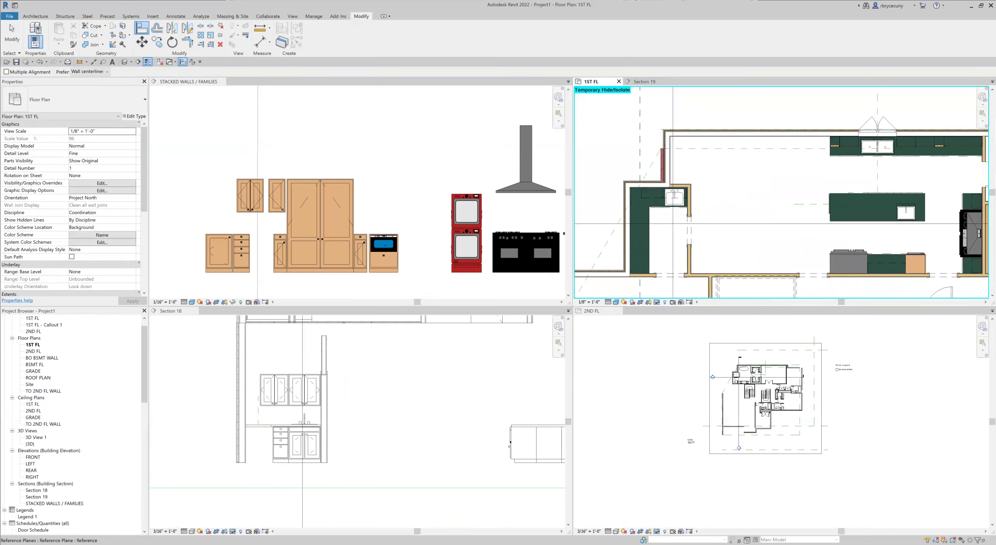
click(12, 33)
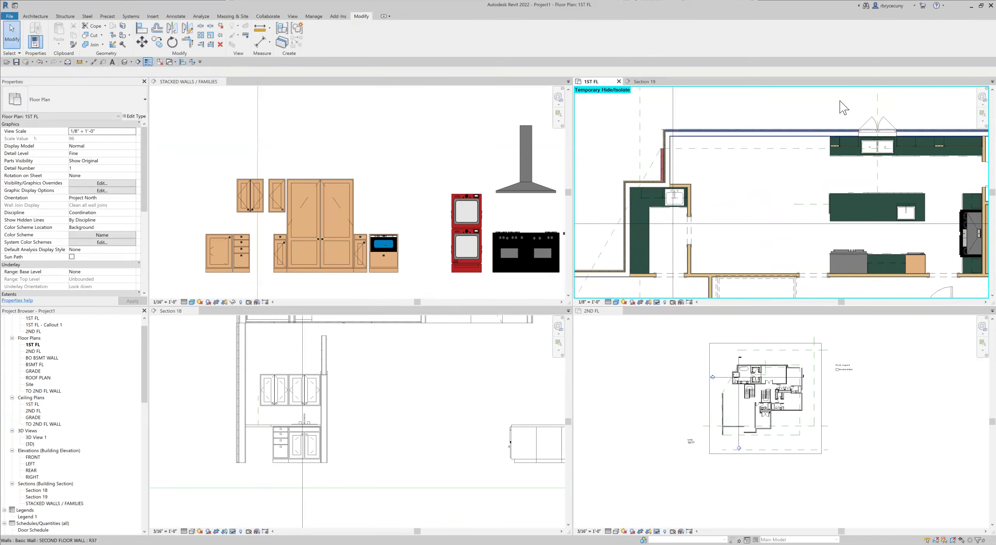
click(866, 123)
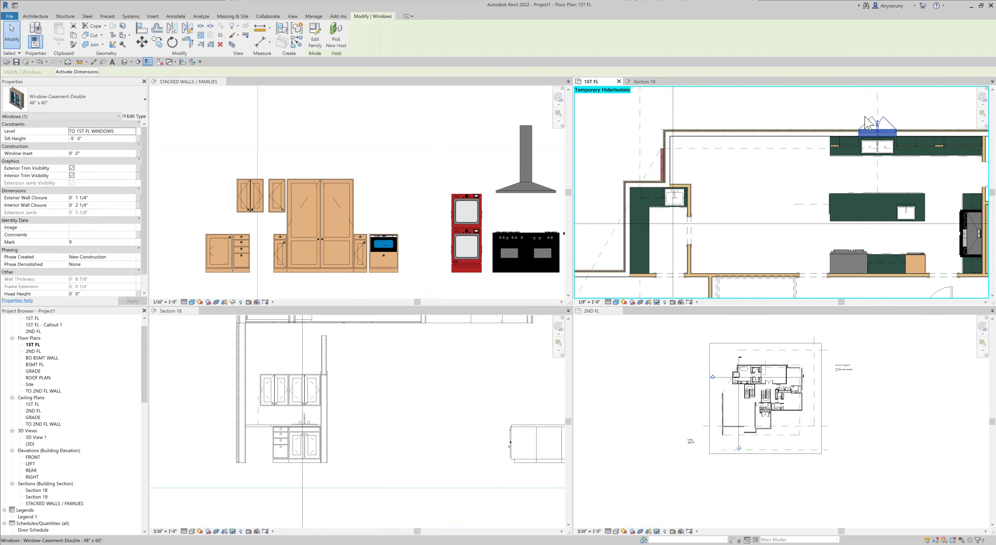
right_click(867, 123)
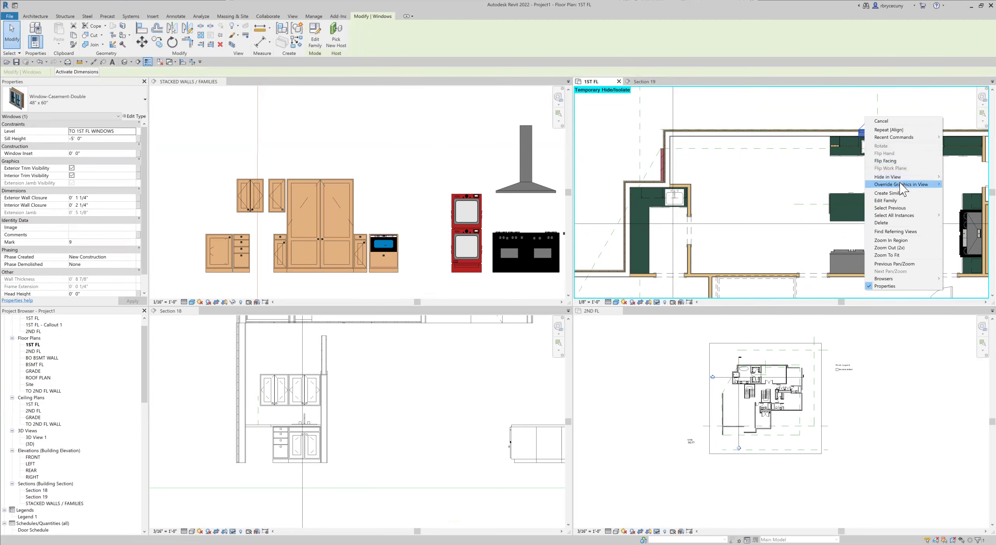
click(889, 193)
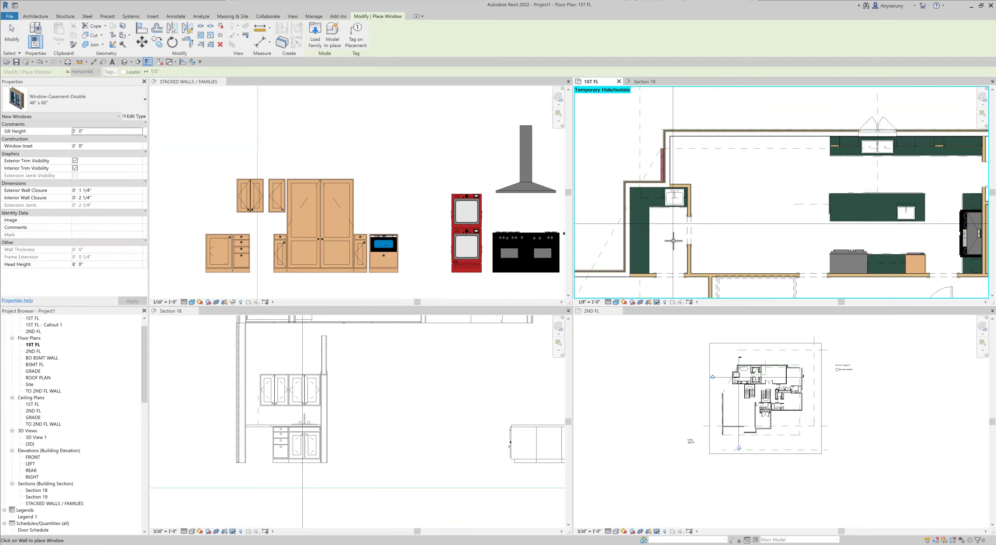
click(626, 239)
scroll(625, 240, down, 2)
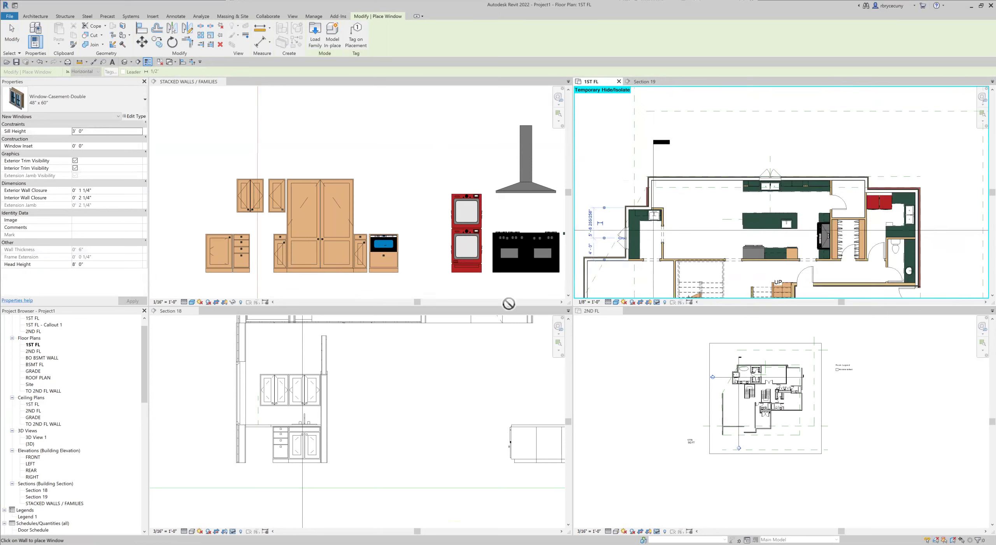
click(12, 34)
Flip Section 19 to face the exterior wall with the new window and inspect the window in that section.
click(654, 168)
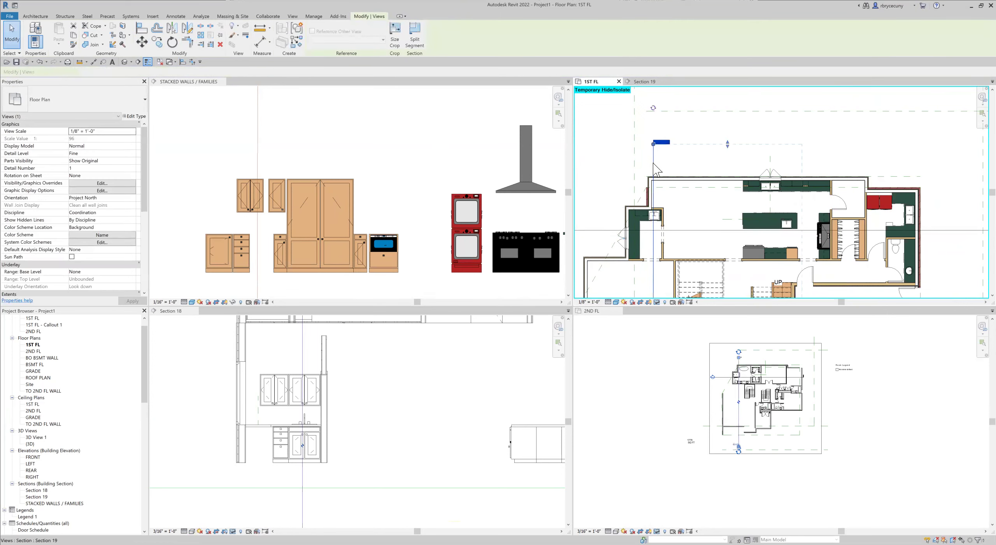
right_click(654, 165)
click(675, 191)
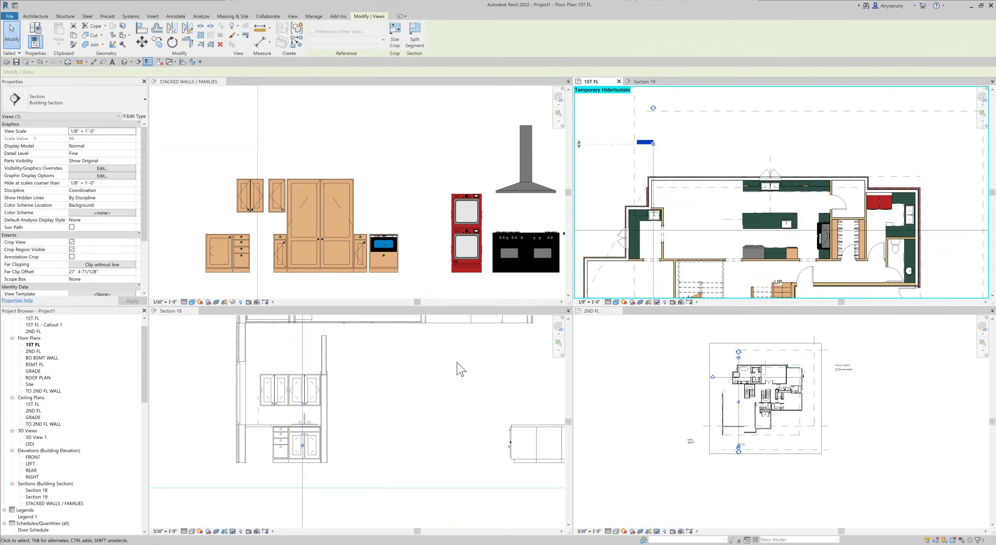
click(643, 81)
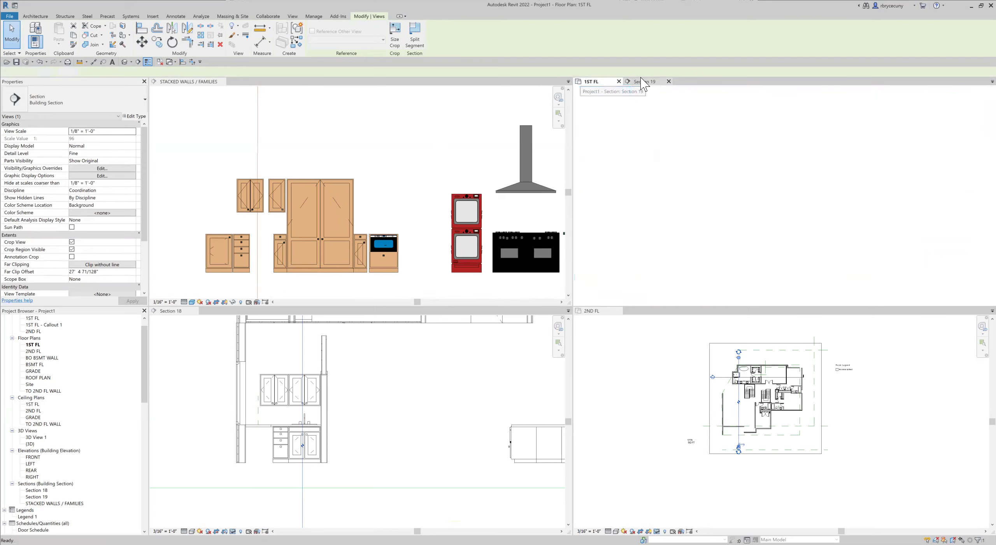
scroll(840, 200, down, 5)
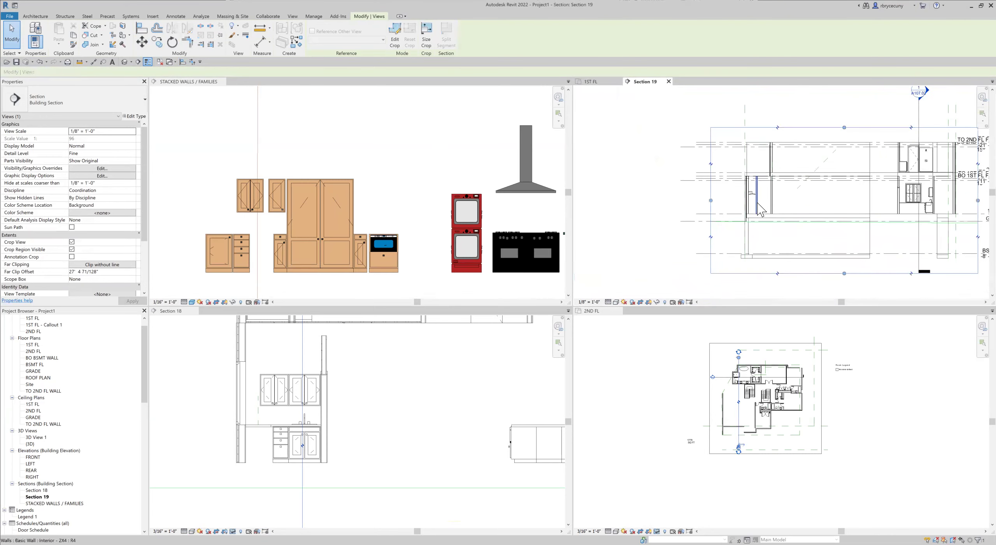
scroll(840, 200, up, 6)
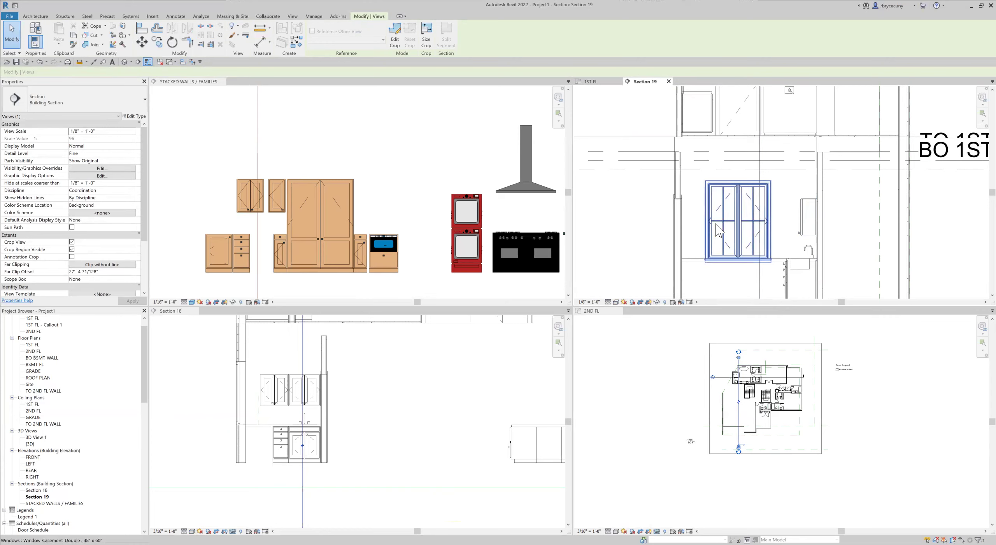
scroll(362, 399, down, 3)
scroll(360, 395, down, 3)
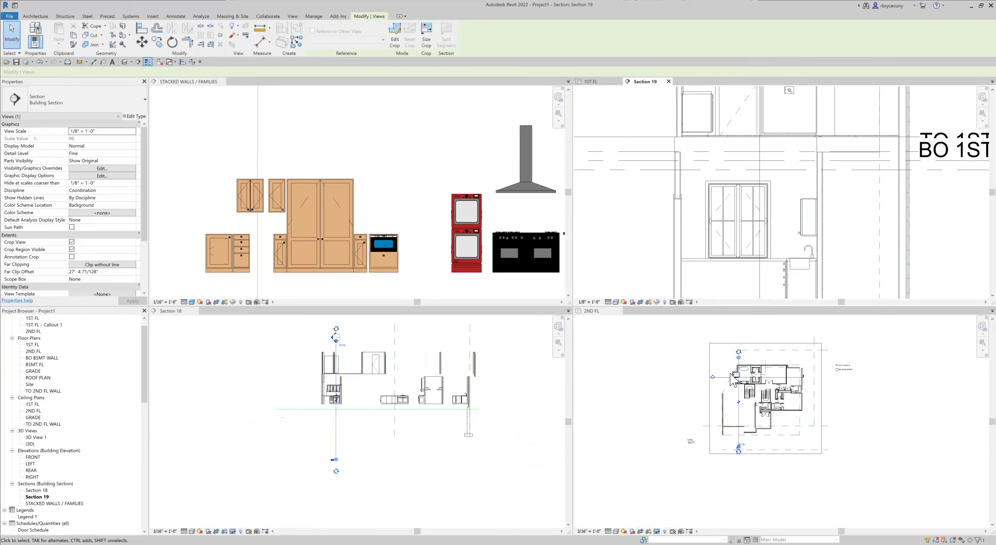
Move the Section 18 line closer to the kitchen sink wall and select the kitchen window in Section 18 to check its constraints.
click(605, 82)
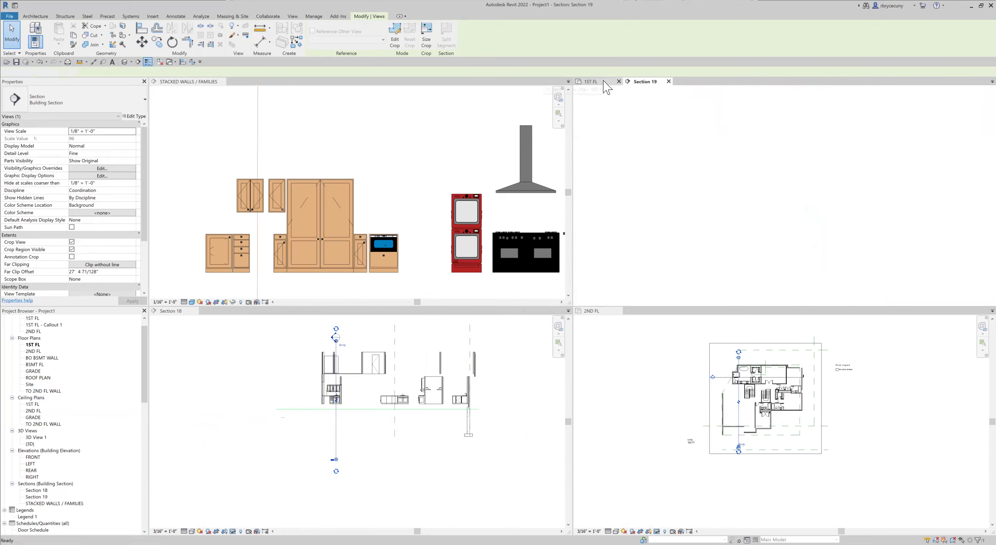
scroll(772, 136, up, 5)
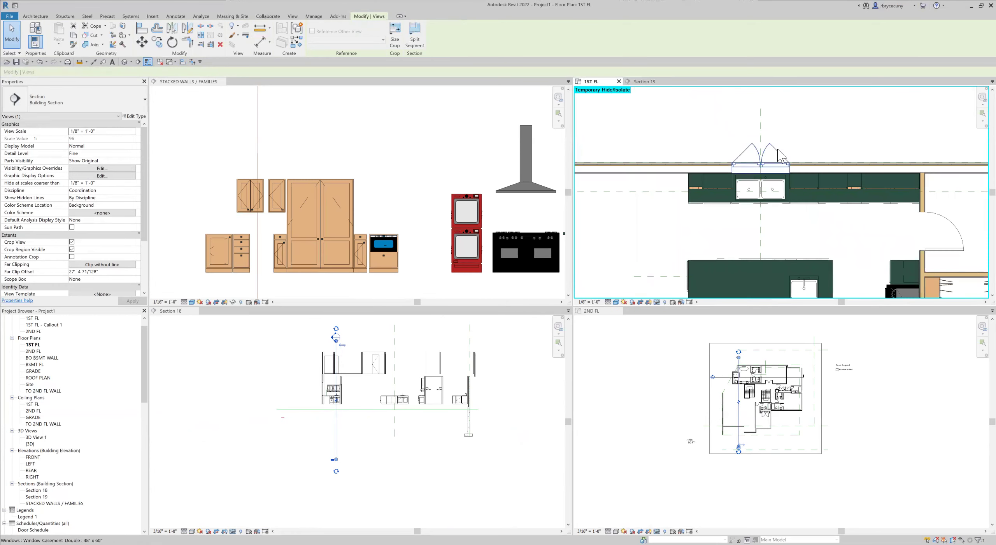
scroll(780, 155, down, 5)
click(735, 195)
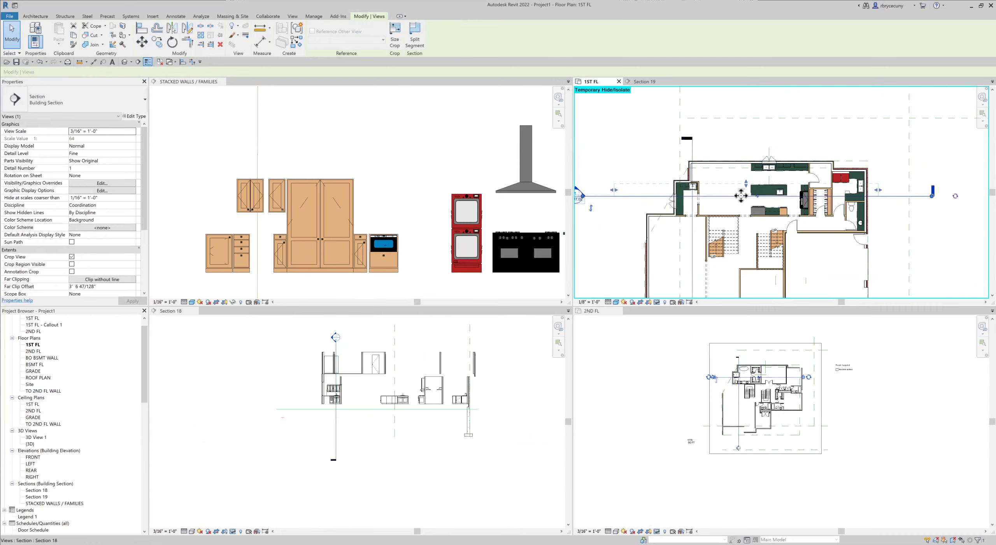
ctrl+drag(740, 194, 741, 175)
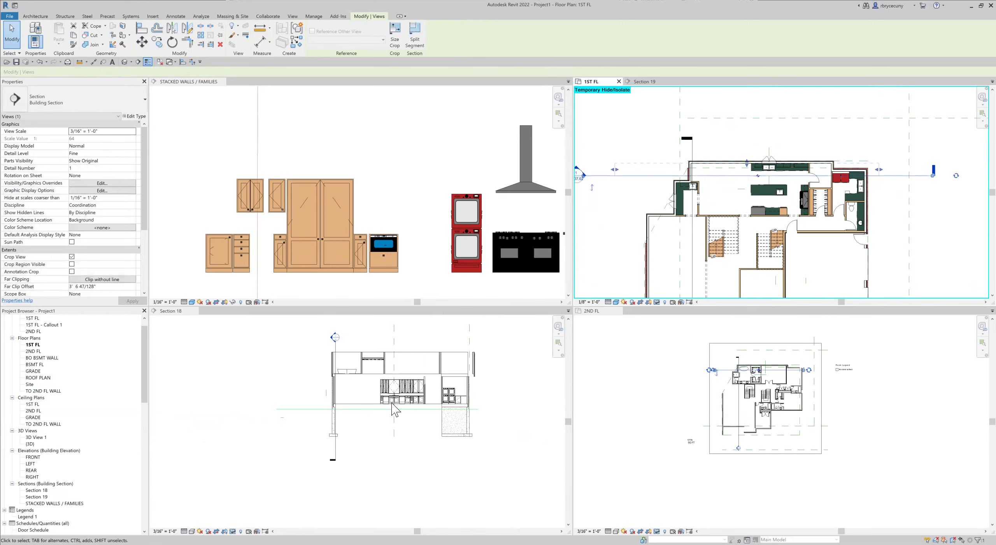
scroll(395, 401, up, 4)
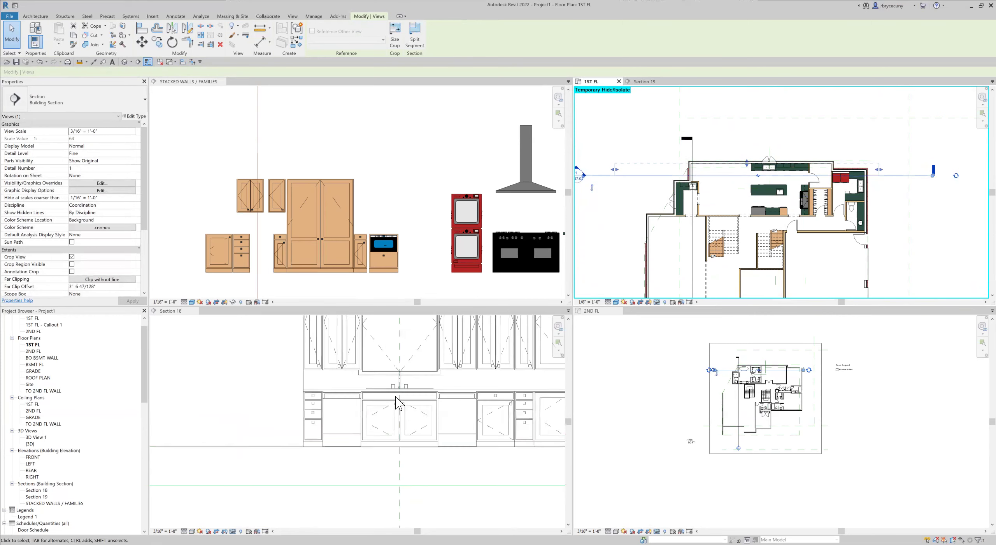
click(385, 377)
click(385, 370)
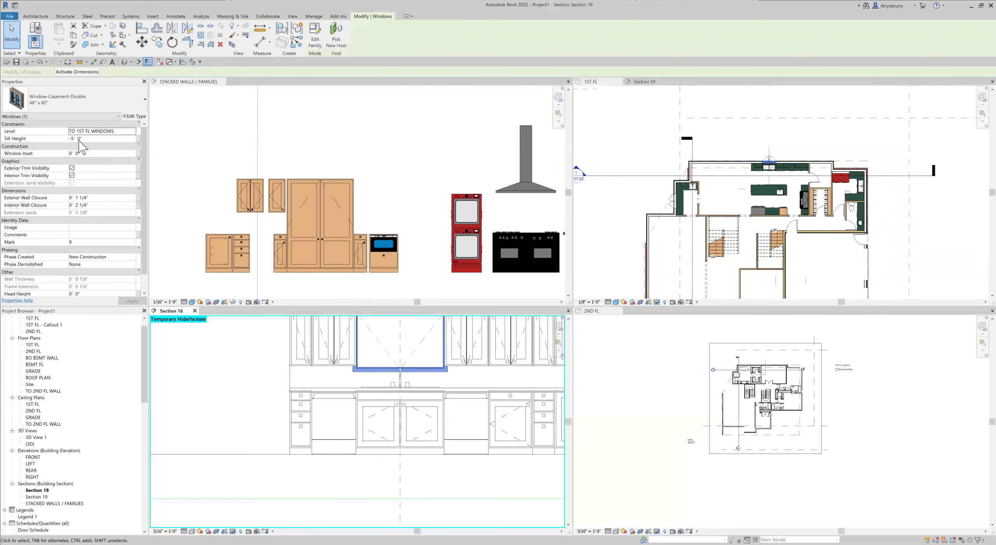
Set the new casement window's level to TO 1ST FL WINDOWS and its sill height to -5' 0".
scroll(677, 202, up, 3)
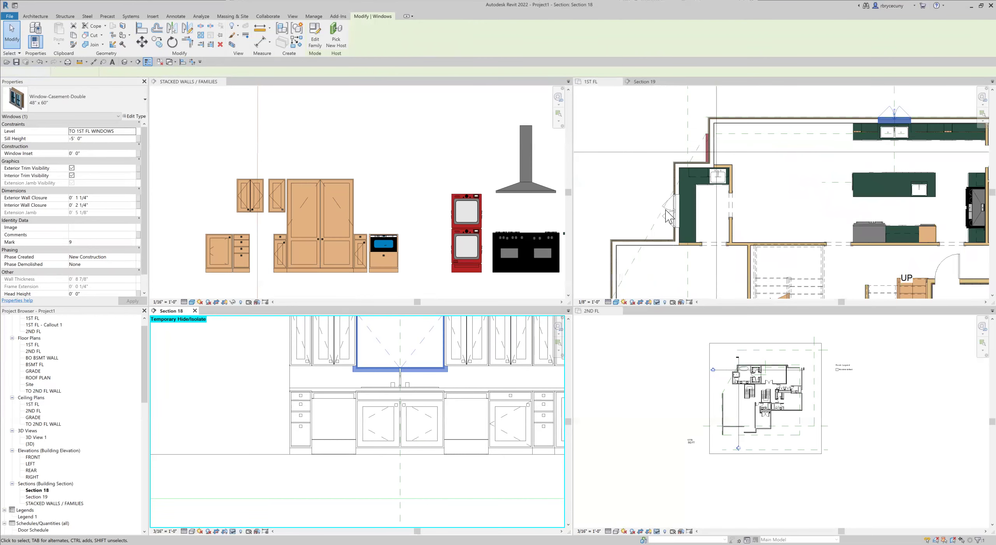
click(669, 215)
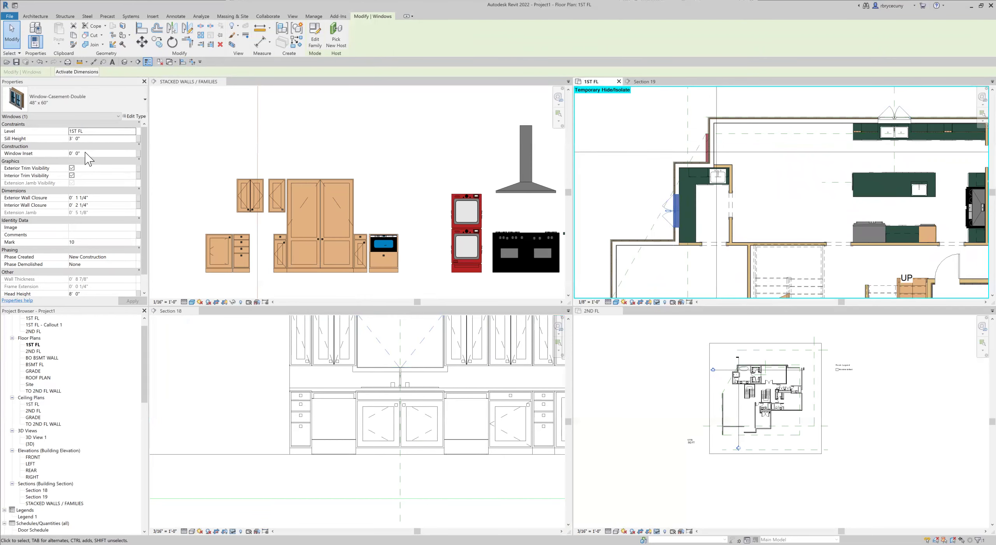
click(88, 134)
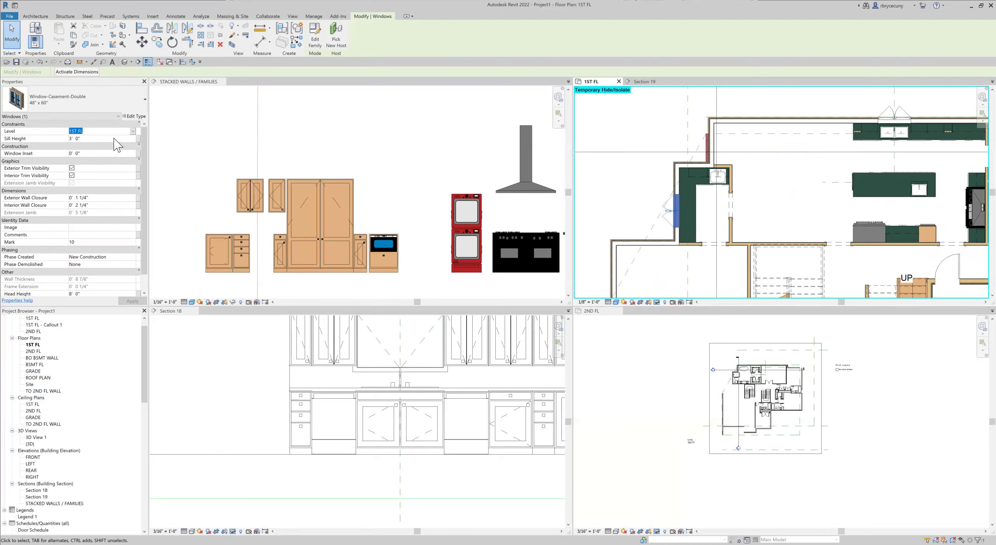
click(133, 131)
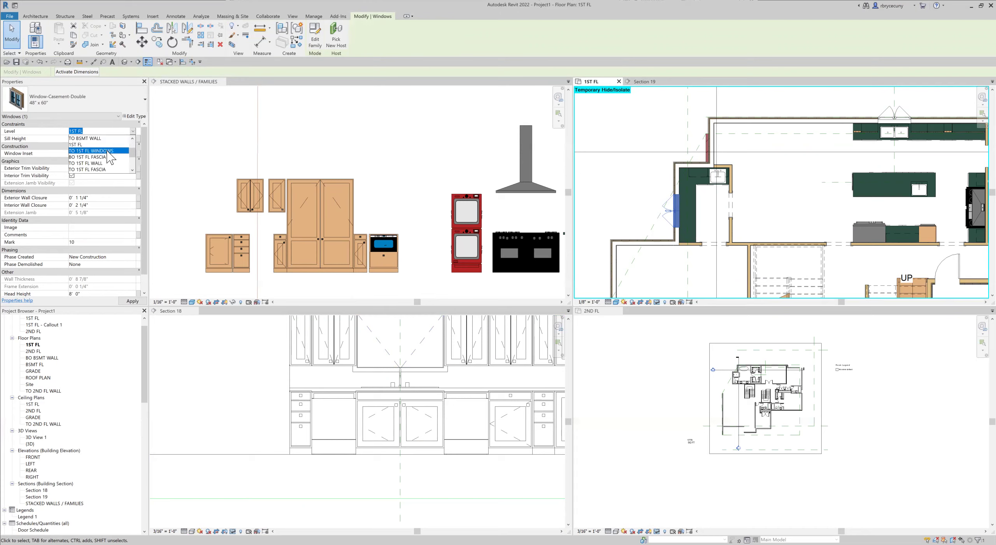
click(110, 151)
click(90, 139)
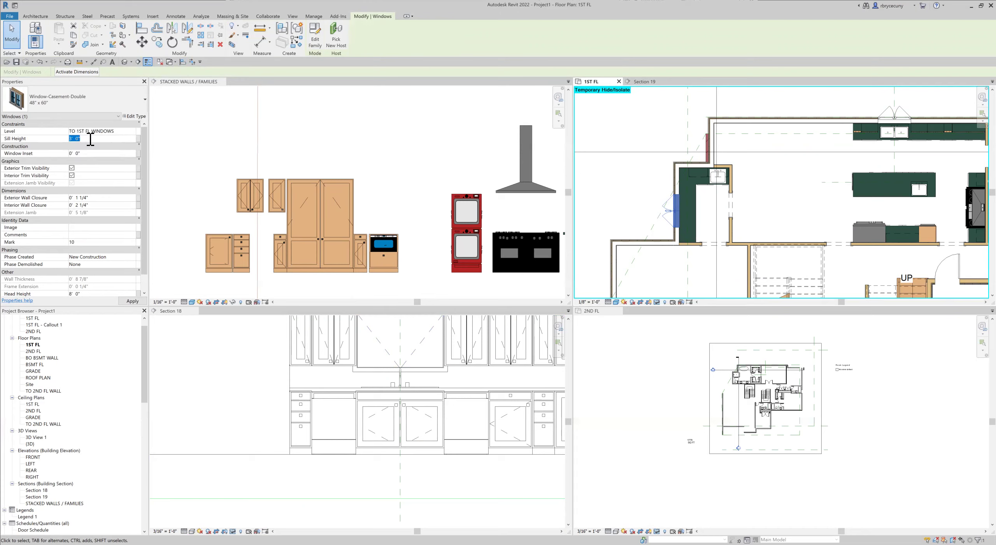
key(Return)
Examine the new window's height in Section 19 against the window level line and the countertop.
scroll(644, 243, down, 2)
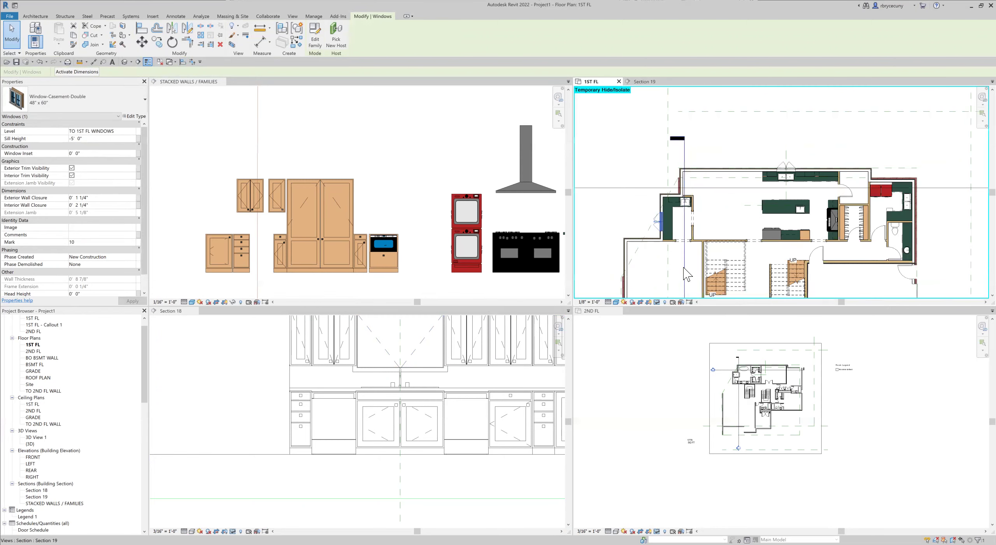
click(644, 81)
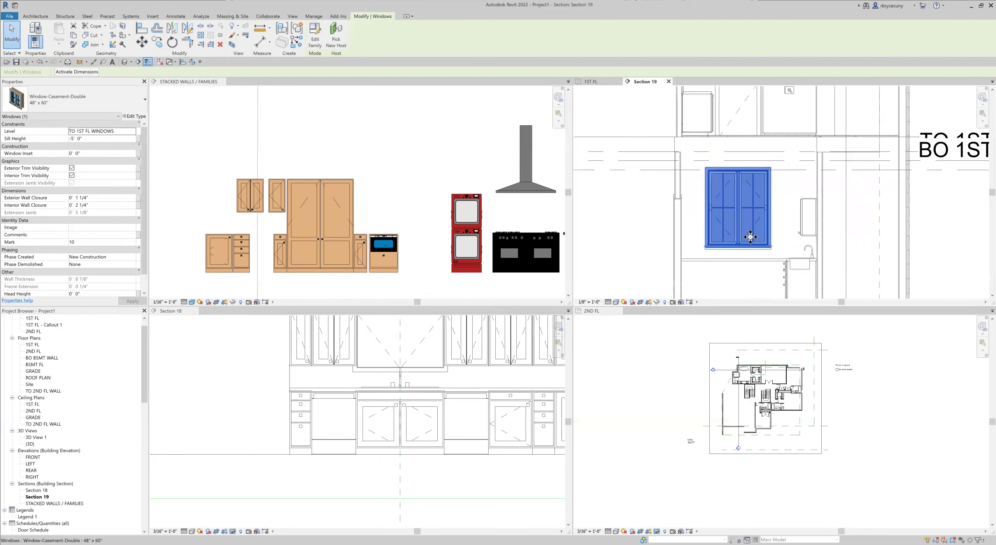
scroll(759, 222, down, 4)
middle_drag(743, 230, 712, 222)
scroll(707, 186, up, 3)
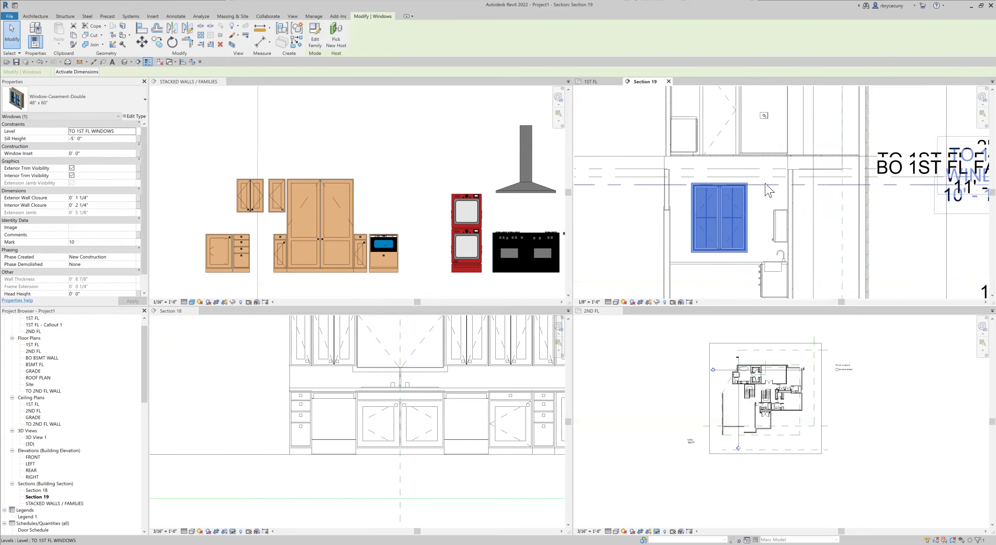
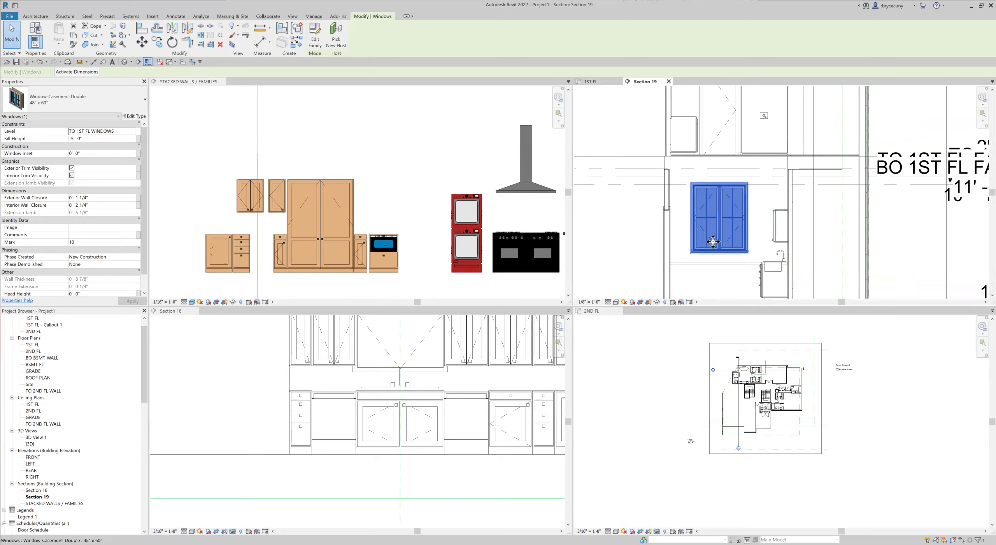
scroll(702, 230, up, 2)
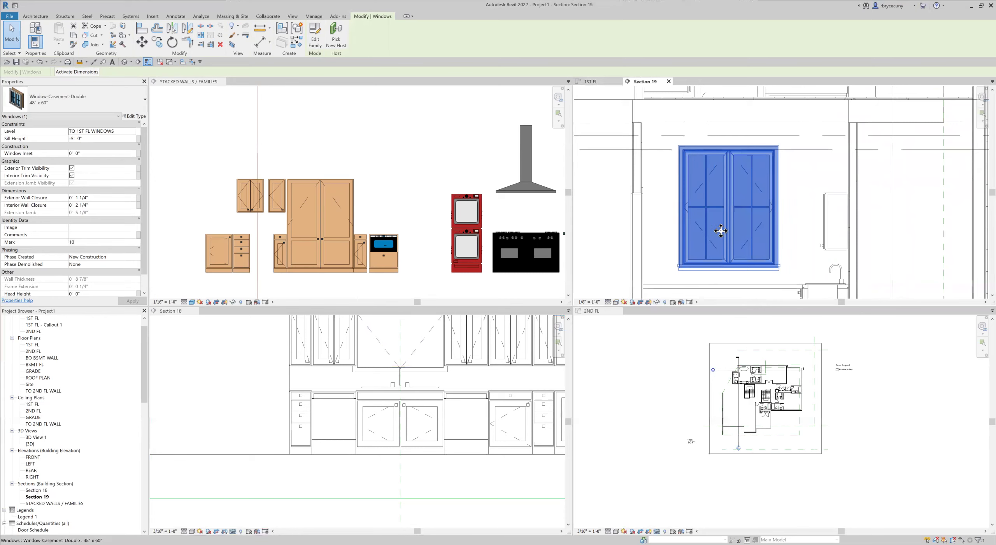
scroll(719, 230, down, 2)
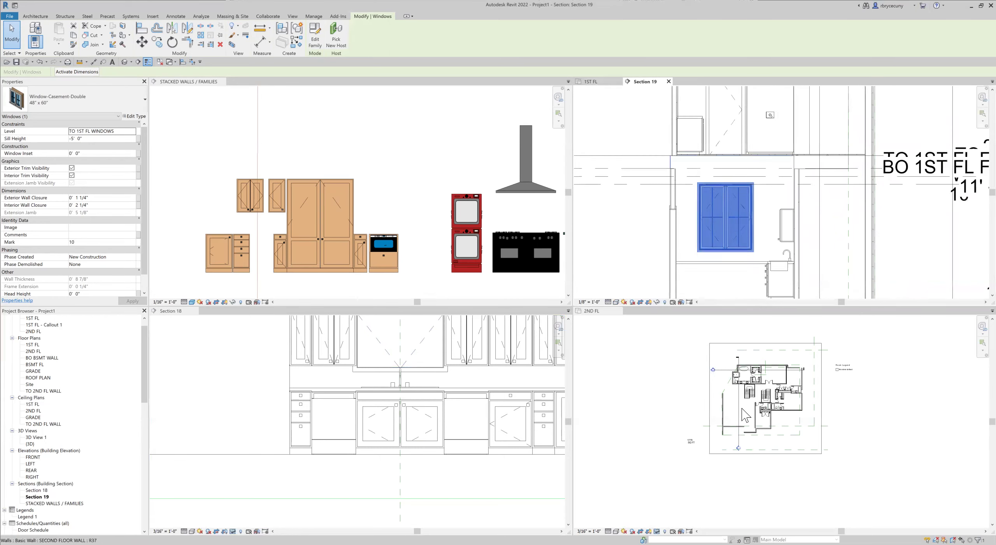
Set the 1ST FL plan's visual style to Hidden Line.
click(604, 81)
scroll(677, 221, up, 2)
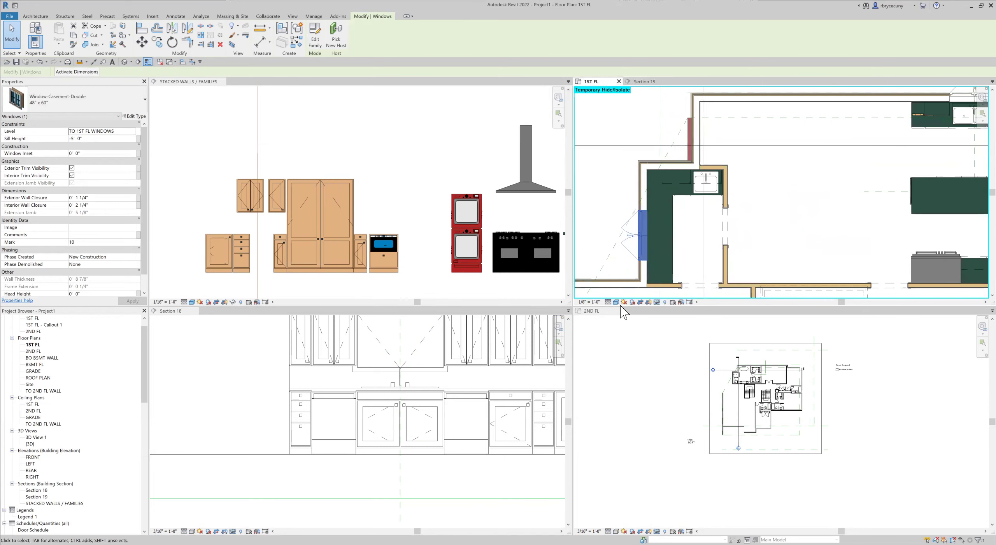
click(615, 302)
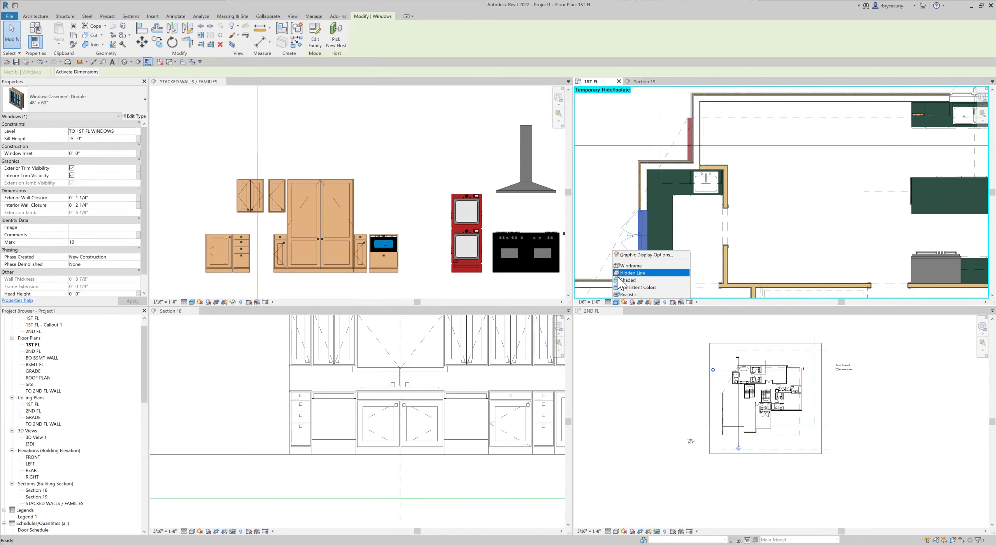
click(627, 273)
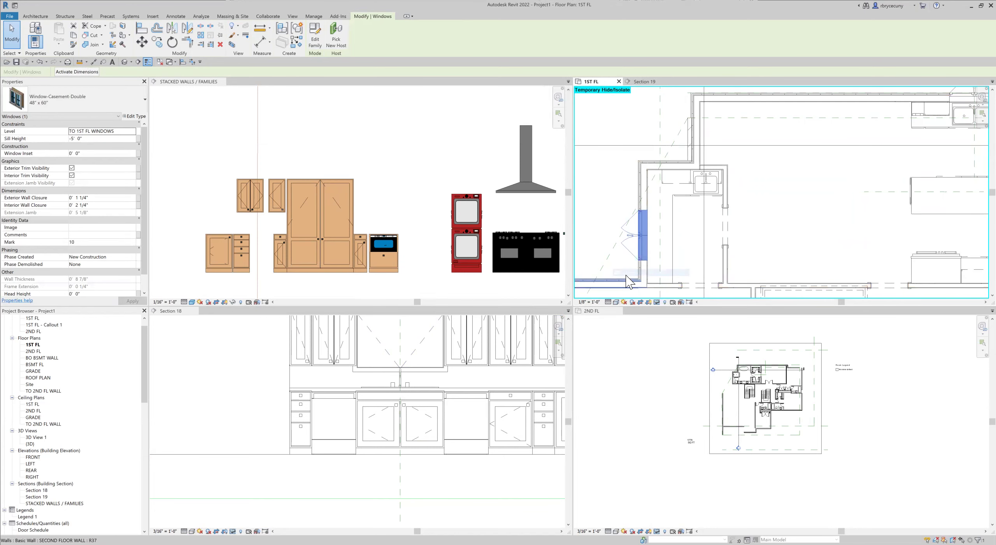
Create similar 27" upper double-door cabinets from the one near the corner sink and place them along the exterior wall on both sides of the casement window.
click(673, 178)
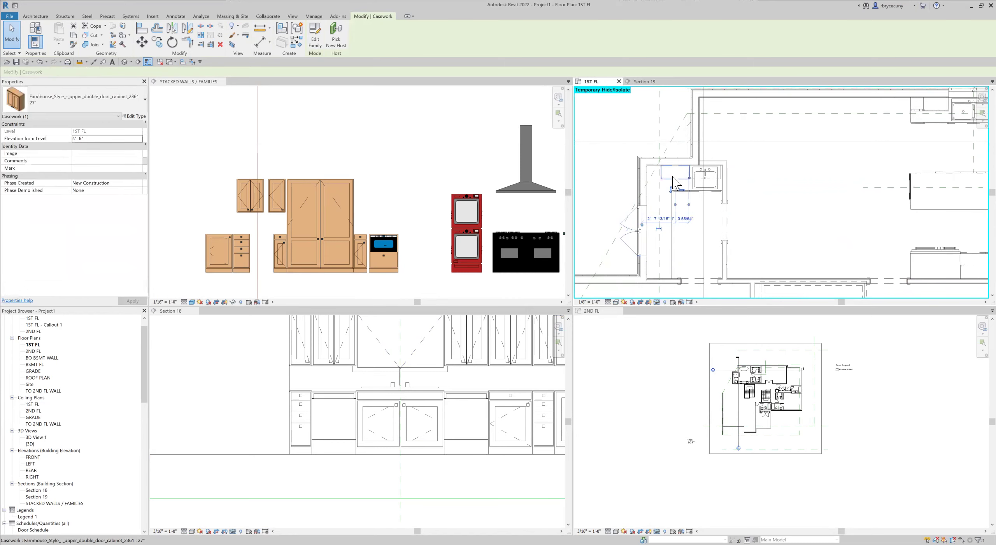
right_click(674, 178)
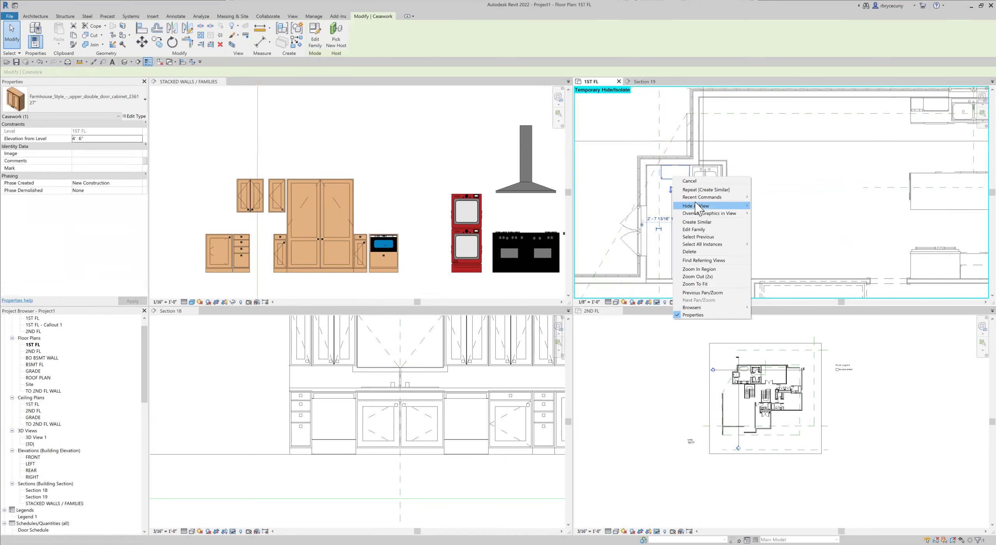
click(696, 222)
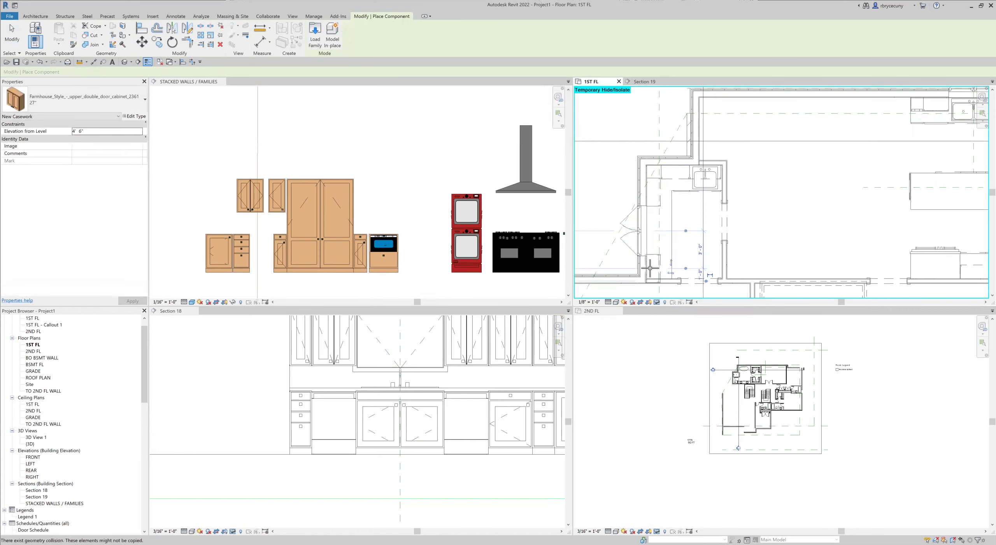
click(11, 35)
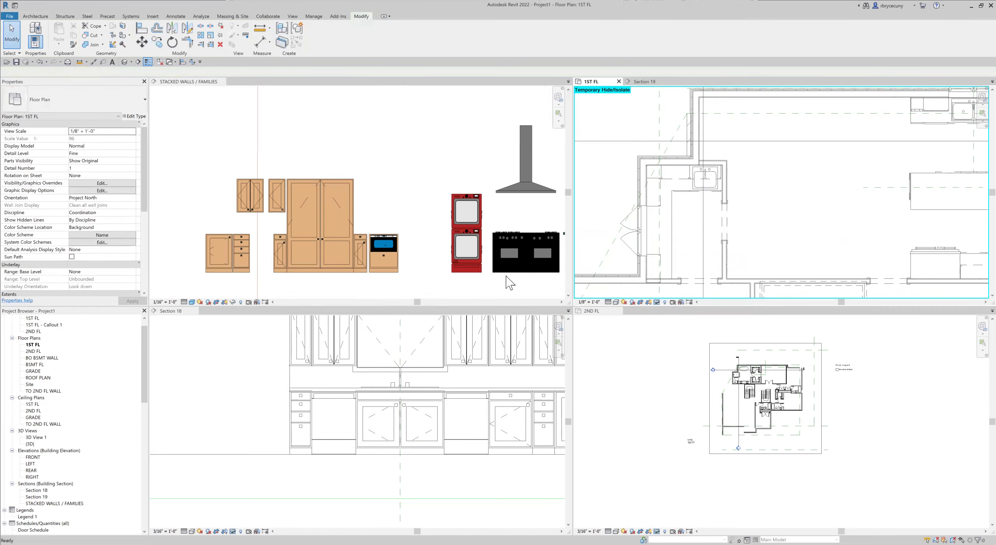
In Section 19, change the upper double-door cabinet between the window and the sink corner to the 24" type.
scroll(435, 408, down, 3)
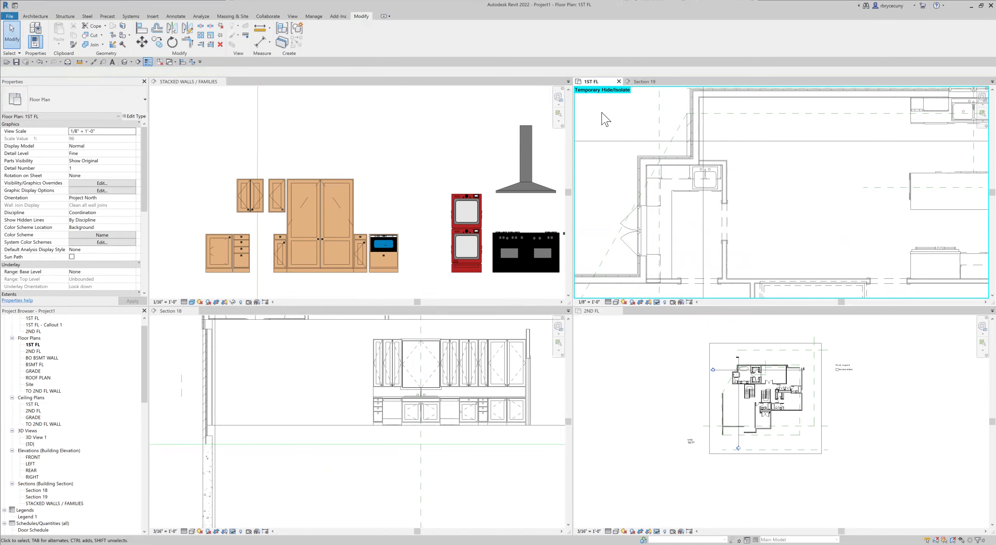
click(644, 81)
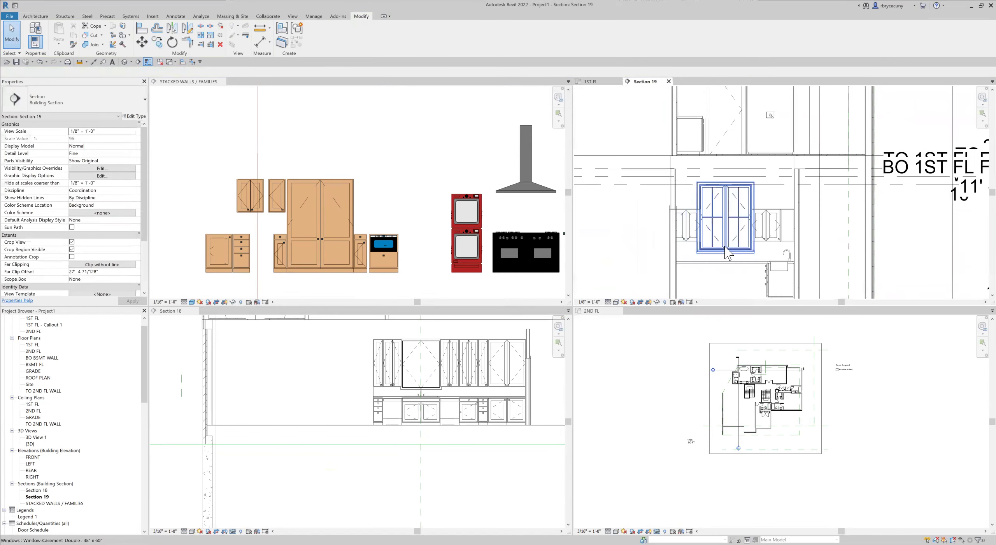
scroll(759, 226, up, 2)
middle_drag(755, 218, 688, 201)
scroll(754, 175, up, 4)
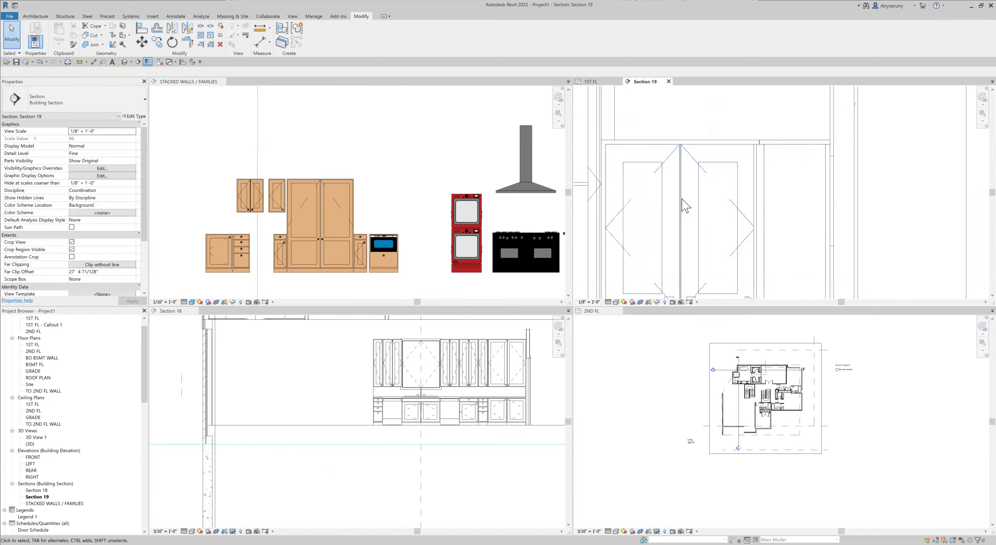
scroll(646, 189, down, 3)
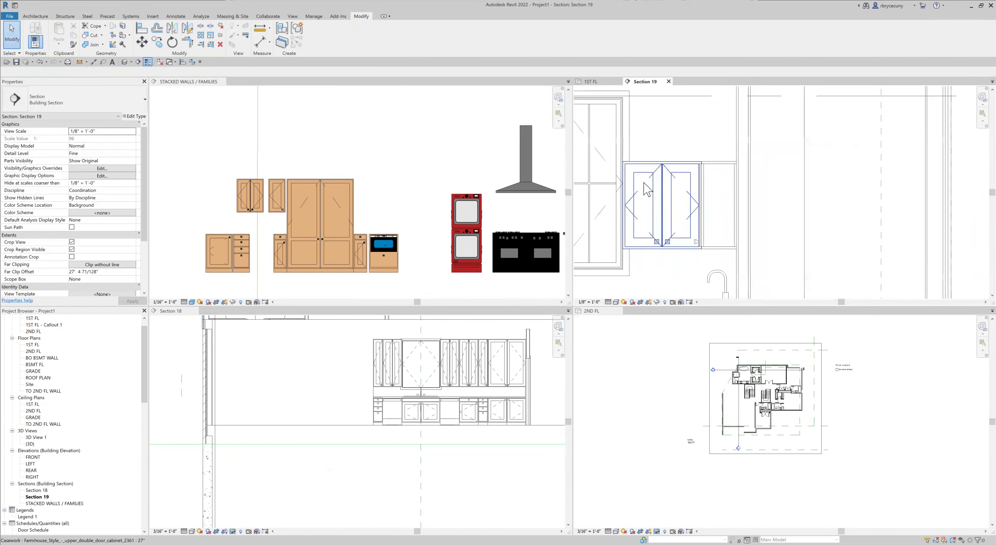
click(677, 164)
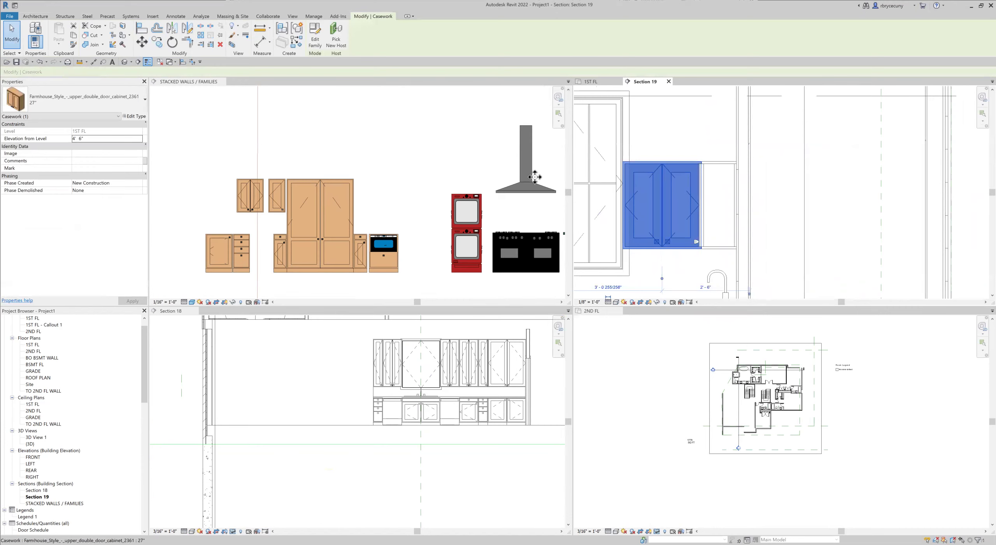
click(77, 100)
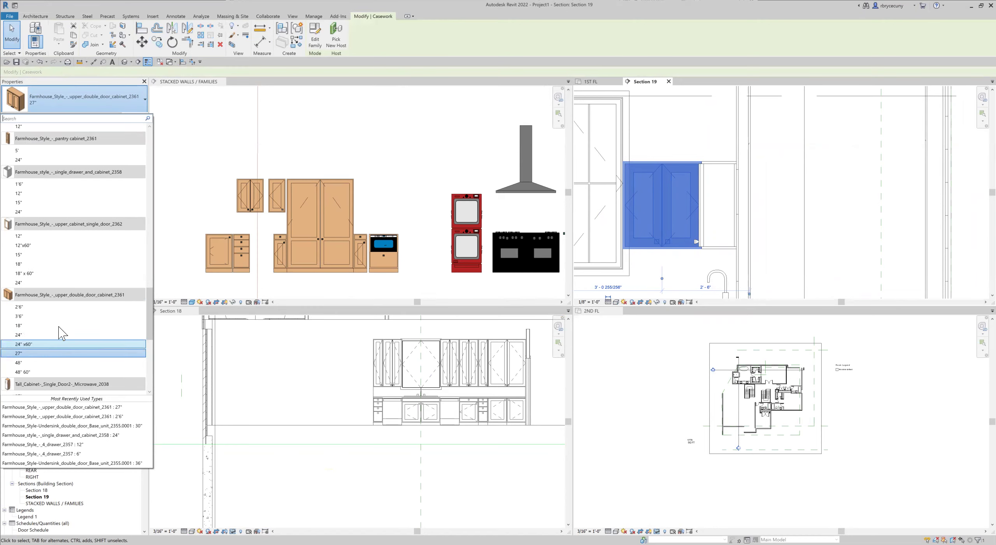
scroll(52, 327, down, 1)
click(23, 315)
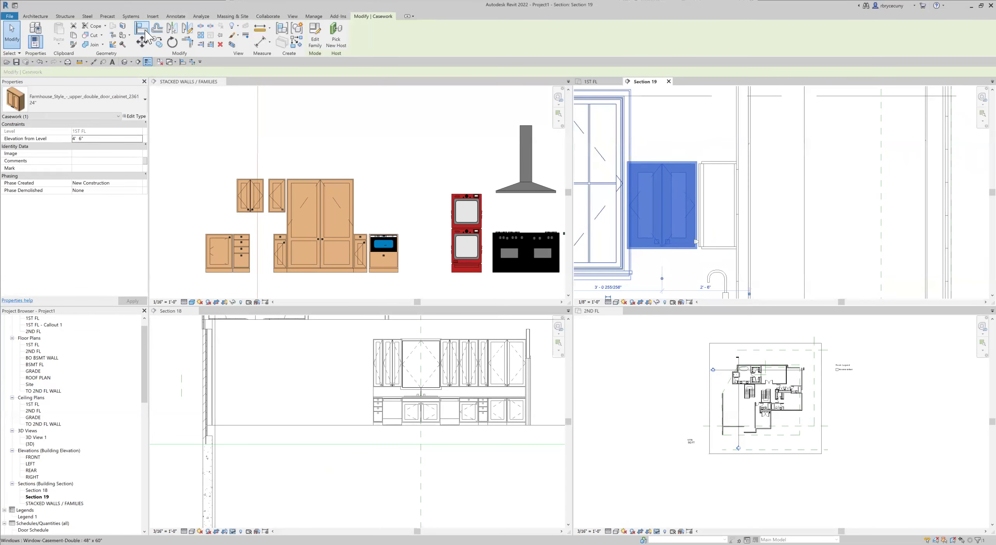
Align the 24" upper cabinet's side with the edge of the adjacent corner upper cabinet in Section 19.
scroll(719, 166, up, 3)
key(a)
key(l)
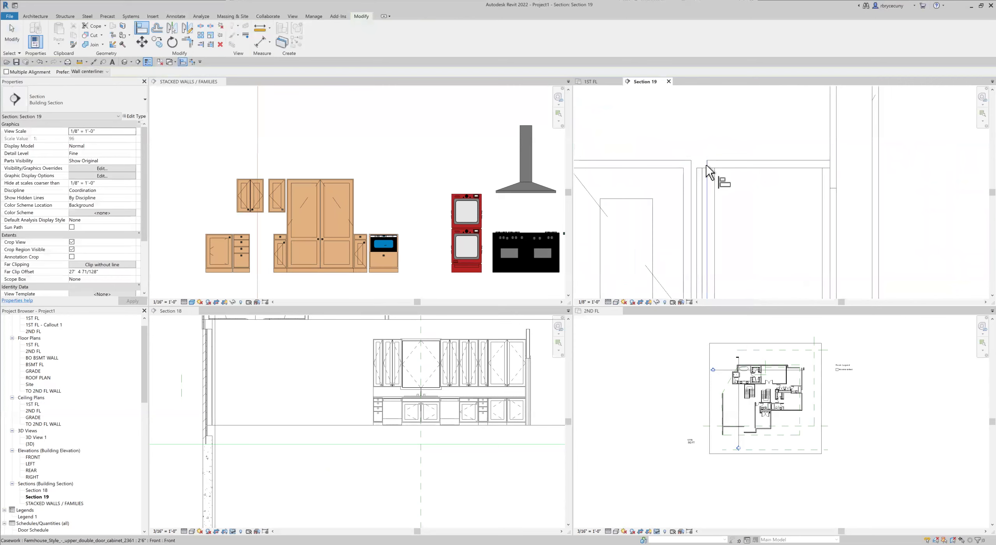
scroll(691, 163, down, 3)
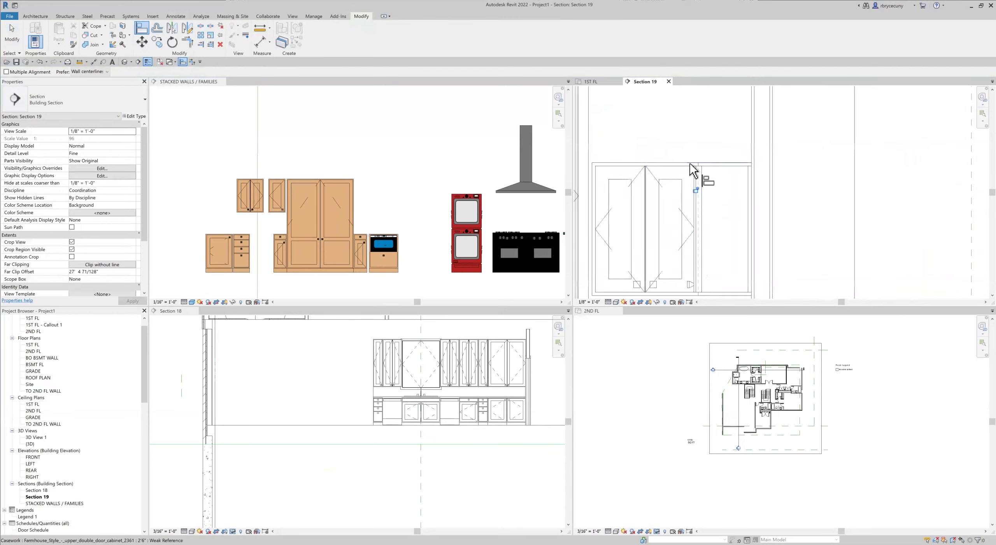
middle_drag(678, 173, 854, 138)
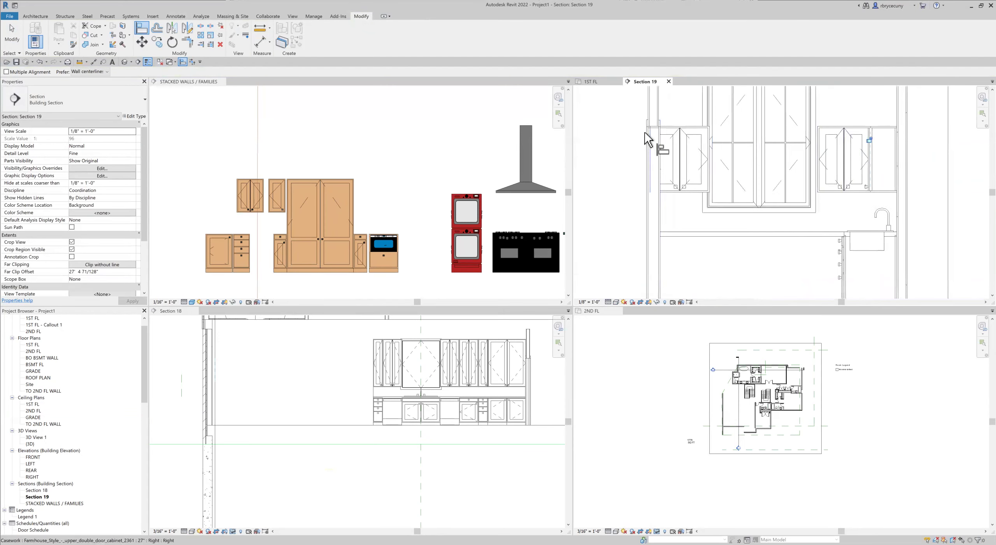
click(12, 36)
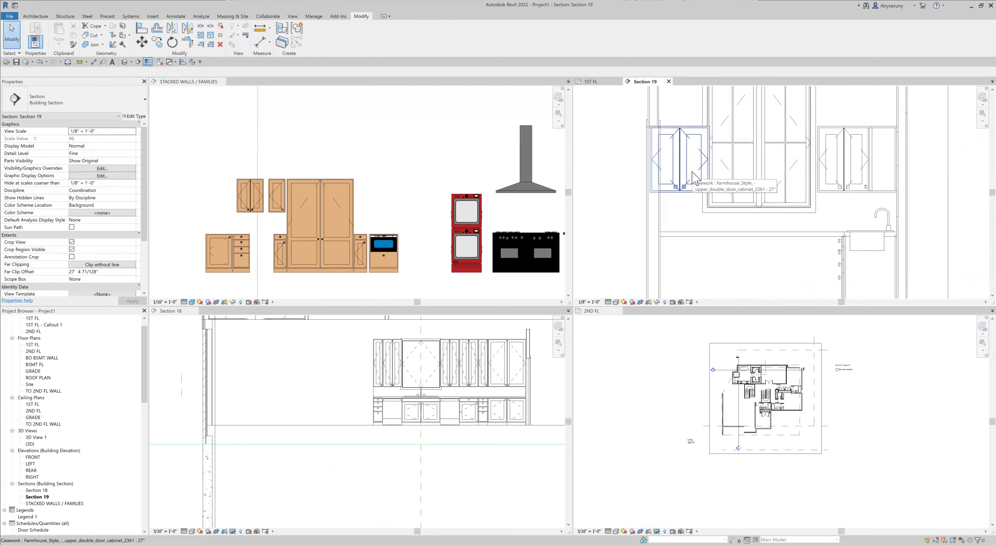
In the 1ST FL plan, dimension from the corner upper cabinet's front through the window's center to the interior wall and make the spacing equal.
click(599, 82)
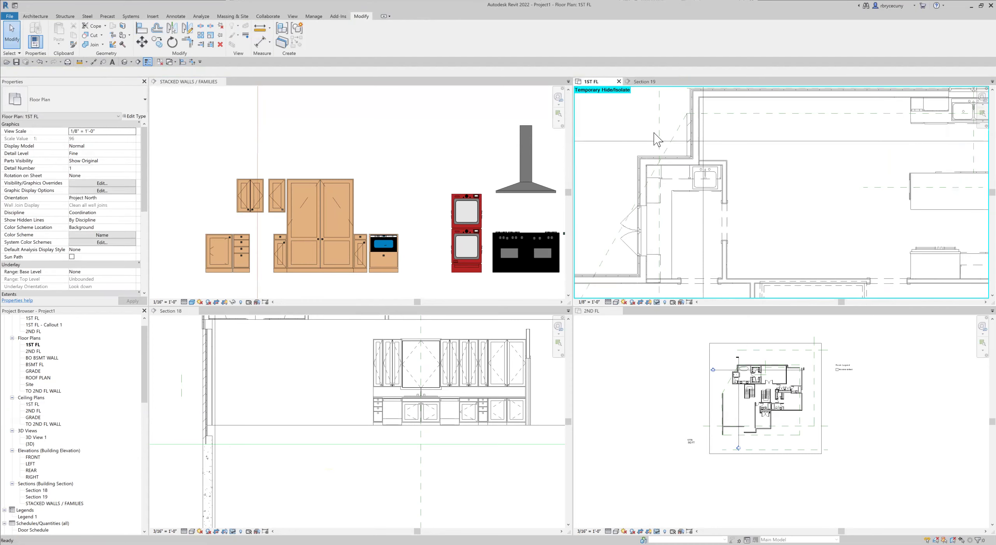
middle_drag(666, 206, 716, 237)
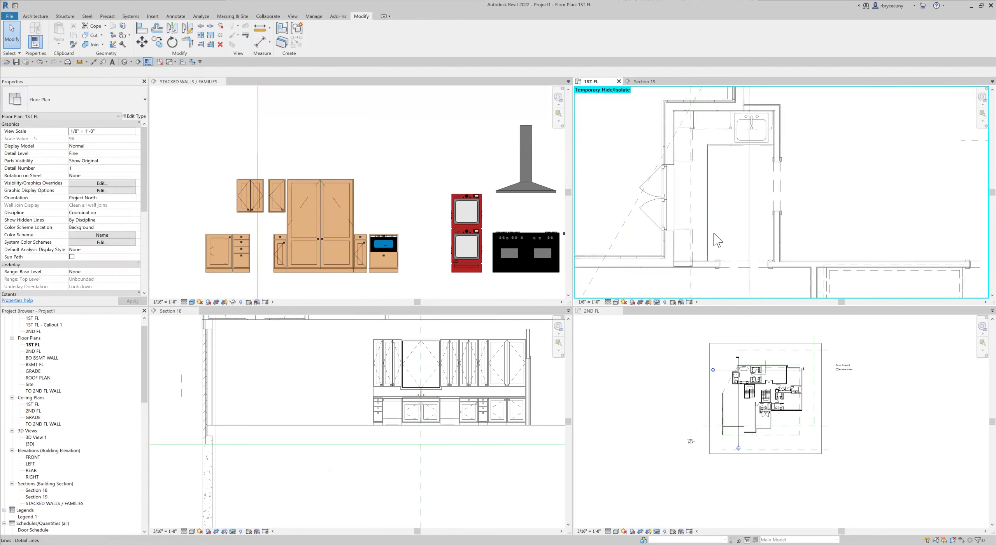
click(93, 62)
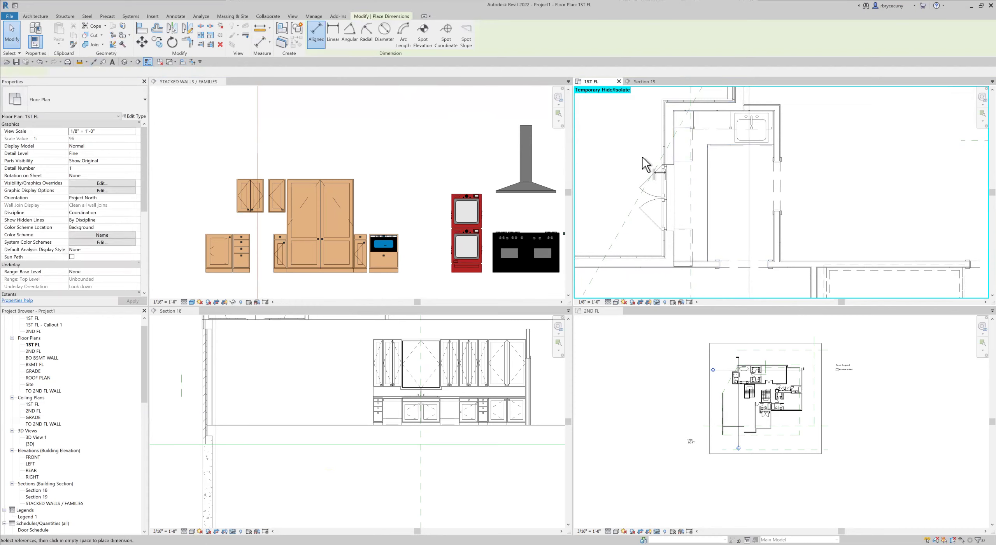
click(707, 129)
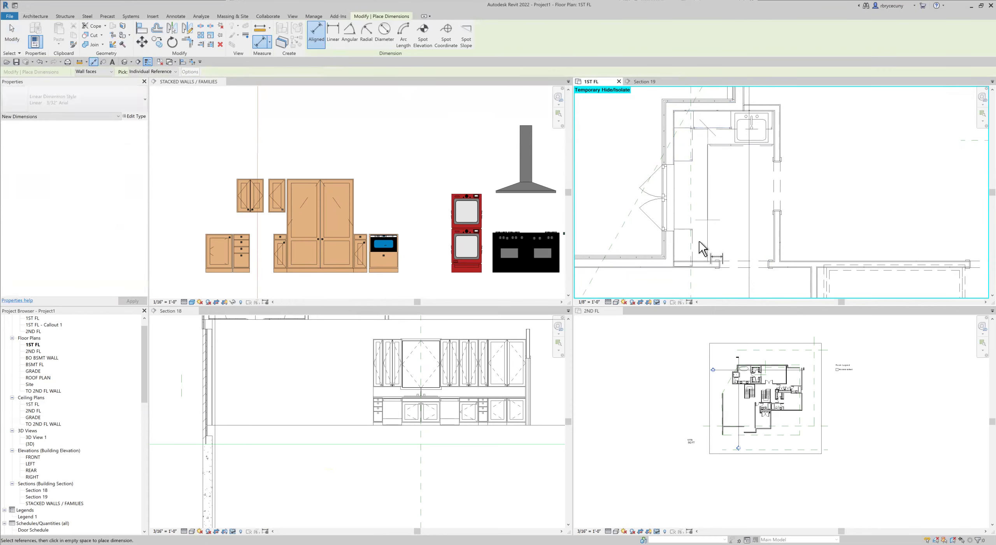
click(697, 259)
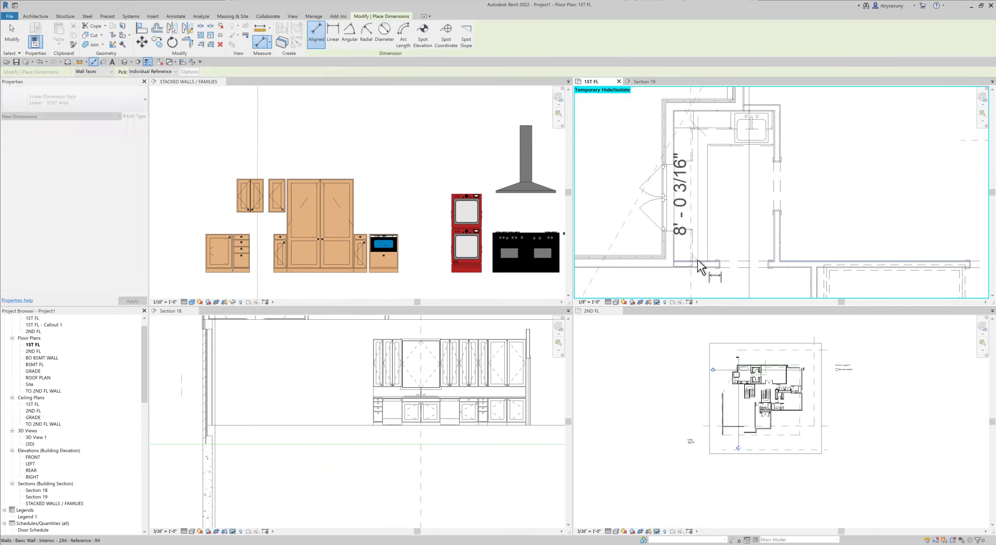
click(668, 197)
click(614, 191)
scroll(618, 193, down, 2)
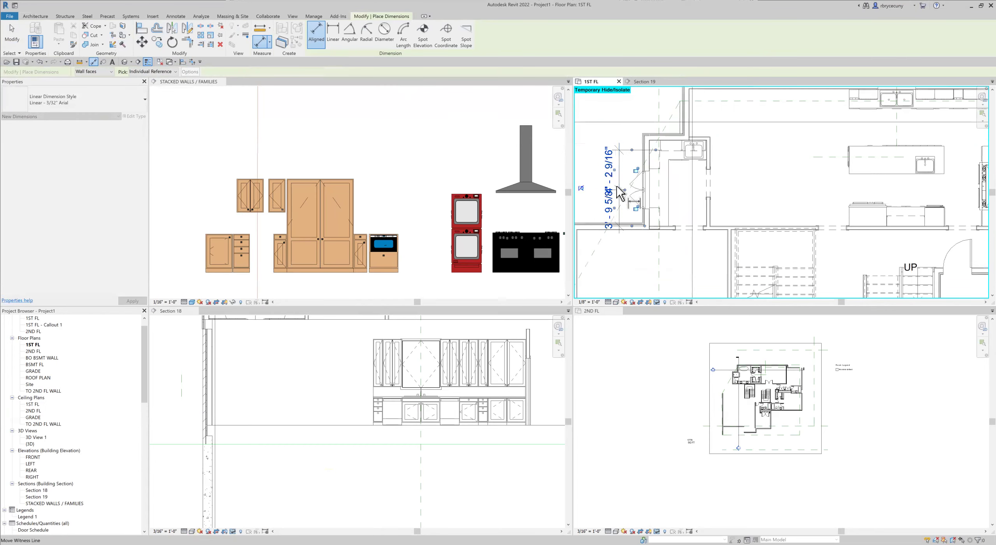
click(581, 188)
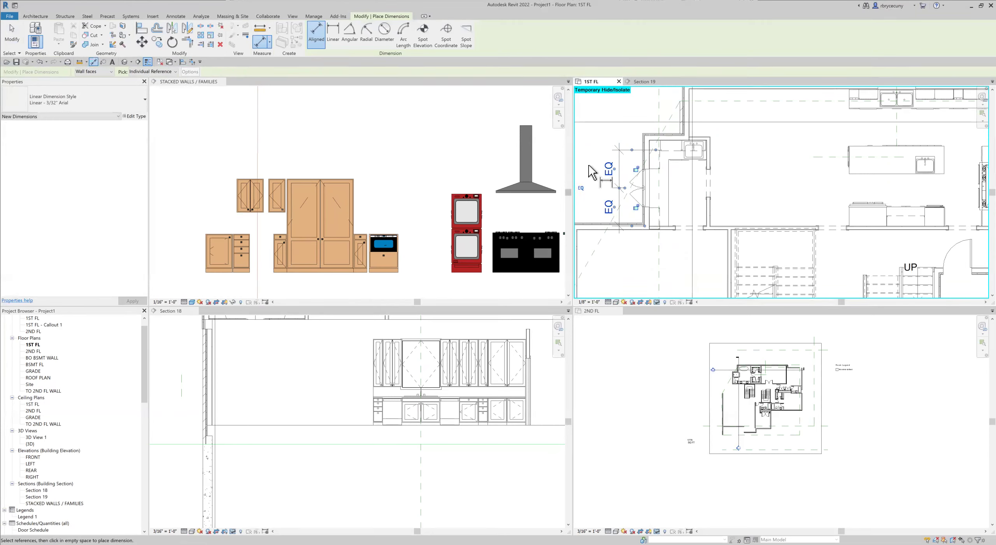
Delete the equality dimension beside the casement window in the 1ST FL plan.
scroll(588, 166, up, 2)
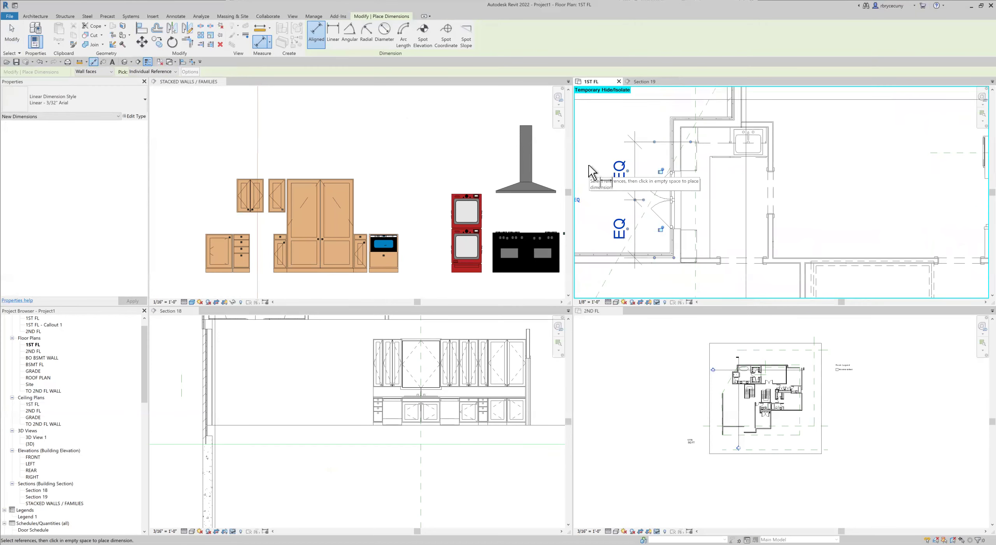
key(Escape)
click(623, 177)
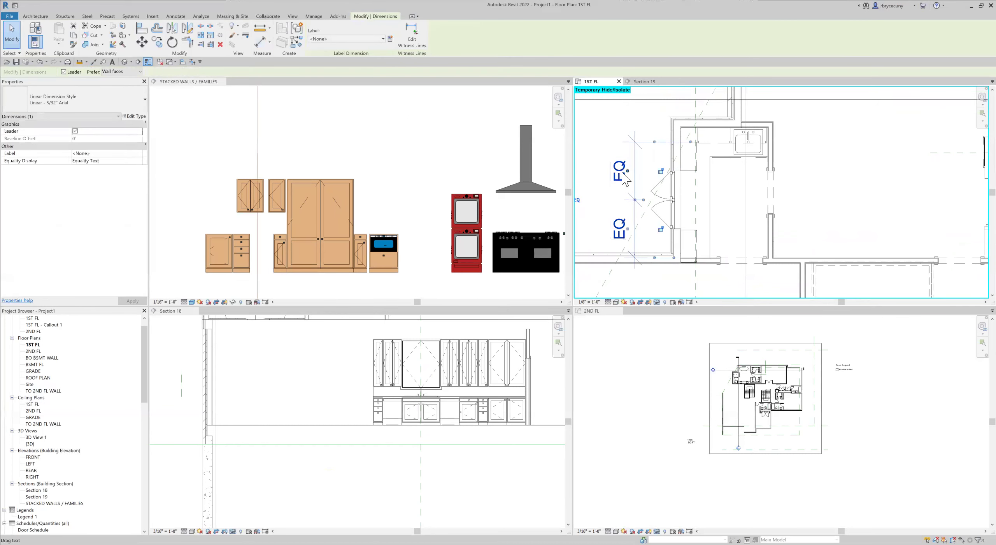
key(Delete)
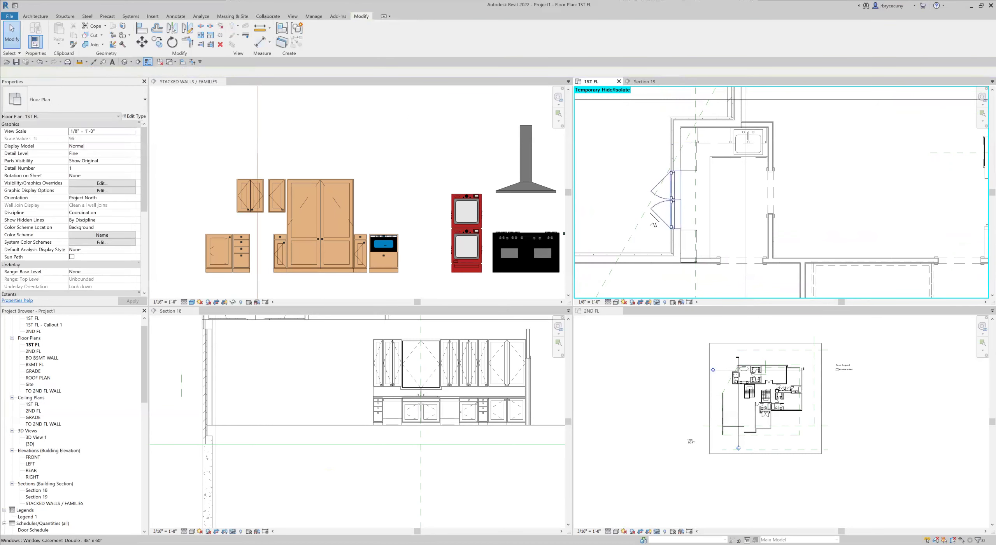
In Section 19, duplicate the selected upper double-door cabinet's 24" type between the window and sink corner as 20" with a width of 1' 8".
scroll(661, 191, up, 2)
click(642, 81)
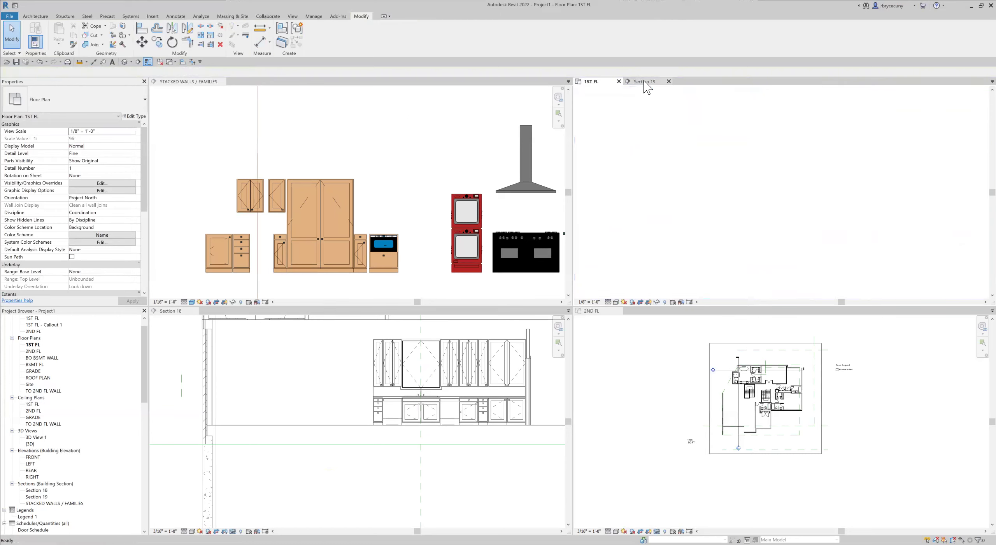
middle_drag(708, 157, 746, 200)
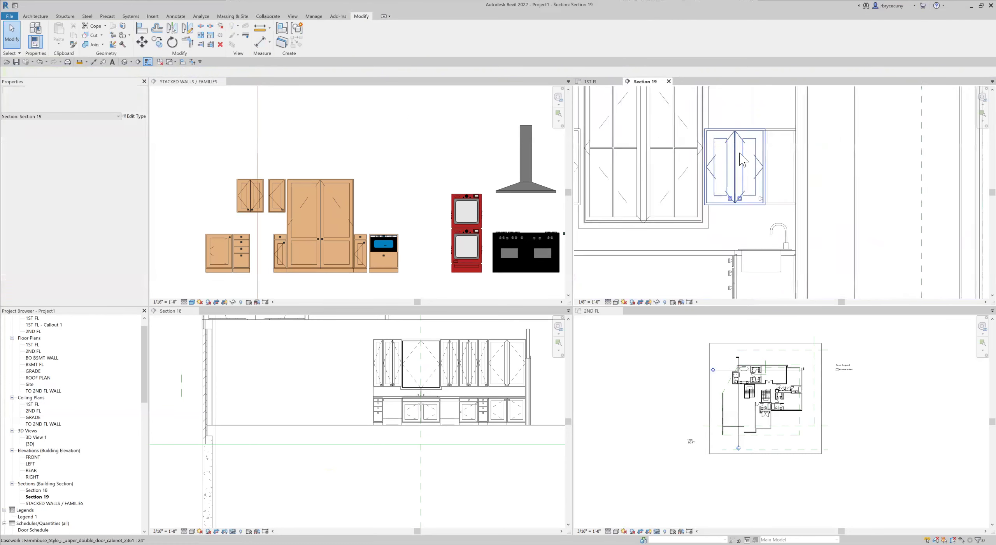
scroll(734, 161, up, 5)
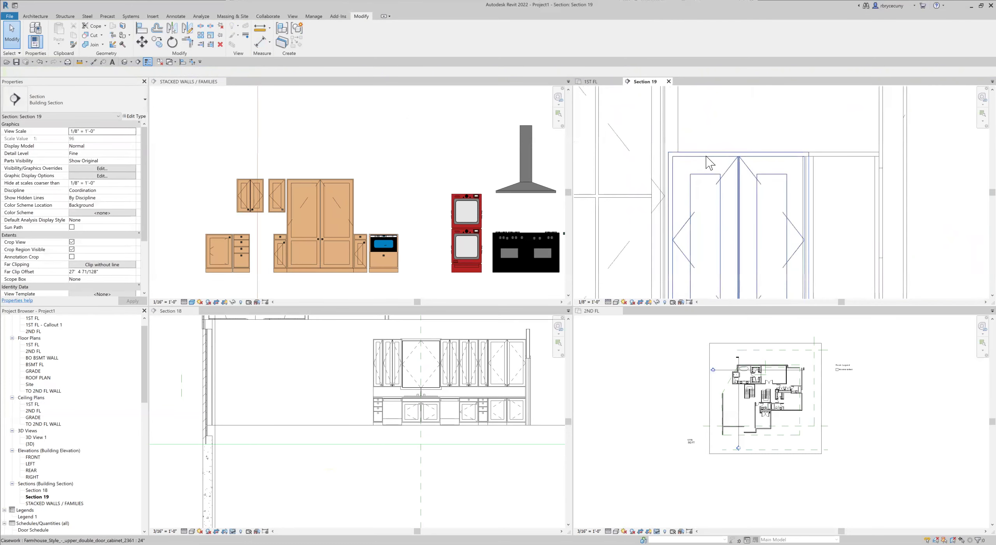
click(705, 156)
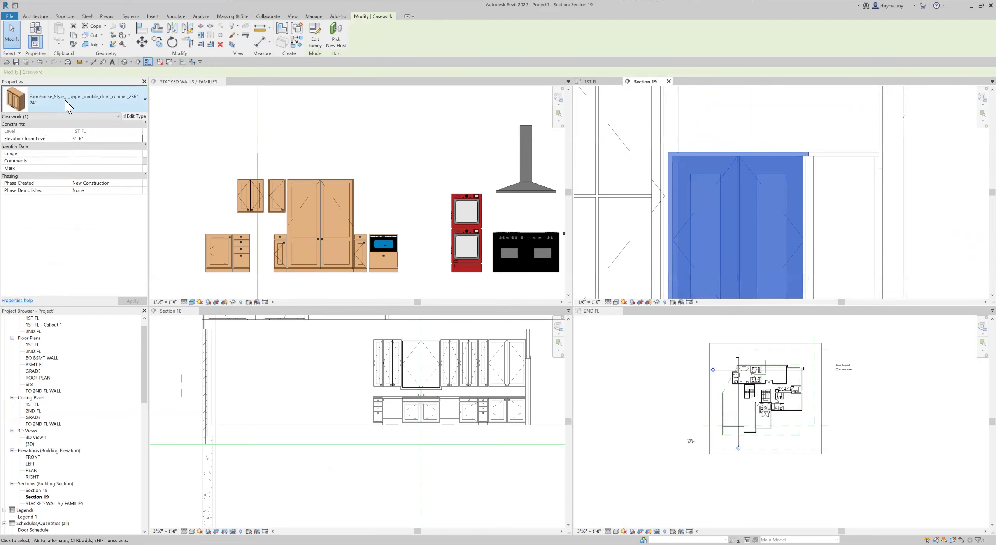
click(68, 106)
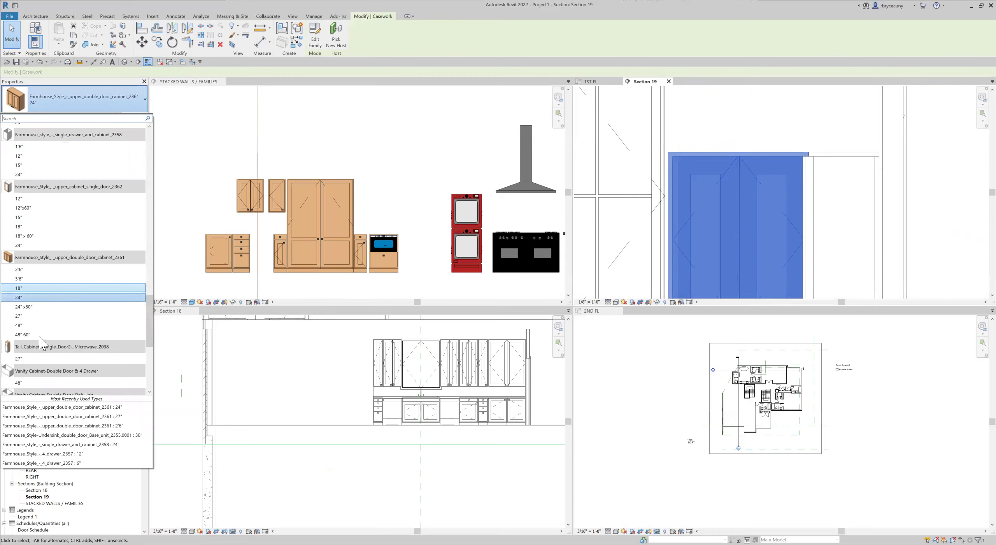
mouse_move(43, 288)
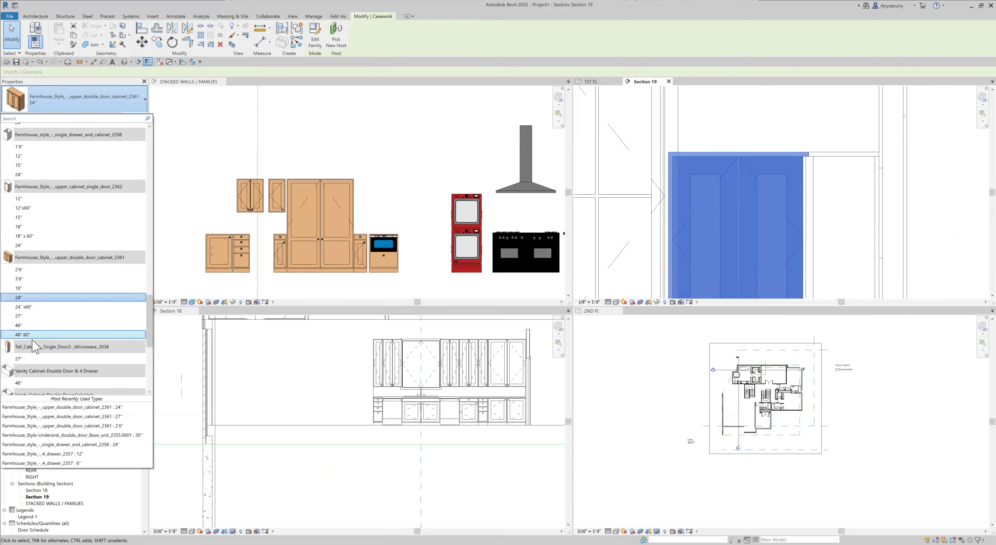
scroll(44, 308, down, 1)
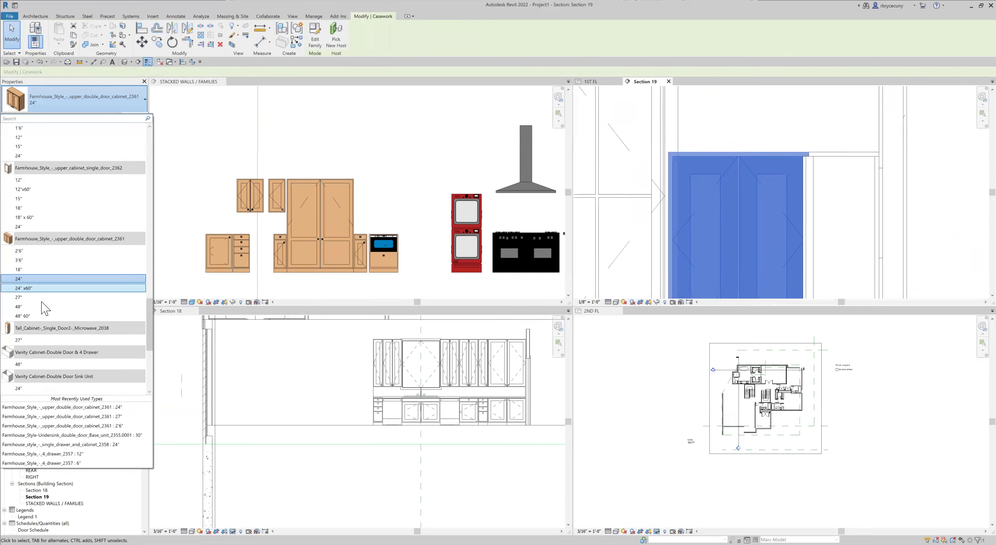
scroll(78, 167, up, 3)
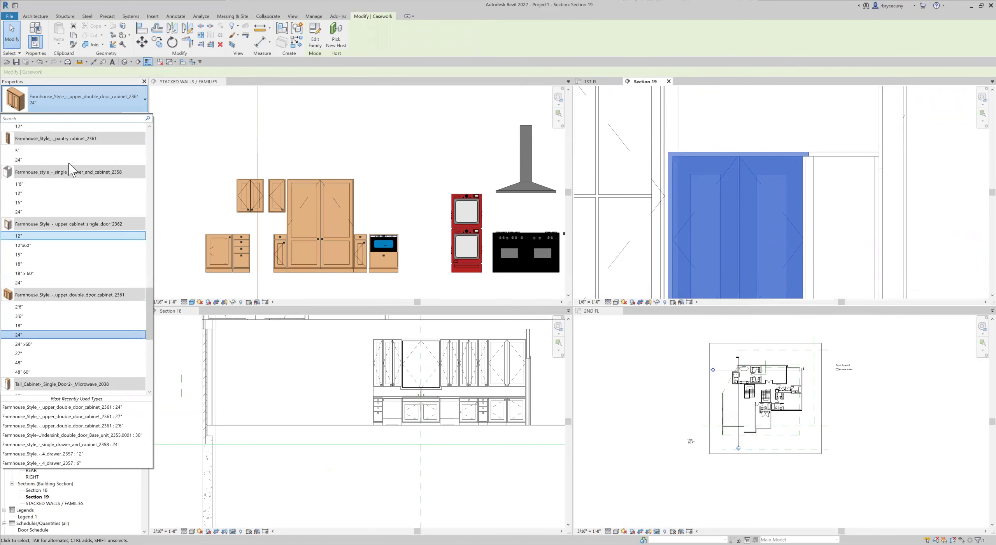
click(82, 94)
click(133, 117)
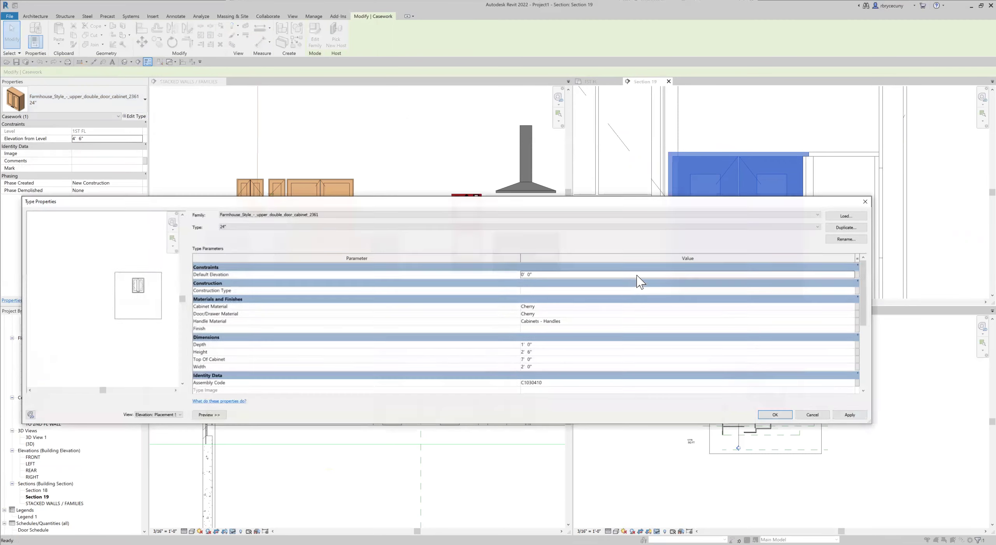
click(845, 227)
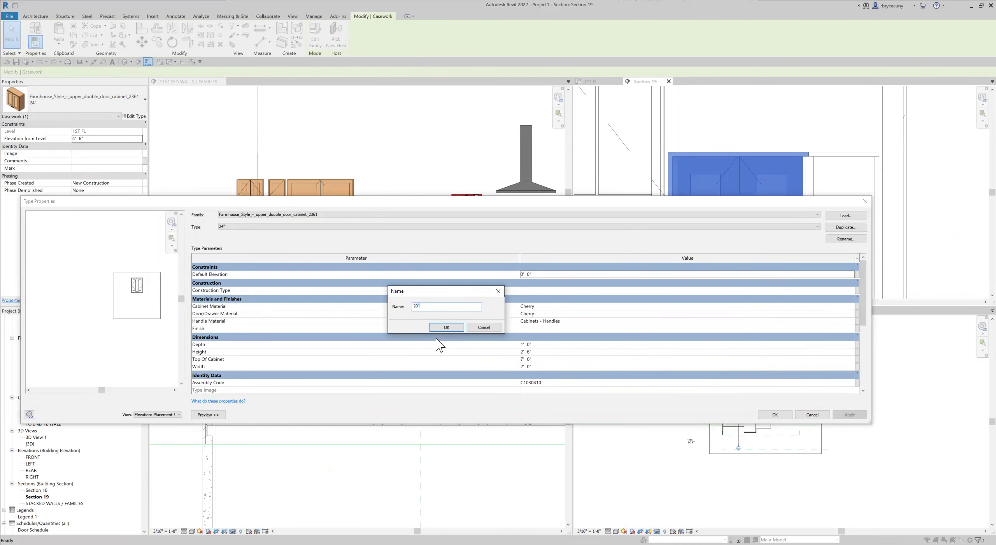
click(446, 327)
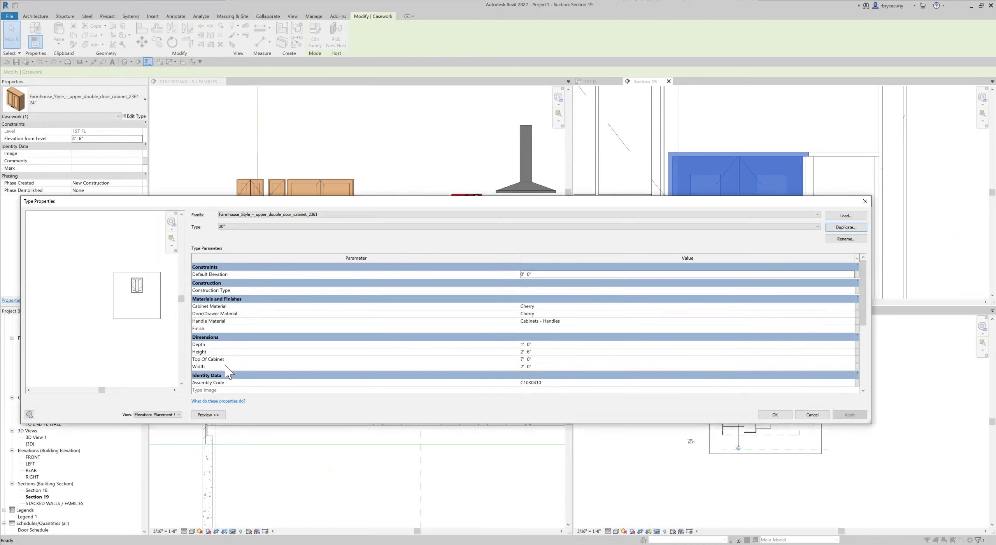
click(546, 366)
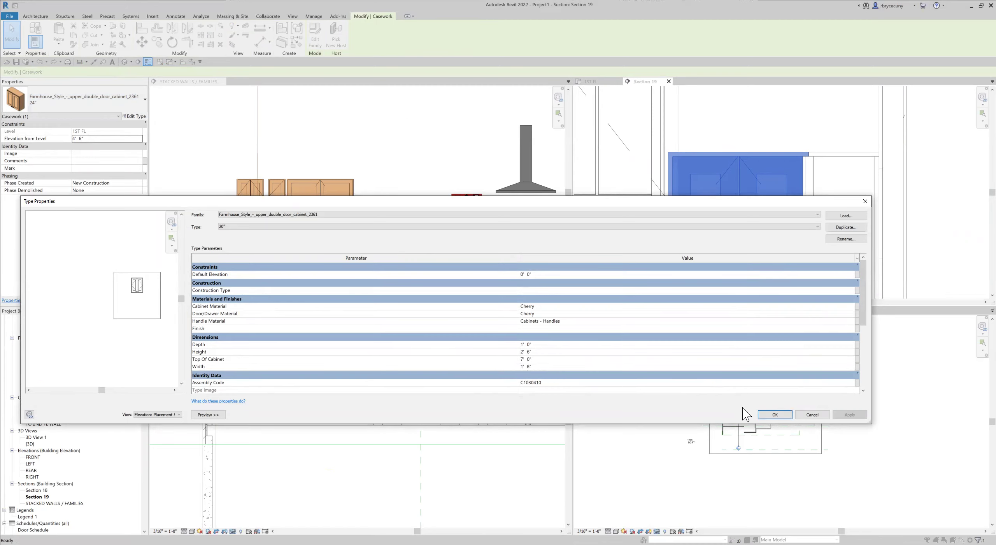
click(772, 414)
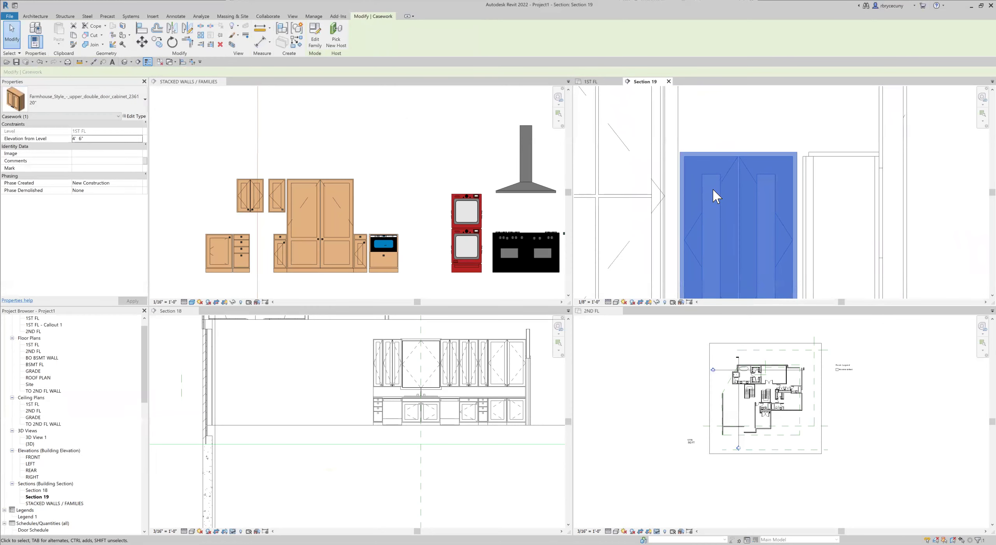
Align the 20" upper cabinet's side with the edge of the adjacent corner upper cabinet in Section 19.
middle_drag(648, 198, 572, 199)
click(141, 28)
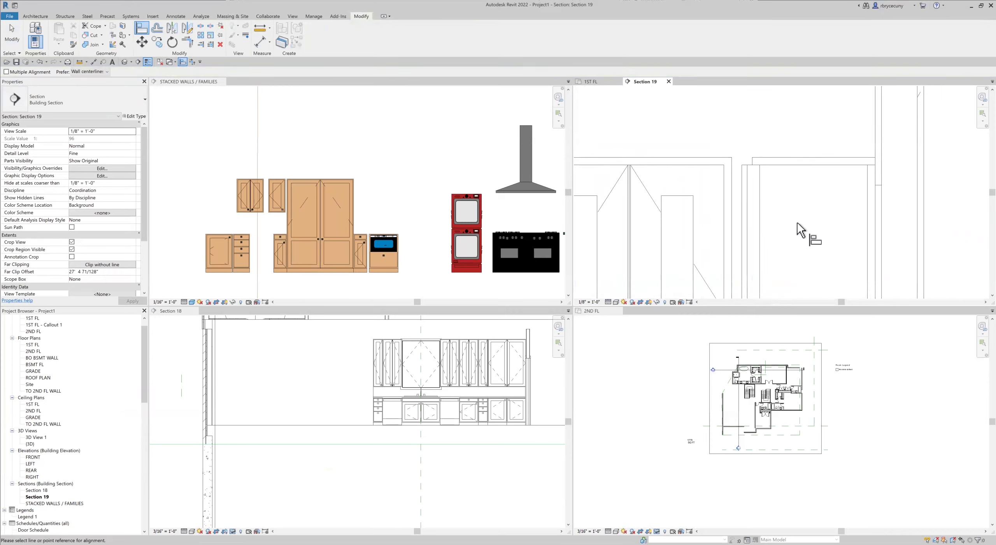
click(753, 163)
click(733, 173)
scroll(735, 173, down, 5)
middle_drag(708, 193, 739, 190)
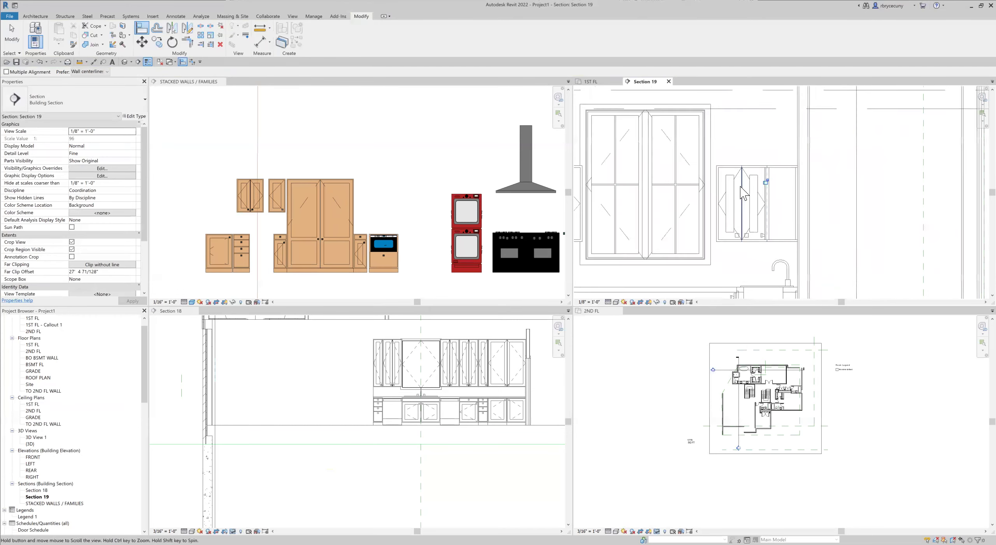
scroll(739, 192, down, 2)
key(Escape)
key(Escape)
Mirror a copy of the 20" upper cabinet about the casement window's center to the window's opposite side.
click(641, 194)
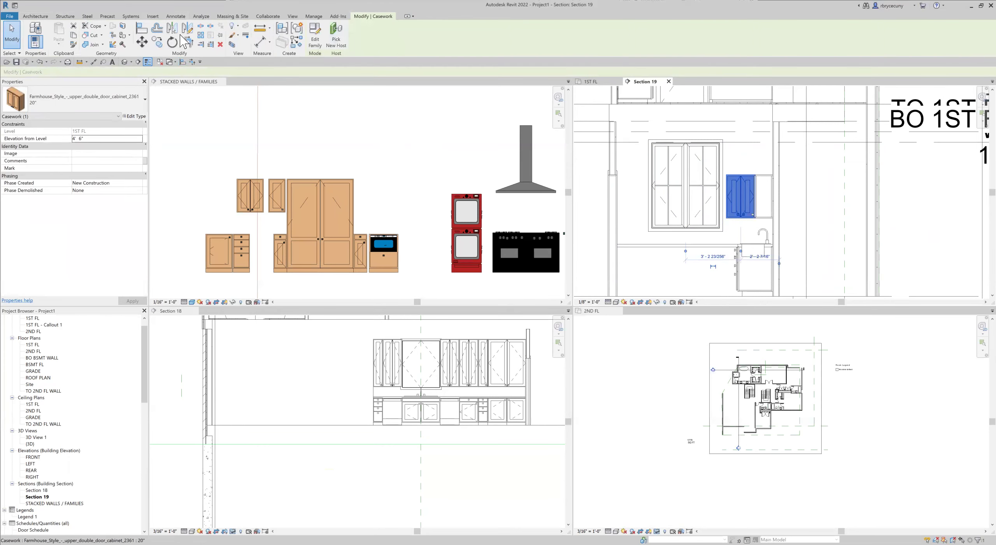
scroll(677, 212, up, 3)
key(m)
key(m)
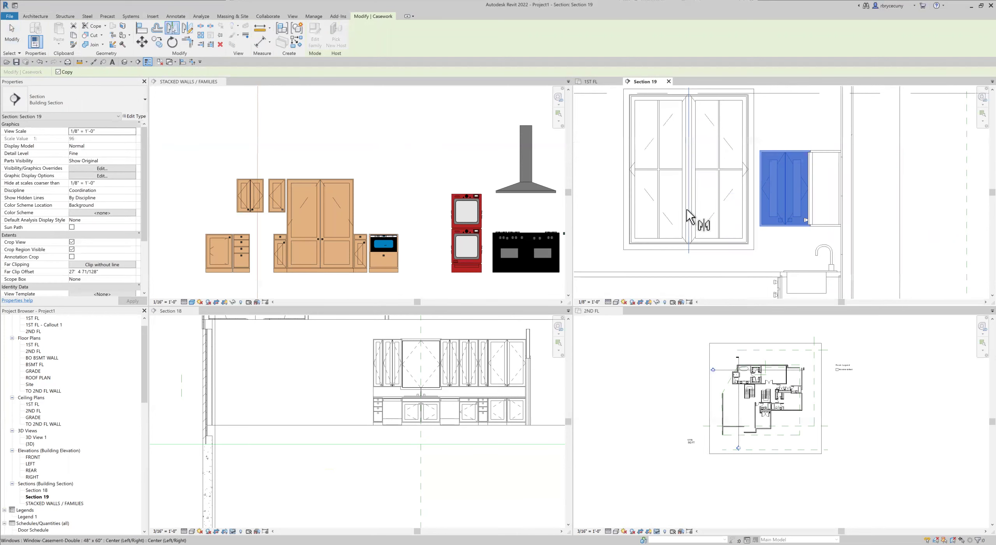
click(689, 215)
scroll(689, 216, down, 3)
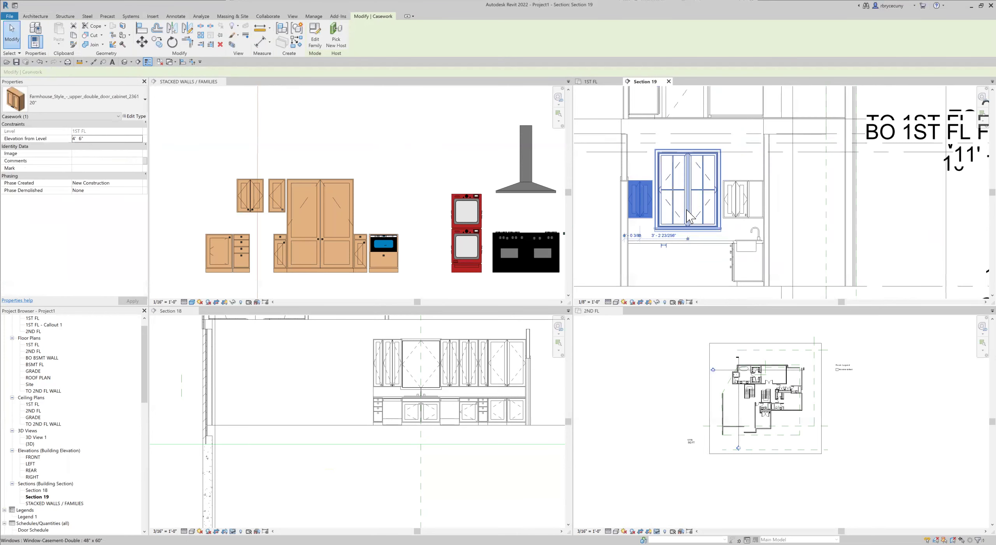
key(Escape)
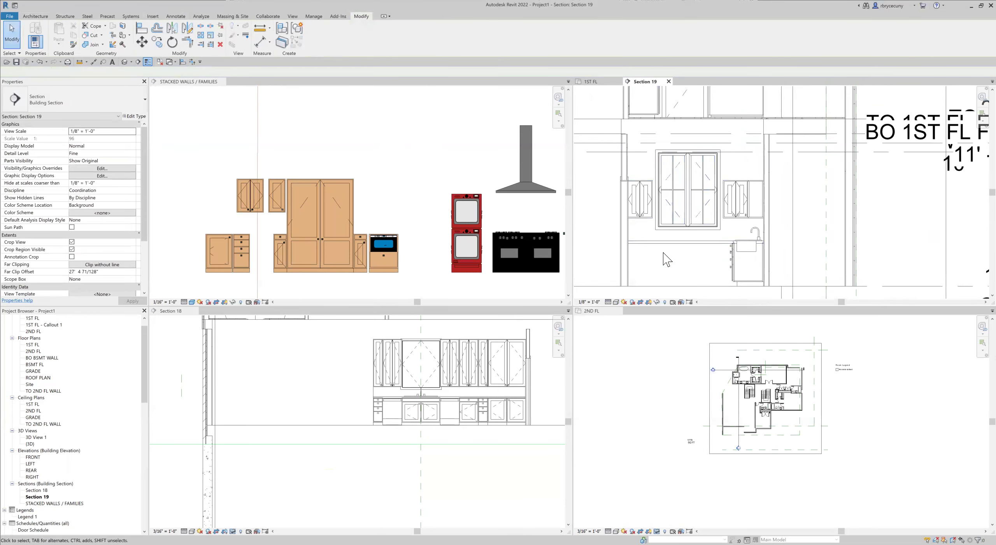
scroll(666, 259, down, 2)
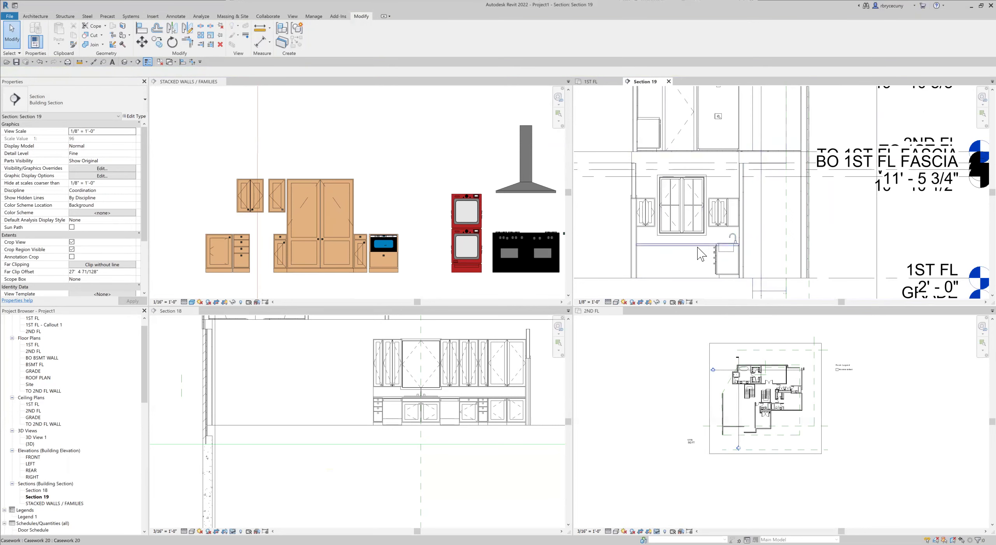
scroll(693, 266, up, 2)
scroll(667, 260, up, 2)
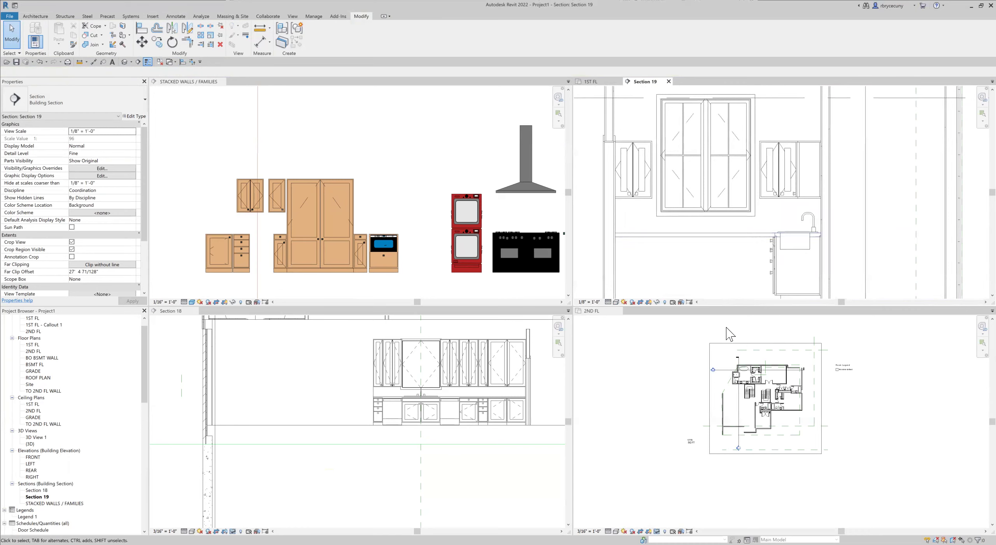
scroll(735, 424, up, 2)
click(735, 424)
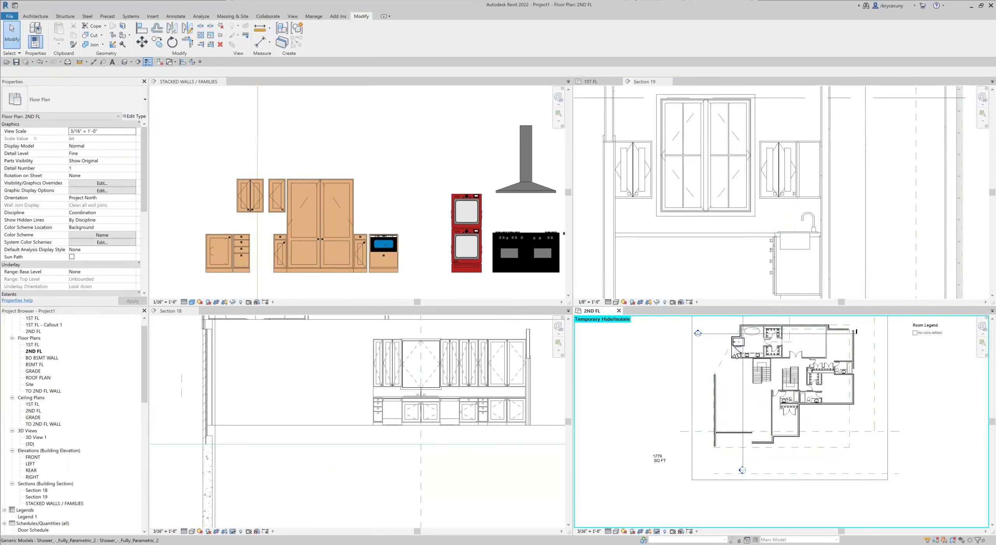
middle_drag(700, 353, 702, 409)
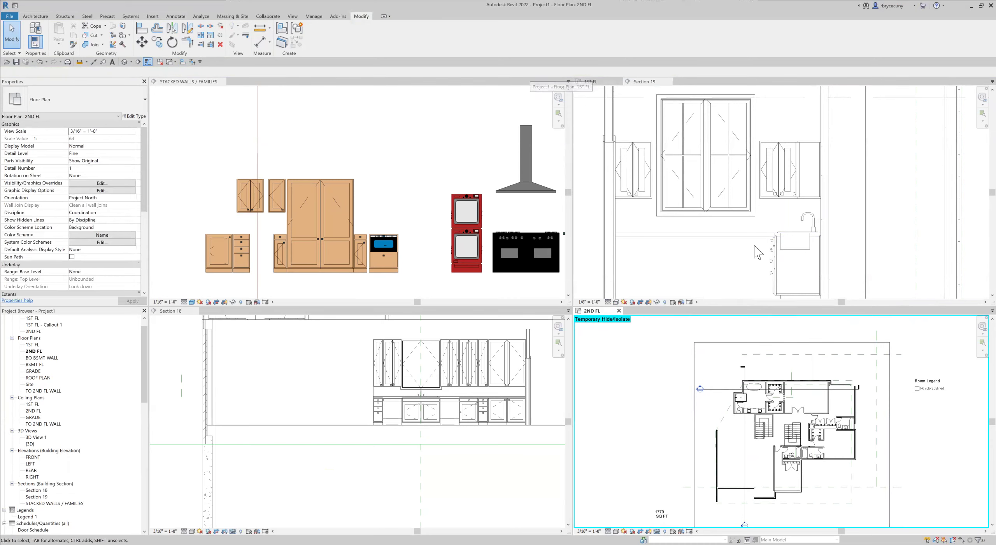
click(775, 271)
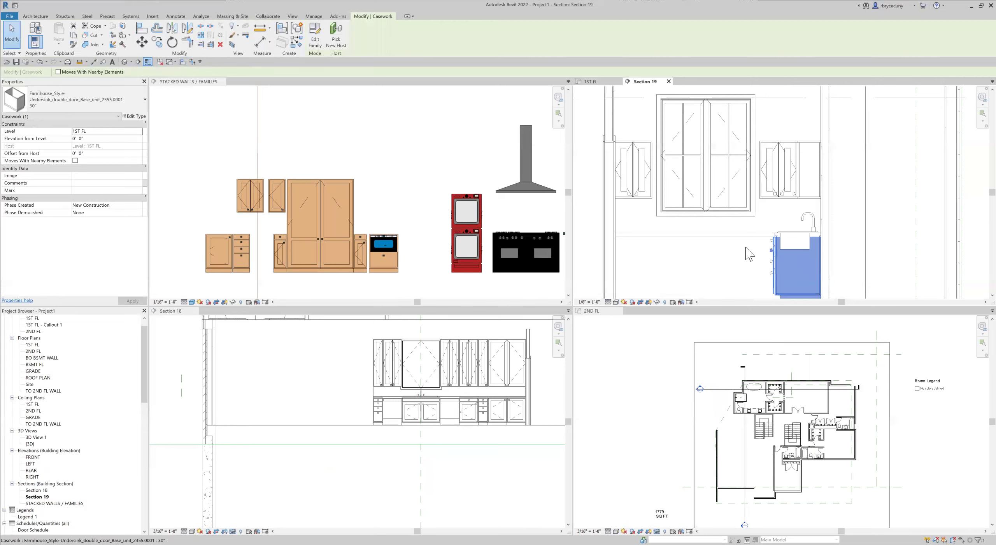
Create a similar 24" single base cabinet from the STACKED WALLS / FAMILIES view and place it near the sink countertop in the 1ST FL plan.
click(209, 249)
right_click(207, 248)
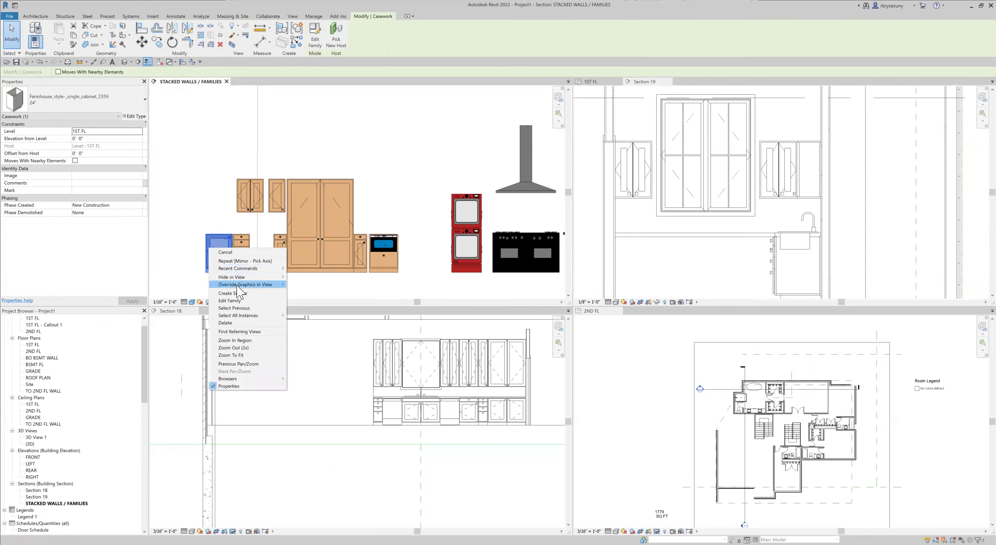
click(229, 292)
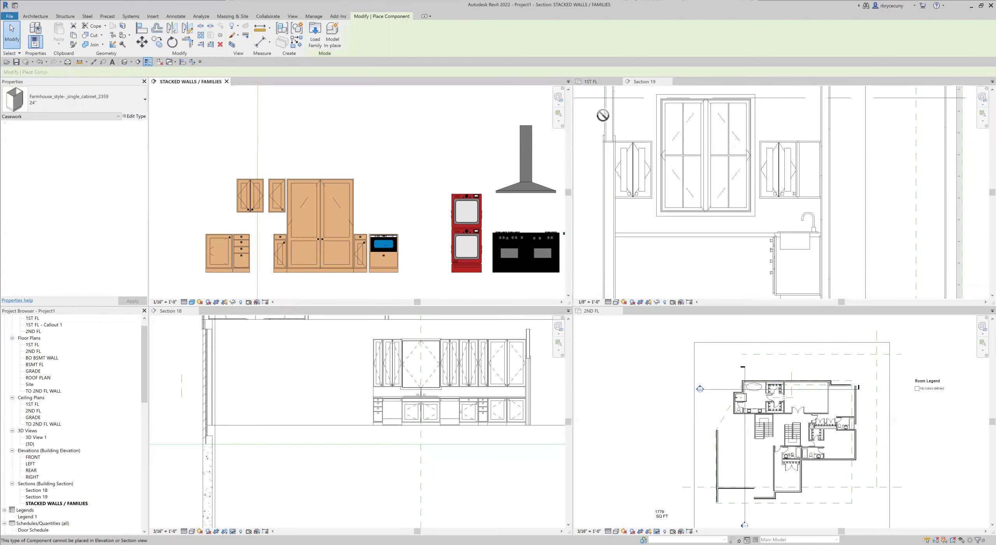
click(590, 81)
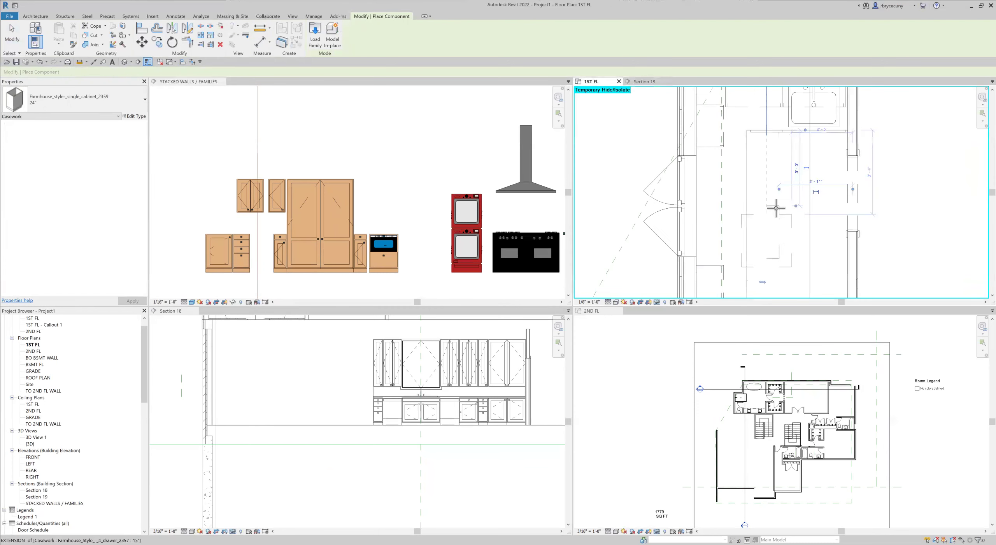
click(788, 180)
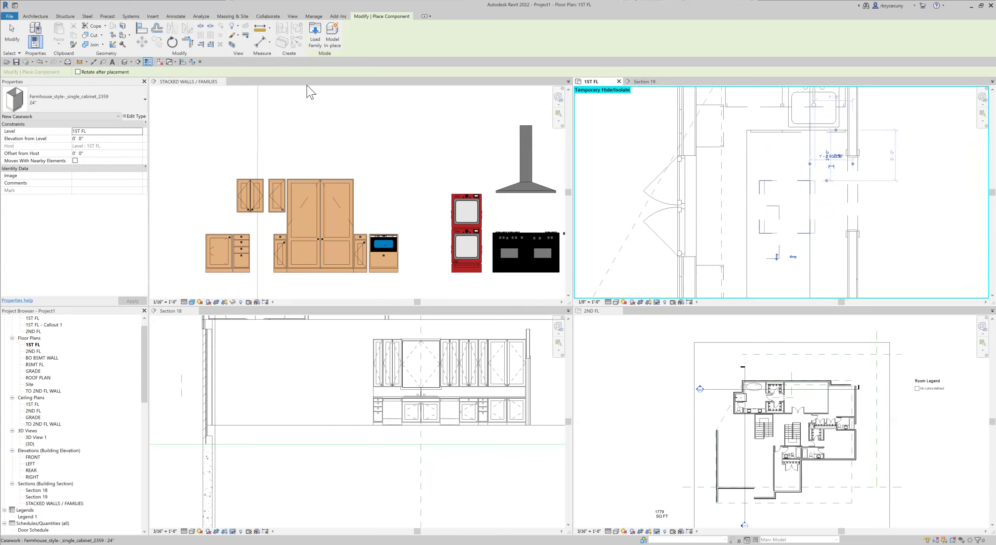
click(12, 34)
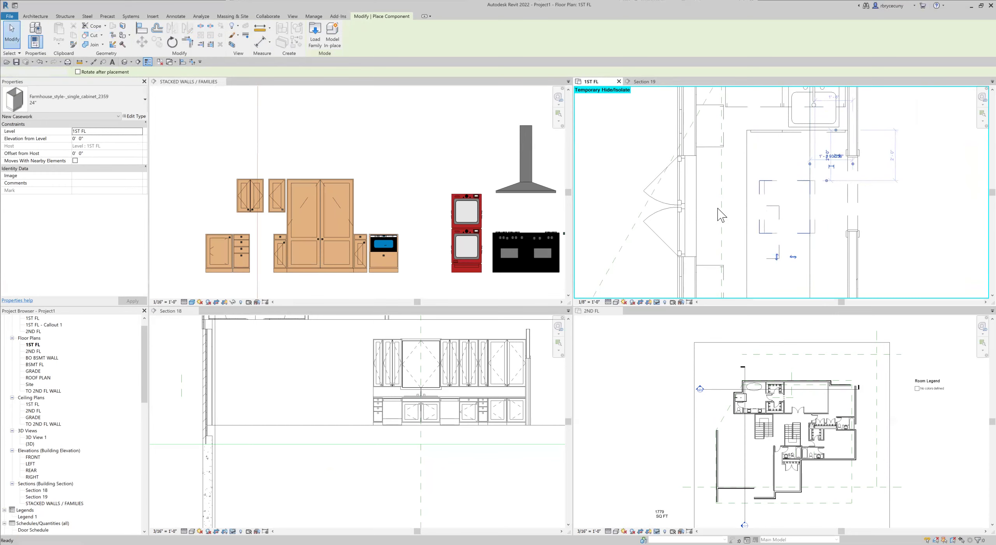
click(792, 240)
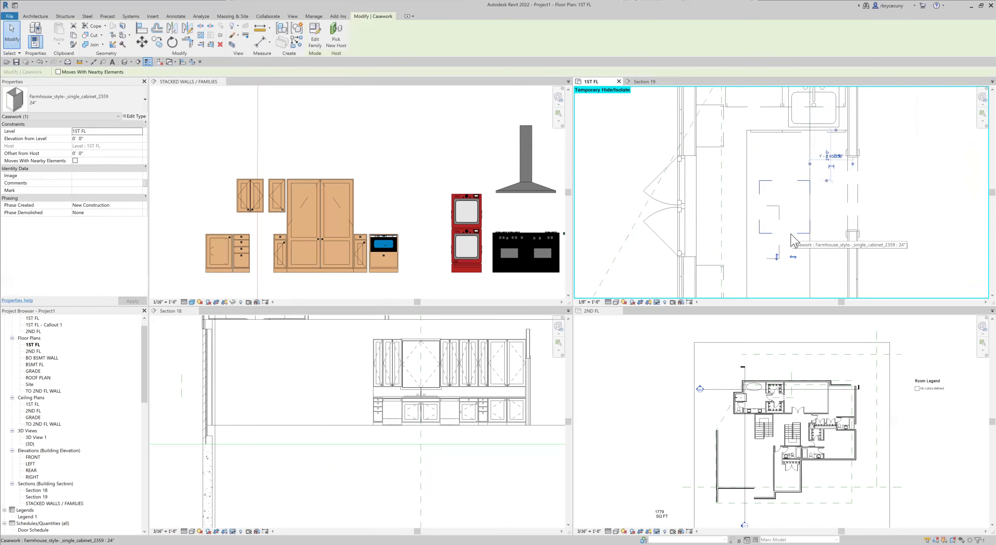
key(Escape)
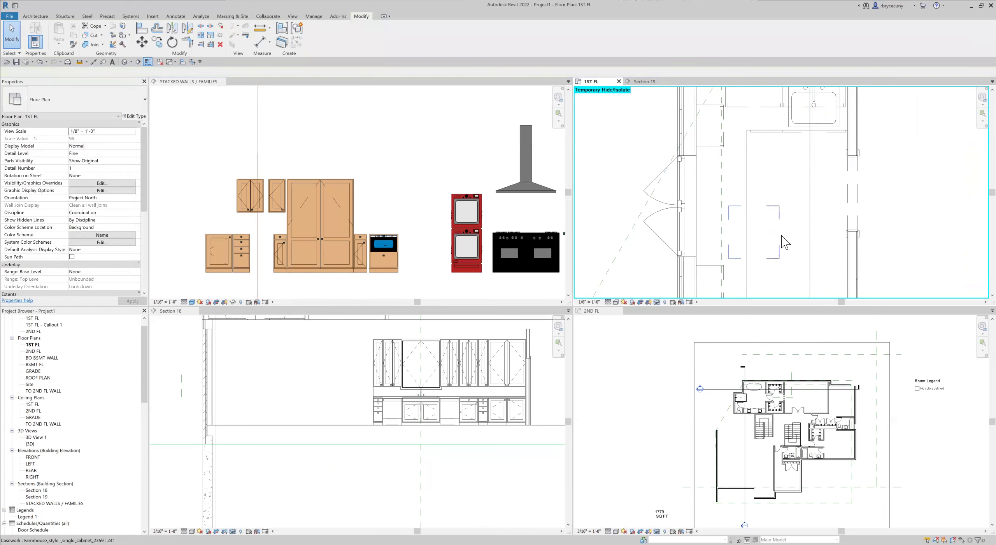
Rotate the new 24" single base cabinet by 90 degrees in the 1ST FL plan.
click(782, 236)
click(172, 42)
click(796, 238)
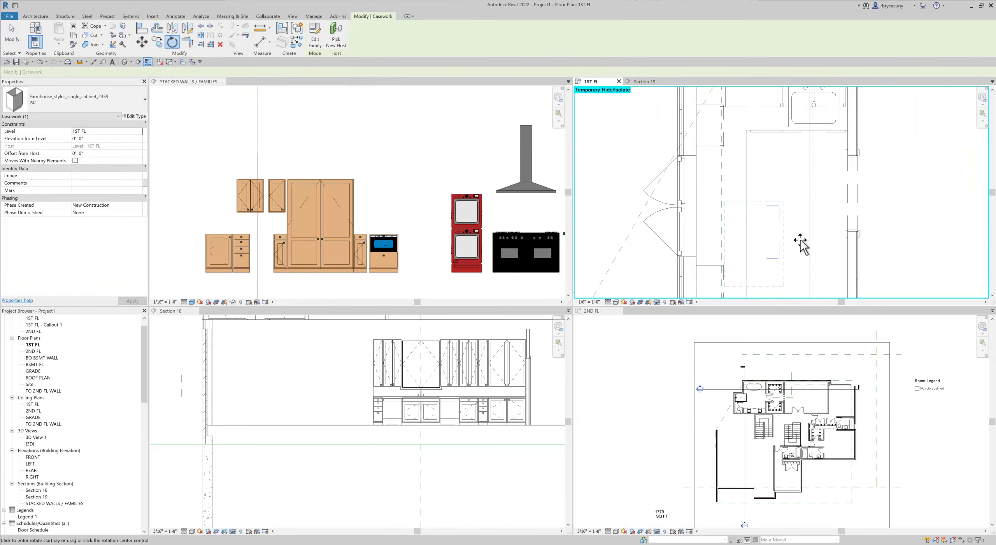
text(90)
key(Return)
scroll(797, 233, down, 3)
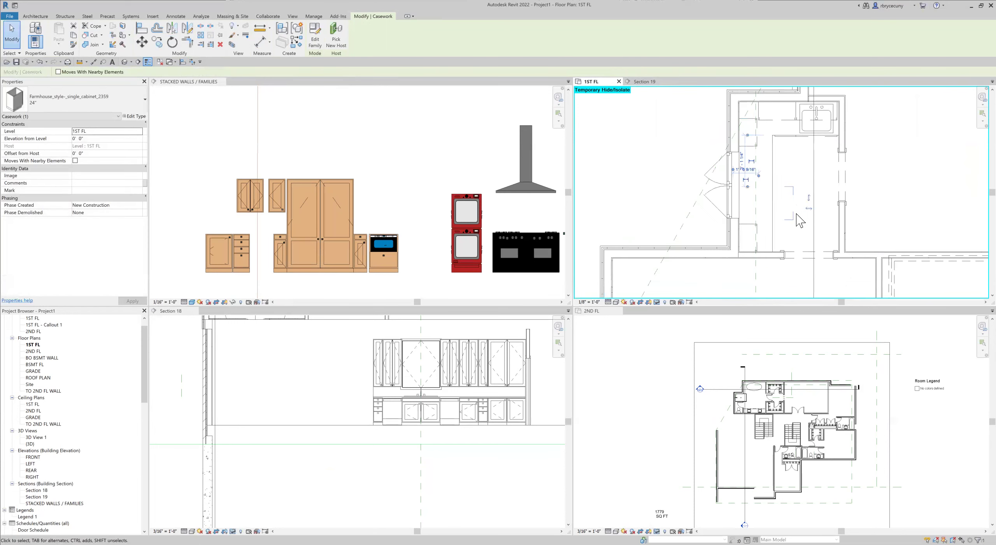
Align the 24" single base cabinet's side with the center of the casement window in Section 19.
click(643, 81)
mouse_move(705, 259)
middle_down()
mouse_move(747, 232)
mouse_move(714, 259)
mouse_move(706, 245)
middle_up()
click(763, 241)
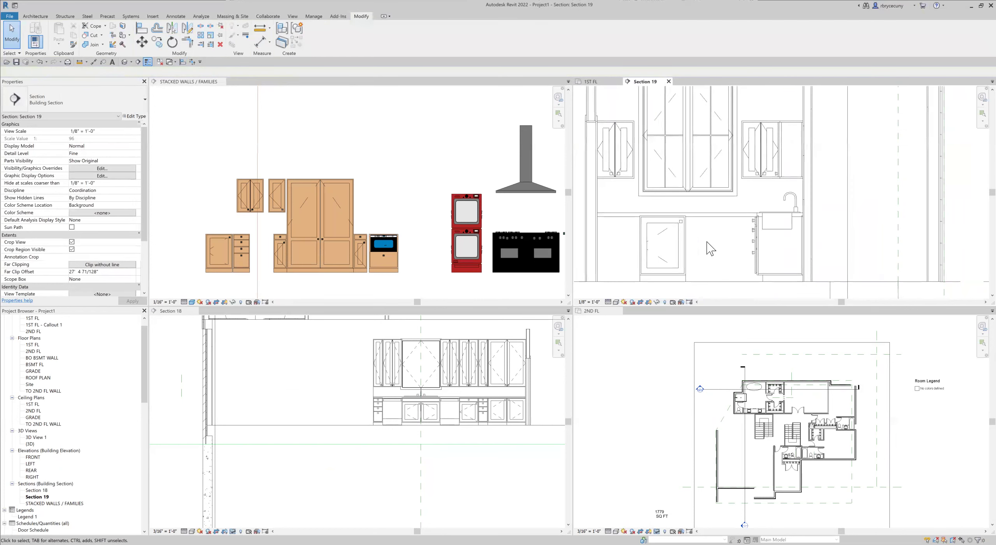
click(143, 28)
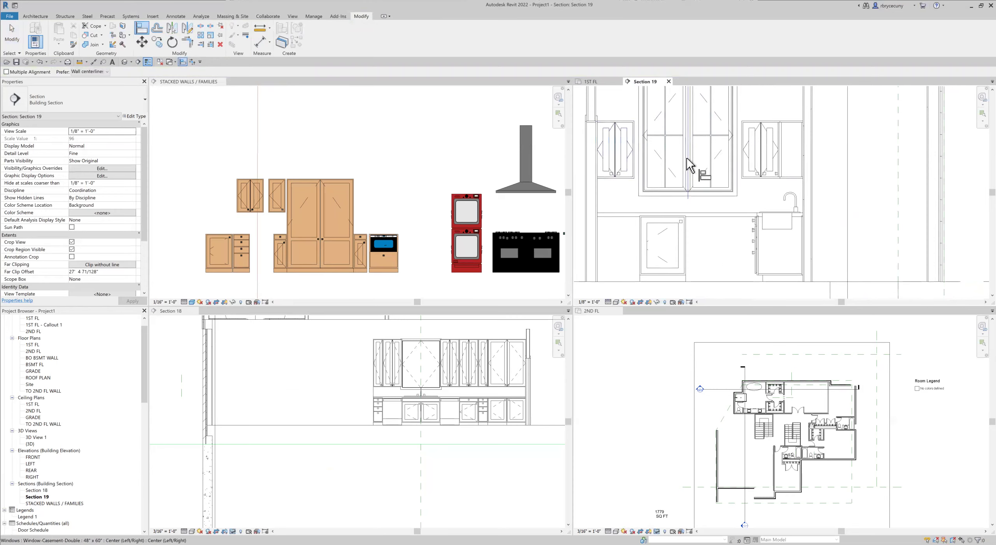
click(690, 244)
key(Escape)
key(Escape)
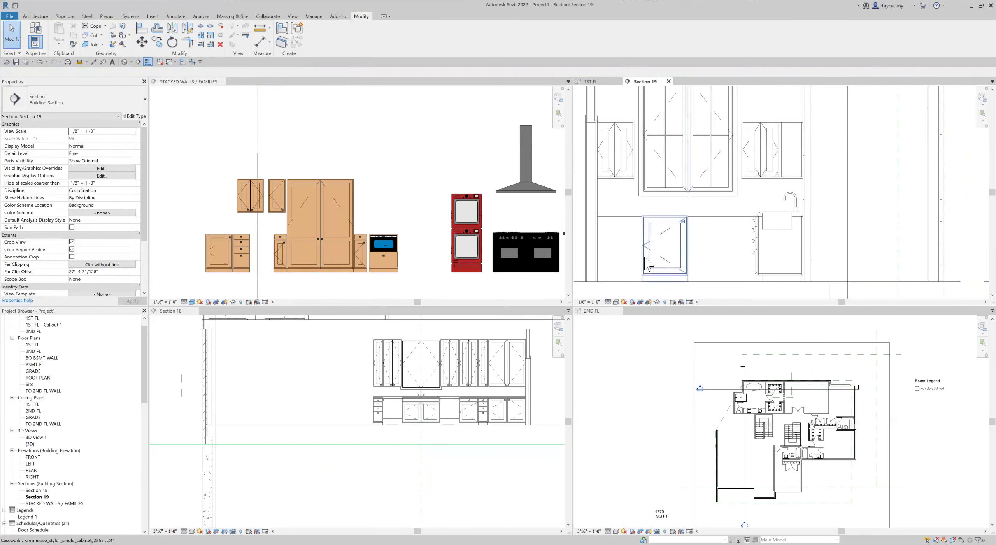
Mirror a copy of the 24" single base cabinet about its side edge at the casement window's center.
click(645, 258)
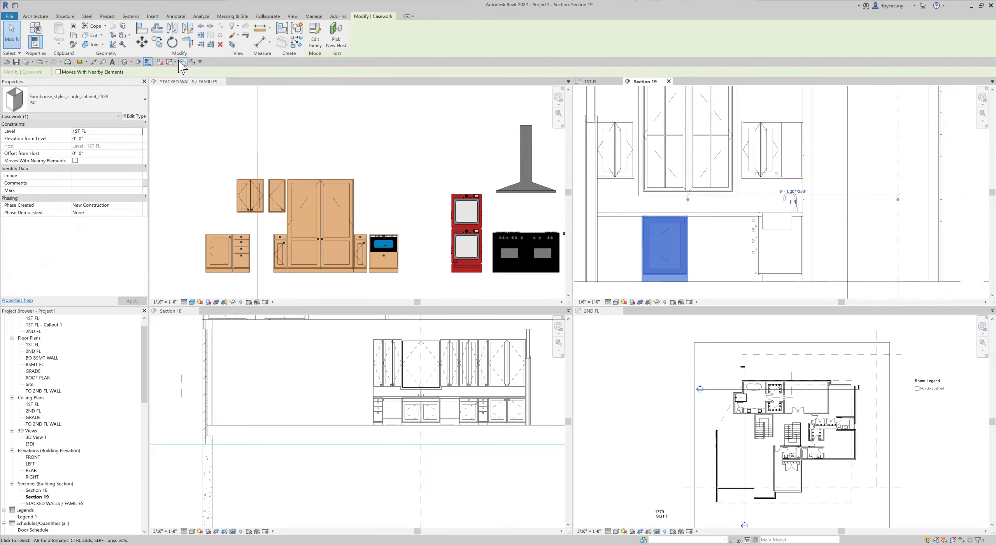
click(172, 31)
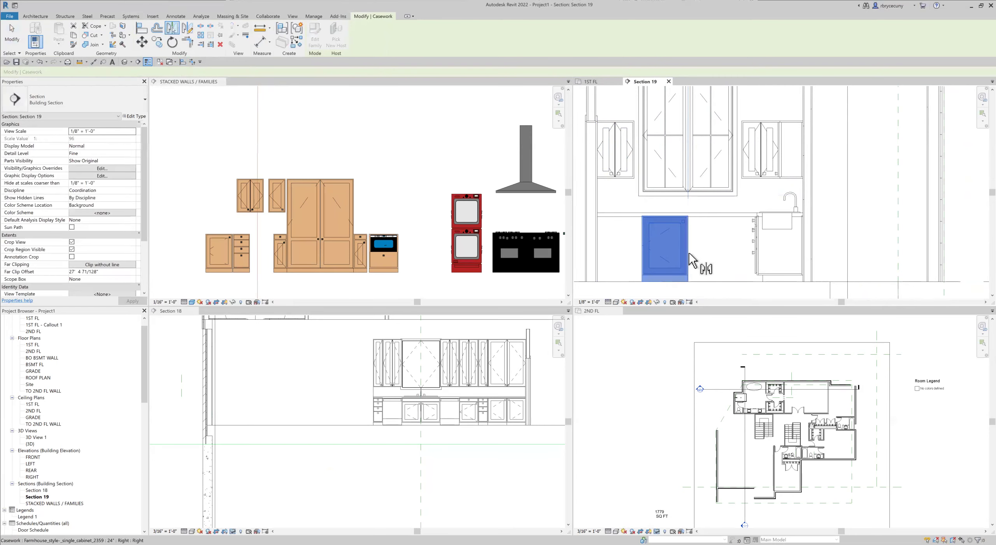
click(688, 253)
scroll(687, 253, up, 1)
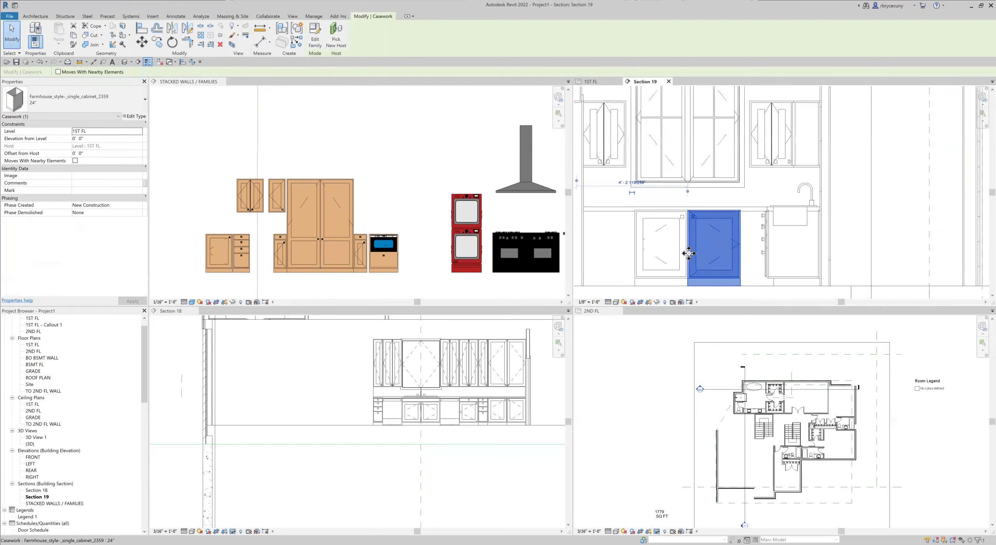
middle_drag(762, 252, 816, 258)
click(12, 35)
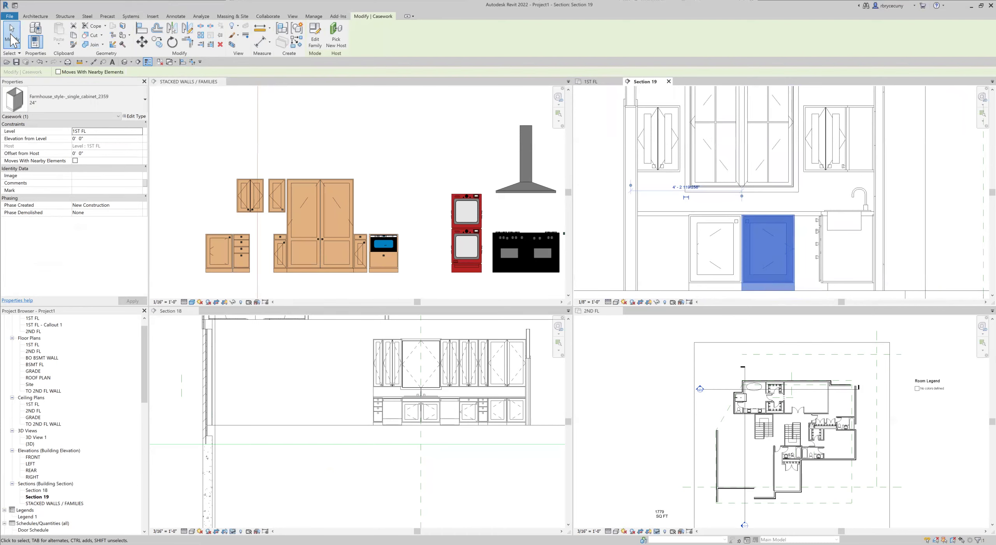
Create a similar 15" four-drawer base cabinet from the STACKED WALLS / FAMILIES view and place it in the 1ST FL plan.
click(235, 247)
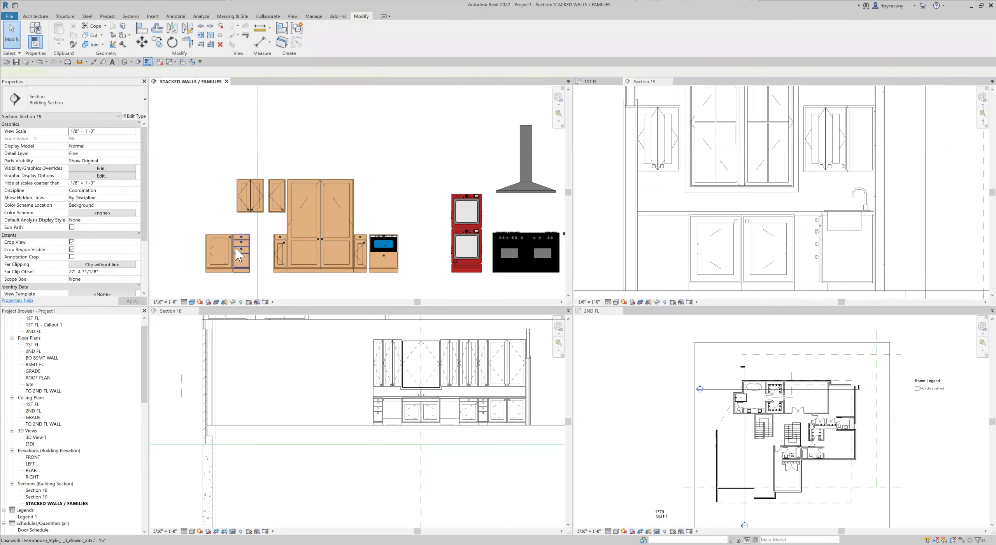
right_click(234, 248)
click(272, 290)
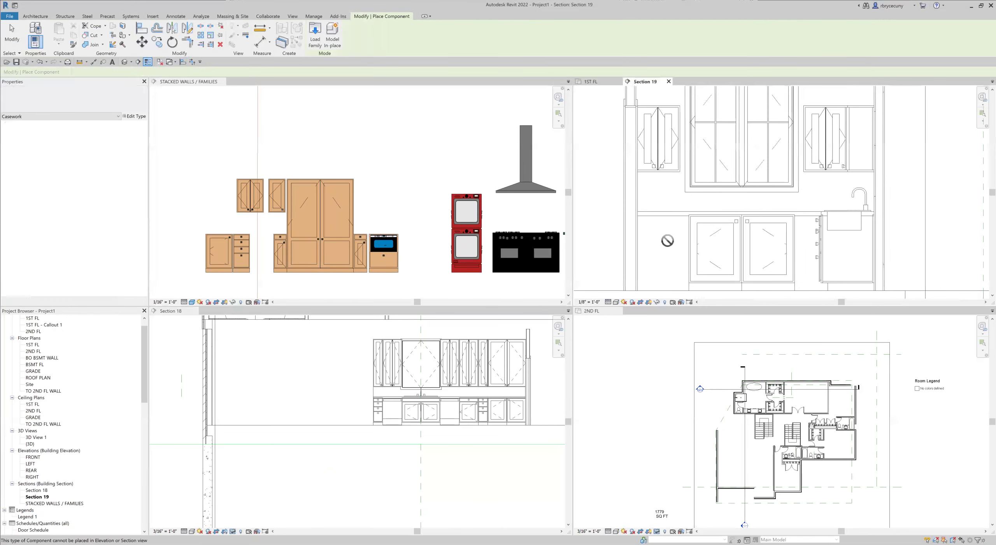
click(599, 82)
scroll(777, 228, up, 1)
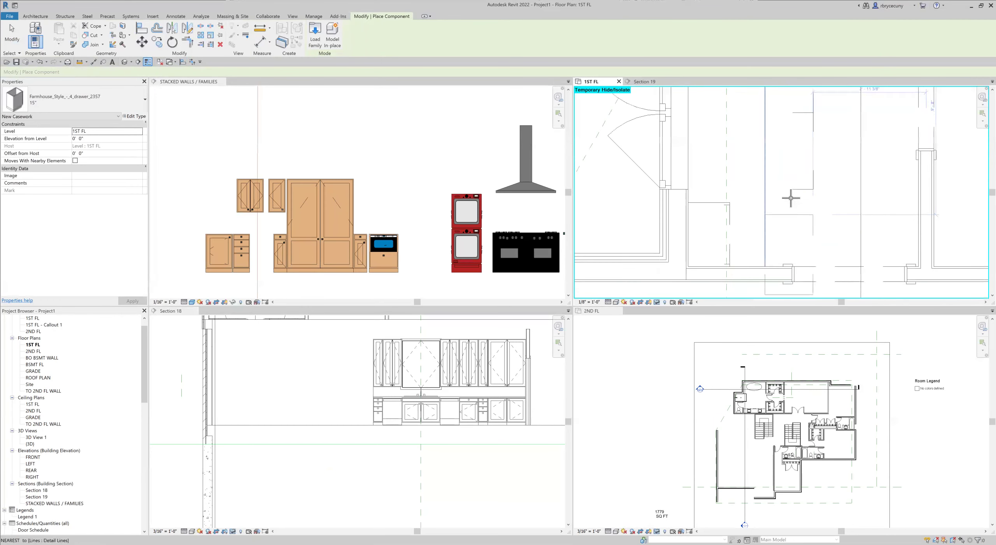
click(851, 178)
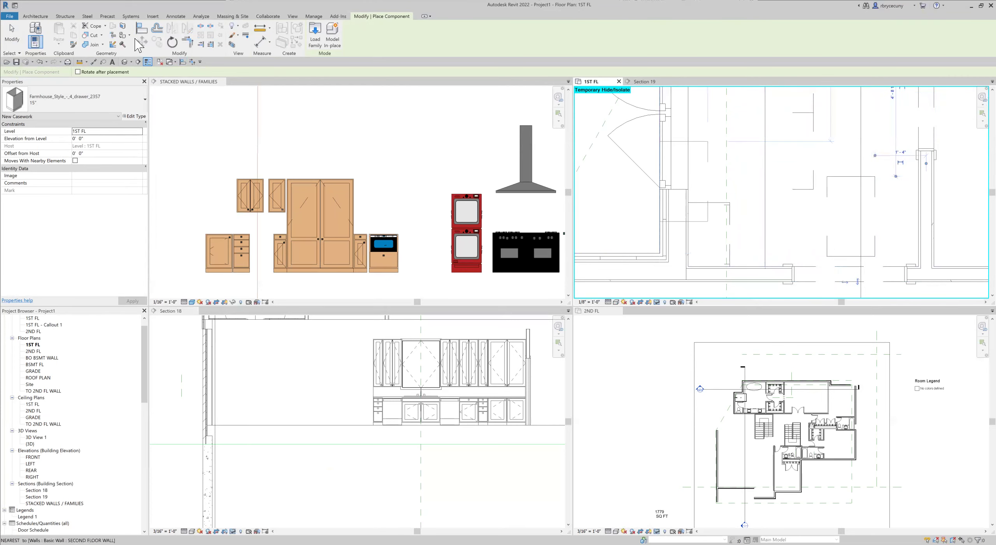
Rotate the 15" four-drawer cabinet by 90 degrees and move it to the end of the window wall's countertop.
click(172, 42)
click(836, 220)
text(9)
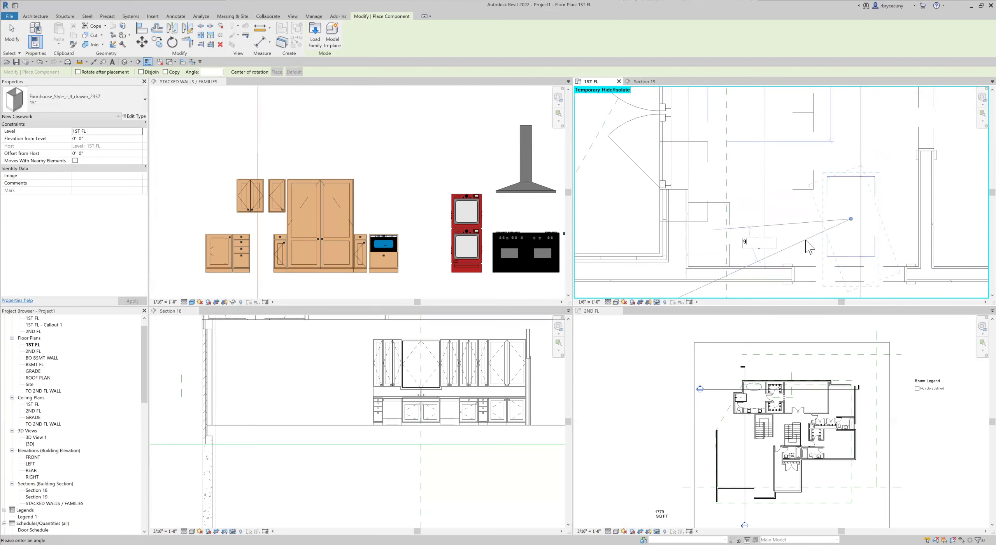
text(0)
key(Return)
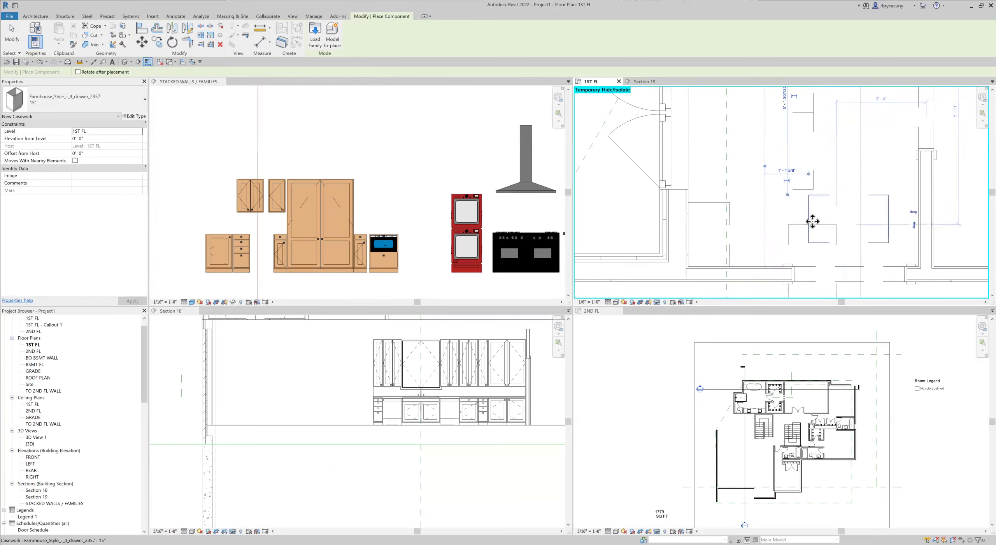
key(Escape)
key(Escape)
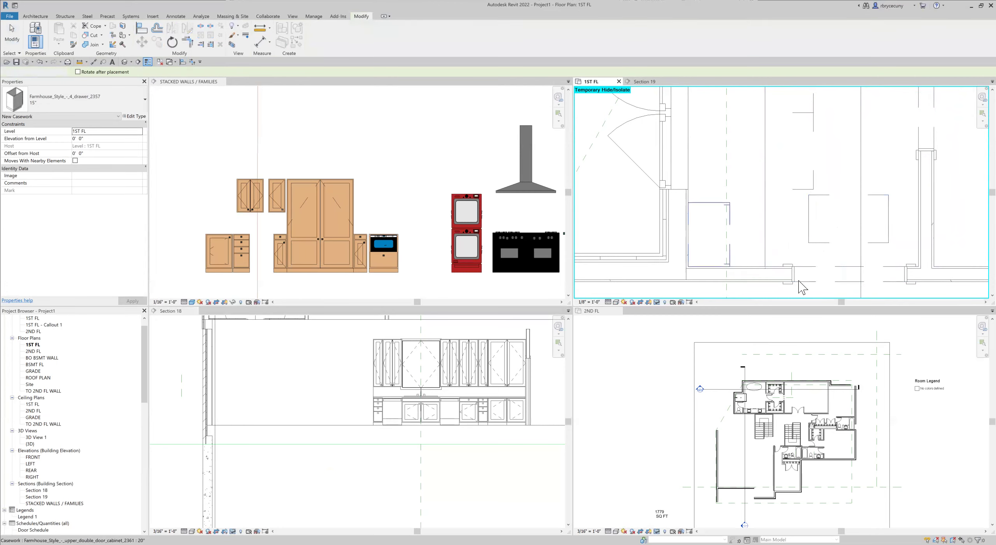
drag(814, 232, 707, 230)
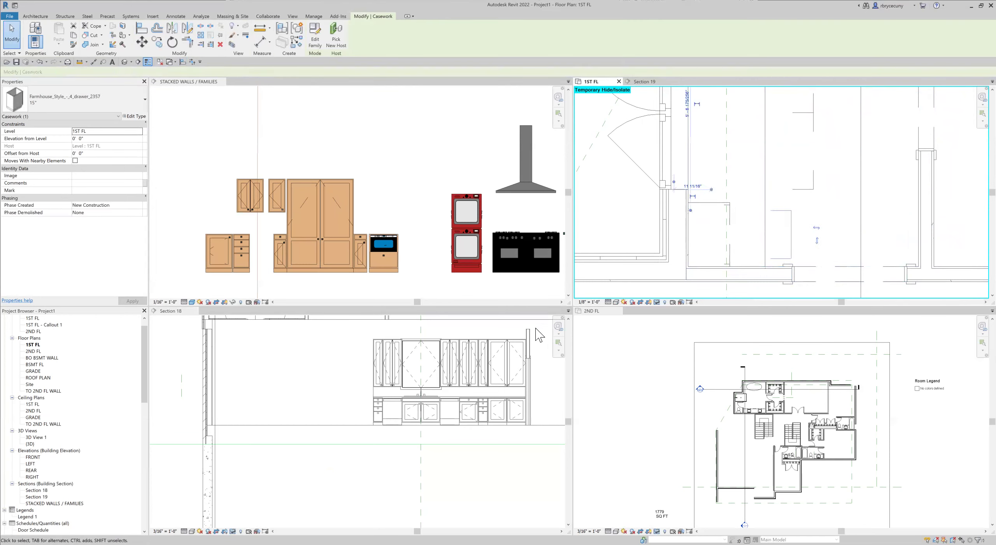
Measure the width available for the drawer cabinet between the passage opening's edge and the adjacent 24" base cabinet in Section 19.
click(645, 82)
scroll(696, 263, up, 4)
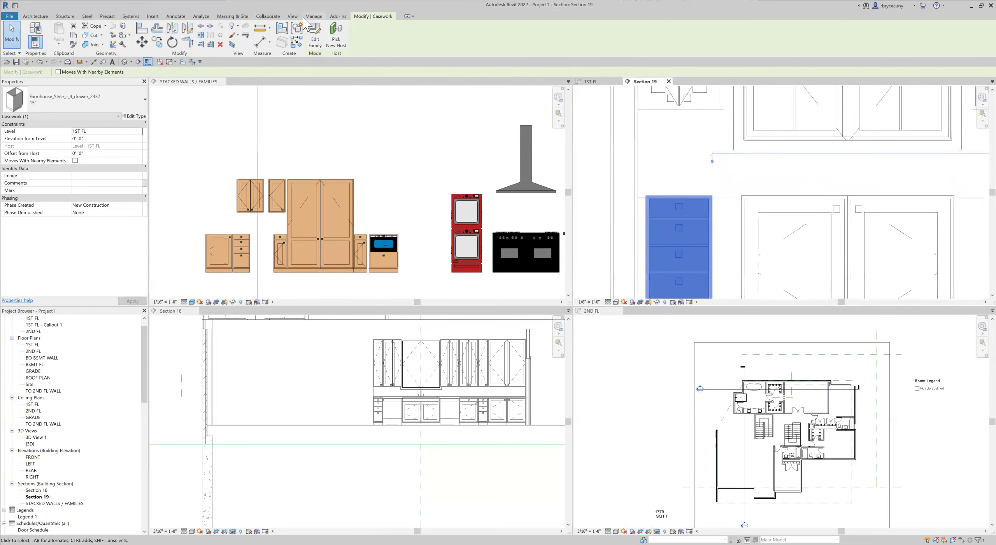
click(265, 32)
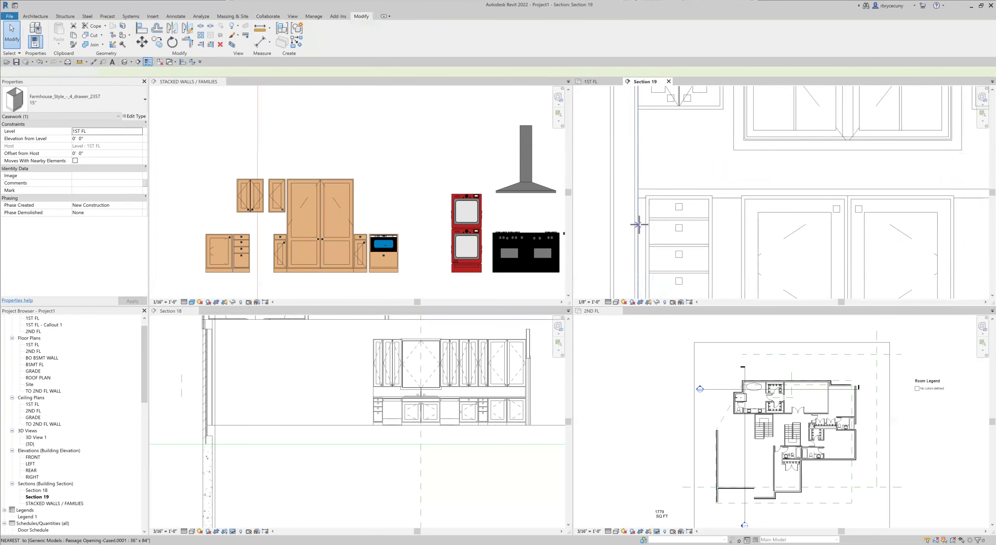
click(740, 217)
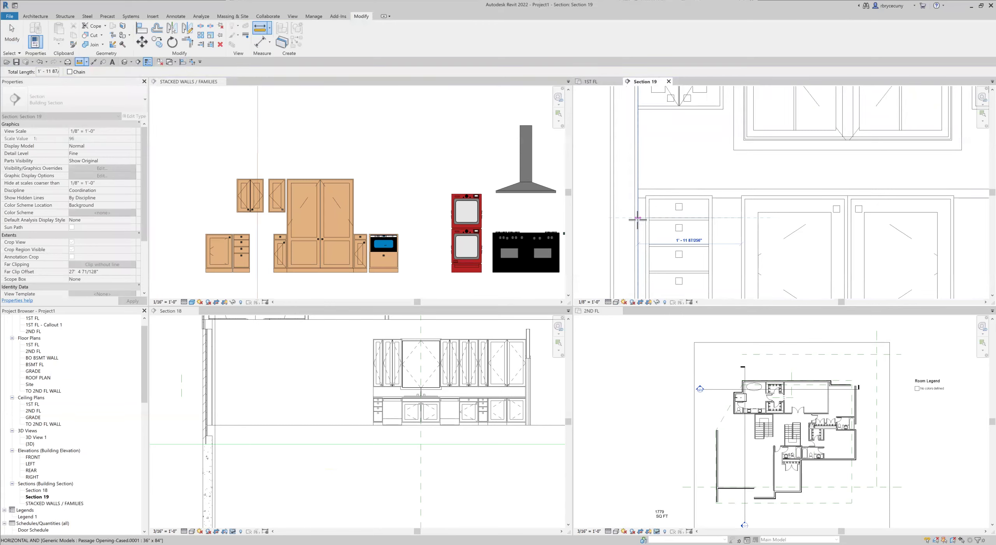
scroll(637, 218, down, 2)
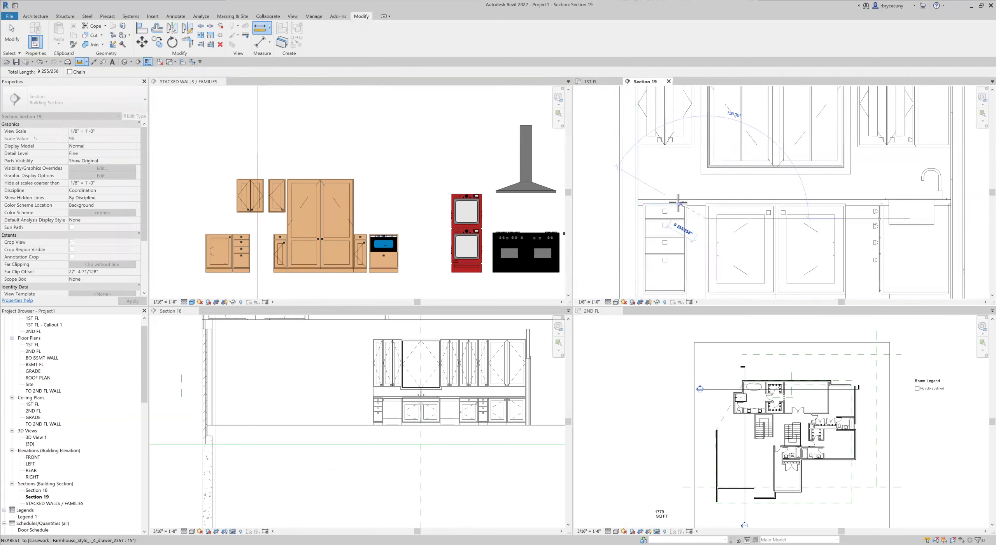
scroll(681, 224, up, 2)
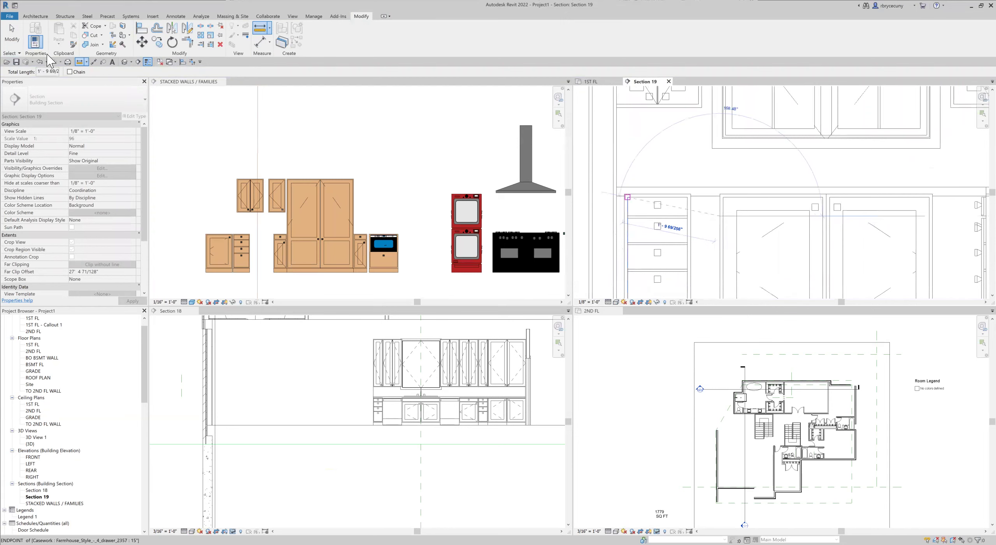
click(11, 36)
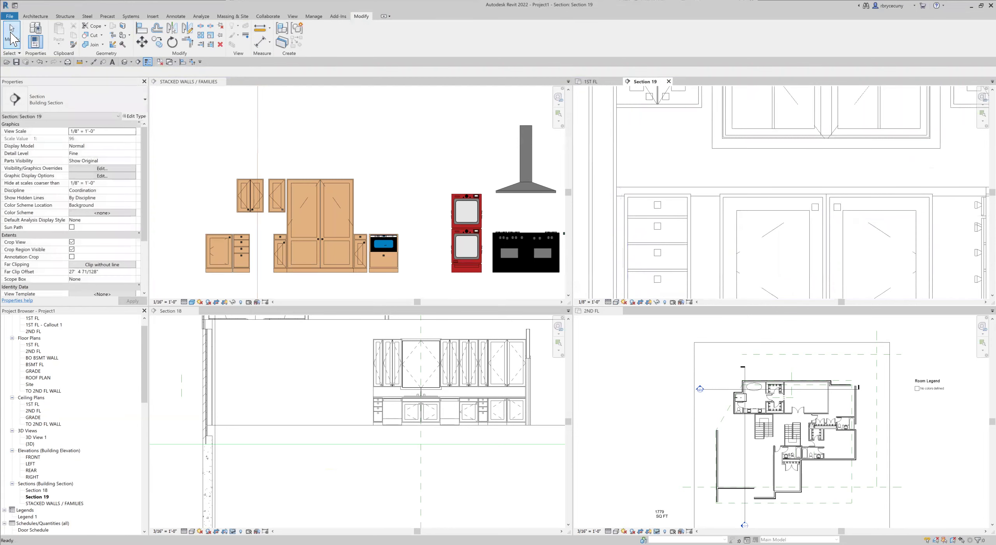
Check the available size types of the four-drawer base cabinet in Section 19.
click(675, 223)
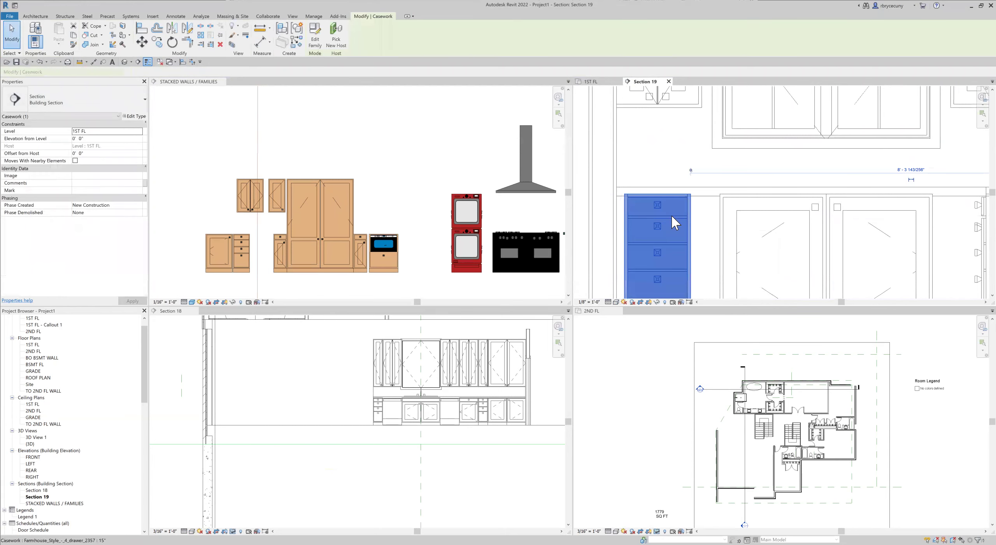
click(104, 104)
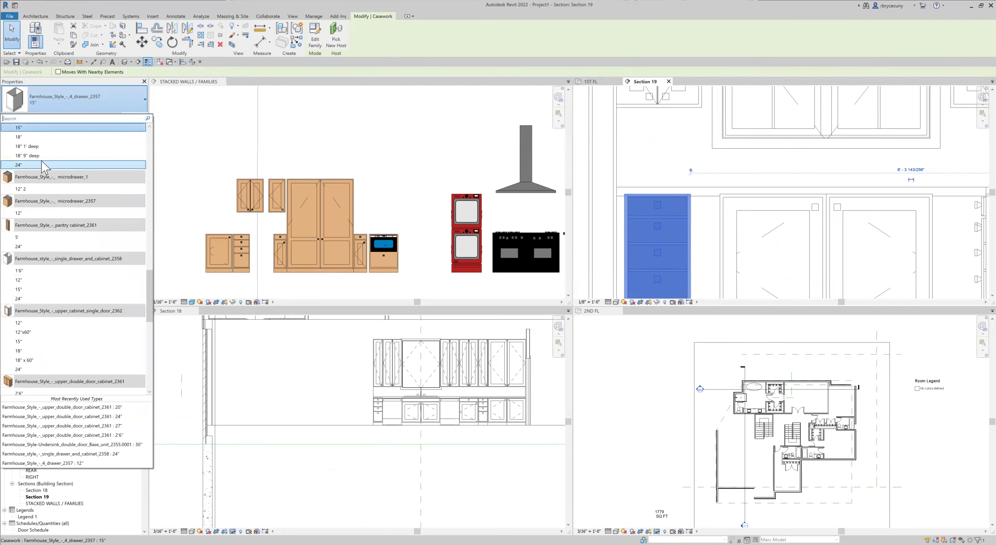
scroll(44, 167, up, 1)
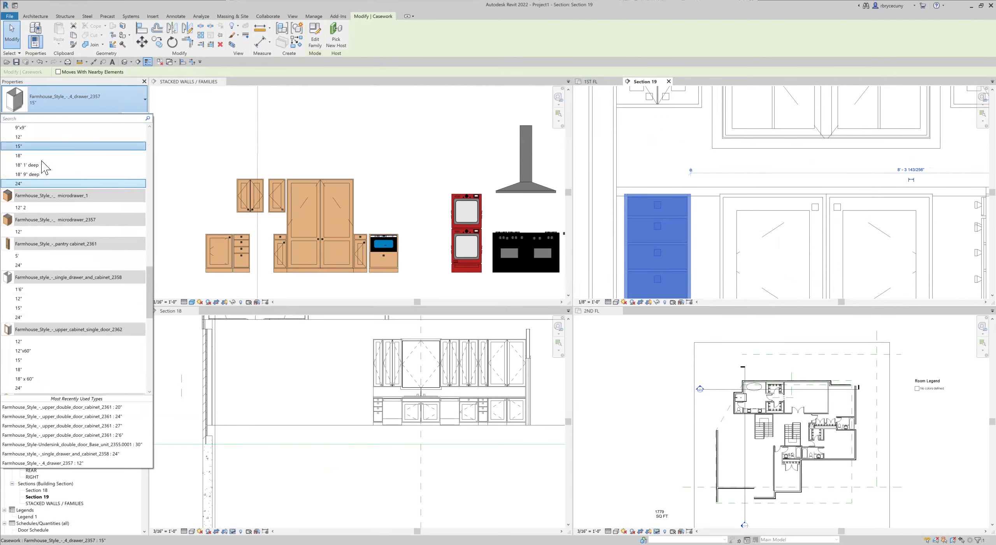
click(57, 110)
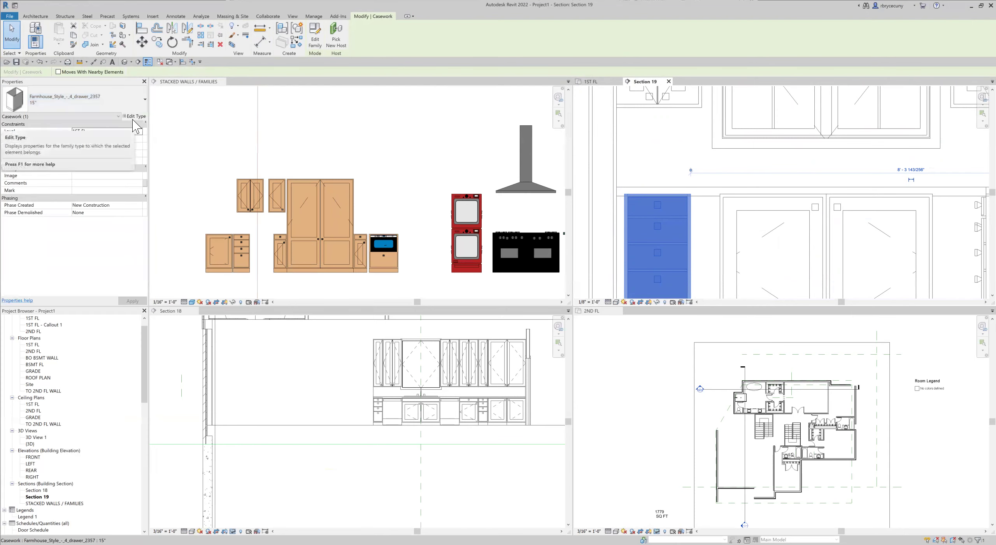
click(71, 103)
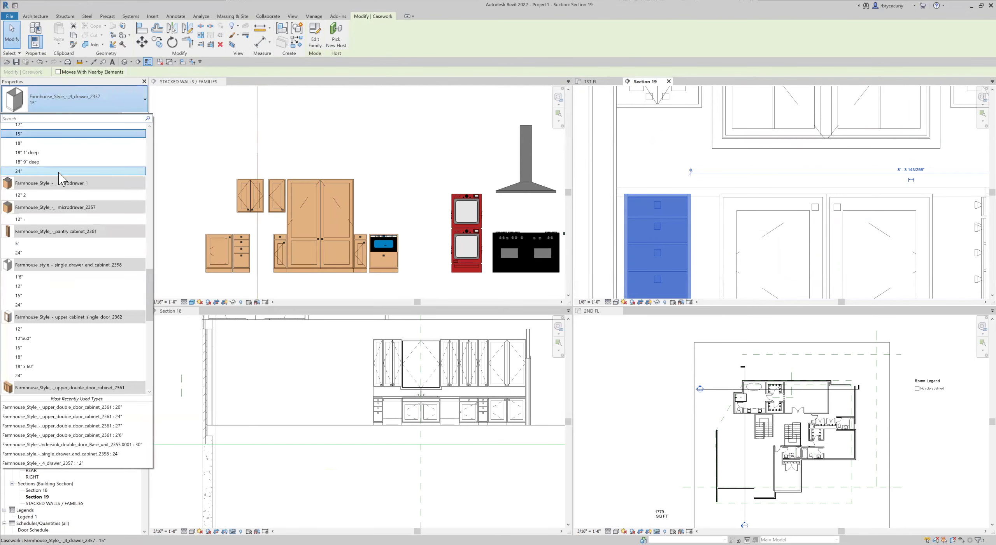
scroll(61, 179, up, 3)
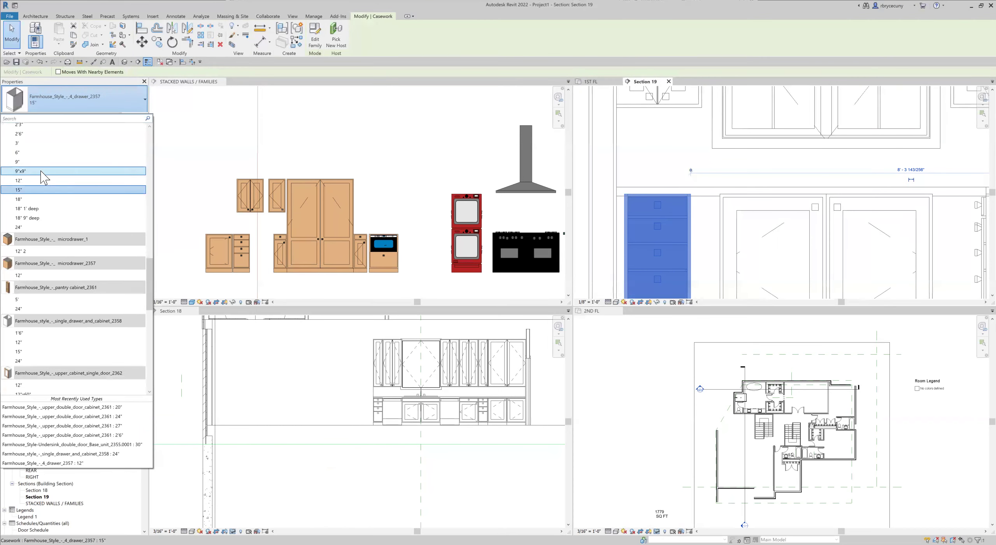
click(76, 109)
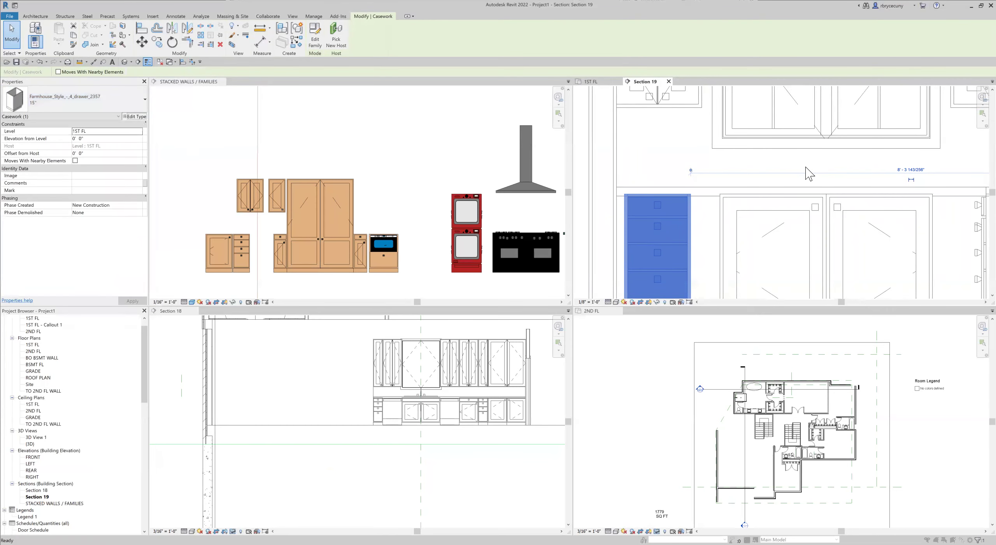
Duplicate the four-drawer cabinet's 15" type as 21" and set its width to match the new name.
click(842, 229)
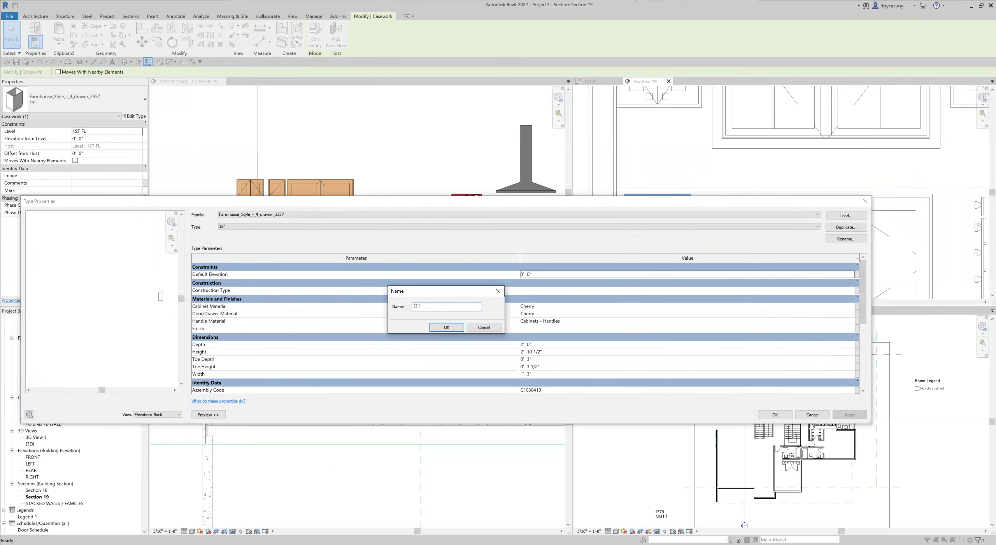
key(Return)
click(550, 374)
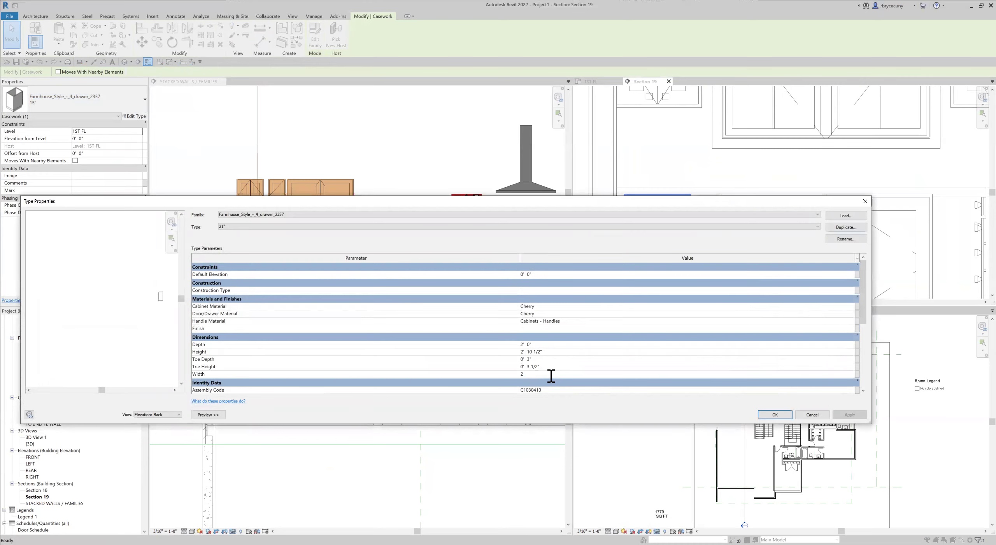
click(766, 416)
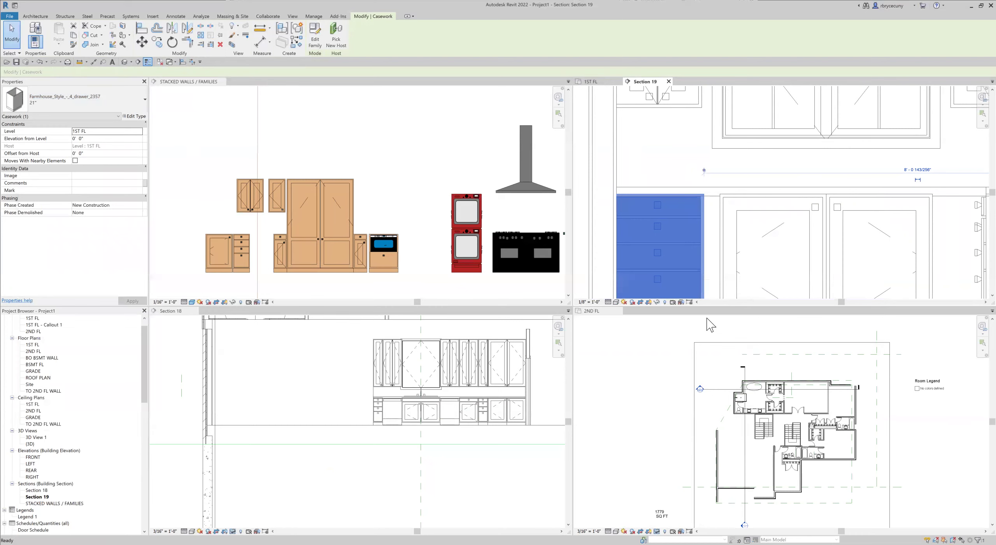
Align the 21" four-drawer cabinet's side with the edge of the adjacent 24" base cabinet in Section 19.
click(147, 31)
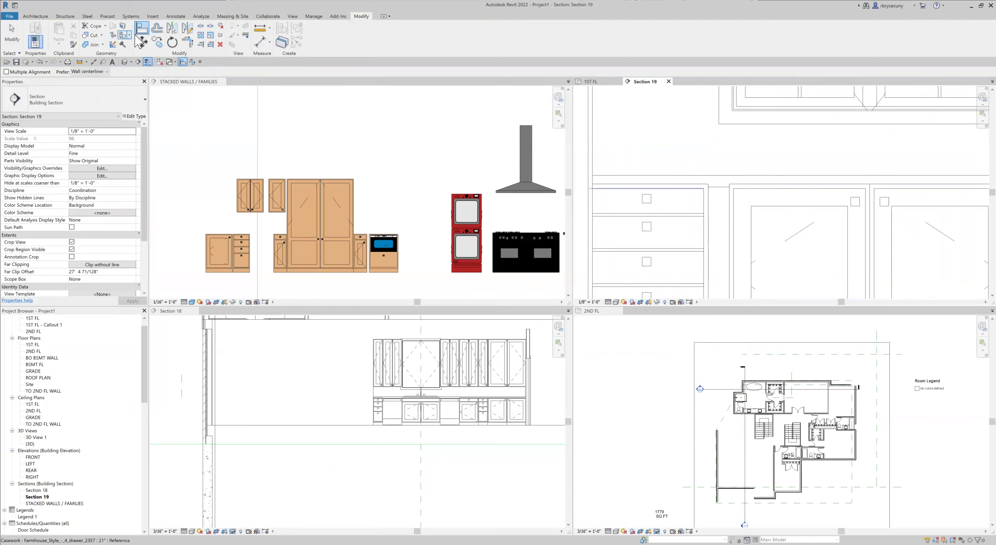
click(728, 261)
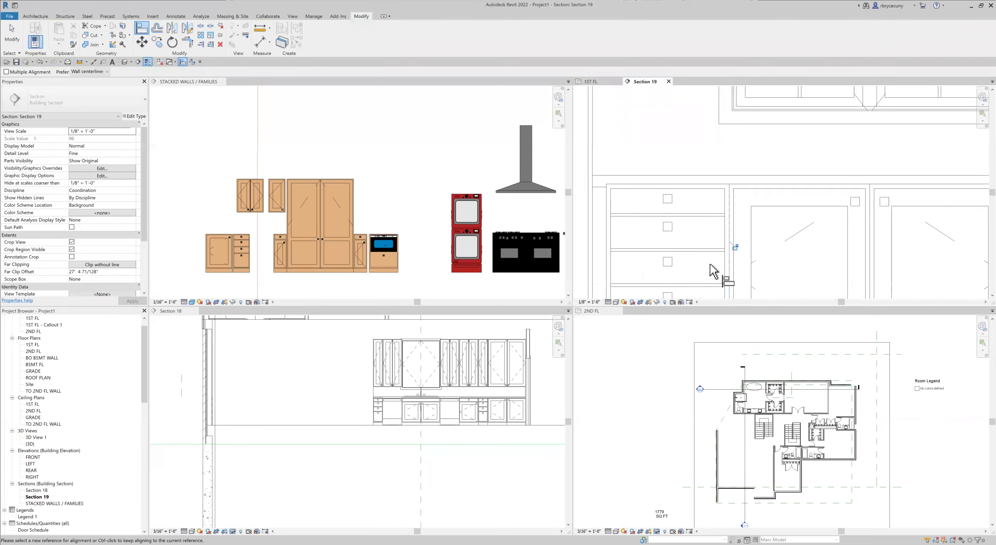
scroll(646, 226, down, 4)
middle_drag(683, 254, 645, 255)
key(Escape)
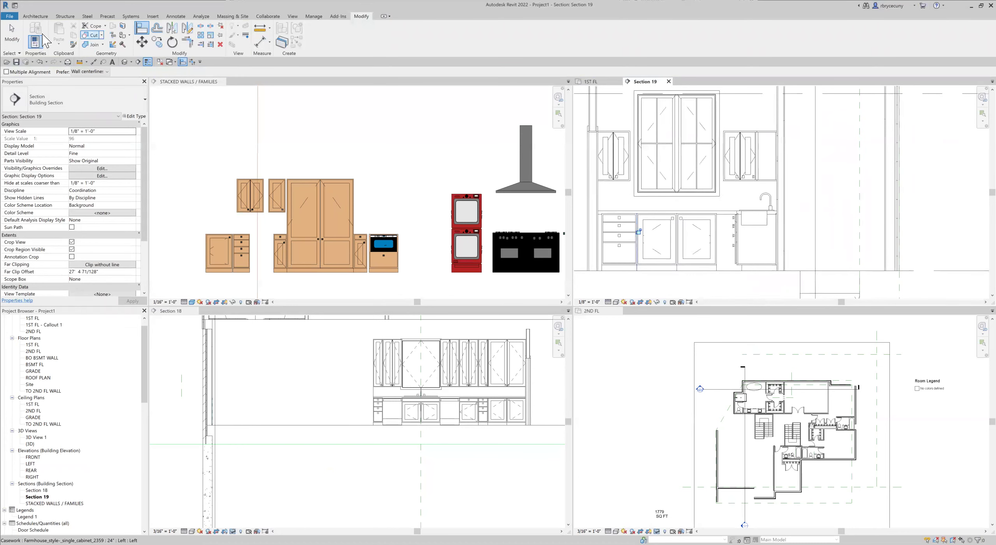
key(Escape)
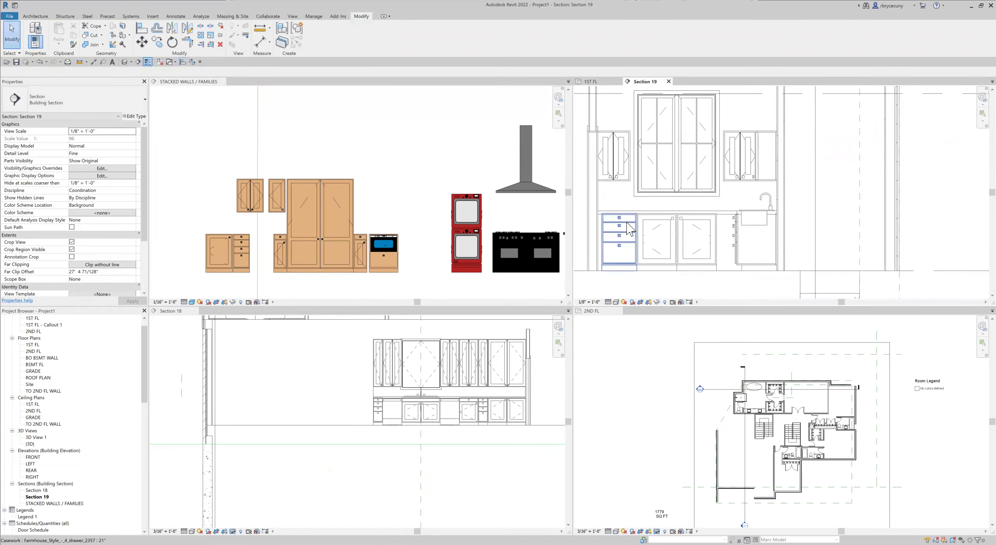
Mirror the 21" four-drawer cabinet about the joint between the paired 24" base cabinets in Section 19, keeping the original.
click(627, 229)
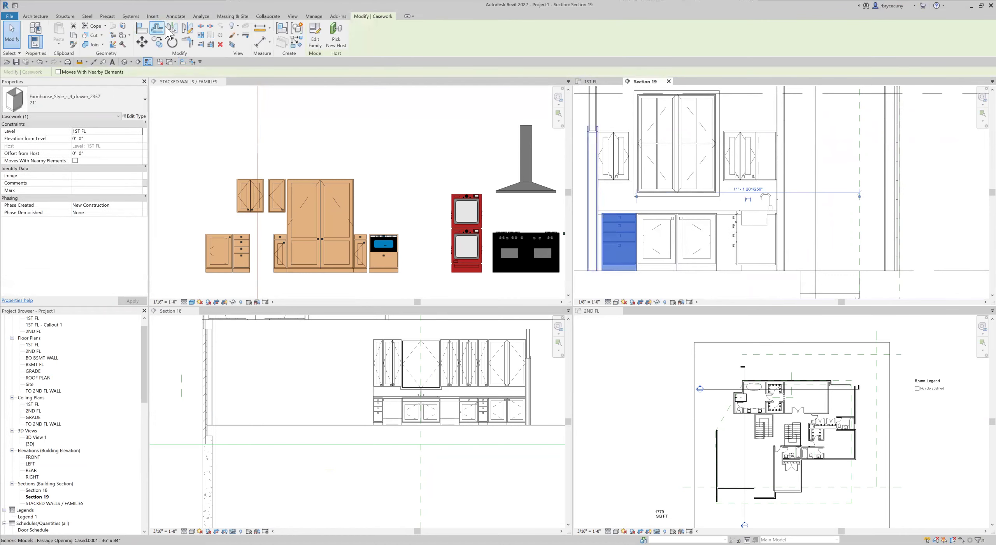
click(173, 31)
scroll(682, 222, up, 3)
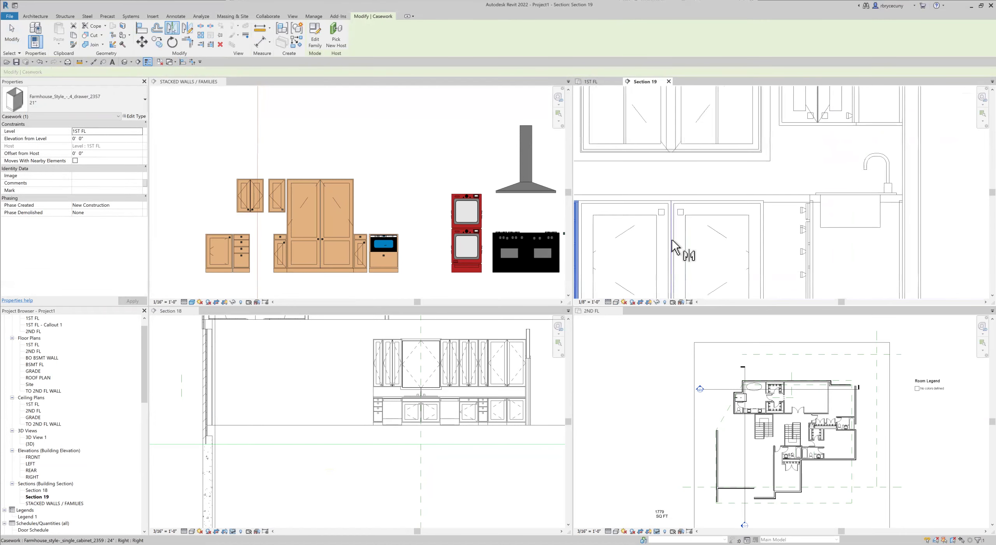
click(672, 240)
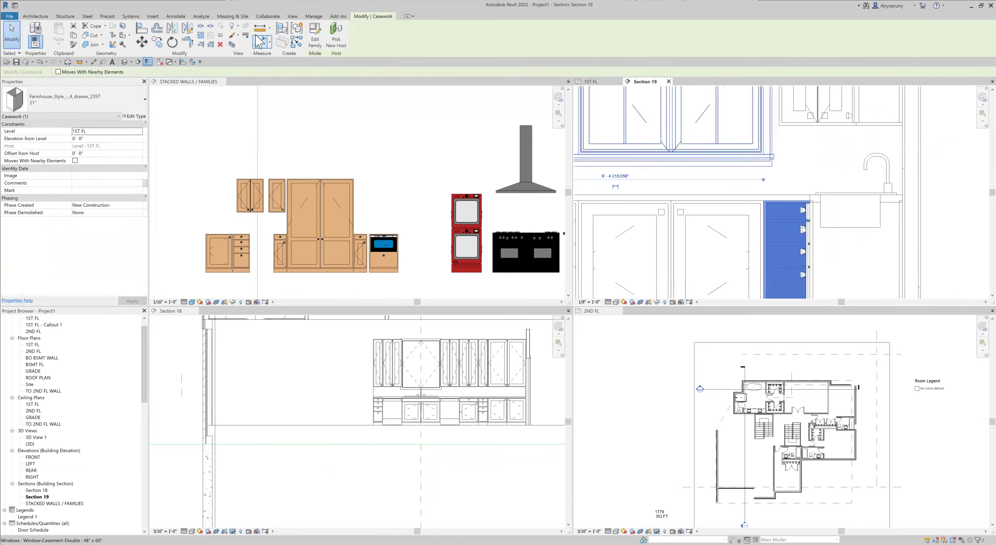
Change the mirrored four-drawer cabinet beside the sink base to the 12" type.
click(66, 103)
scroll(45, 214, up, 2)
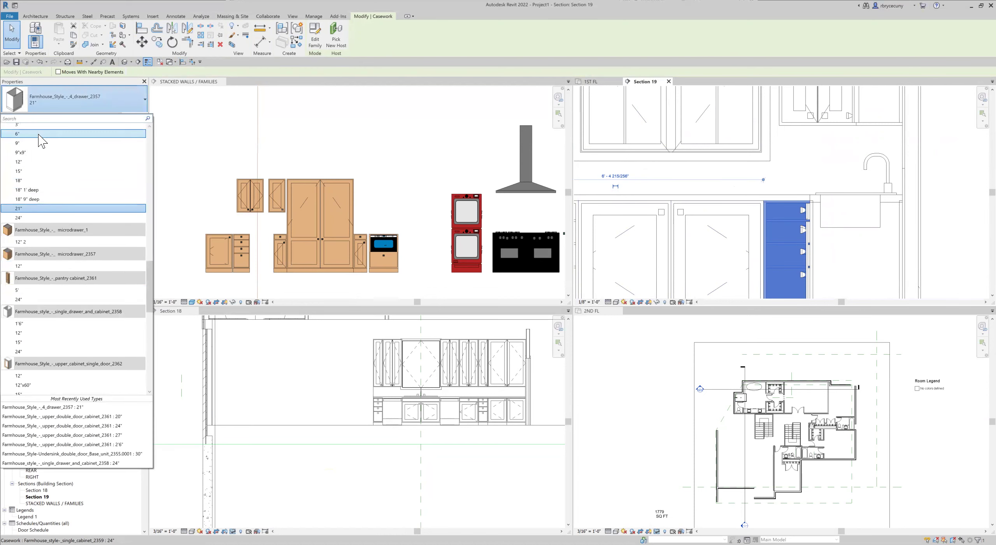
click(44, 162)
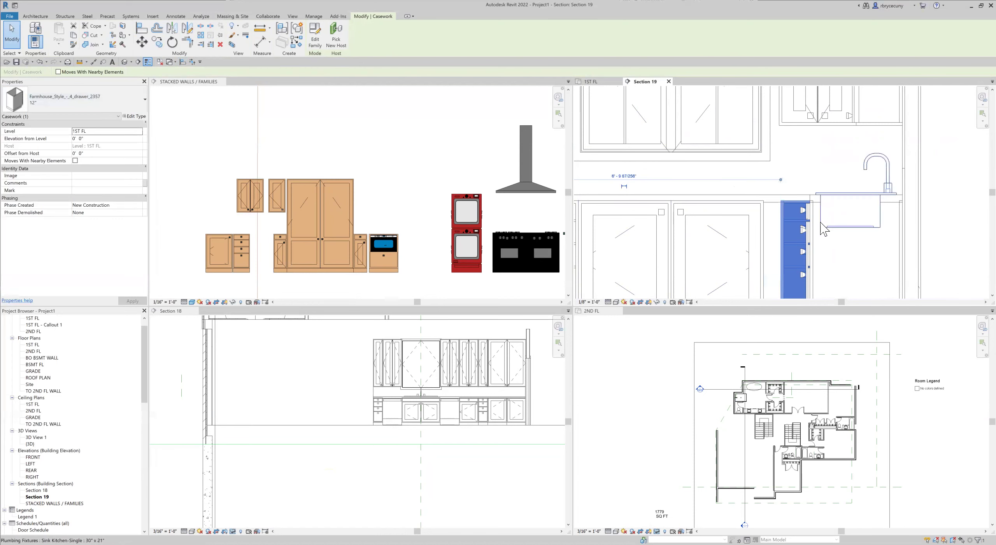
Align the side of the 12" four-drawer cabinet with the edge of the adjacent 24" base cabinet in Section 19.
click(142, 29)
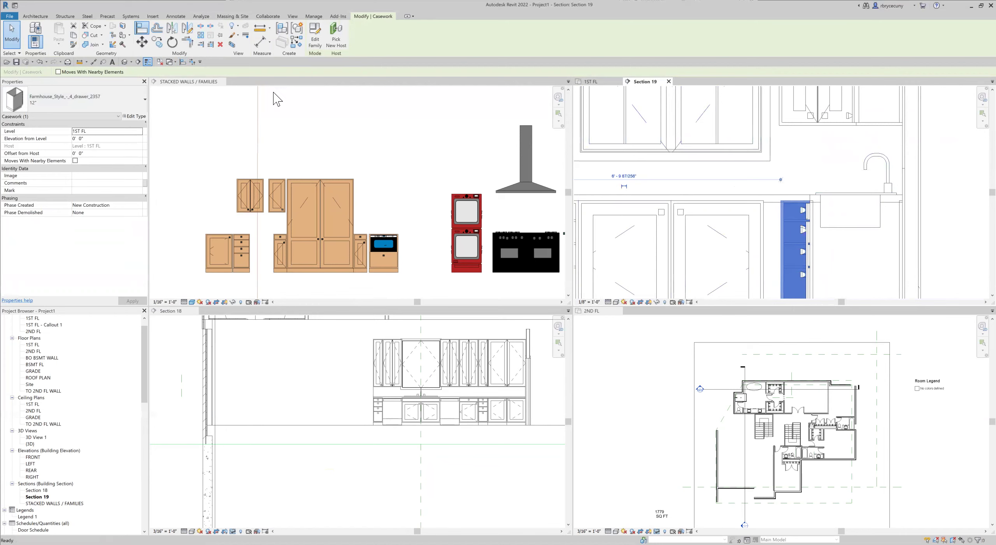
click(765, 254)
click(780, 252)
scroll(821, 196, up, 4)
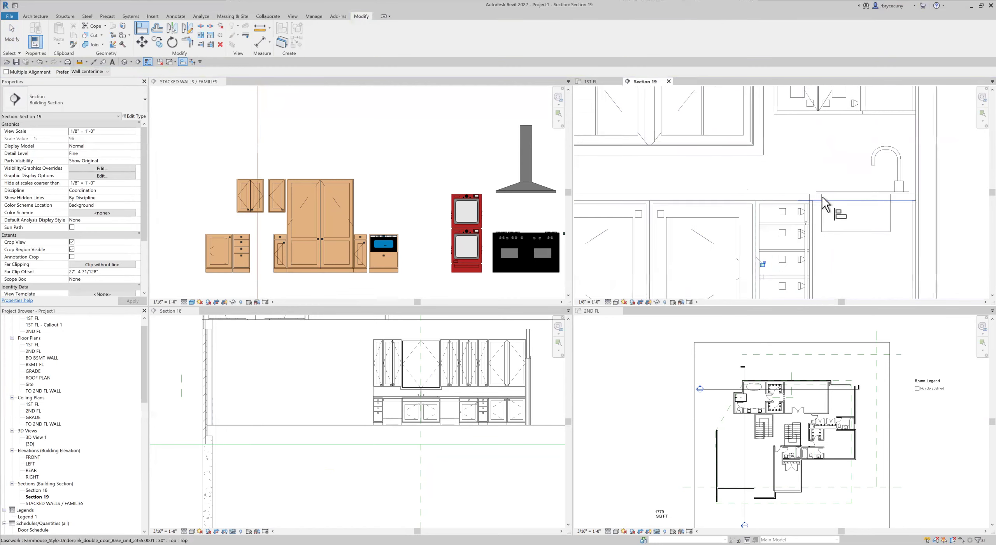
scroll(703, 244, down, 3)
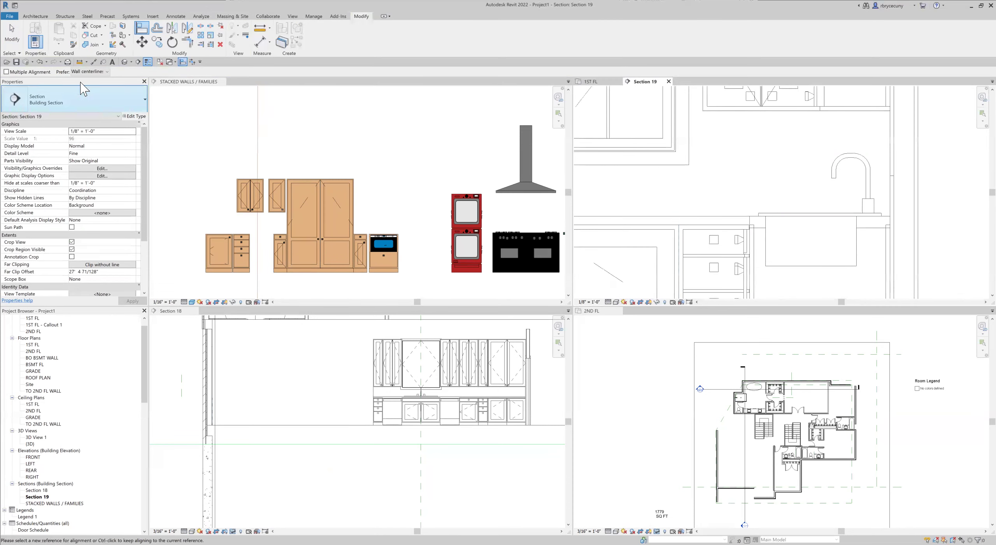
click(708, 255)
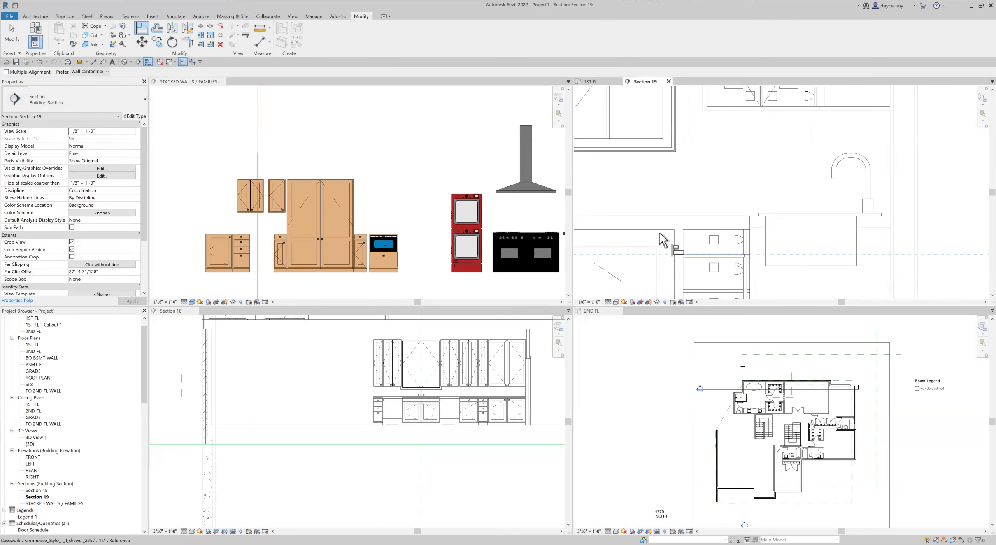
click(12, 39)
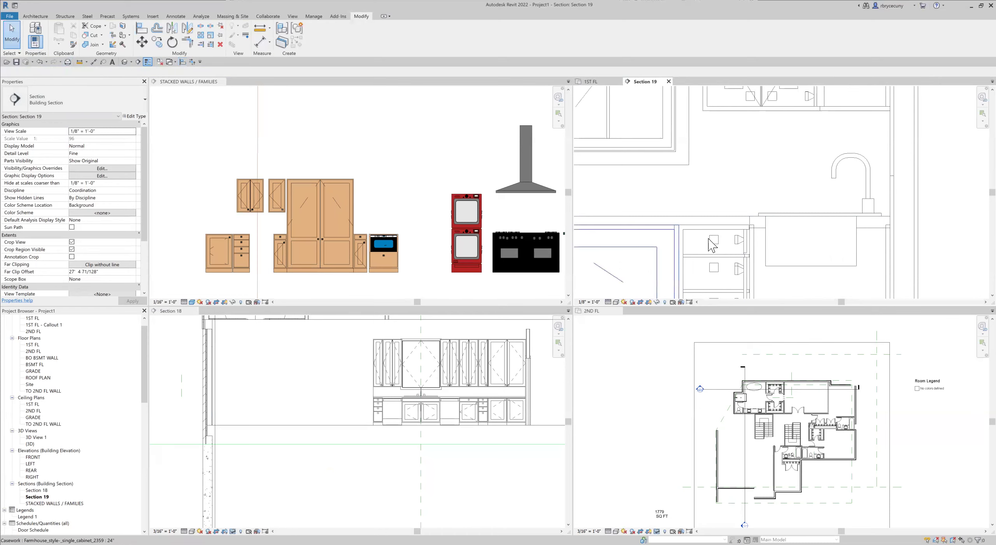
In the 1ST FL plan, align the fronts of the base cabinets beneath the window with the sink countertop's front edge, using Multiple Alignment.
click(717, 255)
scroll(785, 255, down, 8)
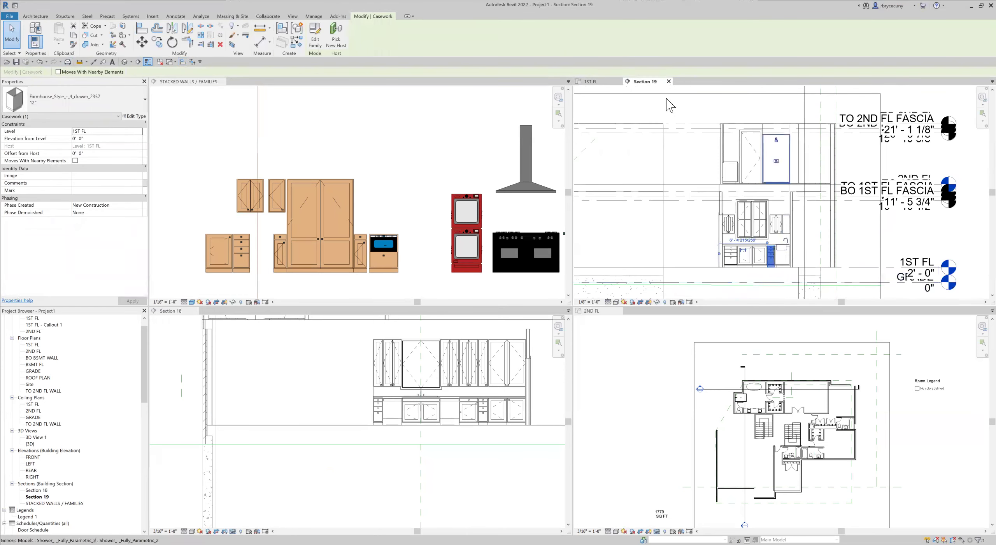
click(604, 83)
middle_drag(774, 233, 755, 285)
scroll(729, 159, up, 3)
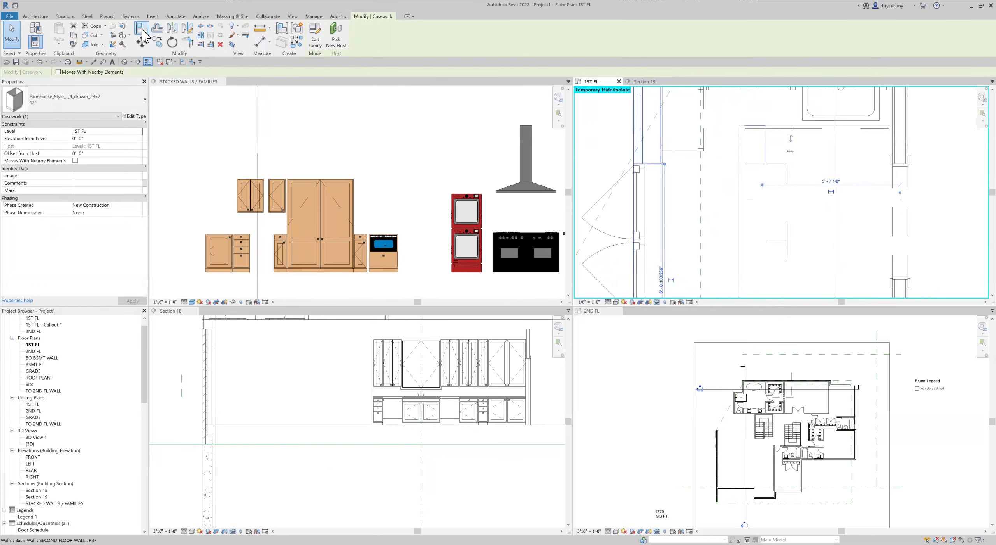
click(143, 31)
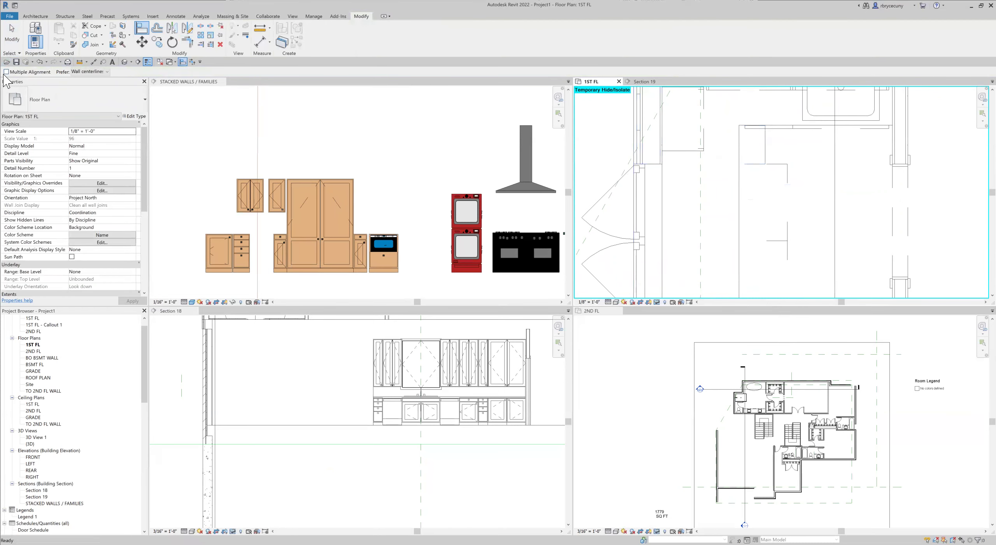
click(6, 72)
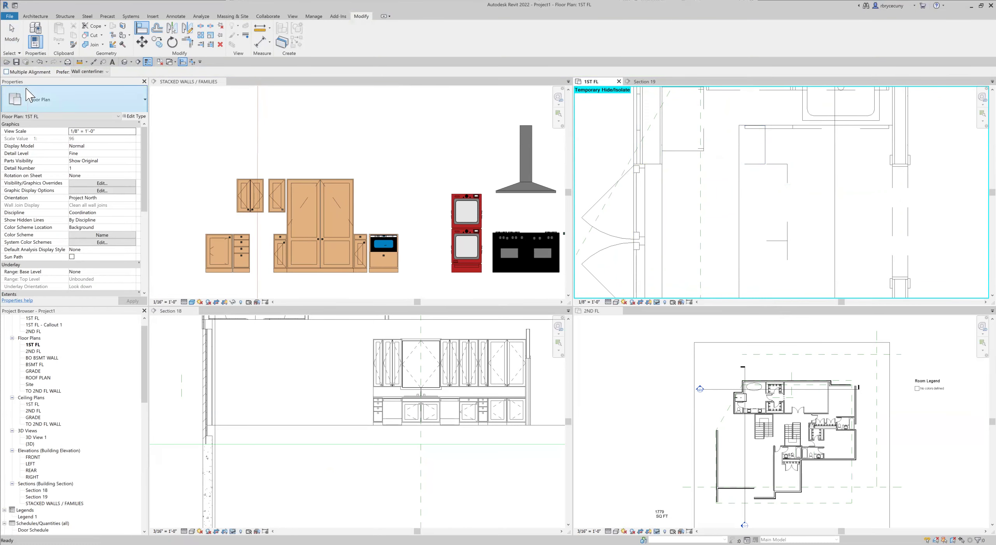
click(6, 72)
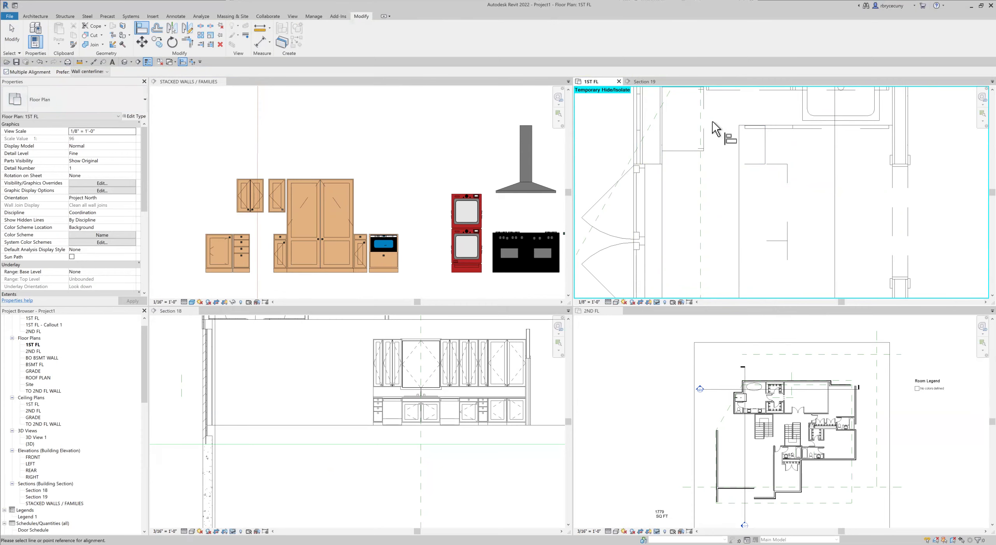
scroll(714, 173, down, 1)
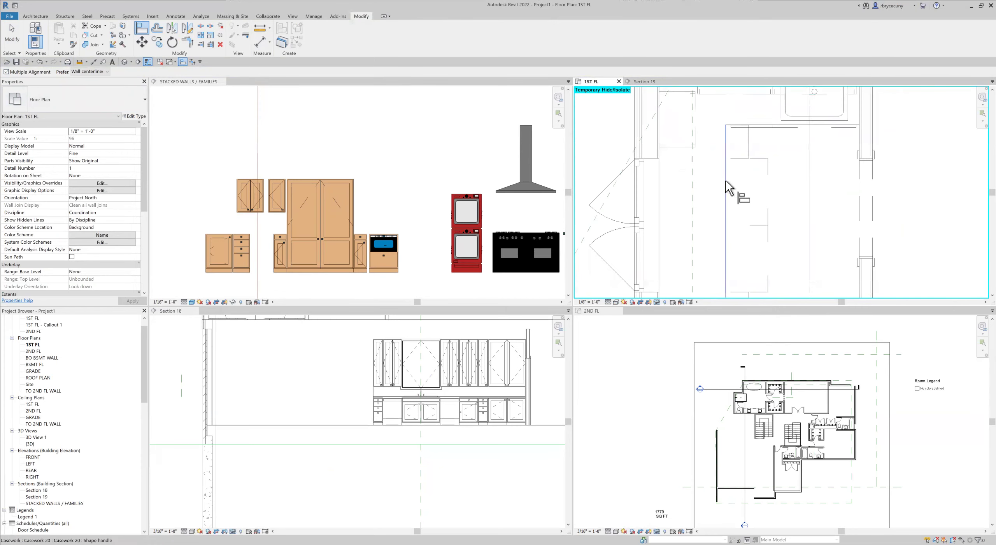
click(726, 181)
click(742, 143)
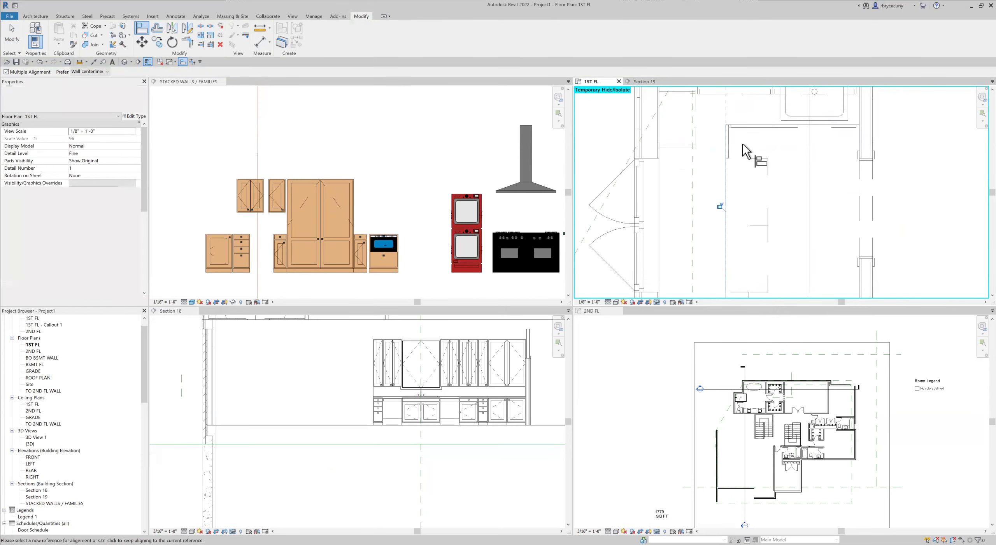
click(763, 186)
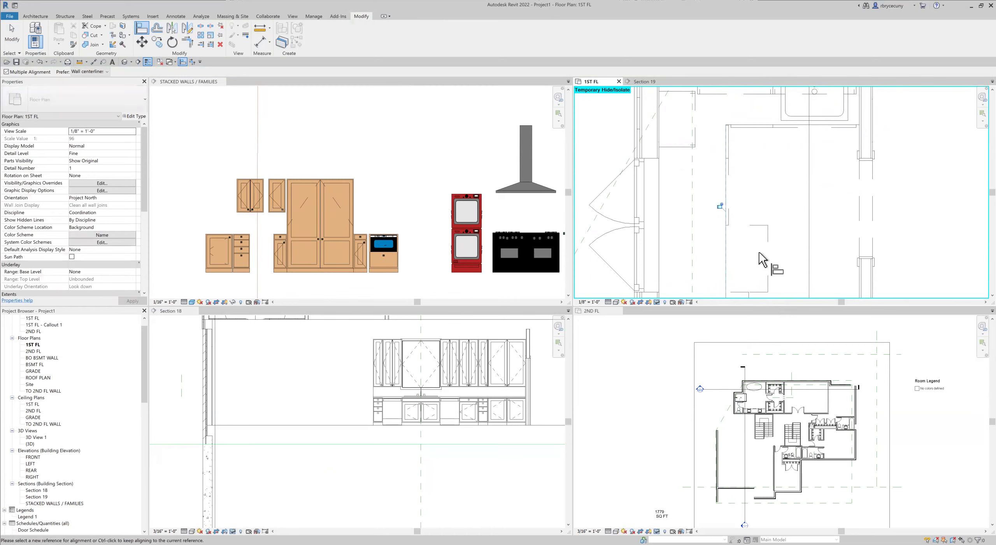
middle_drag(755, 214, 729, 135)
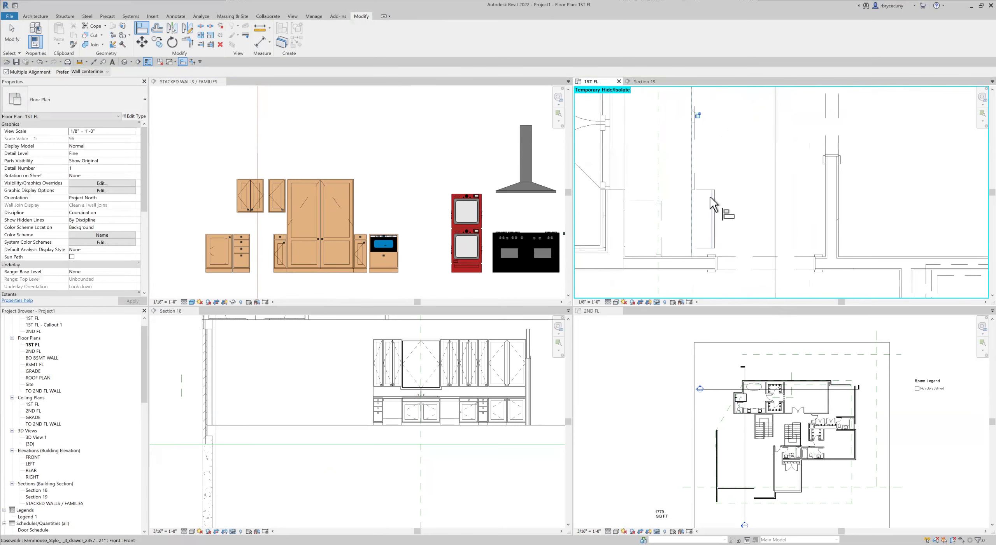
scroll(710, 210, down, 3)
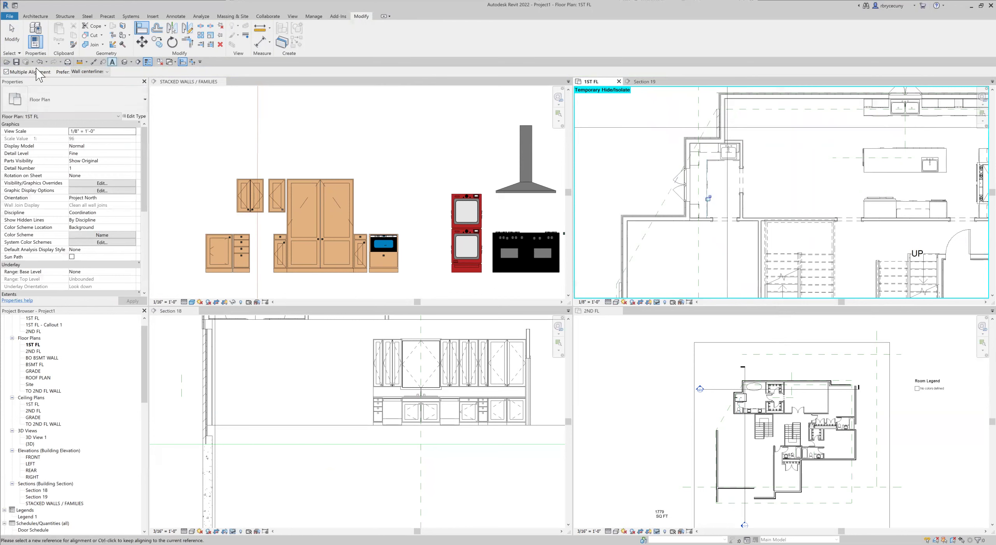
key(Escape)
key(Escape)
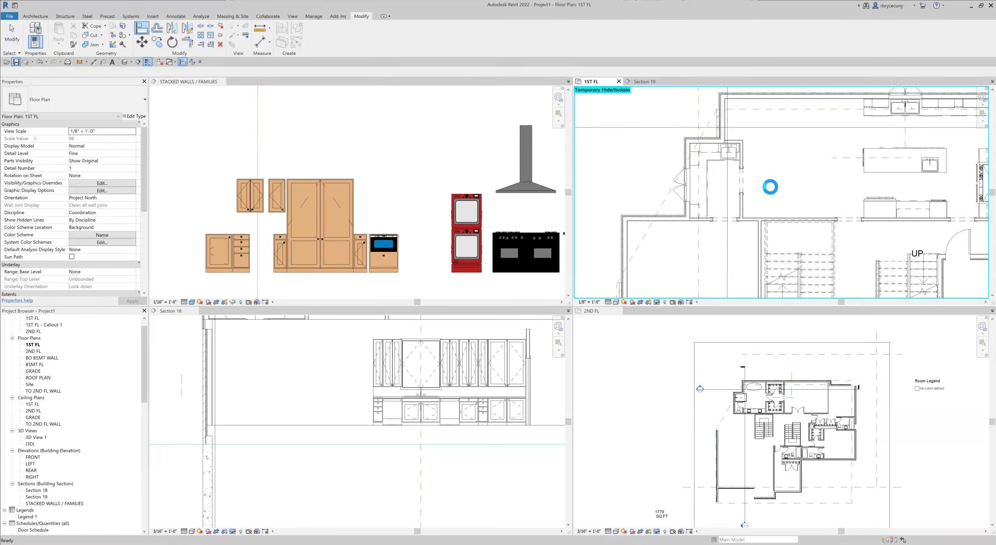
Examine the bathroom vanities and the laundry room in the 1ST FL plan for cabinets that need aligning.
scroll(735, 191, down, 3)
key(a)
key(l)
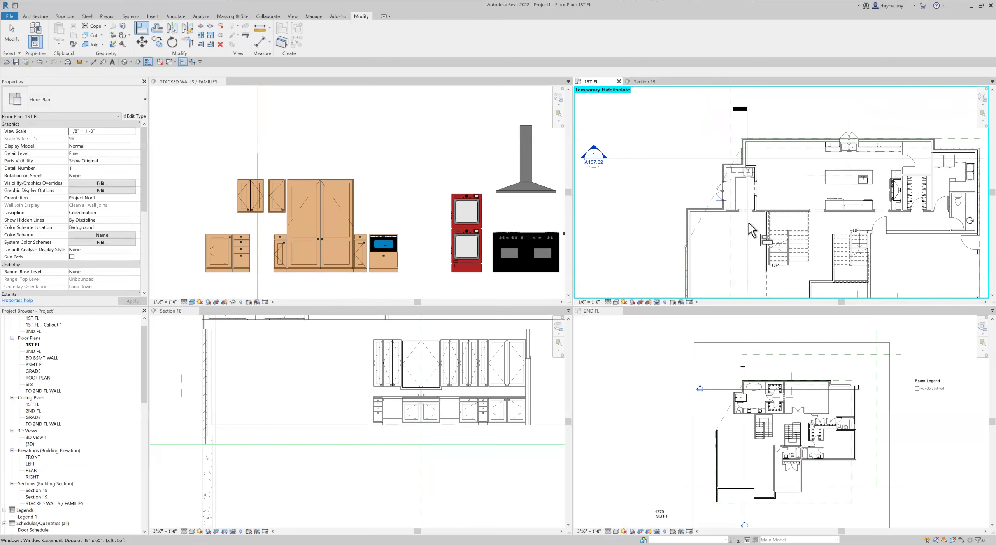
scroll(740, 181, down, 2)
middle_drag(740, 245, 694, 149)
scroll(686, 199, up, 3)
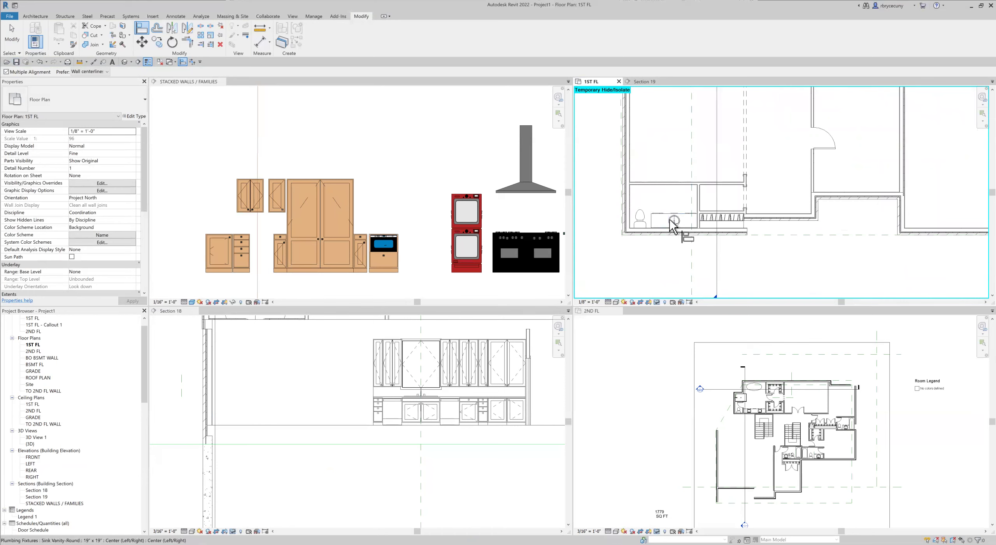
scroll(673, 226, down, 5)
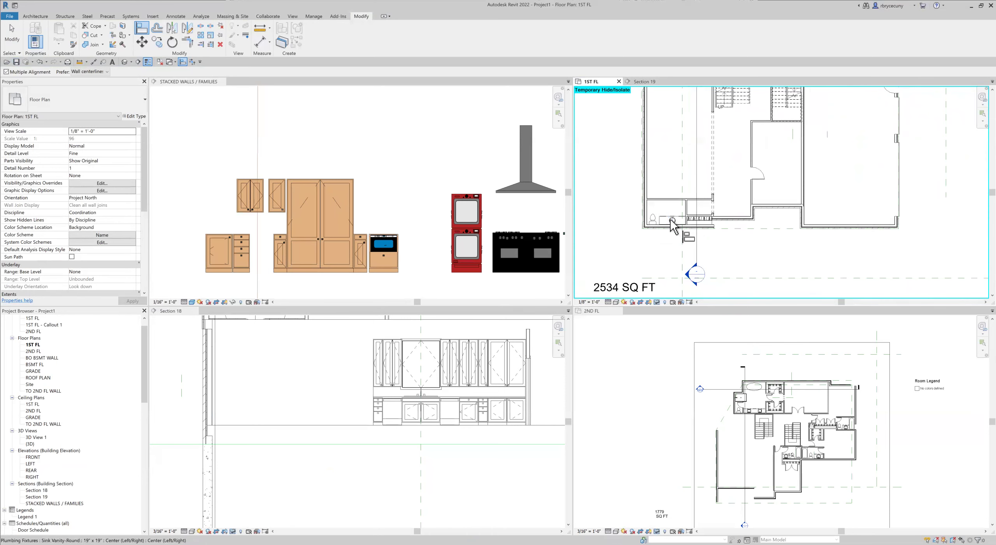
scroll(697, 141, up, 4)
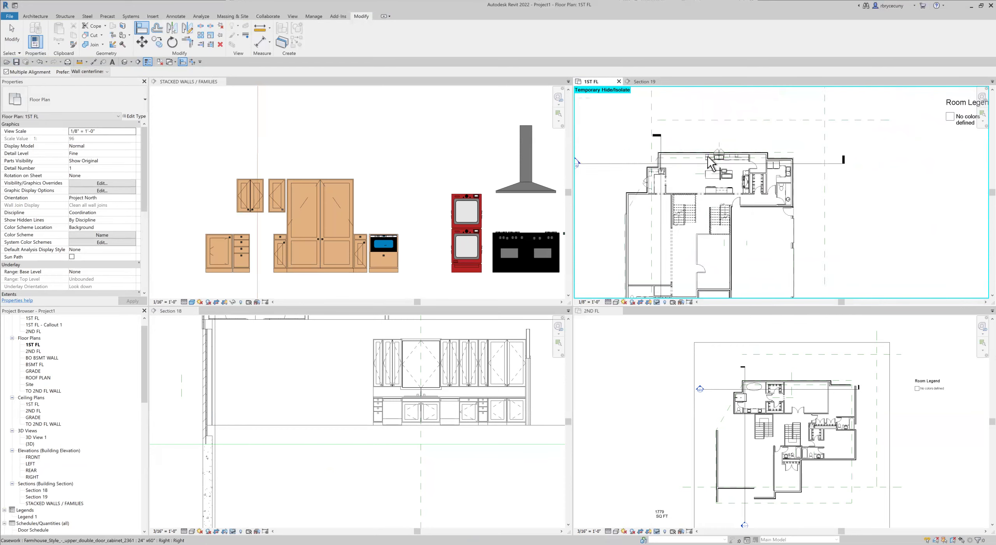
scroll(826, 209, up, 4)
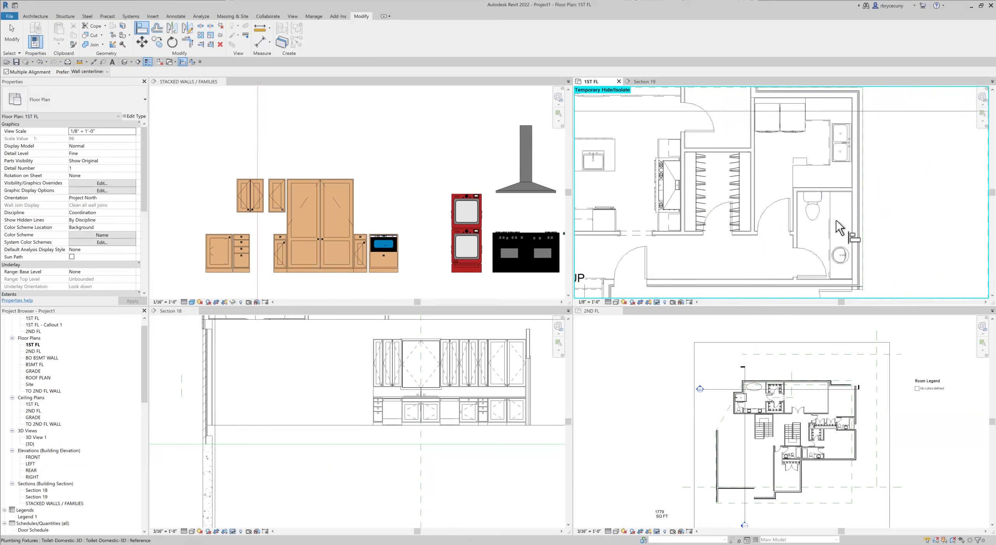
scroll(842, 241, up, 3)
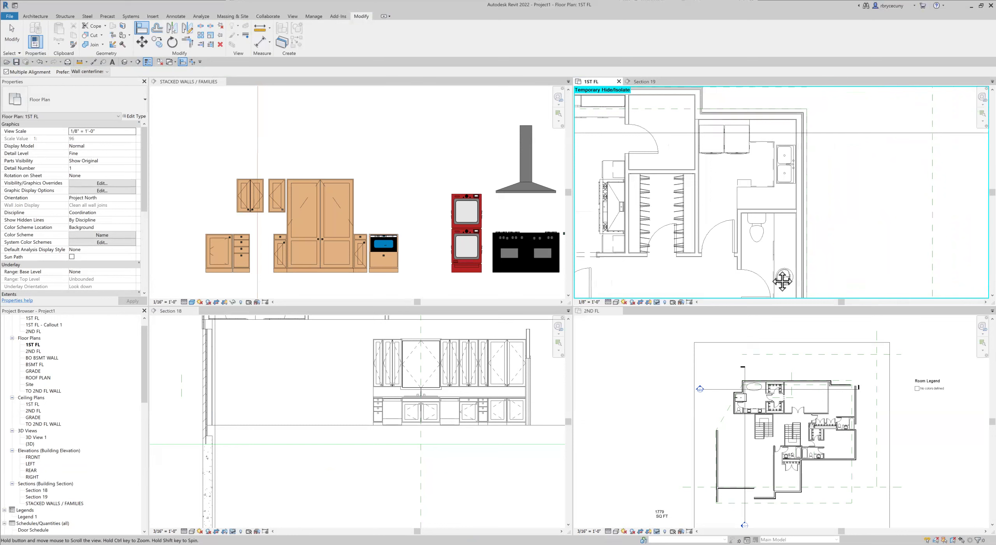
Align the front of the laundry room's base cabinet with the adjoining counter's front edge, with Multiple Alignment off.
scroll(739, 209, up, 3)
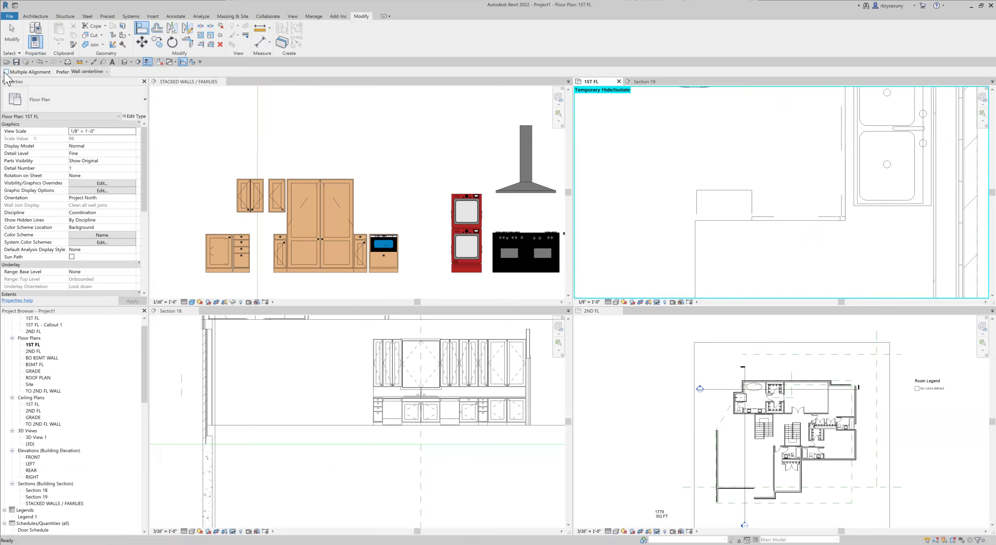
click(770, 216)
click(744, 195)
scroll(782, 199, down, 3)
middle_drag(757, 212, 785, 182)
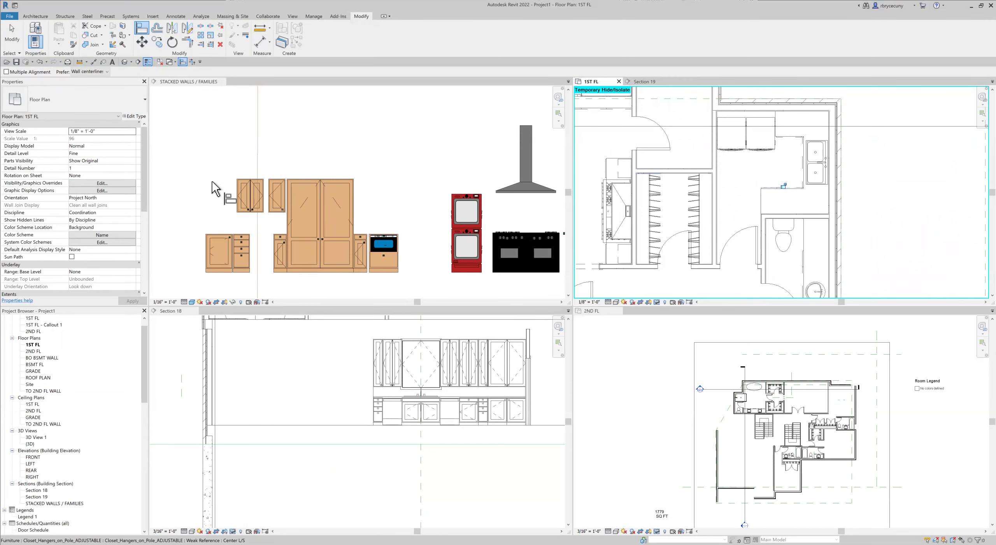
key(Escape)
key(Escape)
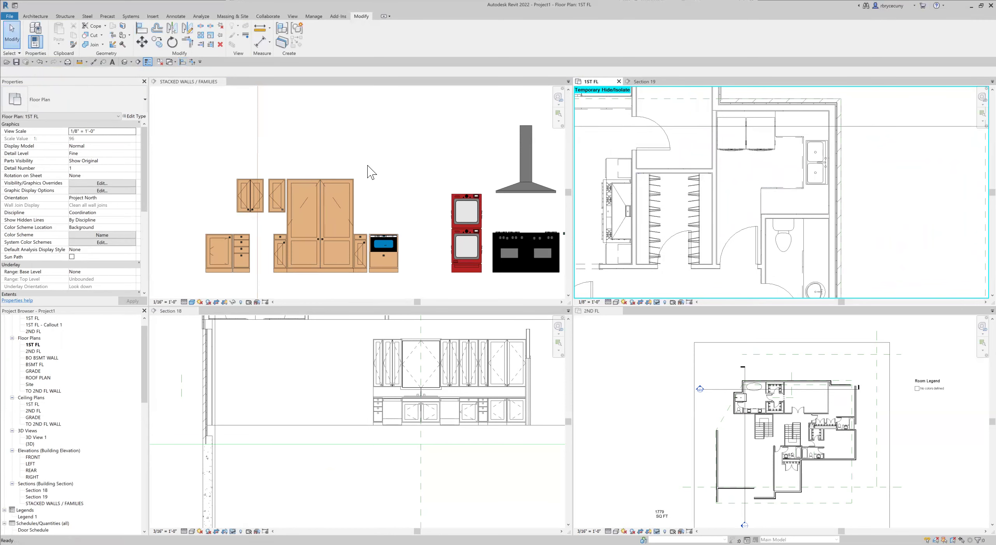
Create a window similar to the kitchen's 48" x 60" double casement and place it in the exterior wall behind the laundry room's double sink.
scroll(847, 162, up, 3)
middle_drag(847, 162, 817, 185)
scroll(817, 185, down, 5)
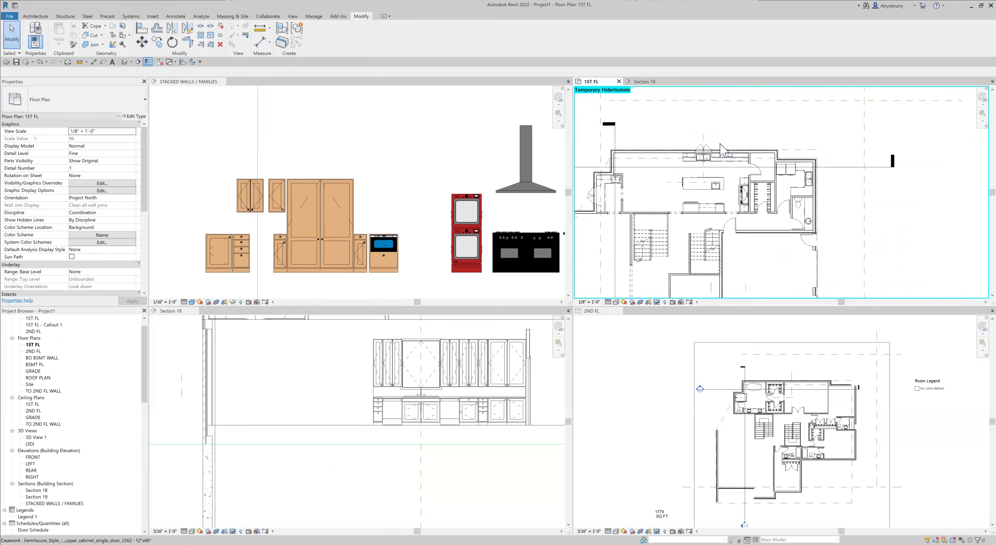
click(705, 148)
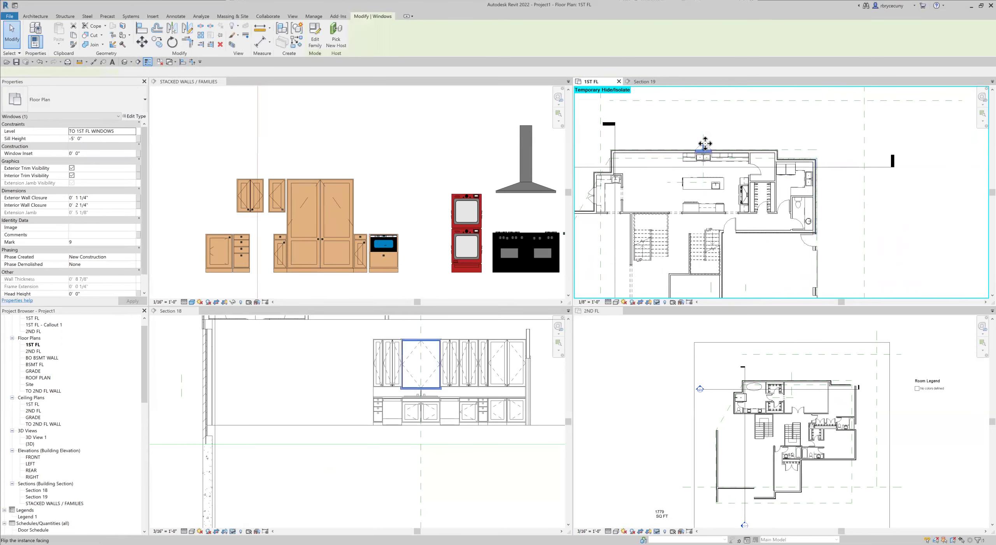
right_click(705, 144)
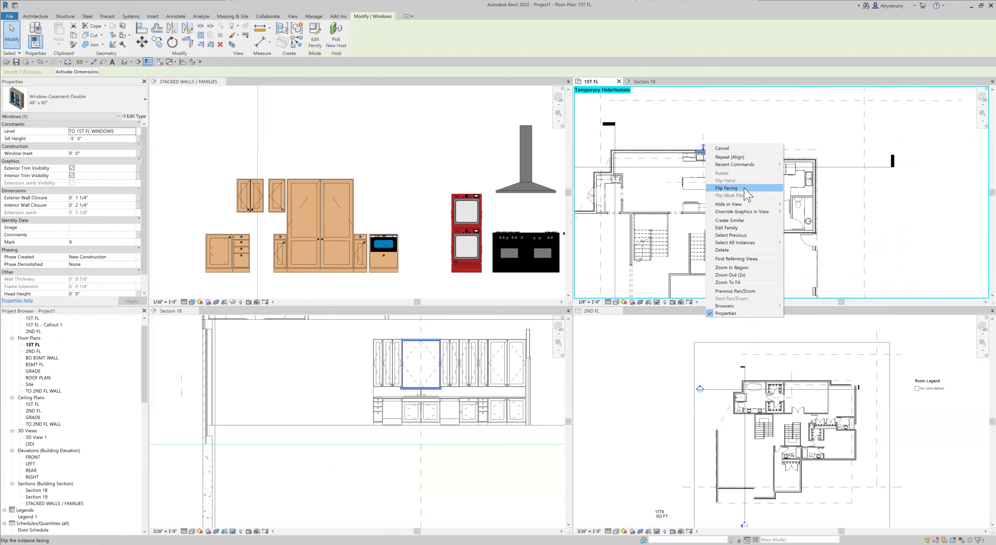
click(748, 220)
scroll(821, 166, up, 5)
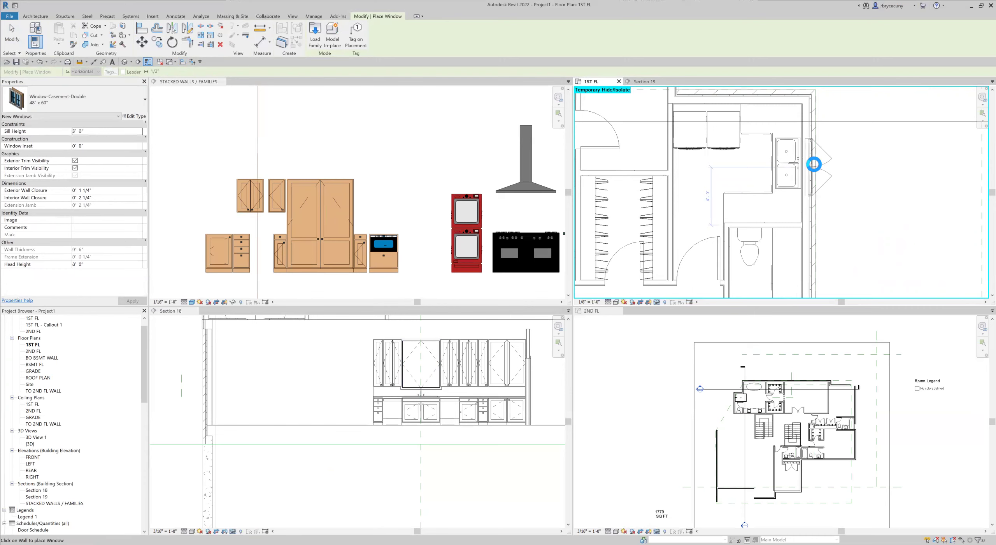
click(814, 164)
click(14, 32)
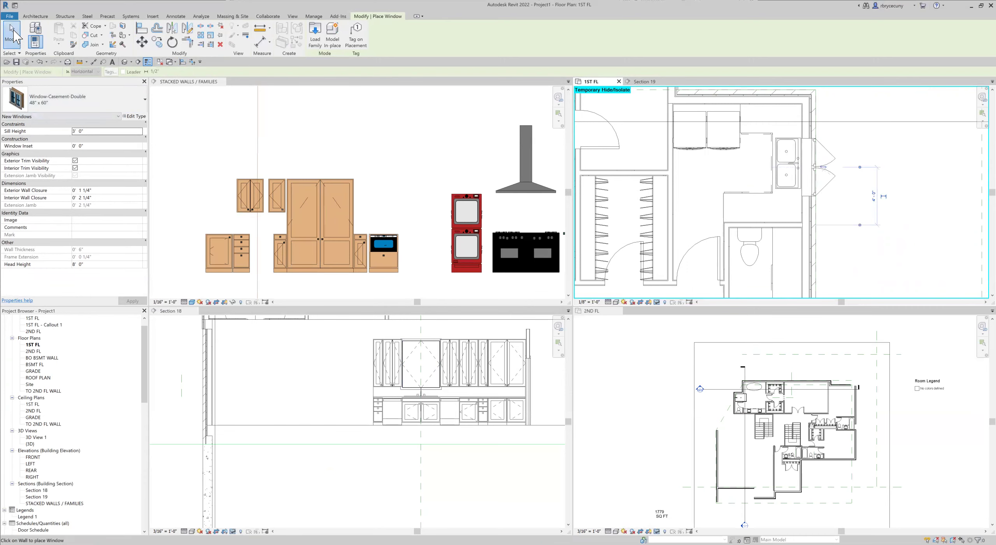
Set the level of the new casement window at the laundry sink to TO 1ST FL WINDOWS.
click(808, 167)
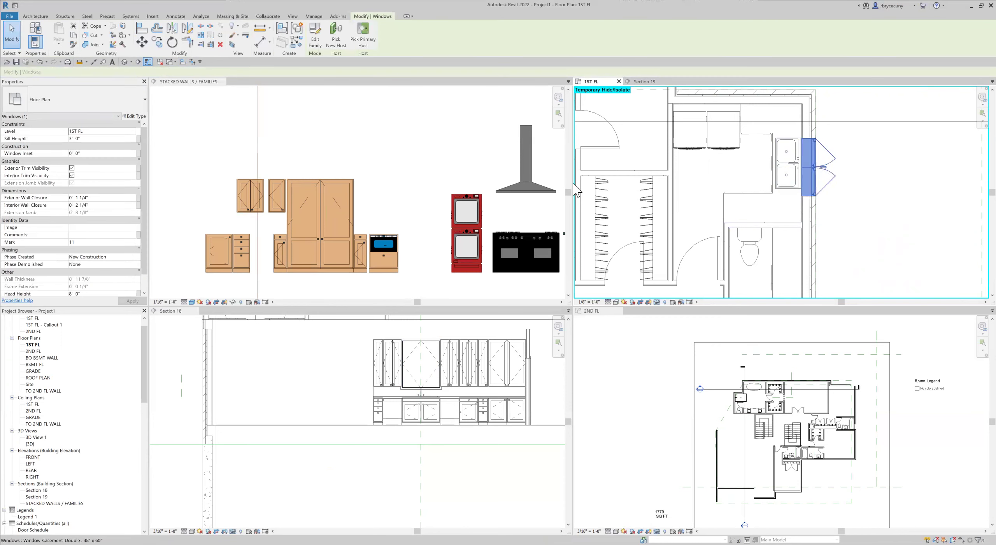
click(124, 130)
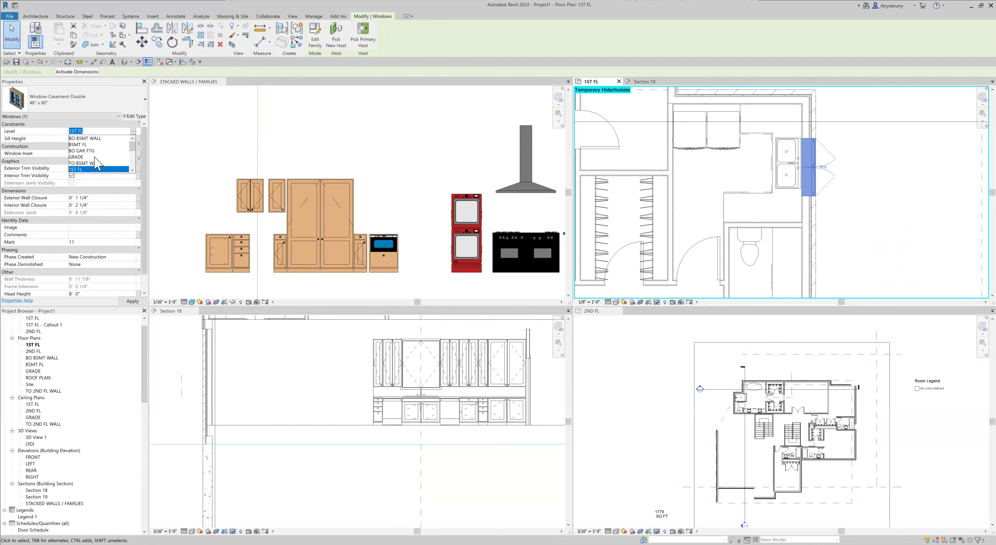
scroll(94, 159, down, 3)
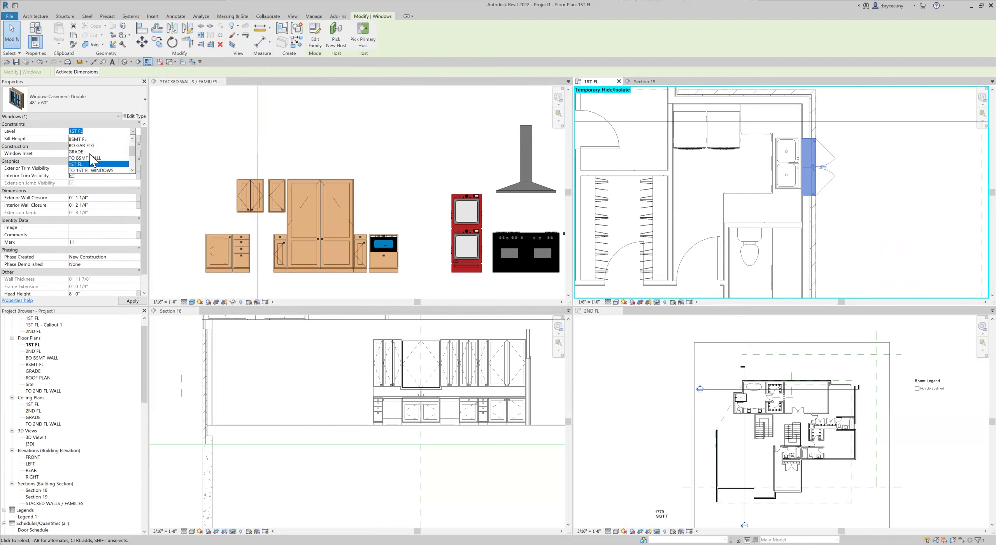
scroll(100, 172, down, 1)
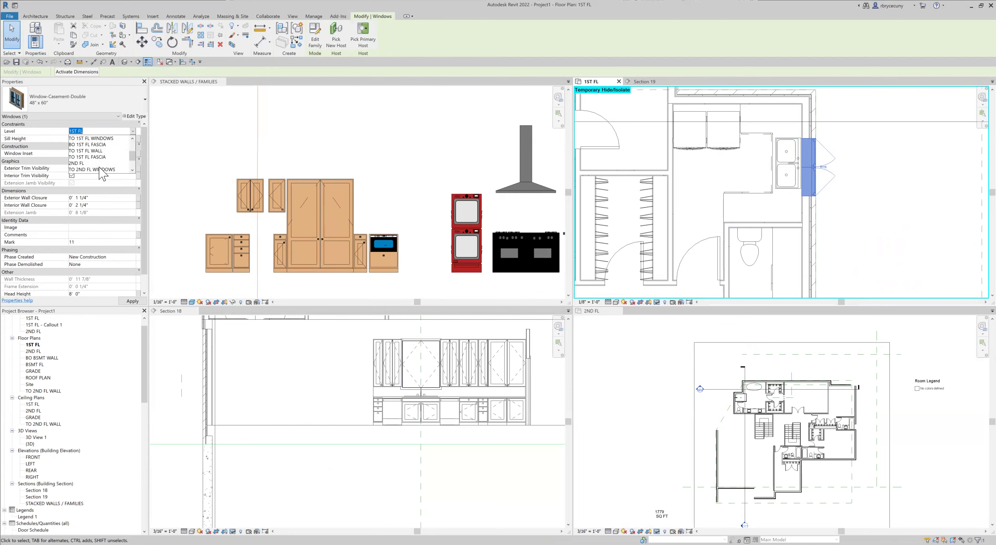
click(102, 138)
click(88, 139)
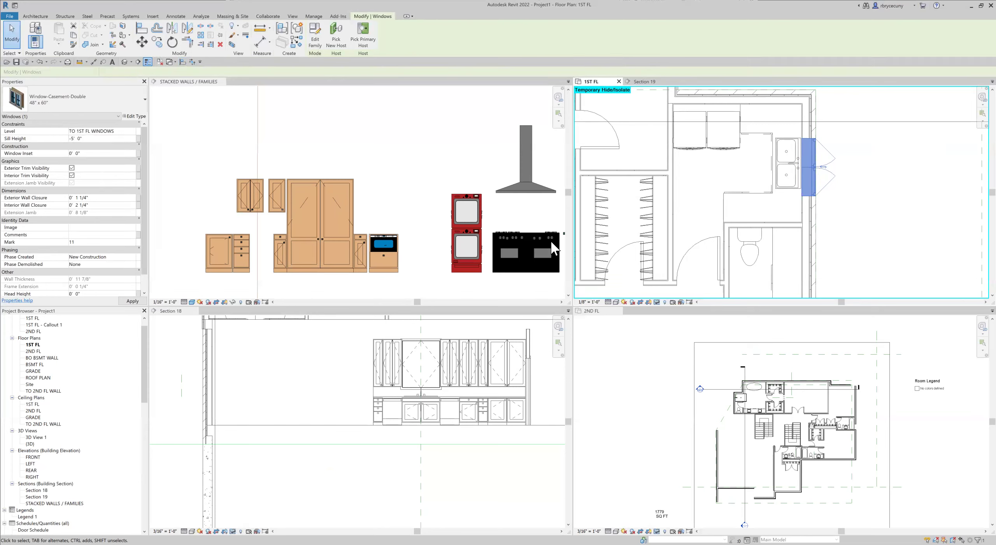
Flip Section 19 to face the laundry room's exterior wall, and open its view to check the new window.
scroll(721, 220, down, 5)
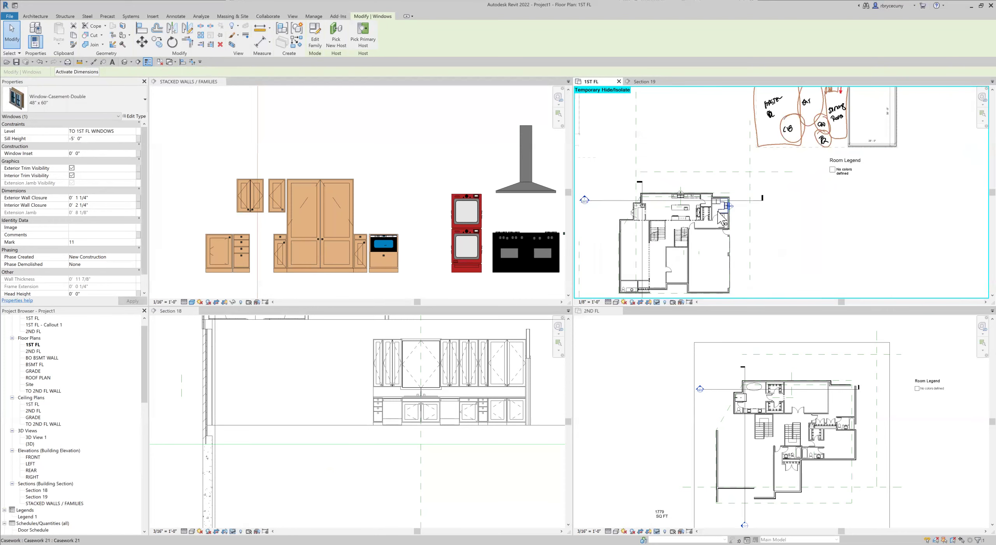
scroll(663, 236, up, 3)
drag(684, 255, 757, 243)
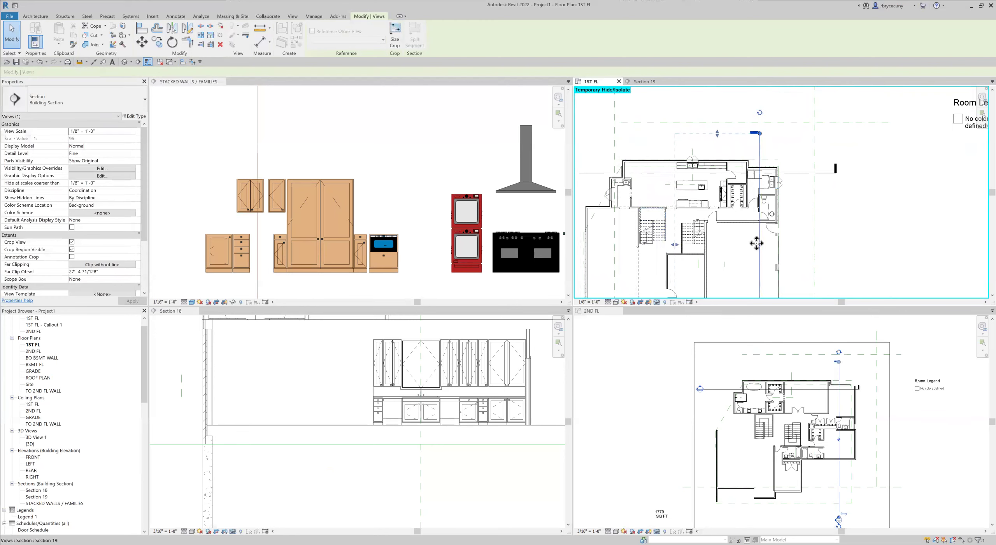
right_click(756, 243)
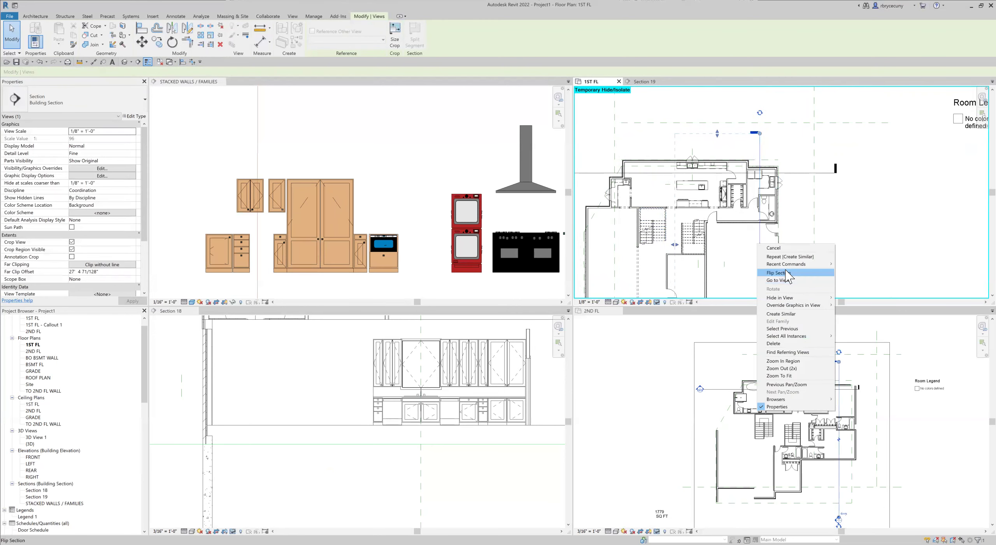
click(786, 273)
right_click(757, 239)
click(784, 281)
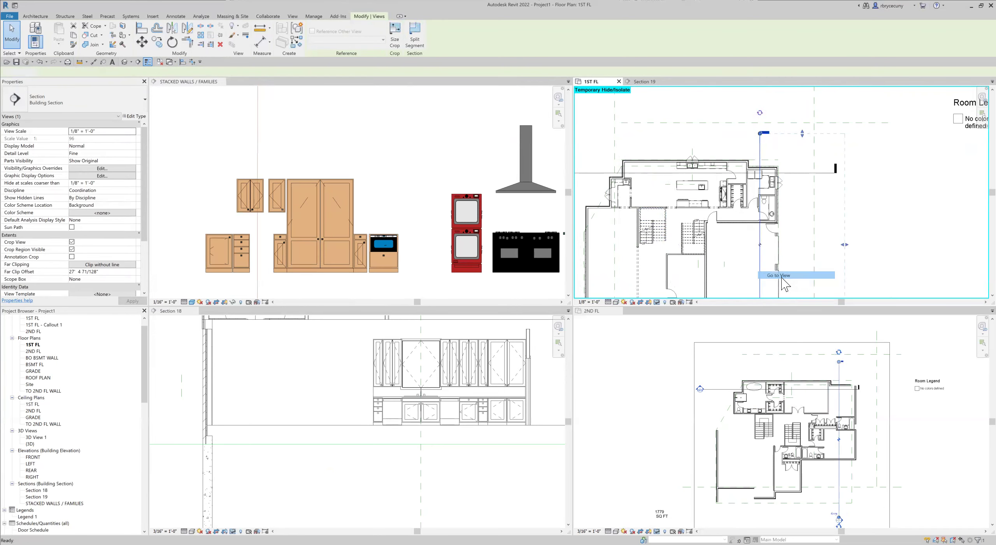
middle_drag(704, 271, 725, 270)
scroll(706, 238, up, 4)
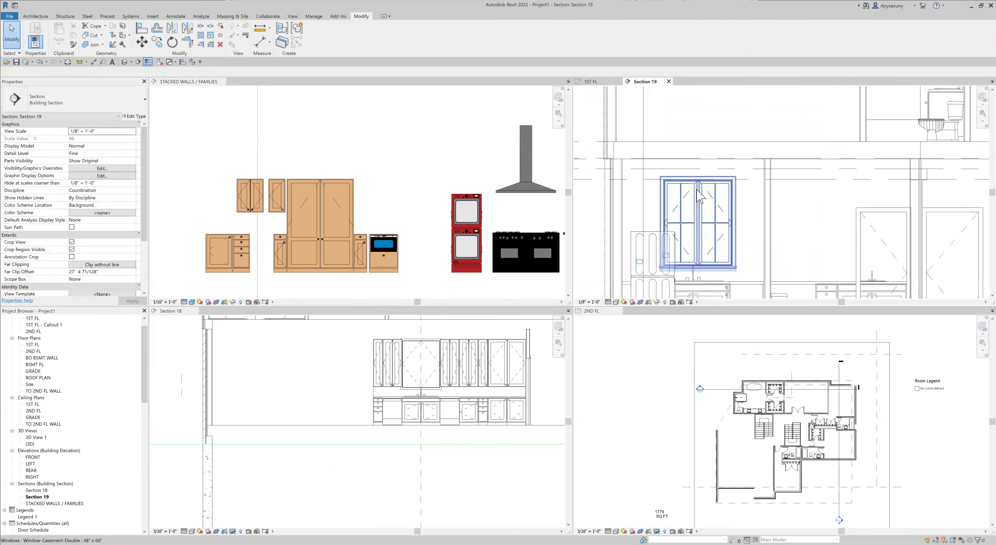
scroll(706, 235, down, 4)
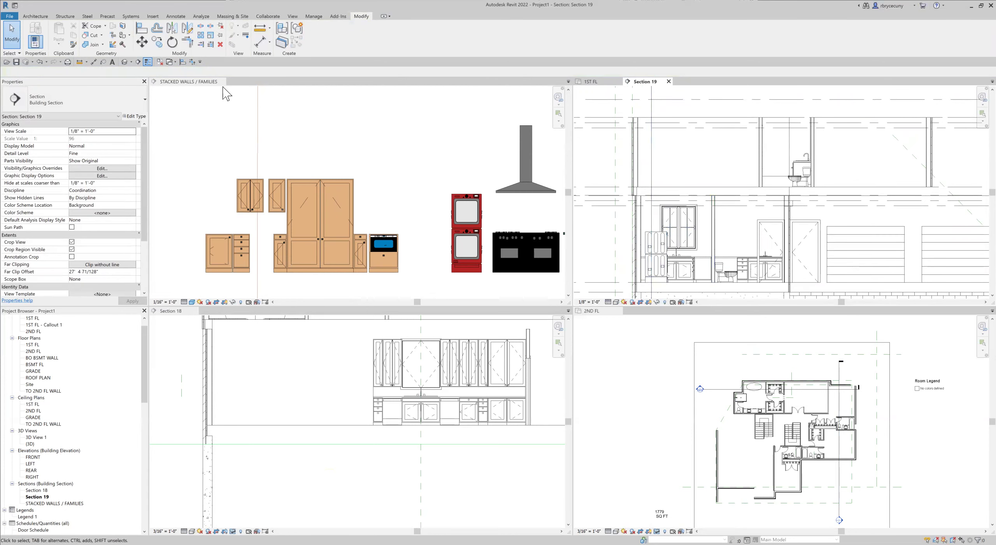
Create 24" upper double-door cabinets similar to the one in STACKED WALLS / FAMILIES, one on each laundry wall flanking the sink wall.
click(595, 82)
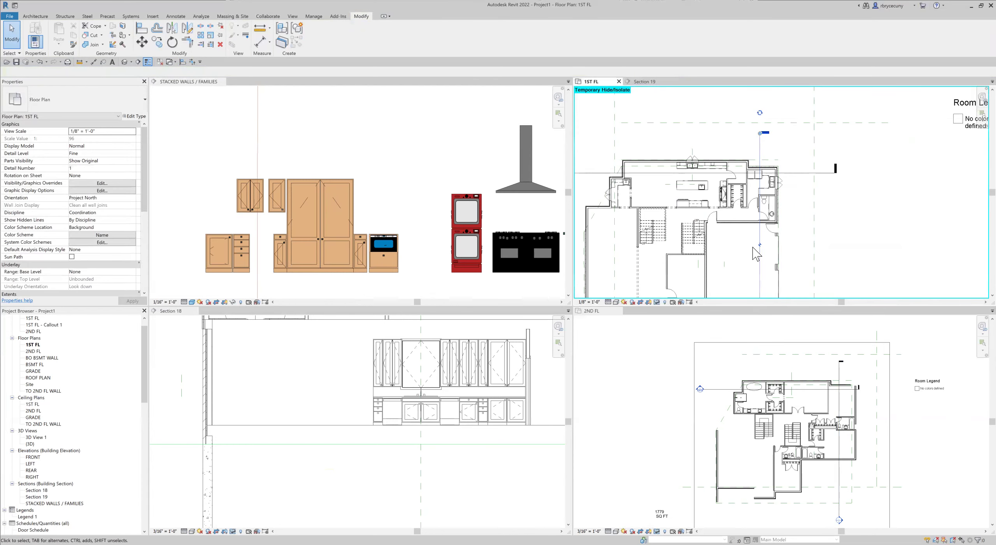
scroll(778, 173, up, 5)
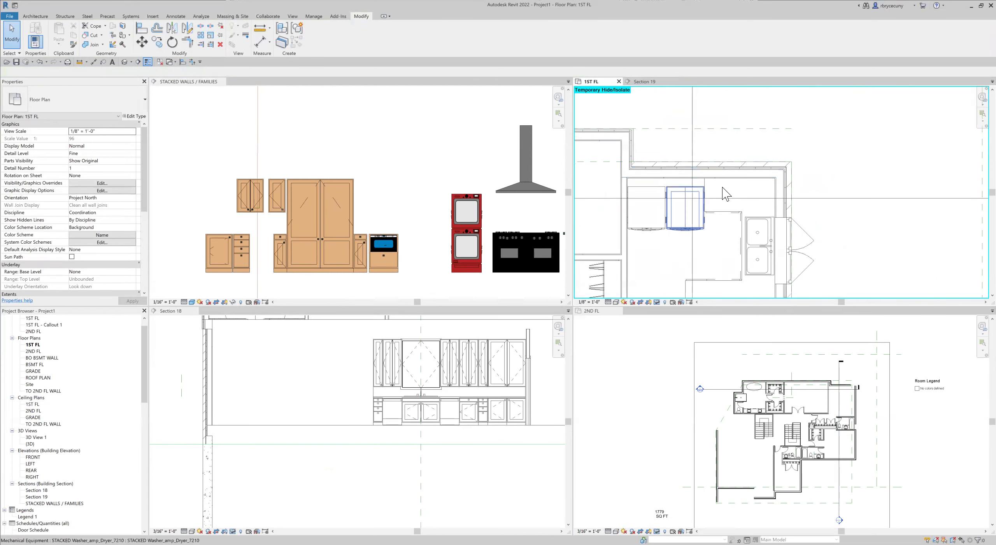
scroll(777, 213, down, 3)
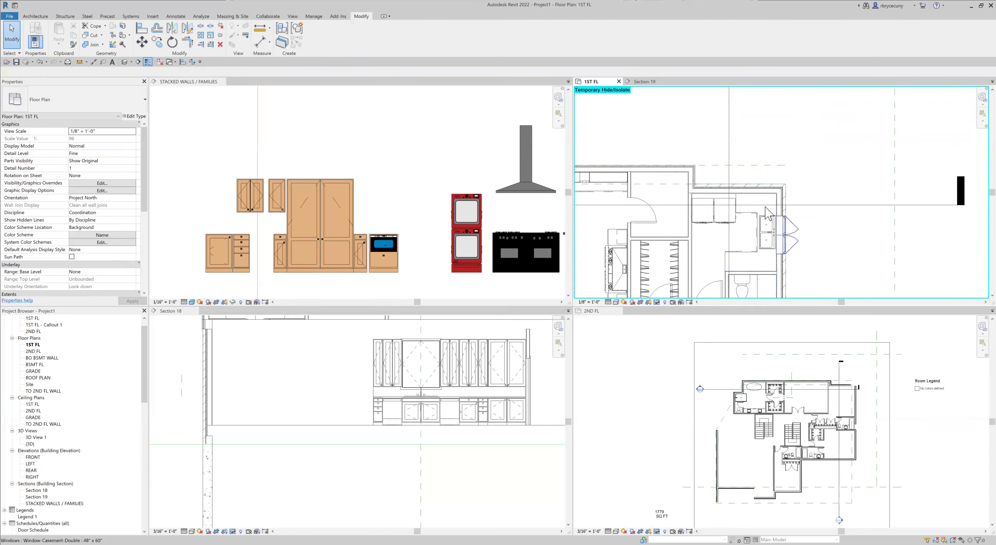
scroll(765, 206, up, 2)
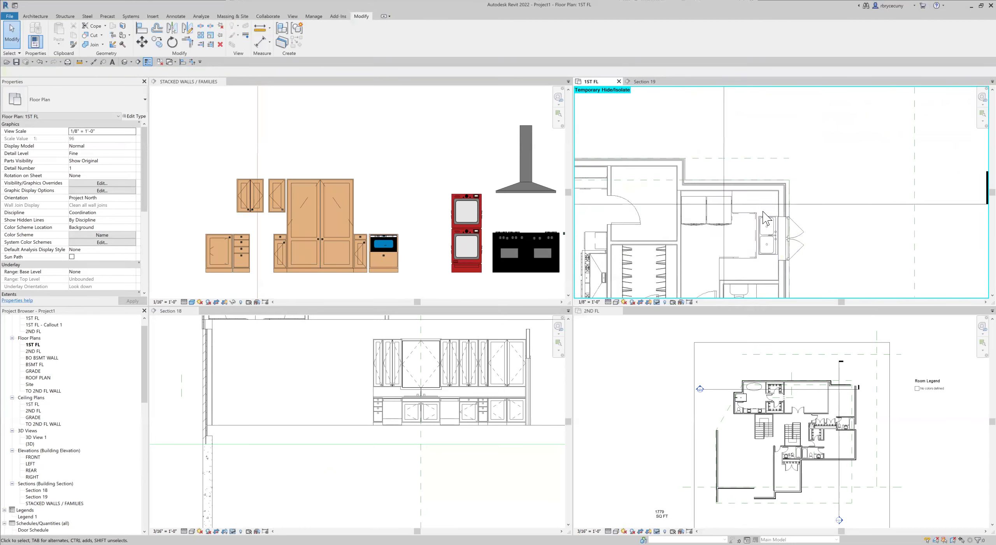
click(237, 196)
right_click(238, 197)
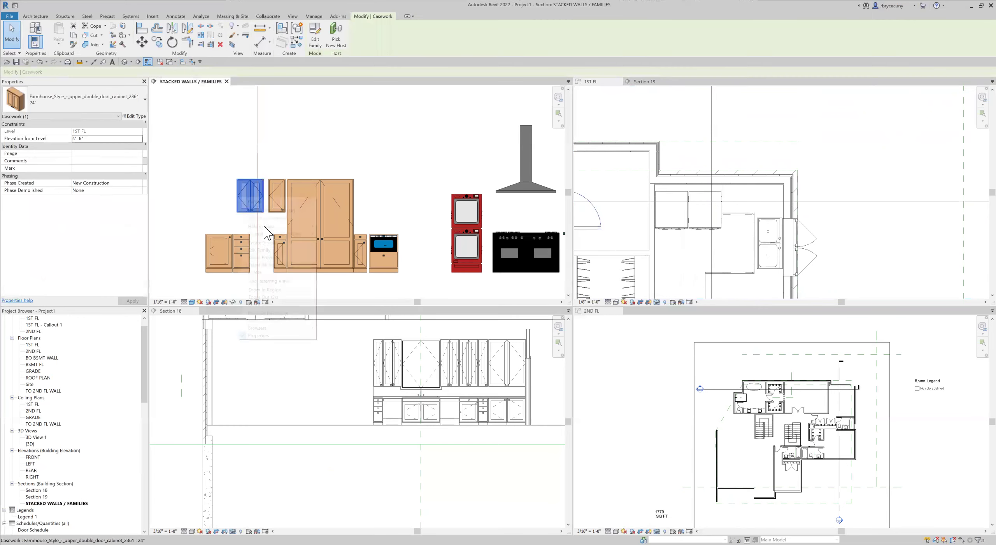
click(263, 242)
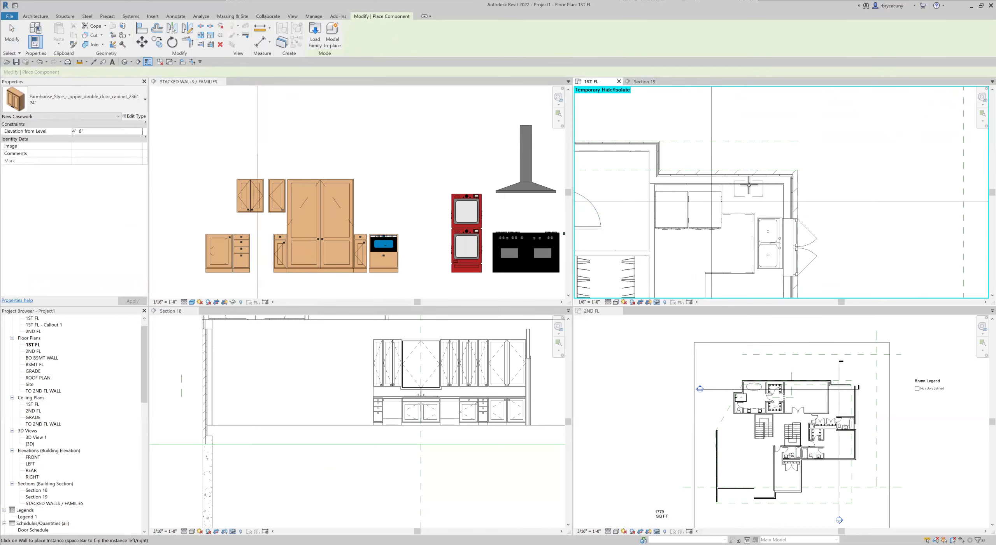
middle_drag(743, 232, 733, 174)
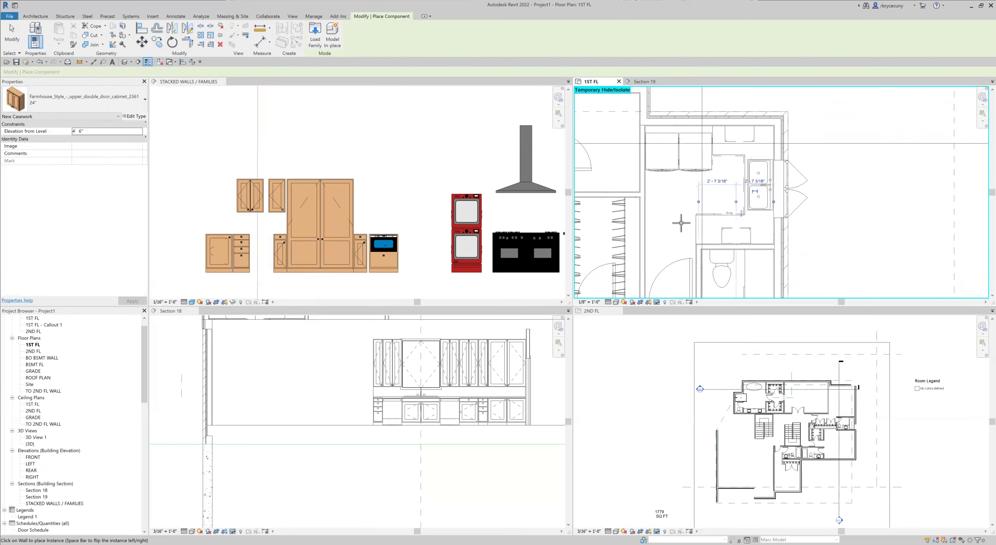
scroll(668, 174, down, 3)
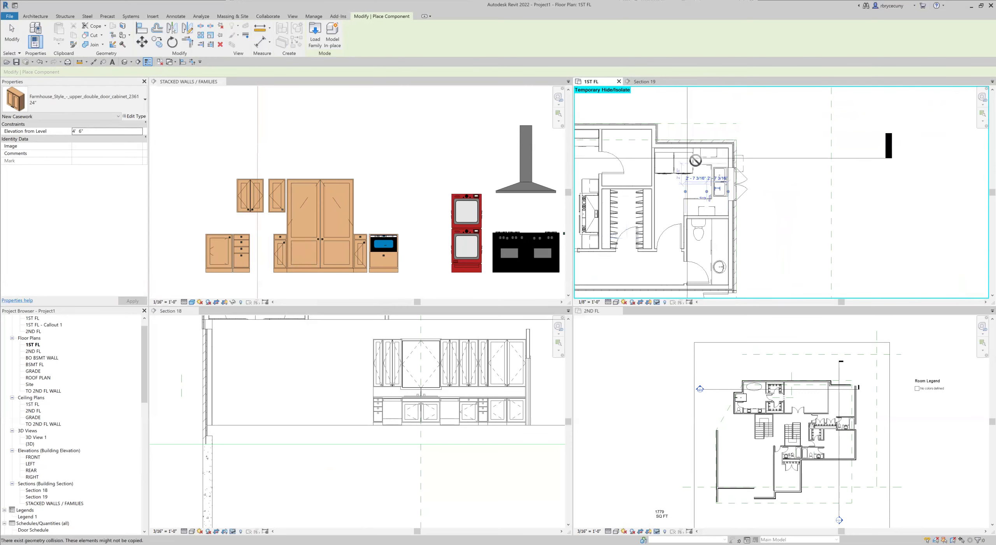
click(643, 82)
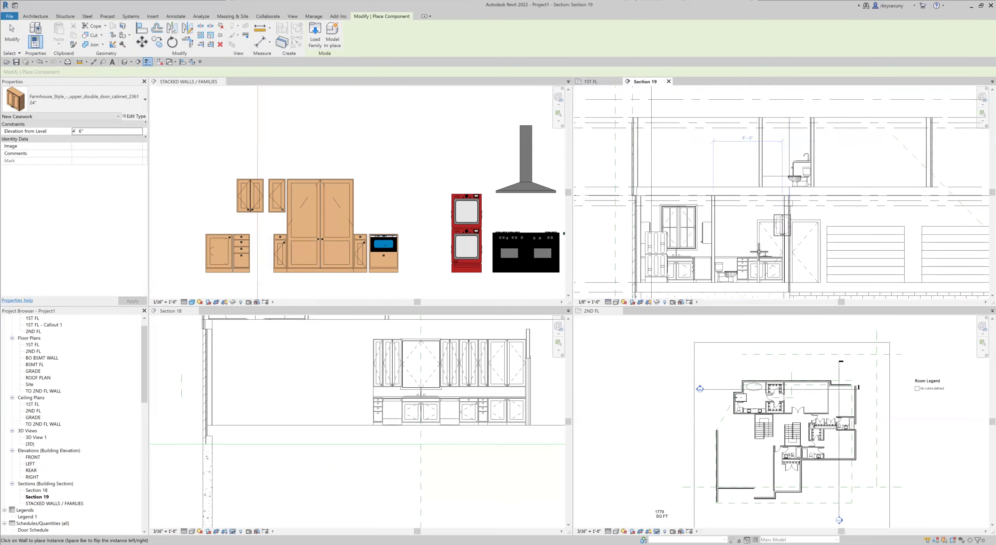
click(20, 43)
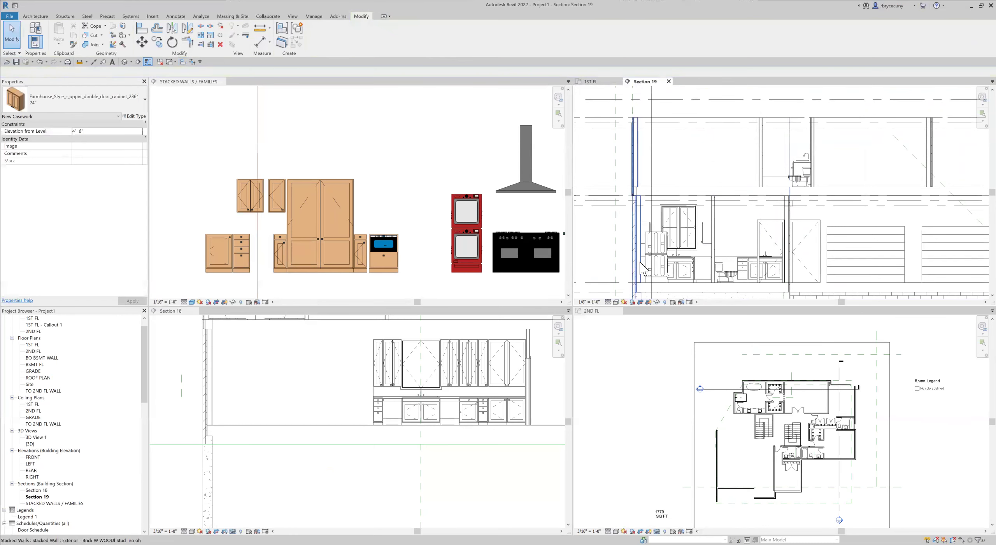
Move the Section 18 line in the 1ST FL plan so it cuts through the laundry sink and shows the base cabinet beside the dryers.
scroll(682, 246, up, 2)
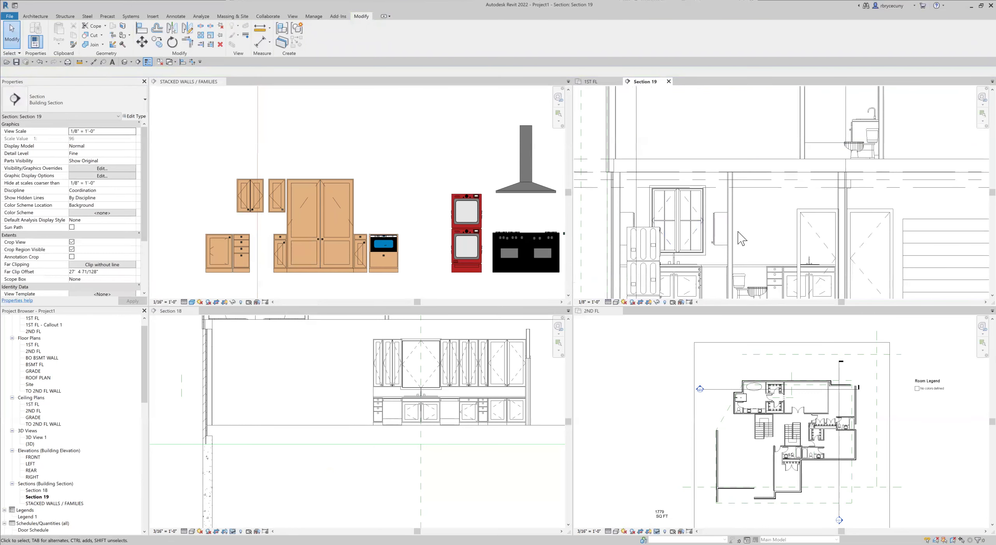
scroll(472, 383, down, 3)
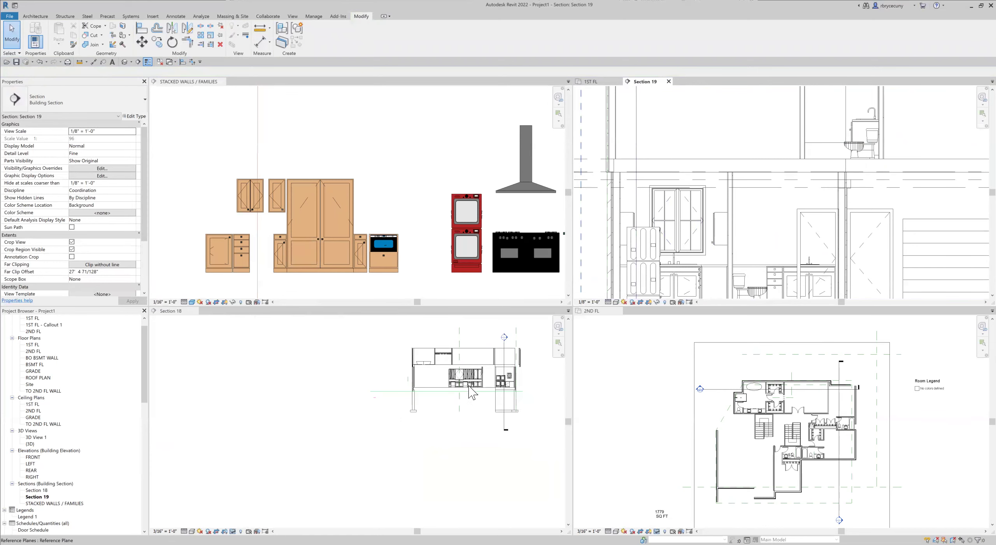
click(486, 381)
scroll(491, 397, up, 2)
scroll(491, 397, up, 7)
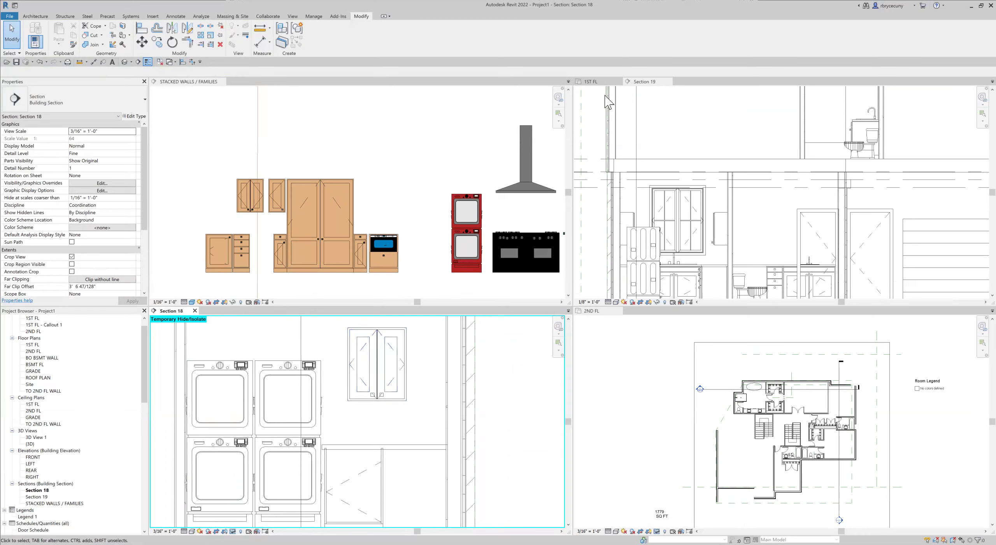
click(596, 83)
drag(763, 160, 764, 178)
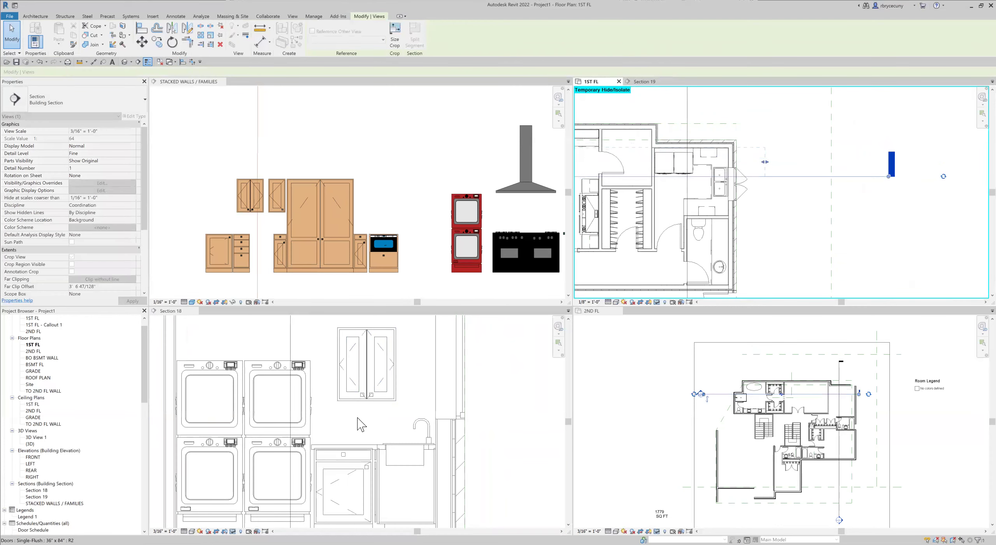
In Section 18, align the center of the laundry's upper double-door cabinet with the center of the base cabinet beneath it.
click(329, 463)
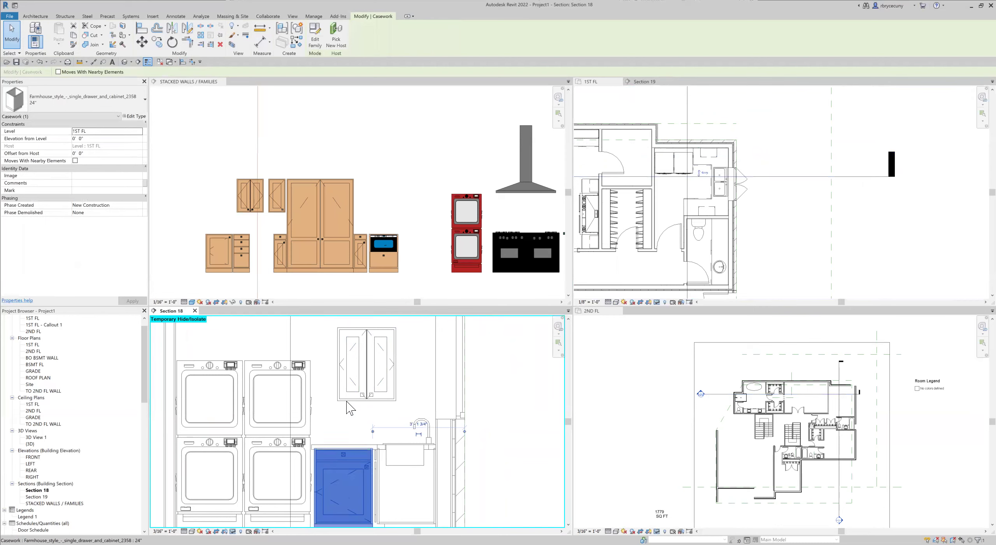
click(357, 370)
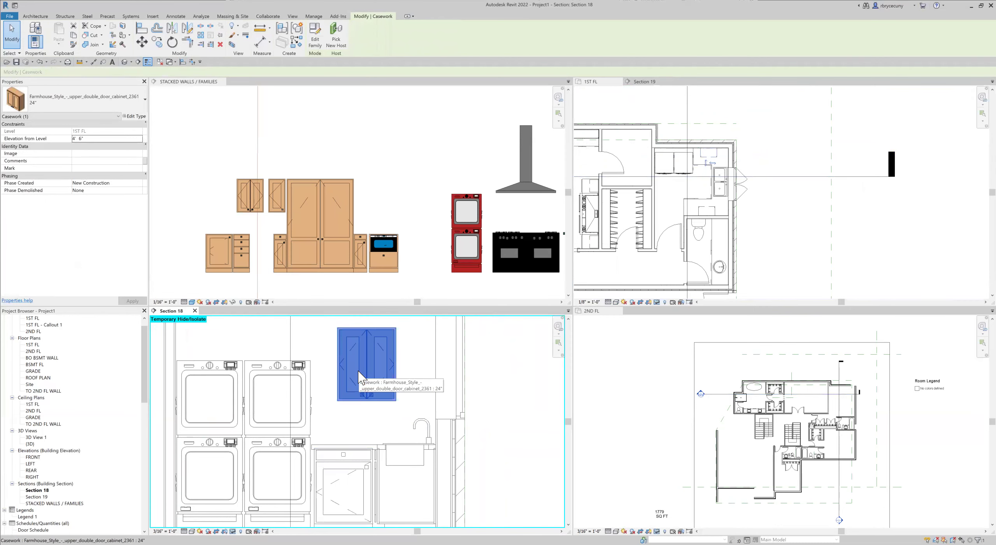
click(143, 31)
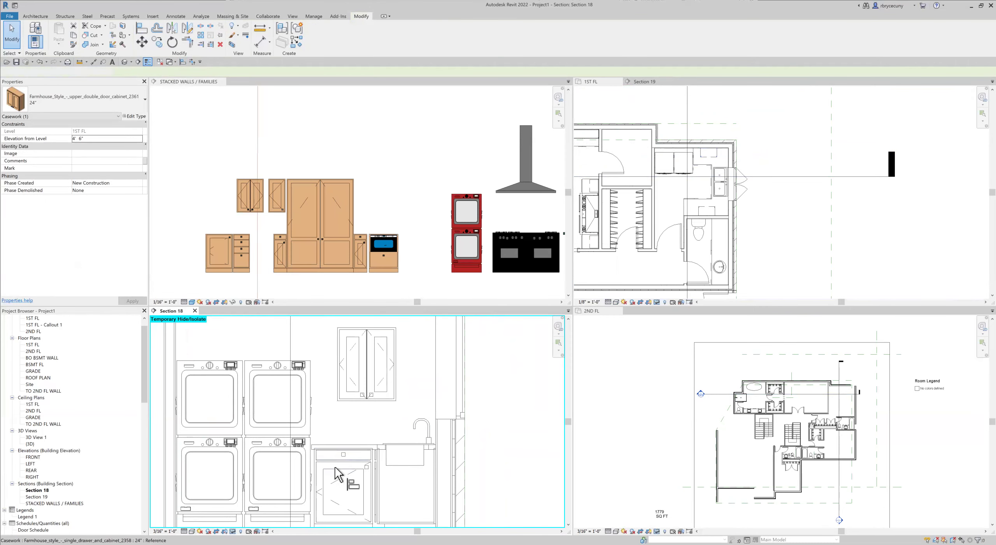
scroll(365, 358, up, 8)
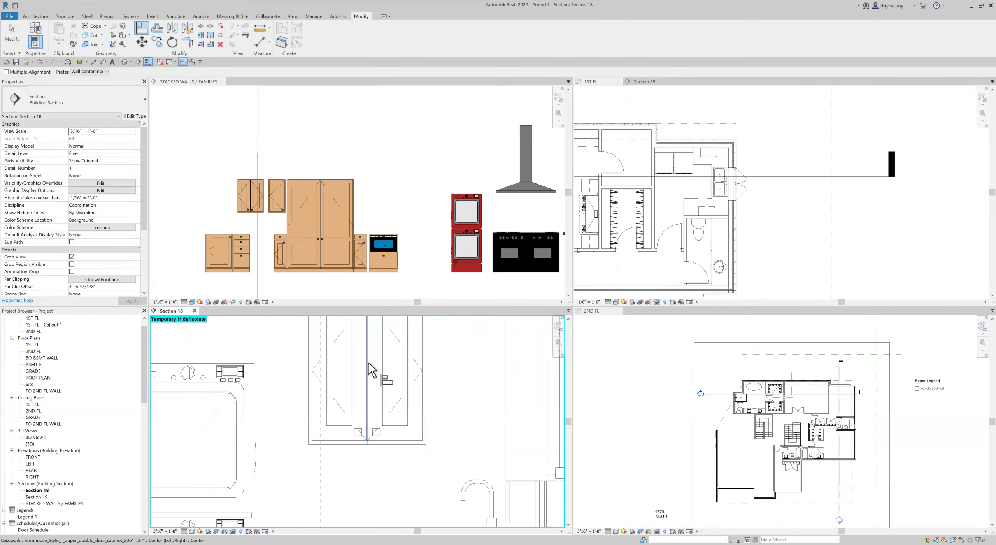
scroll(367, 384, down, 6)
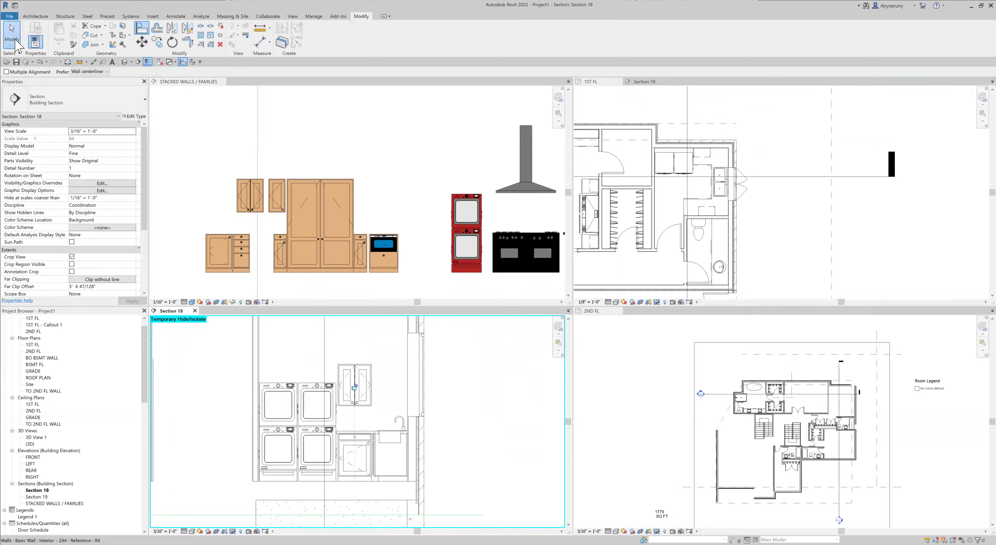
click(11, 34)
Copy the laundry's upper double-door cabinet flush beside the original, on the side toward the exterior wall.
click(367, 377)
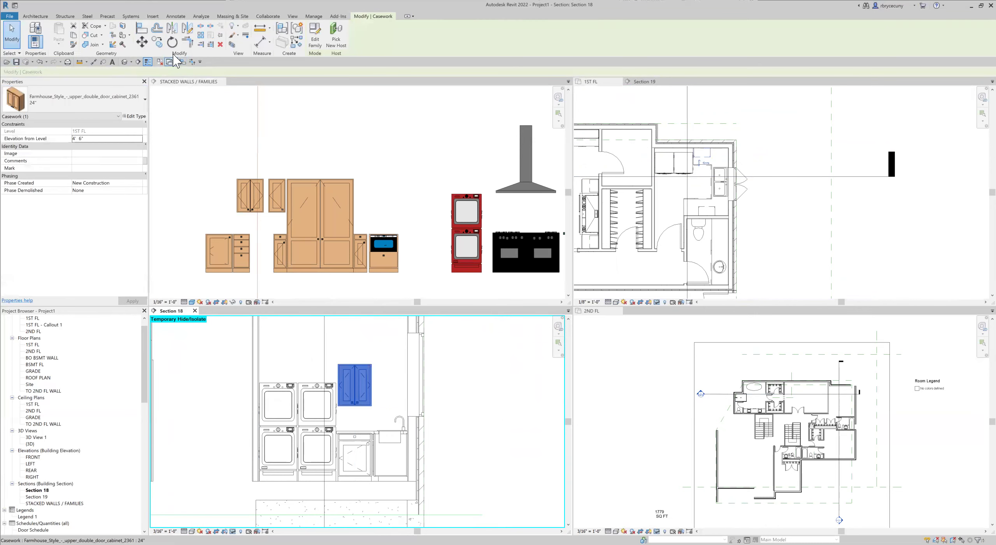
scroll(356, 361, up, 4)
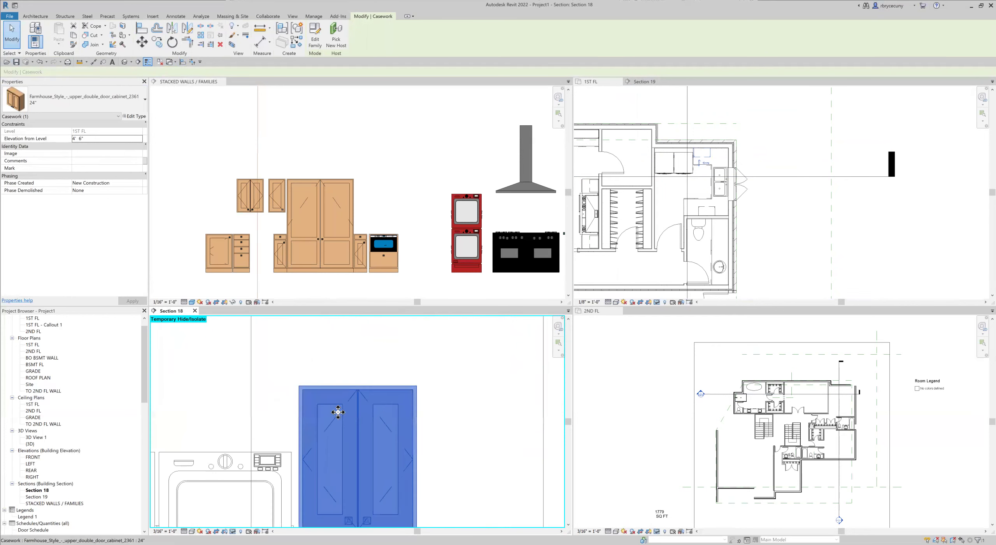
click(157, 41)
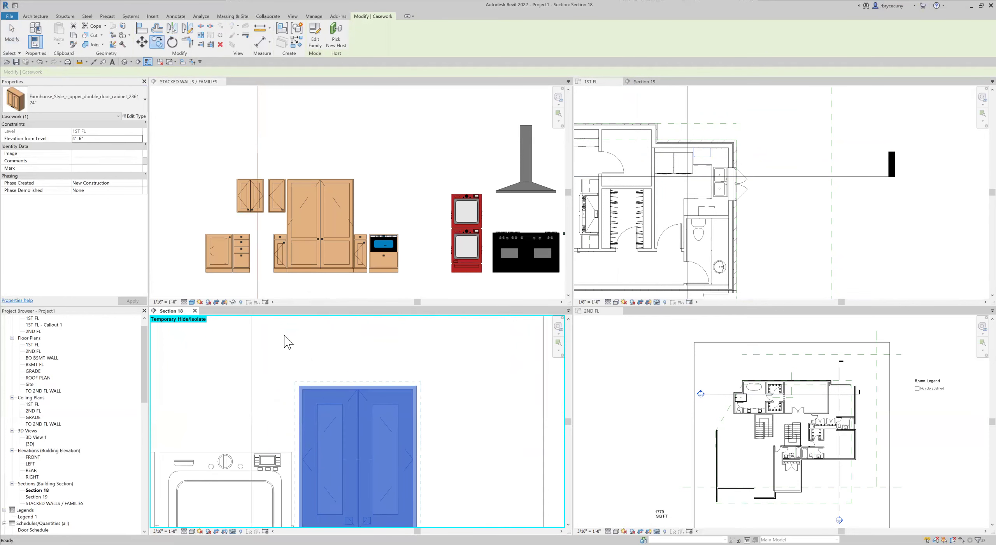
click(417, 386)
scroll(418, 383, down, 8)
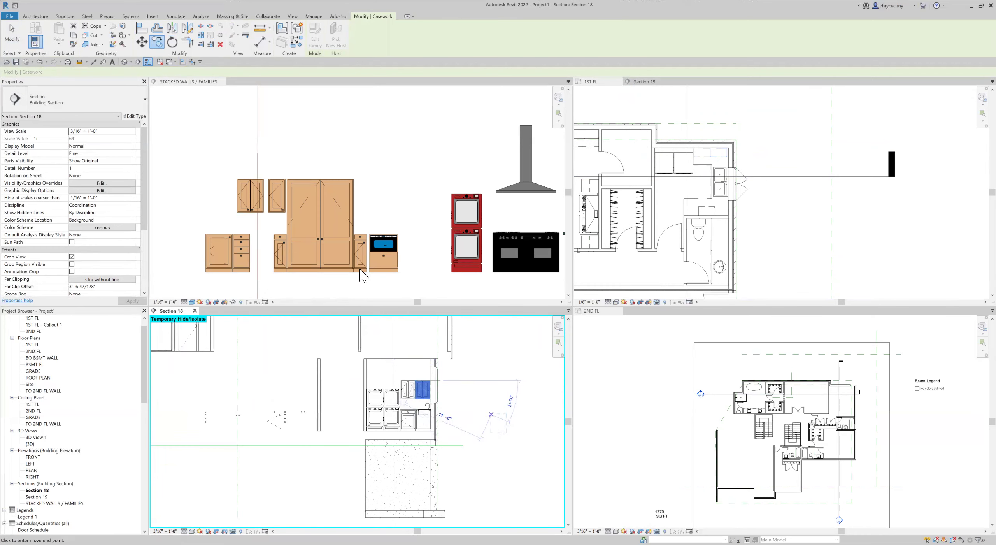
key(Escape)
key(Escape)
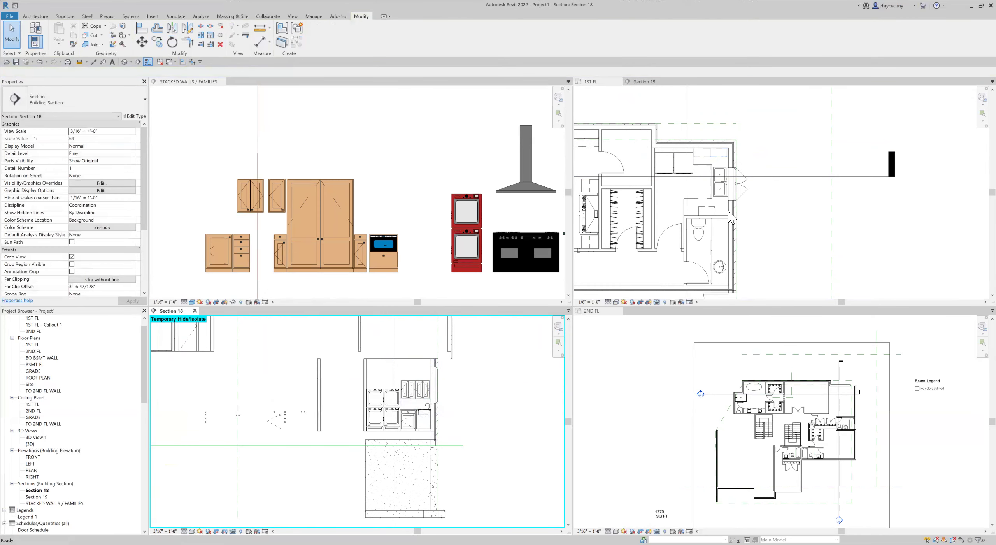
Flip the Section 18 line in the 1ST FL plan so it looks toward the opposite laundry wall.
scroll(731, 212, down, 2)
click(774, 194)
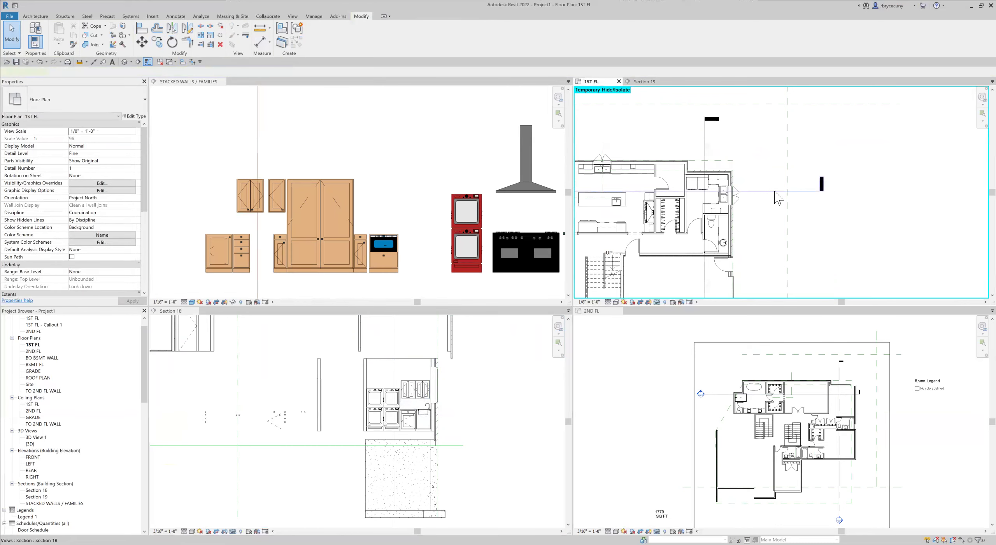
right_click(773, 190)
click(781, 218)
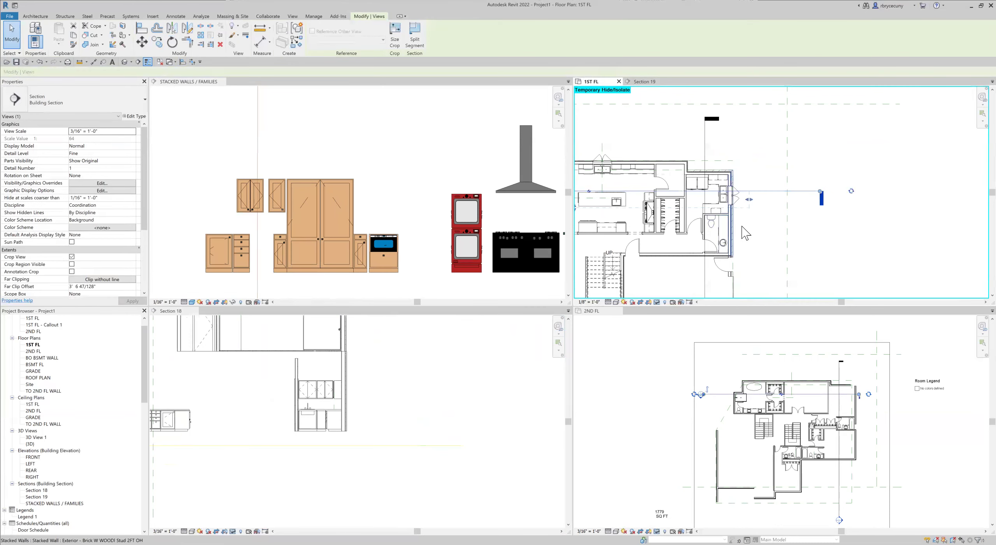
Extend the Section 18 view depth in the 1ST FL plan to a far clip offset of about 5'-2".
scroll(744, 218, up, 3)
middle_drag(770, 203, 876, 195)
scroll(724, 204, down, 5)
scroll(742, 200, up, 4)
scroll(742, 199, up, 3)
scroll(737, 203, down, 3)
scroll(765, 216, up, 1)
middle_drag(764, 215, 858, 213)
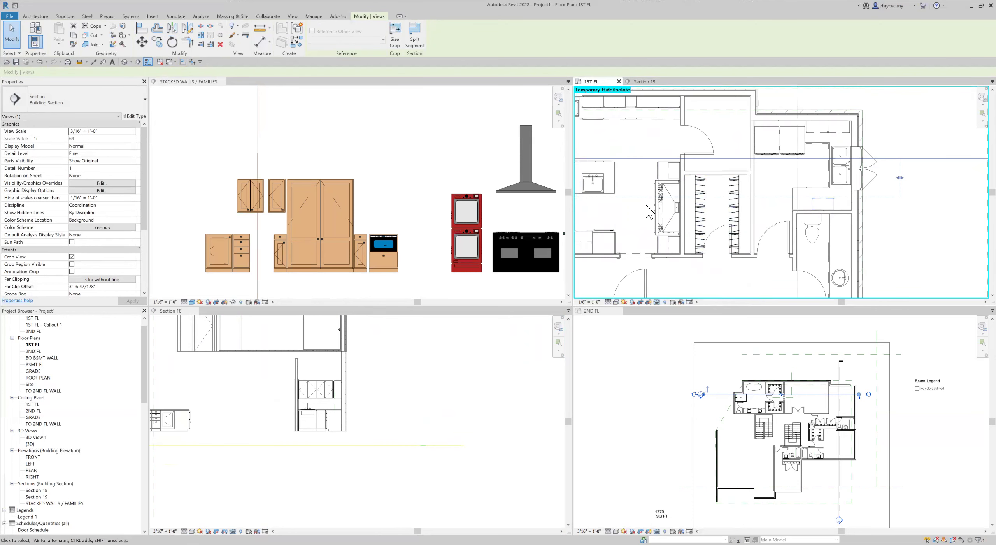
scroll(642, 212, down, 3)
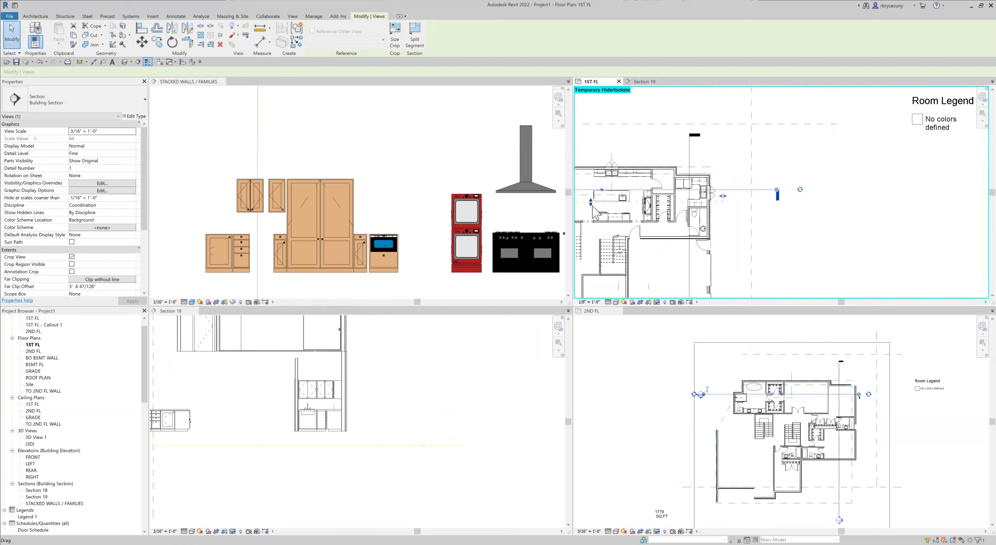
drag(590, 210, 594, 217)
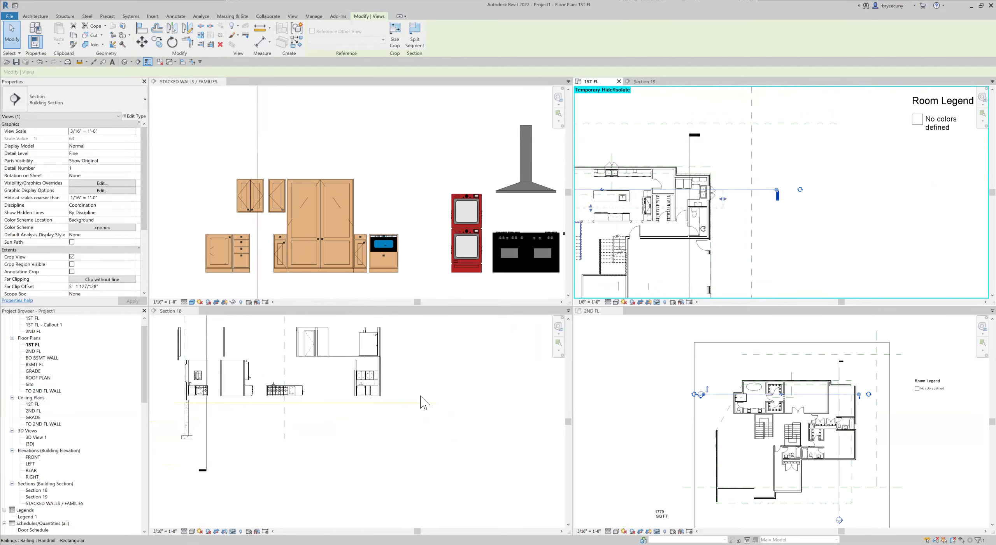
In Section 18, align the center of the 24" upper double-door cabinet with the center of the single-drawer base cabinet beside the sink.
scroll(311, 387, up, 5)
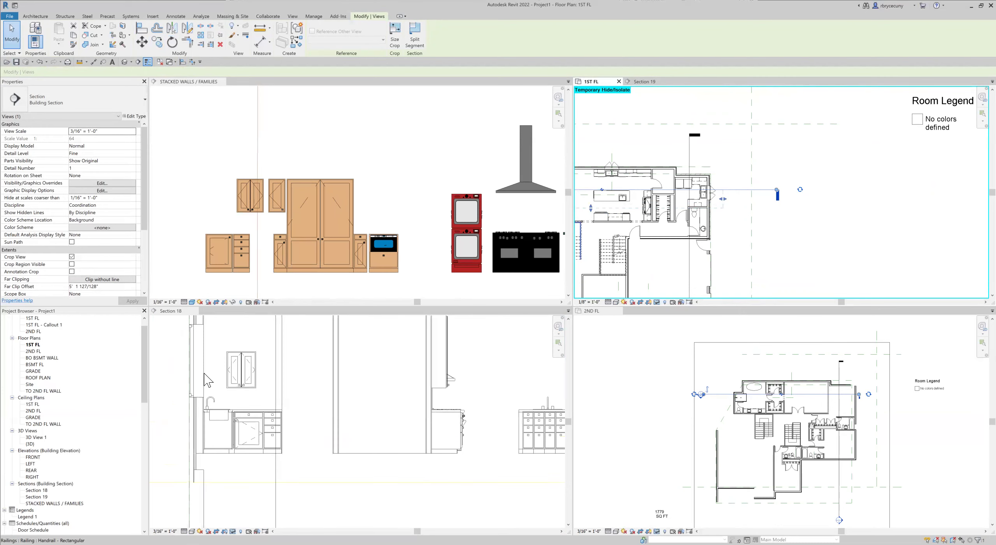
click(304, 439)
scroll(298, 396, down, 4)
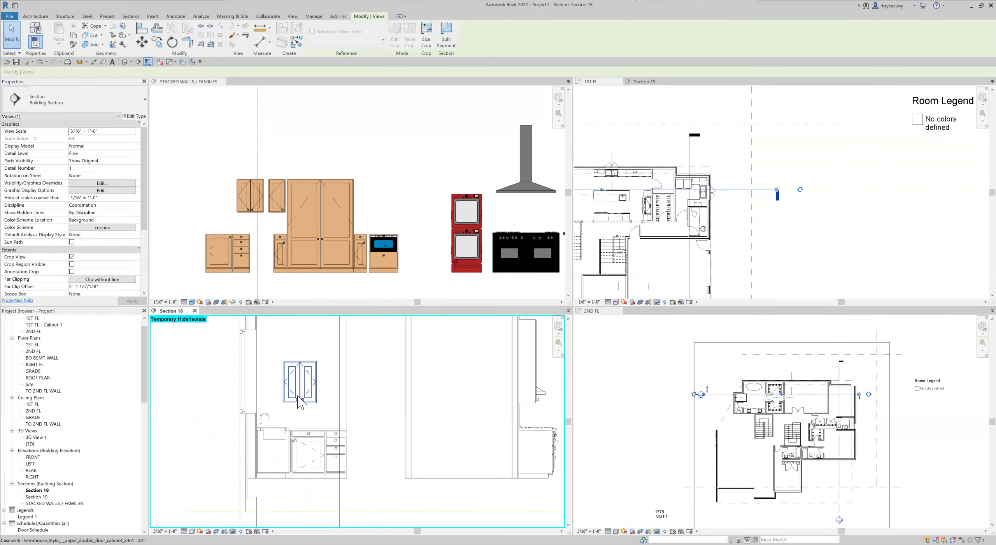
click(314, 444)
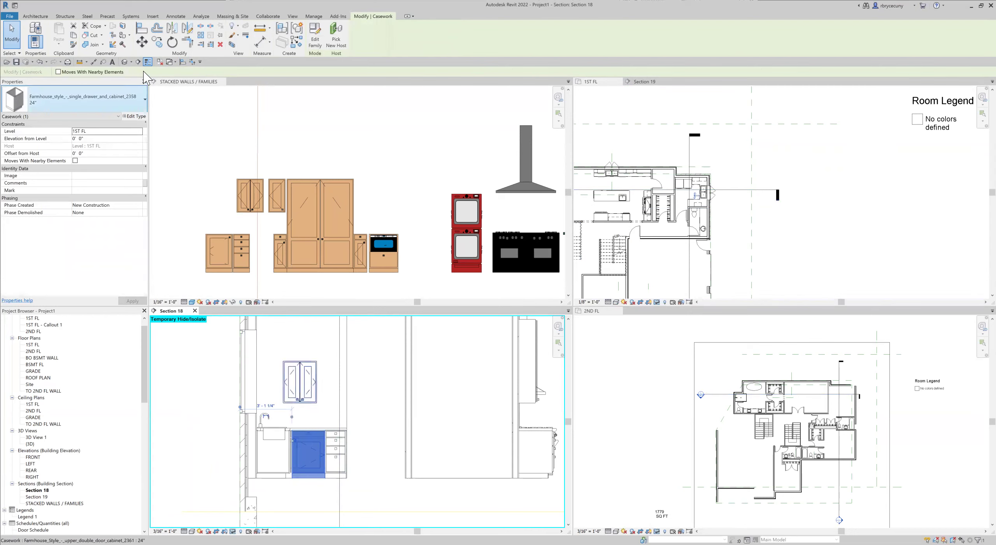
click(145, 35)
scroll(312, 467, up, 4)
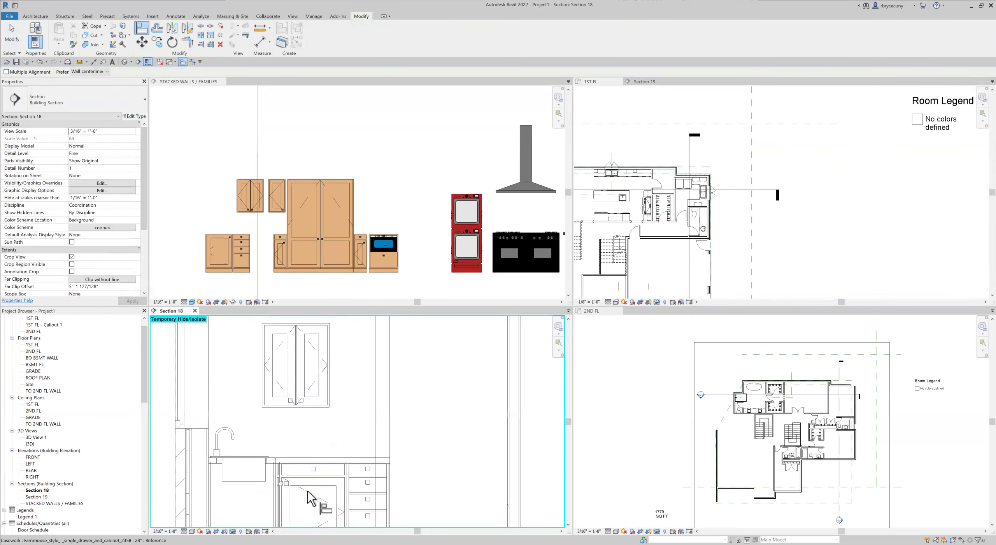
scroll(293, 385, up, 4)
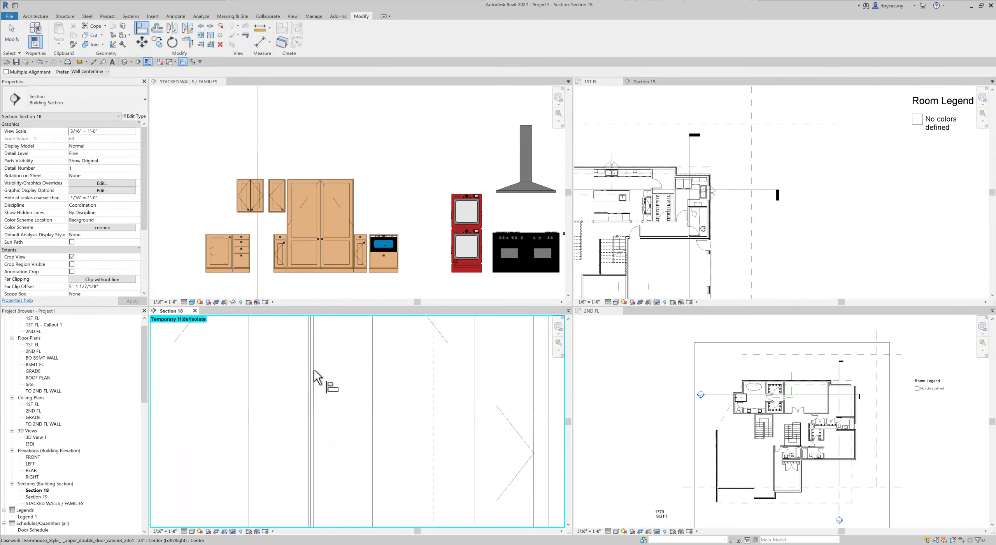
scroll(311, 370, down, 5)
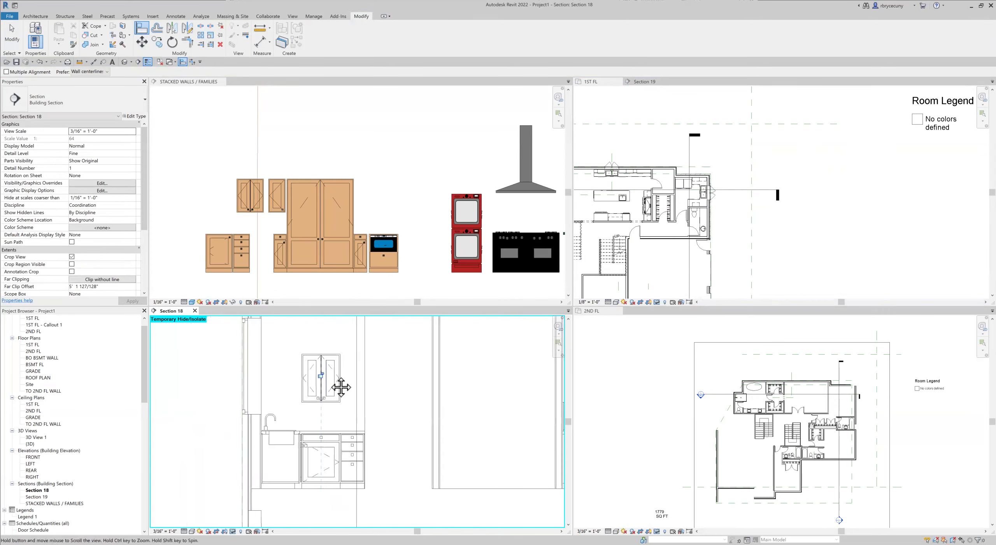
click(11, 33)
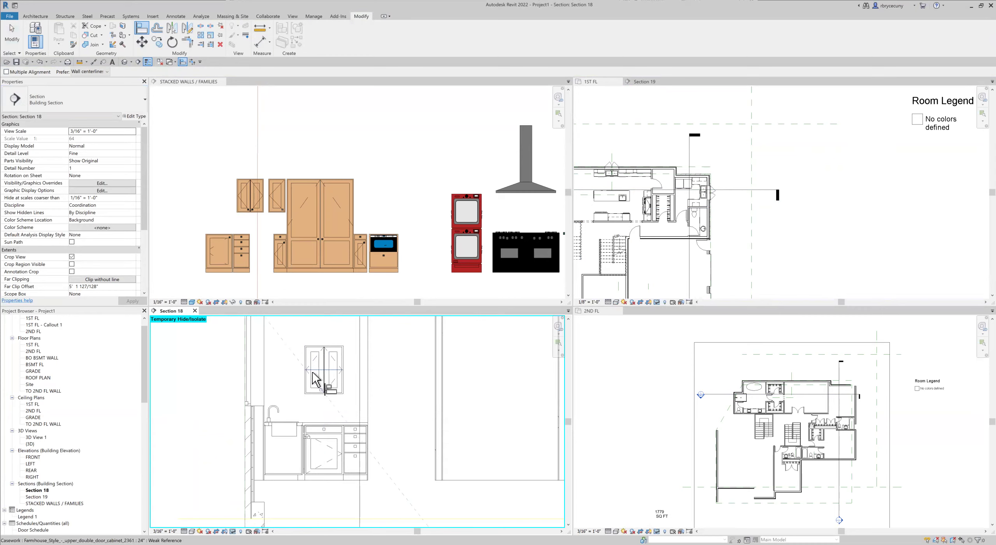
click(12, 39)
Copy the aligned upper double-door cabinet flush beside the original, above the sink on the side toward the exterior wall.
click(324, 370)
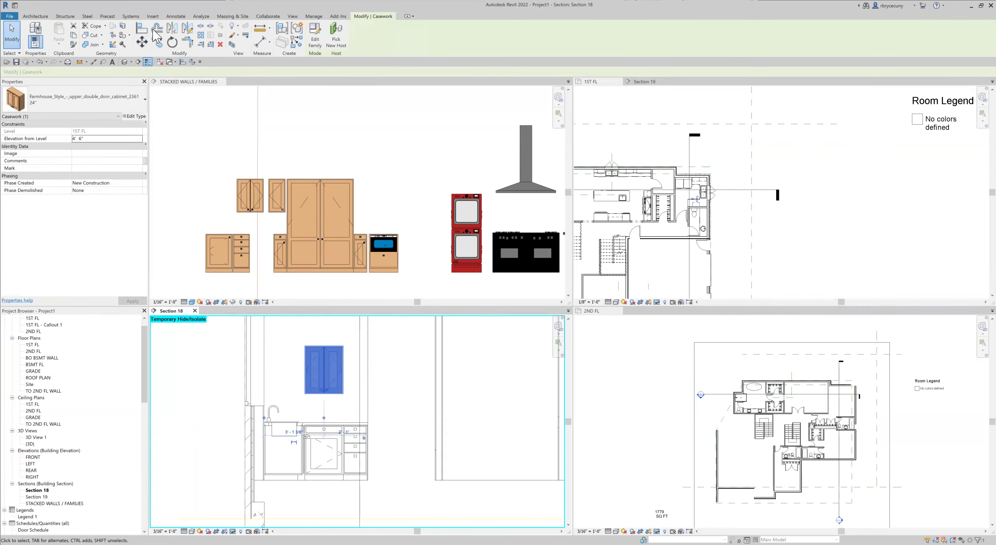
scroll(323, 326, up, 8)
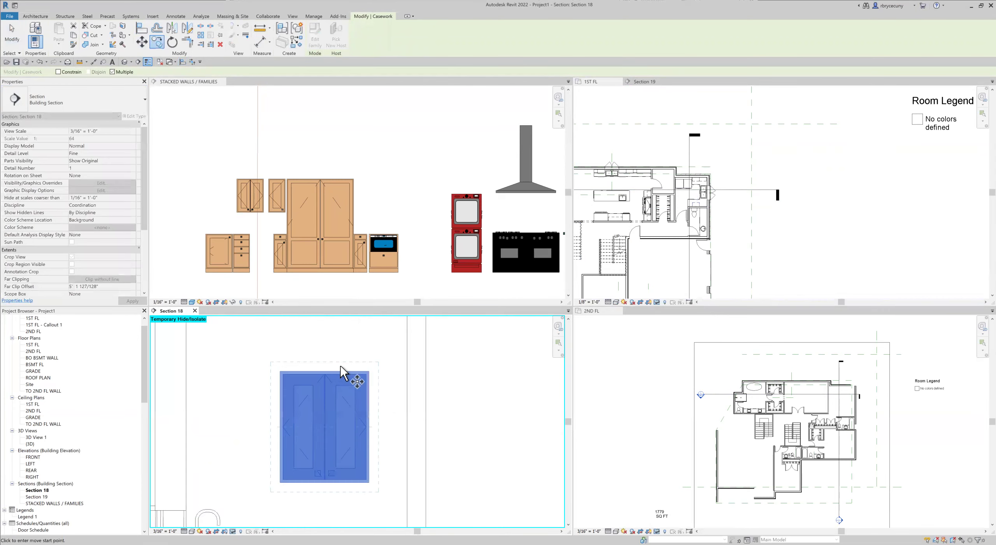
click(378, 373)
scroll(320, 331, up, 1)
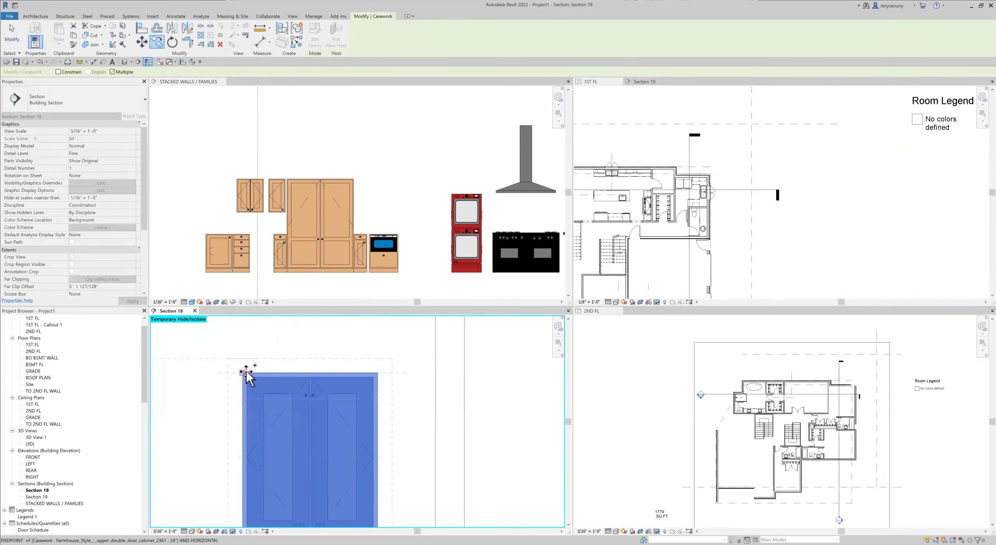
scroll(248, 374, down, 4)
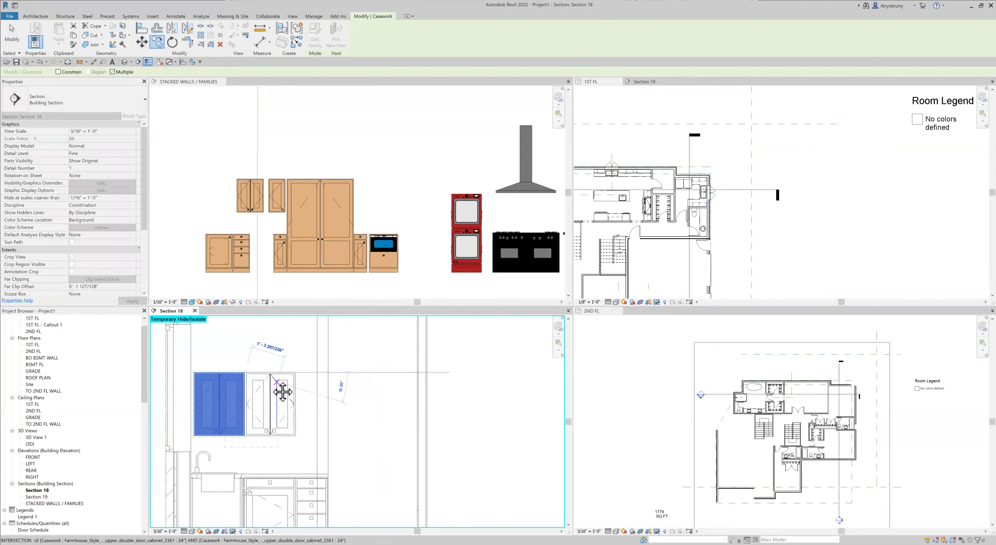
middle_drag(281, 386, 277, 380)
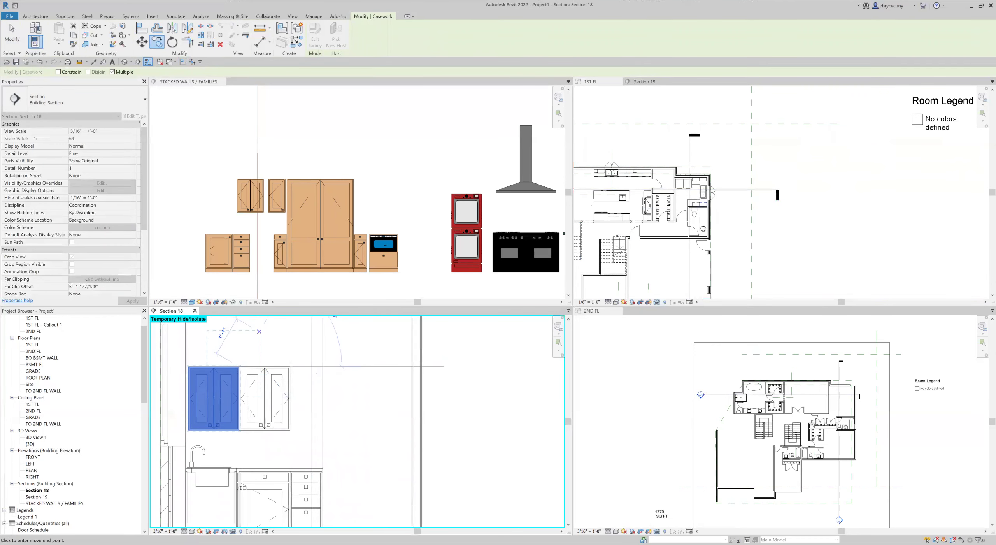
click(20, 38)
Create a 15" upper single-door cabinet similar to the one in STACKED WALLS / FAMILIES, placed above the laundry's four-drawer base cabinet.
click(272, 155)
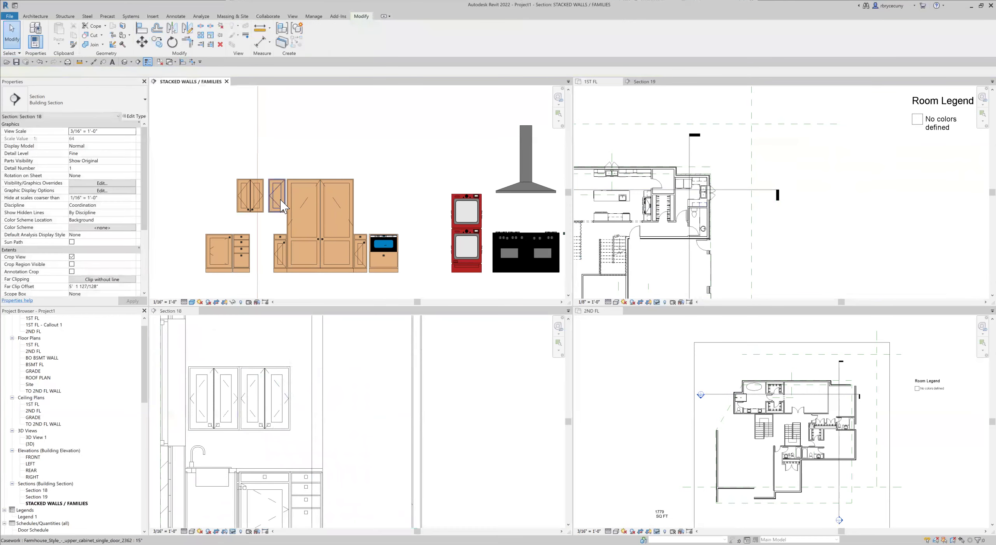
right_click(281, 200)
click(311, 245)
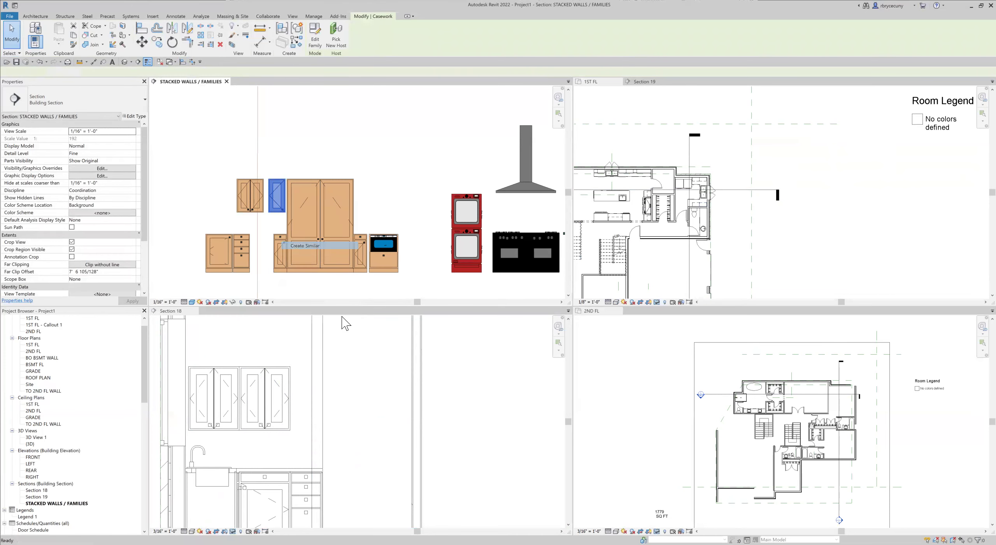
click(298, 392)
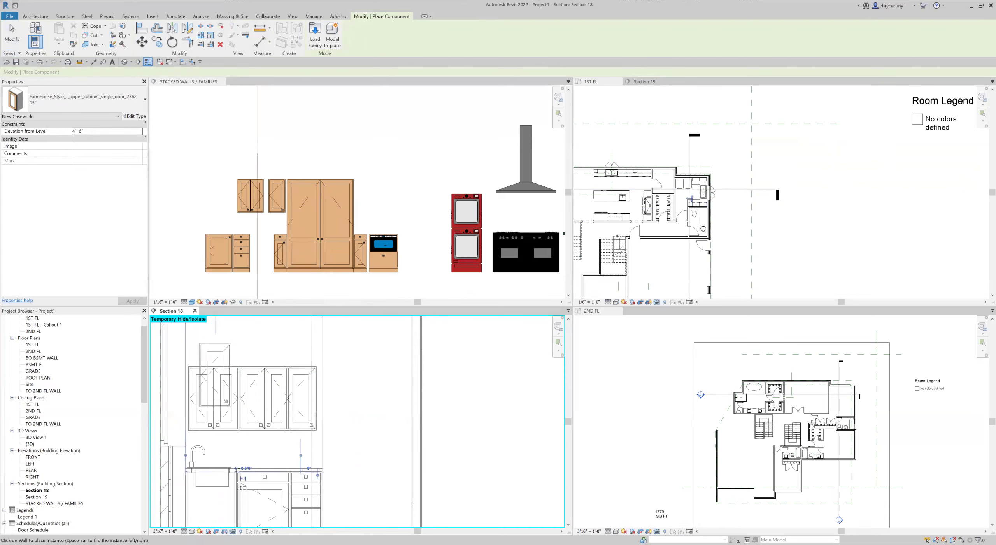
key(Escape)
key(Escape)
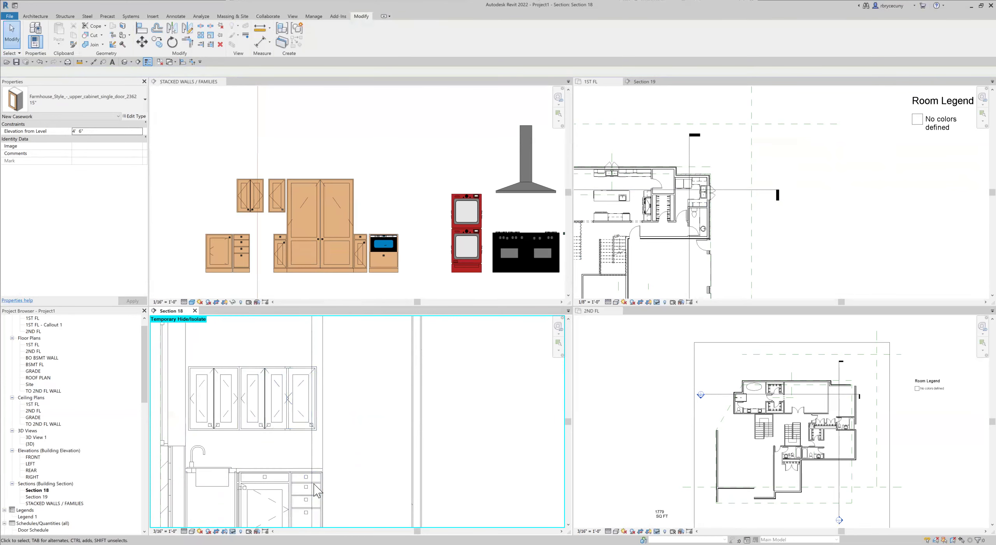
Align the center of the 15" upper single-door cabinet with the center of the four-drawer base cabinet beneath it.
click(313, 484)
click(320, 484)
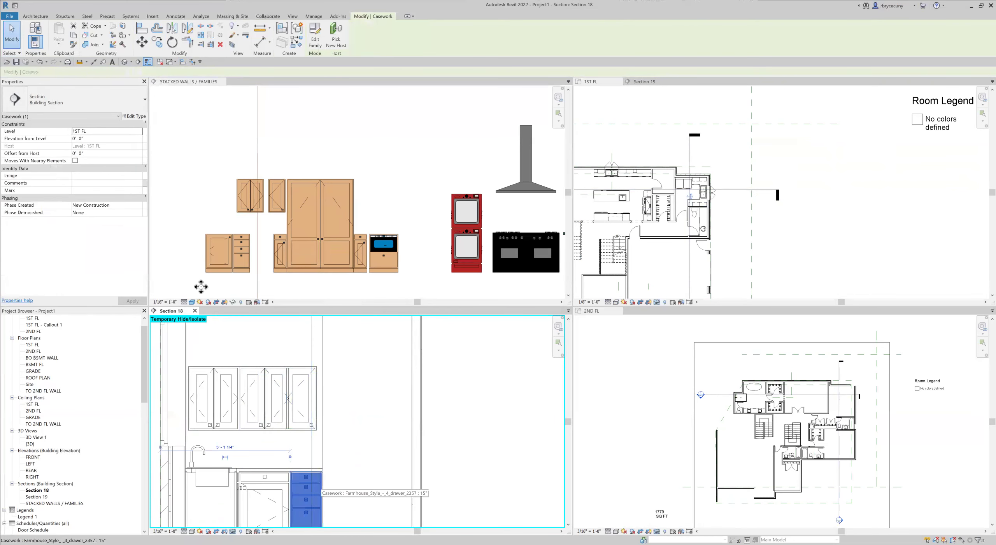
click(307, 376)
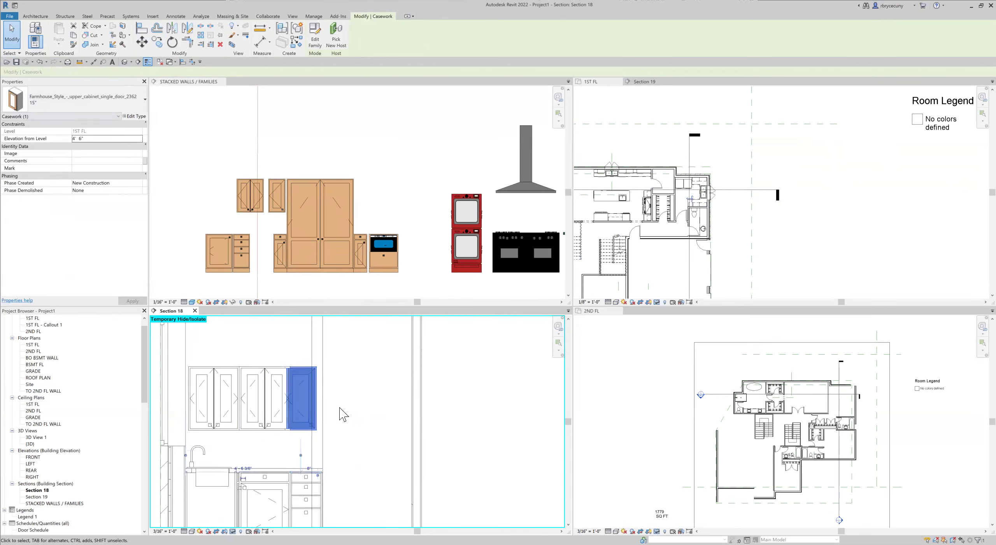
click(142, 30)
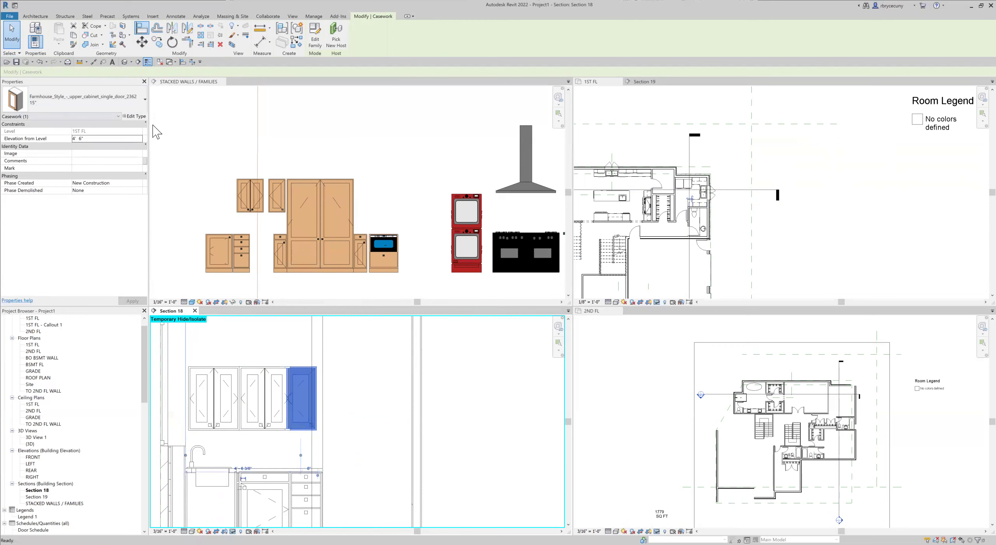
click(304, 498)
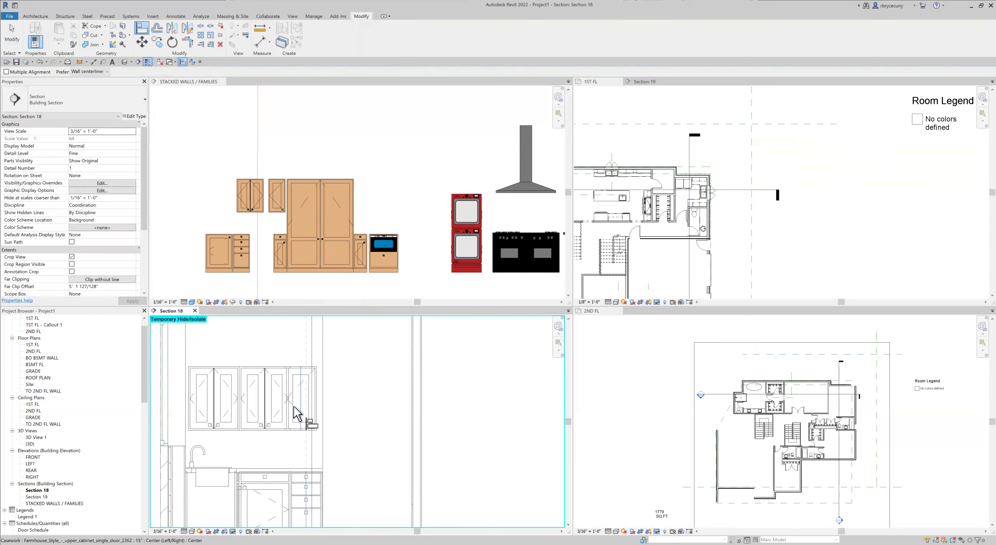
click(302, 400)
scroll(302, 400, down, 3)
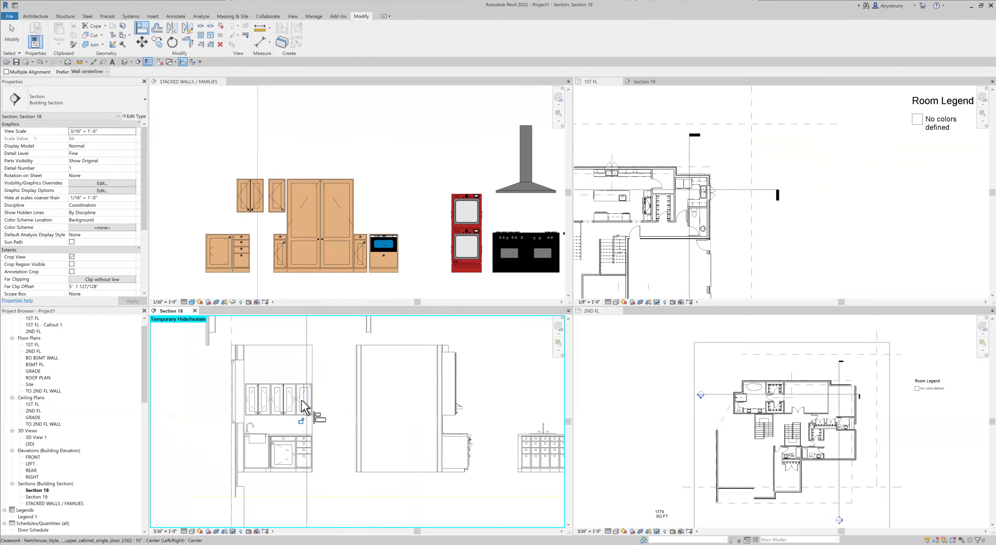
Save the project and make the 1ST FL plan the active view.
click(16, 62)
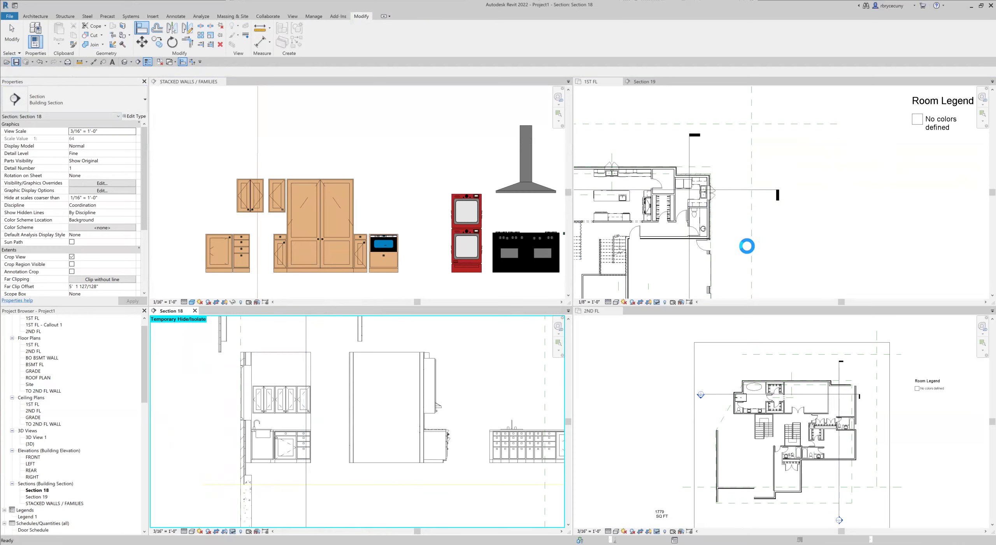
scroll(751, 248, down, 4)
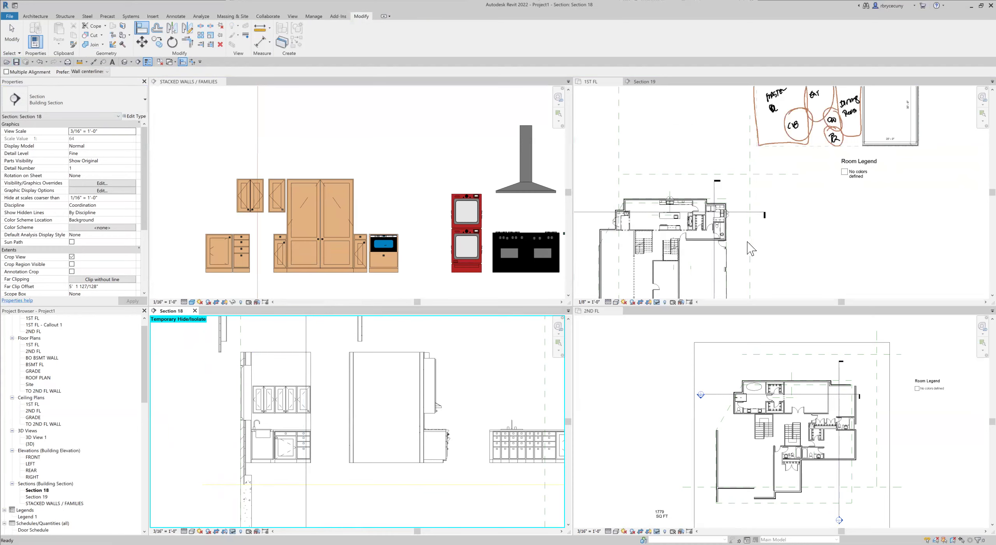
click(754, 255)
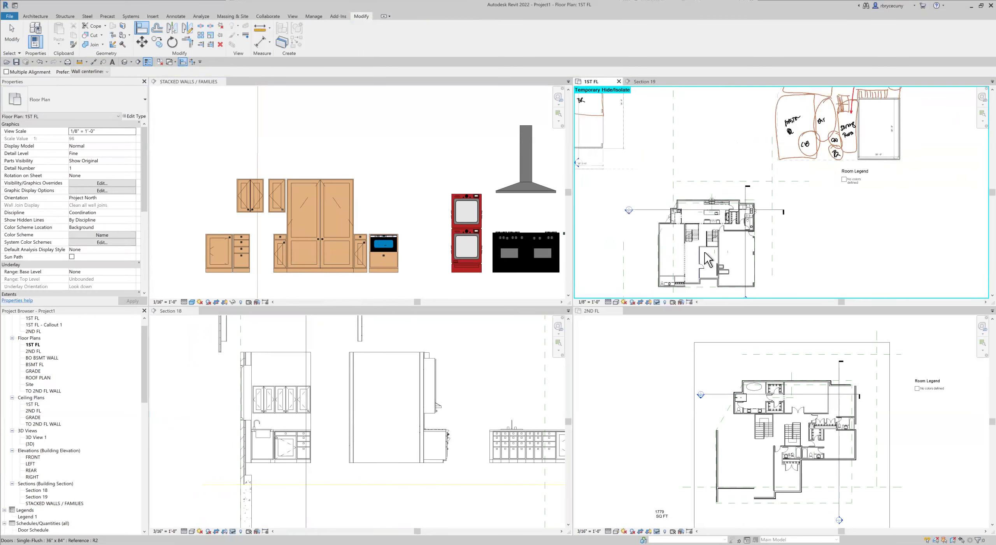
scroll(700, 234, up, 2)
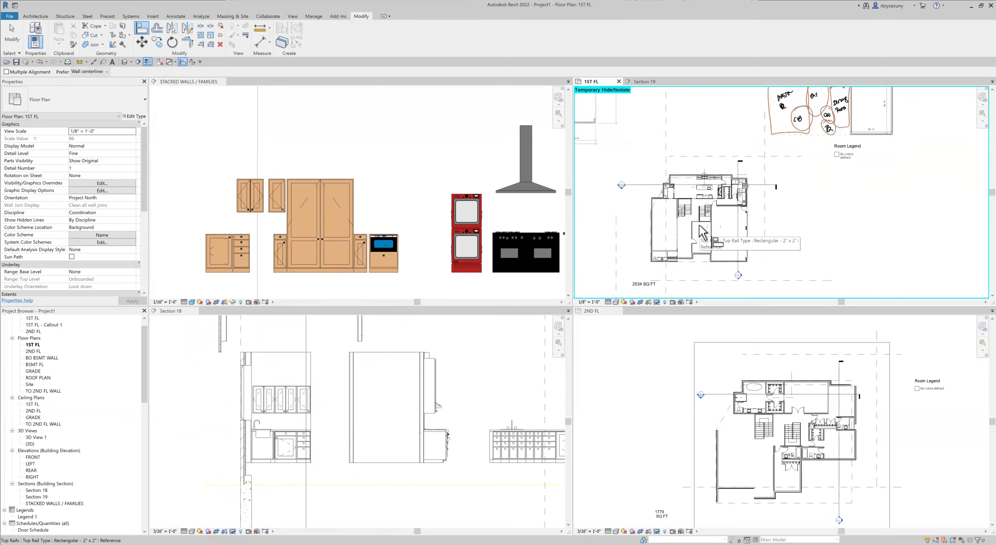
click(19, 59)
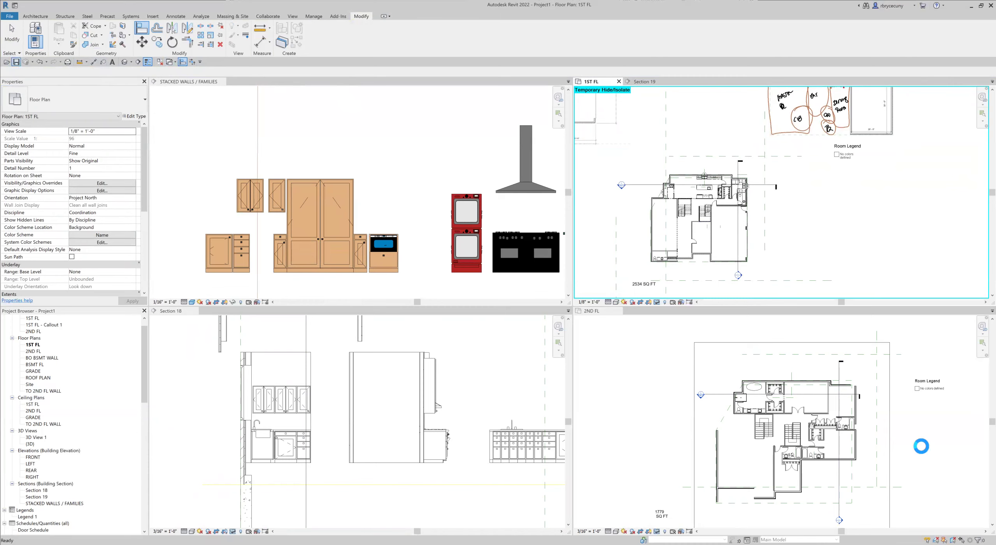